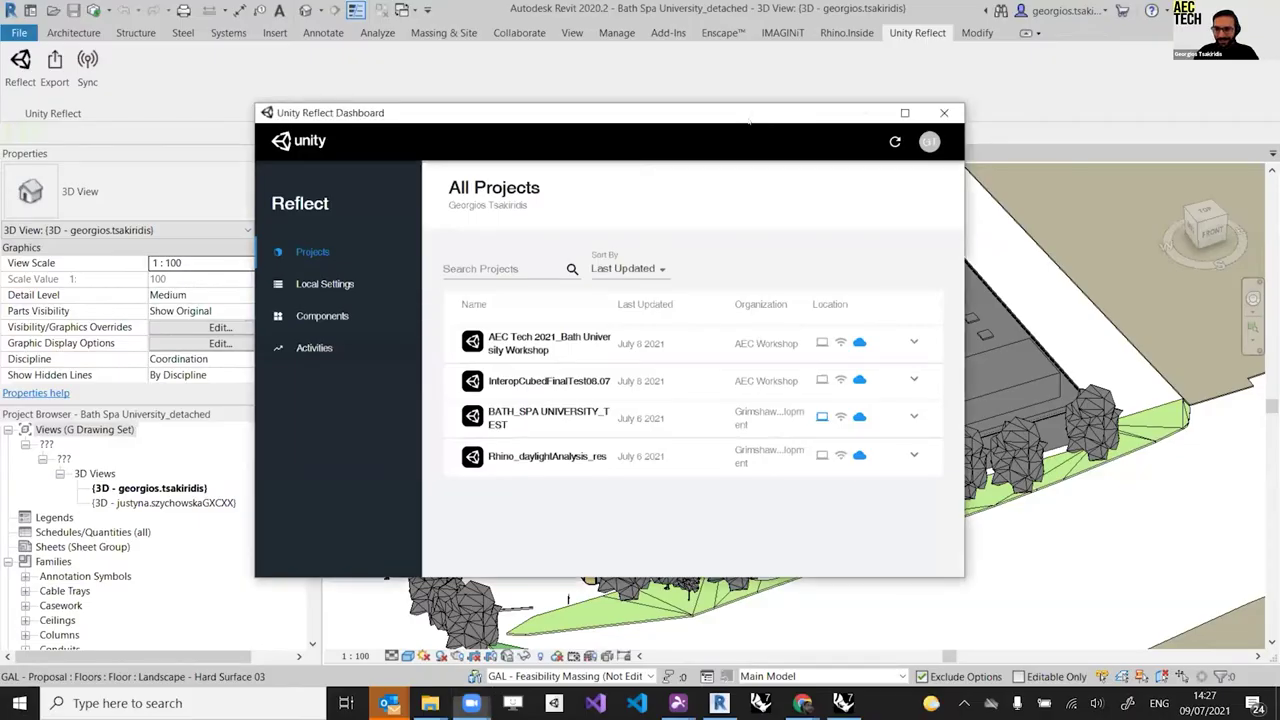
Step: Reposition the Reflect Dashboard window, then close the dashboard
{"action": "left_click_drag", "start_coordinate": [749, 118], "coordinate": [770, 113]}
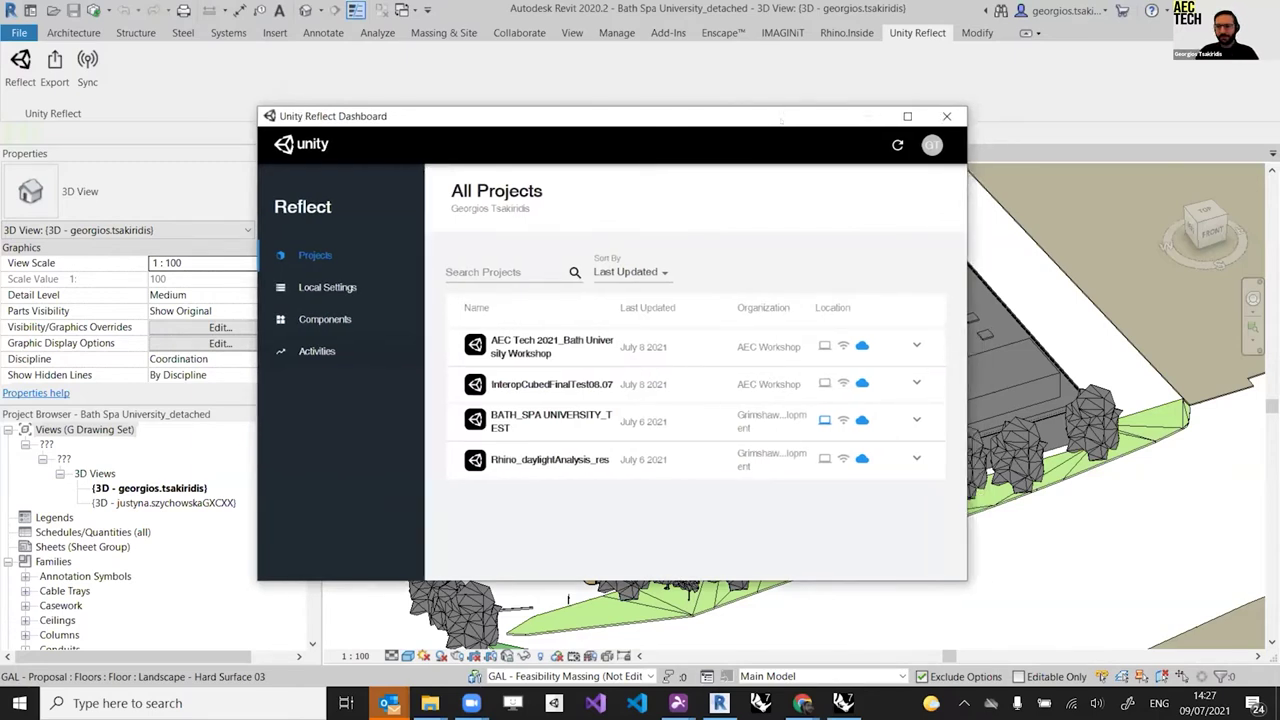
{"action": "left_click_drag", "start_coordinate": [780, 120], "coordinate": [756, 135]}
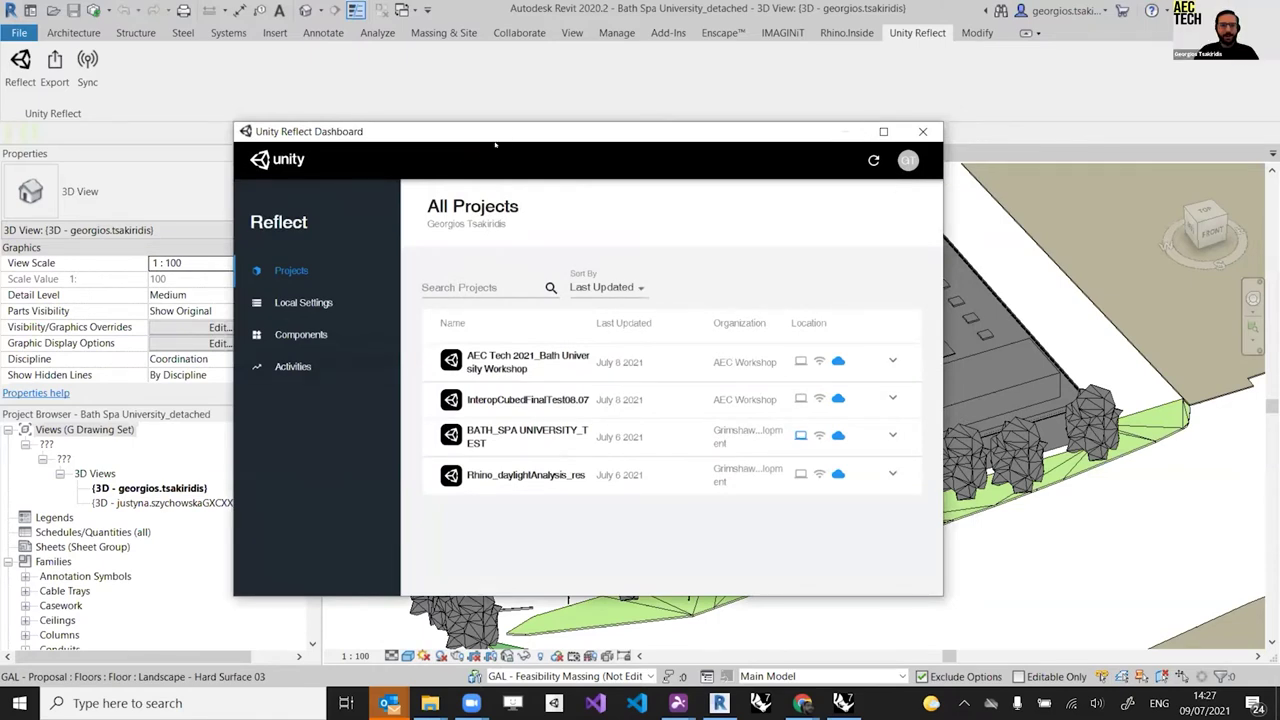
{"action": "left_click_drag", "start_coordinate": [534, 135], "coordinate": [554, 146]}
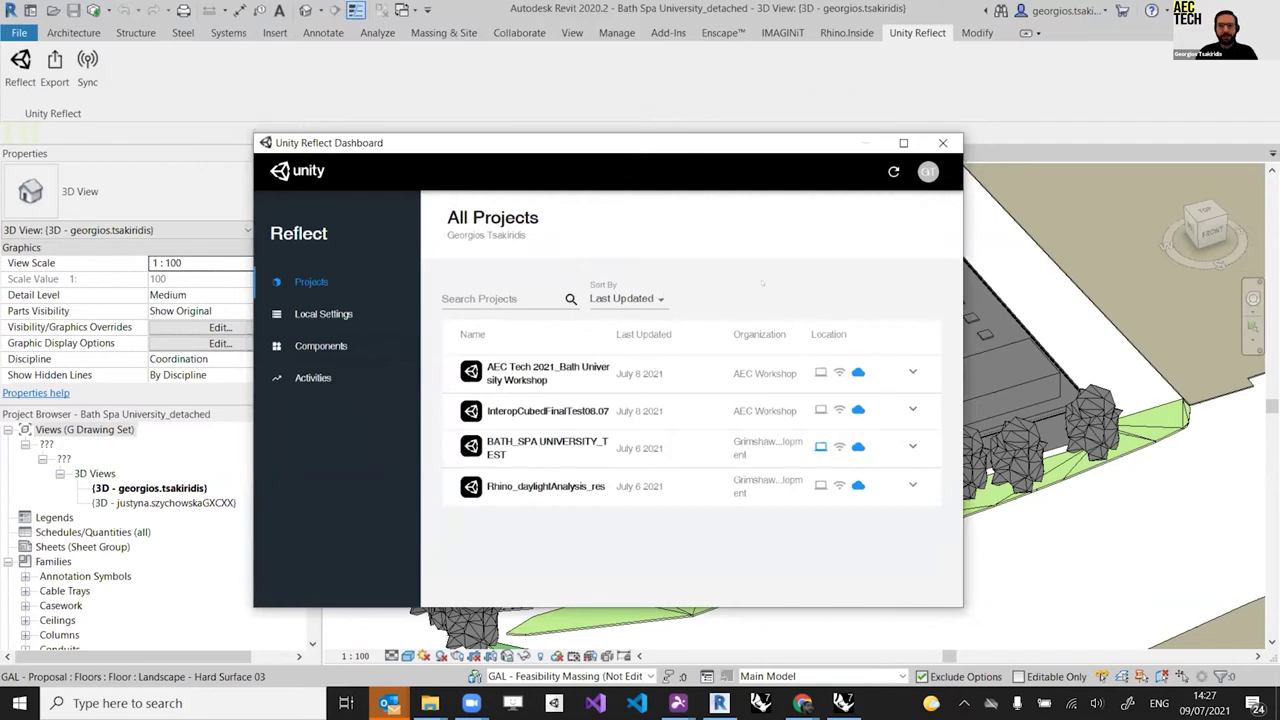
{"action": "left_click_drag", "start_coordinate": [758, 152], "coordinate": [802, 150]}
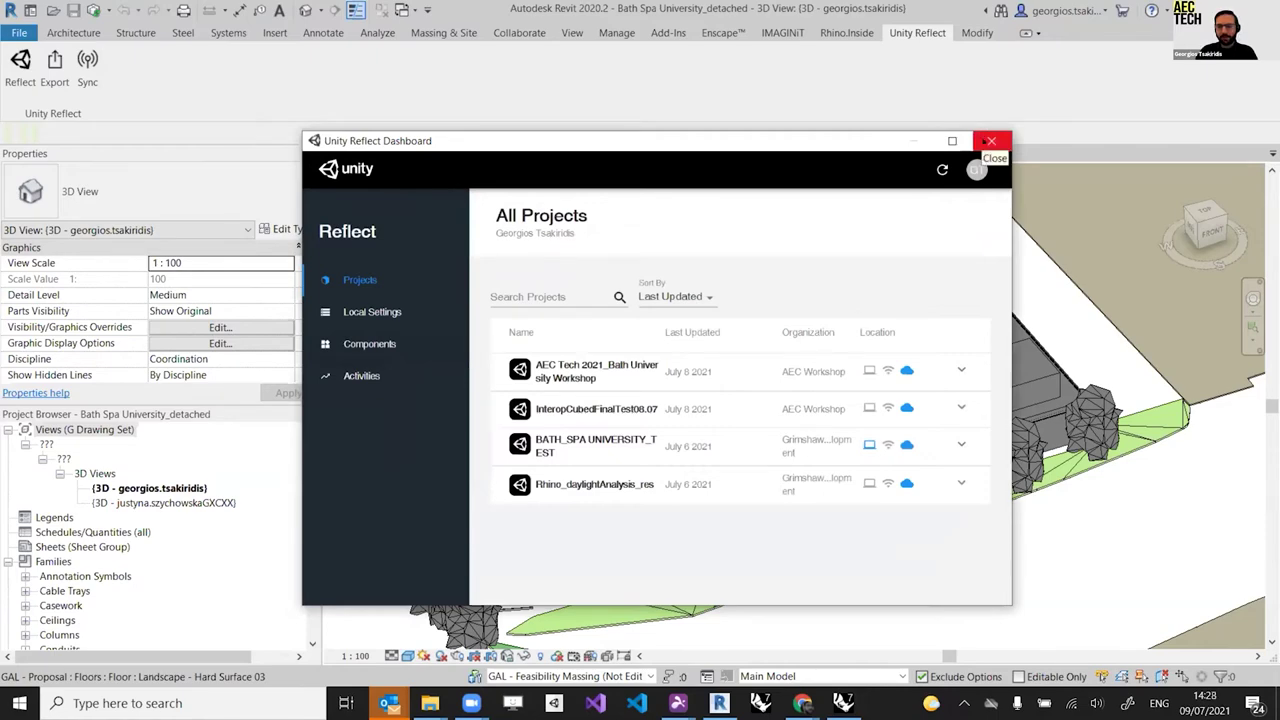
{"action": "left_click", "coordinate": [991, 141]}
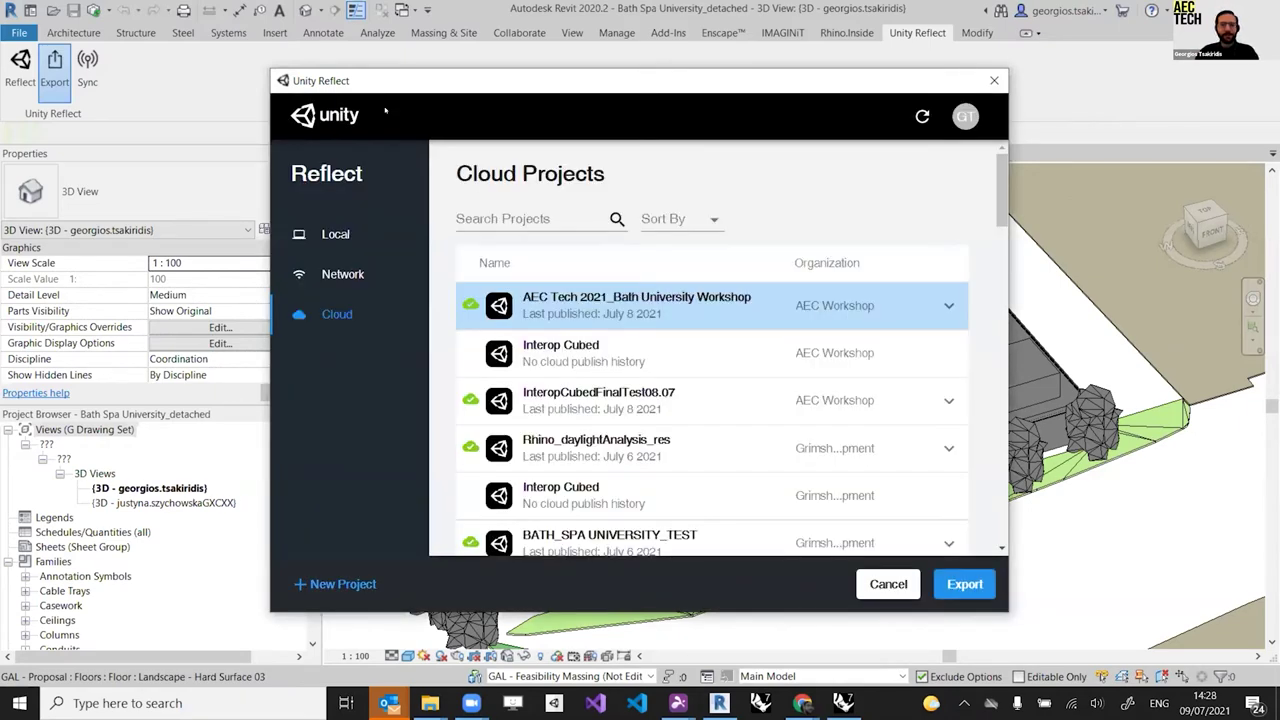
Step: Browse the Local and Network export destinations twice, ending back on Cloud Projects
{"action": "left_click", "coordinate": [330, 238]}
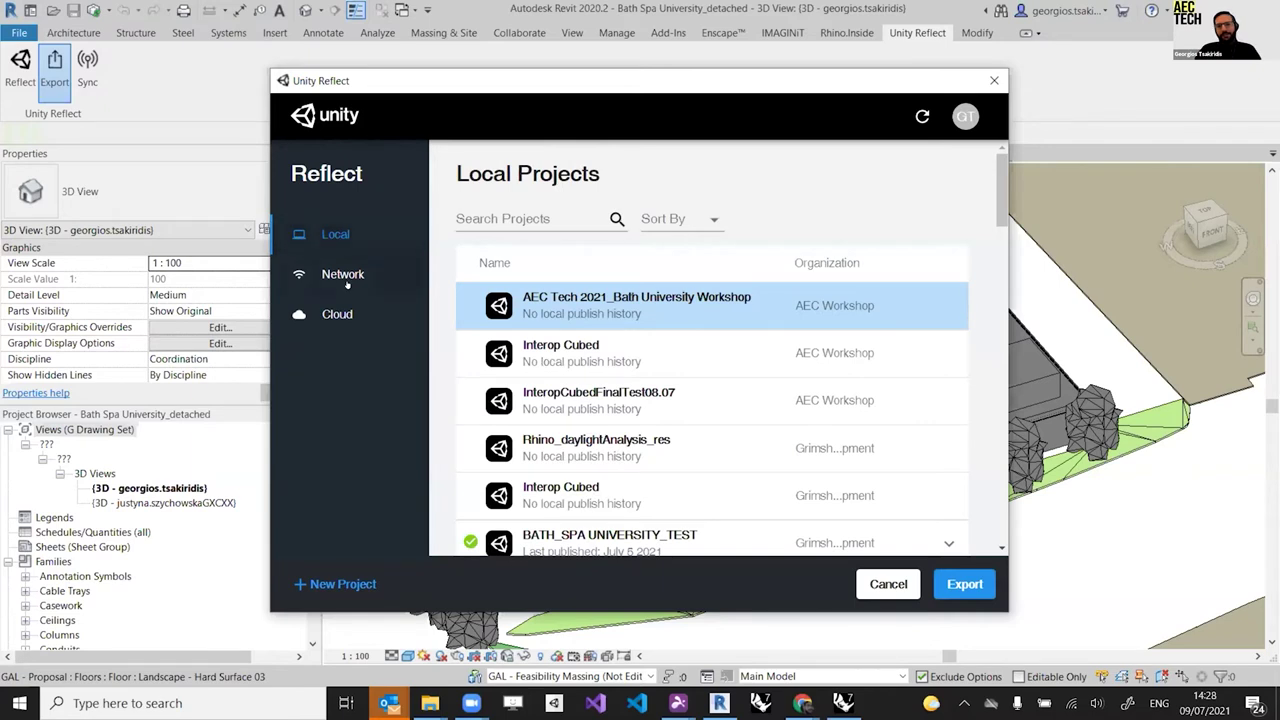
{"action": "left_click", "coordinate": [345, 278]}
{"action": "left_click", "coordinate": [337, 318]}
{"action": "left_click", "coordinate": [335, 236]}
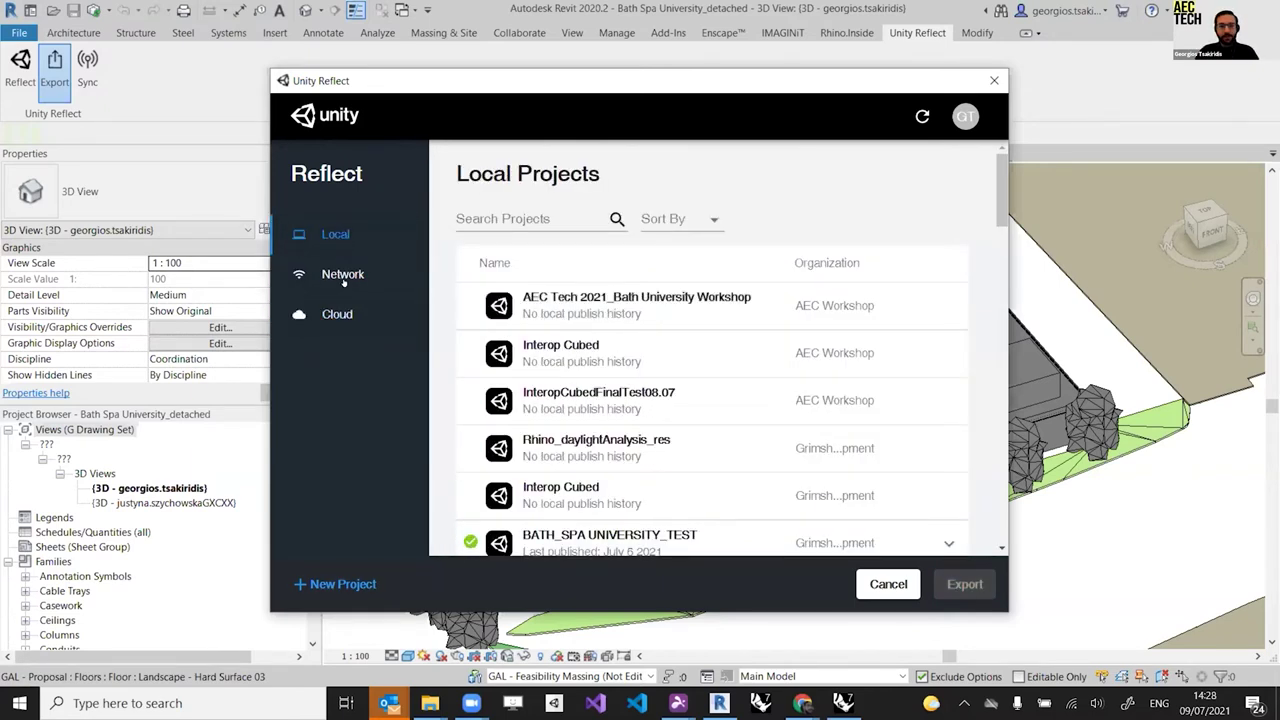
{"action": "left_click", "coordinate": [344, 278]}
{"action": "left_click", "coordinate": [348, 314]}
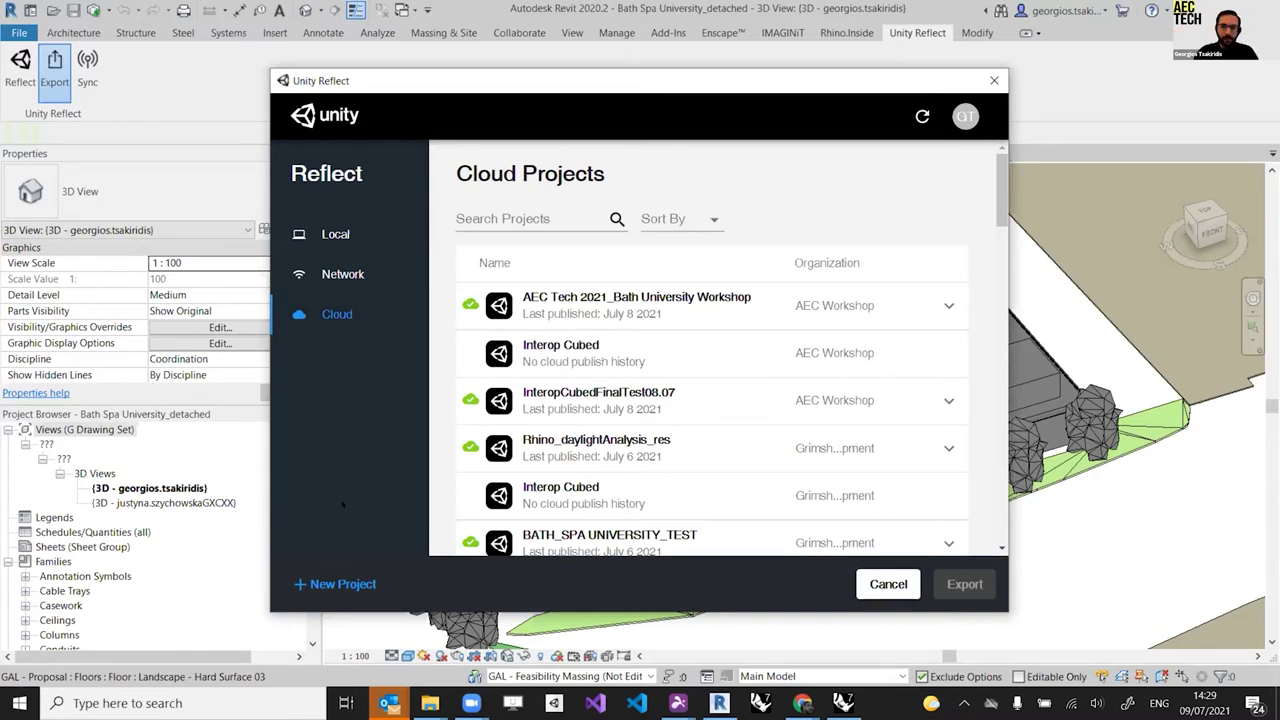
Step: Start a new Reflect project named 'AEC Workshop Bath Uni_day 2'
{"action": "left_click", "coordinate": [337, 588]}
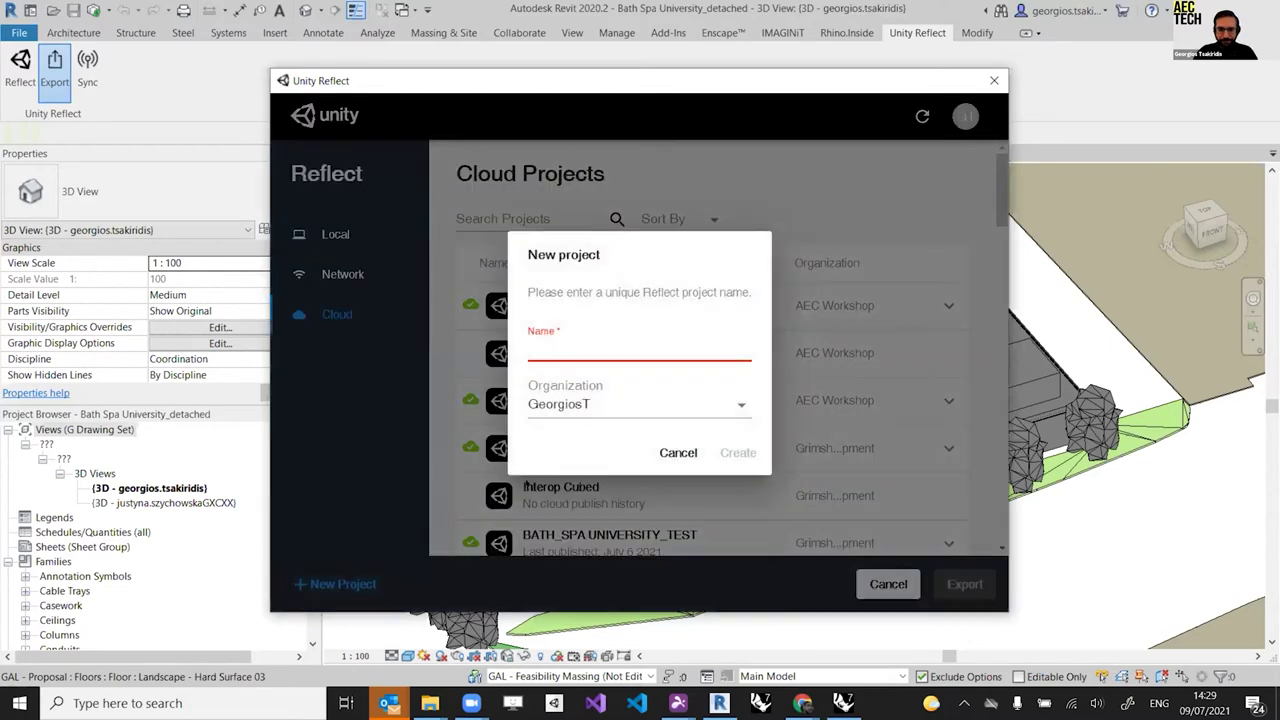
{"action": "type", "text": "AE"}
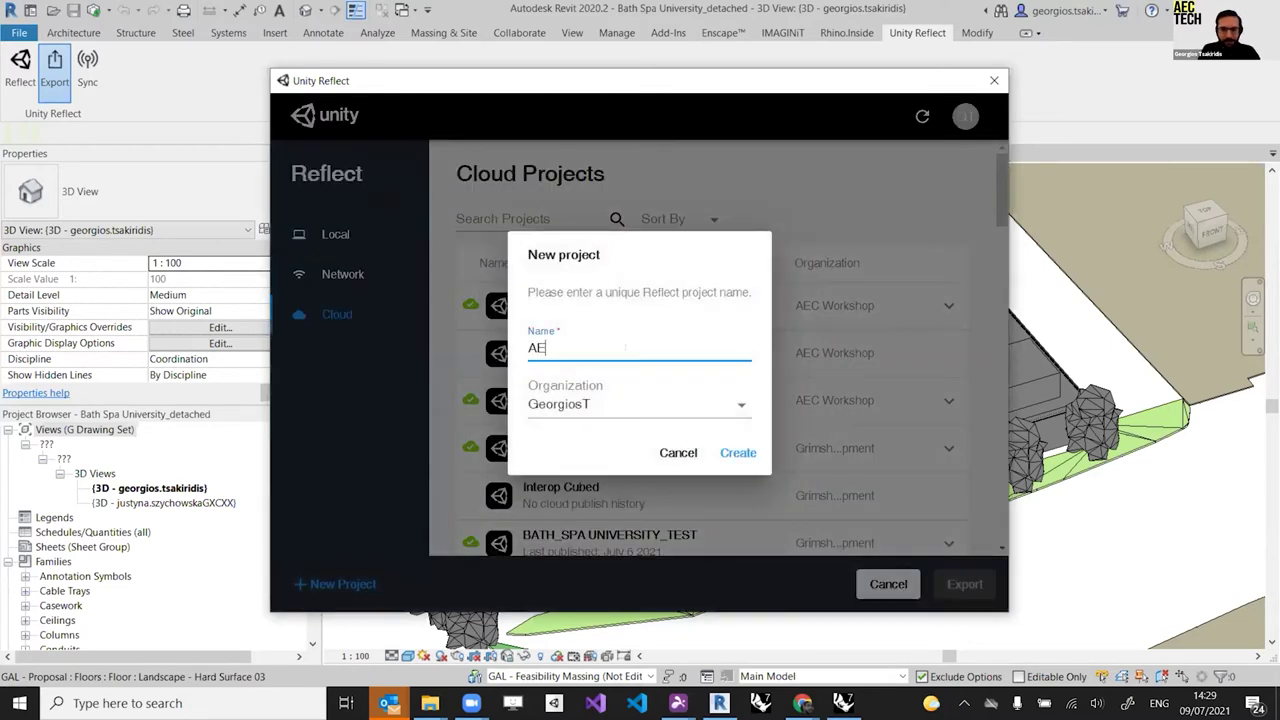
{"action": "type", "text": "C Workshop "}
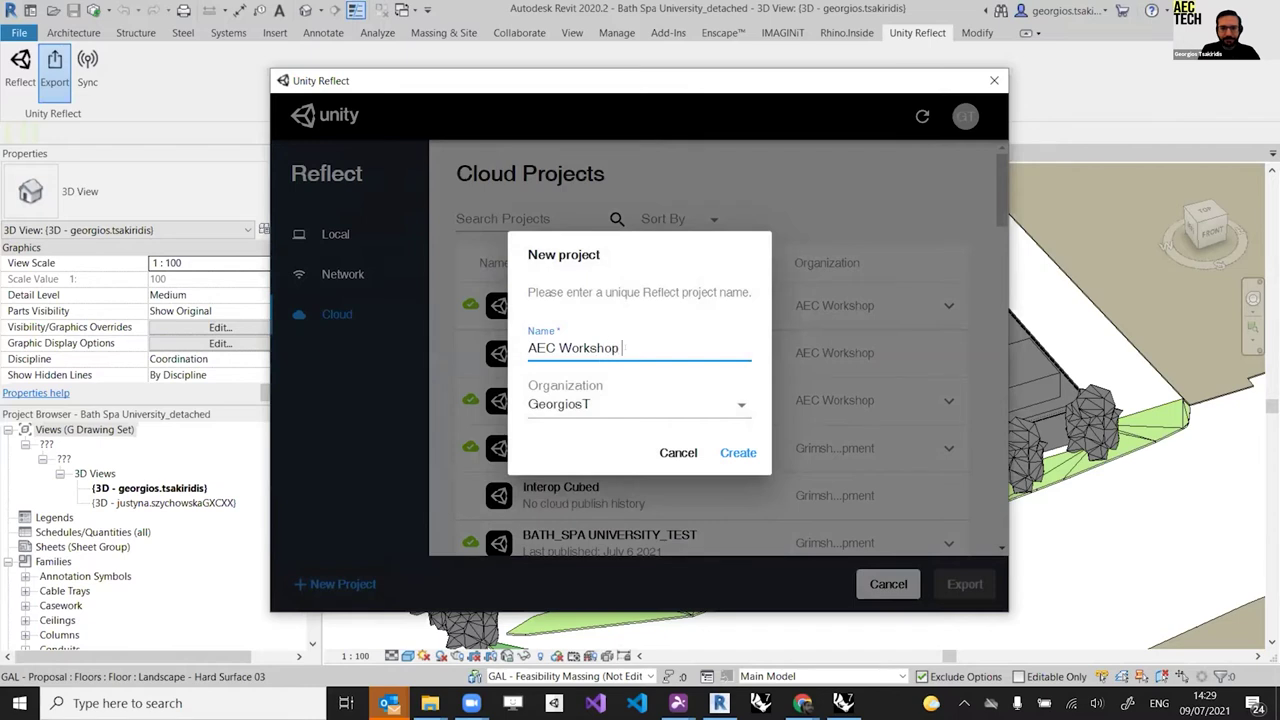
{"action": "type", "text": "Bath Univ"}
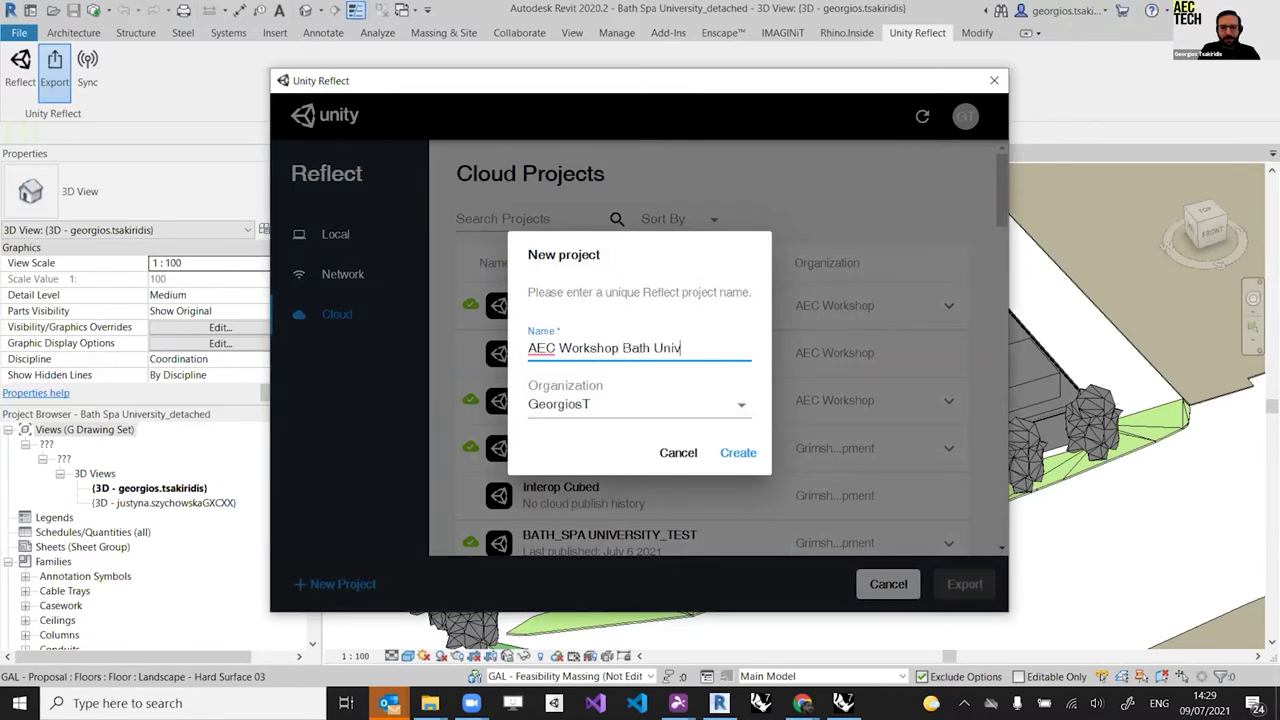
{"action": "key", "text": "BackSpace"}
{"action": "type", "text": "_day 2"}
Step: Assign the project to the AEC Workshop organization, create it, and export the model to it
{"action": "left_click", "coordinate": [656, 401]}
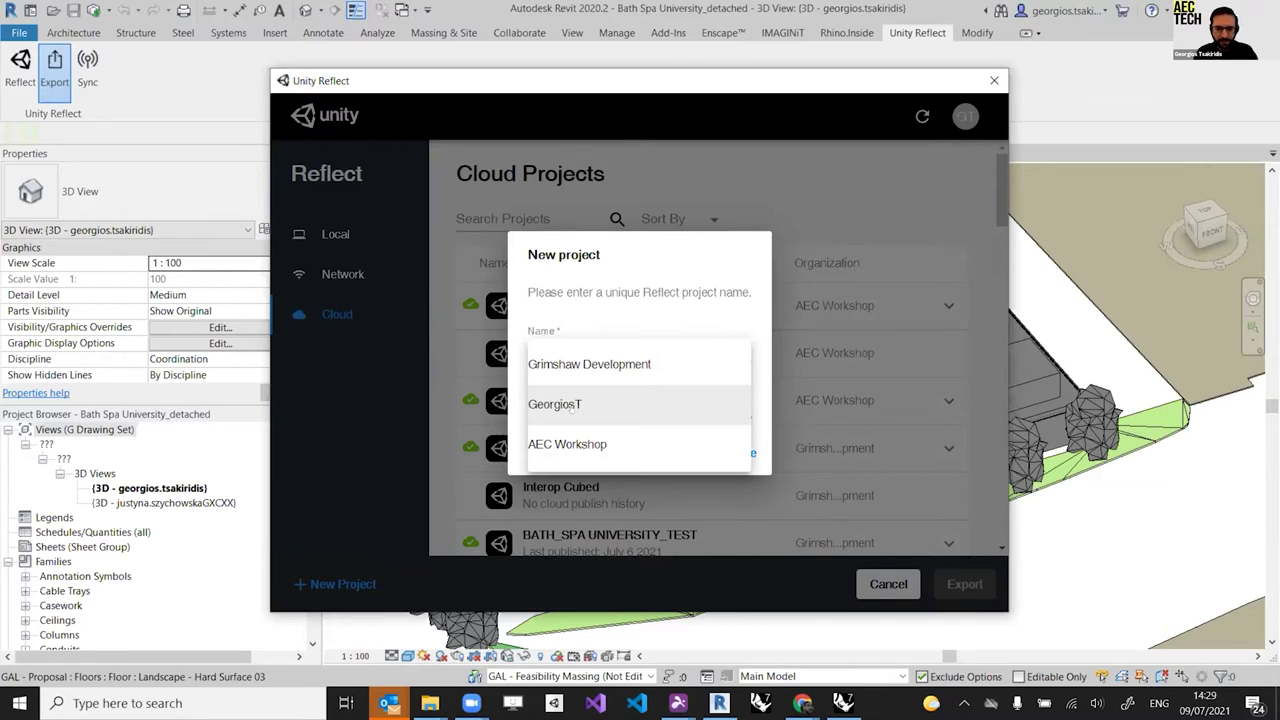
{"action": "left_click", "coordinate": [592, 442]}
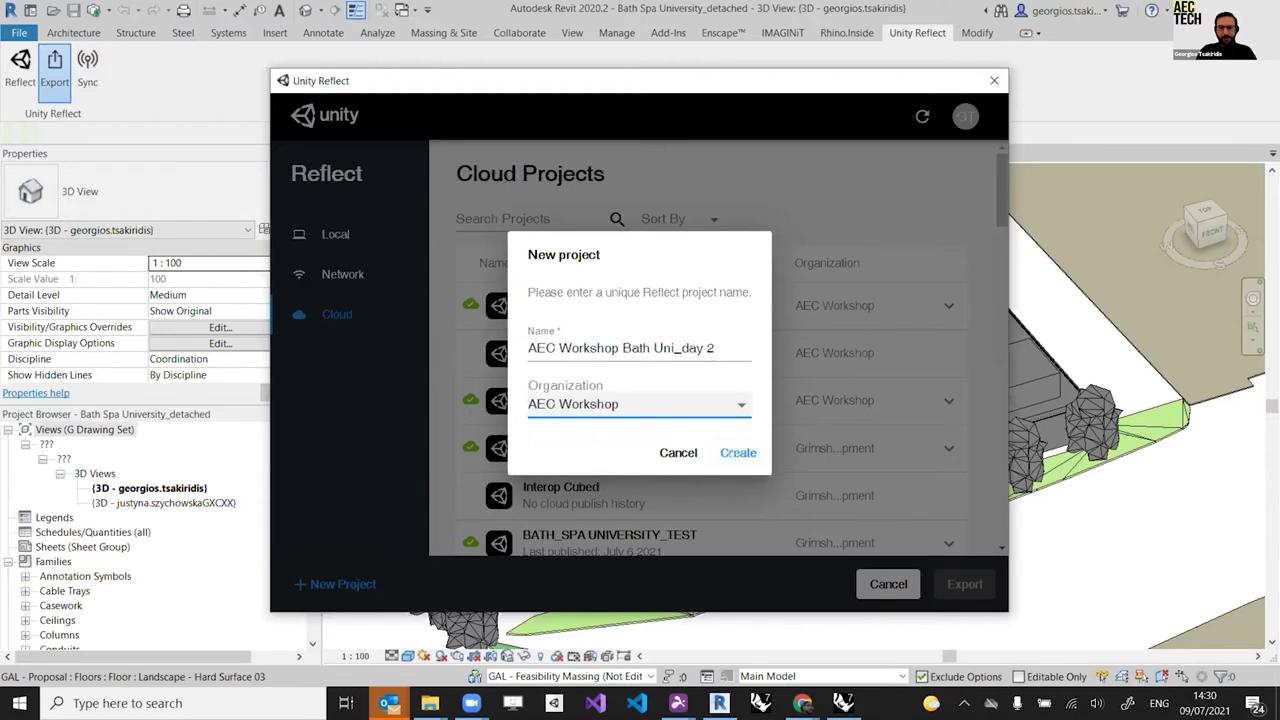
{"action": "left_click", "coordinate": [728, 452]}
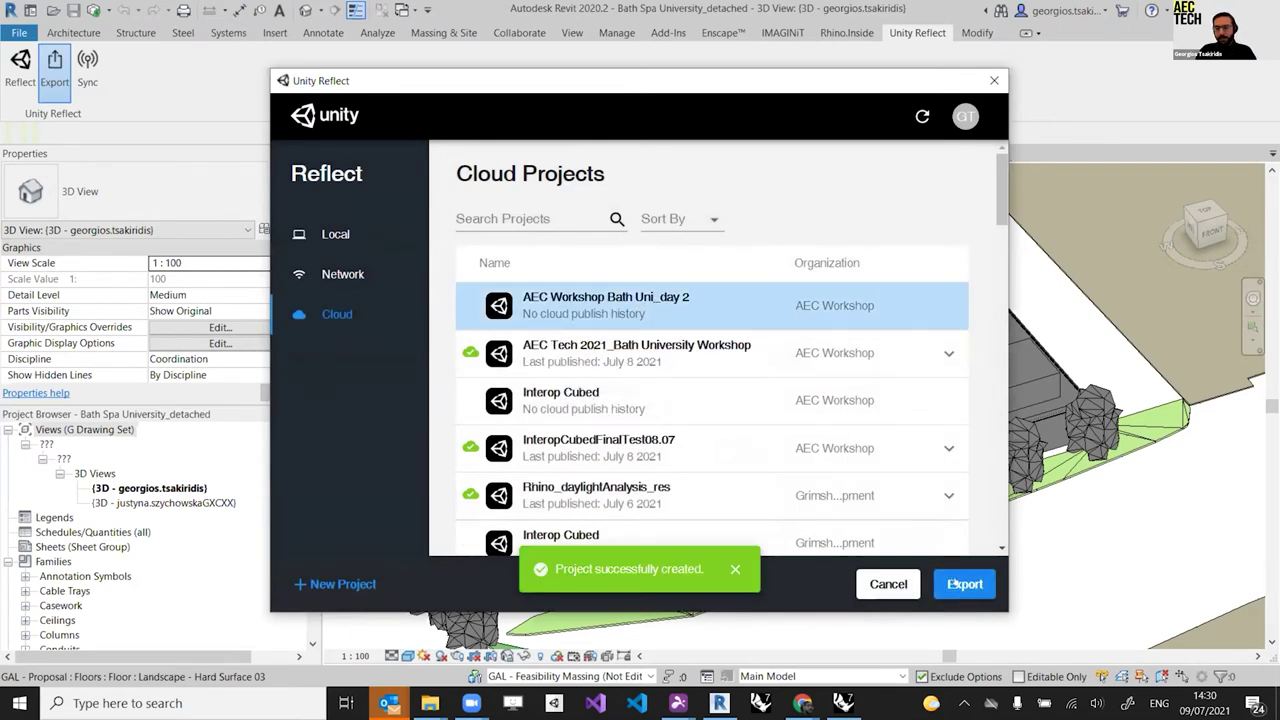
{"action": "left_click", "coordinate": [955, 581]}
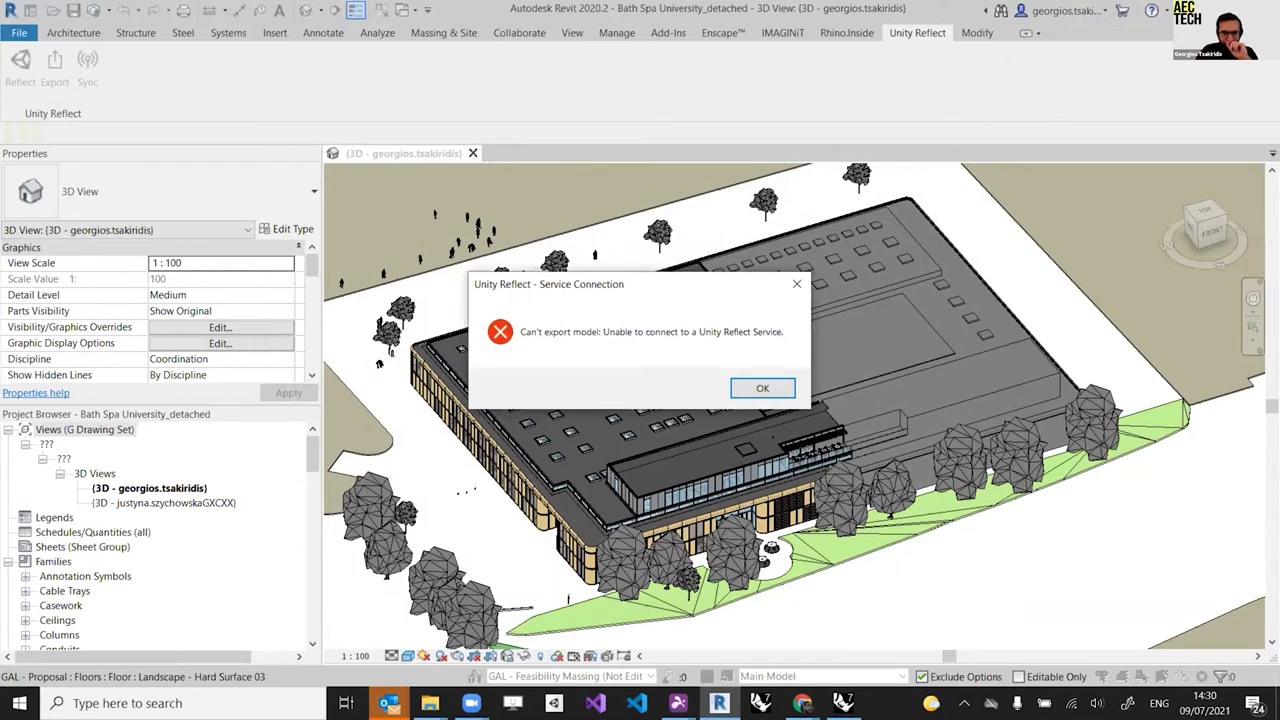
Step: Dismiss the Service Connection error and reopen the Unity Reflect export window
{"action": "left_click", "coordinate": [770, 390]}
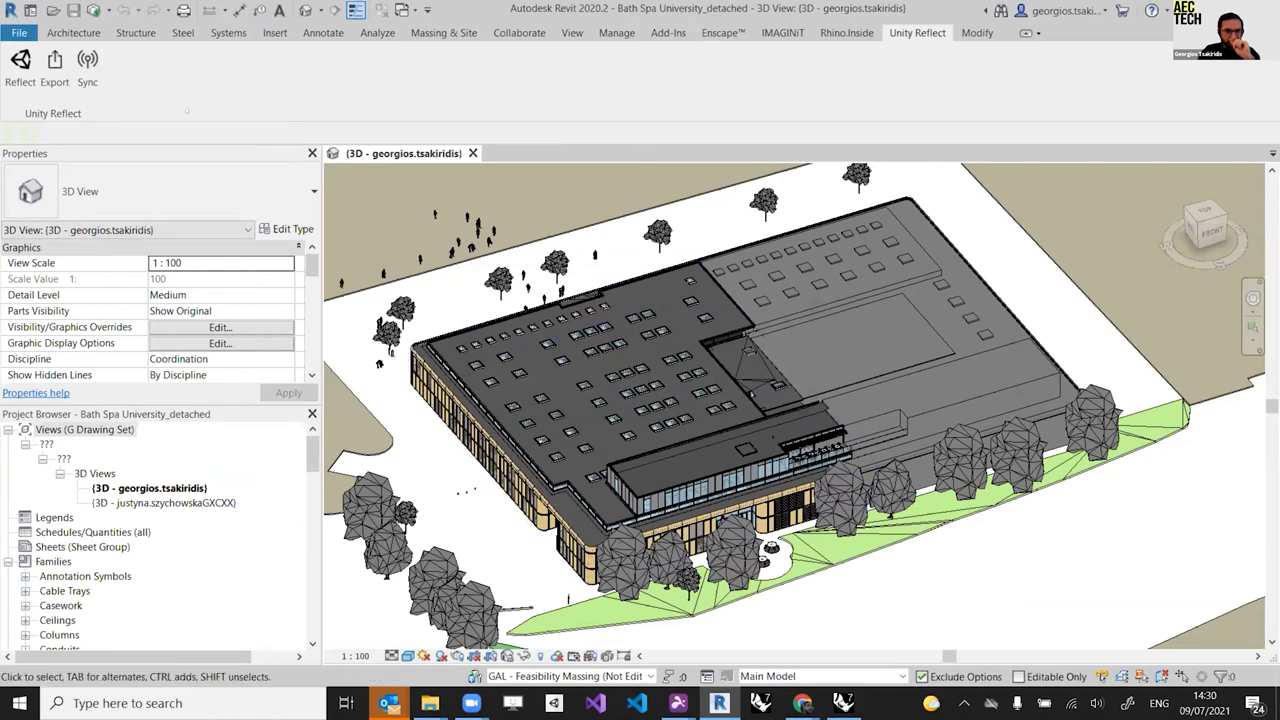
{"action": "left_click", "coordinate": [55, 63]}
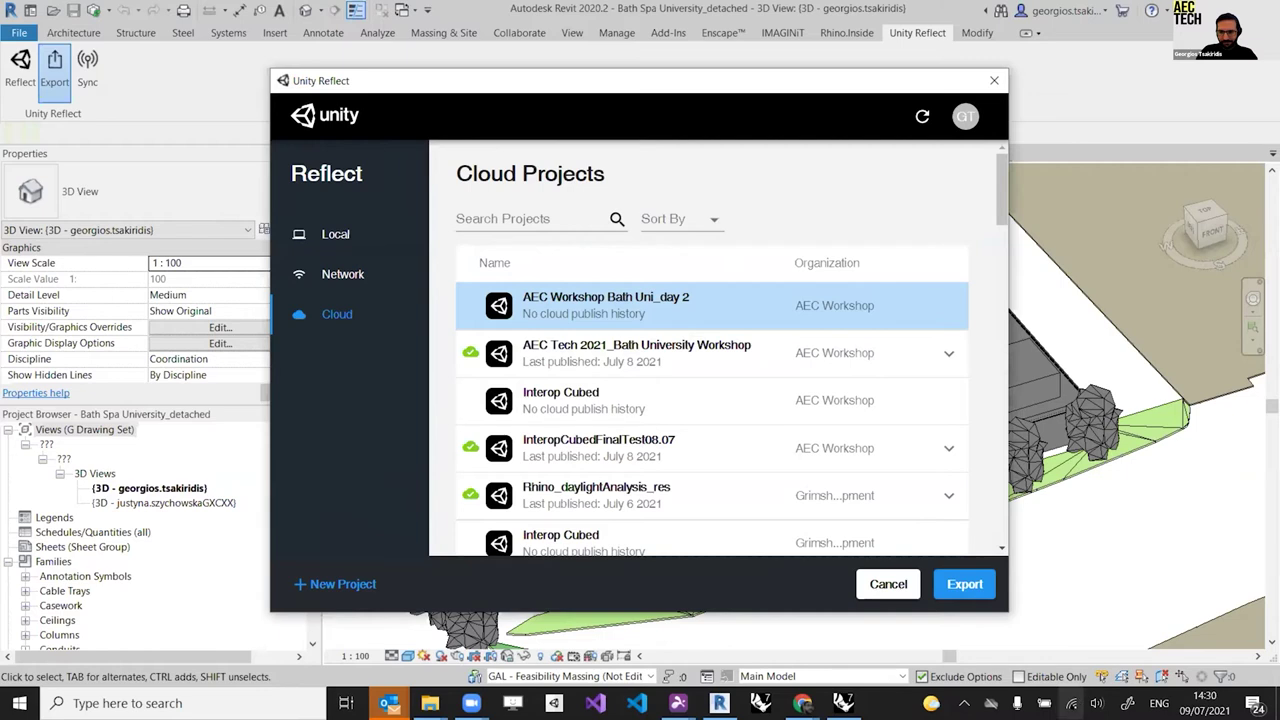
Step: Verify the network connection, then export the model to AEC Workshop Bath Uni_day 2
{"action": "left_click", "coordinate": [1072, 703]}
{"action": "left_click", "coordinate": [1072, 703]}
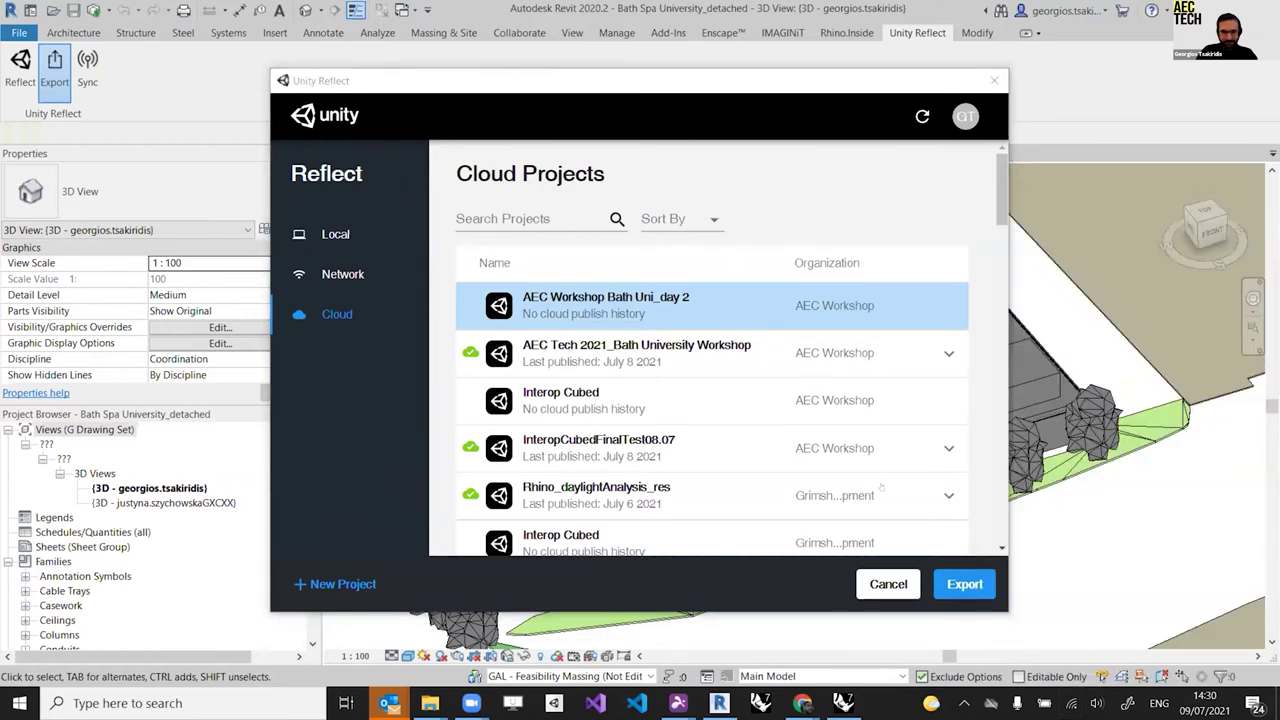
{"action": "left_click", "coordinate": [965, 586]}
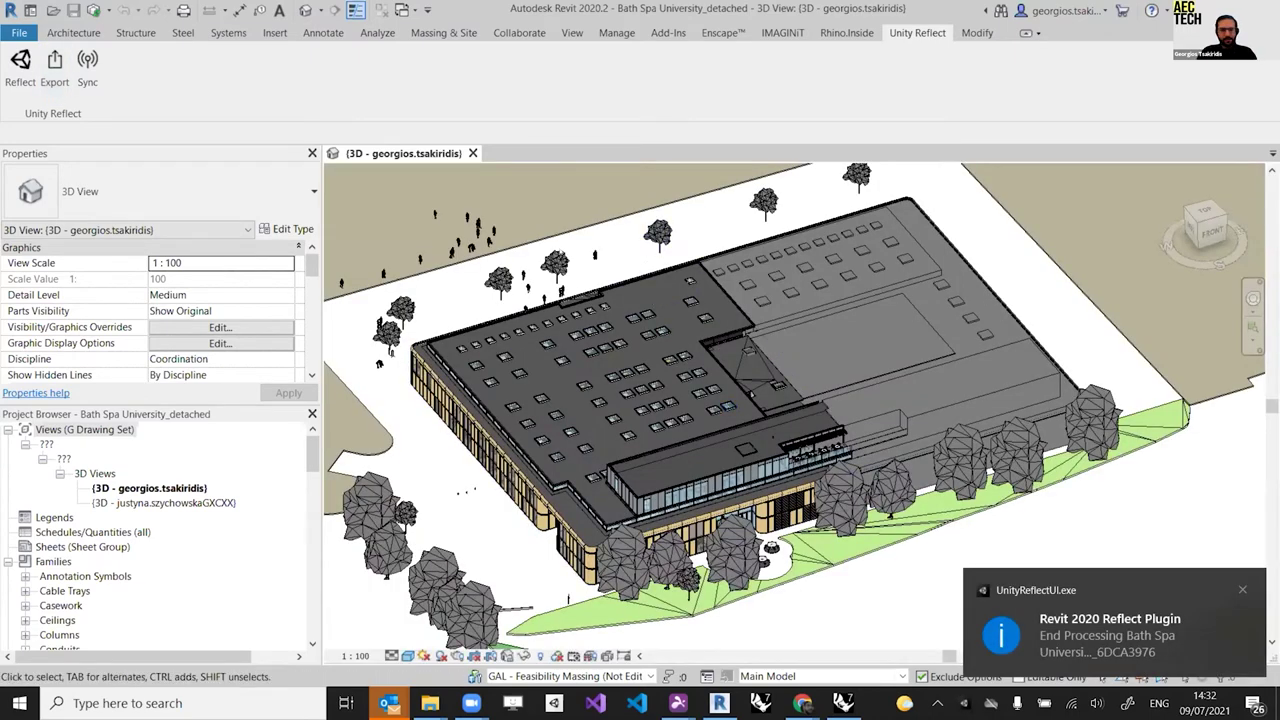
Step: Open the AEC Workshop Bath Uni_day 2 cloud entry from the Reflect dashboard in Reflect Review
{"action": "left_click", "coordinate": [20, 62]}
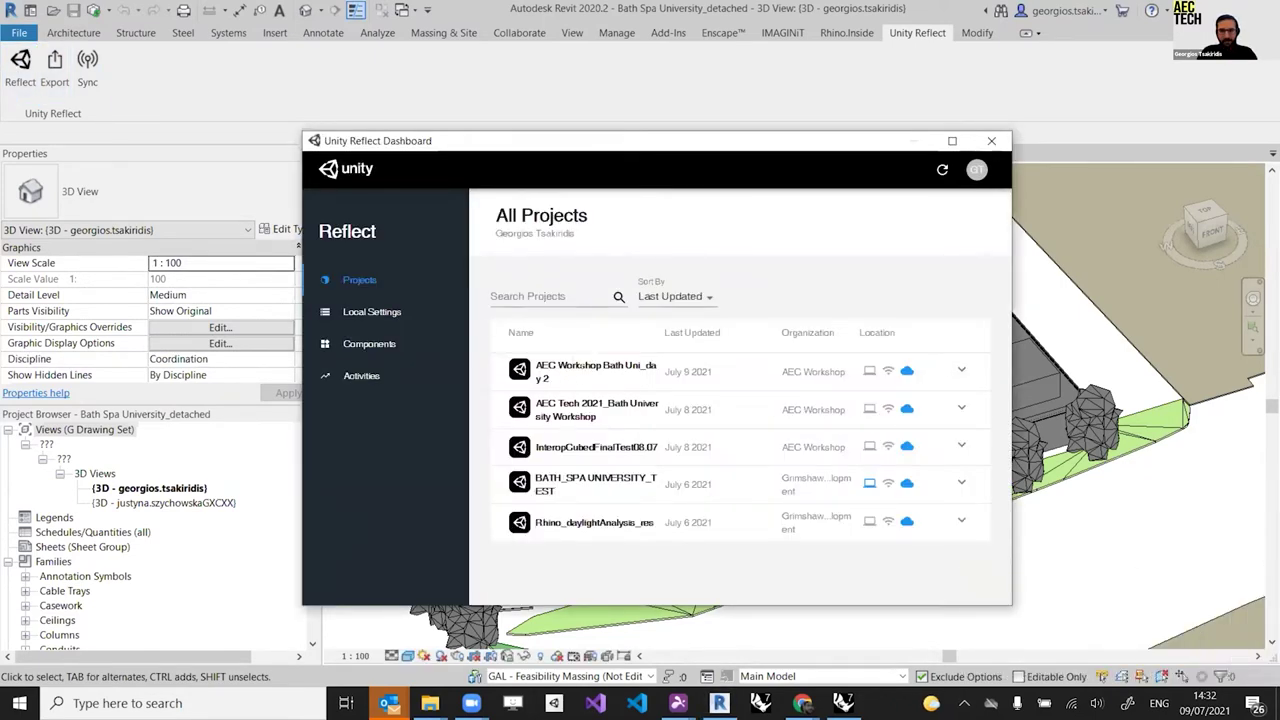
{"action": "left_click", "coordinate": [961, 370]}
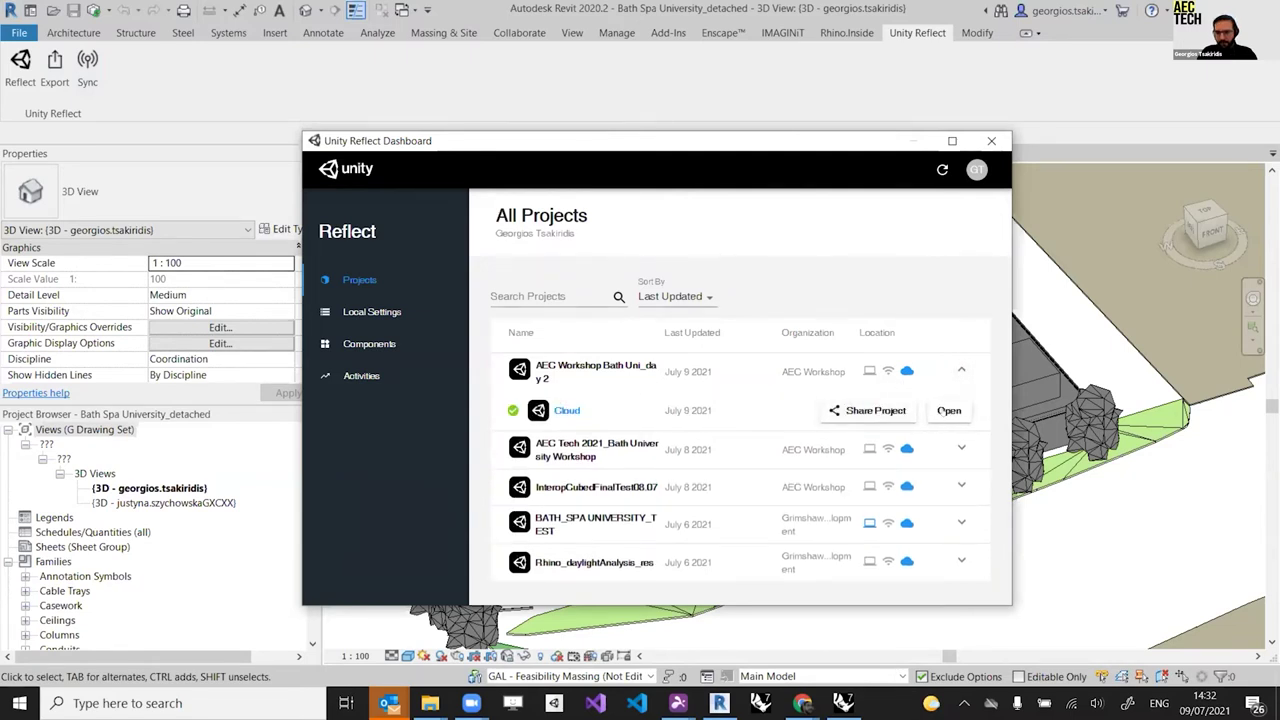
{"action": "left_click", "coordinate": [944, 410]}
{"action": "left_click", "coordinate": [961, 402]}
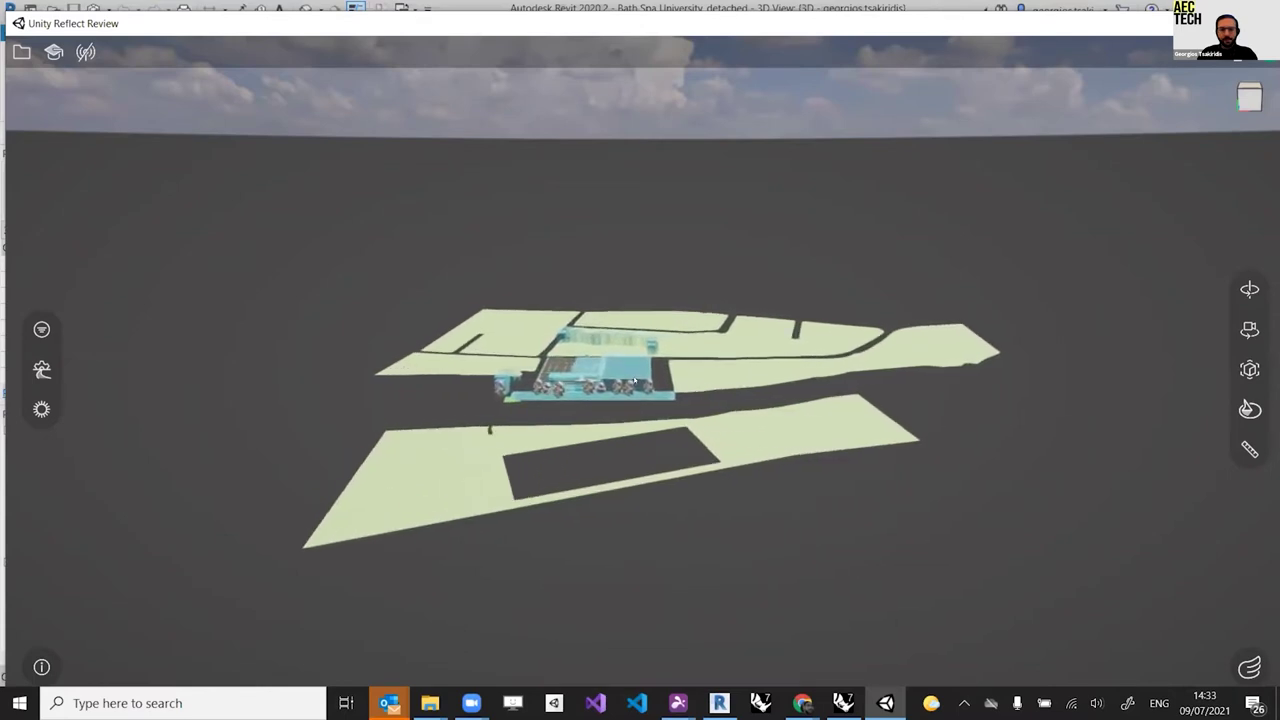
Step: Zoom in and orbit over the Bath Spa University site, then show the Filters panel
{"action": "scroll", "coordinate": [634, 381], "scroll_direction": "up", "scroll_amount": 5}
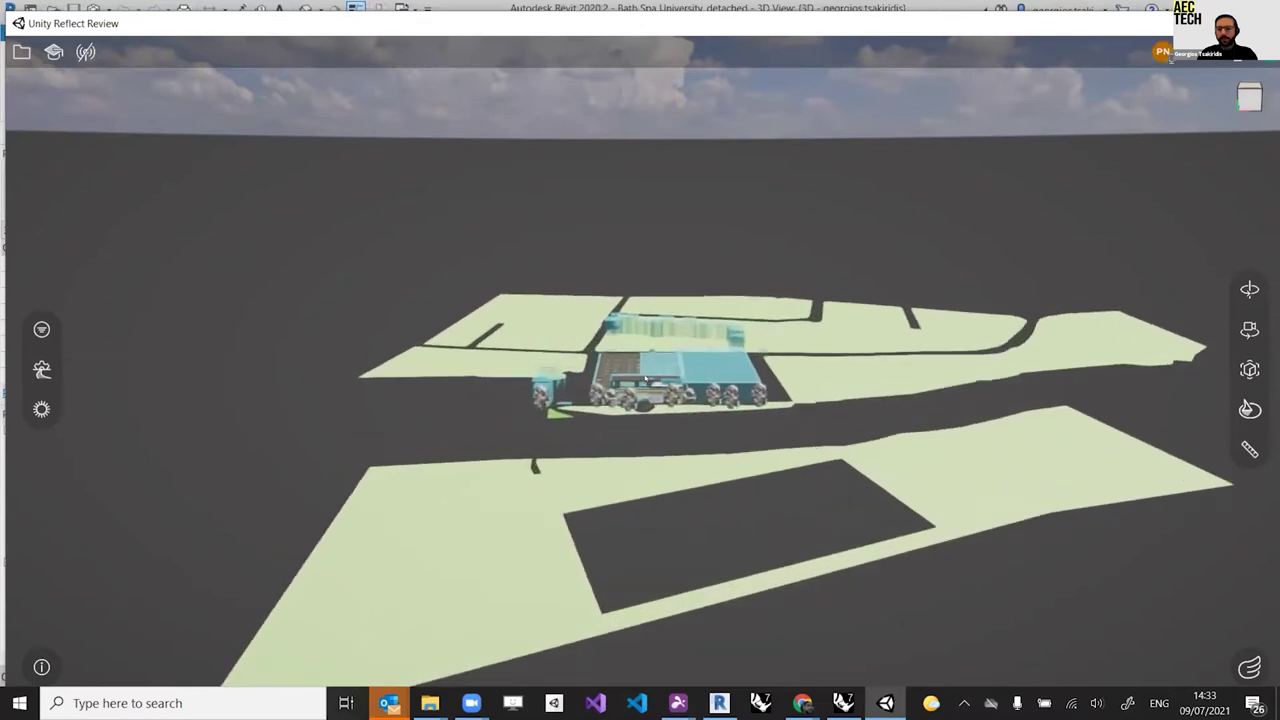
{"action": "left_click_drag", "start_coordinate": [645, 381], "coordinate": [790, 377]}
{"action": "scroll", "coordinate": [790, 377], "scroll_direction": "up", "scroll_amount": 5}
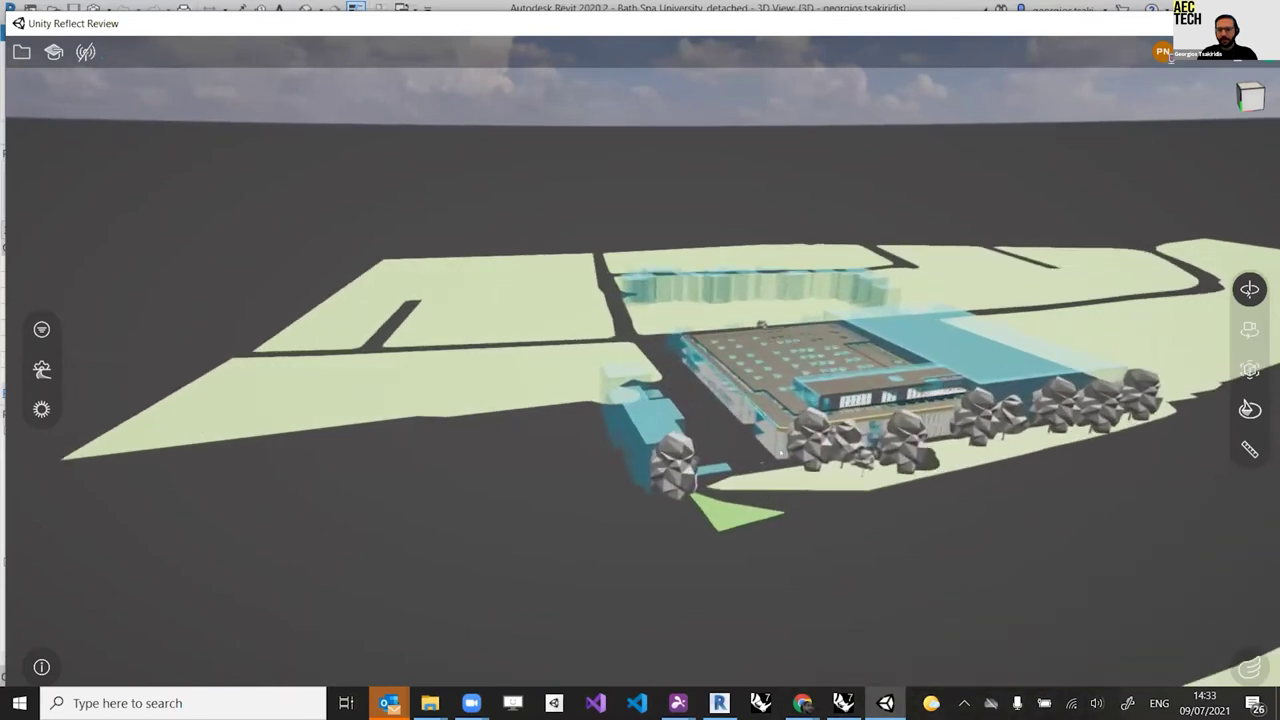
{"action": "scroll", "coordinate": [763, 455], "scroll_direction": "up", "scroll_amount": 3}
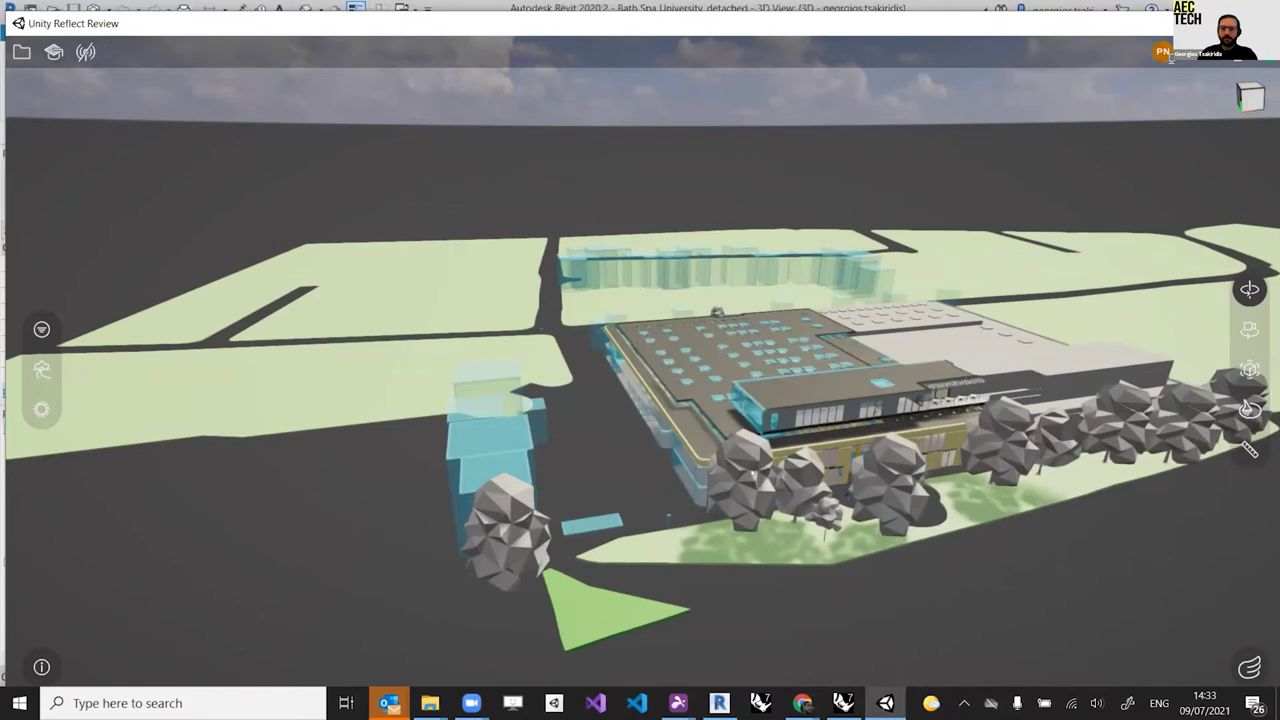
{"action": "scroll", "coordinate": [751, 505], "scroll_direction": "up", "scroll_amount": 5}
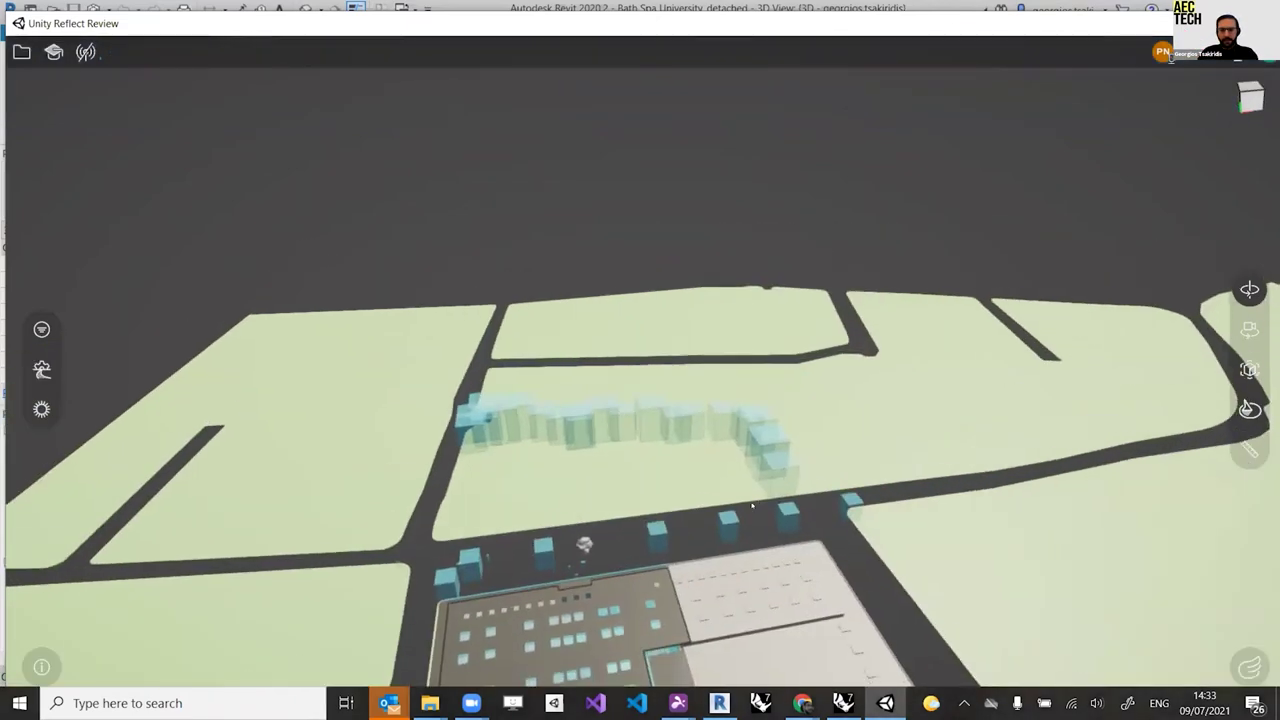
{"action": "left_click_drag", "start_coordinate": [751, 505], "coordinate": [613, 461]}
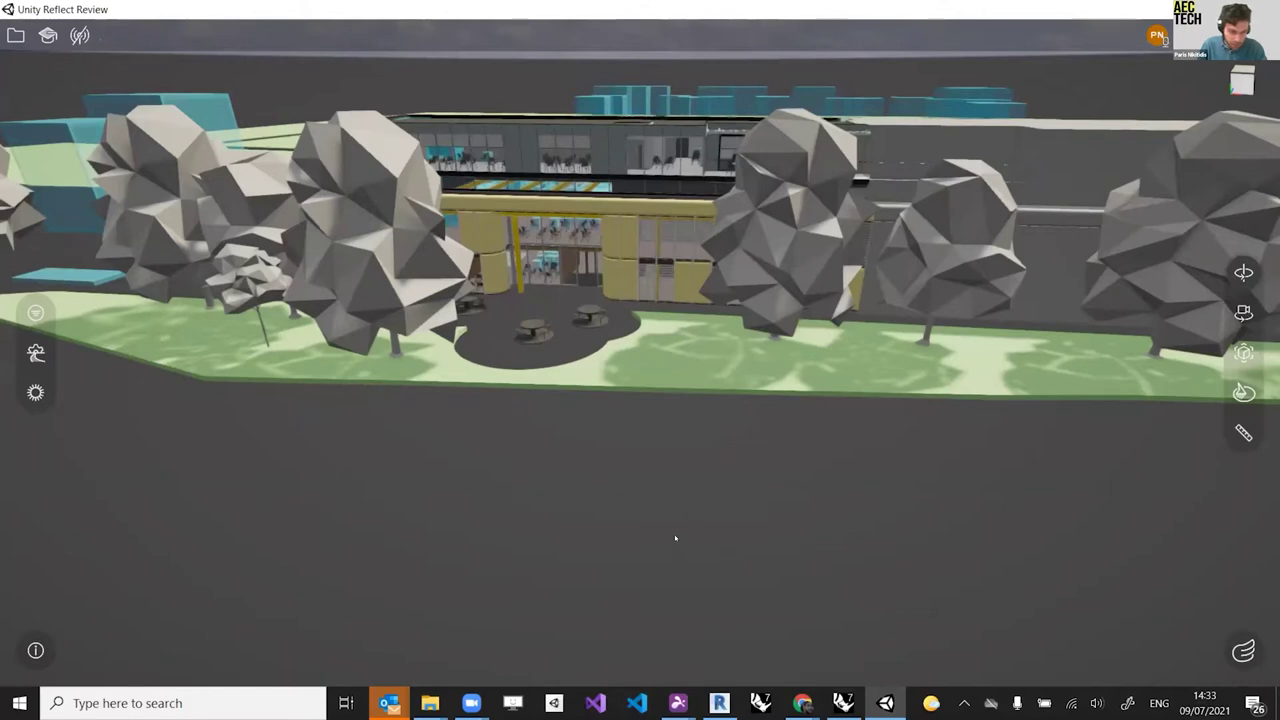
{"action": "left_click_drag", "start_coordinate": [694, 101], "coordinate": [784, 302]}
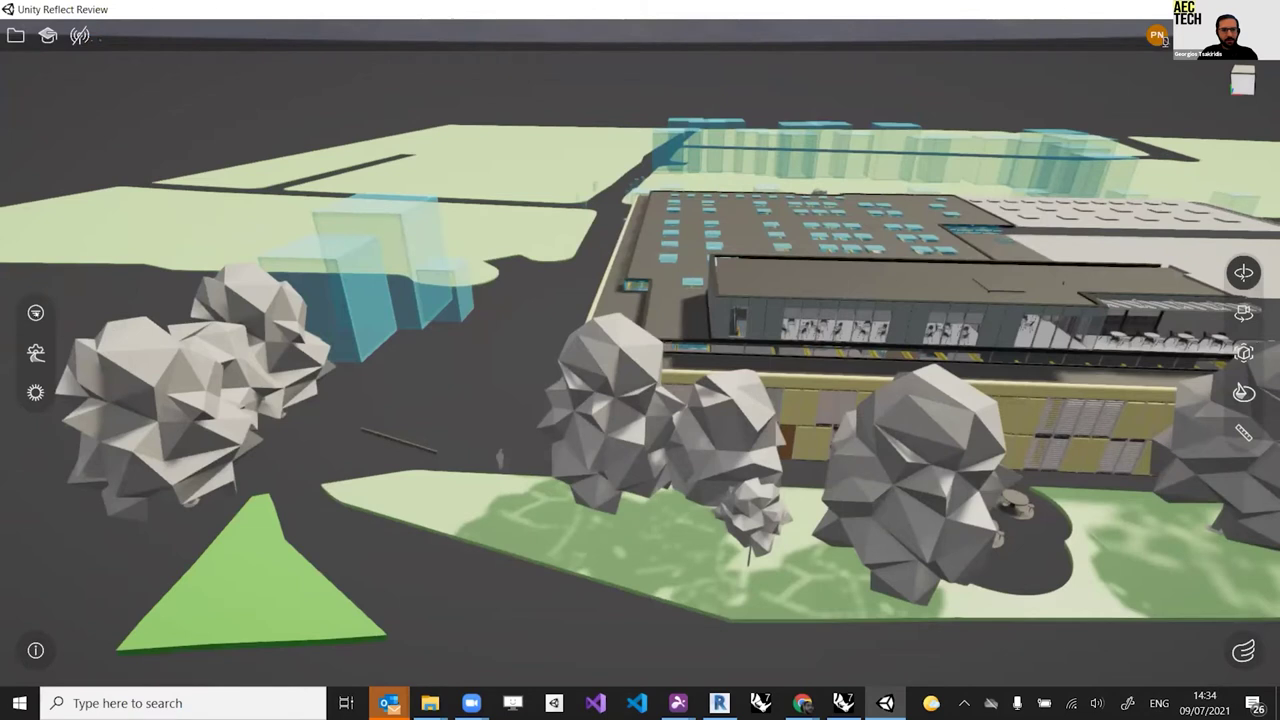
{"action": "left_click", "coordinate": [38, 314]}
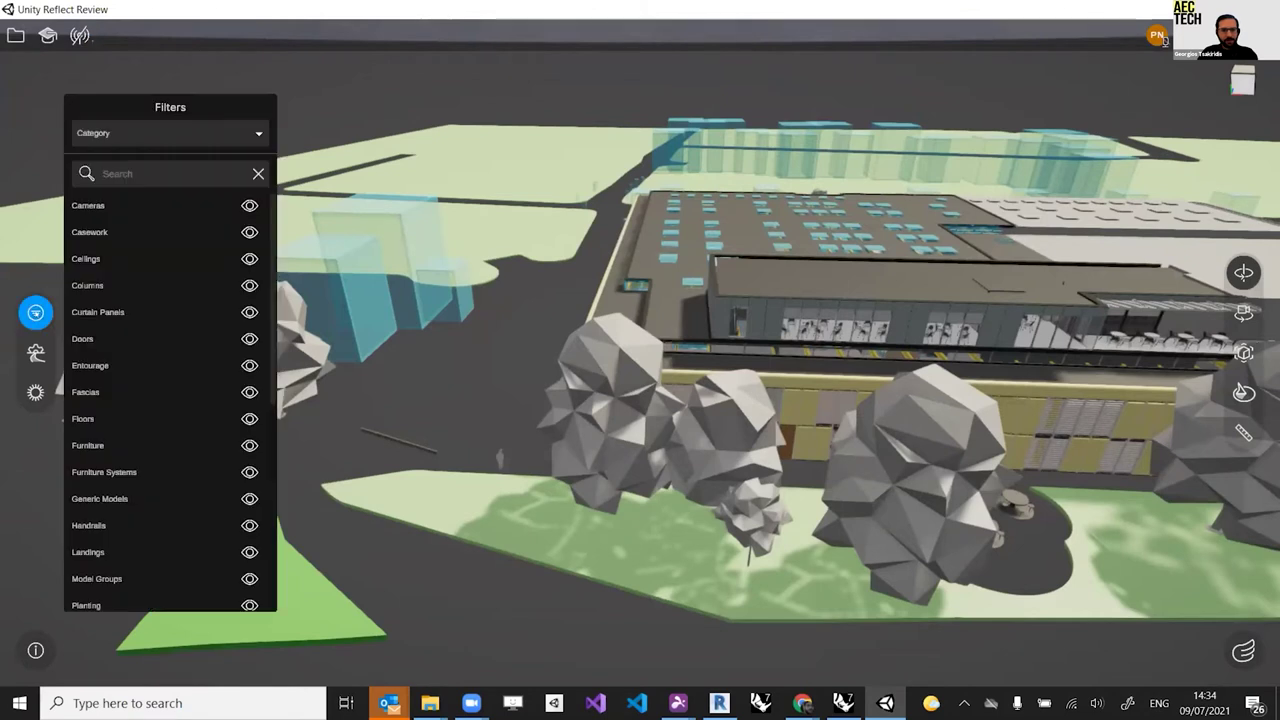
Step: Group the filter list by Family, switch back to Category, then close the Filters panel
{"action": "left_click", "coordinate": [258, 133]}
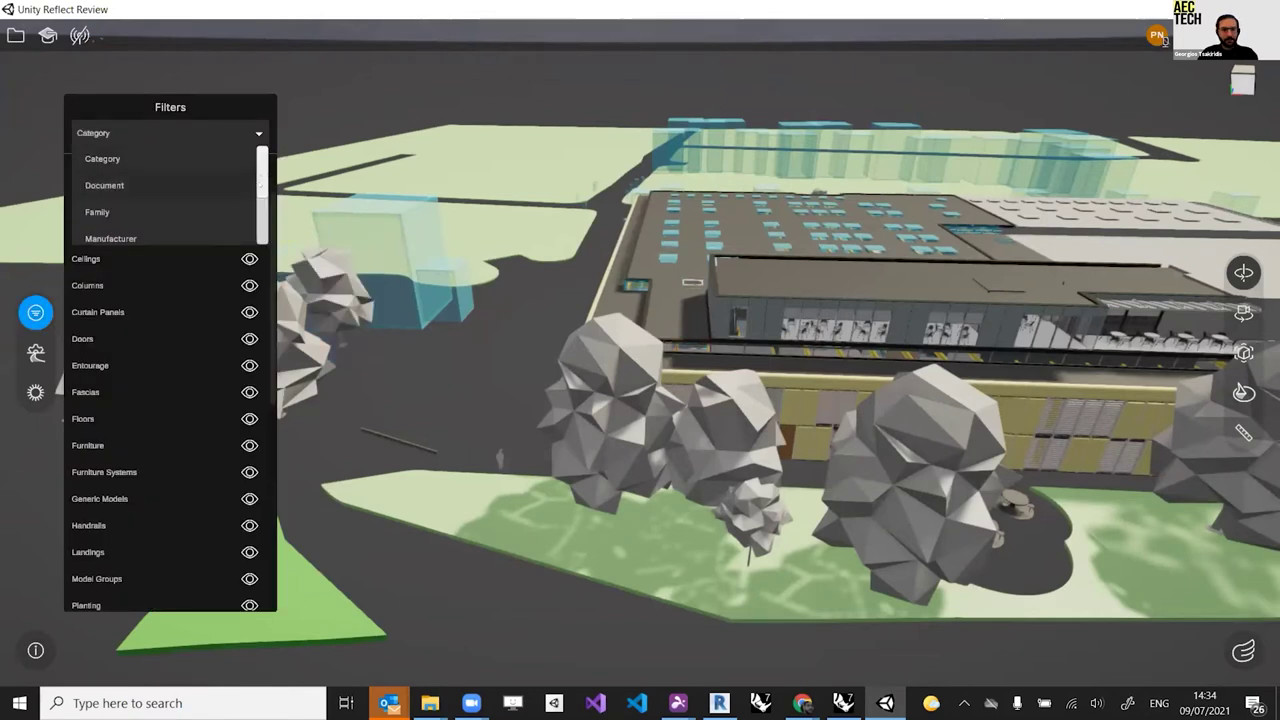
{"action": "scroll", "coordinate": [266, 175], "scroll_direction": "down", "scroll_amount": 1}
{"action": "scroll", "coordinate": [266, 175], "scroll_direction": "up", "scroll_amount": 1}
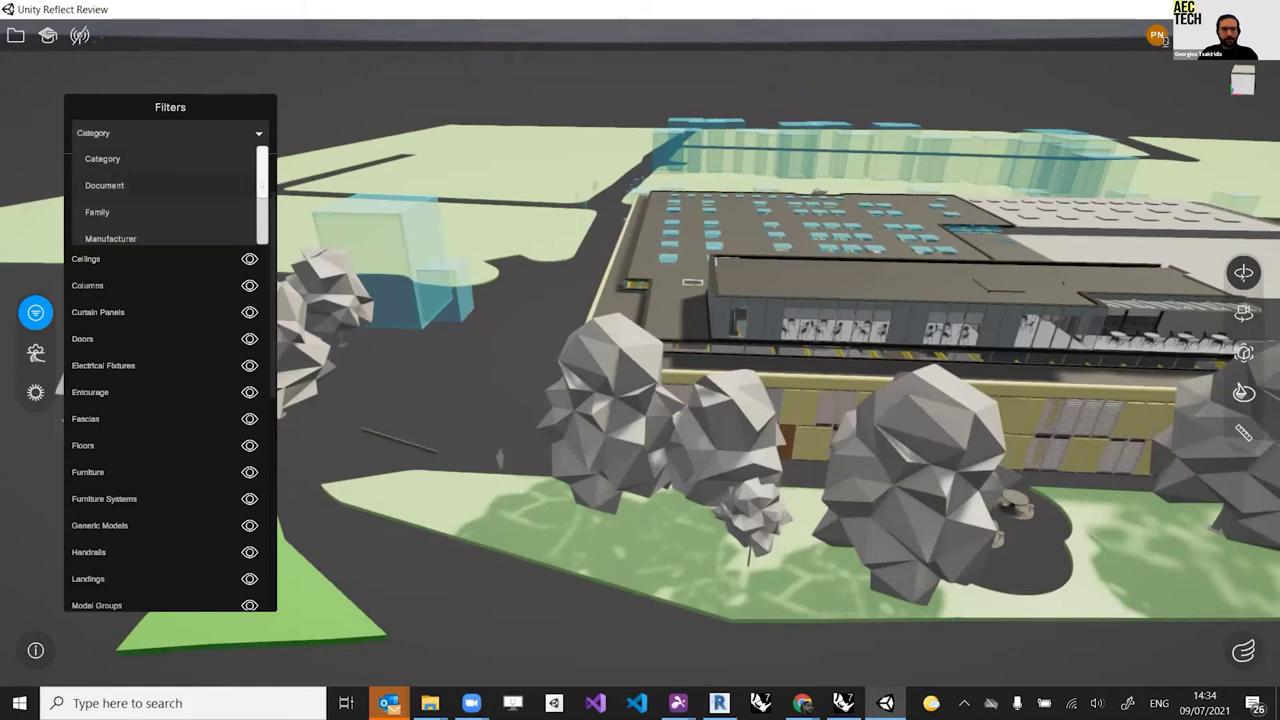
{"action": "scroll", "coordinate": [141, 199], "scroll_direction": "down", "scroll_amount": 1}
{"action": "left_click", "coordinate": [141, 201]}
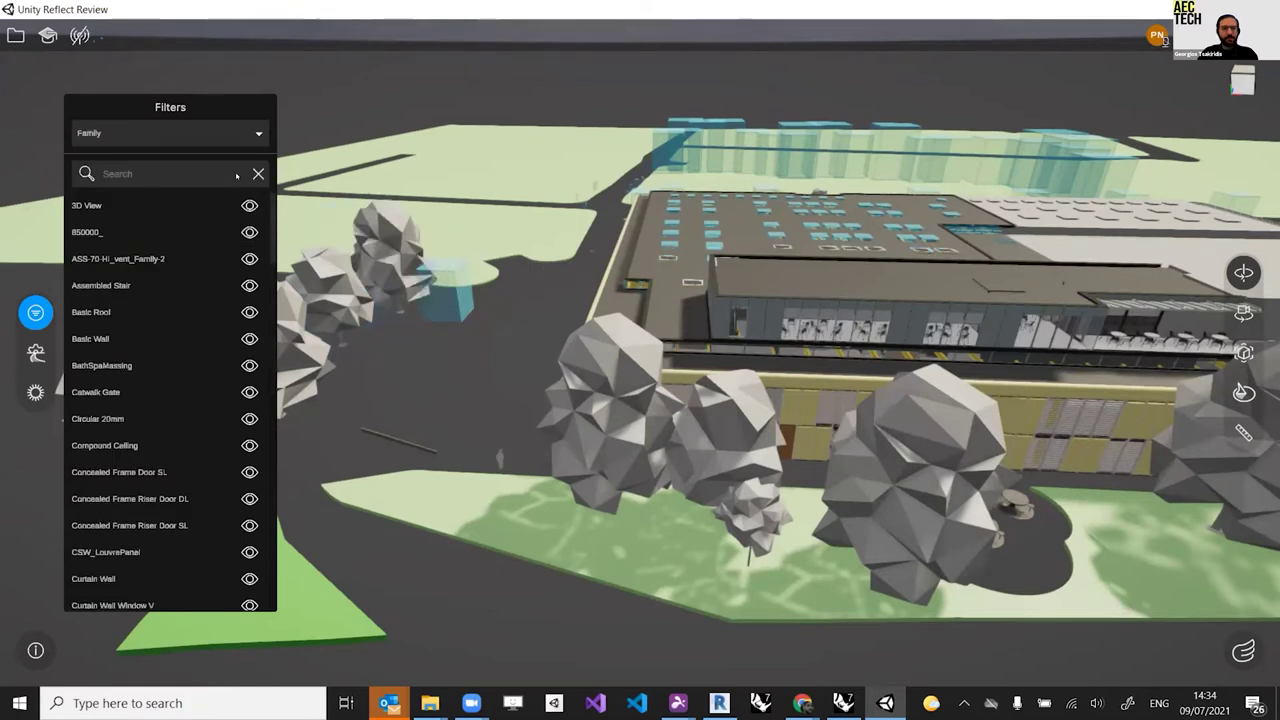
{"action": "left_click", "coordinate": [258, 133]}
{"action": "scroll", "coordinate": [160, 190], "scroll_direction": "down", "scroll_amount": 5}
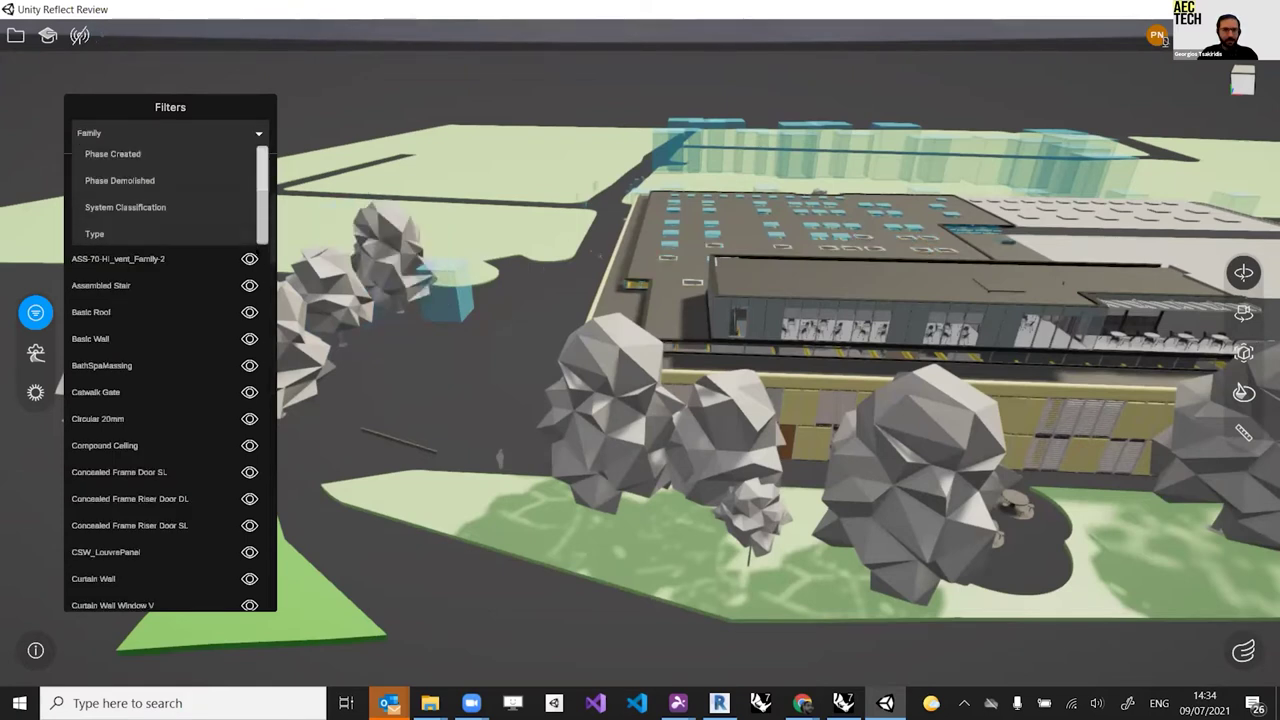
{"action": "scroll", "coordinate": [160, 190], "scroll_direction": "up", "scroll_amount": 5}
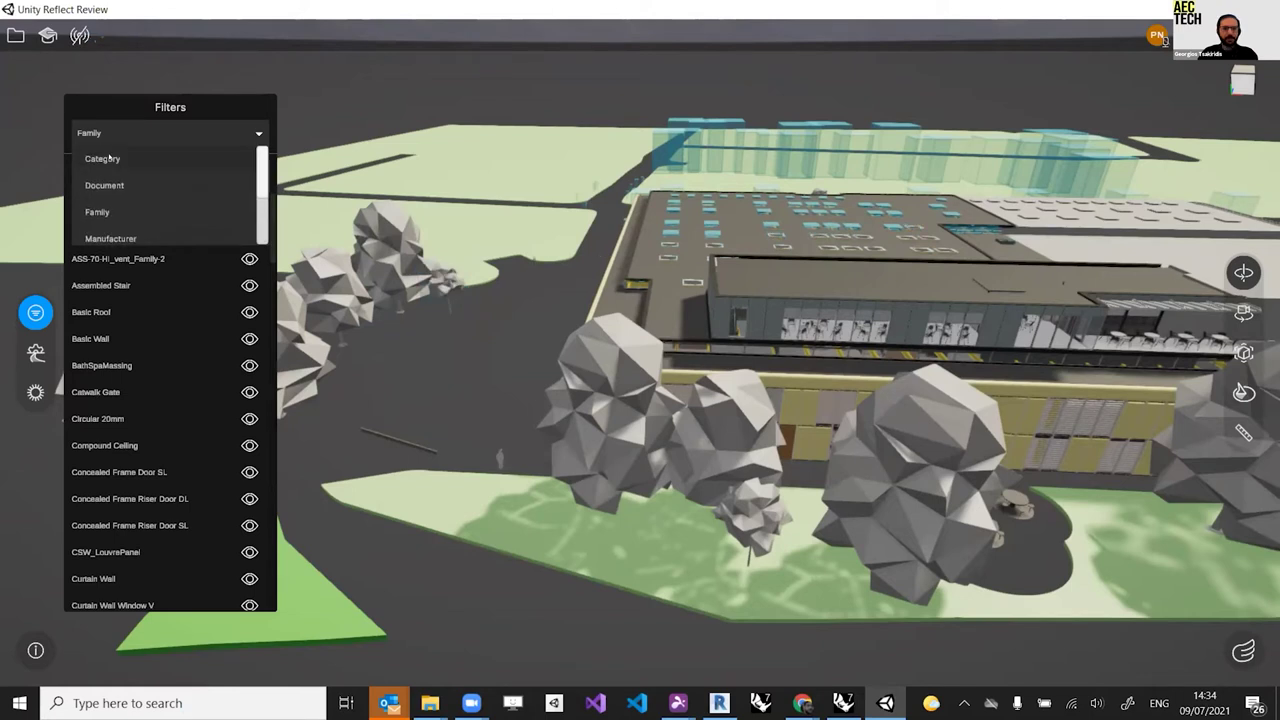
{"action": "left_click", "coordinate": [109, 156]}
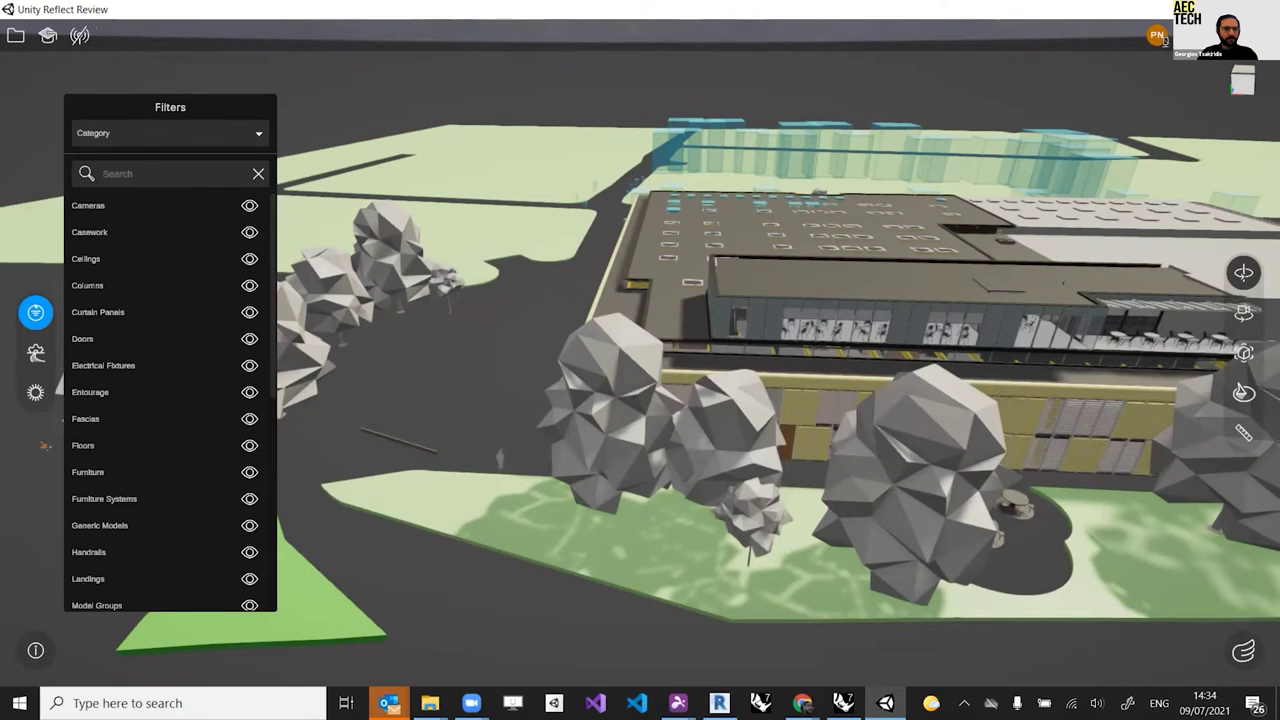
{"action": "left_click", "coordinate": [35, 312]}
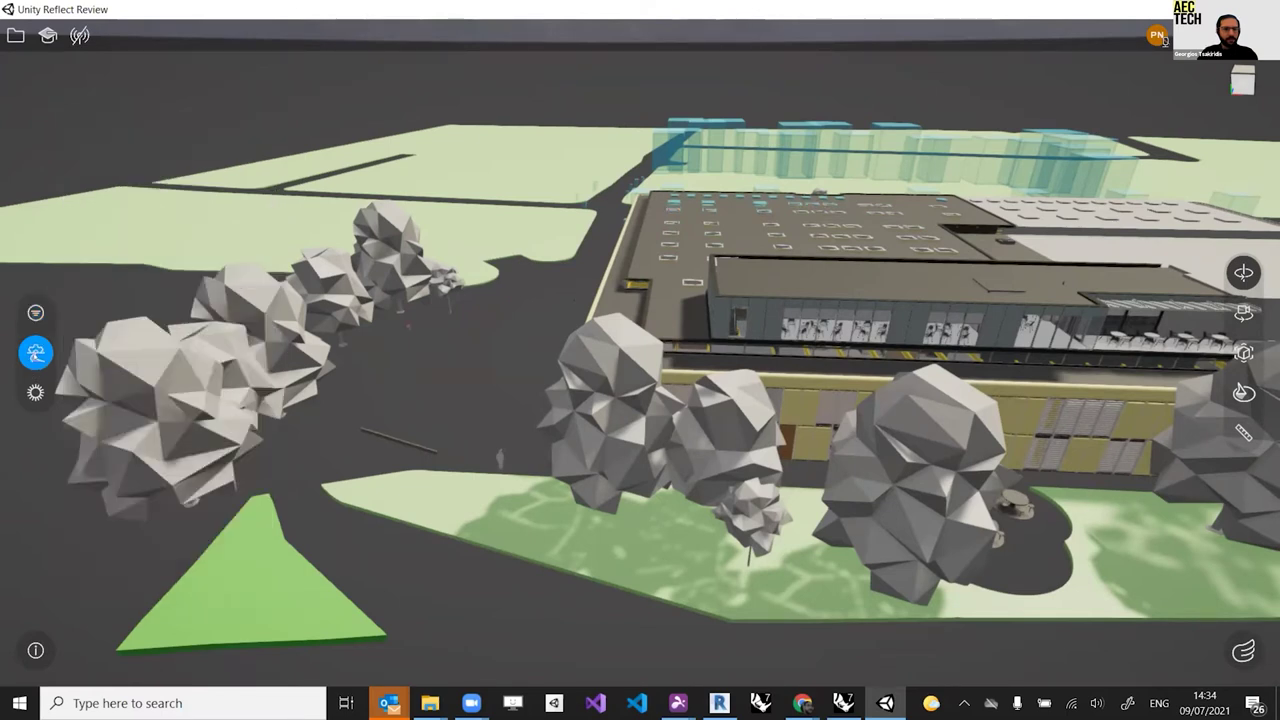
Step: Check Scene Options, orbit around the building, and bring up the Sun Study panel
{"action": "left_click", "coordinate": [35, 352]}
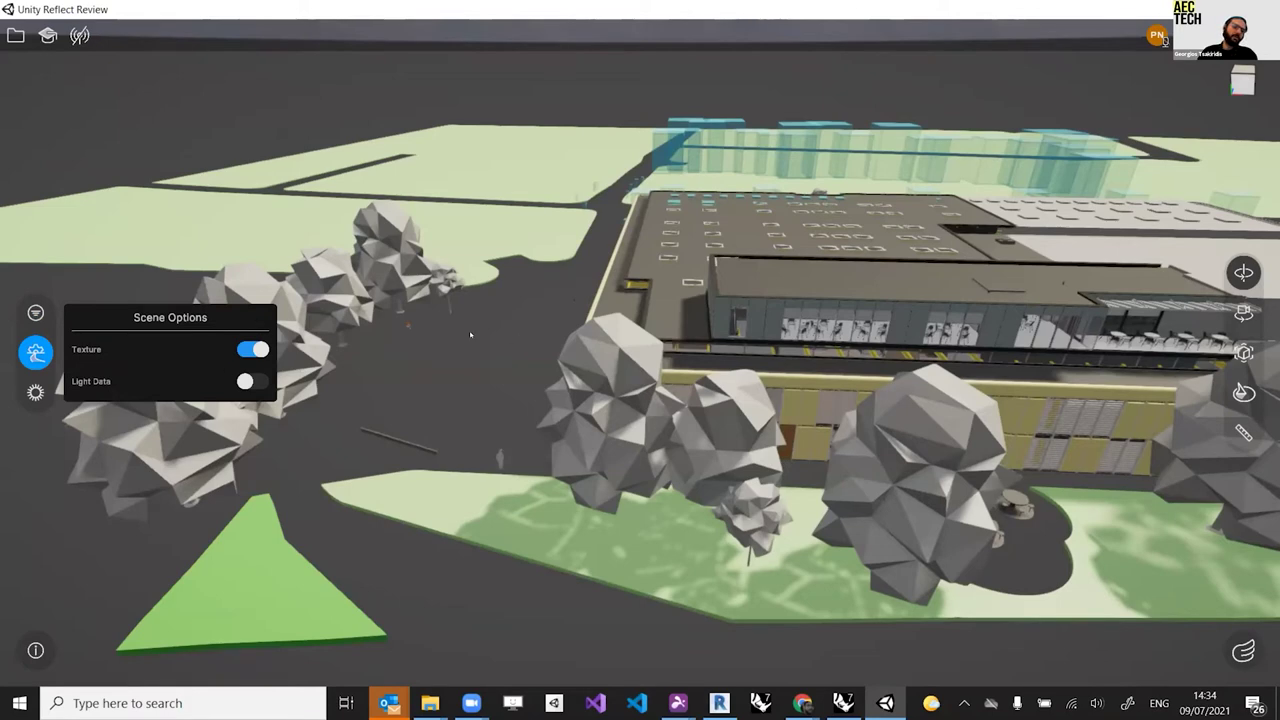
{"action": "left_click_drag", "start_coordinate": [495, 380], "coordinate": [622, 337]}
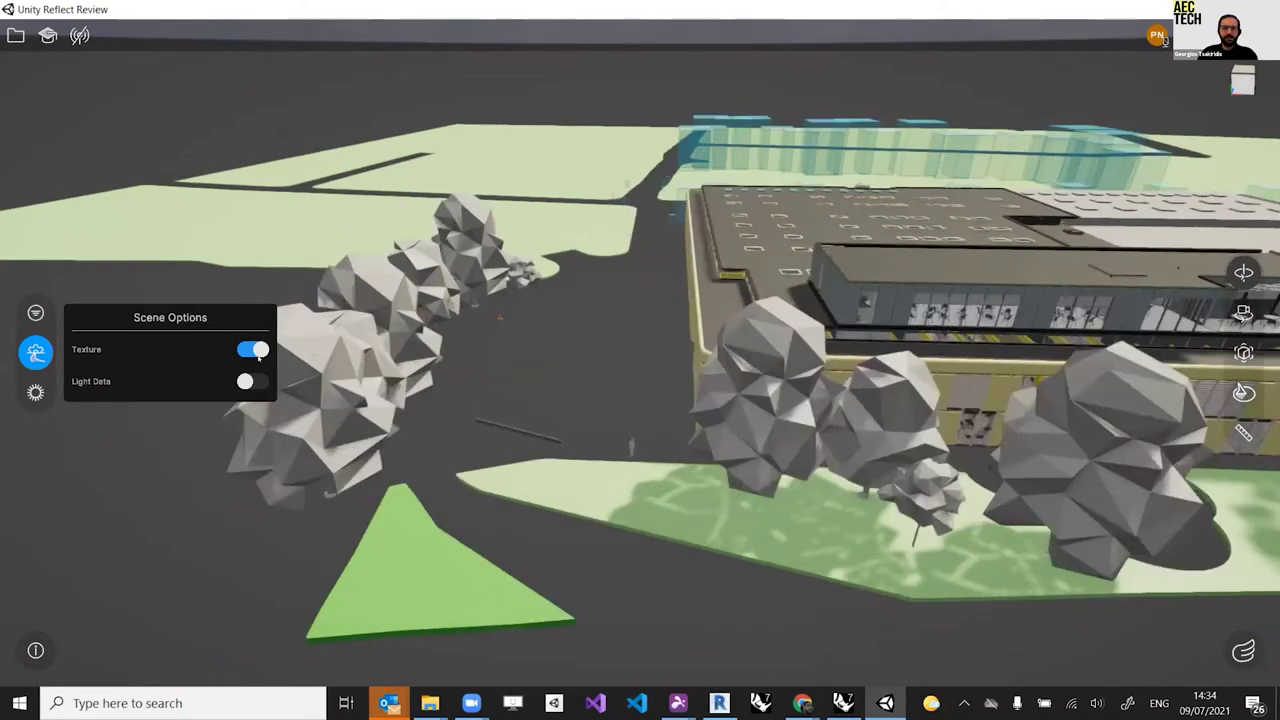
{"action": "left_click_drag", "start_coordinate": [302, 368], "coordinate": [340, 360]}
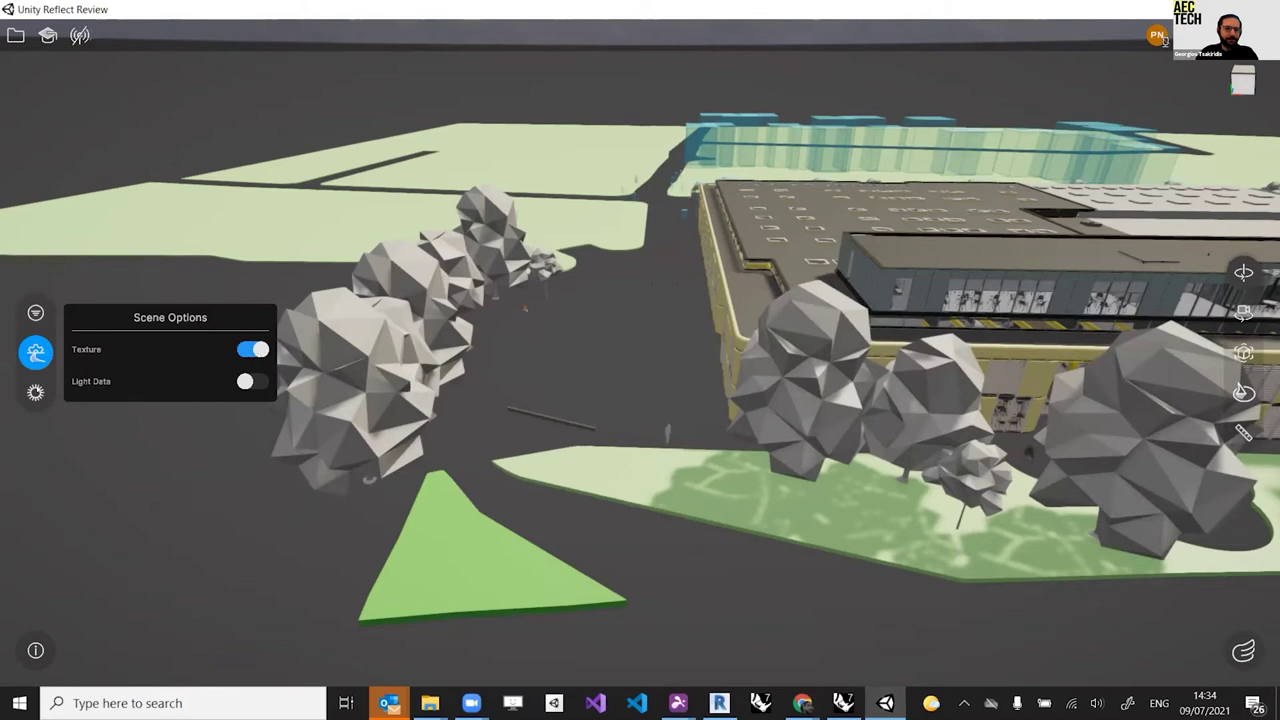
{"action": "left_click", "coordinate": [35, 392]}
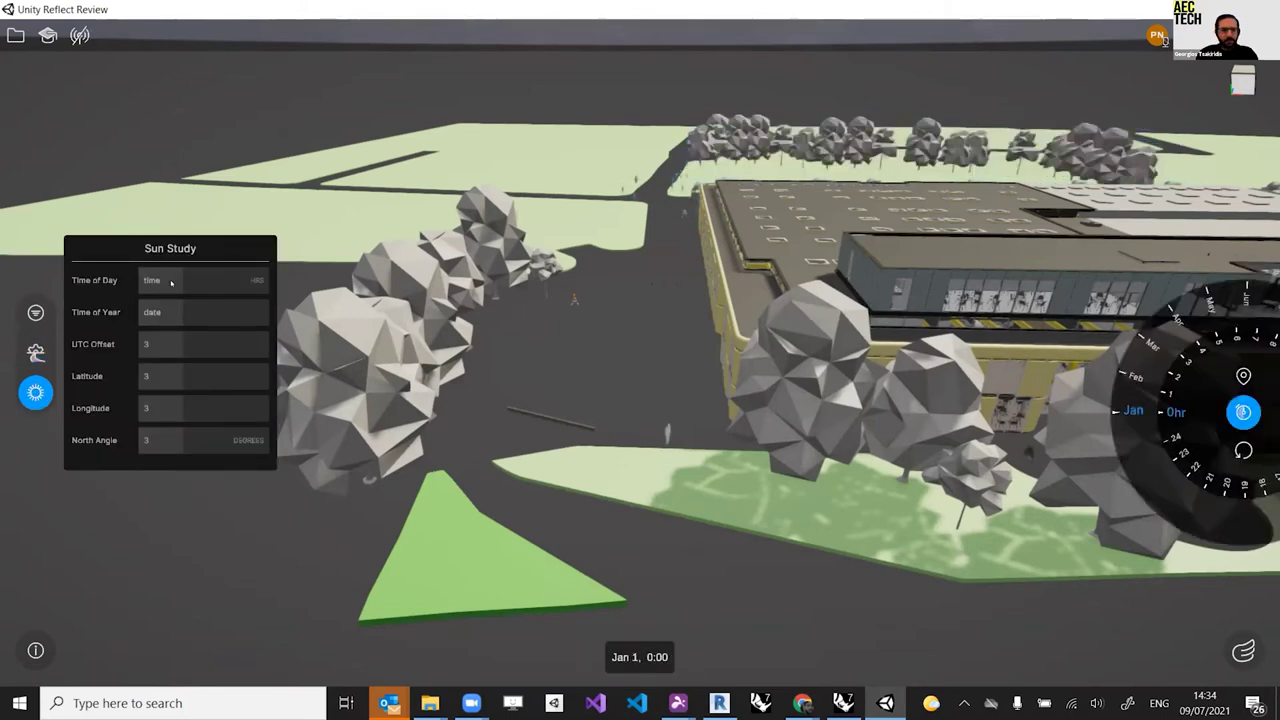
Step: Set the sun to Jun 14, 15:57, UTC offset 5:15, latitude 39, longitude 72, then orbit the building
{"action": "left_click", "coordinate": [203, 282]}
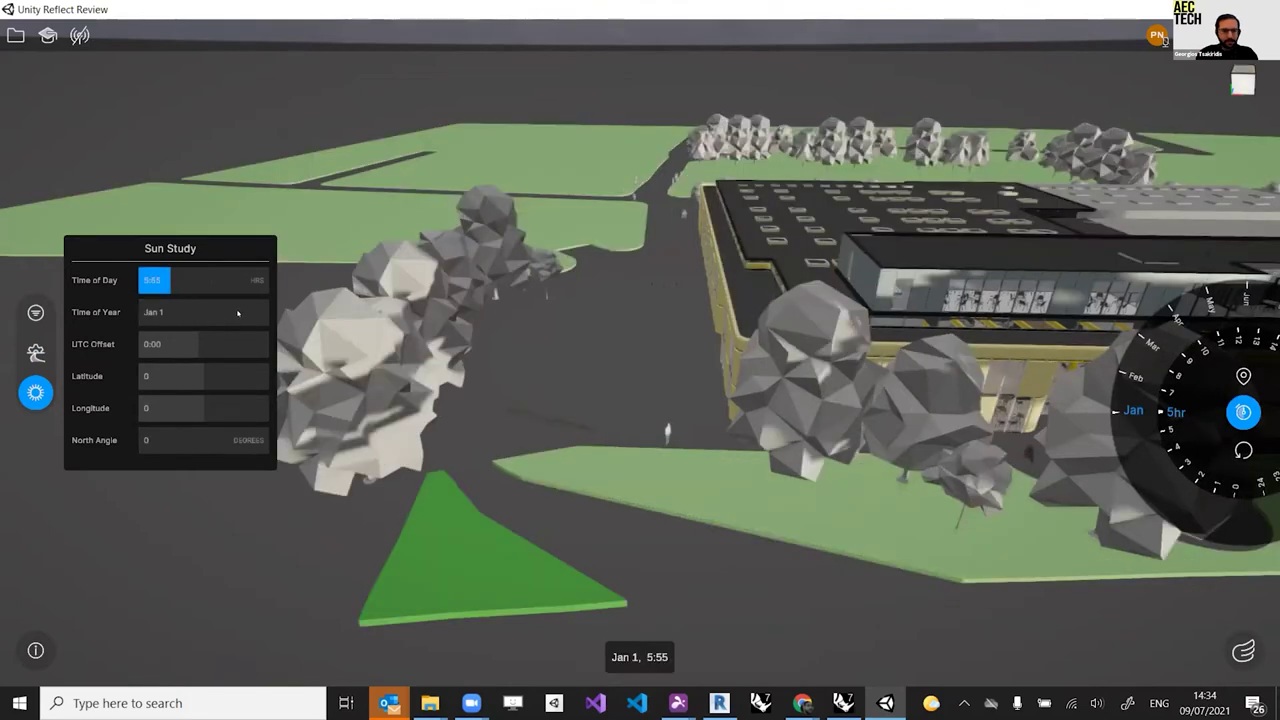
{"action": "left_click", "coordinate": [224, 313]}
{"action": "left_click", "coordinate": [226, 344]}
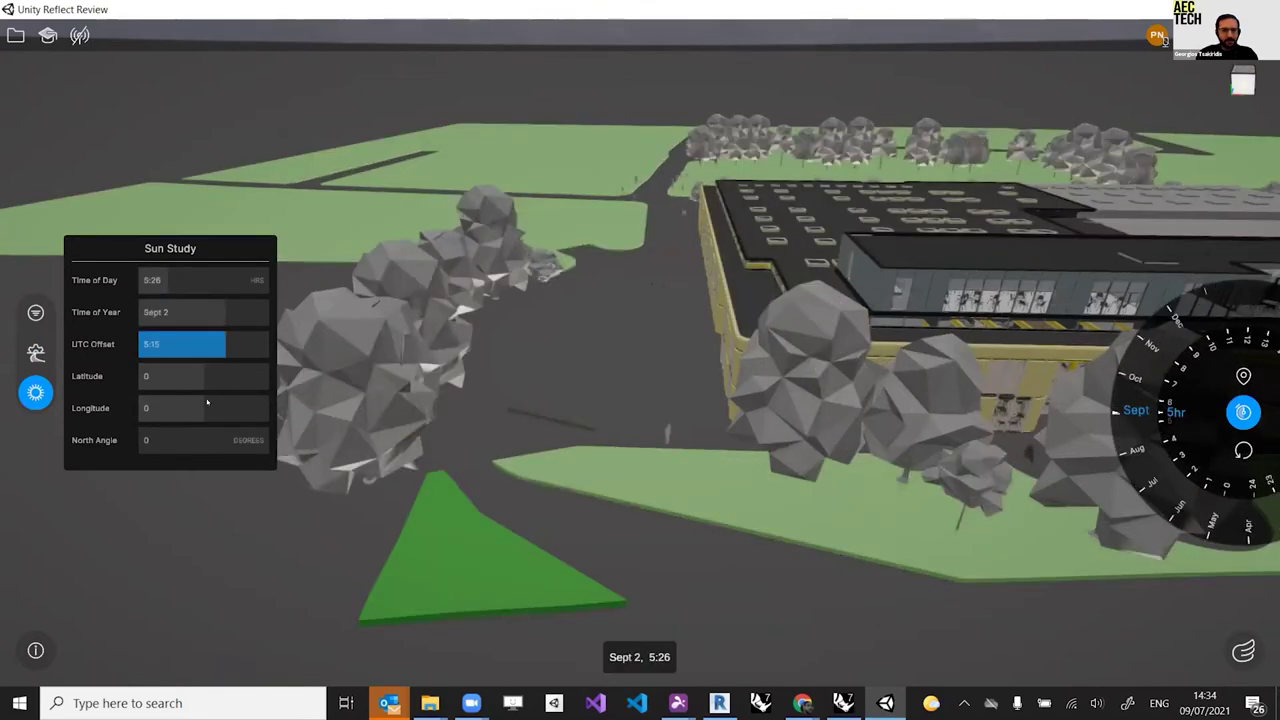
{"action": "left_click", "coordinate": [232, 376]}
{"action": "left_click", "coordinate": [229, 408]}
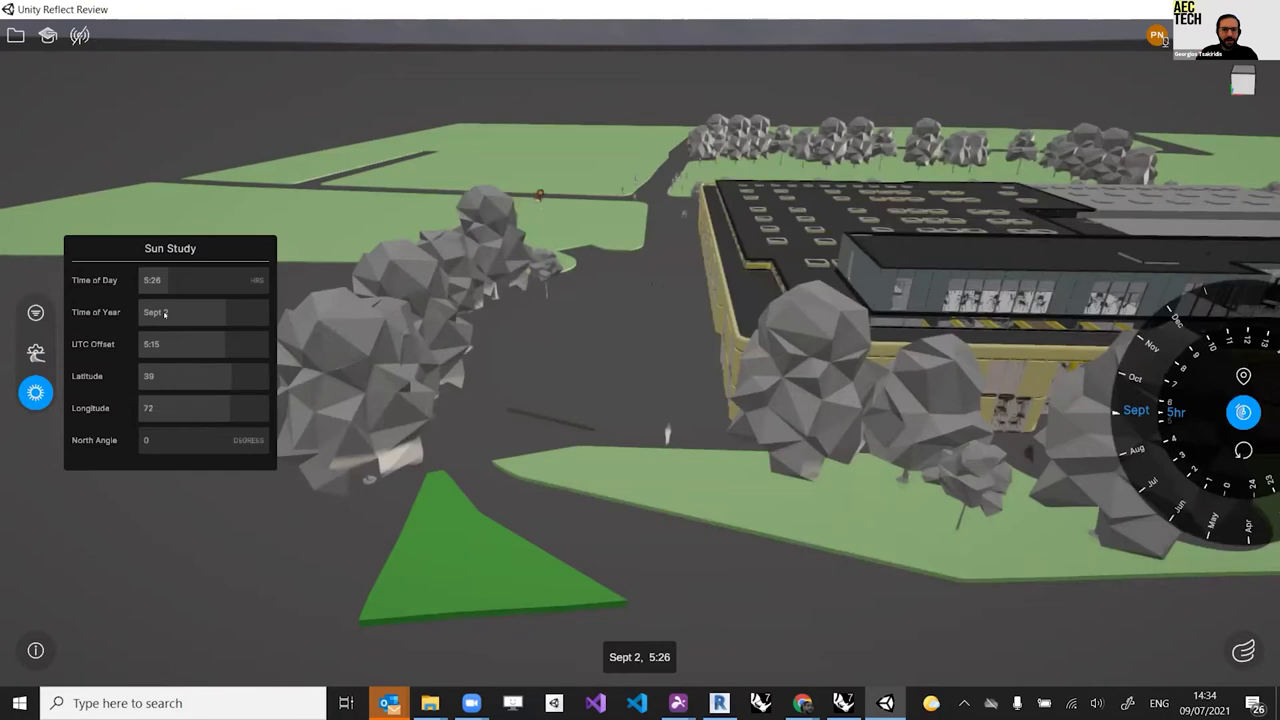
{"action": "left_click", "coordinate": [198, 313]}
{"action": "left_click", "coordinate": [238, 284]}
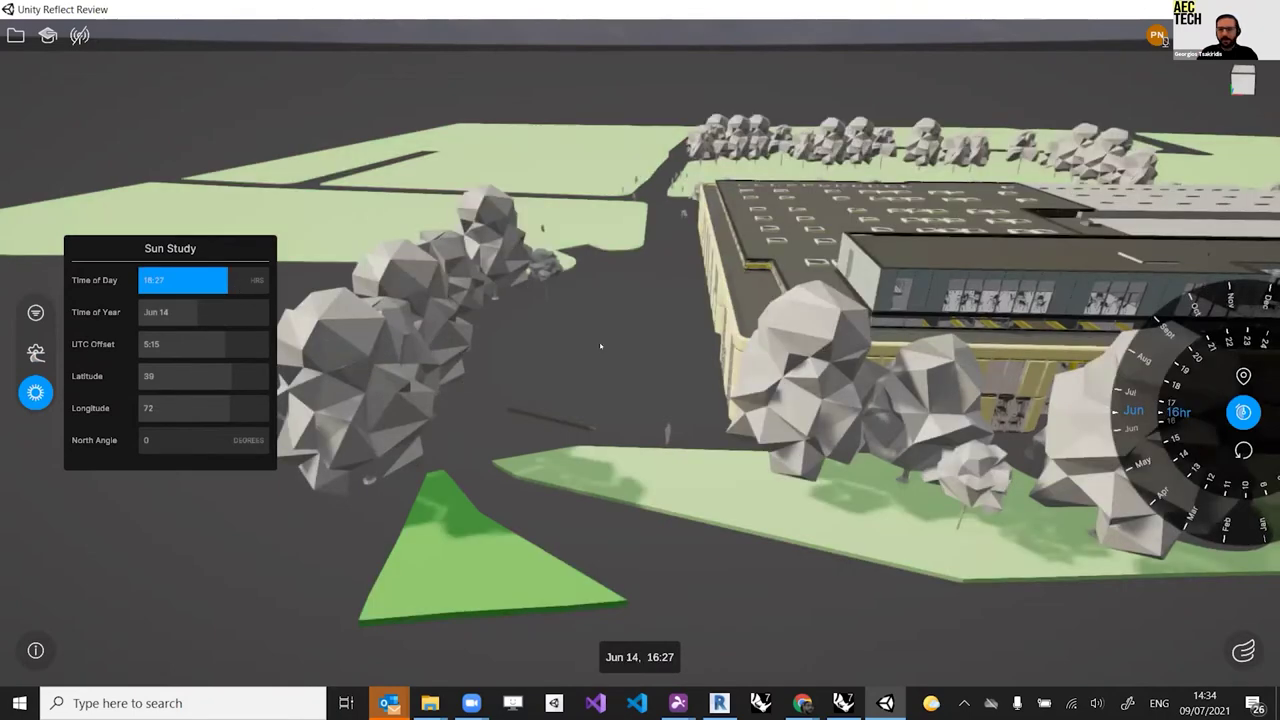
{"action": "left_click_drag", "start_coordinate": [795, 389], "coordinate": [432, 379]}
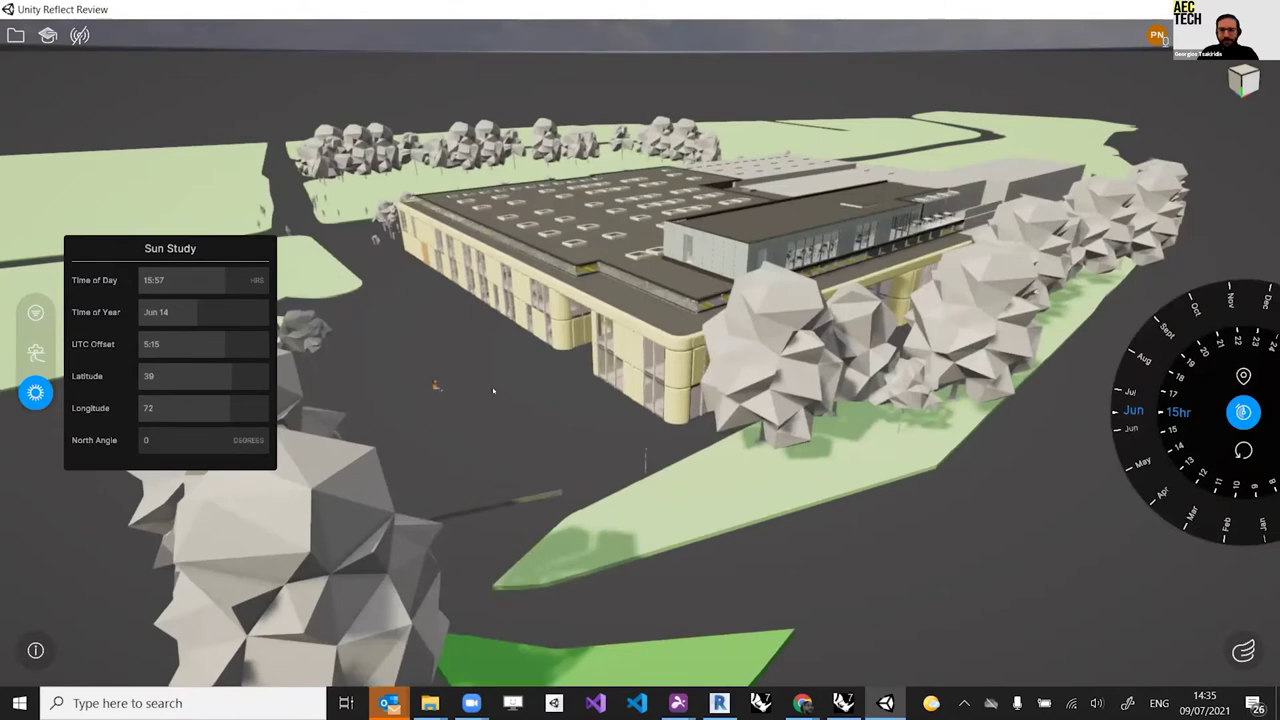
Step: Orbit the building exterior, sky and trees from several angles, then close the Sun Study panel
{"action": "scroll", "coordinate": [482, 391], "scroll_direction": "up", "scroll_amount": 2}
{"action": "left_click_drag", "start_coordinate": [495, 370], "coordinate": [495, 430]}
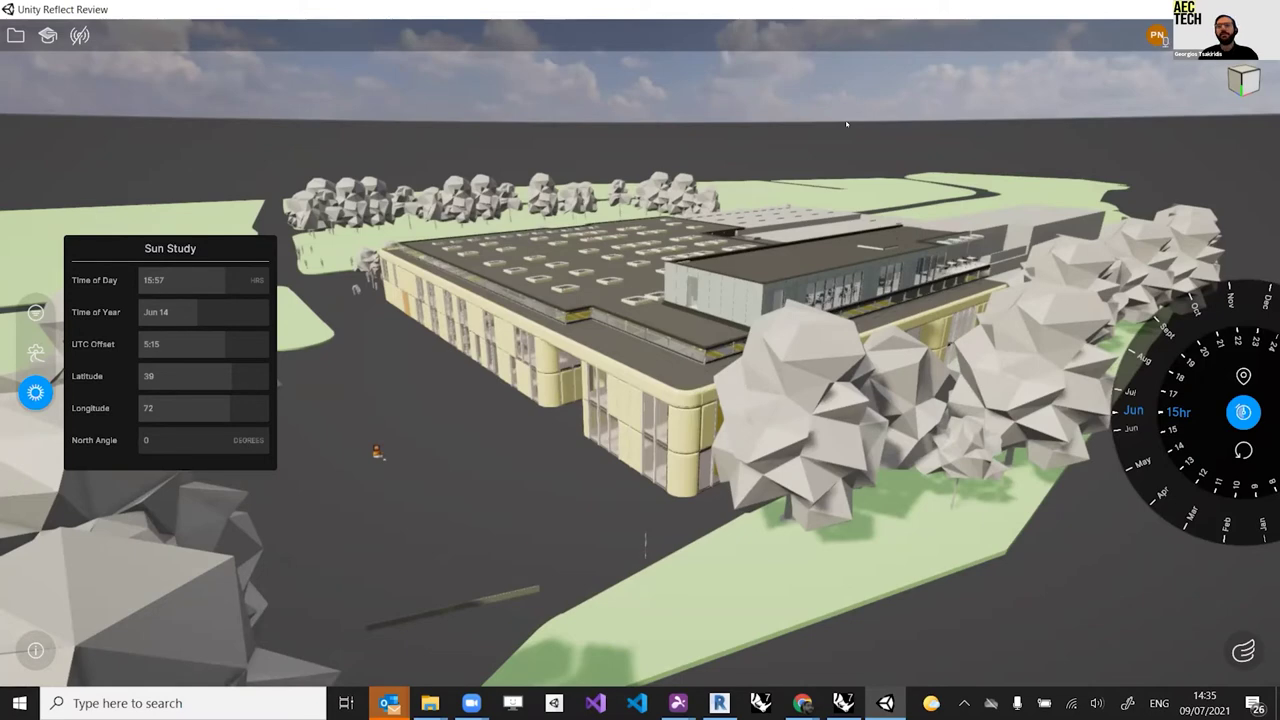
{"action": "left_click_drag", "start_coordinate": [790, 251], "coordinate": [320, 558]}
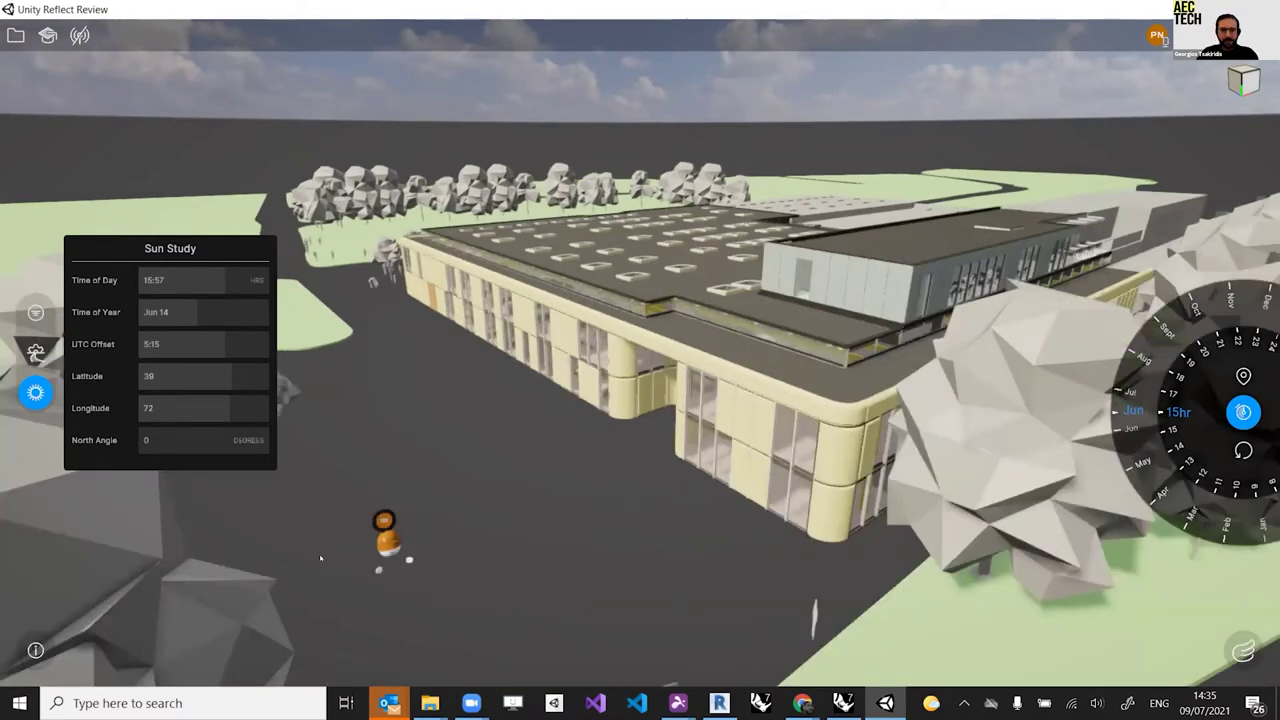
{"action": "left_click_drag", "start_coordinate": [686, 423], "coordinate": [737, 485]}
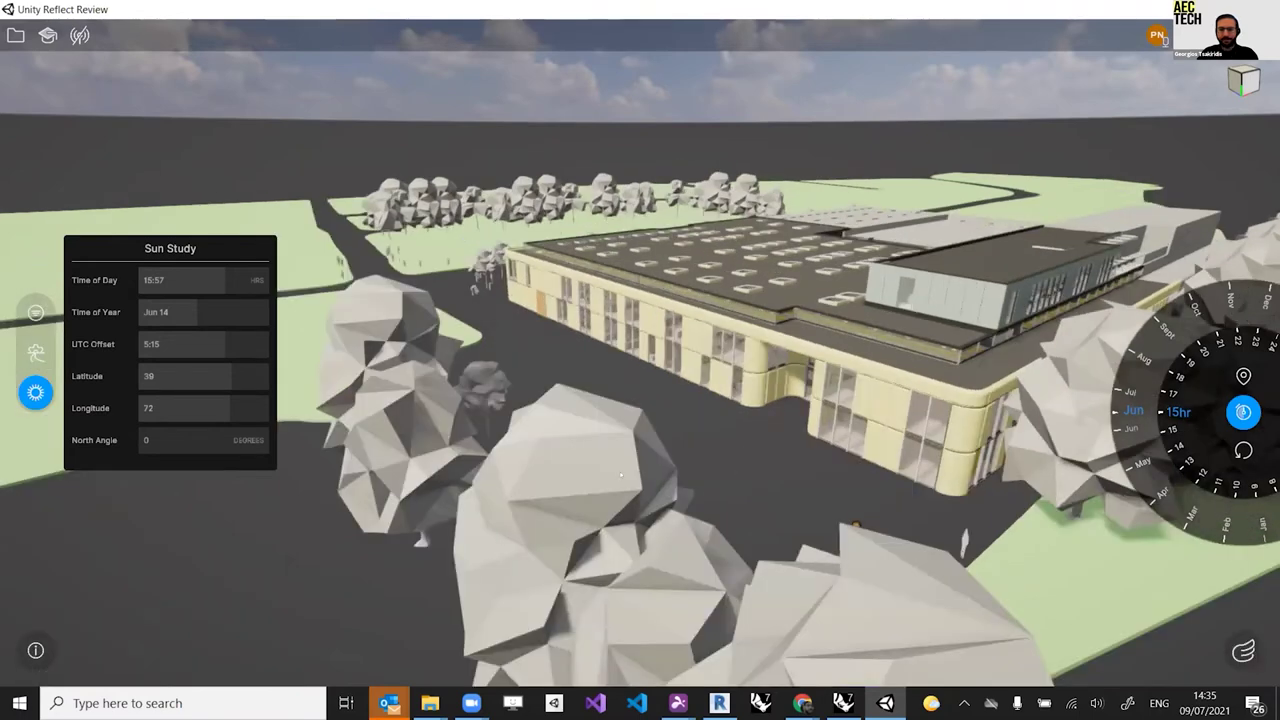
{"action": "left_click_drag", "start_coordinate": [621, 474], "coordinate": [582, 433]}
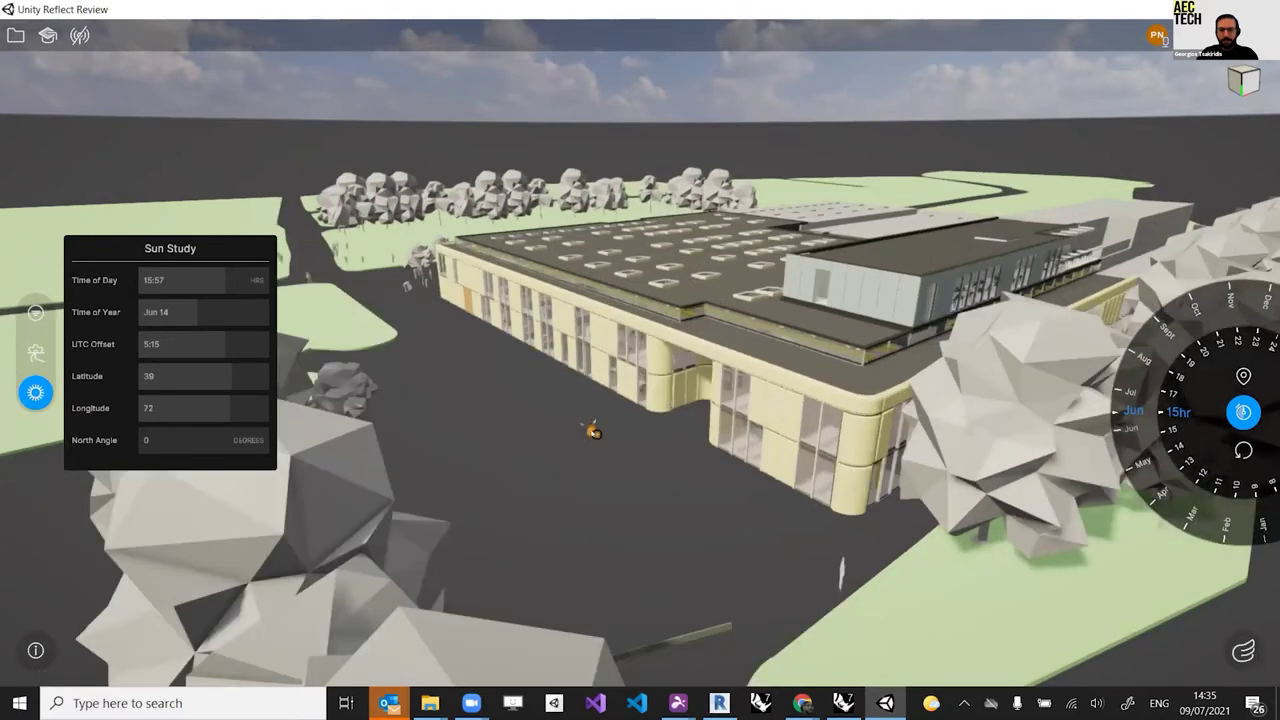
{"action": "mouse_move", "coordinate": [560, 418]}
{"action": "left_mouse_down"}
{"action": "mouse_move", "coordinate": [634, 427]}
{"action": "mouse_move", "coordinate": [604, 430]}
{"action": "mouse_move", "coordinate": [625, 424]}
{"action": "mouse_move", "coordinate": [627, 442]}
{"action": "left_mouse_up"}
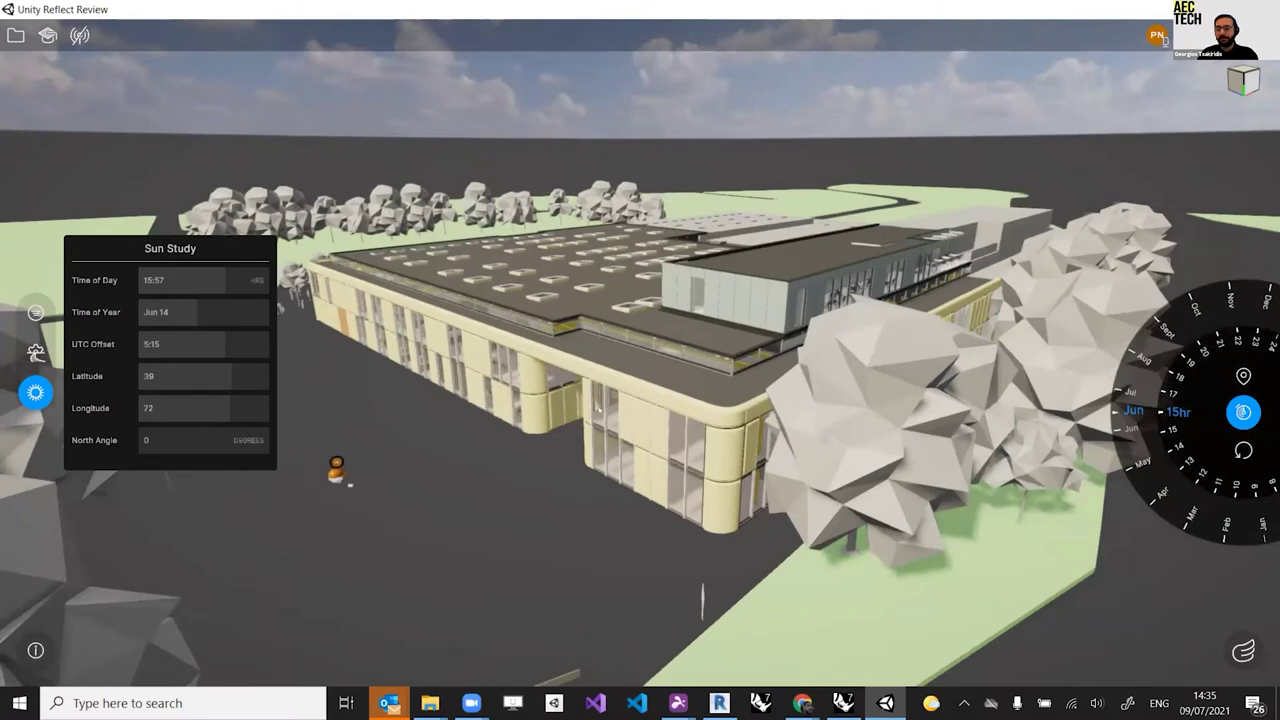
{"action": "mouse_move", "coordinate": [643, 389]}
{"action": "left_mouse_down"}
{"action": "mouse_move", "coordinate": [685, 389]}
{"action": "mouse_move", "coordinate": [664, 390]}
{"action": "left_mouse_up"}
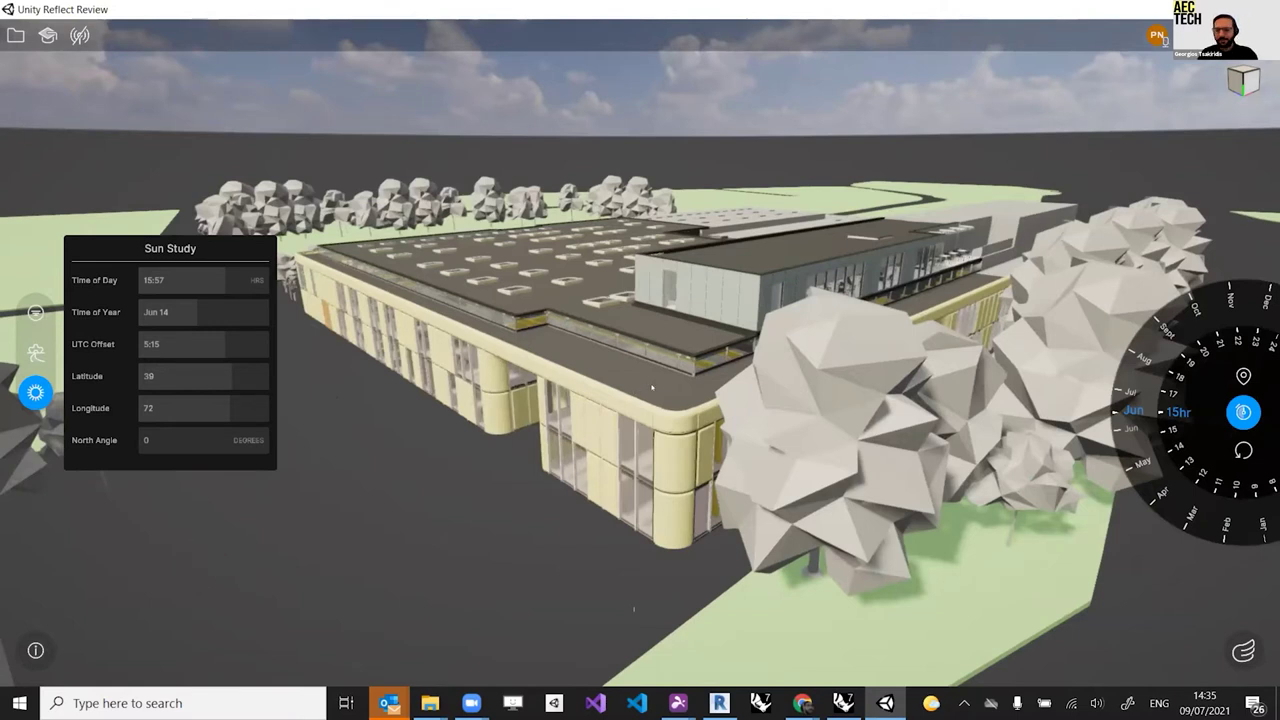
{"action": "left_click_drag", "start_coordinate": [613, 368], "coordinate": [655, 375]}
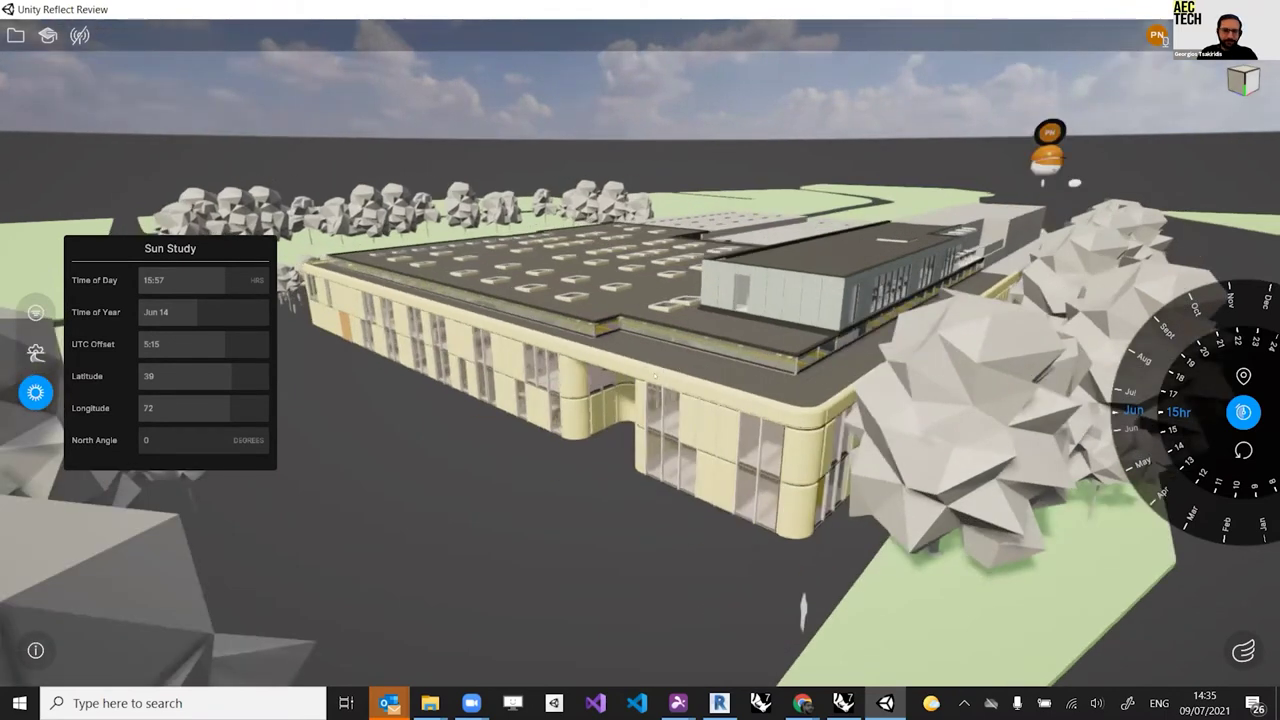
{"action": "left_click", "coordinate": [35, 392]}
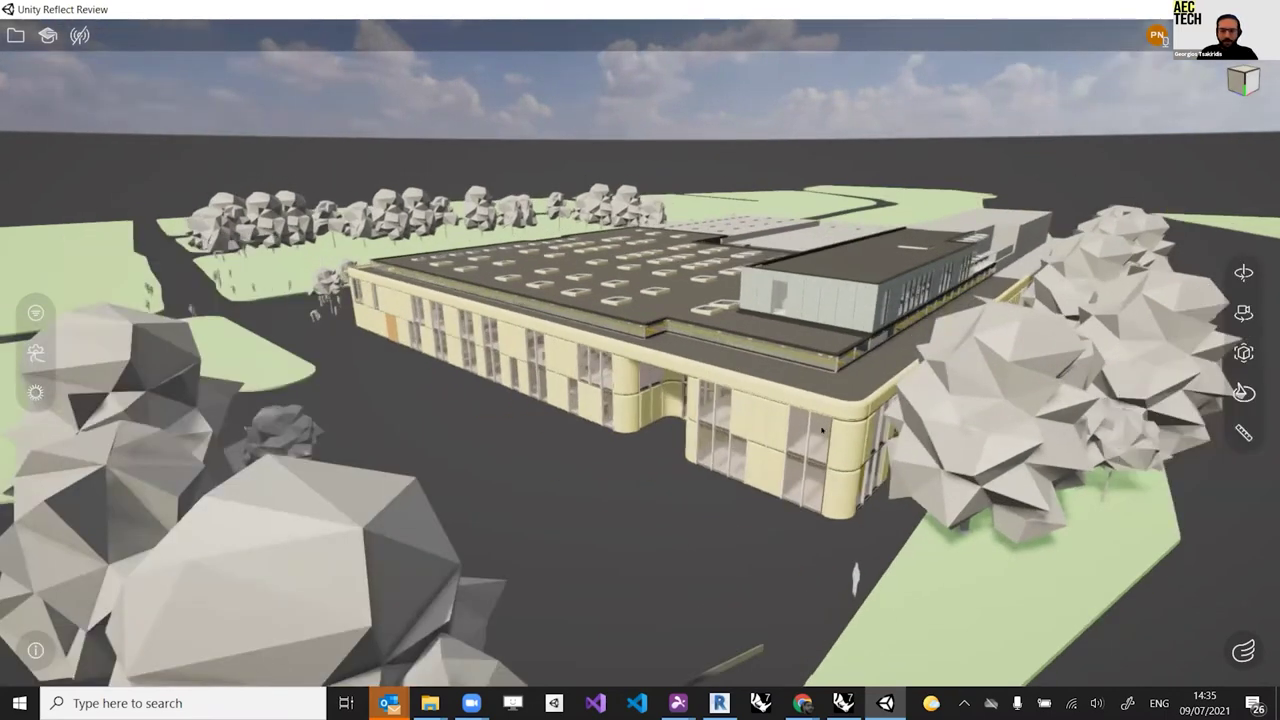
Step: Teleport past the facade into the hall and drop to floor level among the chairs
{"action": "left_click_drag", "start_coordinate": [826, 391], "coordinate": [760, 395]}
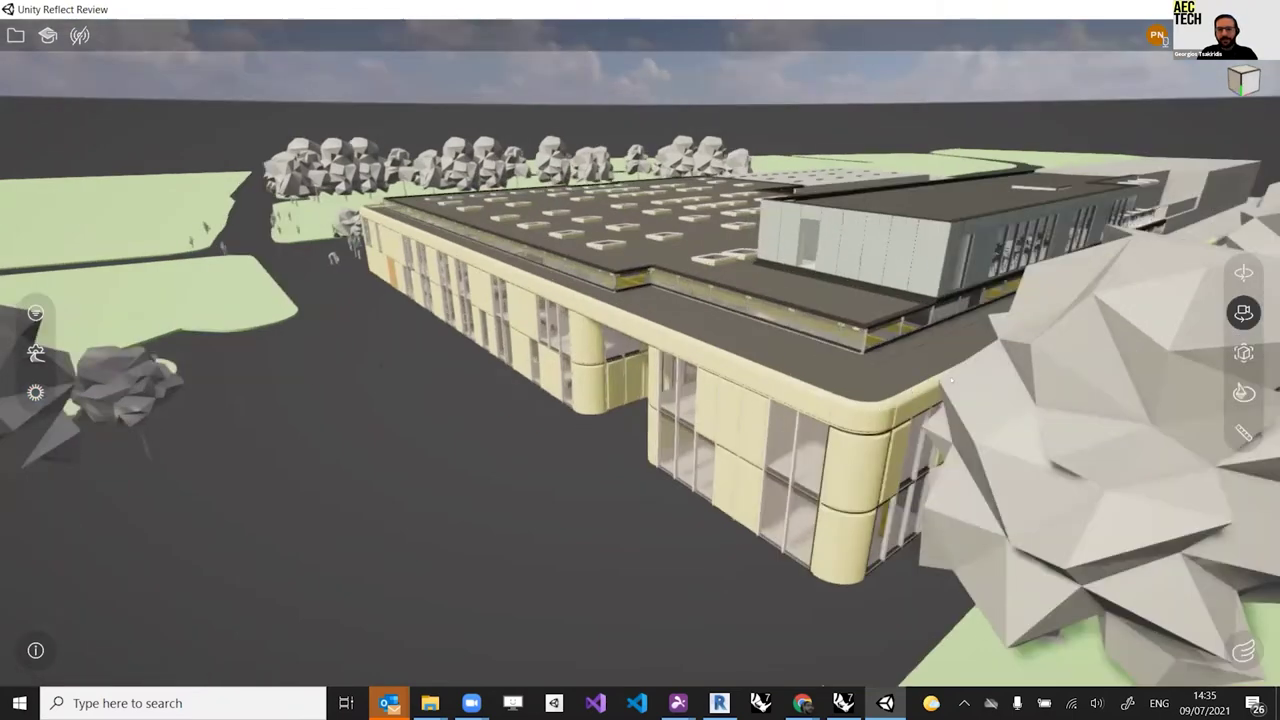
{"action": "left_click", "coordinate": [952, 380]}
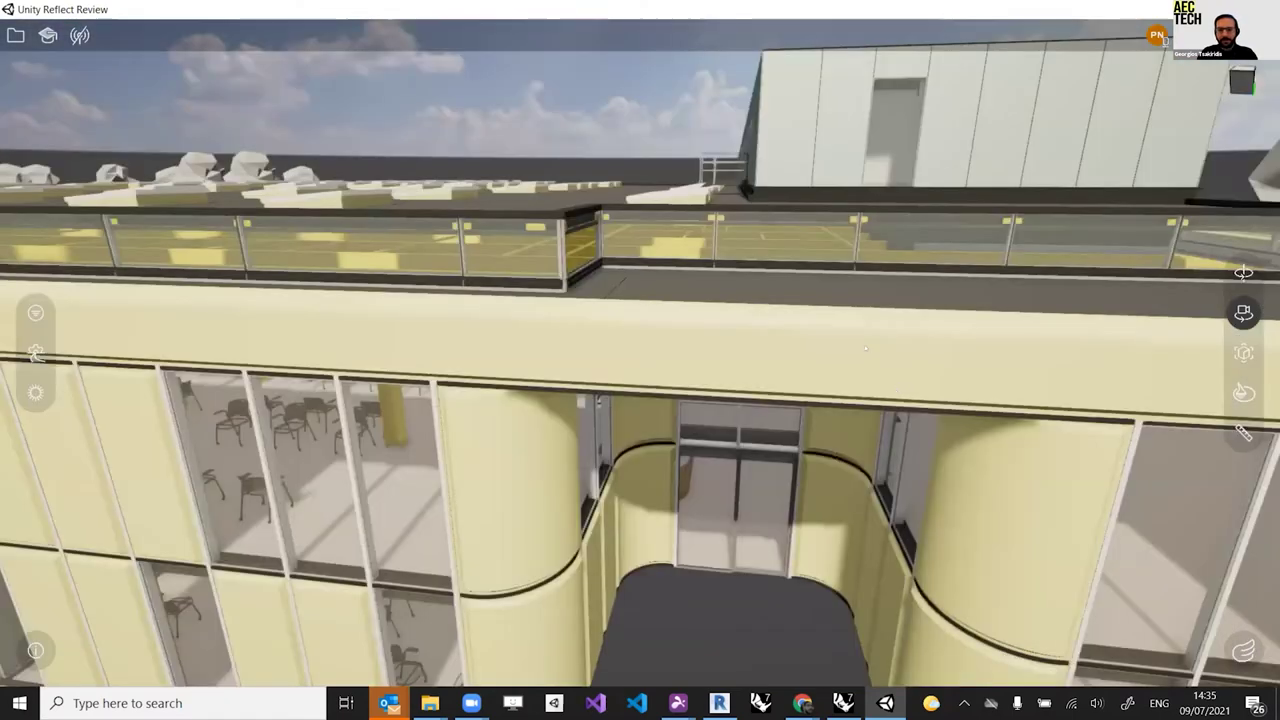
{"action": "left_click", "coordinate": [864, 344]}
{"action": "left_click", "coordinate": [513, 345]}
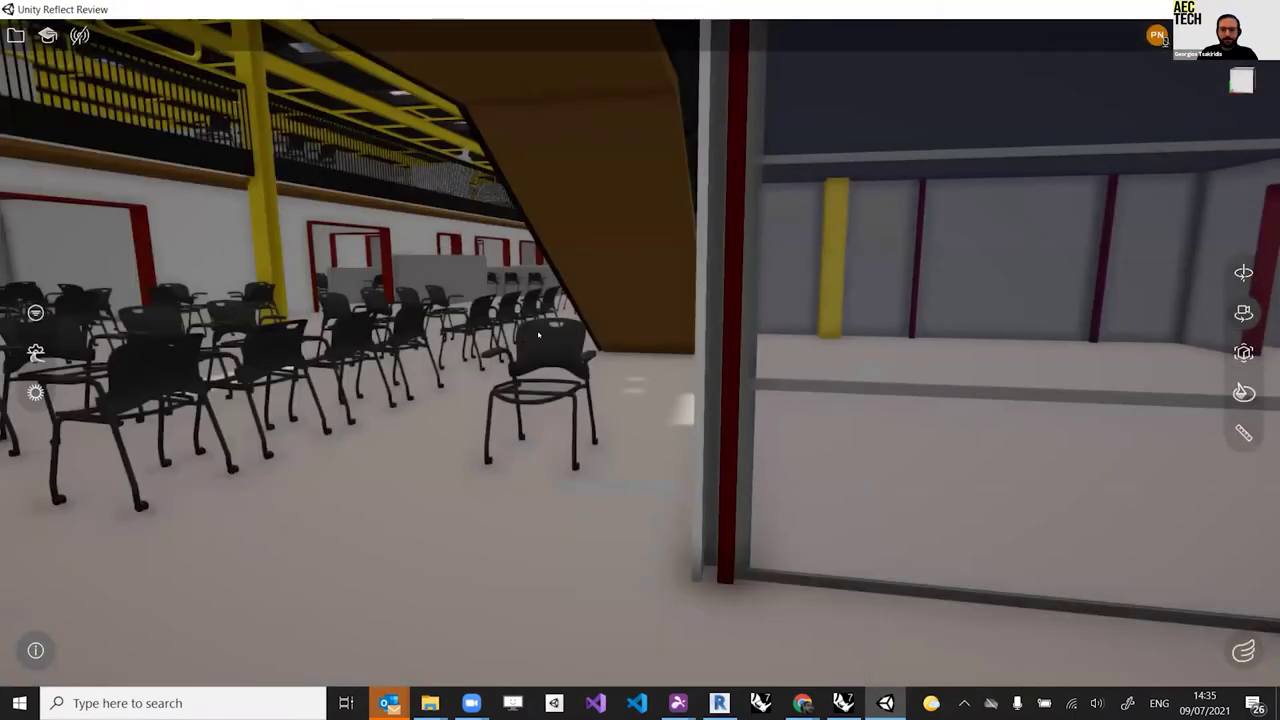
{"action": "left_click", "coordinate": [539, 336]}
{"action": "left_click", "coordinate": [559, 342]}
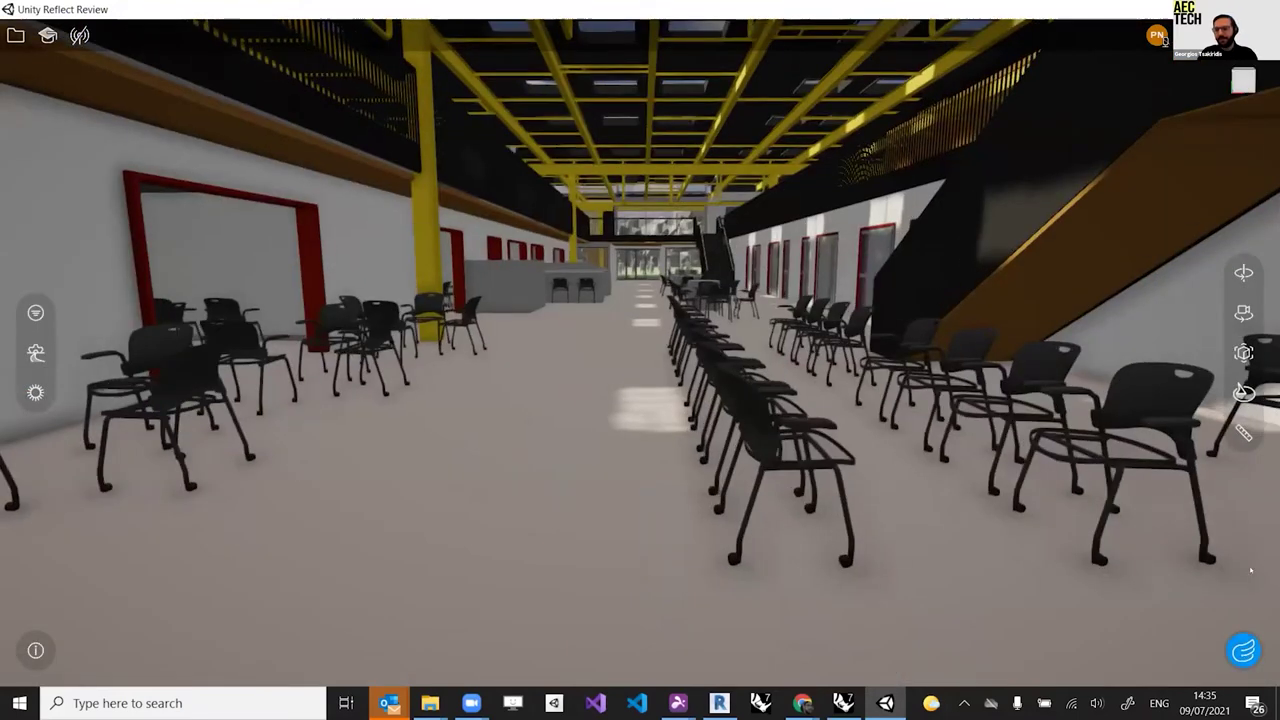
Step: Switch to Walk mode from a floor spot and walk down the hall toward the staircase
{"action": "left_click", "coordinate": [1243, 651]}
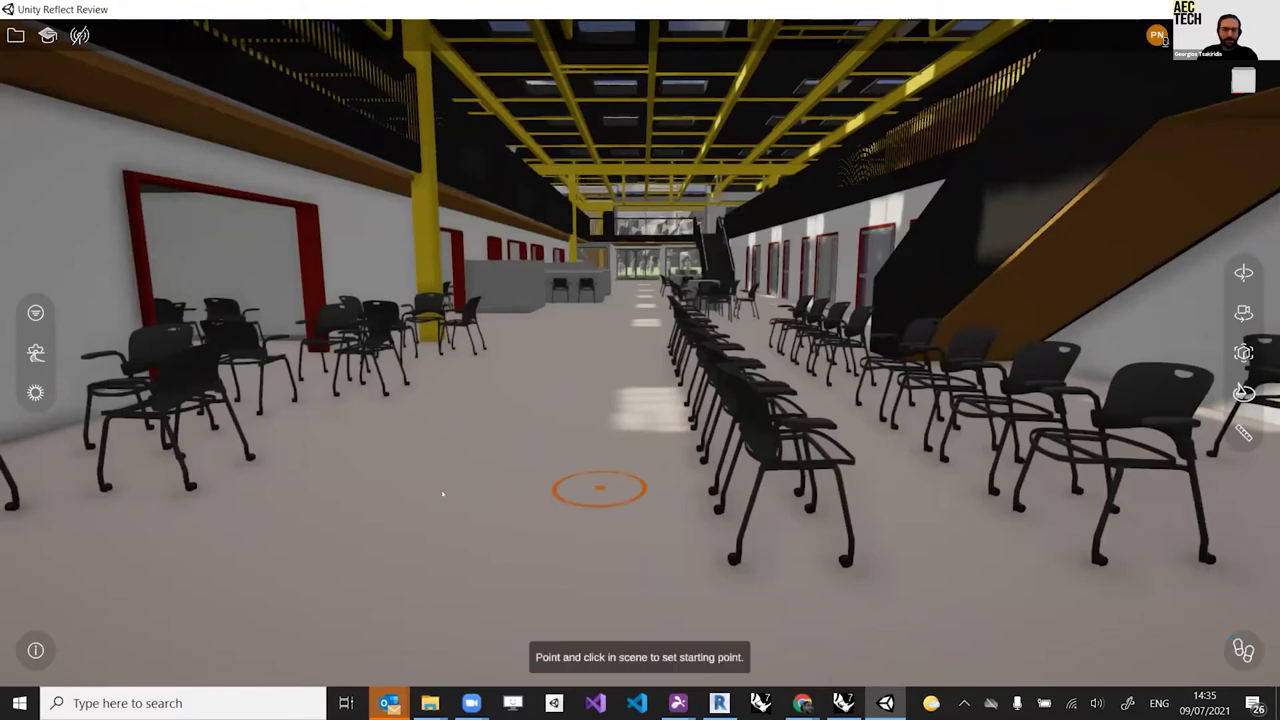
{"action": "left_click", "coordinate": [591, 456]}
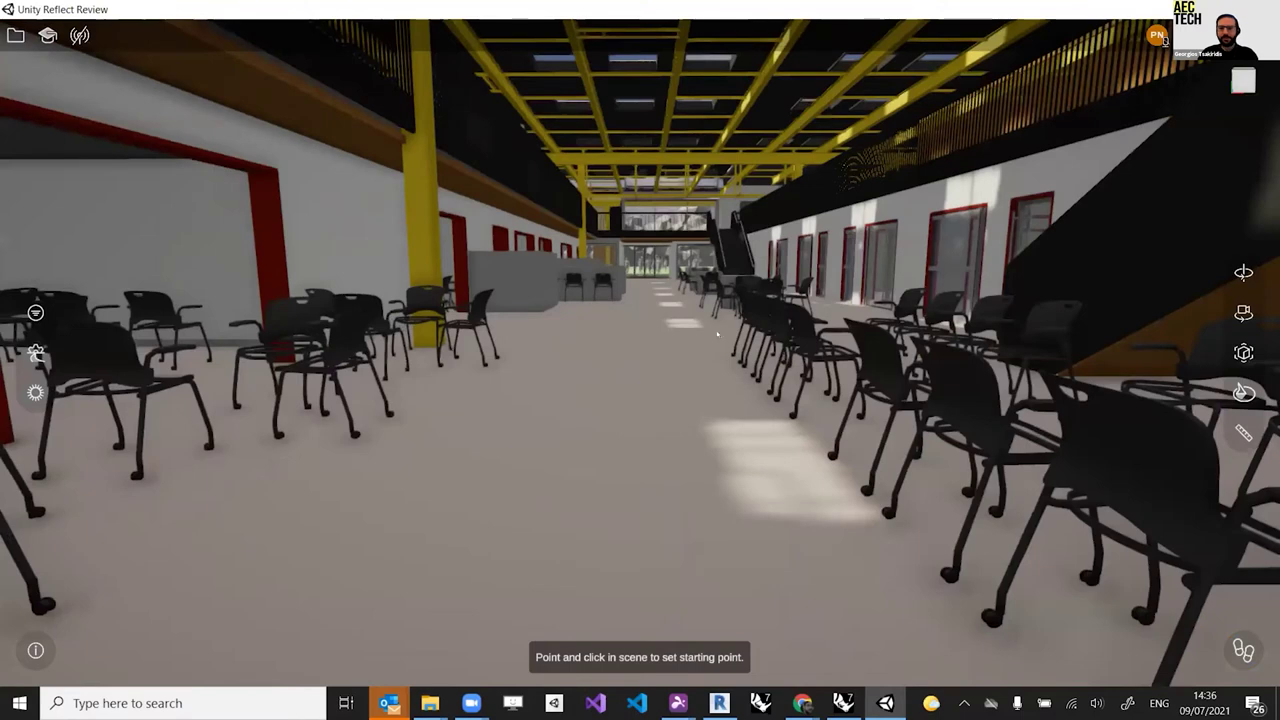
{"action": "key", "text": "Up"}
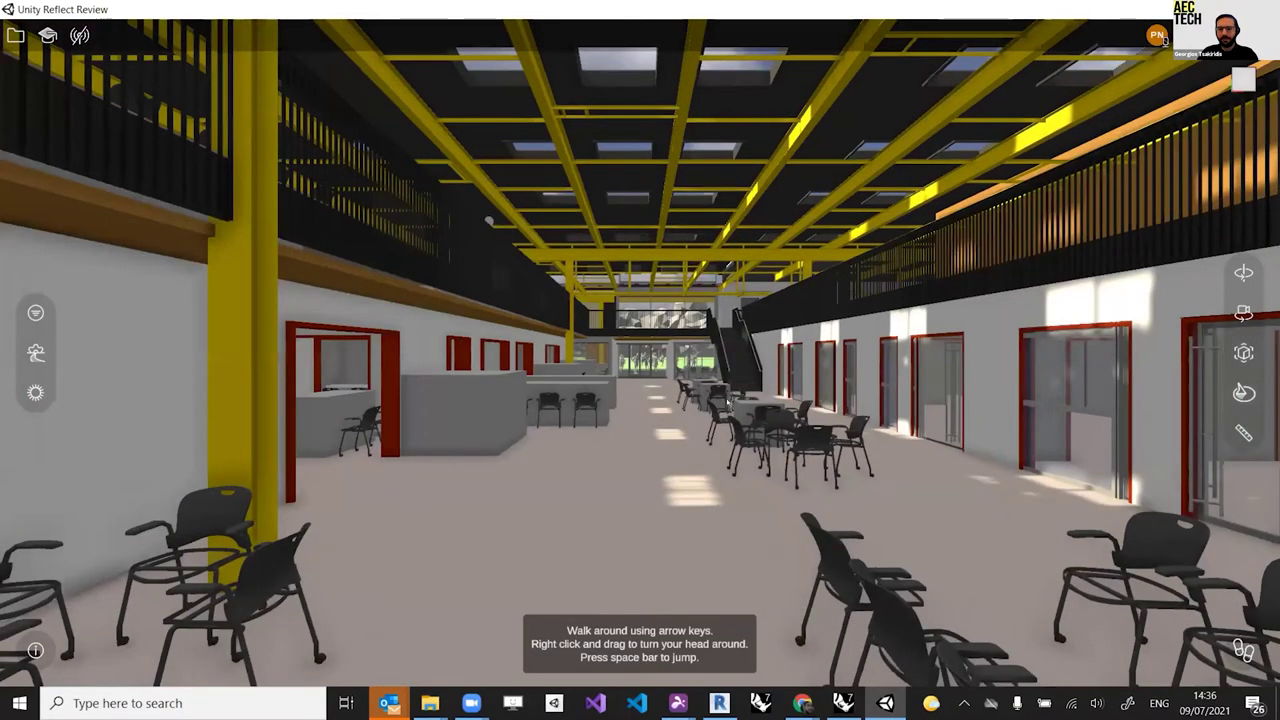
{"action": "key", "text": "Right"}
{"action": "key", "text": "Right"}
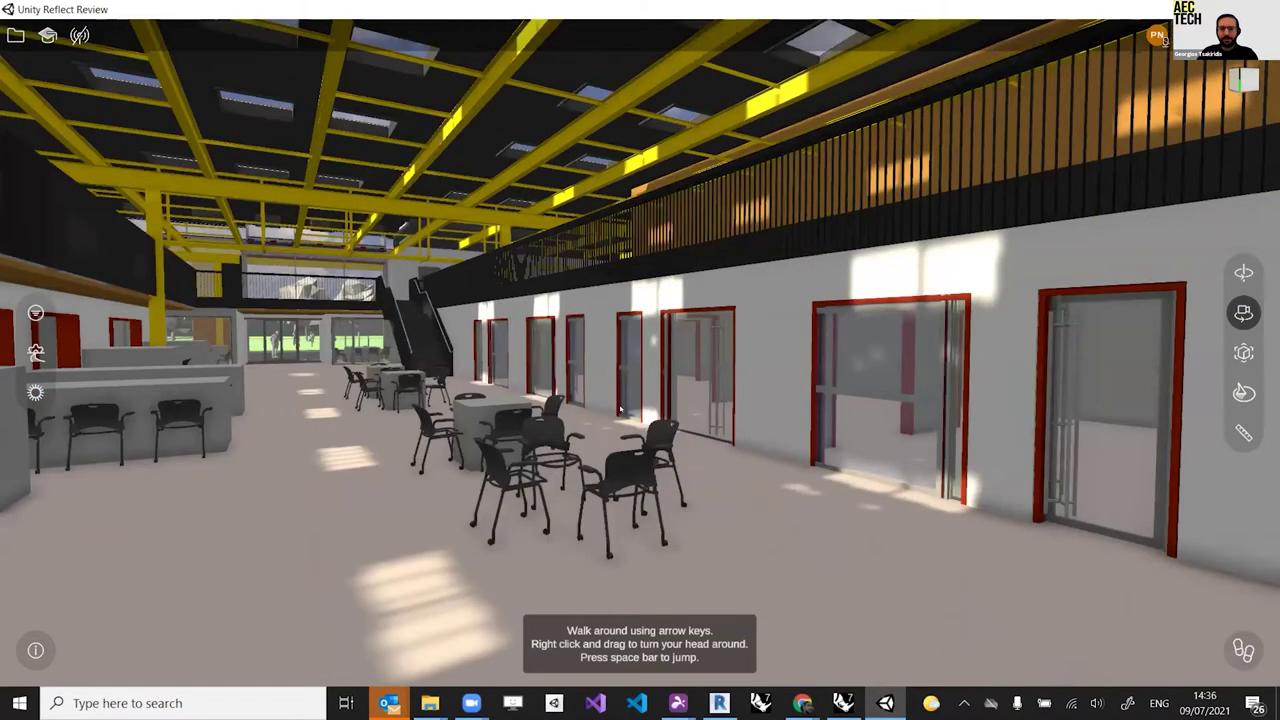
{"action": "key", "text": "Up"}
{"action": "key", "text": "Left"}
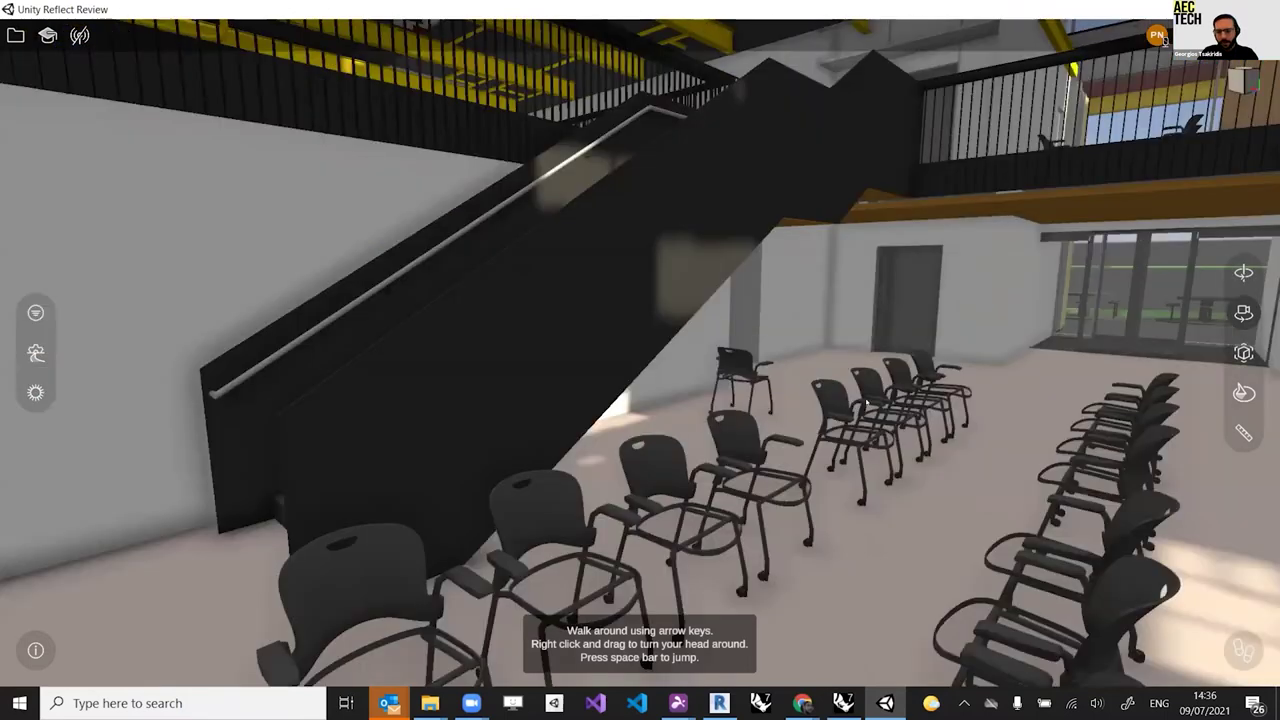
{"action": "key", "text": "Up"}
Step: Climb the staircase to the upper landing and look out over the atrium
{"action": "key", "text": "Right"}
{"action": "key", "text": "Up"}
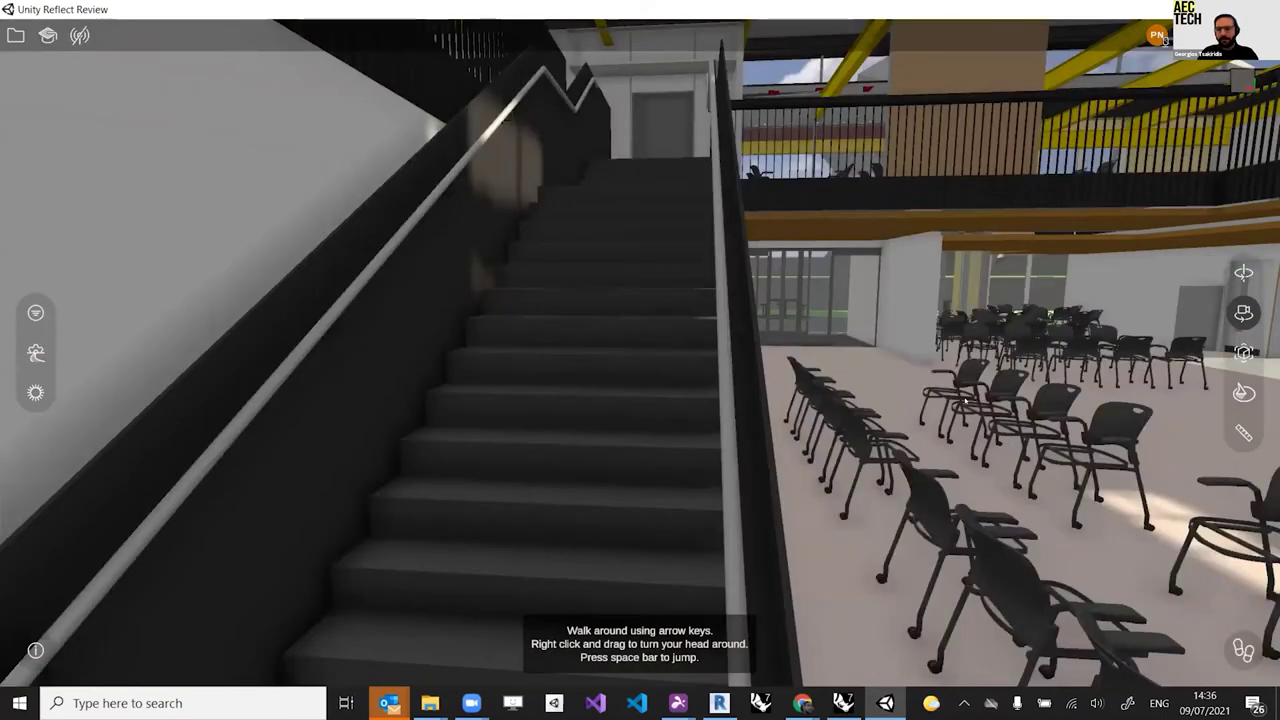
{"action": "key", "text": "Right"}
{"action": "key", "text": "Up"}
{"action": "key", "text": "Up"}
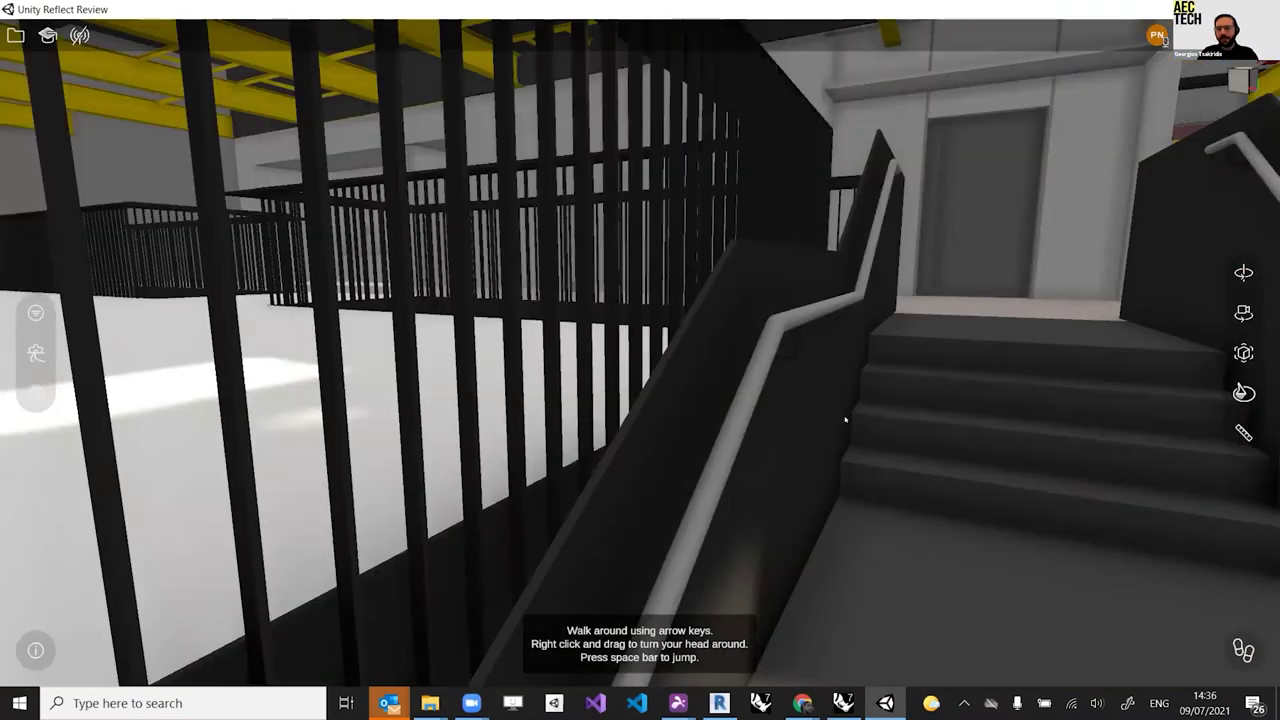
{"action": "key", "text": "Up"}
{"action": "key", "text": "Left"}
{"action": "key", "text": "Up"}
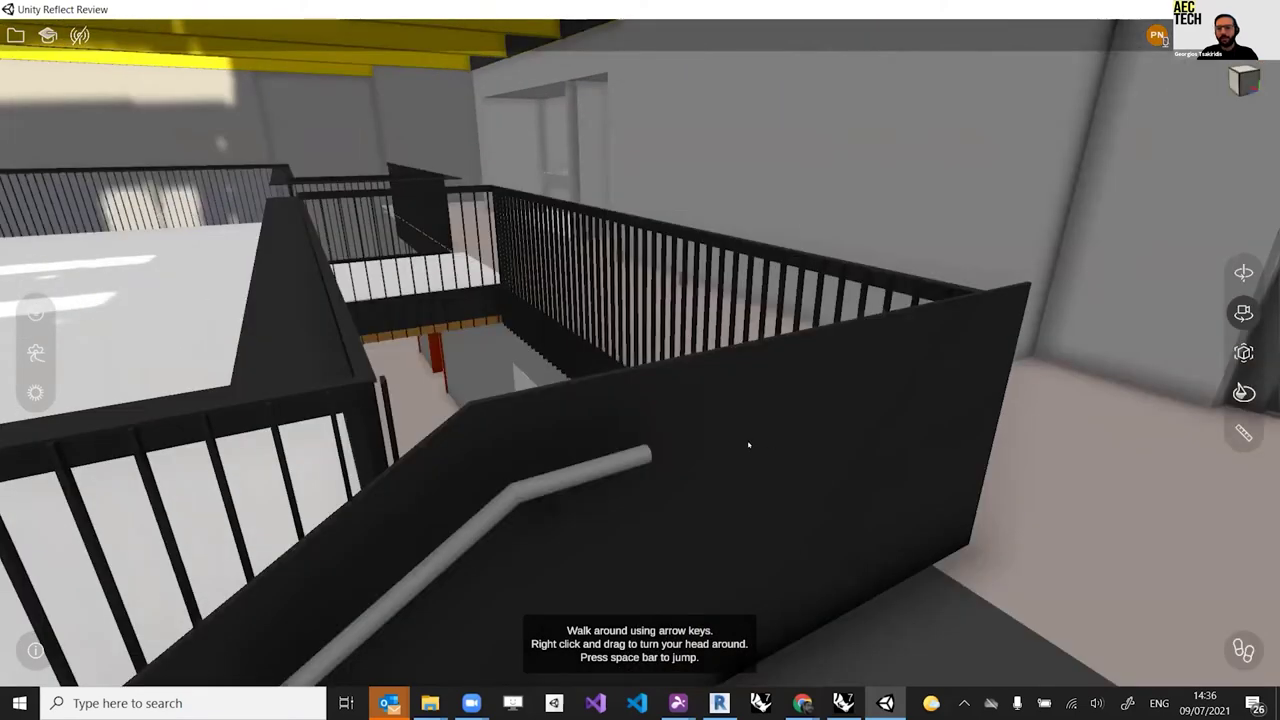
{"action": "key", "text": "Left"}
{"action": "key", "text": "Left"}
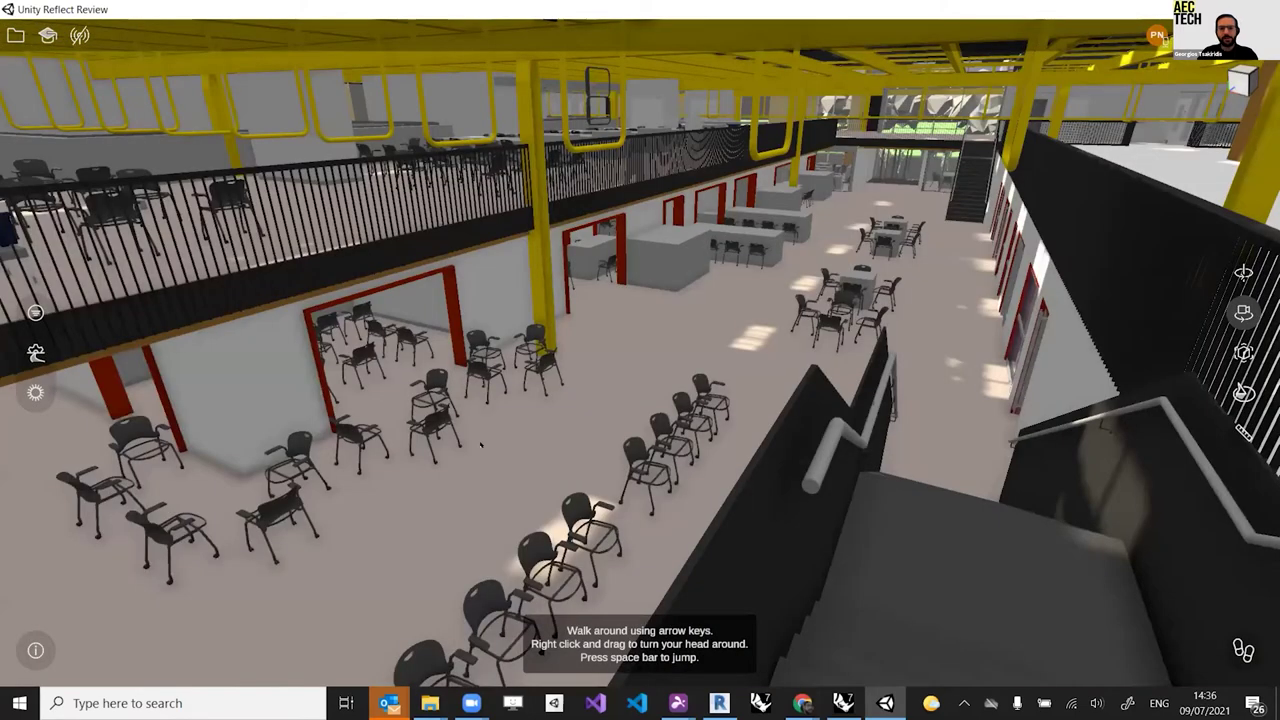
{"action": "key", "text": "Right"}
{"action": "key", "text": "Left"}
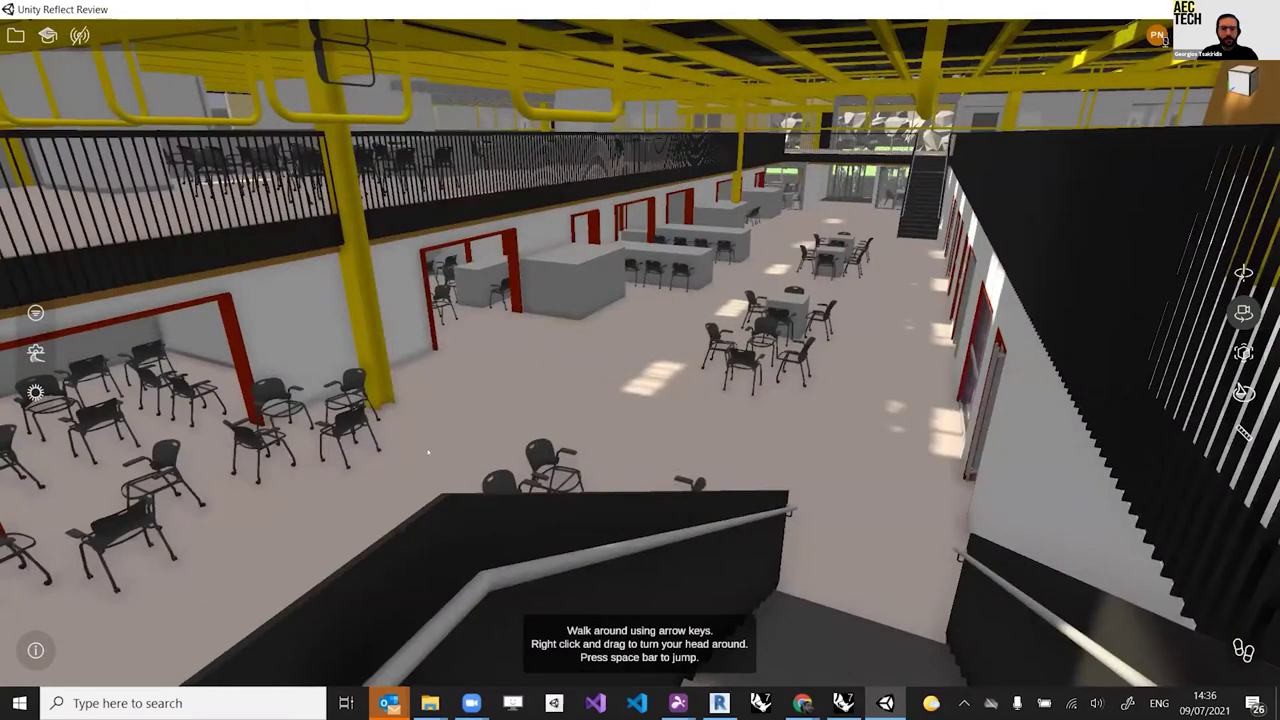
{"action": "key", "text": "Right"}
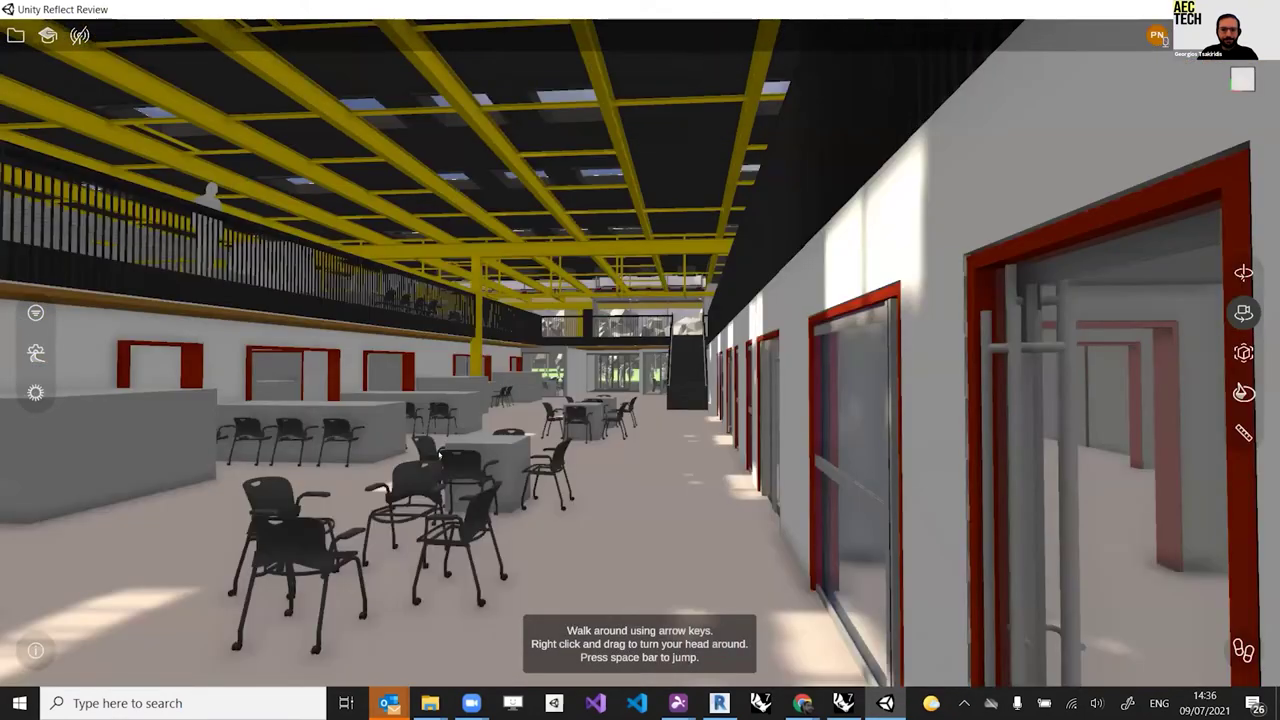
{"action": "key", "text": "Up"}
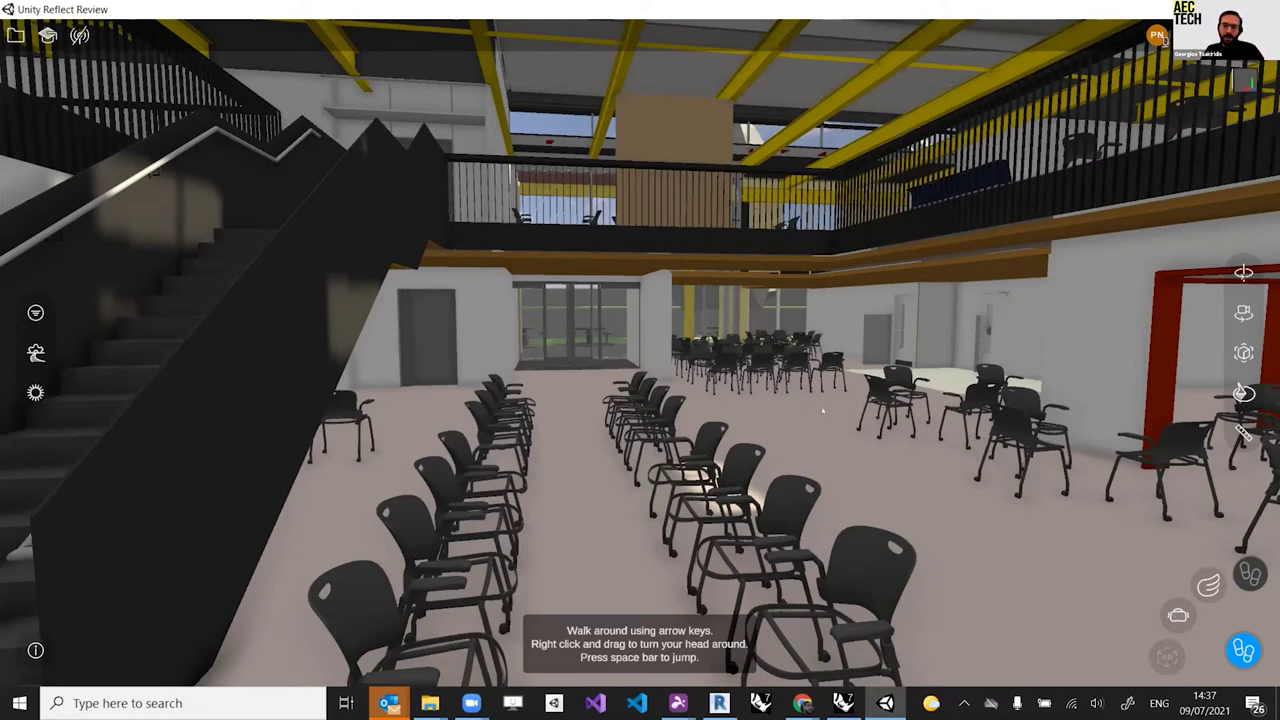
Step: Walk forward through the chair hall beside the staircase
{"action": "key", "text": "Up"}
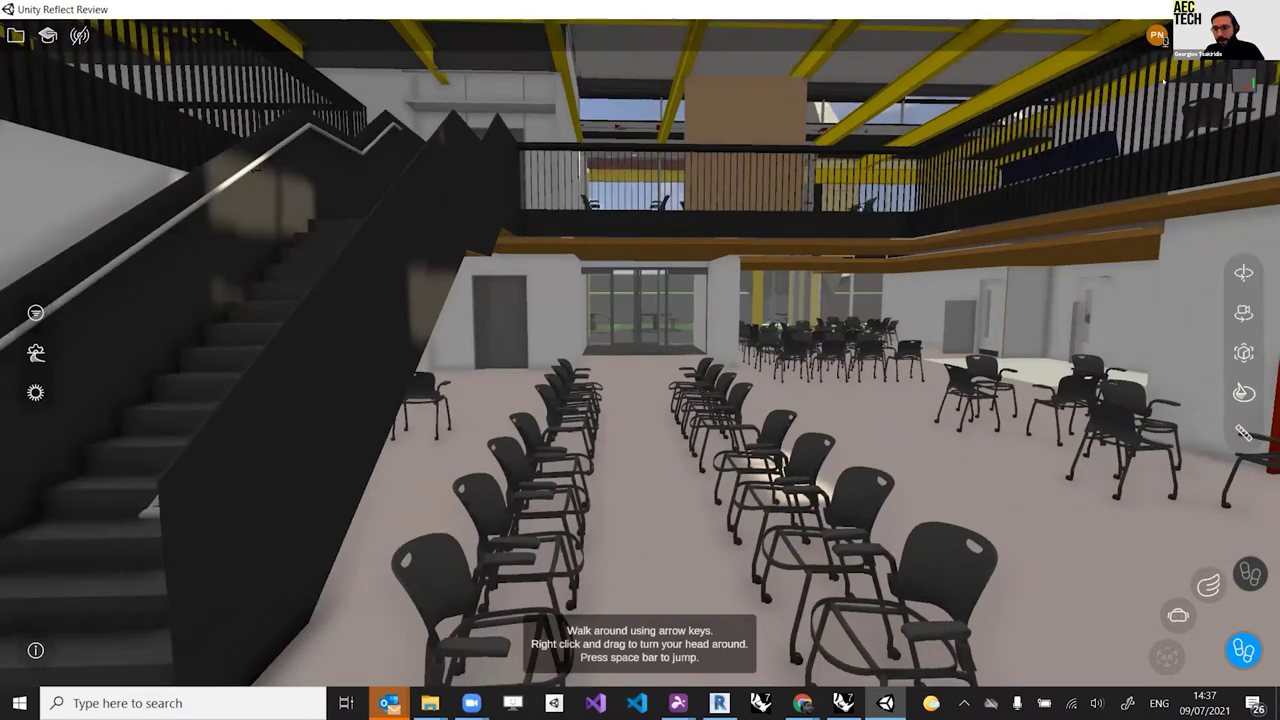
Step: Walk past the chairs toward the glass entrance doors
{"action": "key", "text": "Up"}
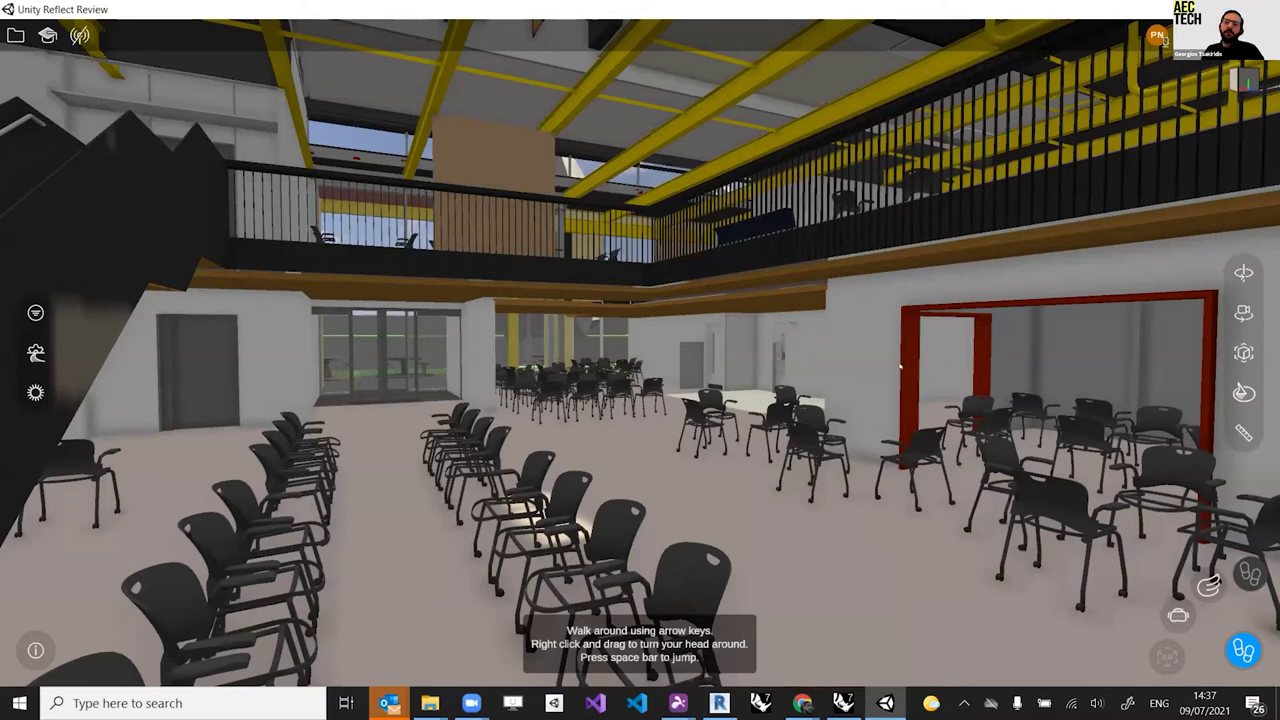
{"action": "right_click_drag", "start_coordinate": [900, 368], "coordinate": [877, 371]}
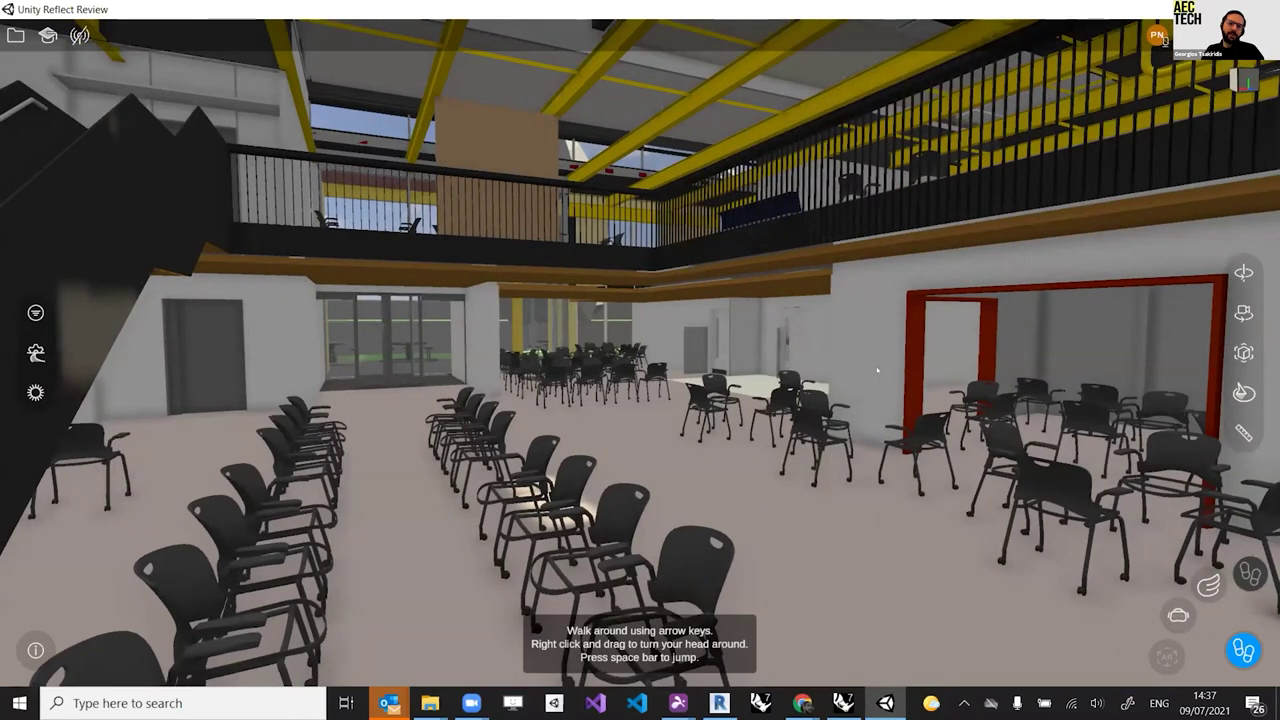
{"action": "key", "text": "Left"}
{"action": "key", "text": "Right"}
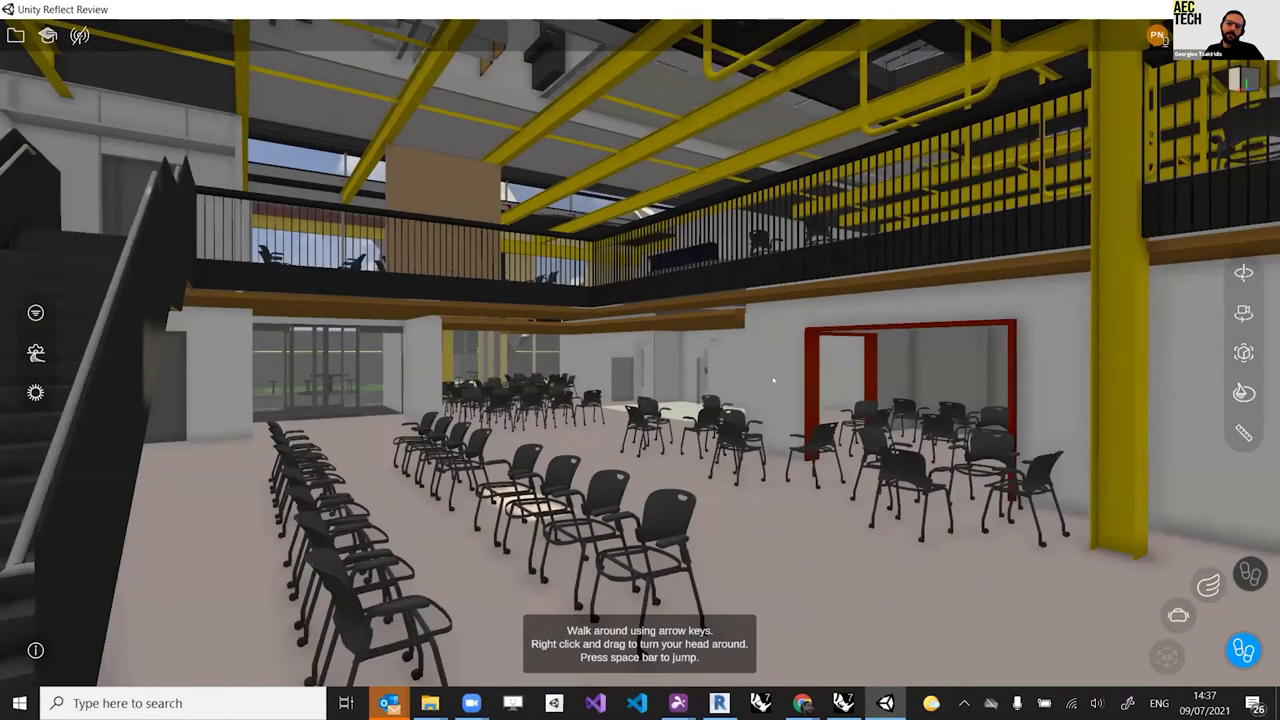
{"action": "key", "text": "Up"}
{"action": "key", "text": "Right"}
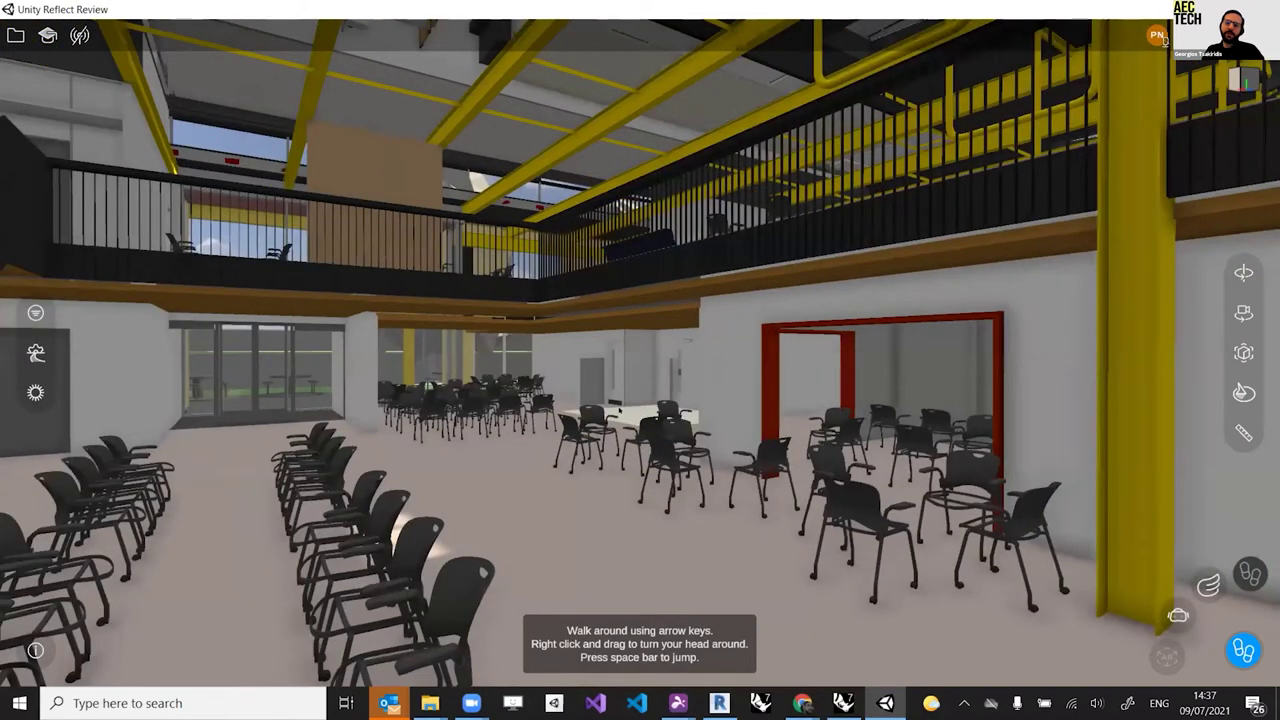
{"action": "right_click_drag", "start_coordinate": [900, 410], "coordinate": [645, 408]}
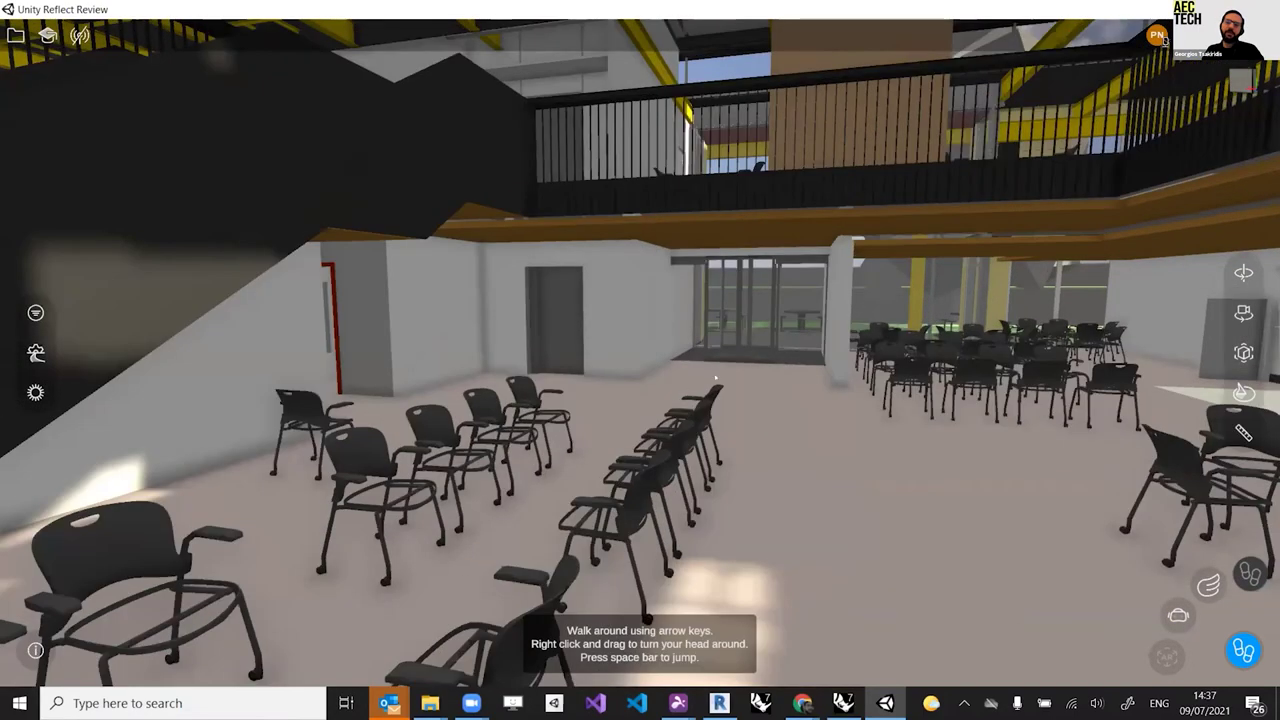
{"action": "key", "text": "Up"}
{"action": "key", "text": "Up"}
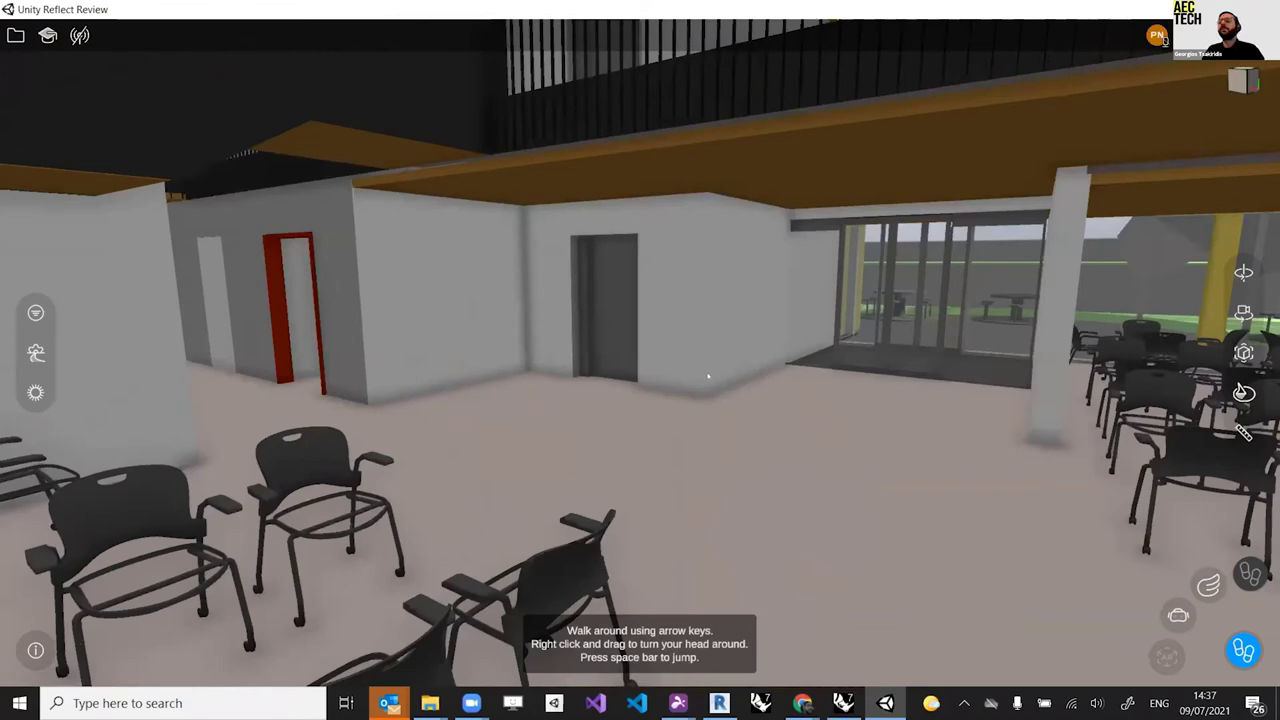
{"action": "key", "text": "Up"}
{"action": "key", "text": "Right"}
{"action": "key", "text": "Up"}
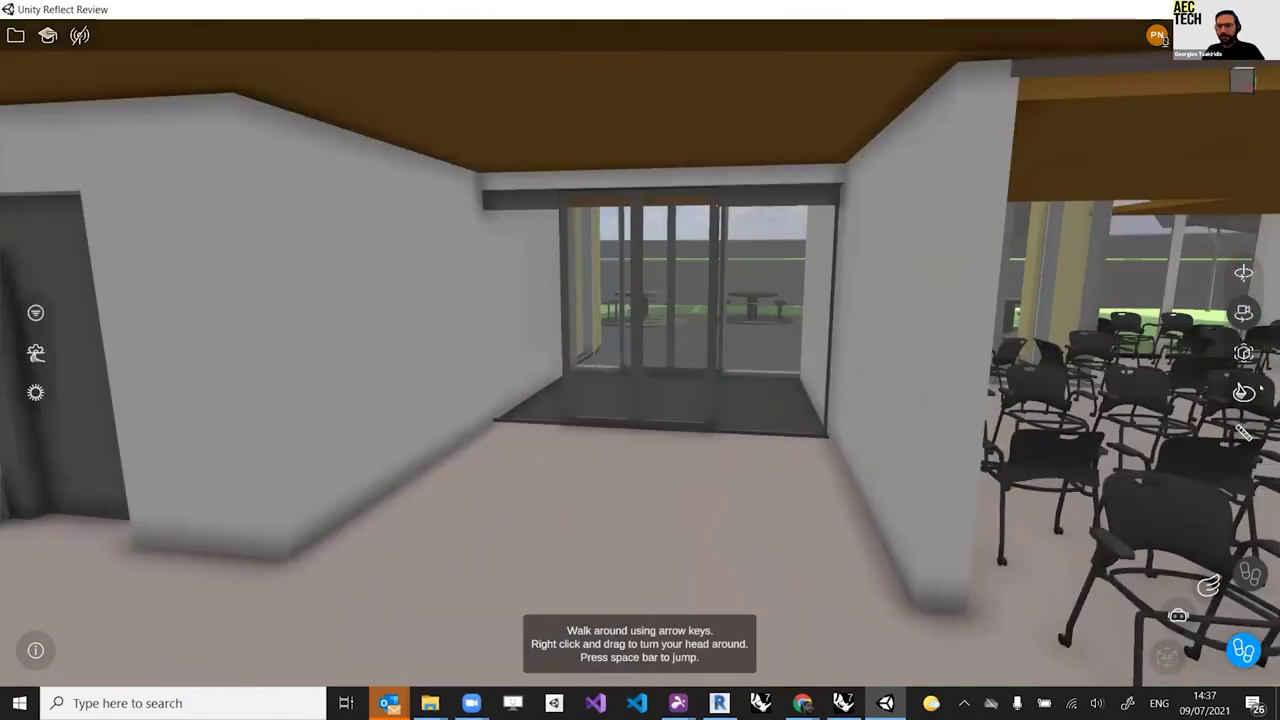
Step: Turn into the yellow-steel atrium, walk toward the tables and show the BIM Information panel
{"action": "right_click_drag", "start_coordinate": [771, 377], "coordinate": [12, 507]}
{"action": "key", "text": "Right"}
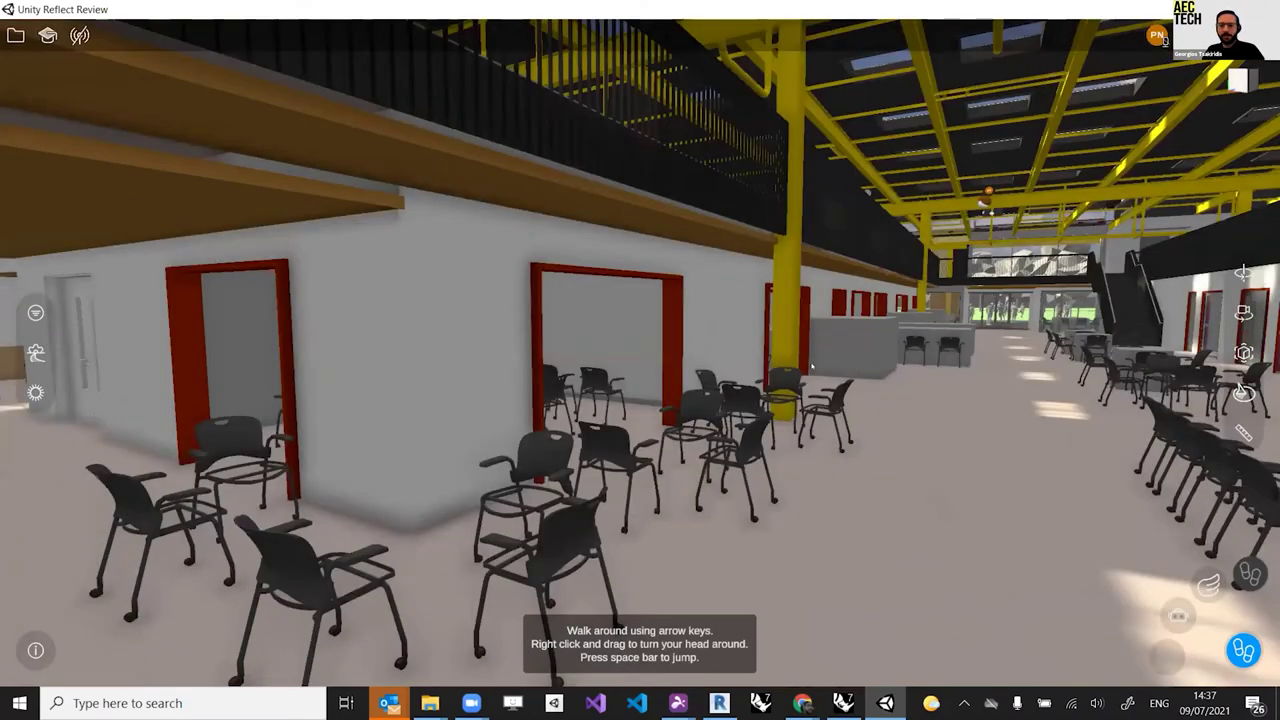
{"action": "key", "text": "Right"}
{"action": "key", "text": "Up"}
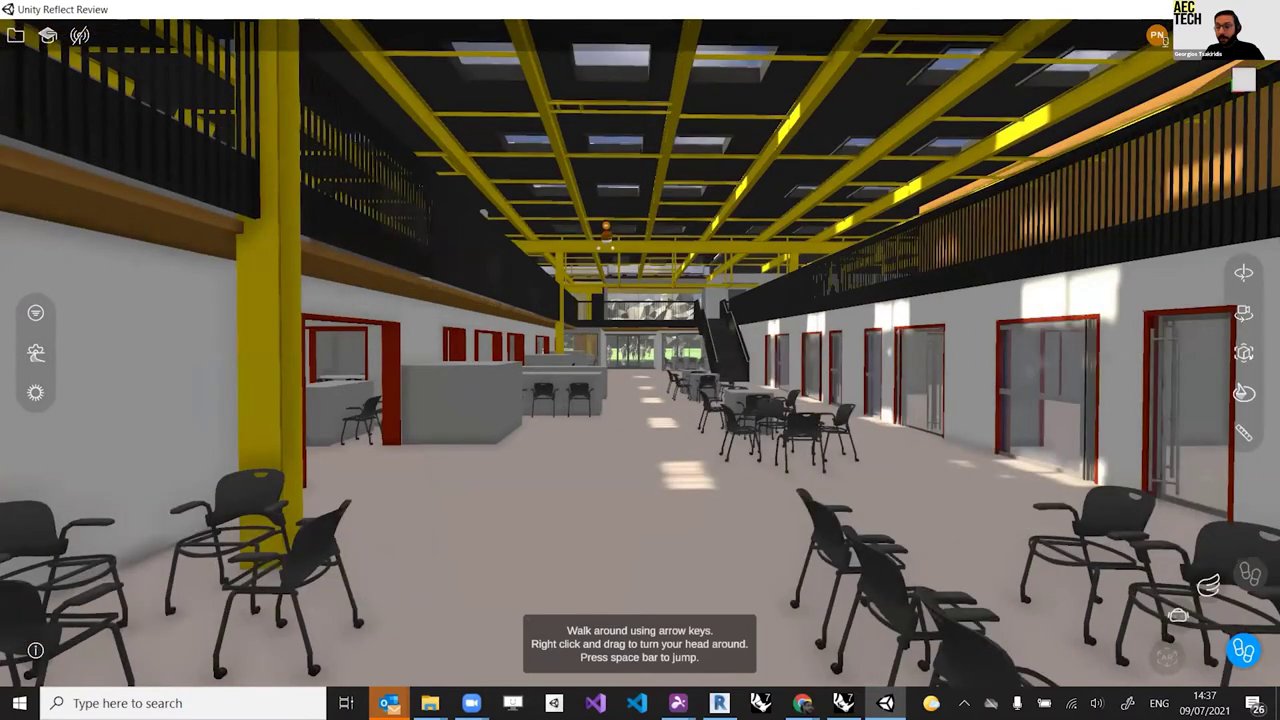
{"action": "key", "text": "Up"}
{"action": "left_click", "coordinate": [1243, 352]}
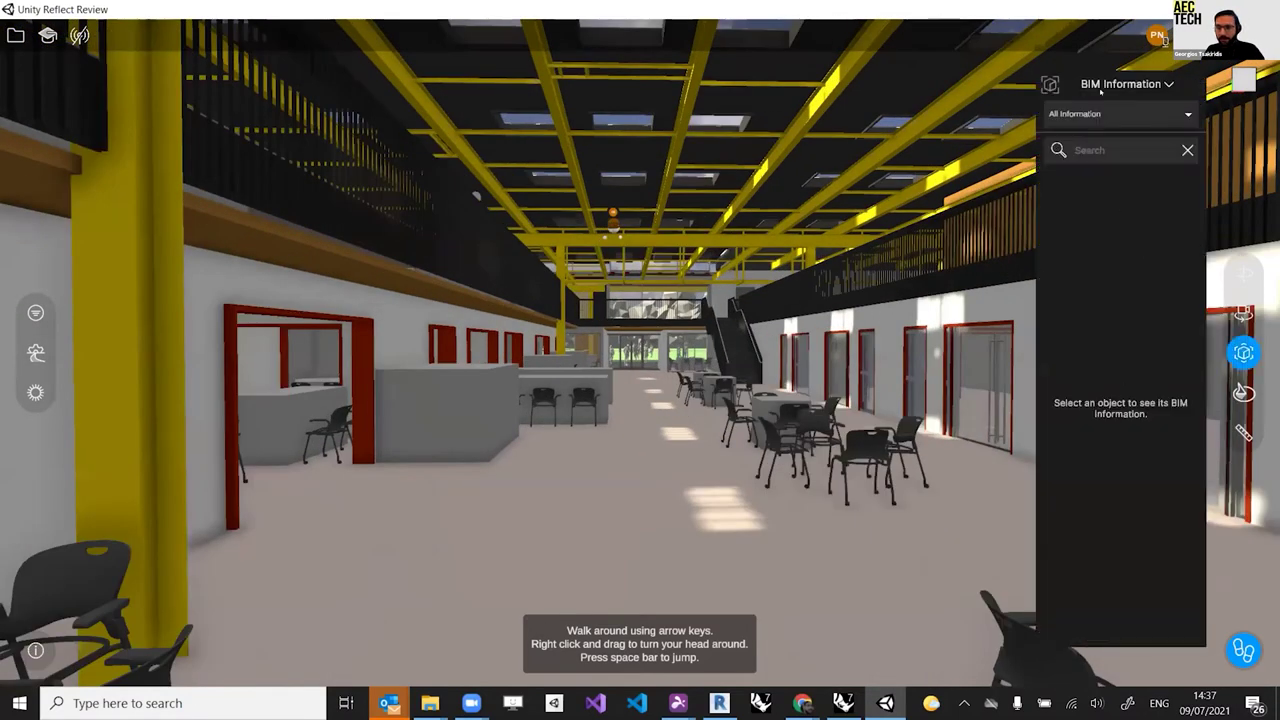
Step: Select the corridor wall and scroll its properties: Basic Wall, K25 - Acoustic Lining 01, 67 m²
{"action": "key", "text": "Left"}
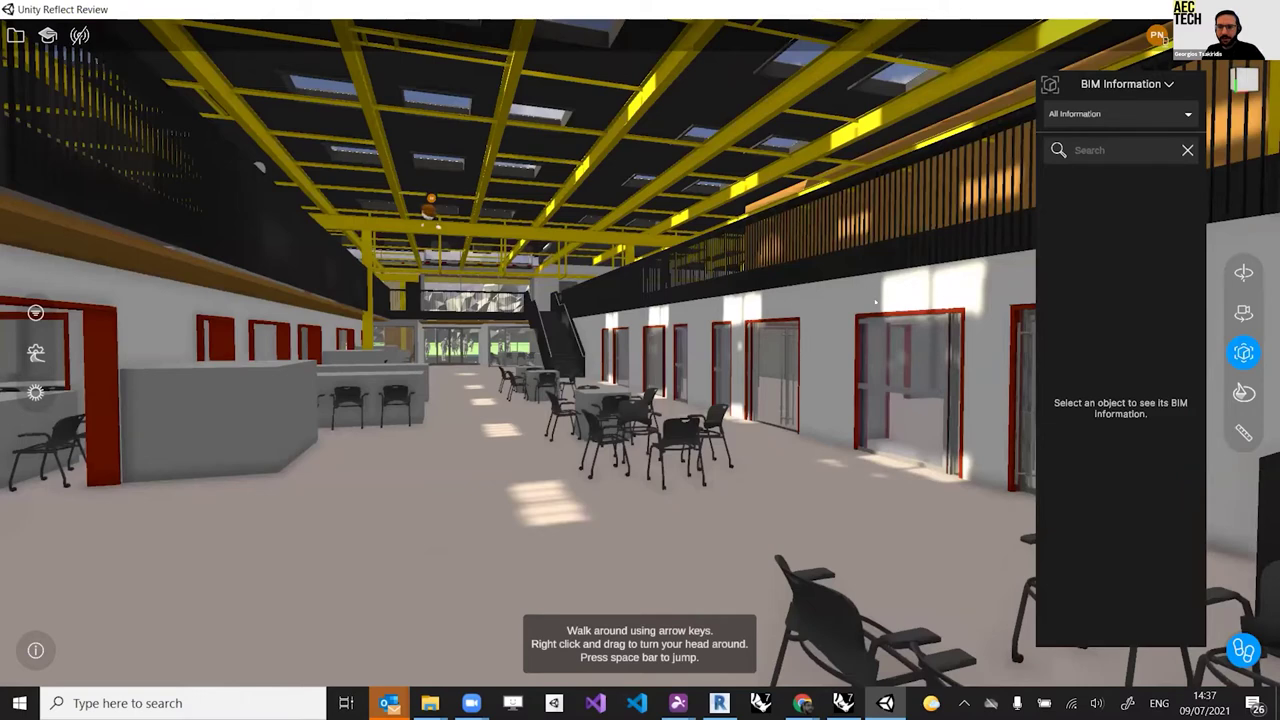
{"action": "left_click", "coordinate": [651, 366]}
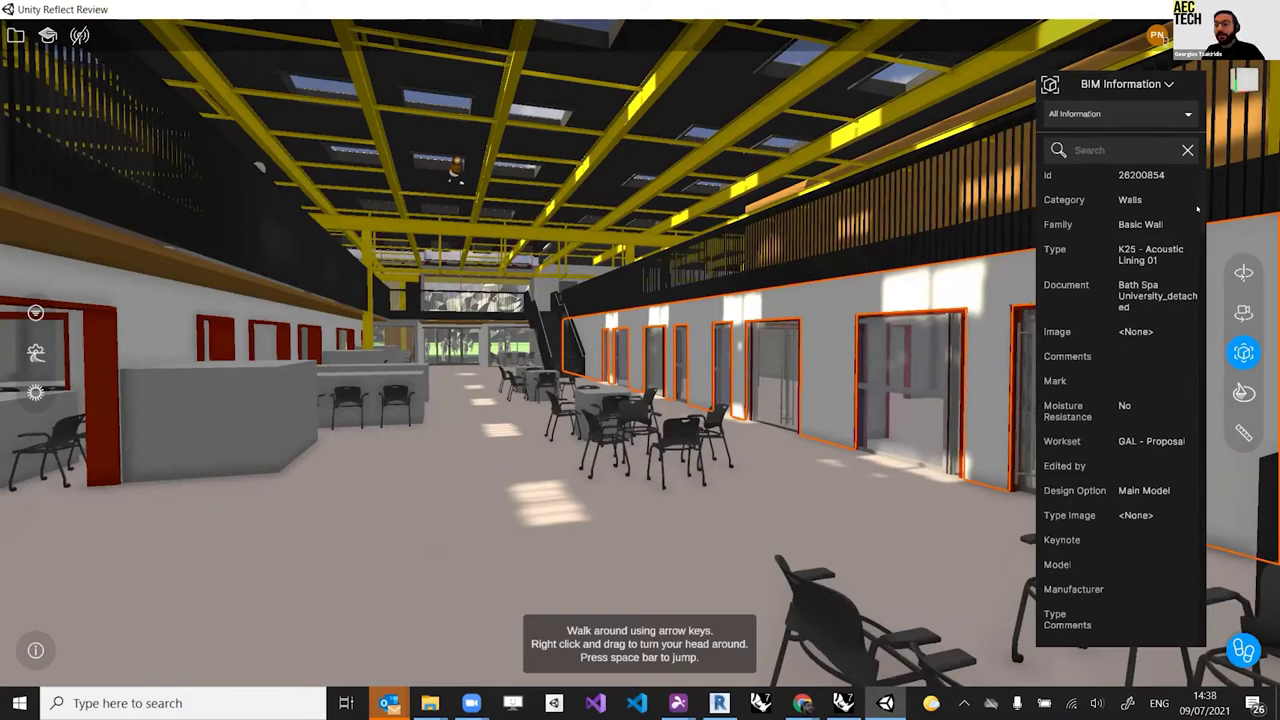
{"action": "scroll", "coordinate": [1197, 209], "scroll_direction": "down", "scroll_amount": 3}
{"action": "scroll", "coordinate": [1196, 237], "scroll_direction": "down", "scroll_amount": 3}
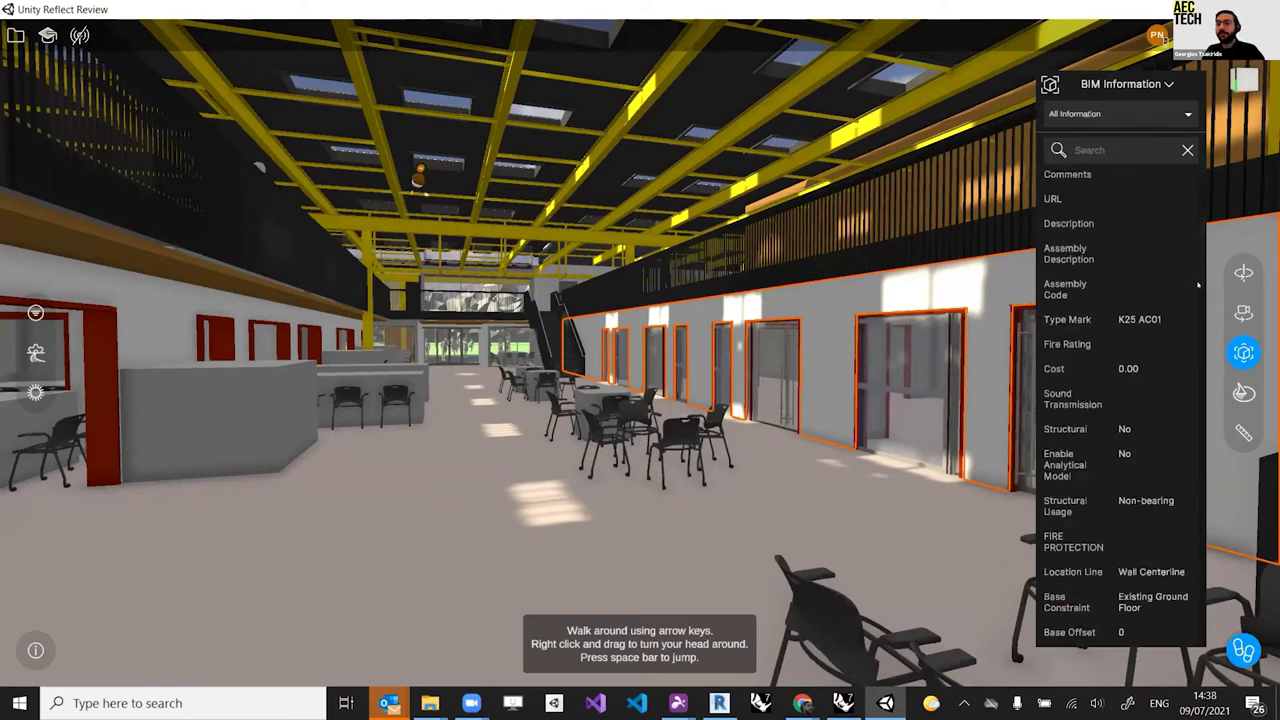
{"action": "scroll", "coordinate": [1197, 290], "scroll_direction": "down", "scroll_amount": 5}
{"action": "scroll", "coordinate": [1193, 347], "scroll_direction": "down", "scroll_amount": 5}
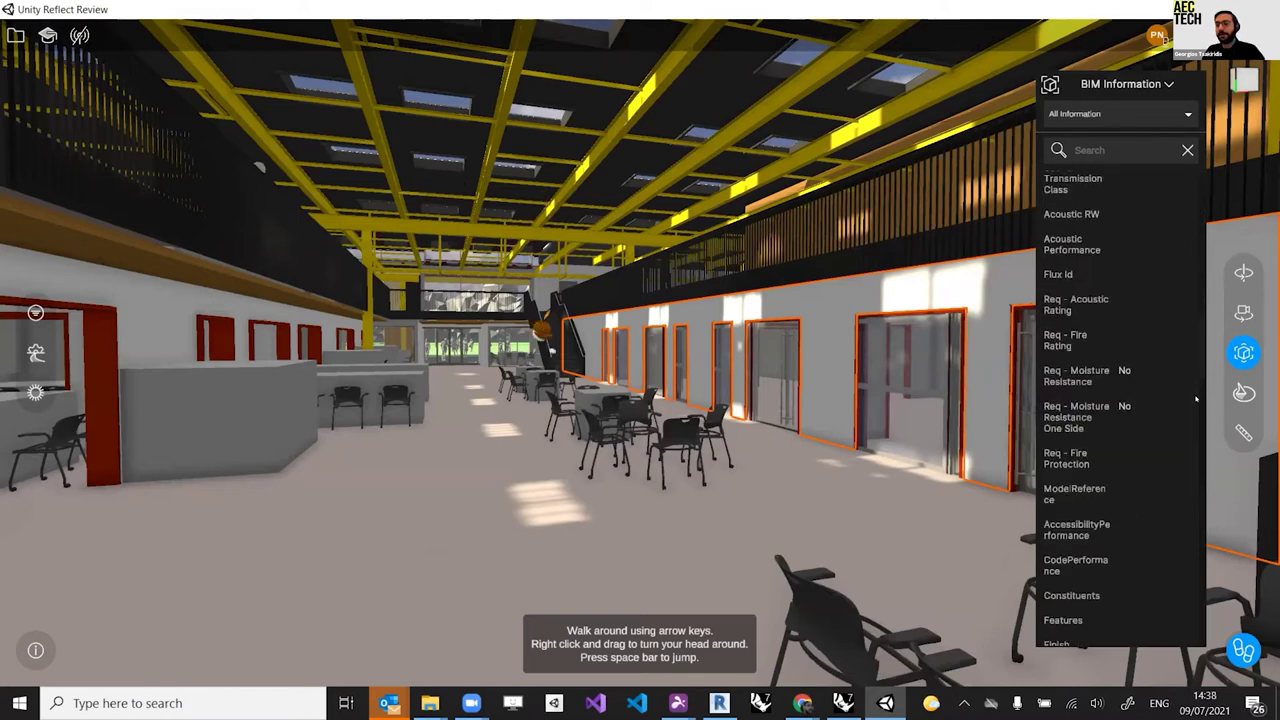
{"action": "scroll", "coordinate": [1193, 410], "scroll_direction": "down", "scroll_amount": 5}
{"action": "scroll", "coordinate": [1196, 426], "scroll_direction": "down", "scroll_amount": 5}
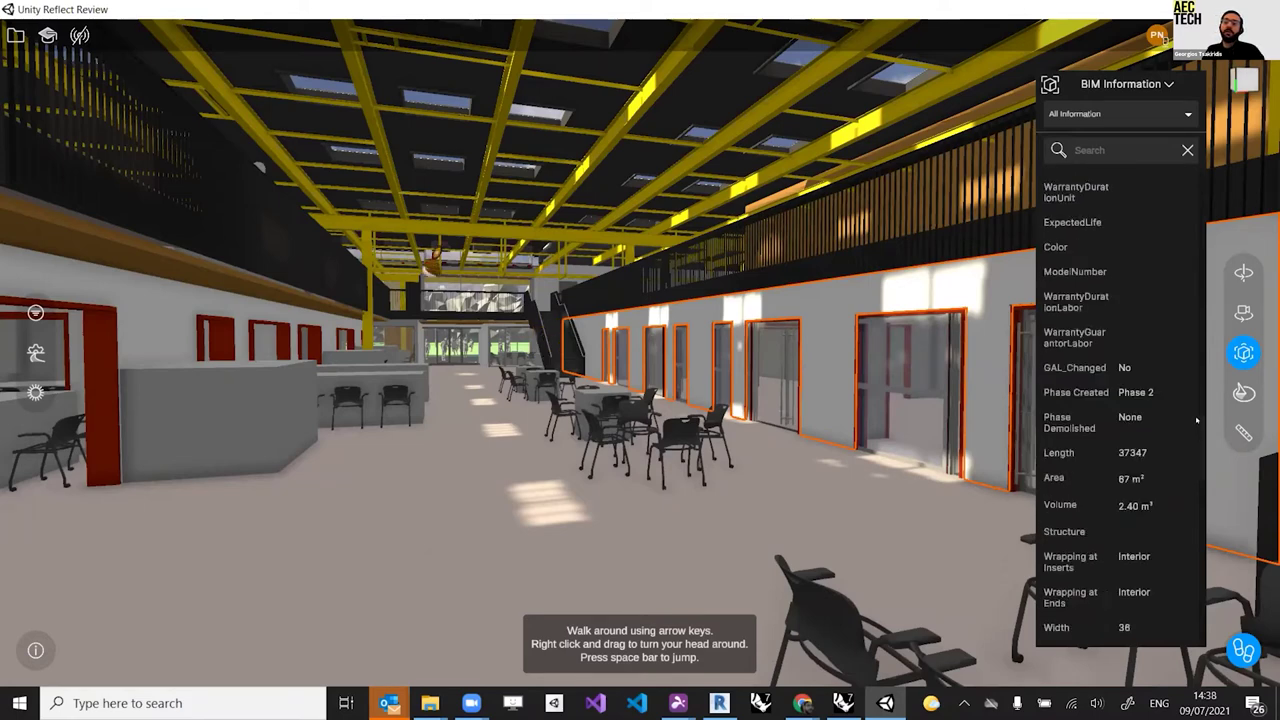
Step: Finish reviewing the wall's property list, then select the mezzanine railing
{"action": "scroll", "coordinate": [1196, 420], "scroll_direction": "up", "scroll_amount": 1}
{"action": "scroll", "coordinate": [1195, 431], "scroll_direction": "down", "scroll_amount": 1}
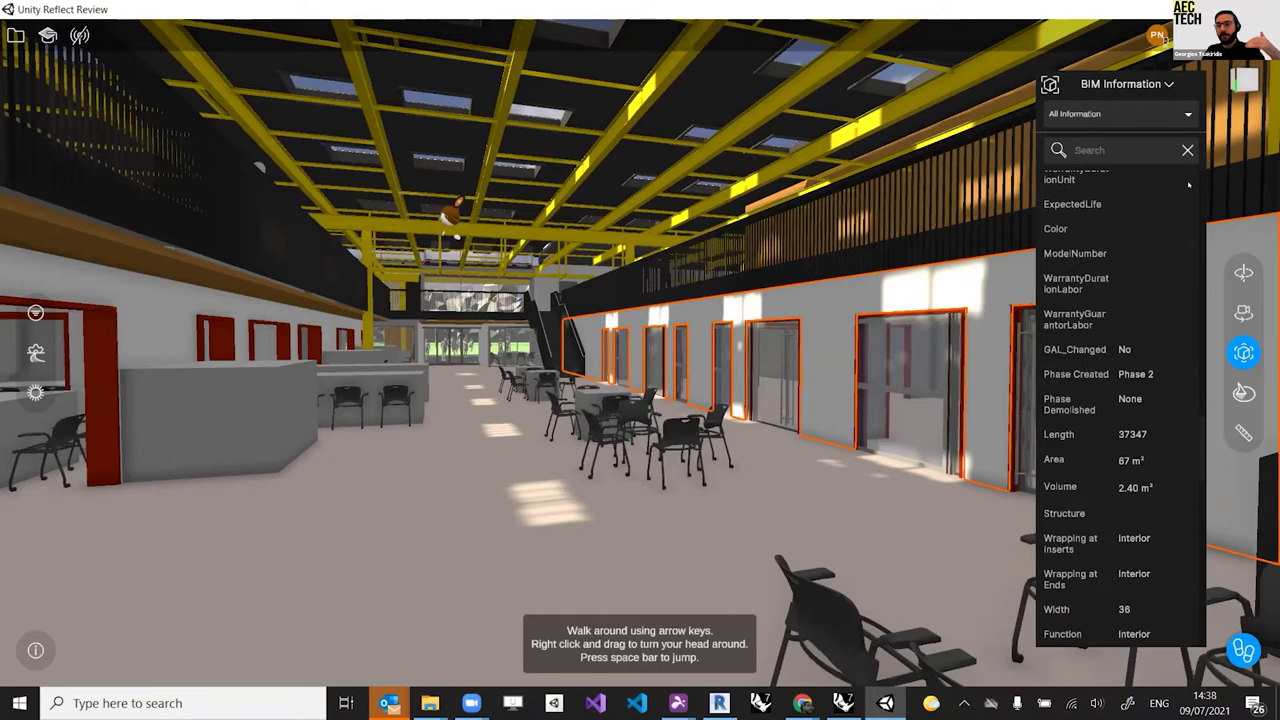
{"action": "left_click_drag", "start_coordinate": [1189, 432], "coordinate": [1189, 166]}
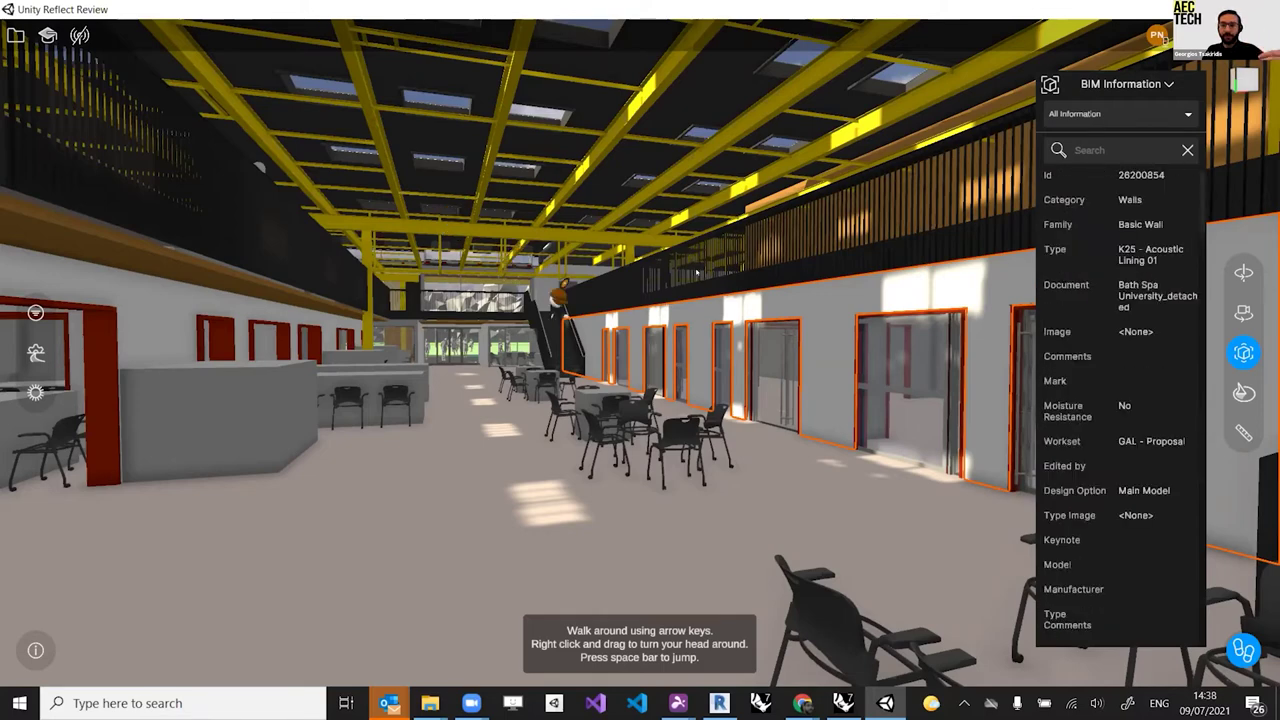
{"action": "left_click", "coordinate": [697, 272]}
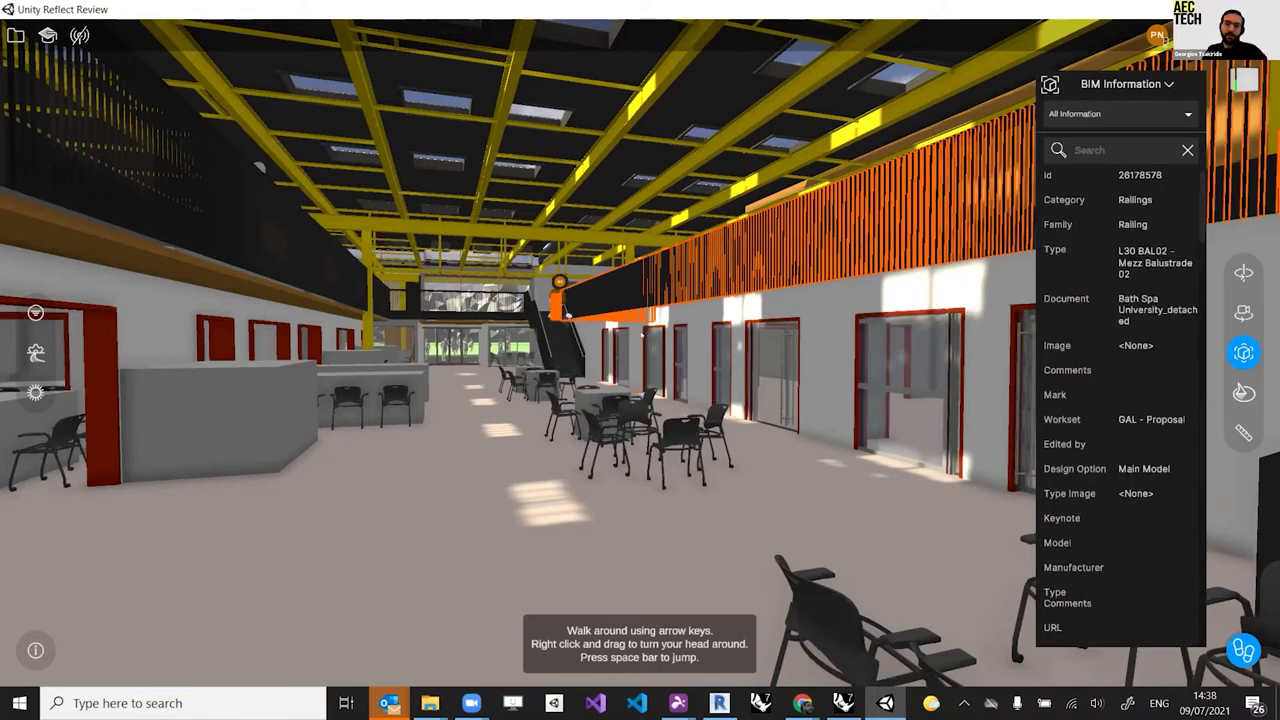
Step: Walk up the hall to the stairs and select the adjacent wall, Id 28200854
{"action": "key", "text": "Up"}
{"action": "key", "text": "Up"}
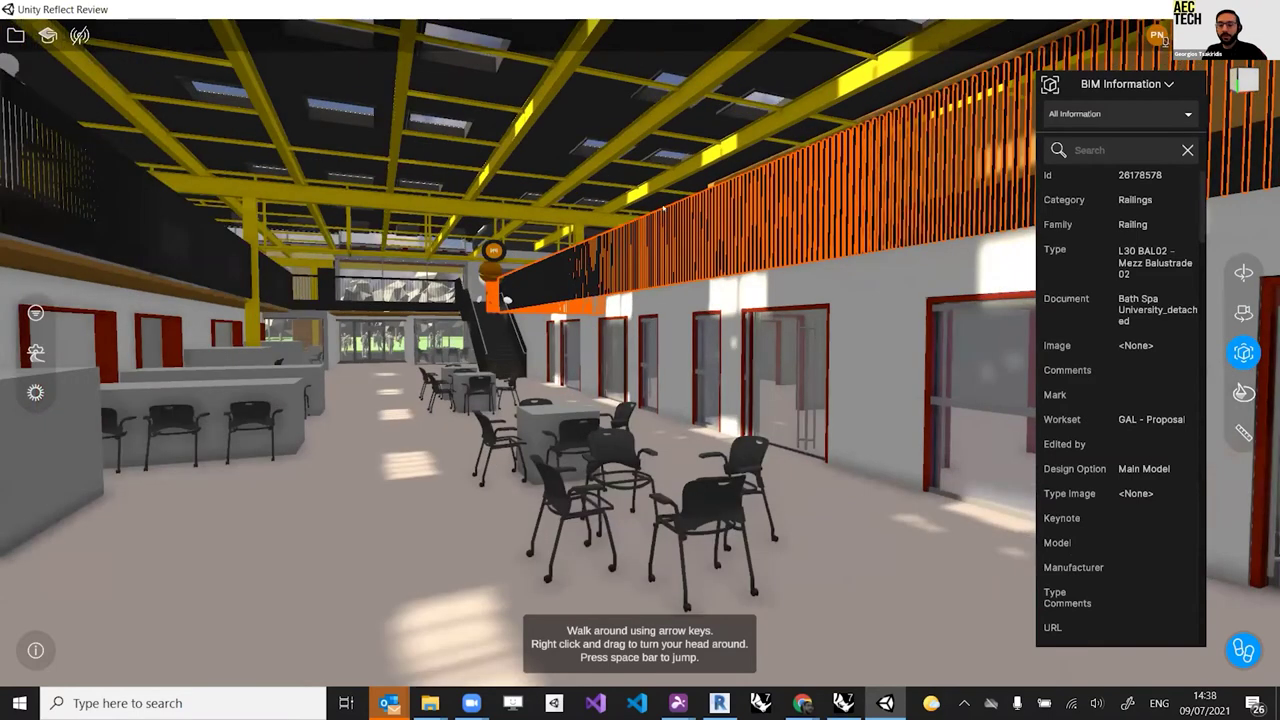
{"action": "key", "text": "Up"}
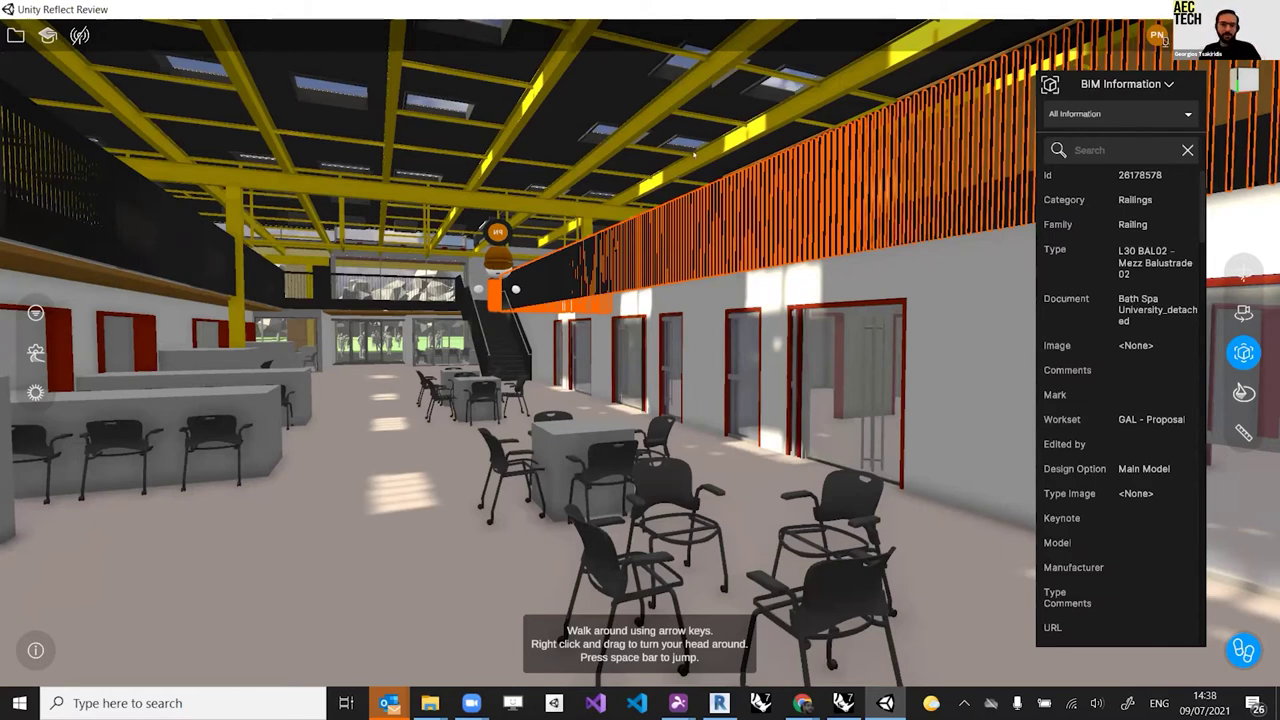
{"action": "key", "text": "Up"}
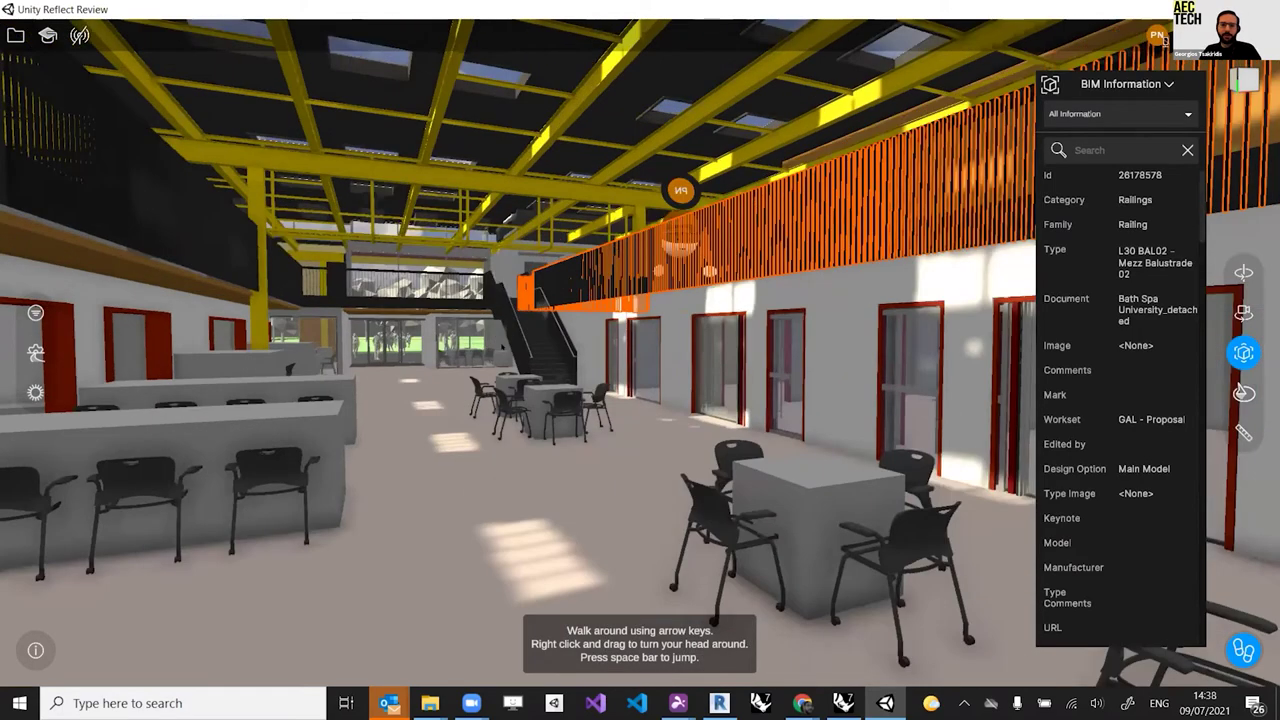
{"action": "key", "text": "Up"}
{"action": "key", "text": "Up"}
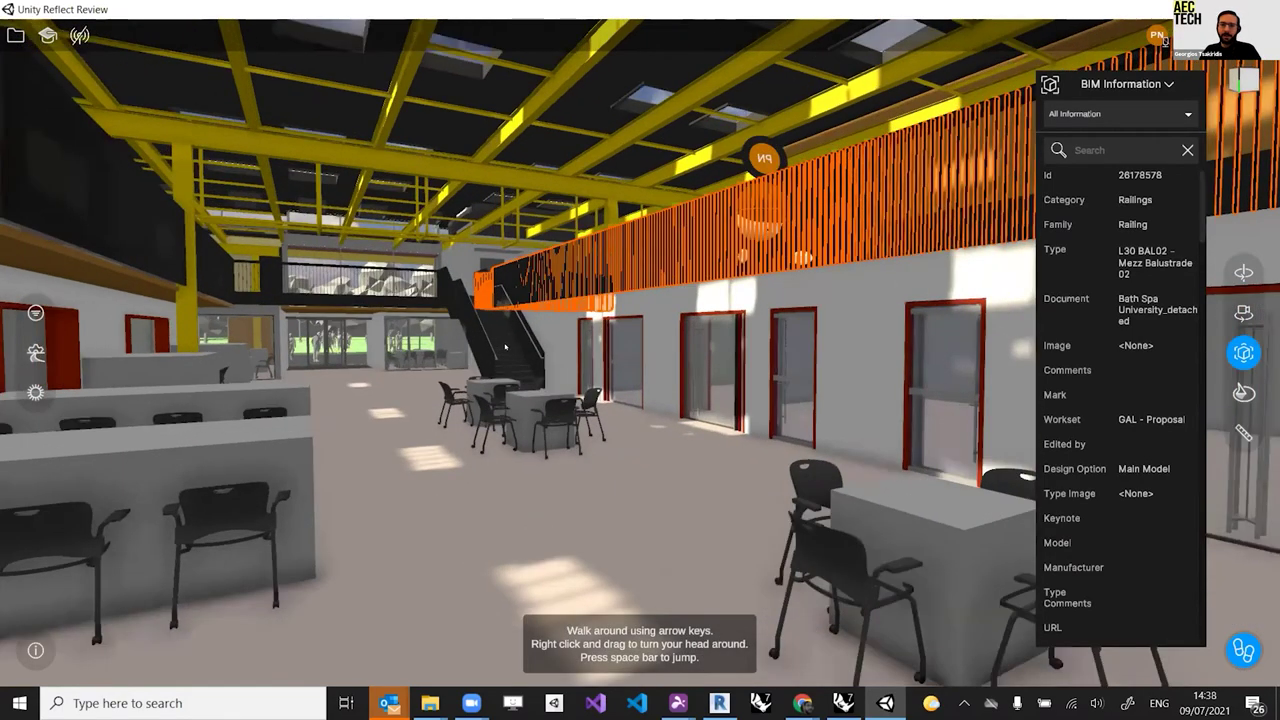
{"action": "key", "text": "Up"}
{"action": "key", "text": "Up"}
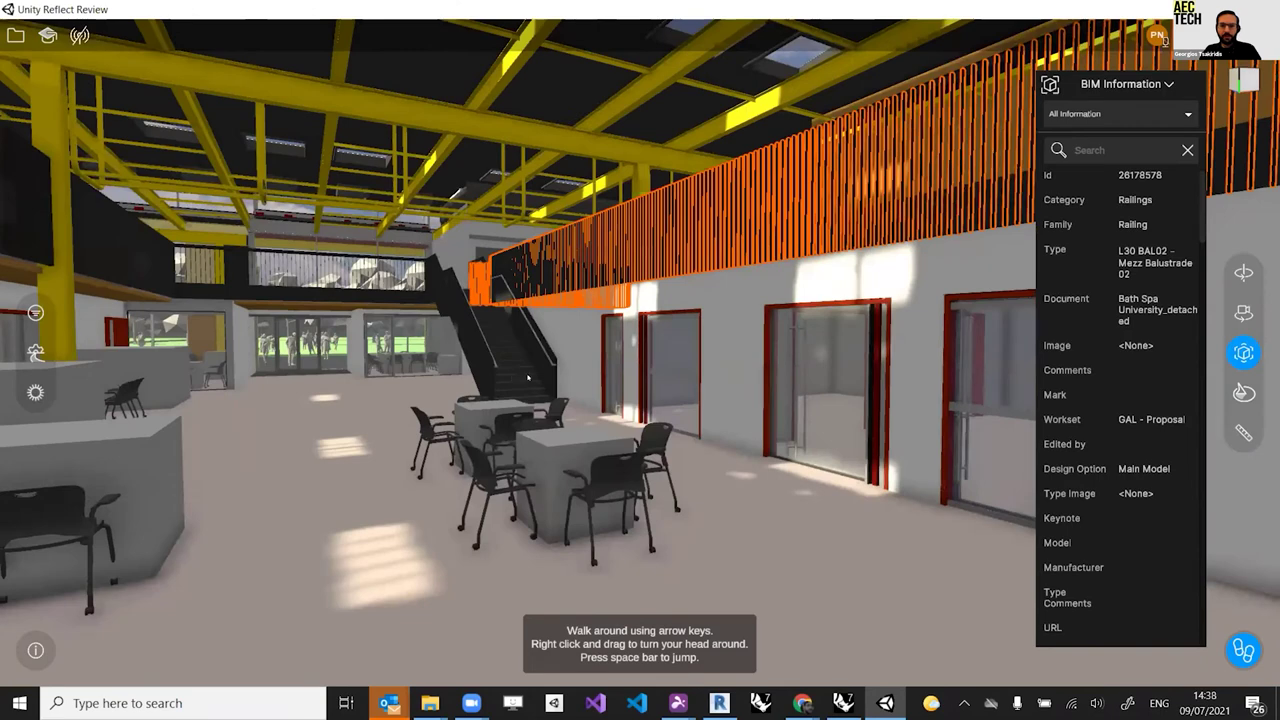
{"action": "key", "text": "Up"}
{"action": "left_click", "coordinate": [474, 338]}
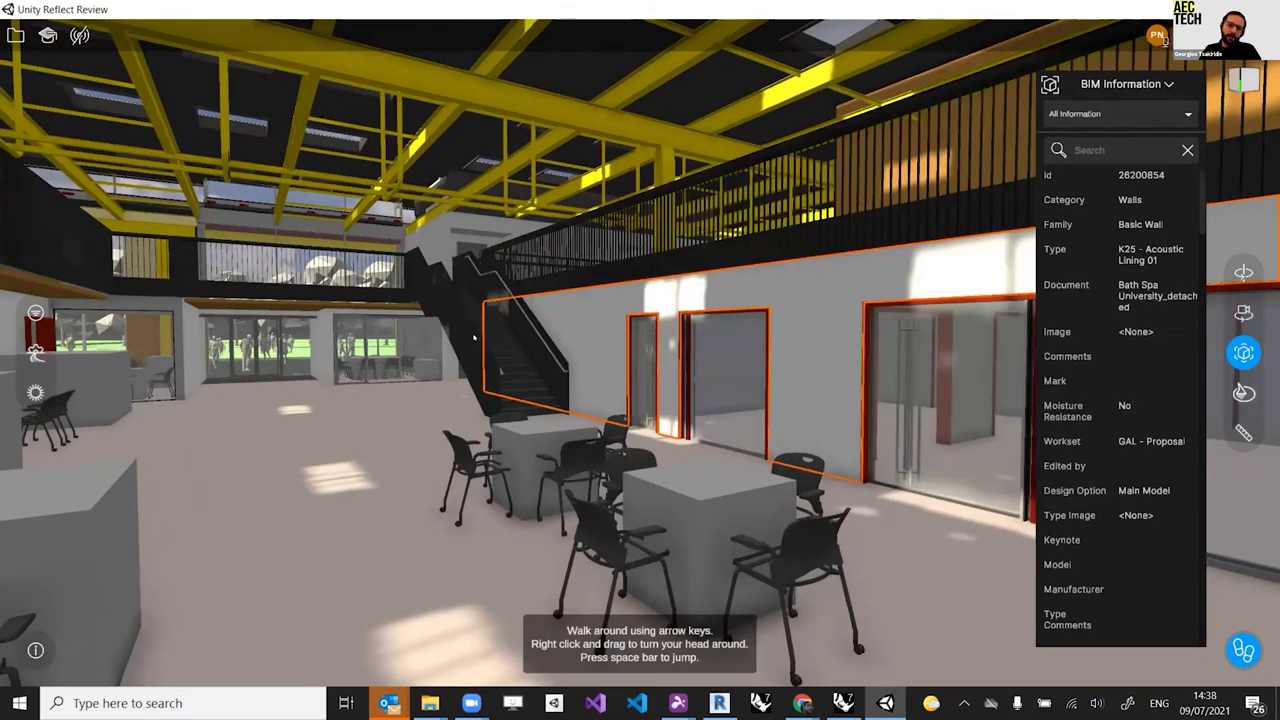
Step: Read BIM details of stair plate, stair run, curtain wall, wall, curtain panel, doors GF-197 and GF-172
{"action": "left_click", "coordinate": [536, 327]}
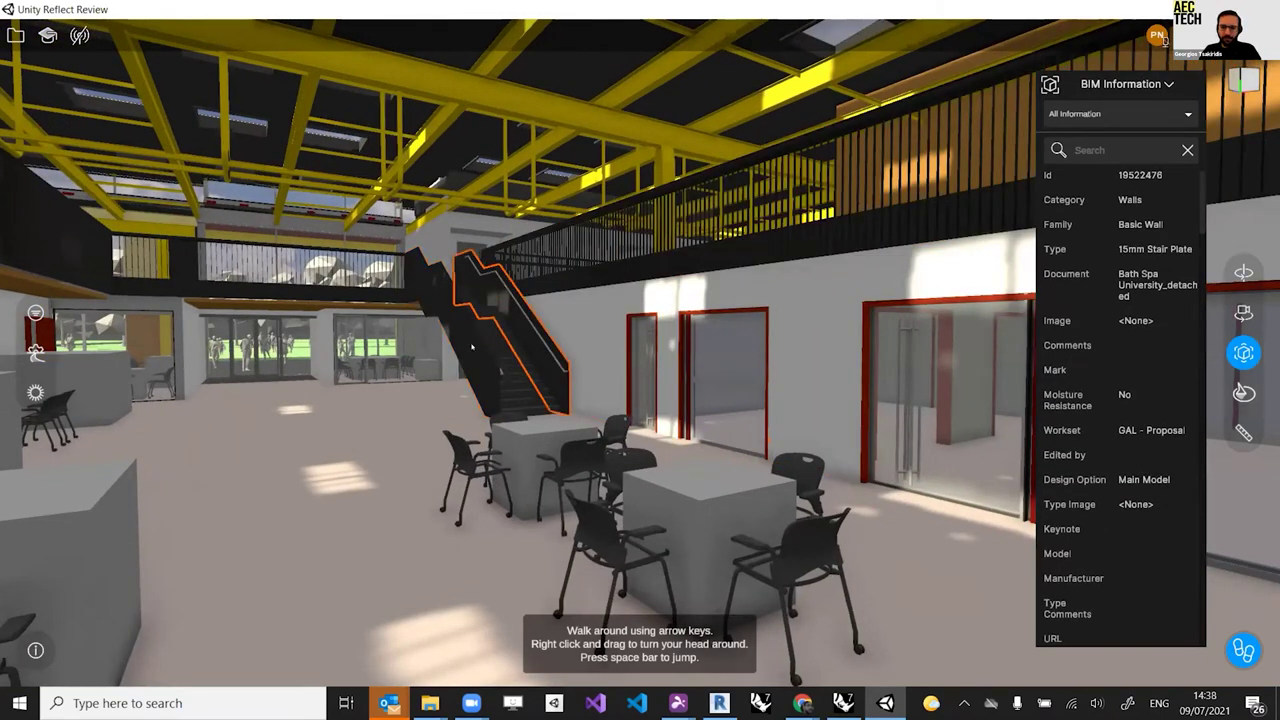
{"action": "left_click", "coordinate": [515, 355]}
{"action": "left_click", "coordinate": [300, 265]}
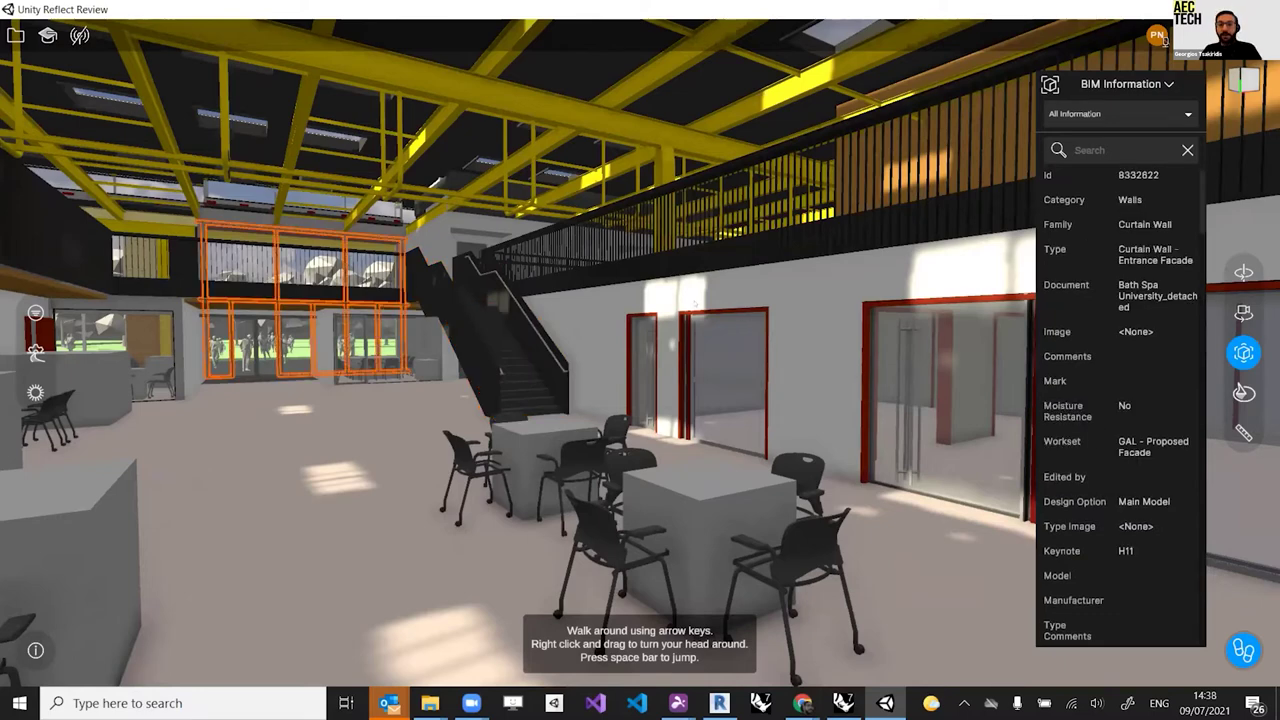
{"action": "left_click", "coordinate": [697, 362]}
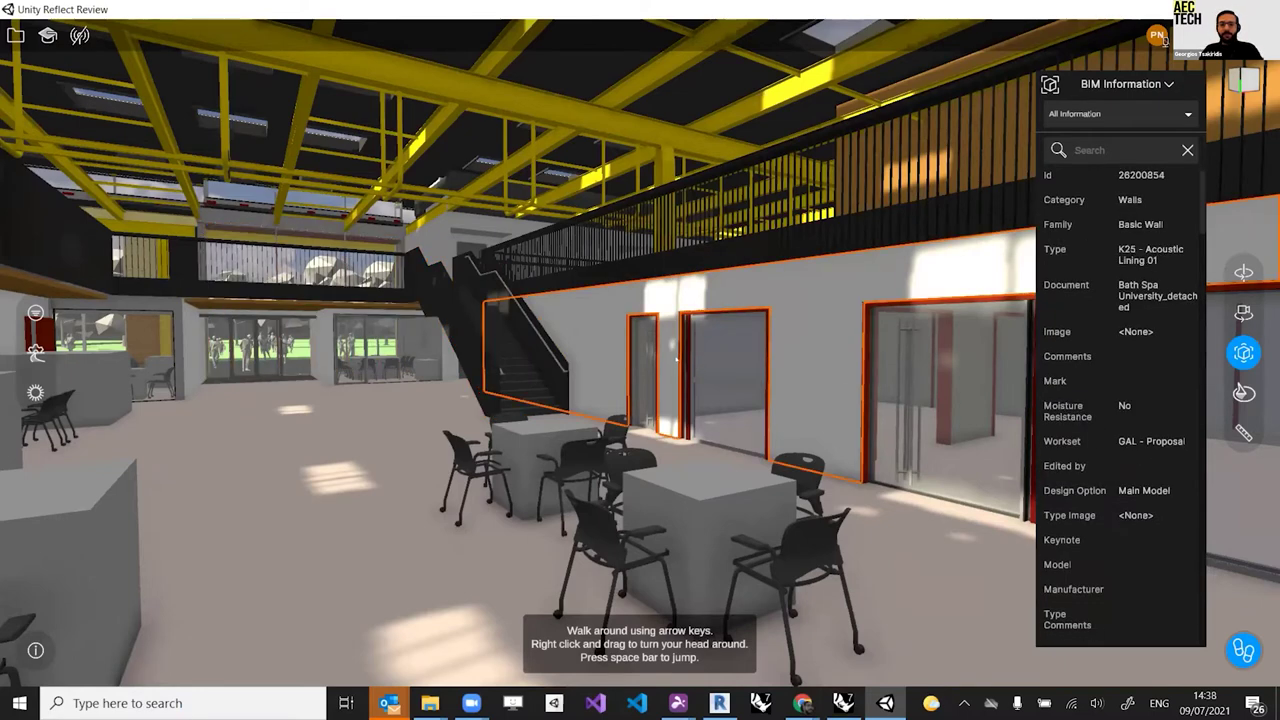
{"action": "left_click", "coordinate": [684, 360]}
{"action": "left_click", "coordinate": [876, 378]}
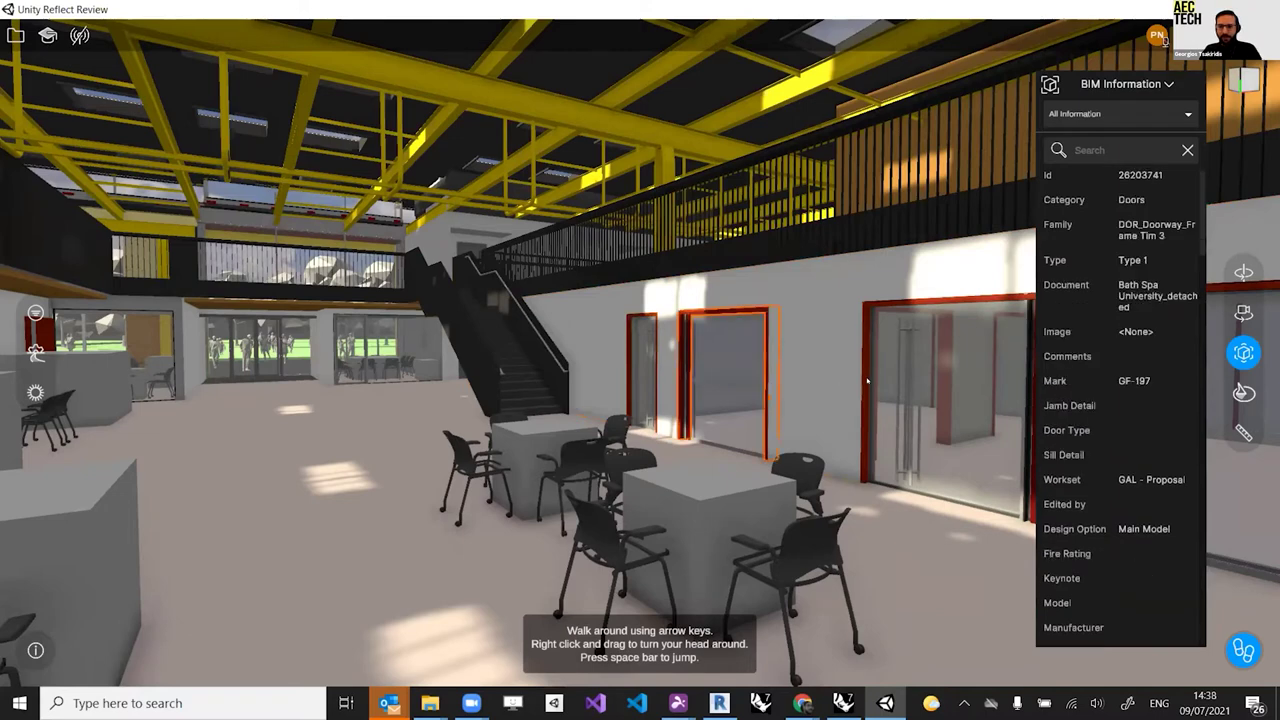
{"action": "left_click", "coordinate": [868, 388]}
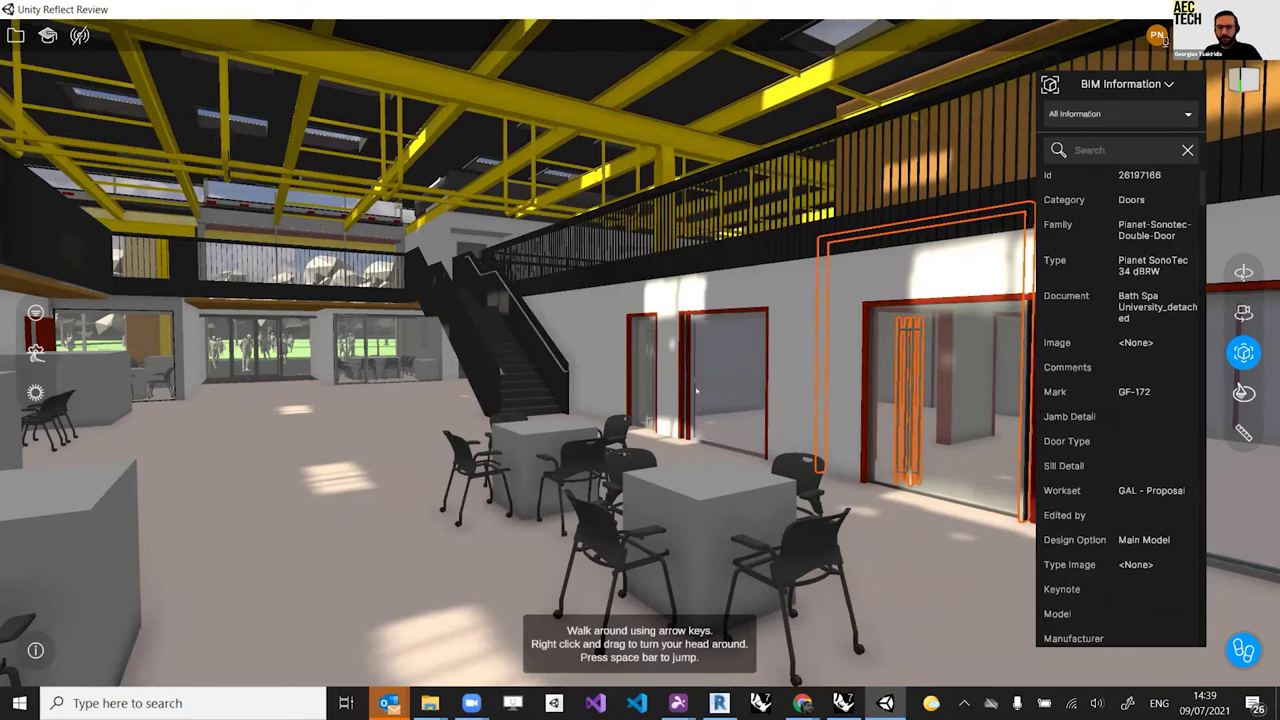
{"action": "key", "text": "Down"}
Step: Turn toward the red-framed doors and walk down the ground-floor corridor
{"action": "key", "text": "Left"}
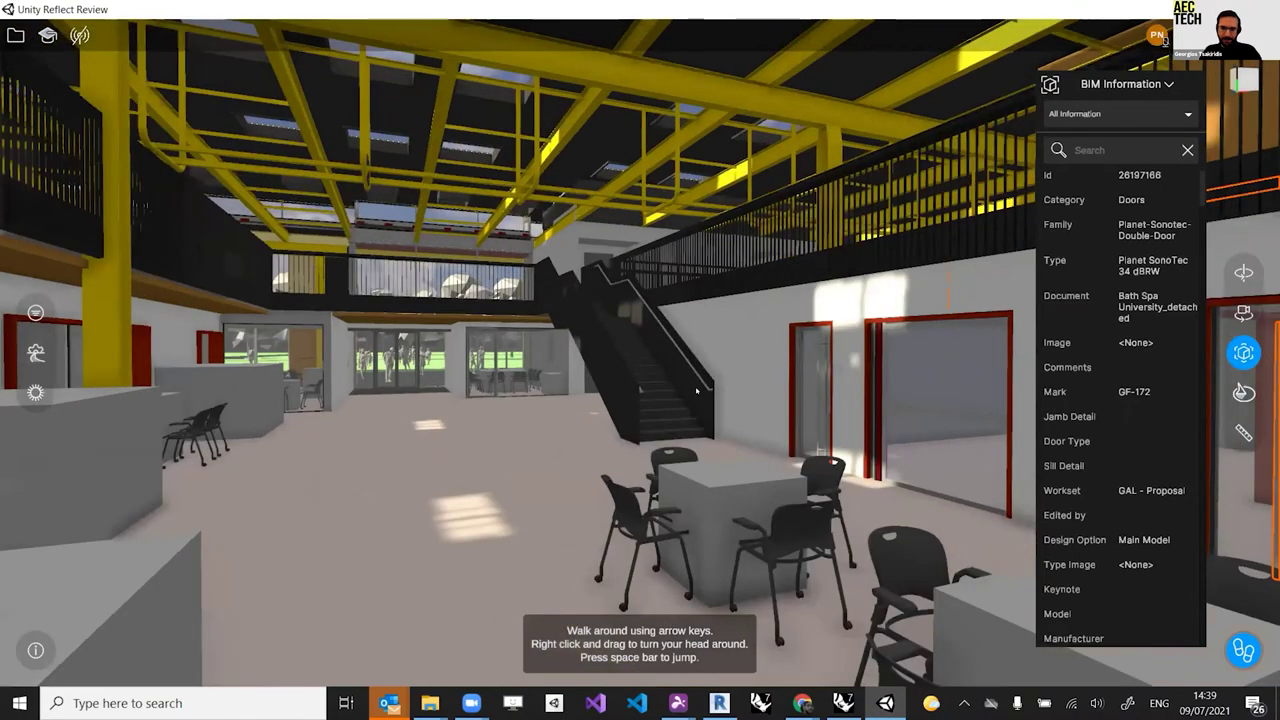
{"action": "key", "text": "Up"}
{"action": "key", "text": "Up"}
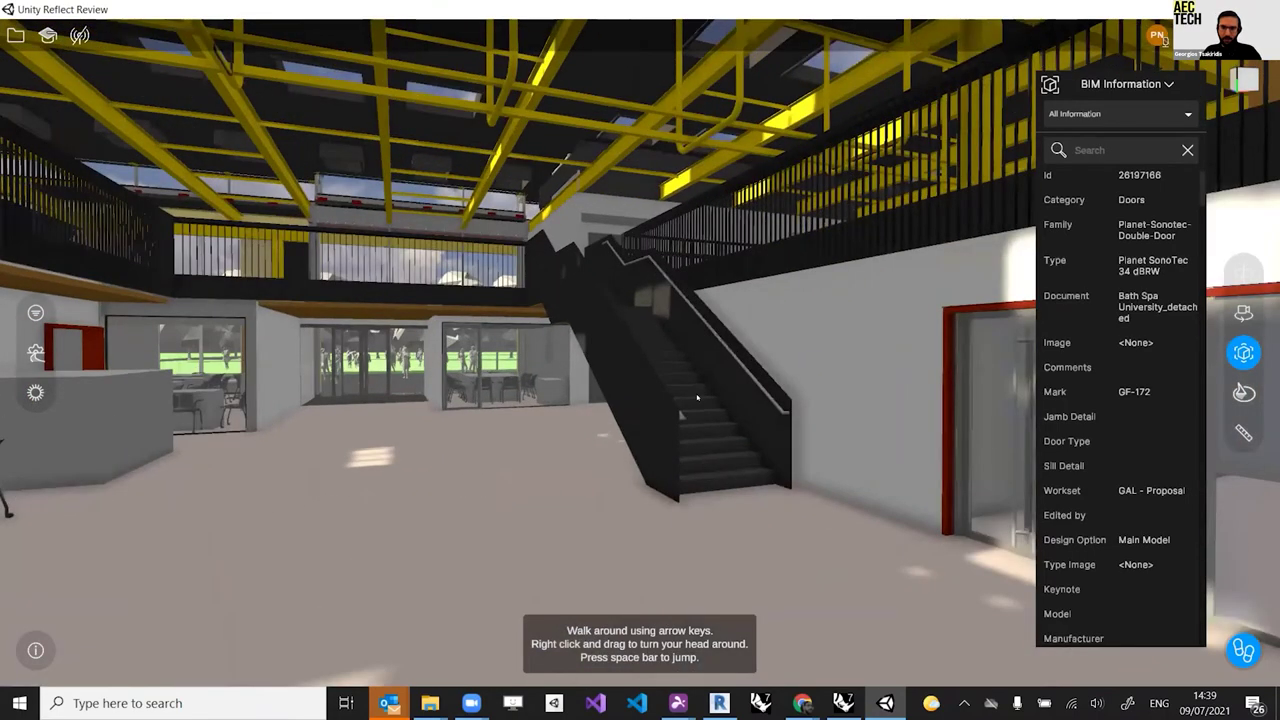
{"action": "key", "text": "Up"}
{"action": "right_click_drag", "start_coordinate": [631, 386], "coordinate": [683, 378]}
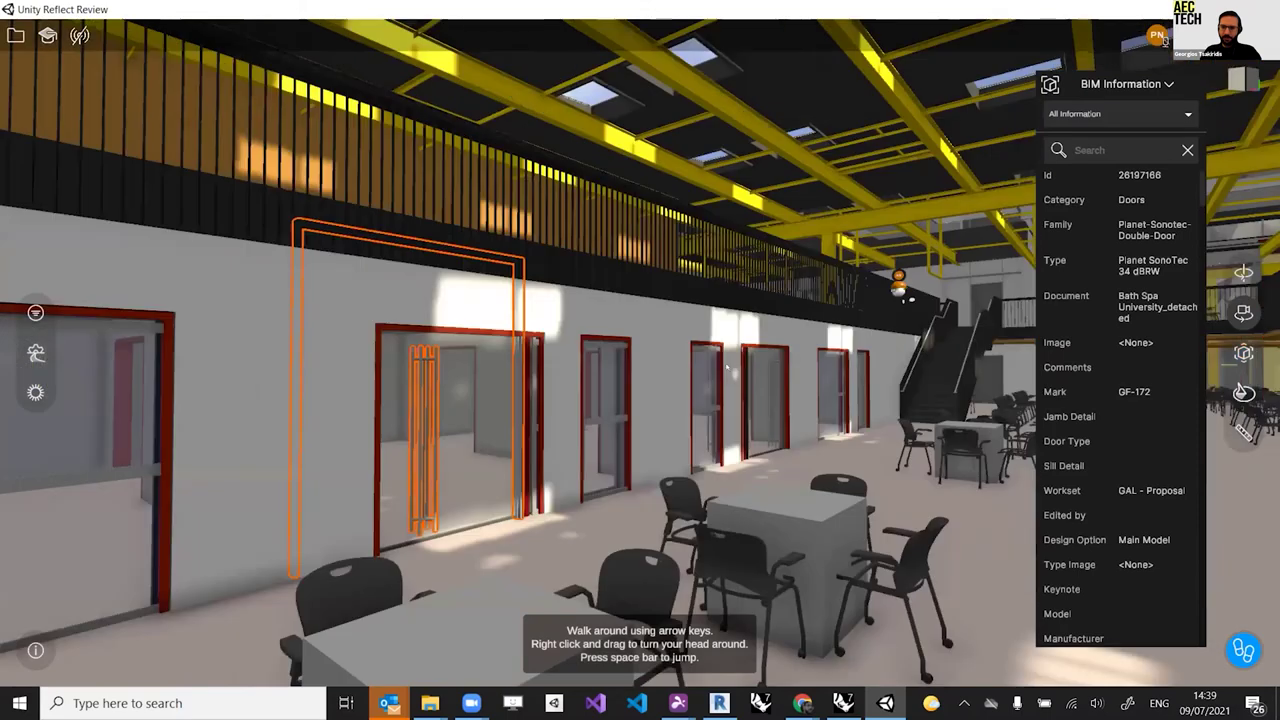
{"action": "right_click_drag", "start_coordinate": [726, 367], "coordinate": [730, 366]}
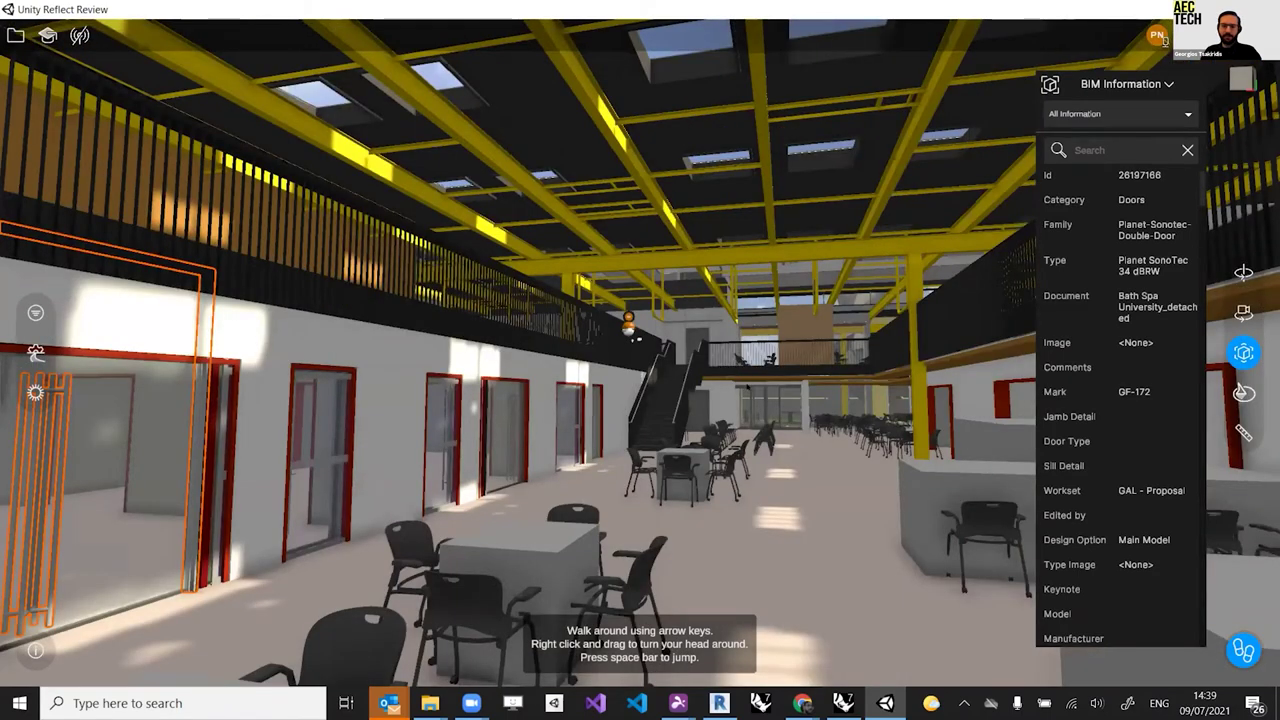
{"action": "key", "text": "Up"}
{"action": "key", "text": "Up"}
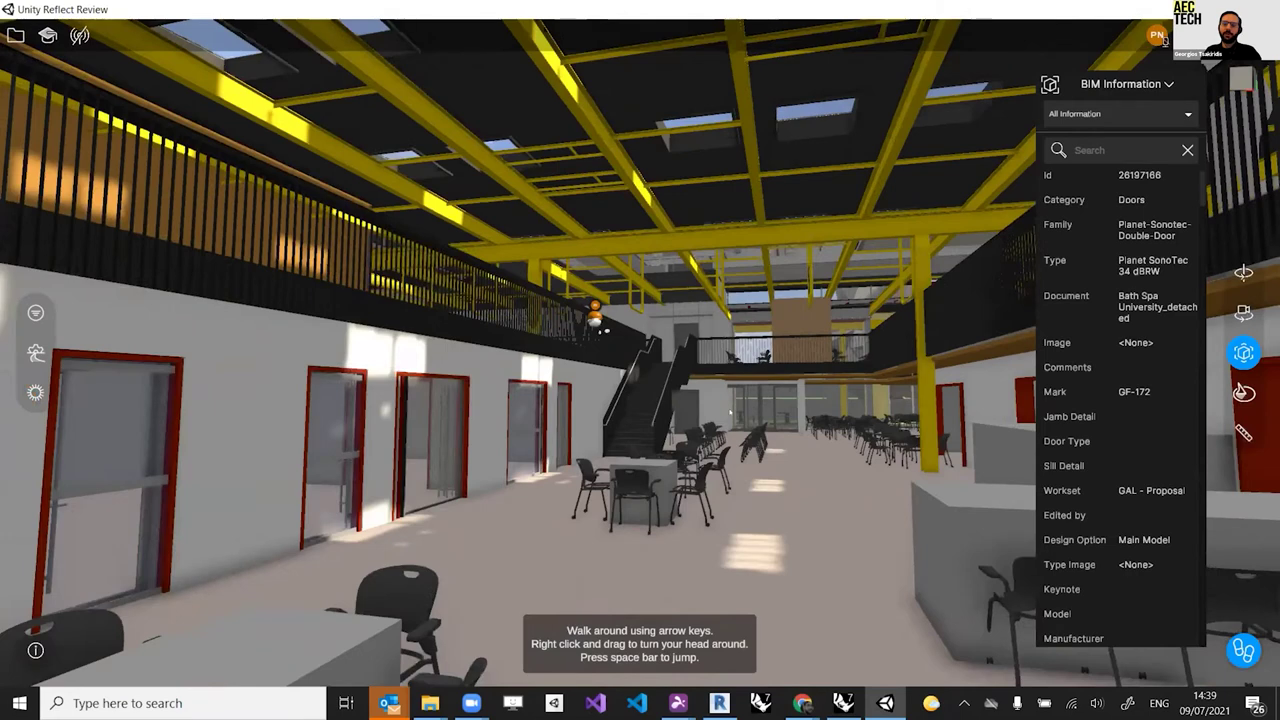
{"action": "key", "text": "Up"}
Step: Continue past the table and stop facing the foot of the black staircase
{"action": "key", "text": "Up"}
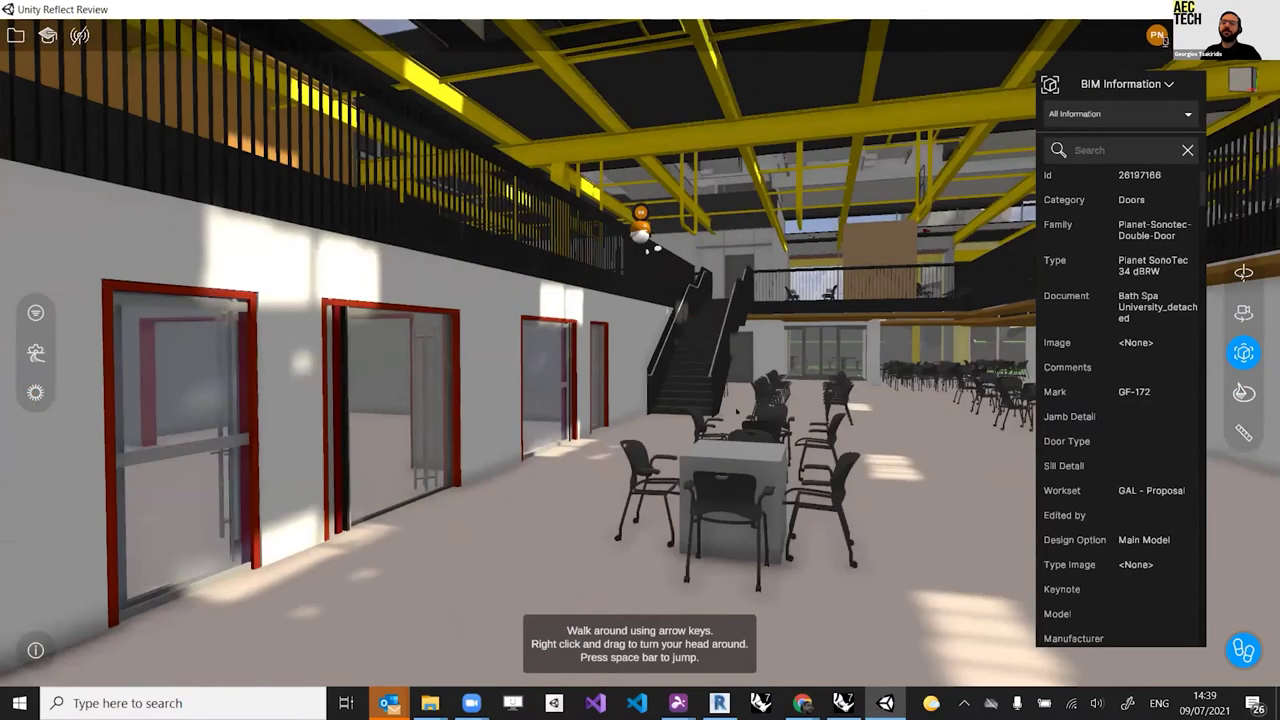
{"action": "key", "text": "Up"}
{"action": "key", "text": "Up"}
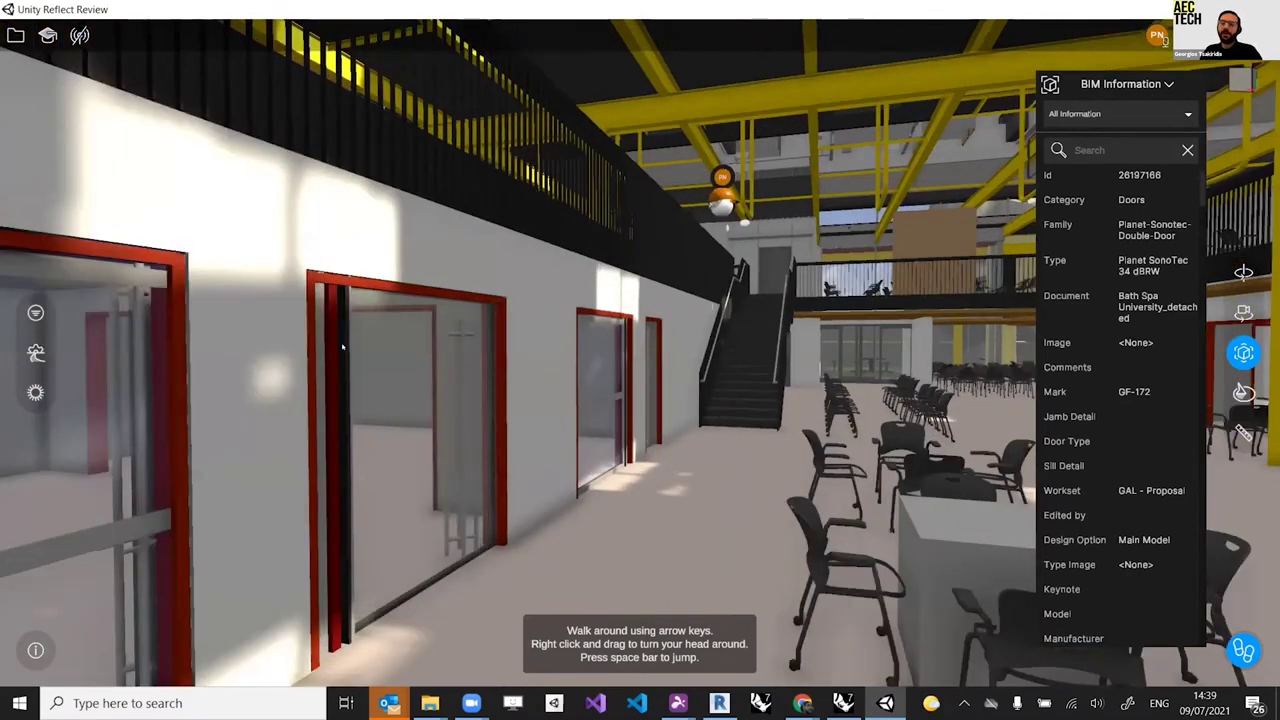
{"action": "key", "text": "Up"}
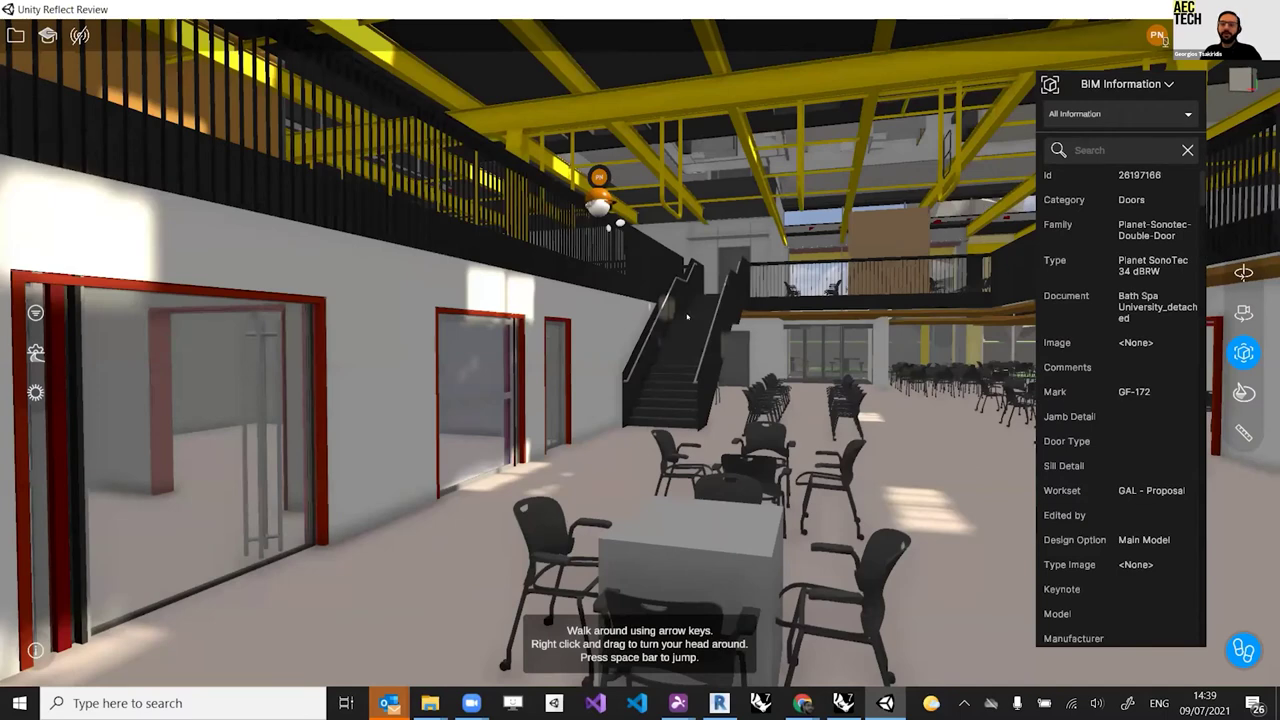
{"action": "key", "text": "Up"}
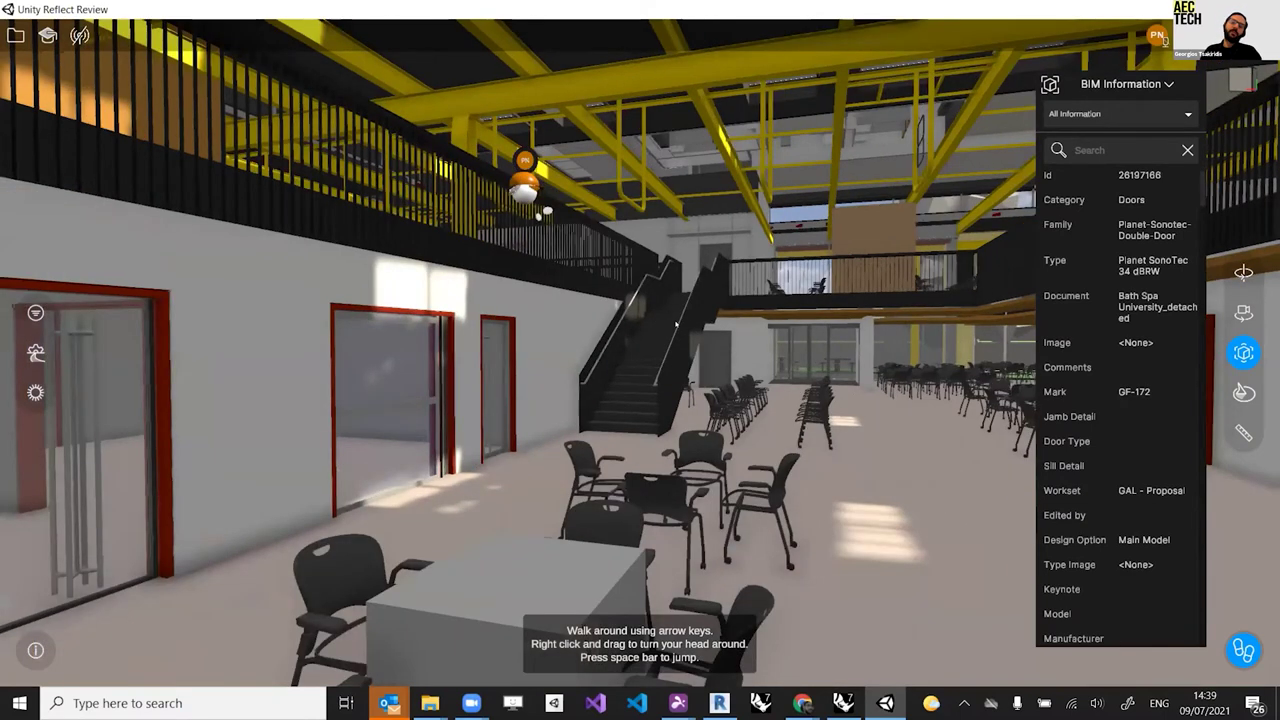
{"action": "key", "text": "Up"}
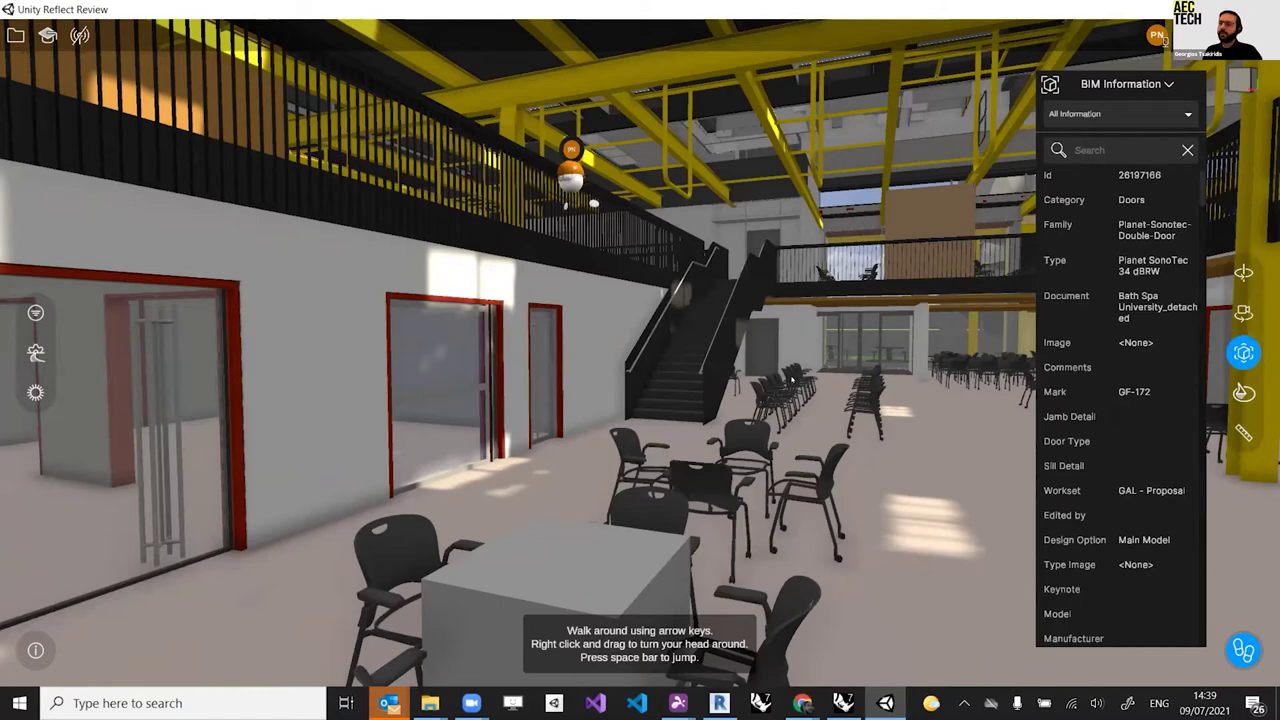
{"action": "key", "text": "Right"}
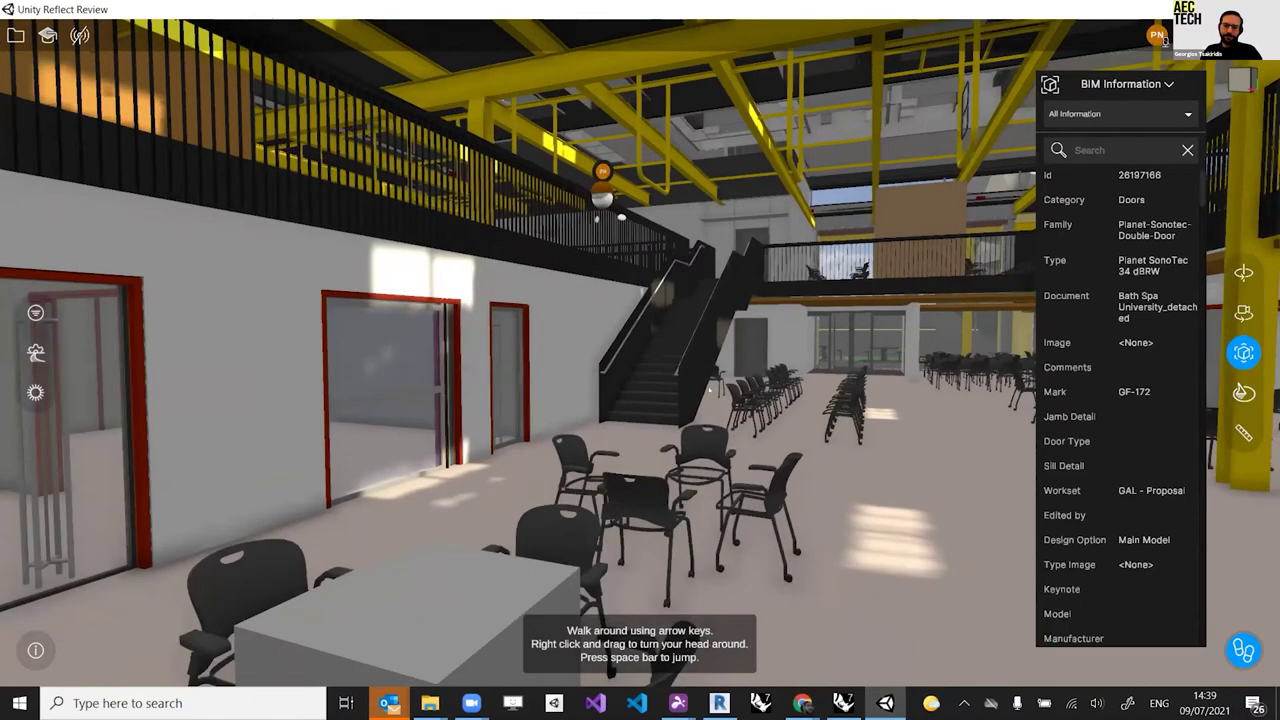
{"action": "key", "text": "Right"}
{"action": "key", "text": "Right"}
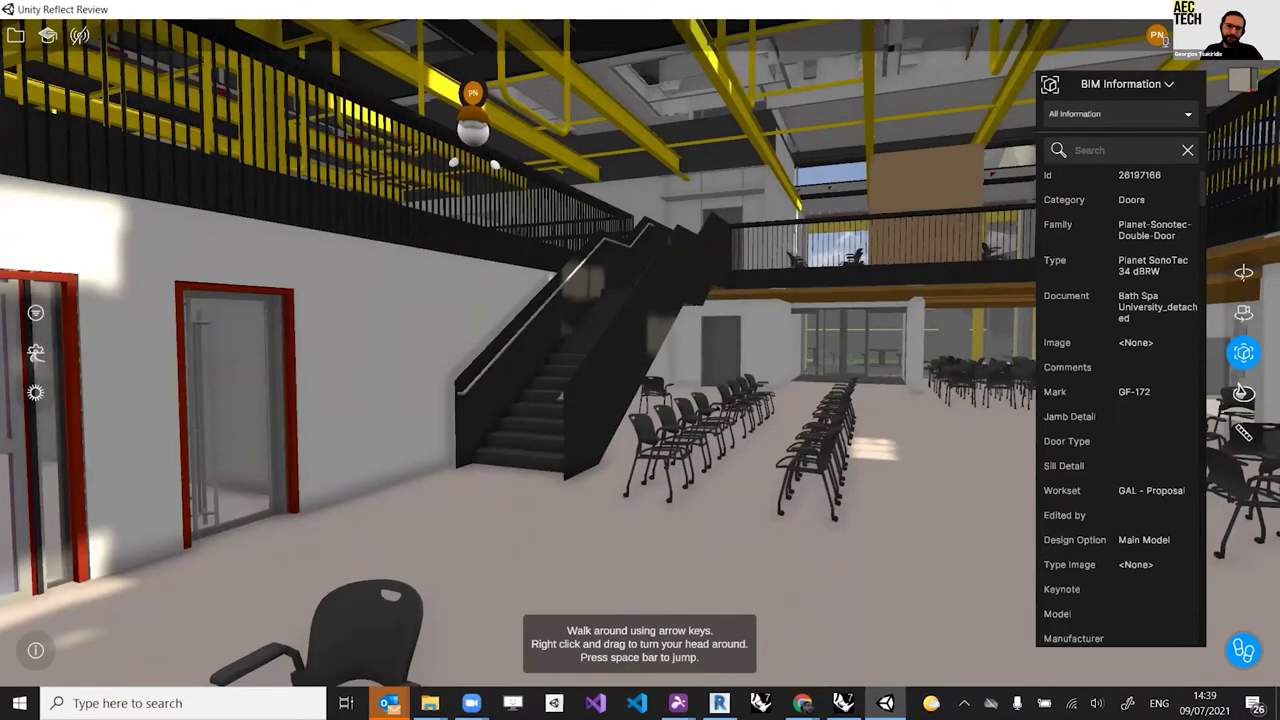
{"action": "key", "text": "Up"}
{"action": "key", "text": "Up"}
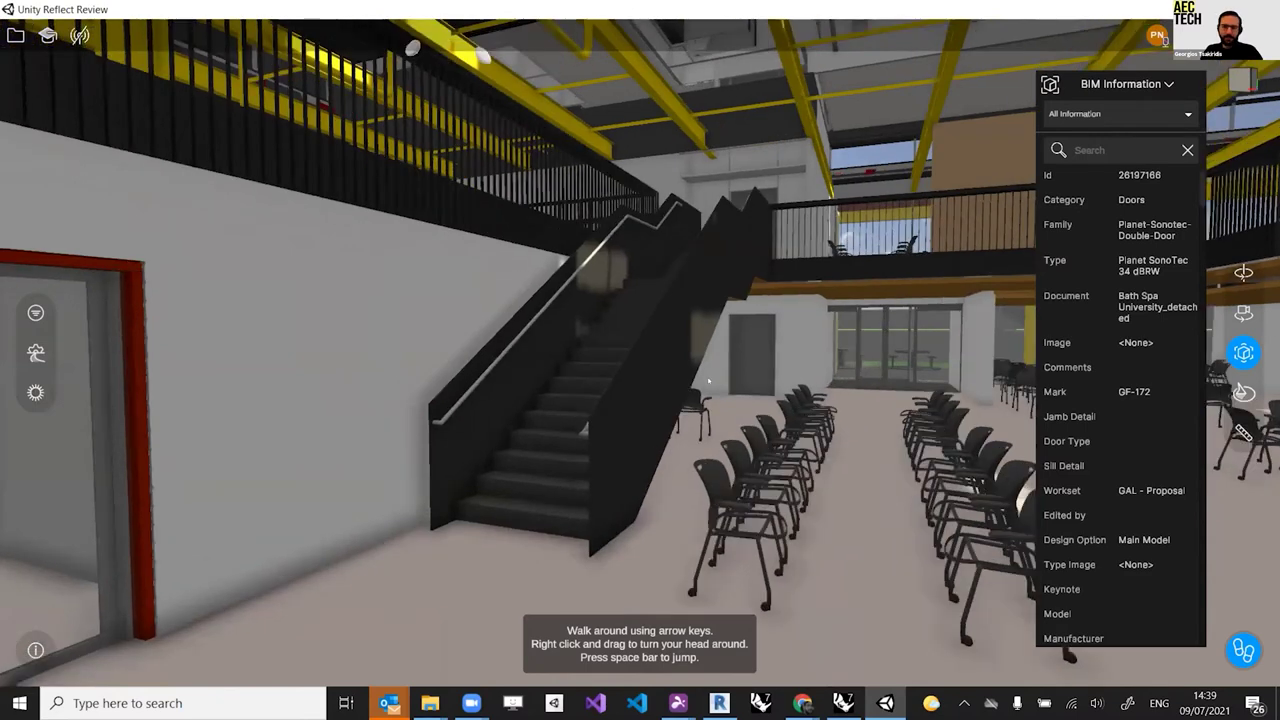
{"action": "key", "text": "Up"}
{"action": "key", "text": "Left"}
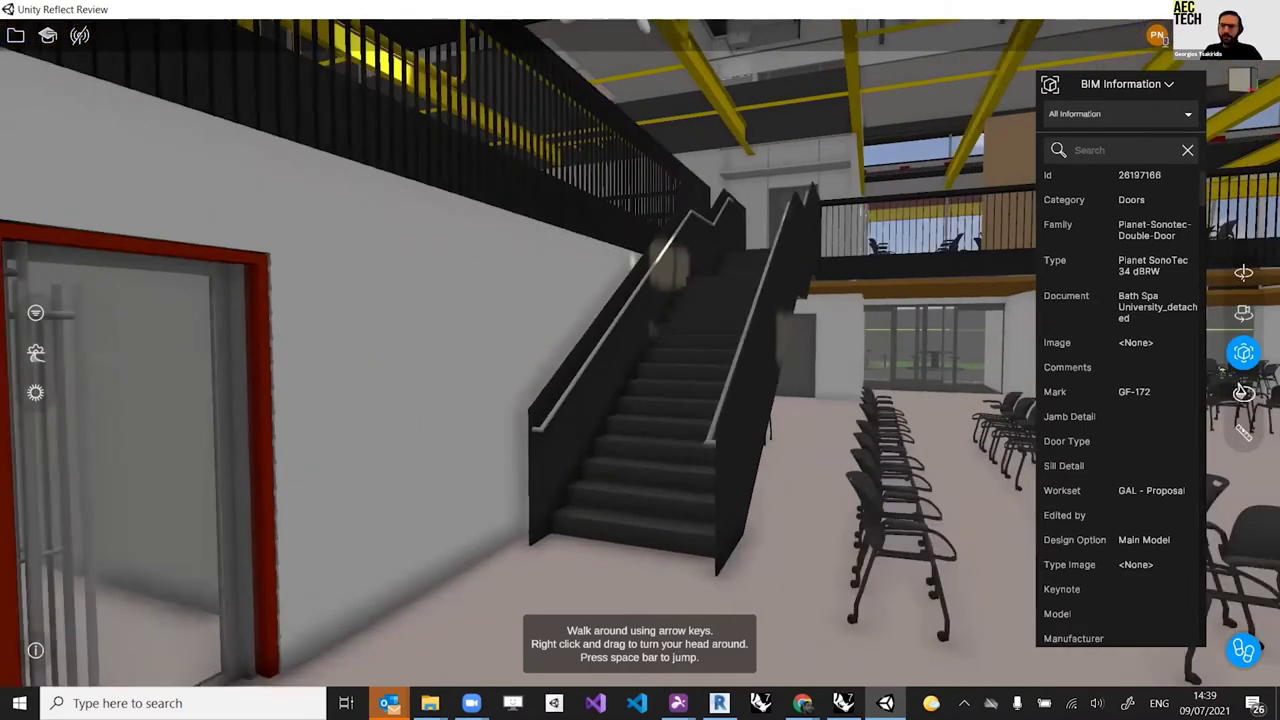
Step: Measure the 1.36 m floor distance at the stair foot, clear it, and close BIM Information
{"action": "left_click", "coordinate": [1243, 432]}
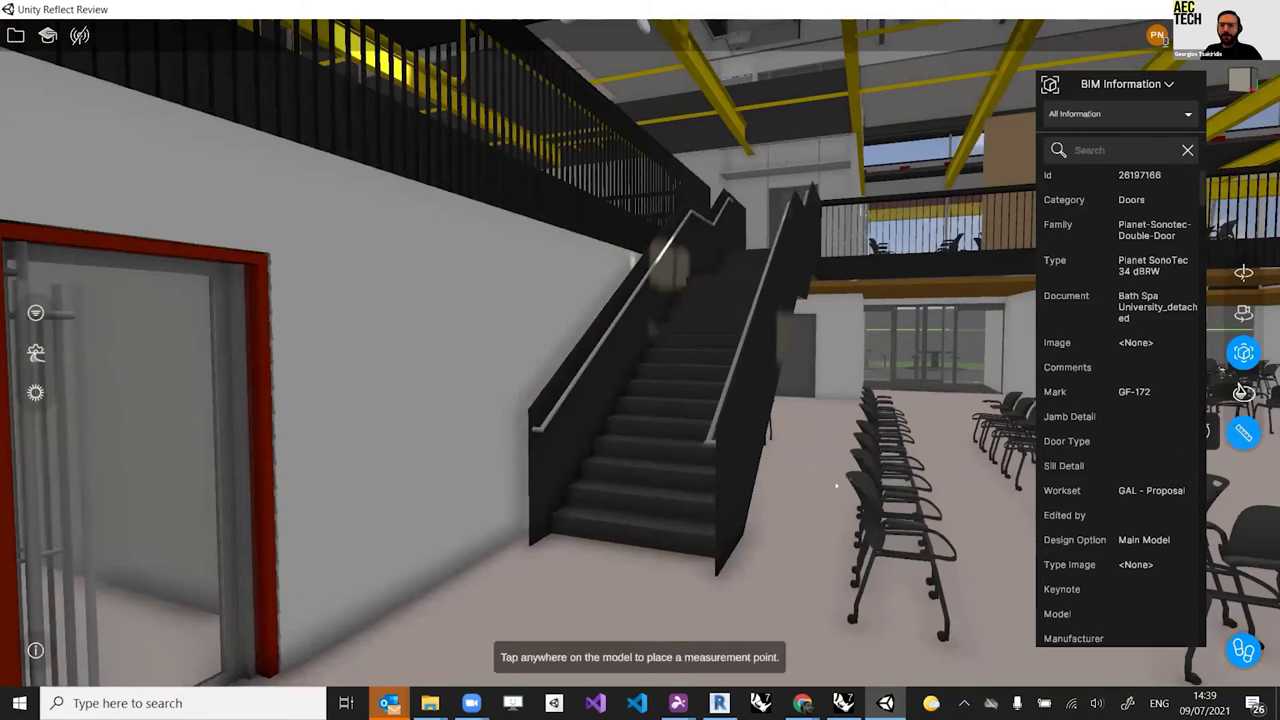
{"action": "left_click", "coordinate": [560, 549]}
{"action": "left_click", "coordinate": [540, 548]}
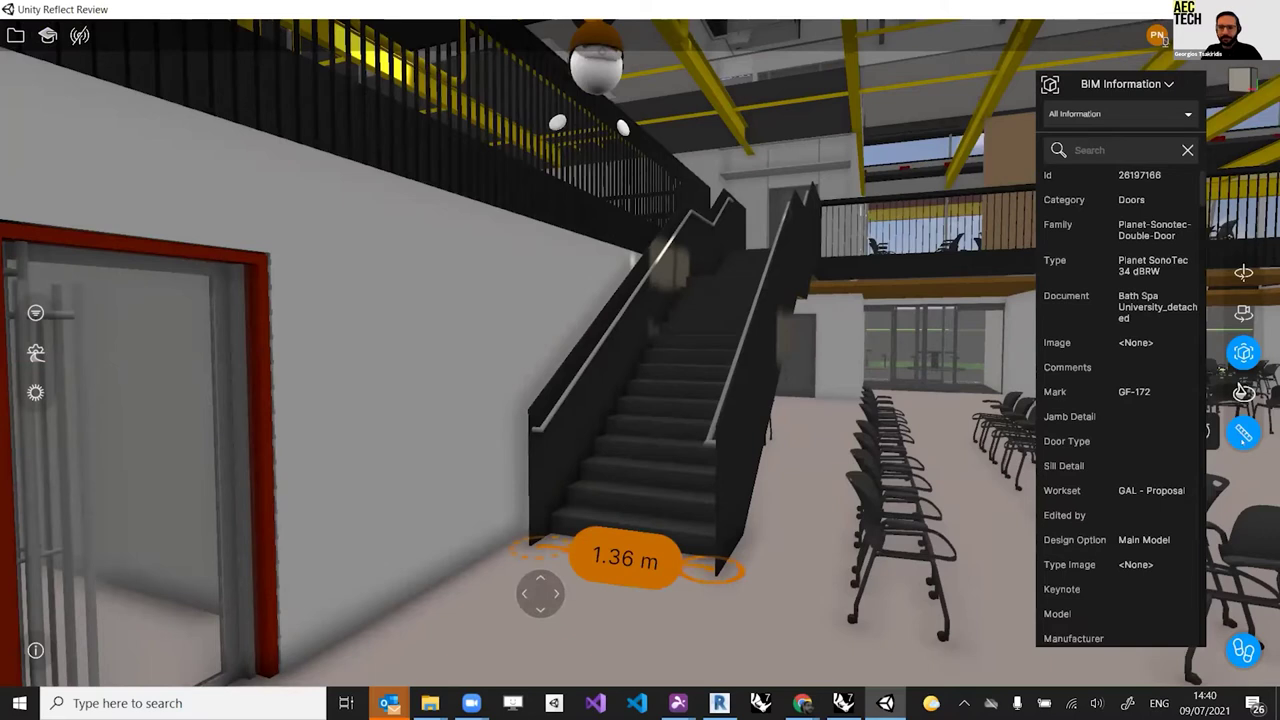
{"action": "key", "text": "Escape"}
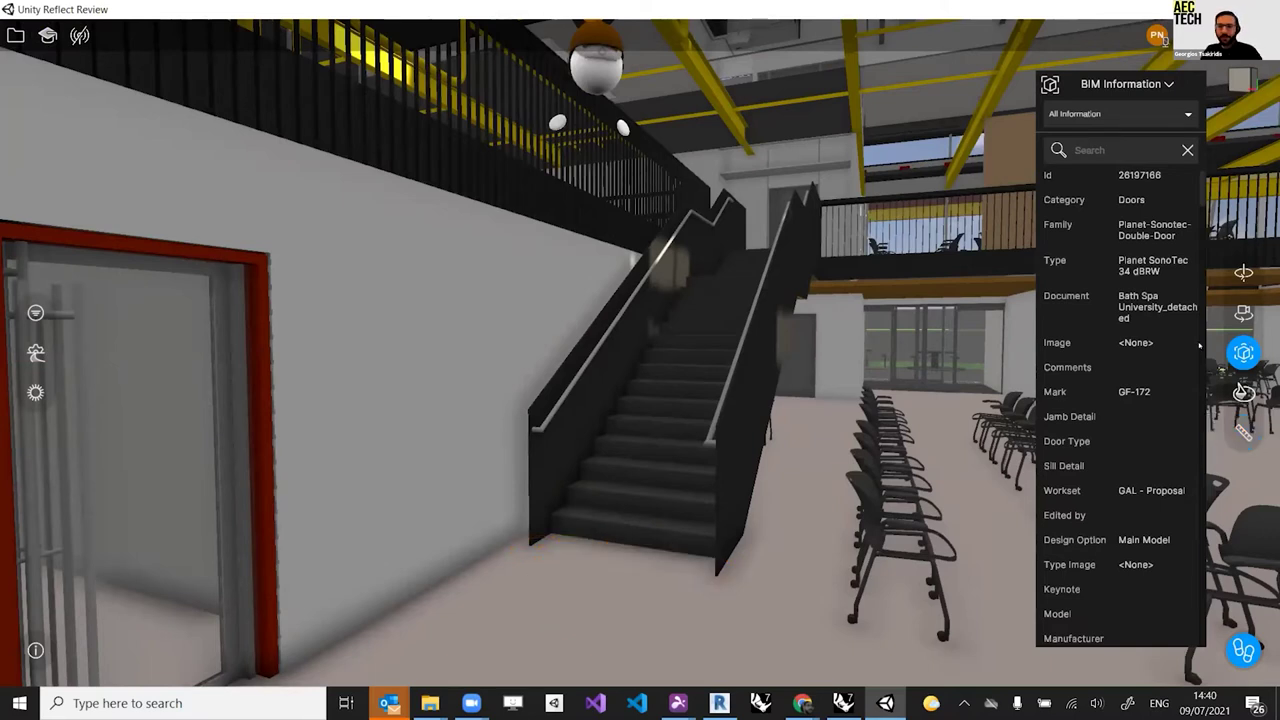
{"action": "key", "text": "Escape"}
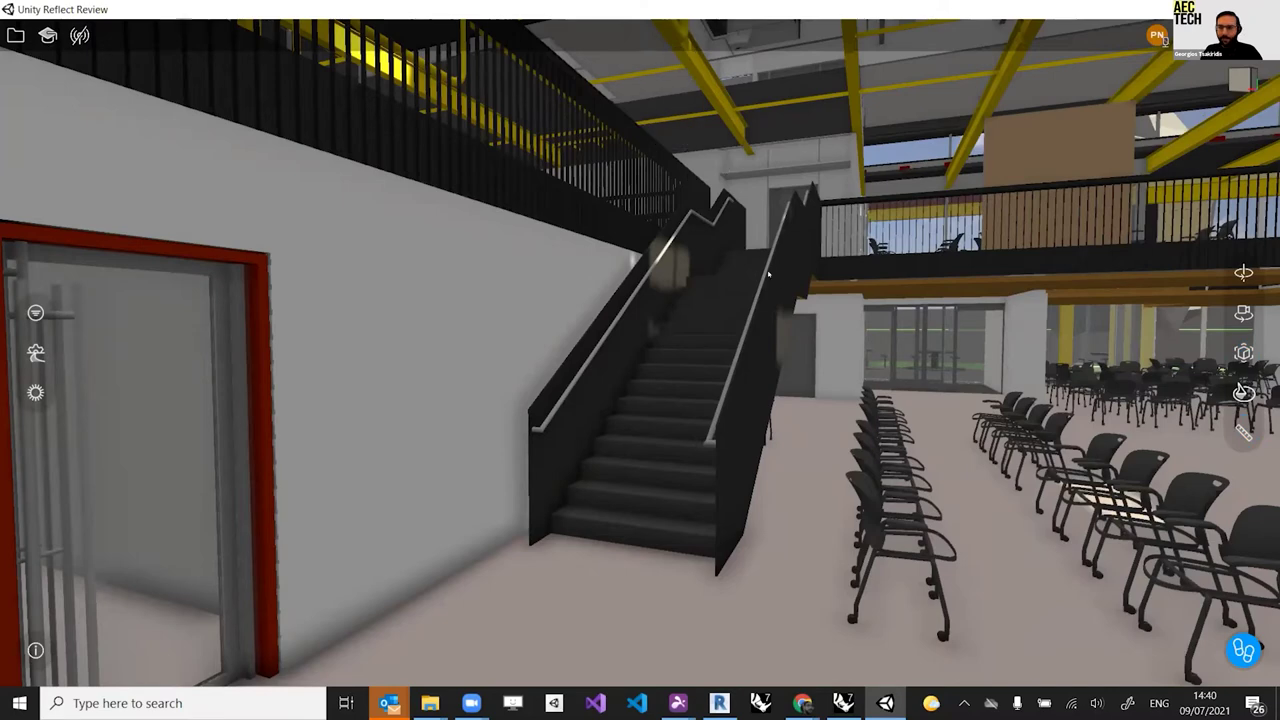
Step: Step forward and look around at the chair rows and the staircase gallery
{"action": "key", "text": "w"}
{"action": "left_click_drag", "start_coordinate": [815, 334], "coordinate": [679, 312]}
{"action": "left_click_drag", "start_coordinate": [940, 325], "coordinate": [869, 411]}
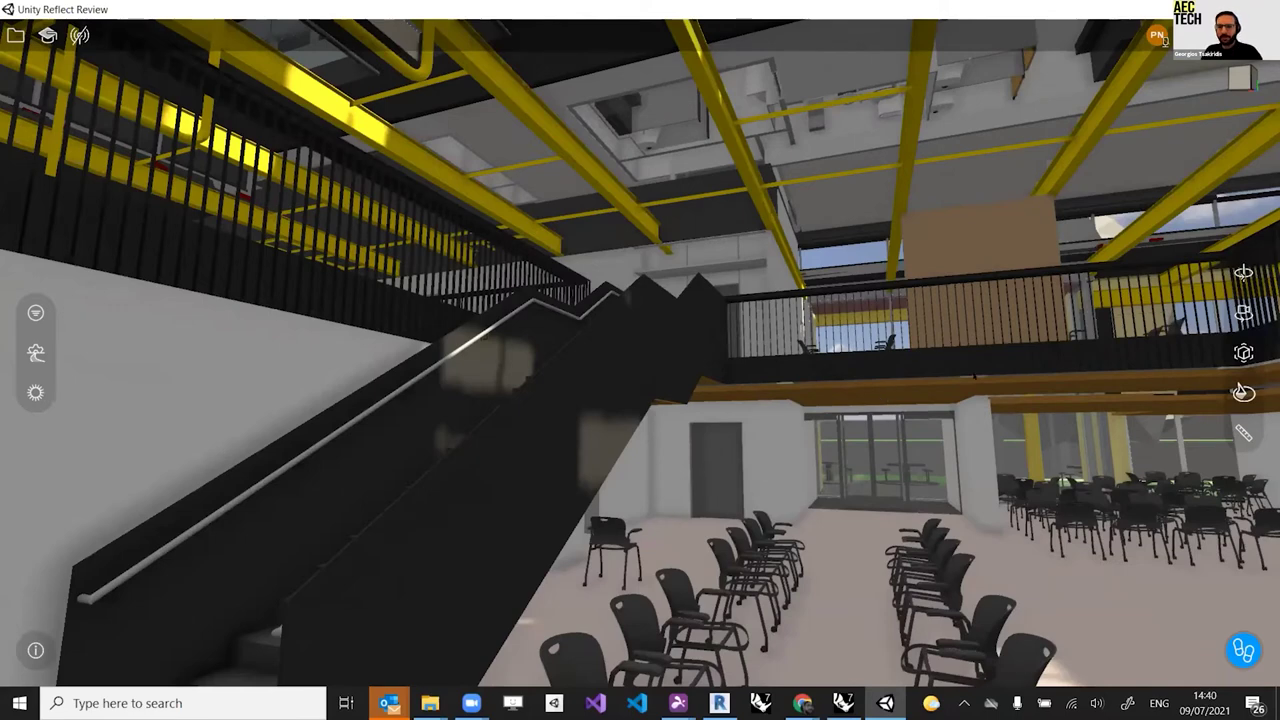
Step: Teleport through the seating area toward the glazed entrance and door wall
{"action": "left_click", "coordinate": [781, 302]}
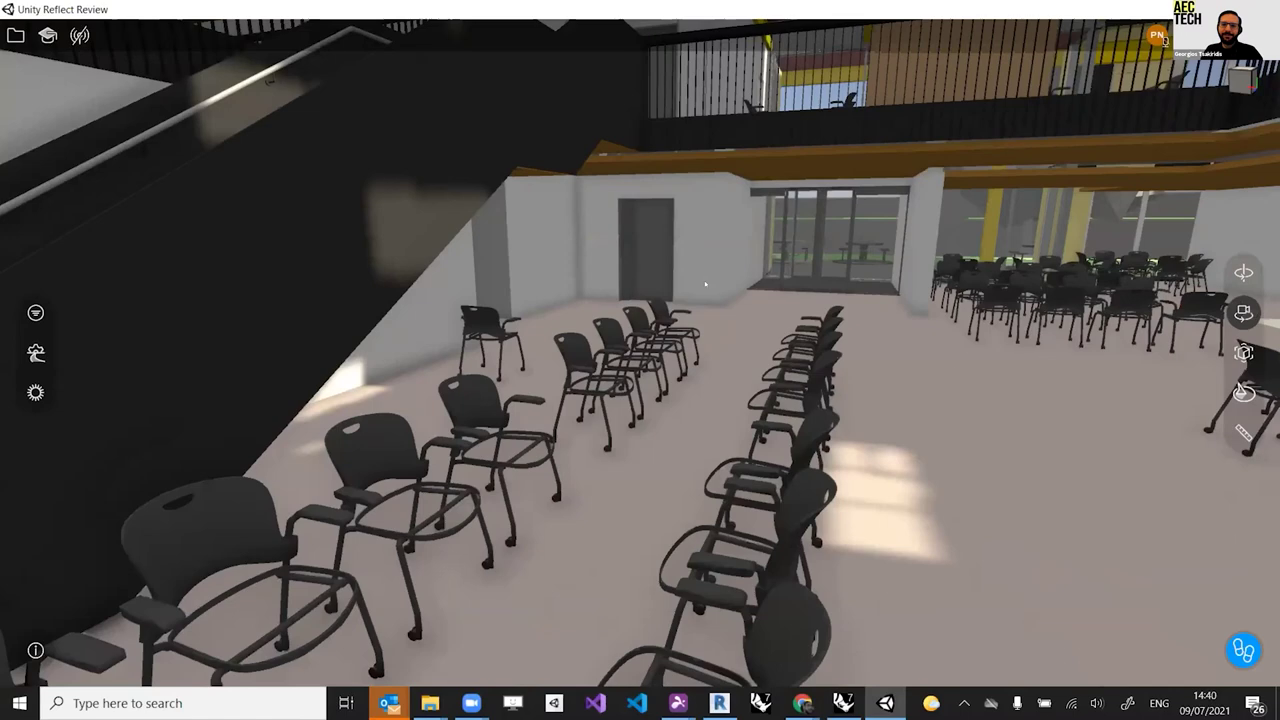
{"action": "left_click", "coordinate": [705, 285]}
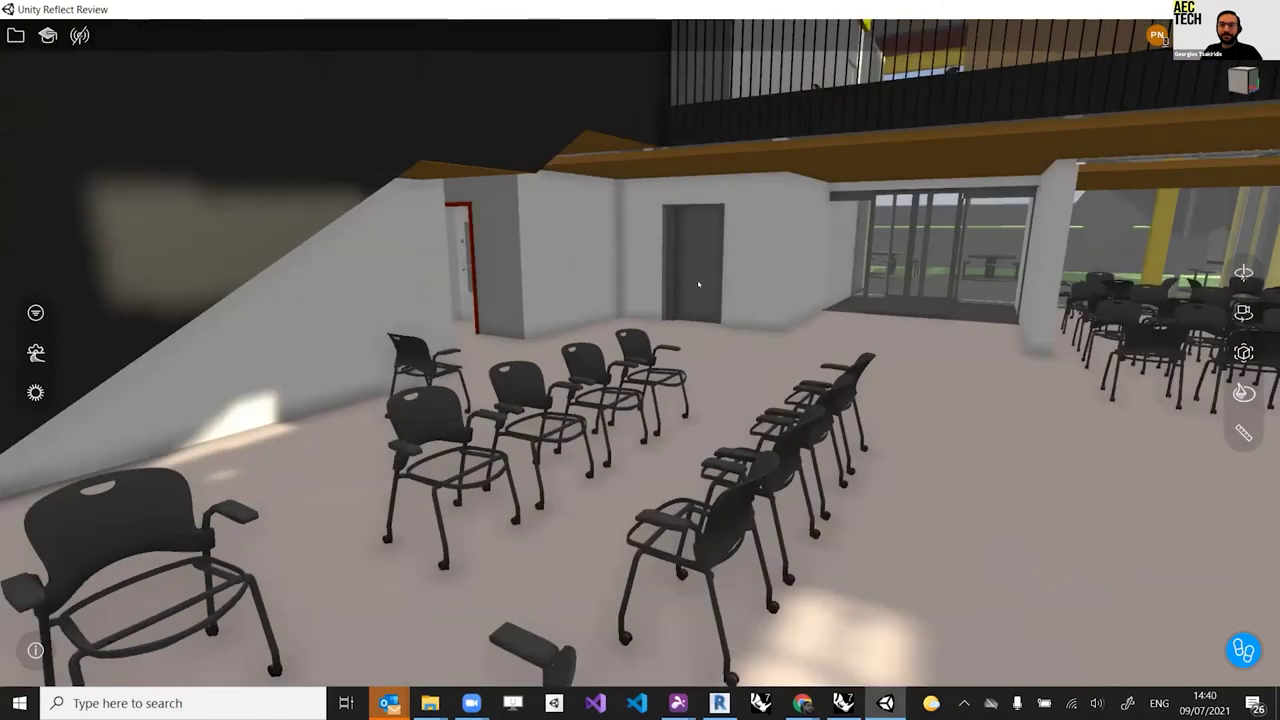
{"action": "left_click", "coordinate": [712, 272]}
{"action": "left_click", "coordinate": [717, 260]}
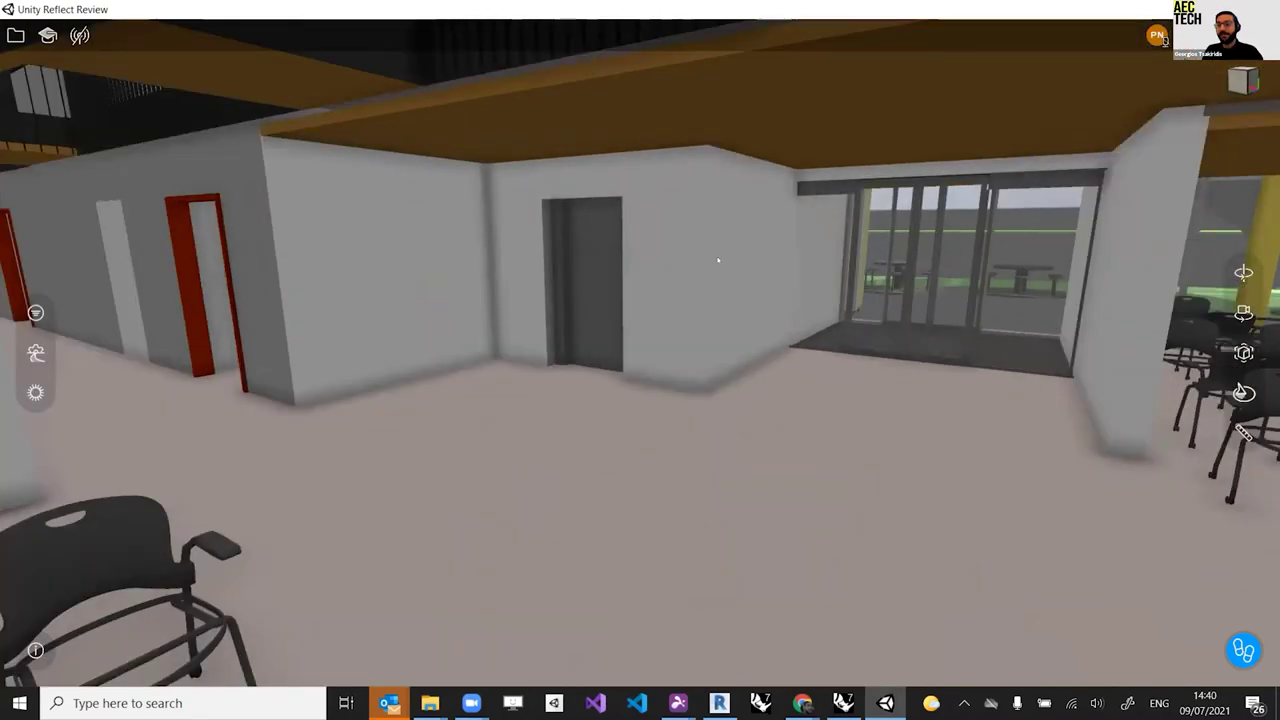
{"action": "left_click", "coordinate": [717, 260]}
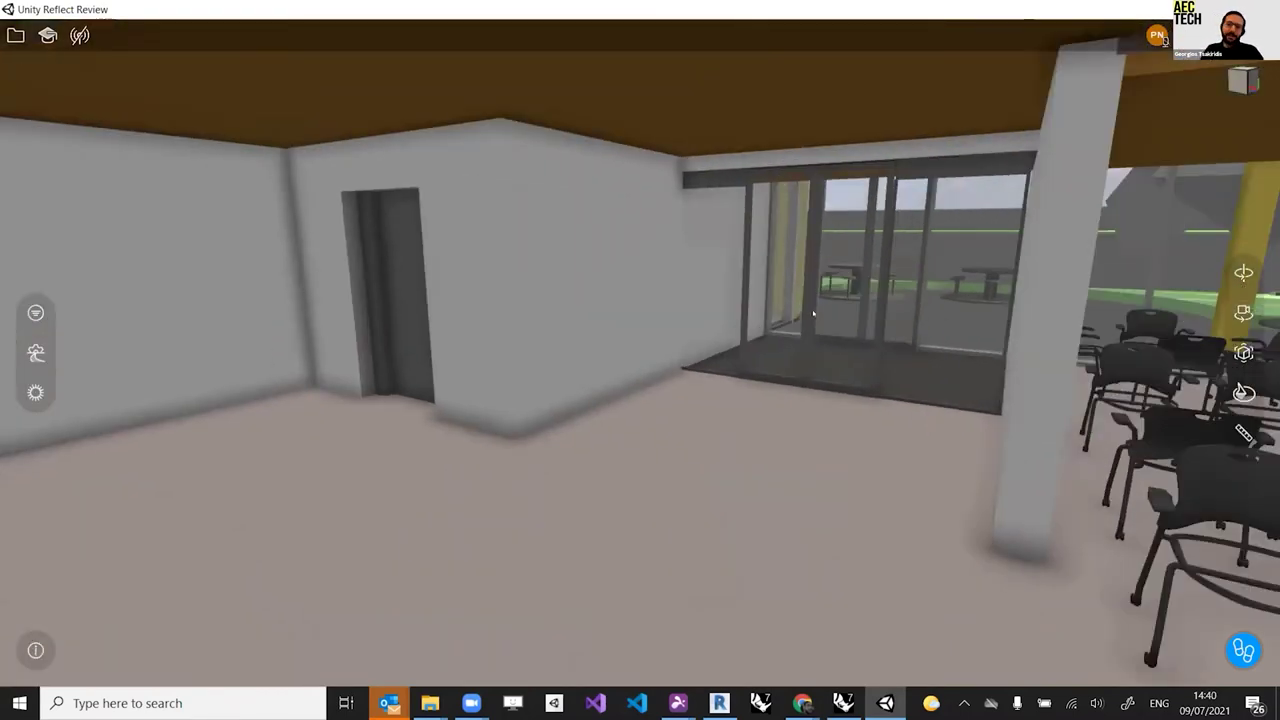
Step: Move forward, glance at the side wall, then turn back toward the main hall
{"action": "scroll", "coordinate": [813, 302], "scroll_direction": "up", "scroll_amount": 2}
{"action": "scroll", "coordinate": [813, 302], "scroll_direction": "up", "scroll_amount": 2}
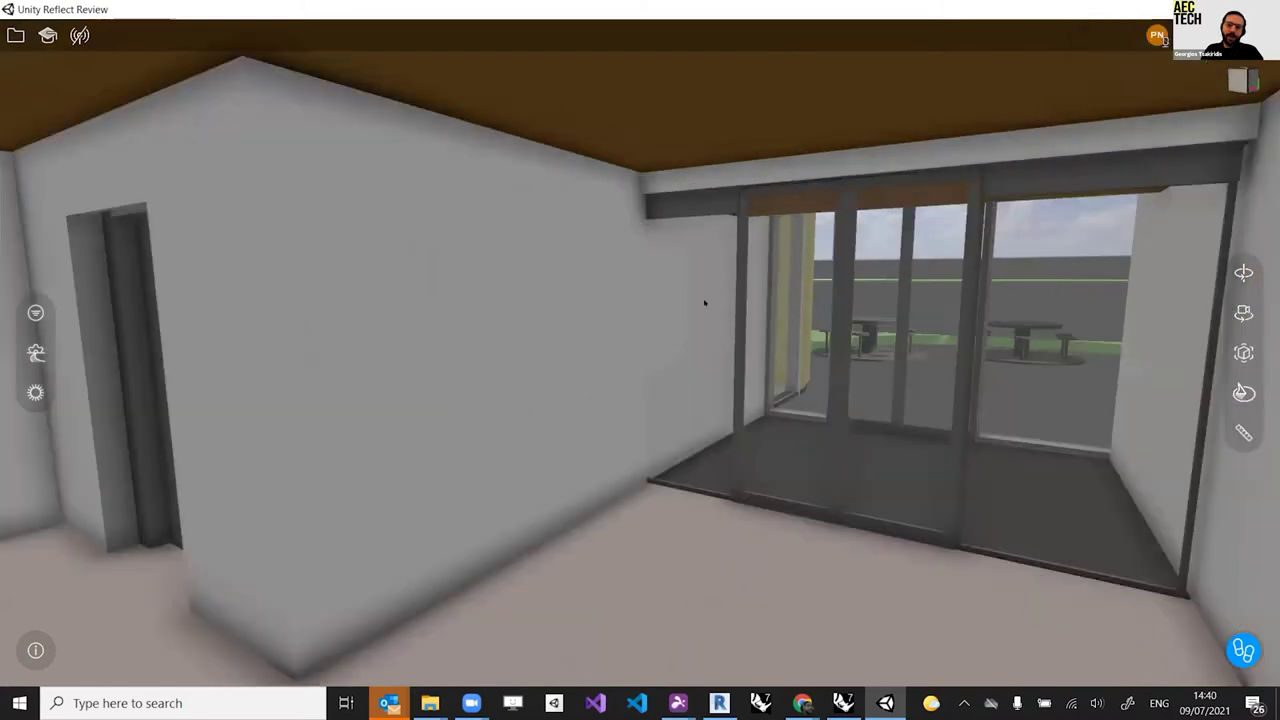
{"action": "left_click_drag", "start_coordinate": [704, 302], "coordinate": [504, 326]}
{"action": "left_click_drag", "start_coordinate": [388, 314], "coordinate": [406, 312]}
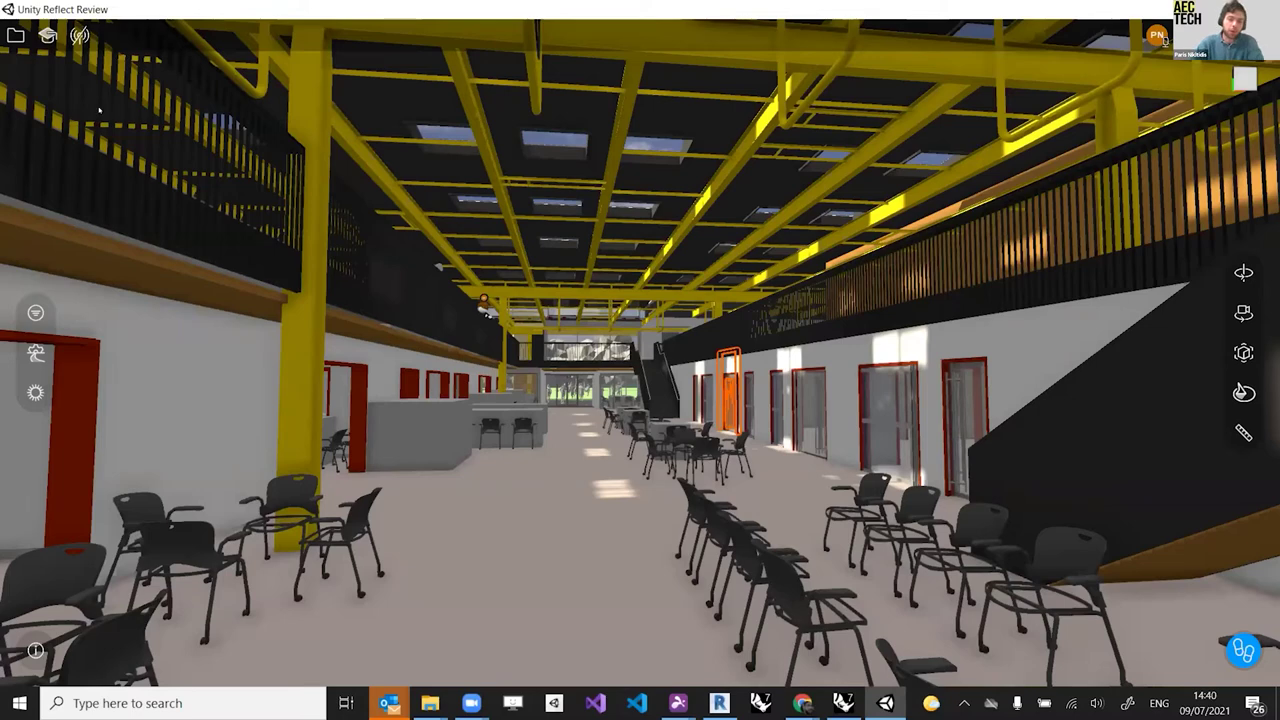
Step: Check the projects list, turn on Revit model syncing, then return to the Review walkthrough
{"action": "left_click", "coordinate": [15, 37]}
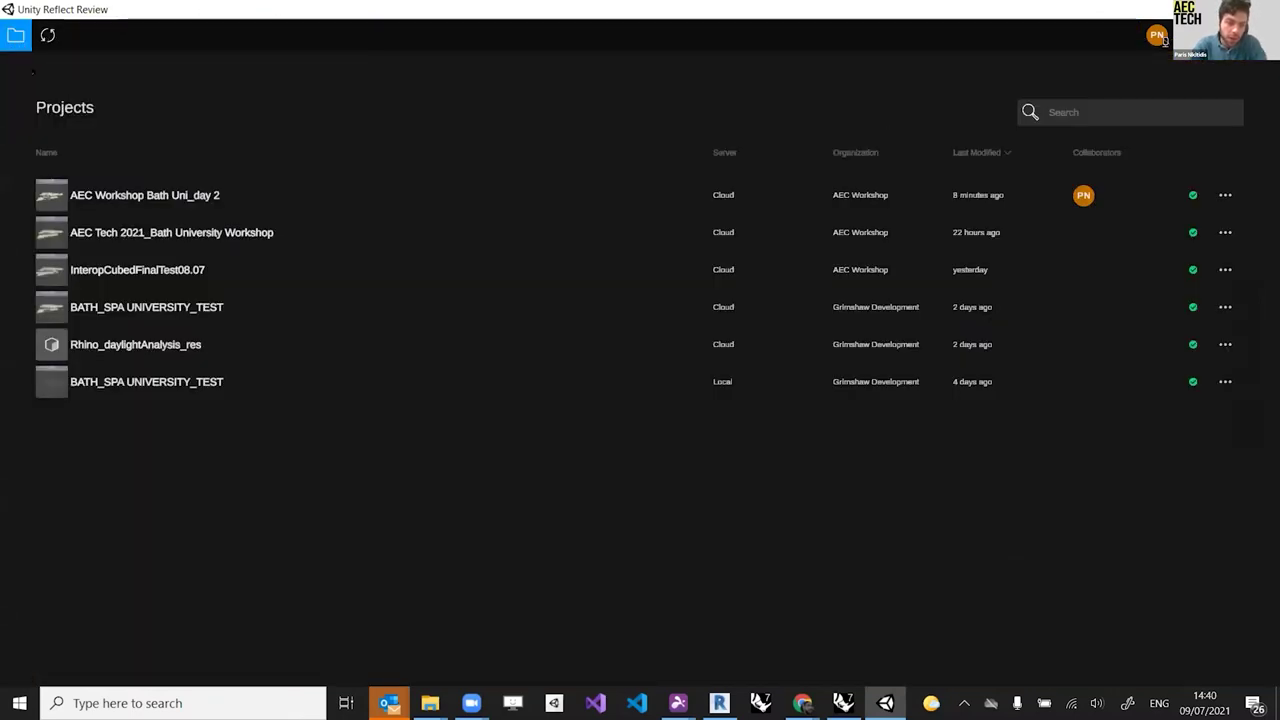
{"action": "left_click", "coordinate": [15, 37]}
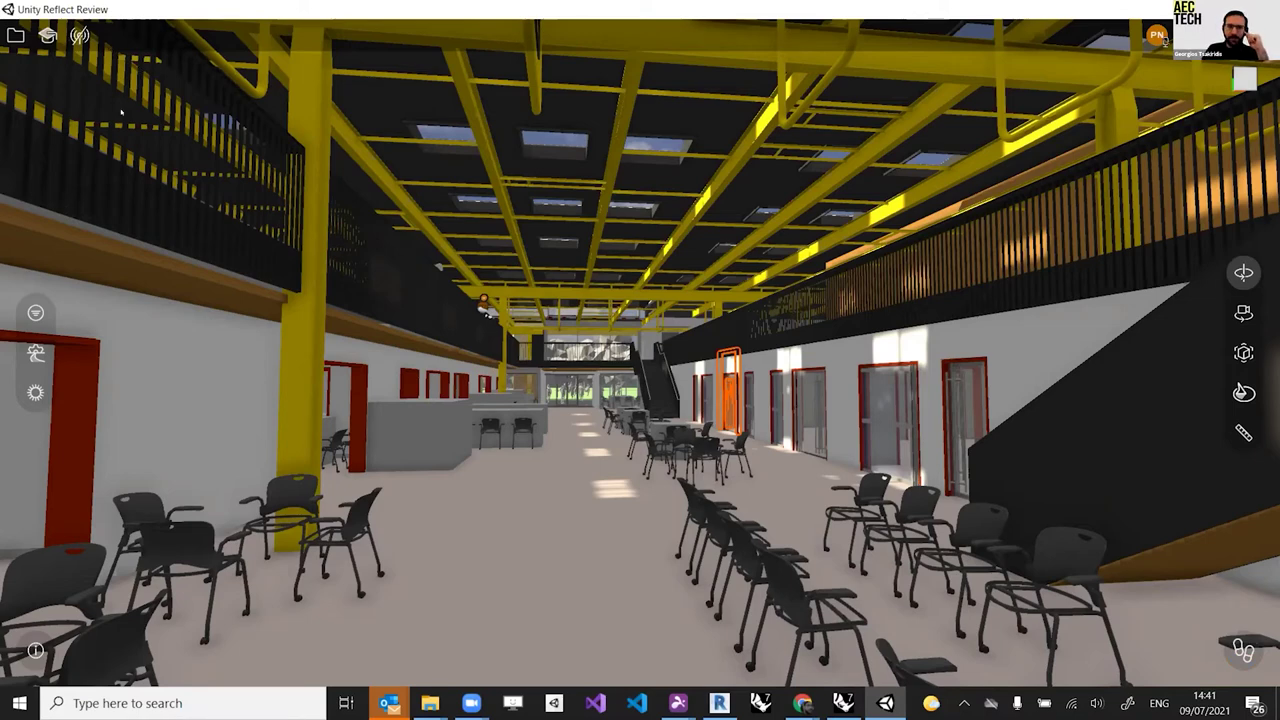
{"action": "key", "text": "alt+Tab"}
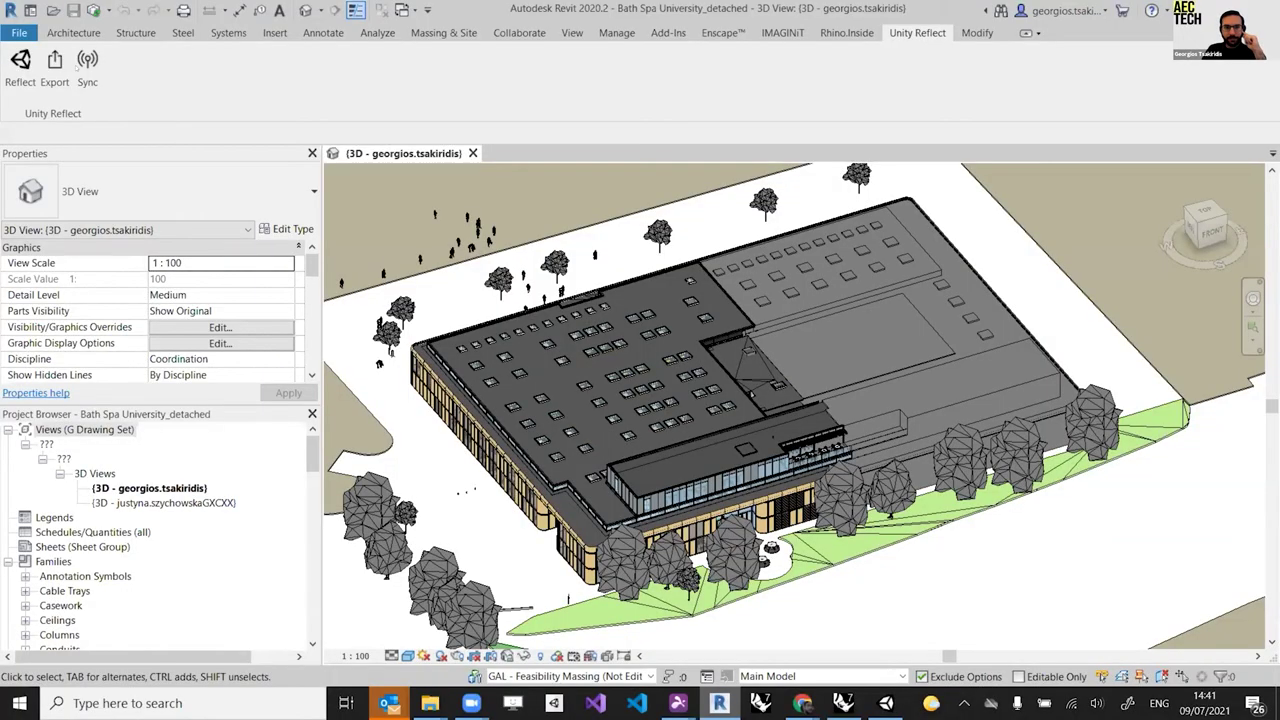
{"action": "left_click", "coordinate": [87, 70]}
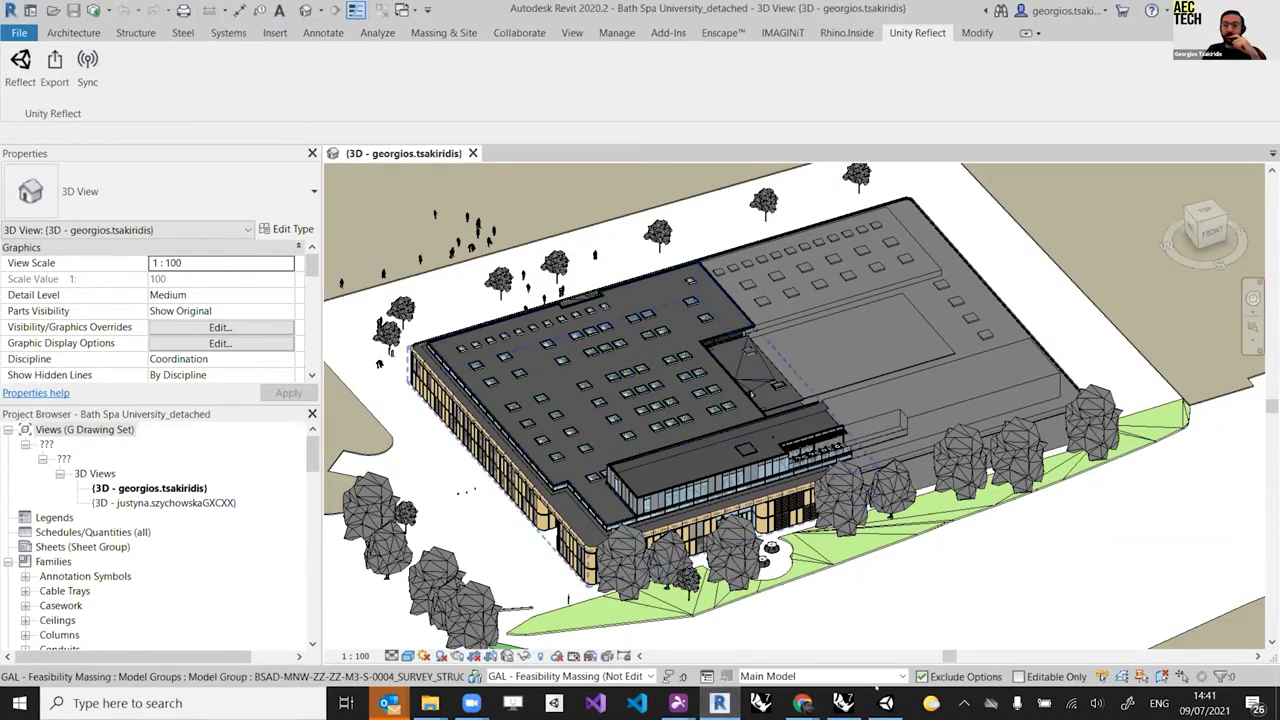
{"action": "left_click", "coordinate": [885, 703]}
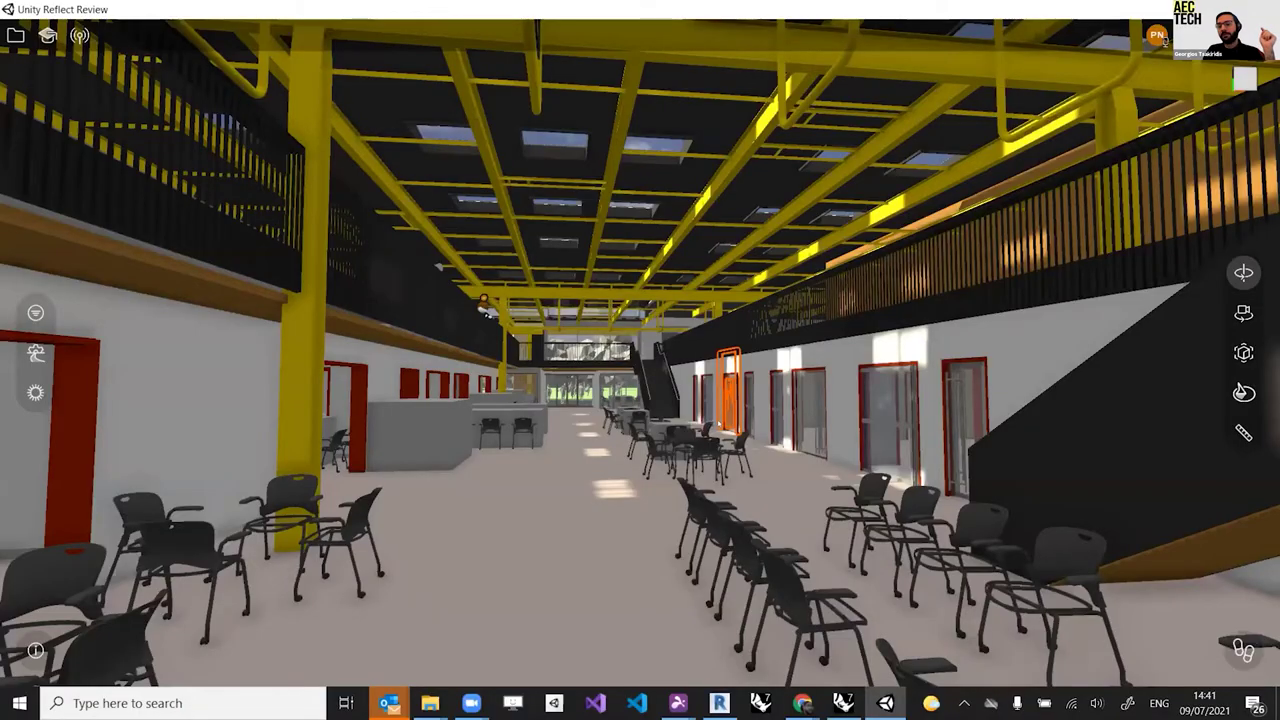
Step: Walk sideways and forward through the hall, turning to face the row of doors
{"action": "key", "text": "Right"}
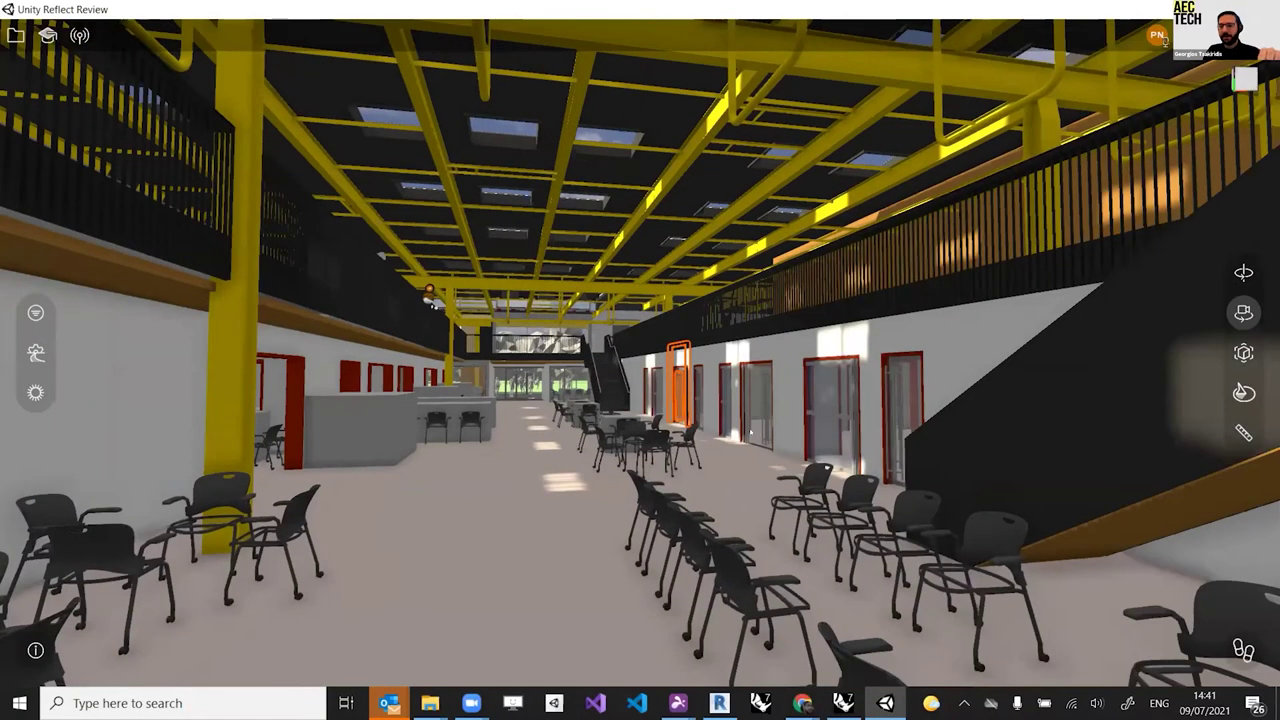
{"action": "key", "text": "Right"}
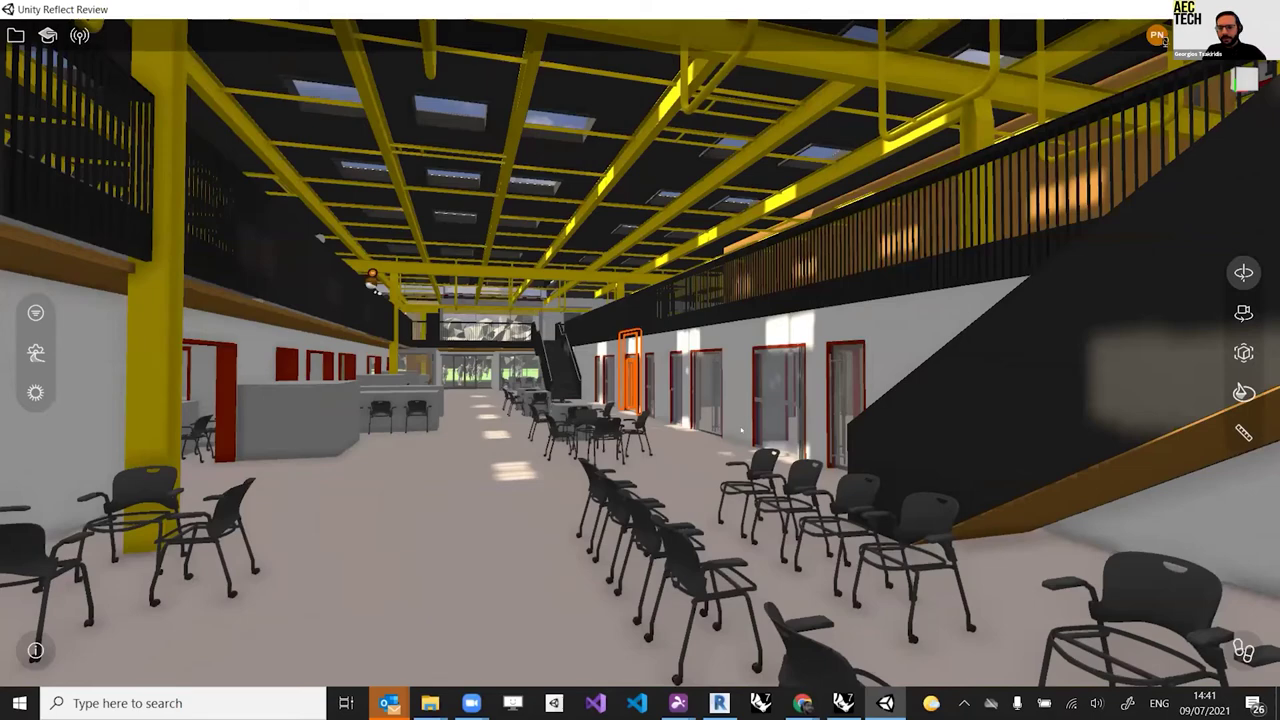
{"action": "key", "text": "Right"}
{"action": "key", "text": "Right"}
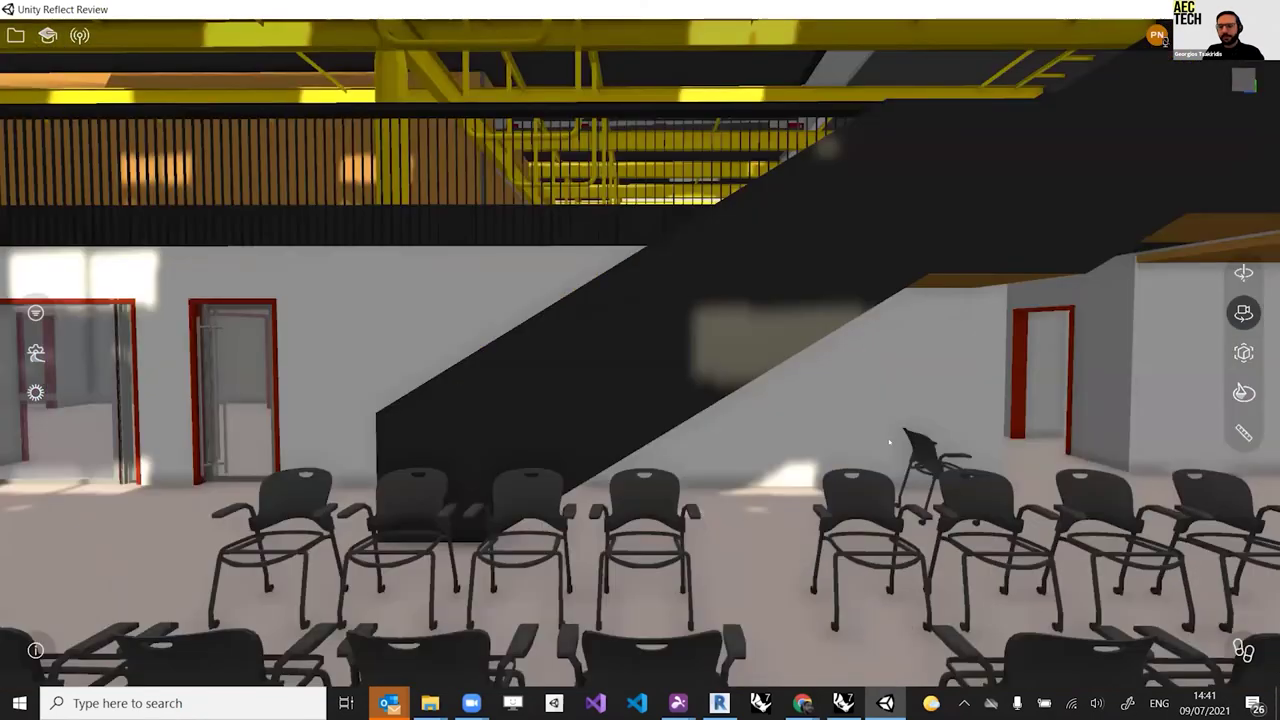
{"action": "key", "text": "Up"}
{"action": "key", "text": "Left"}
{"action": "left_click_drag", "start_coordinate": [836, 422], "coordinate": [262, 200]}
{"action": "left_click_drag", "start_coordinate": [662, 421], "coordinate": [620, 390]}
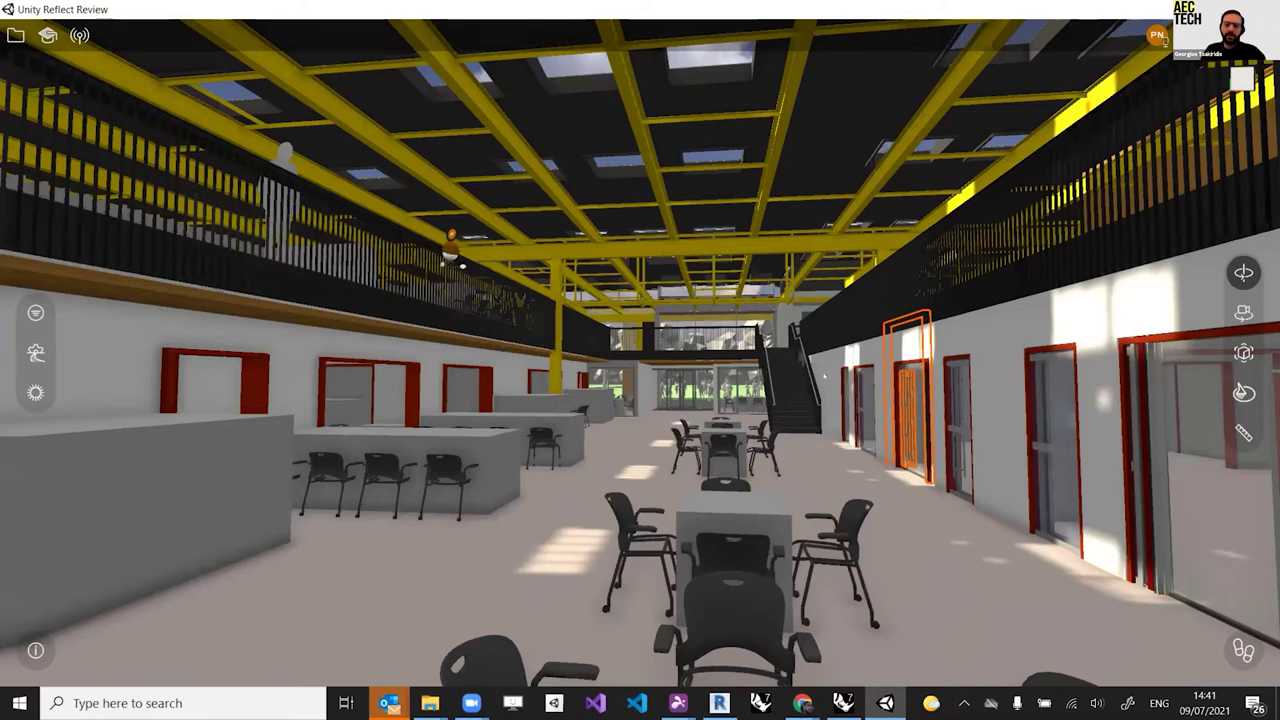
Step: Move up close to the staircase and orange-outlined door, then briefly switch to Revit and back
{"action": "scroll", "coordinate": [770, 408], "scroll_direction": "up", "scroll_amount": 3}
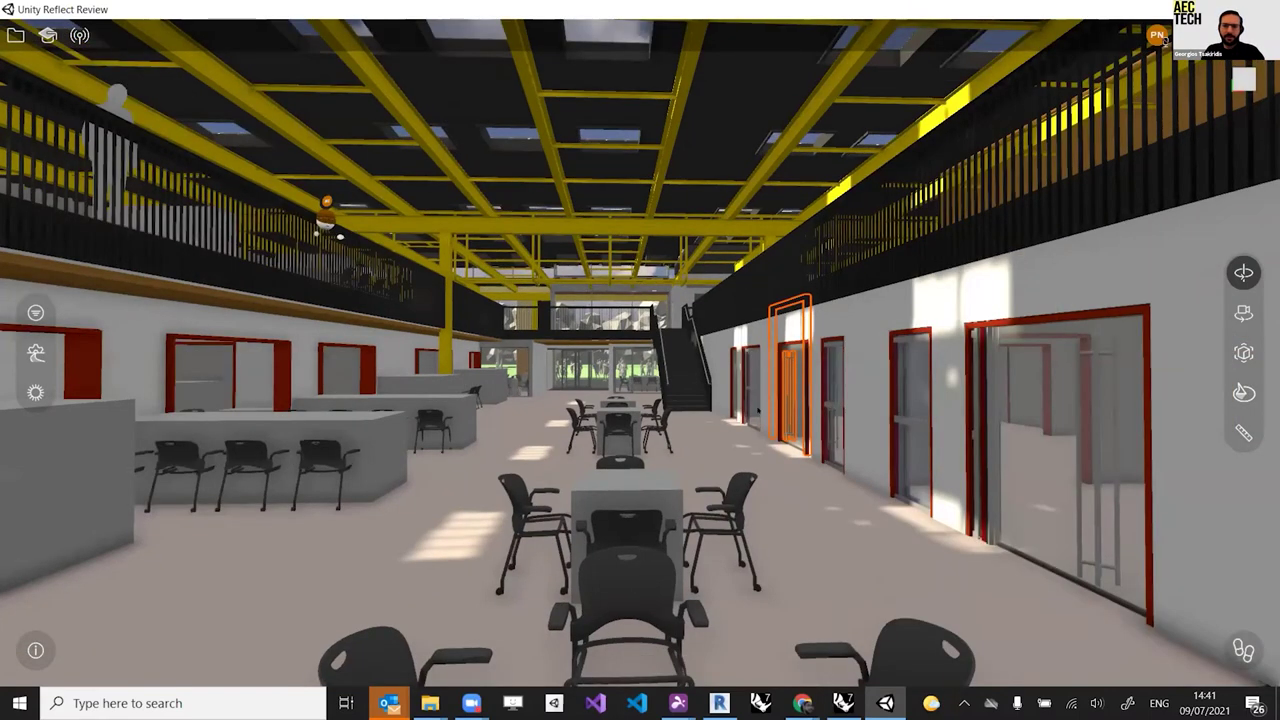
{"action": "key", "text": "d"}
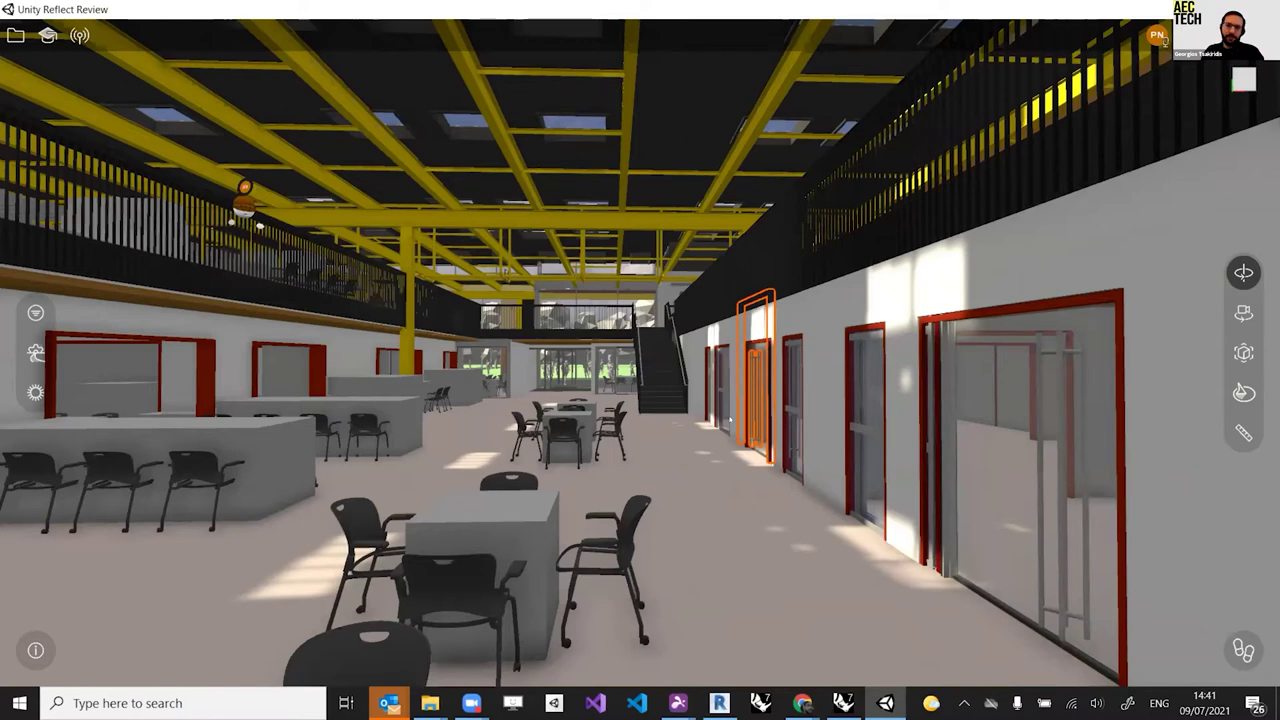
{"action": "scroll", "coordinate": [640, 360], "scroll_direction": "up", "scroll_amount": 1}
{"action": "scroll", "coordinate": [640, 360], "scroll_direction": "up", "scroll_amount": 1}
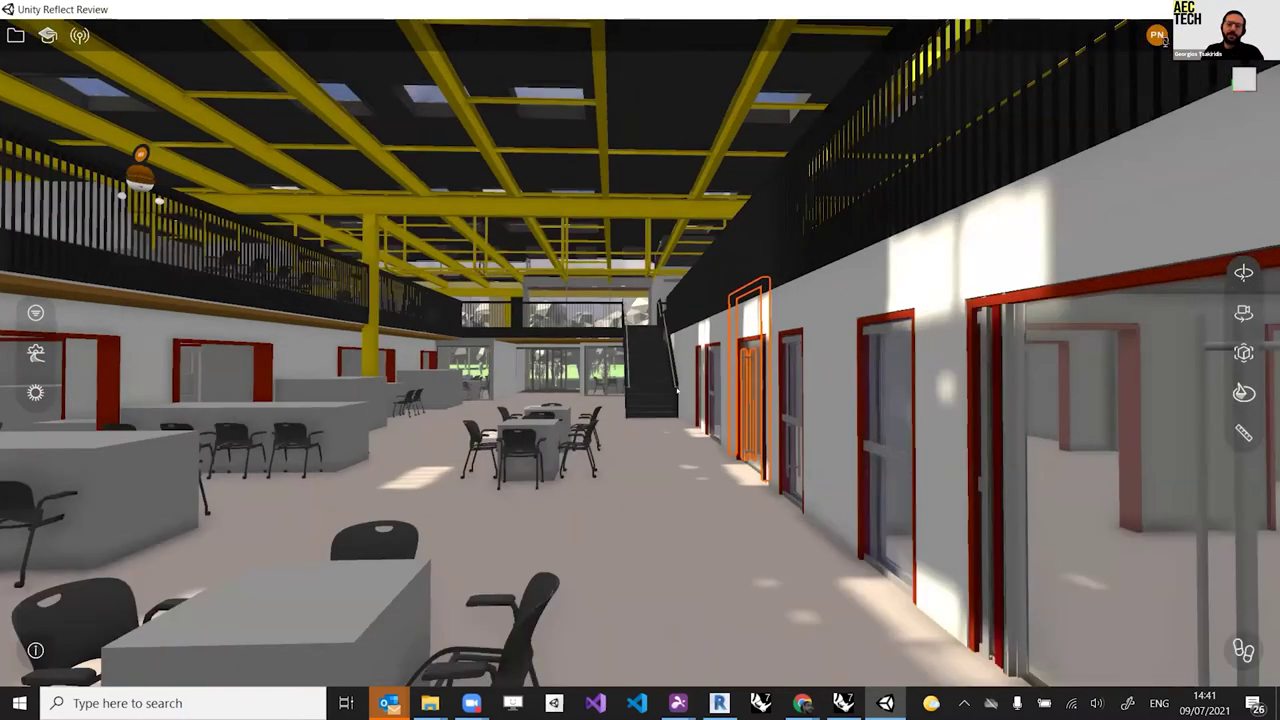
{"action": "scroll", "coordinate": [677, 391], "scroll_direction": "up", "scroll_amount": 1}
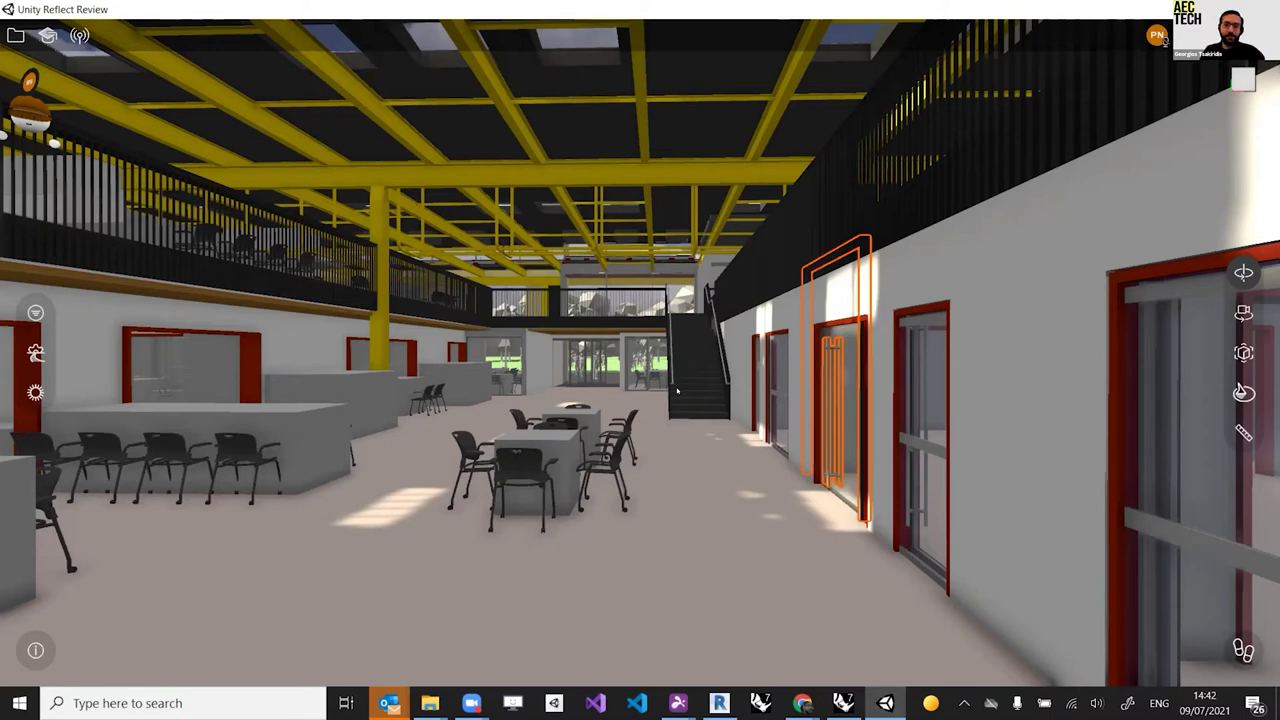
{"action": "scroll", "coordinate": [677, 391], "scroll_direction": "up", "scroll_amount": 2}
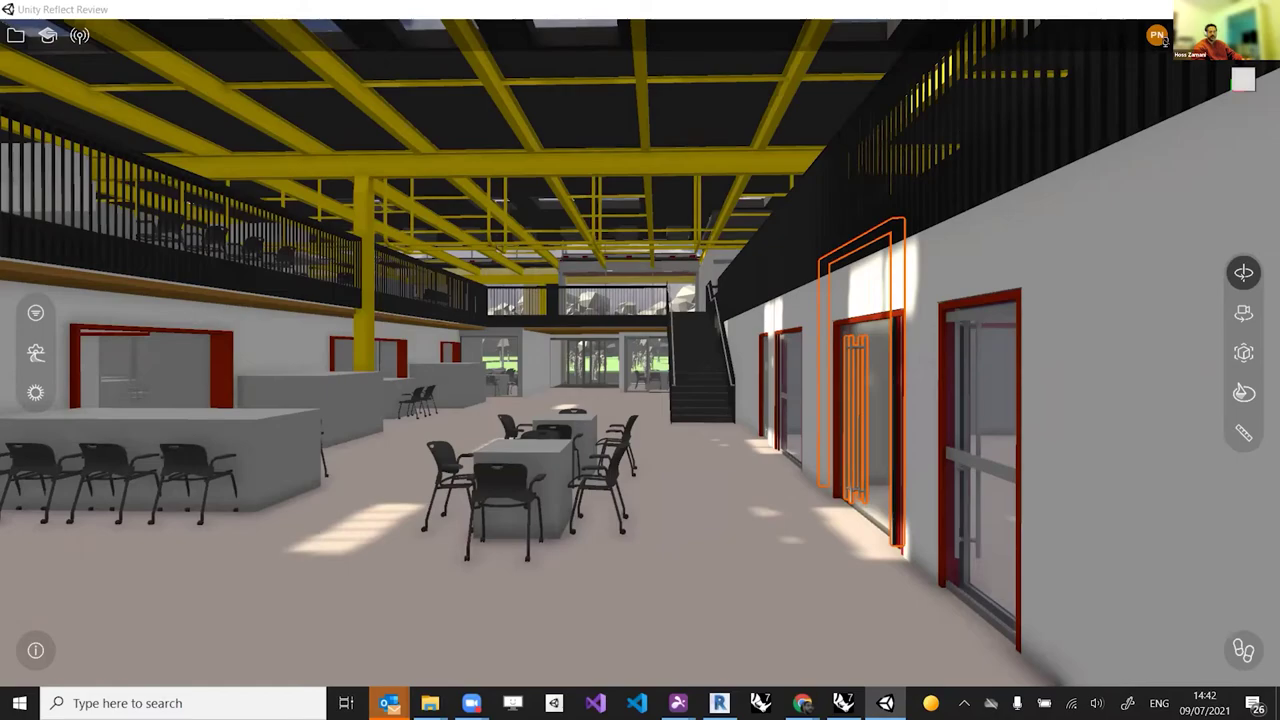
{"action": "key", "text": "alt+Tab"}
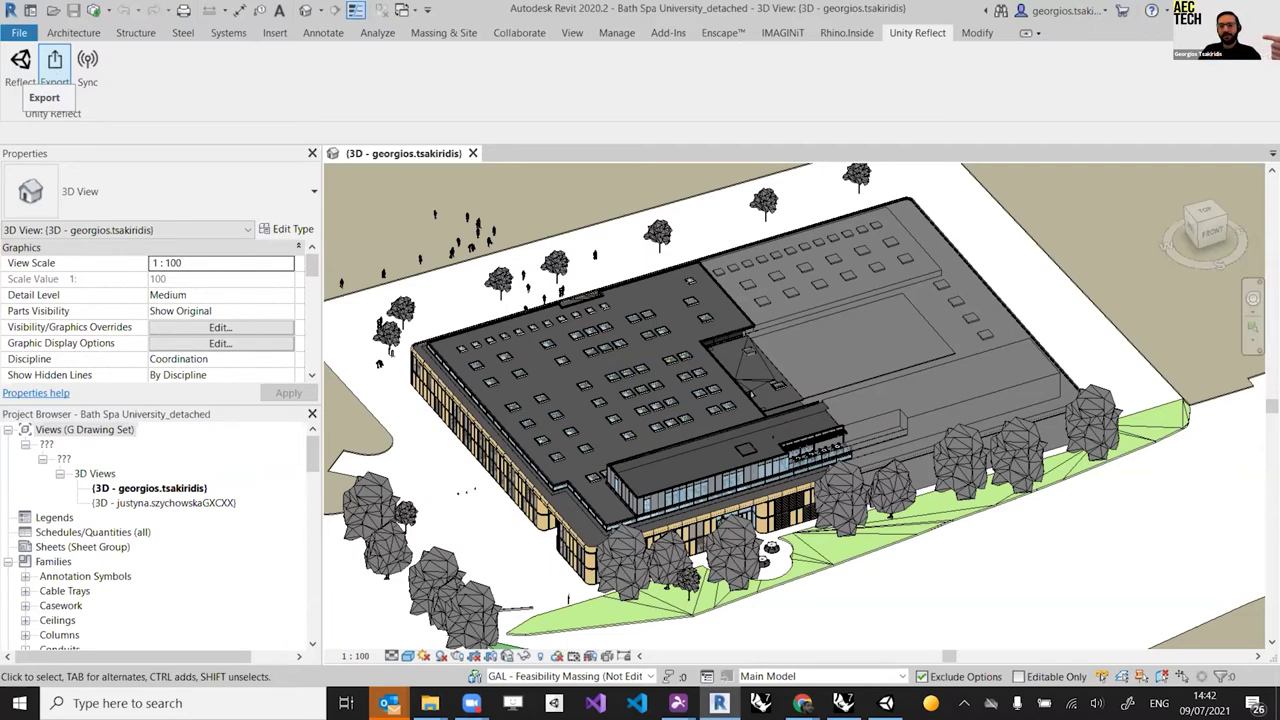
{"action": "left_click", "coordinate": [55, 62]}
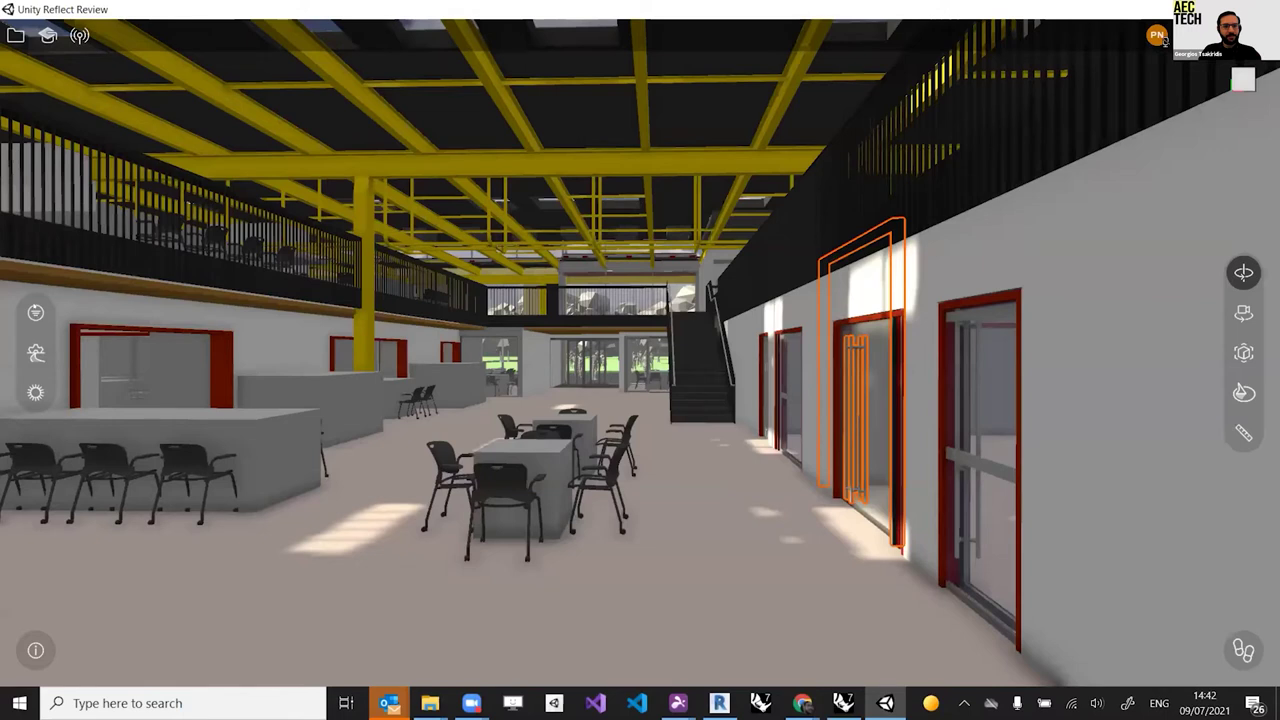
Step: Open the Filters panel to show the model's Category list
{"action": "left_click", "coordinate": [35, 312]}
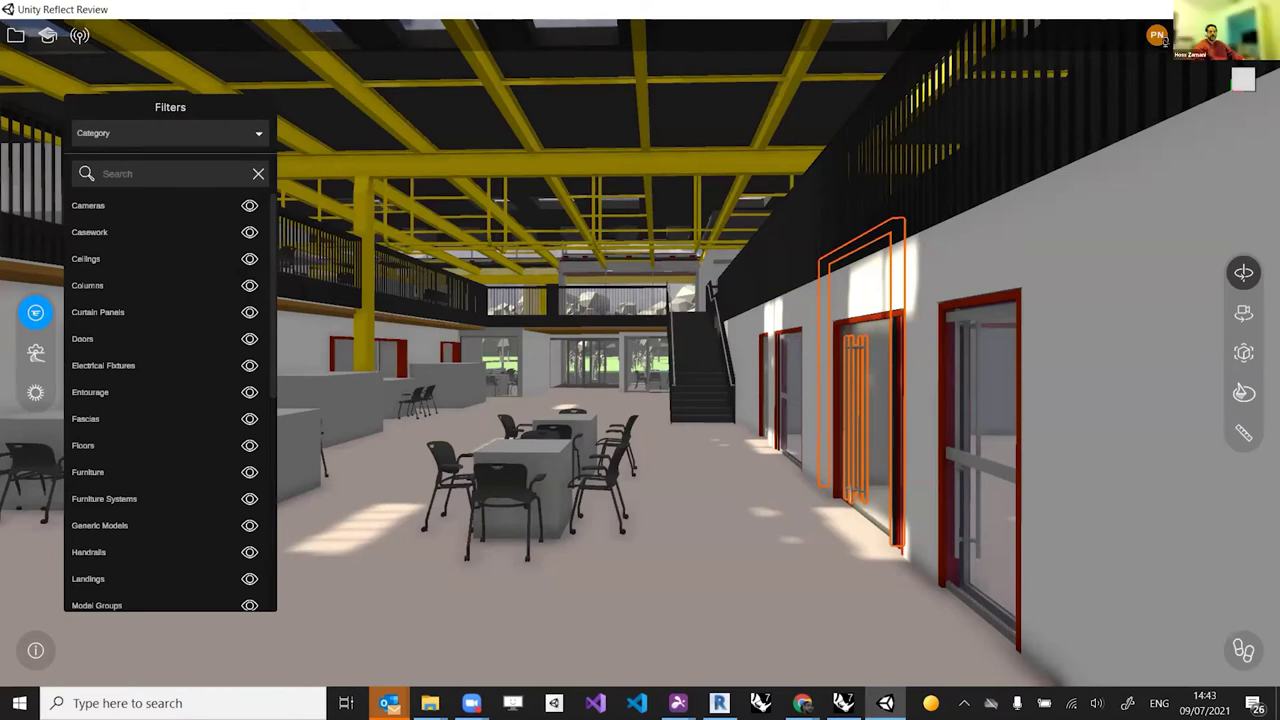
Step: Close the Filters panel, leaving every category visible in the hall
{"action": "left_click", "coordinate": [35, 312]}
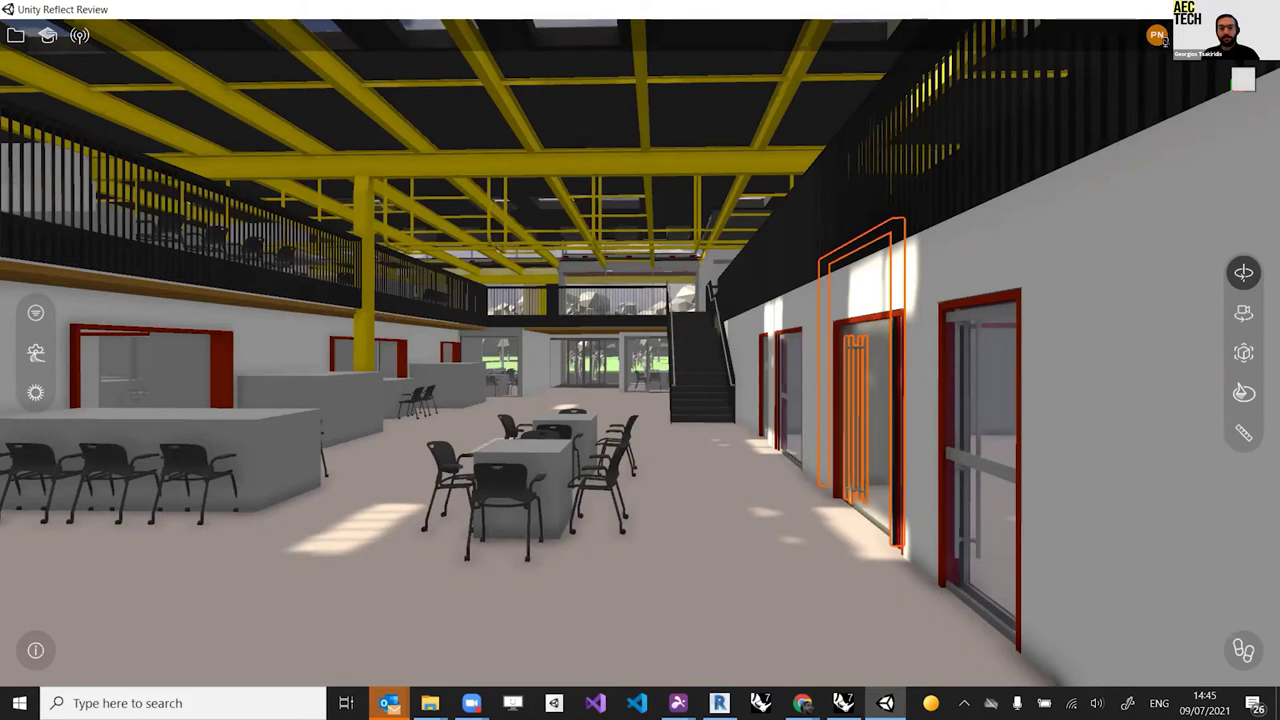
Step: Briefly bring up the meeting app, then open Revit's Unity Reflect export for the model
{"action": "left_click", "coordinate": [471, 703]}
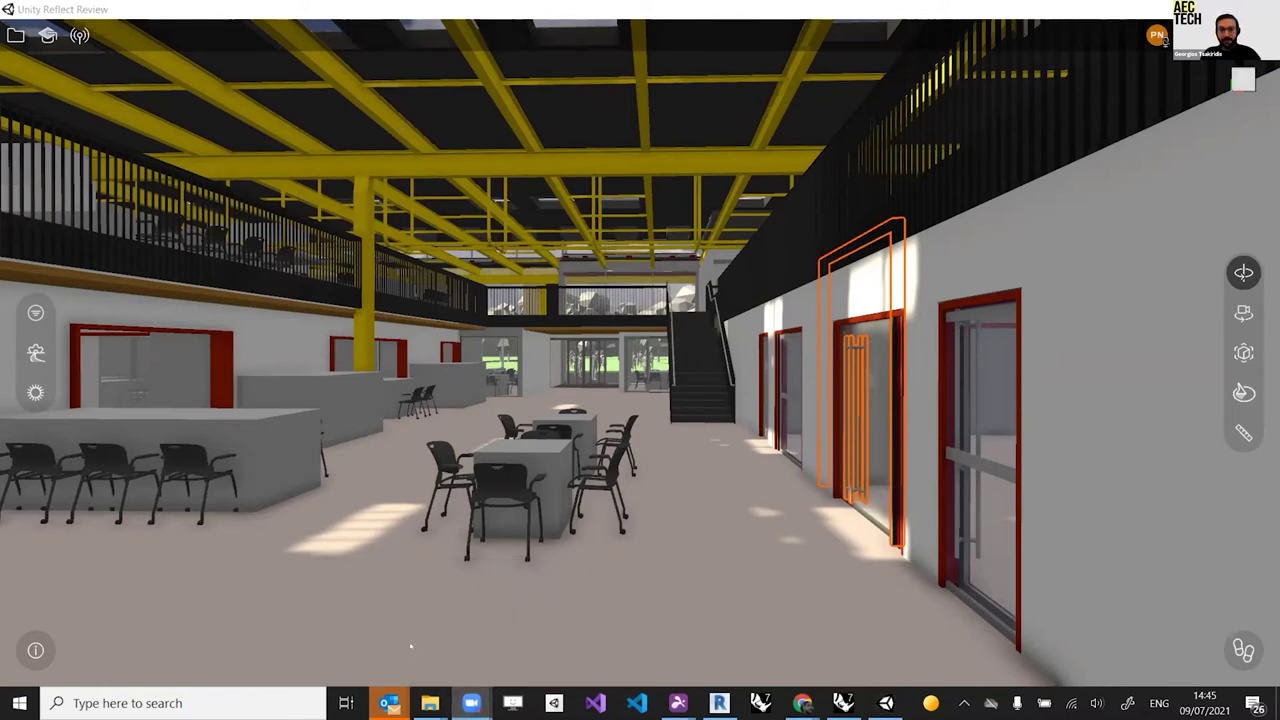
{"action": "left_click", "coordinate": [410, 647]}
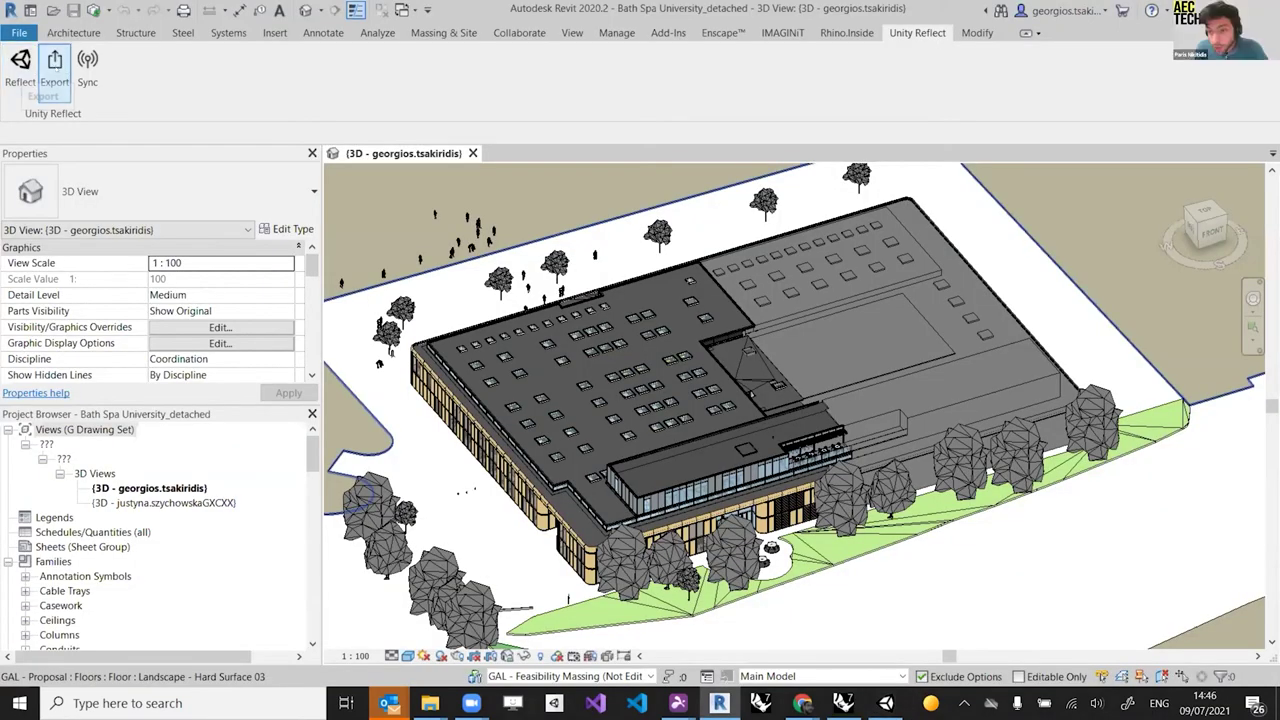
{"action": "left_click", "coordinate": [55, 68]}
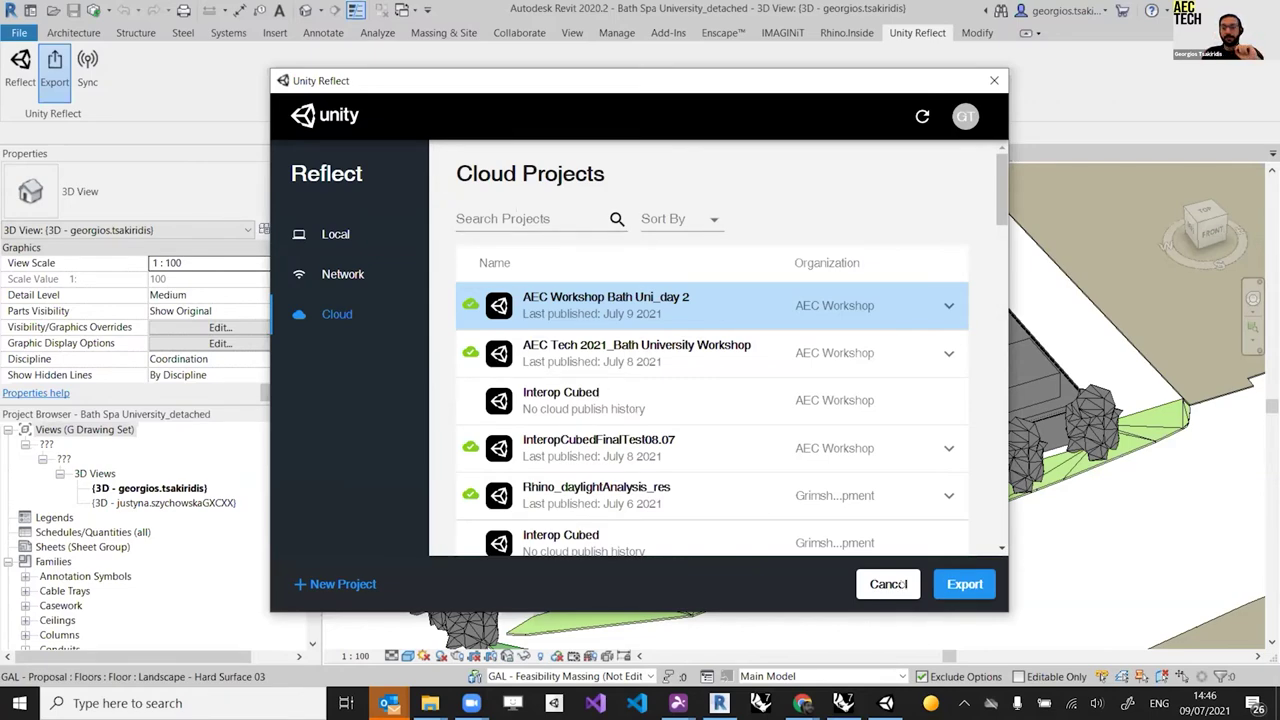
Step: Cancel the export window and expand AEC Workshop Bath Uni_day 2 to show its cloud copy
{"action": "left_click", "coordinate": [888, 584]}
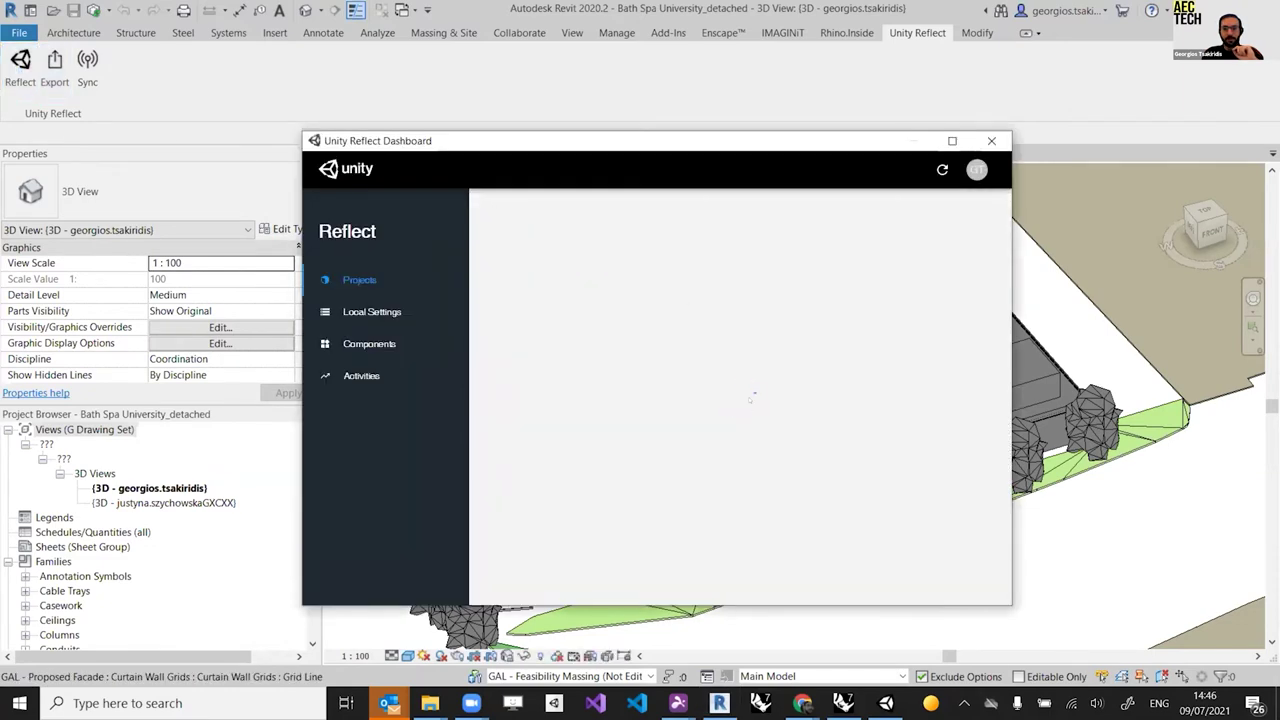
{"action": "left_click", "coordinate": [960, 370]}
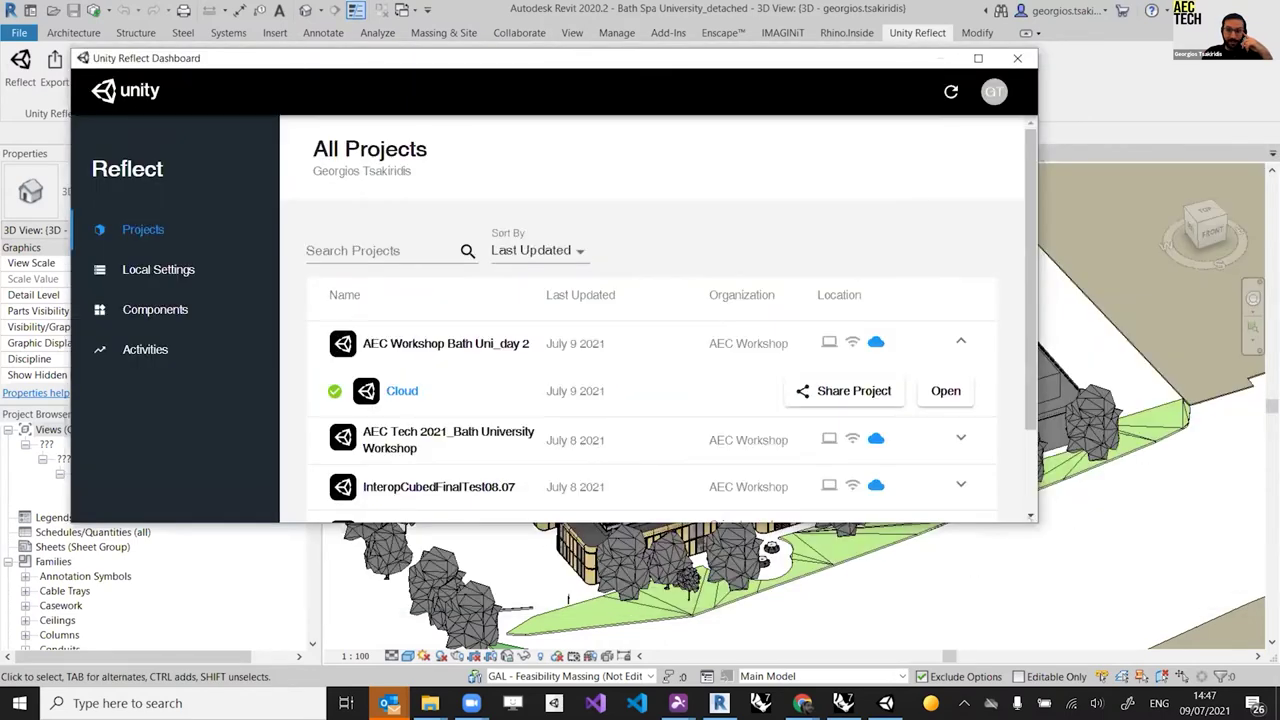
Step: Enlarge and widen the Dashboard window to show more of the project list
{"action": "left_click_drag", "start_coordinate": [1037, 521], "coordinate": [1115, 605]}
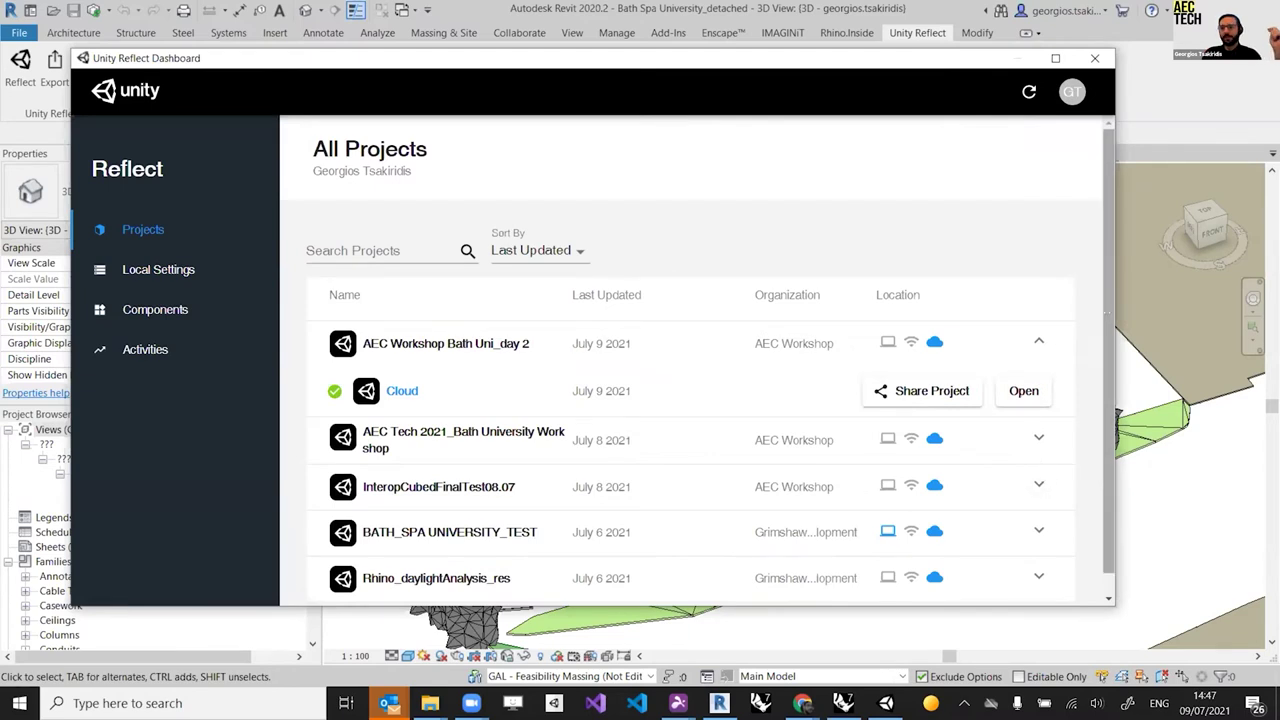
{"action": "left_click_drag", "start_coordinate": [1113, 313], "coordinate": [1225, 323]}
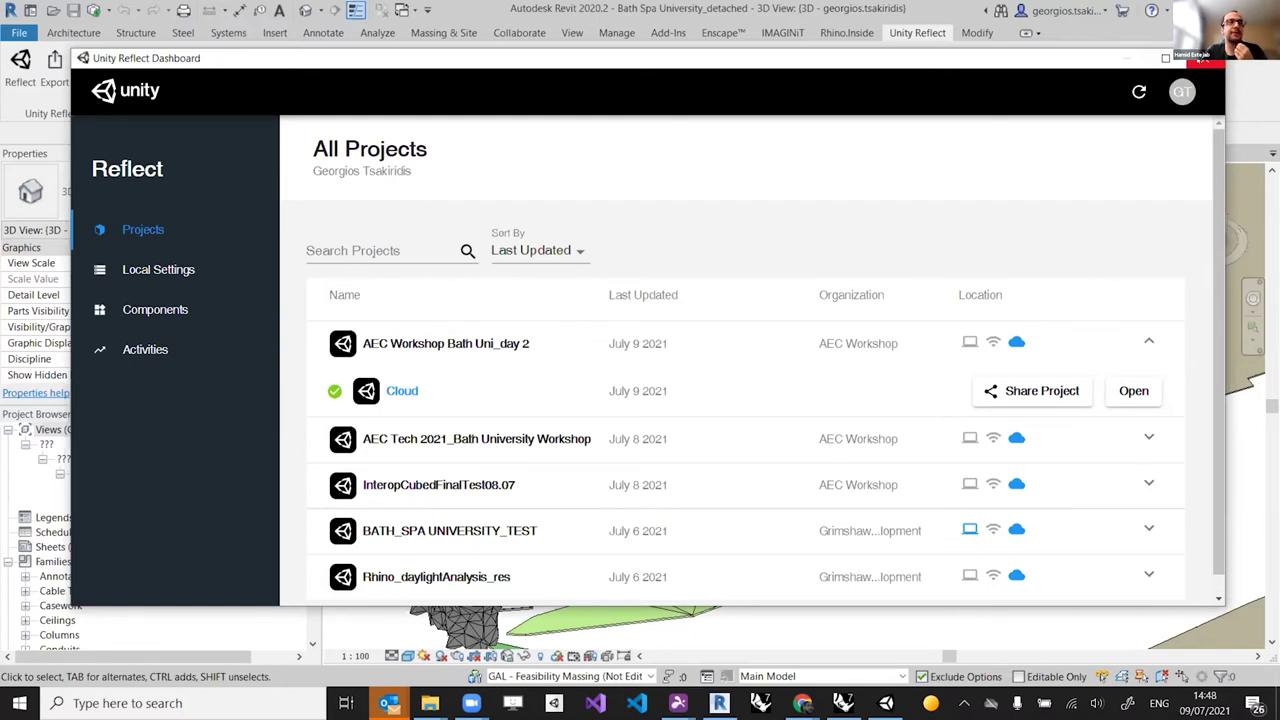
Step: Close the Dashboard and export the model to the AEC Workshop Bath Uni_day 2 cloud project
{"action": "left_click", "coordinate": [1203, 60]}
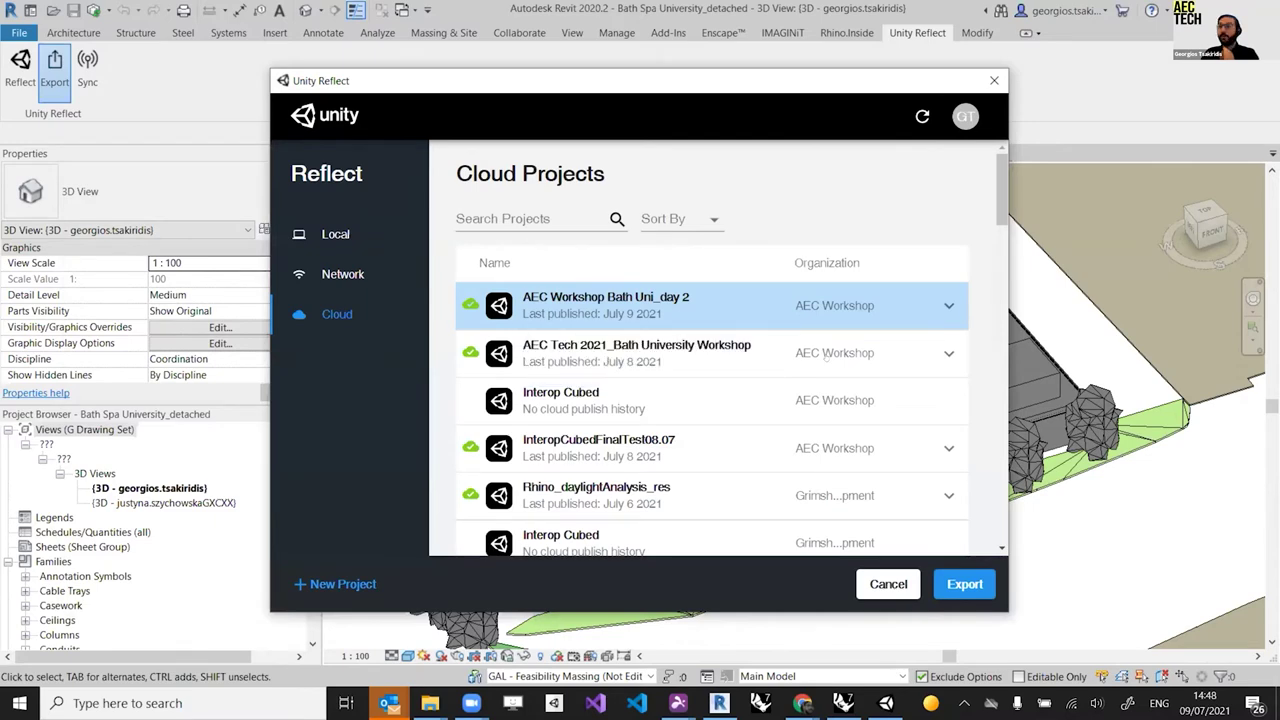
{"action": "left_click", "coordinate": [962, 582]}
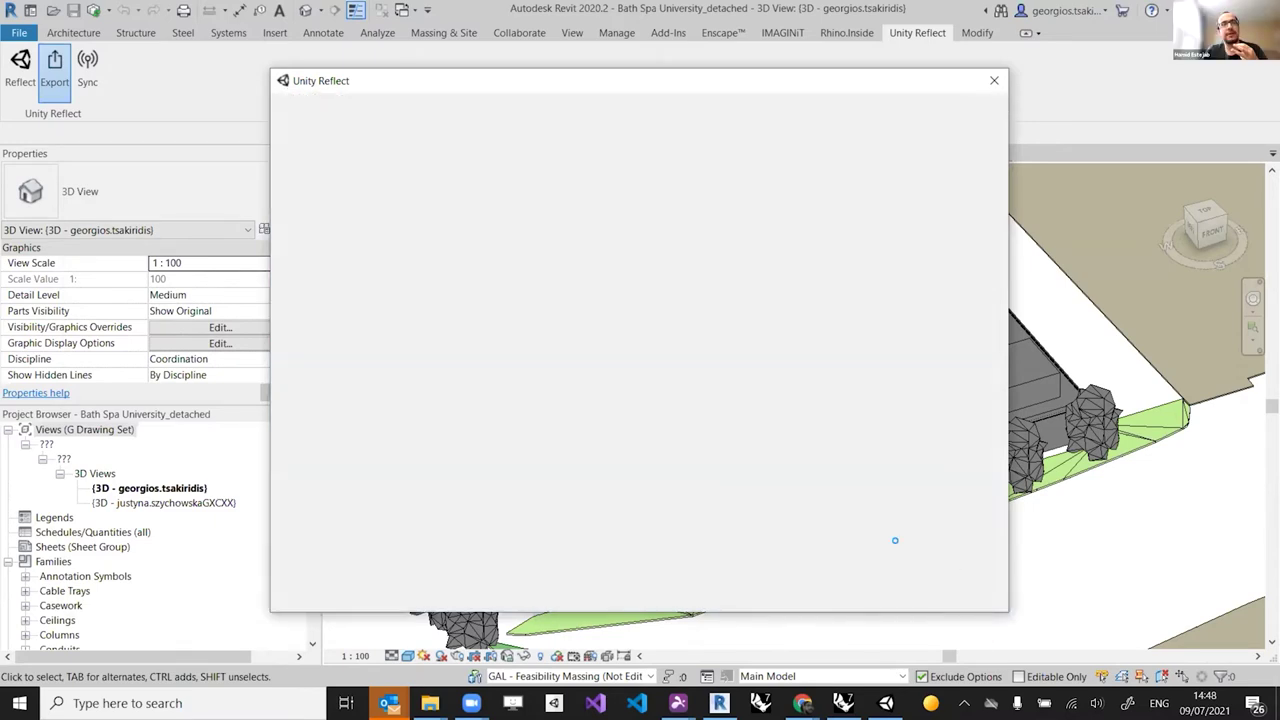
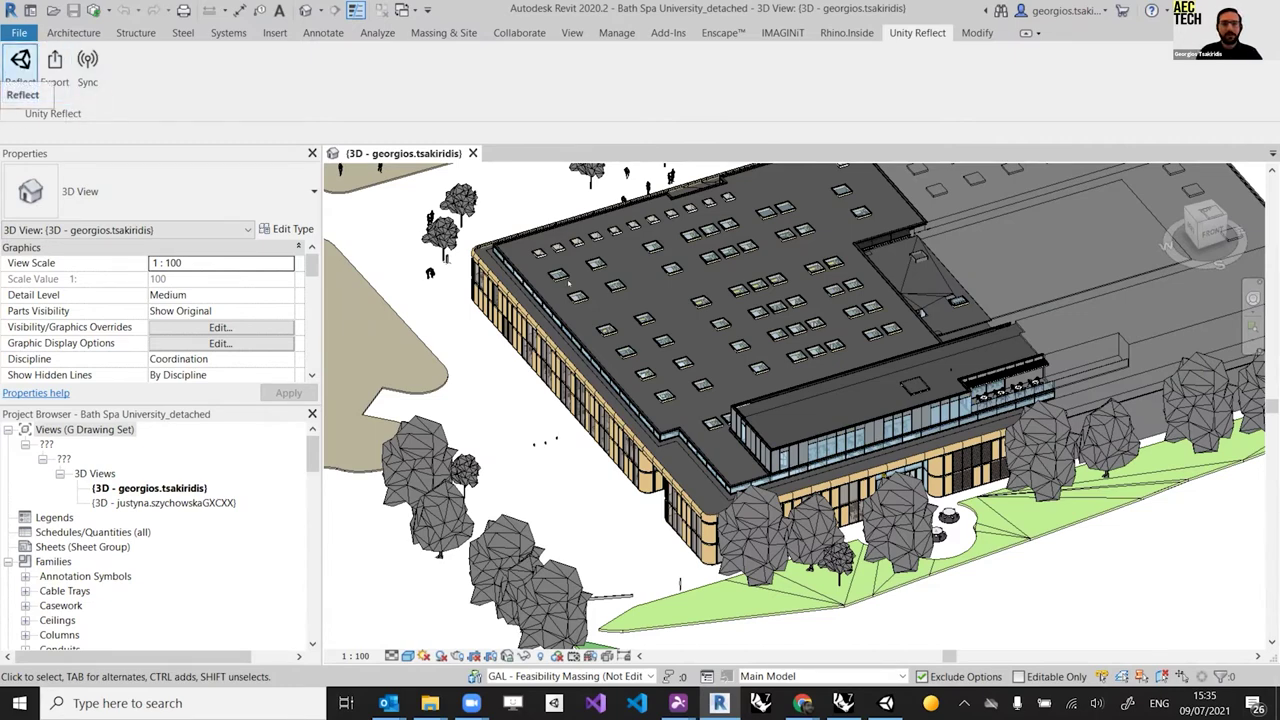
Step: Send the Bath Spa University Revit model to Unity Reflect Review for live review
{"action": "left_click", "coordinate": [14, 64]}
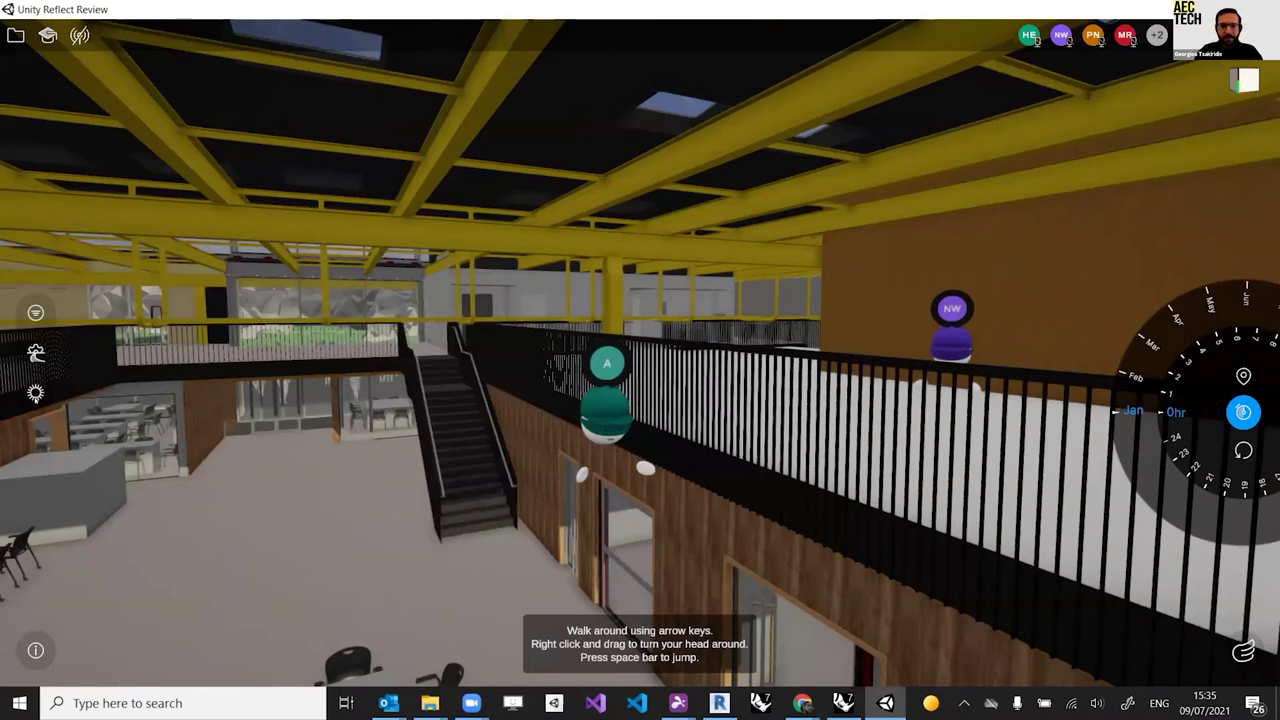
Step: Close Sun Study, read the upper and lower wall properties under All Information, then close BIM Information
{"action": "left_click", "coordinate": [35, 393]}
{"action": "left_click", "coordinate": [34, 393]}
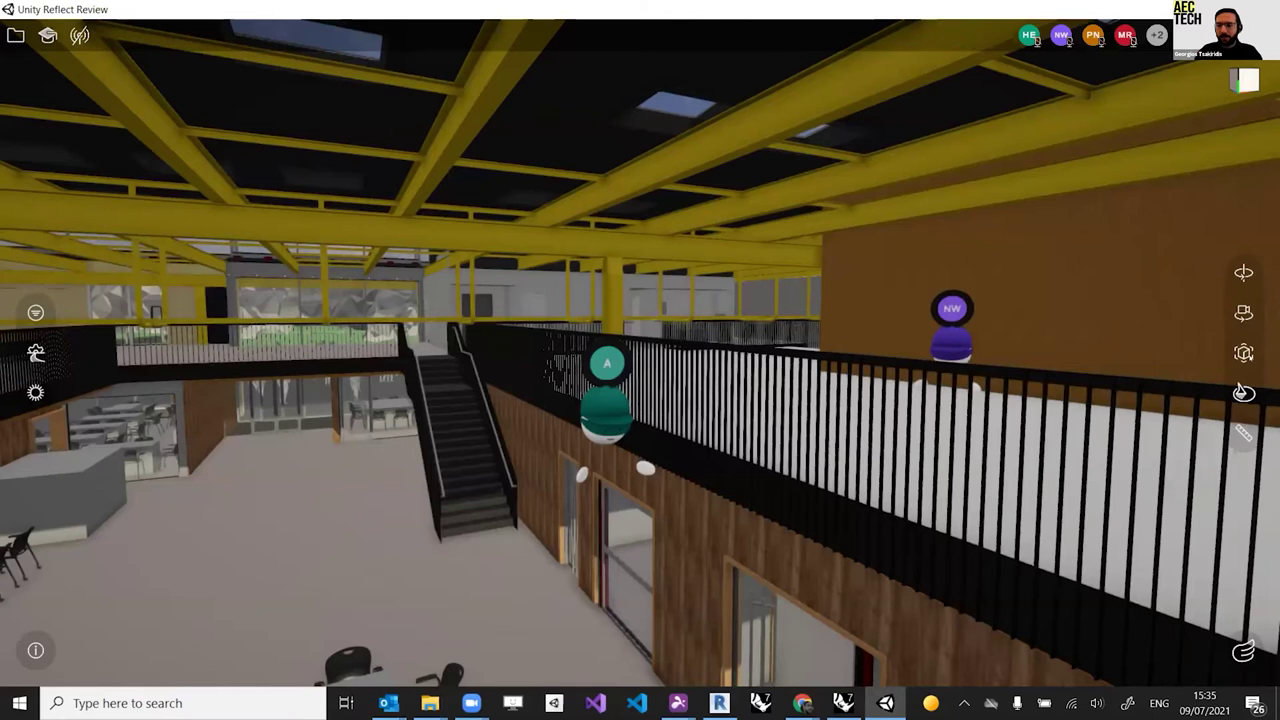
{"action": "left_click", "coordinate": [1243, 352]}
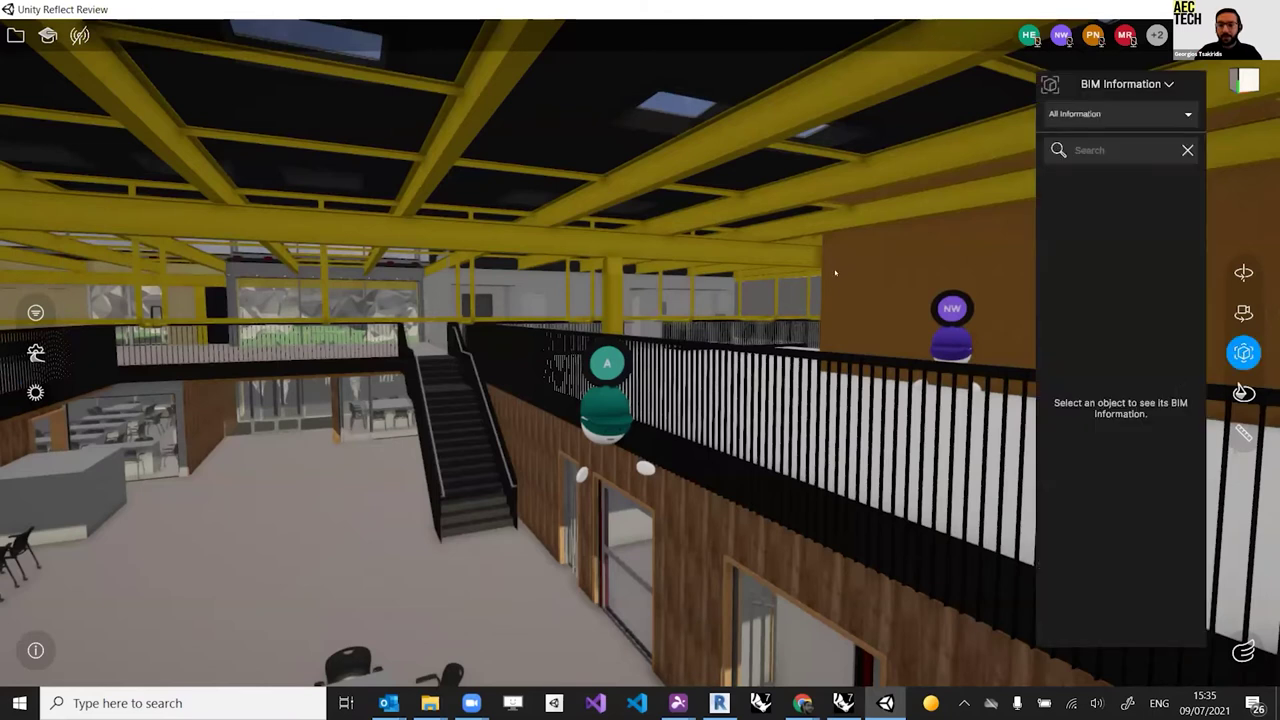
{"action": "left_click", "coordinate": [832, 291]}
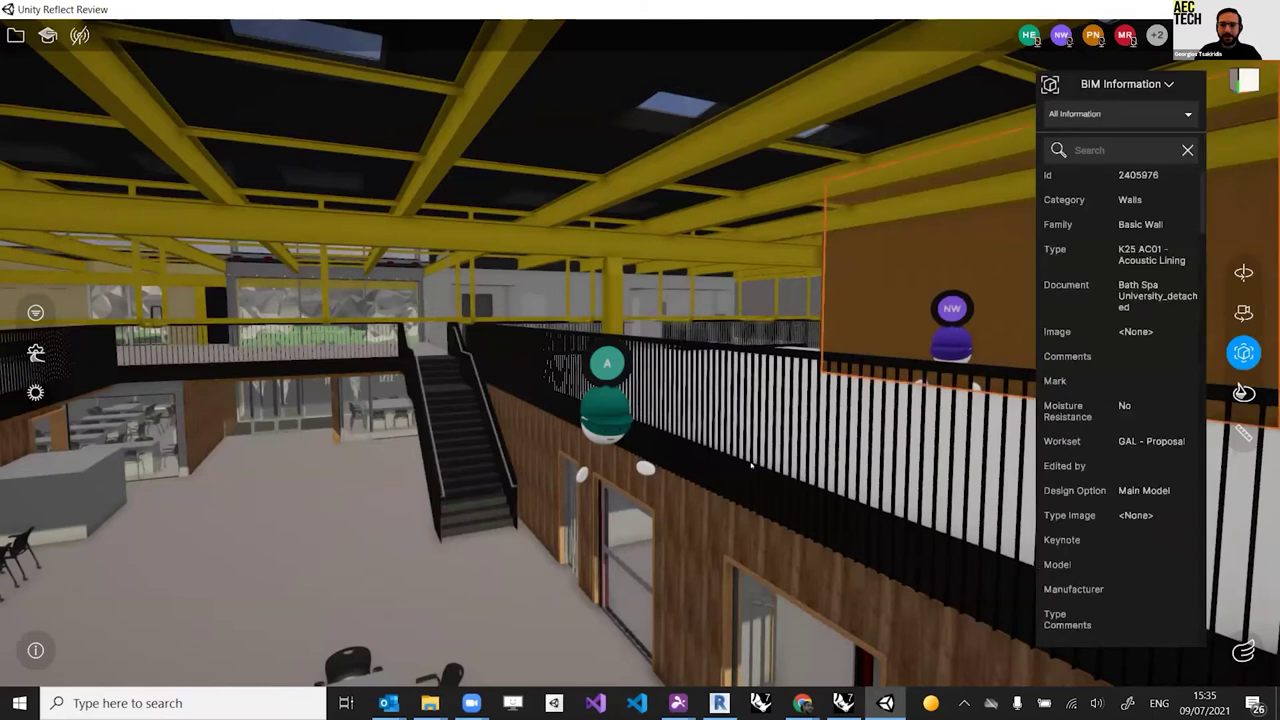
{"action": "left_click", "coordinate": [661, 526]}
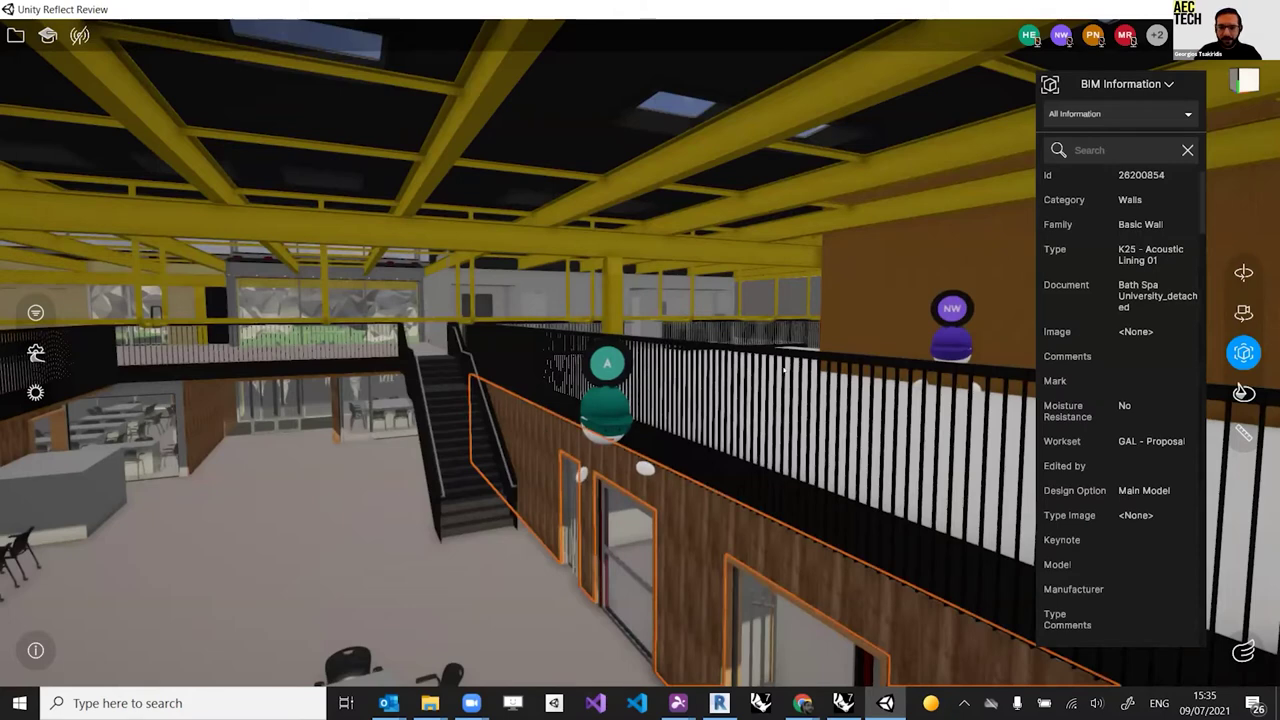
{"action": "scroll", "coordinate": [1200, 300], "scroll_direction": "down", "scroll_amount": 5}
{"action": "scroll", "coordinate": [1200, 300], "scroll_direction": "up", "scroll_amount": 5}
{"action": "left_click", "coordinate": [1188, 118]}
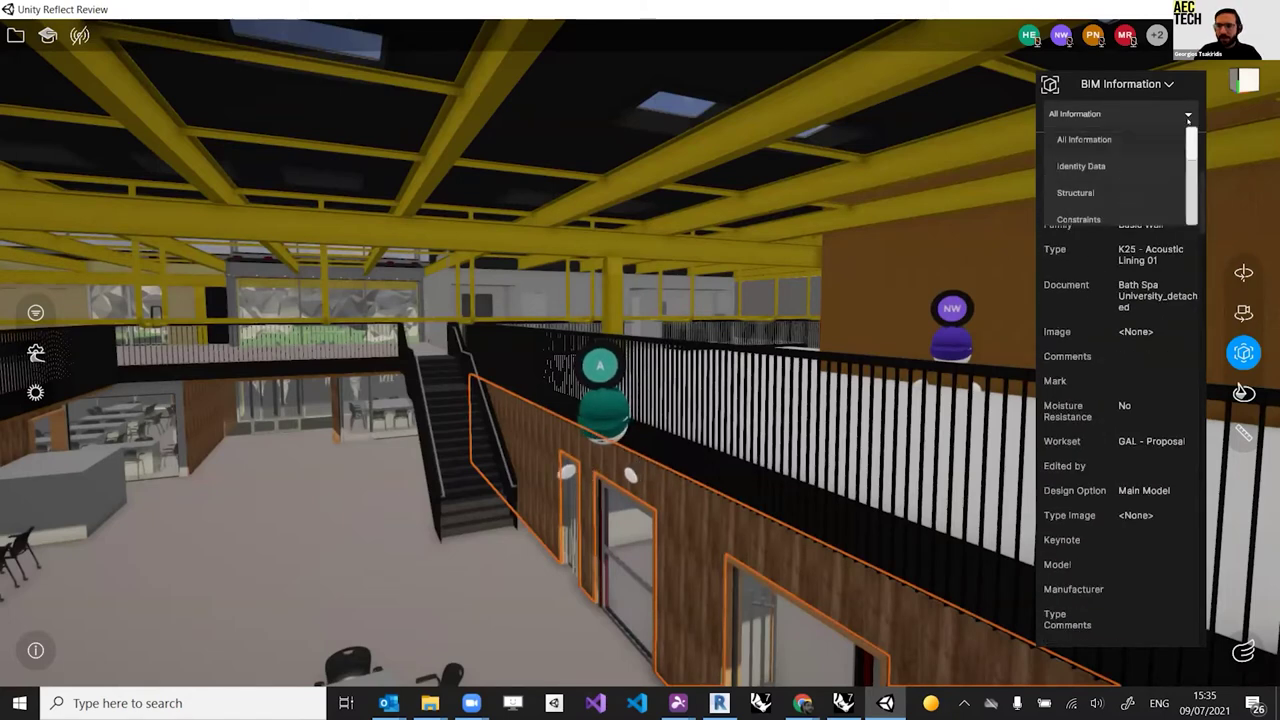
{"action": "left_click", "coordinate": [1232, 141]}
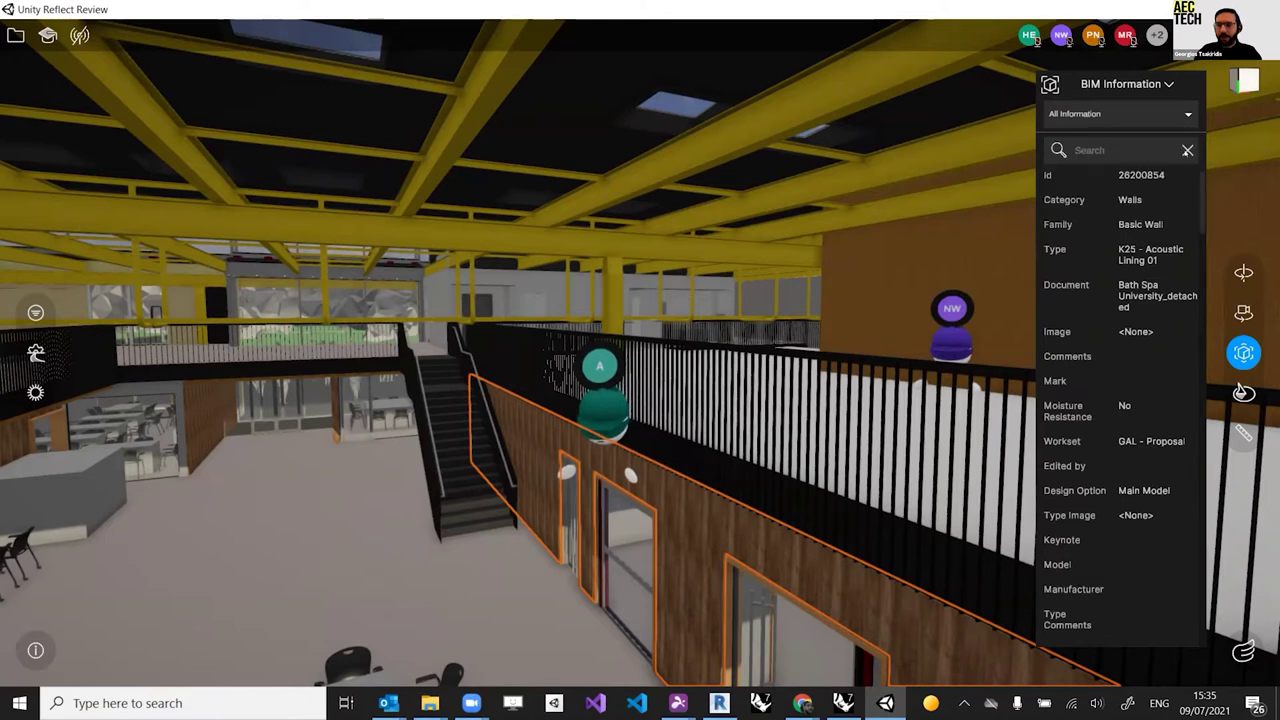
{"action": "left_click", "coordinate": [1219, 186]}
{"action": "left_click", "coordinate": [1243, 352]}
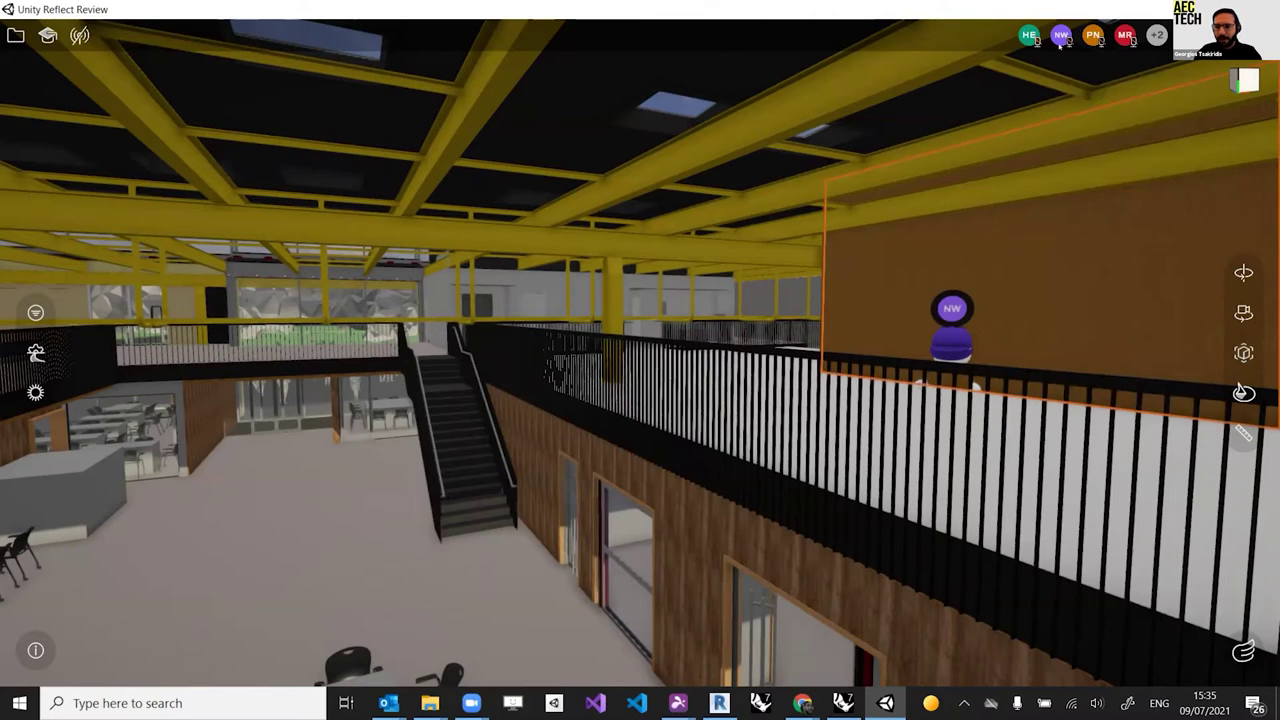
Step: Follow two participants' camera views and list all users in the session
{"action": "left_click", "coordinate": [1093, 35]}
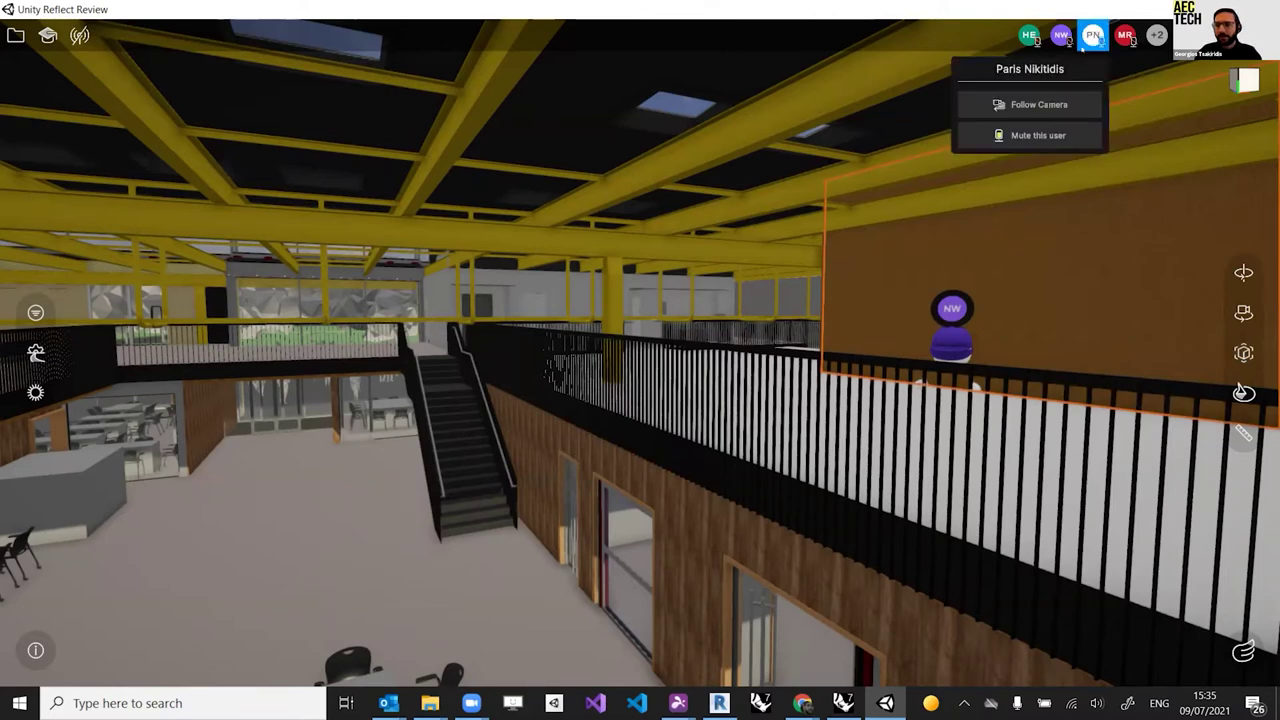
{"action": "left_click", "coordinate": [1039, 104]}
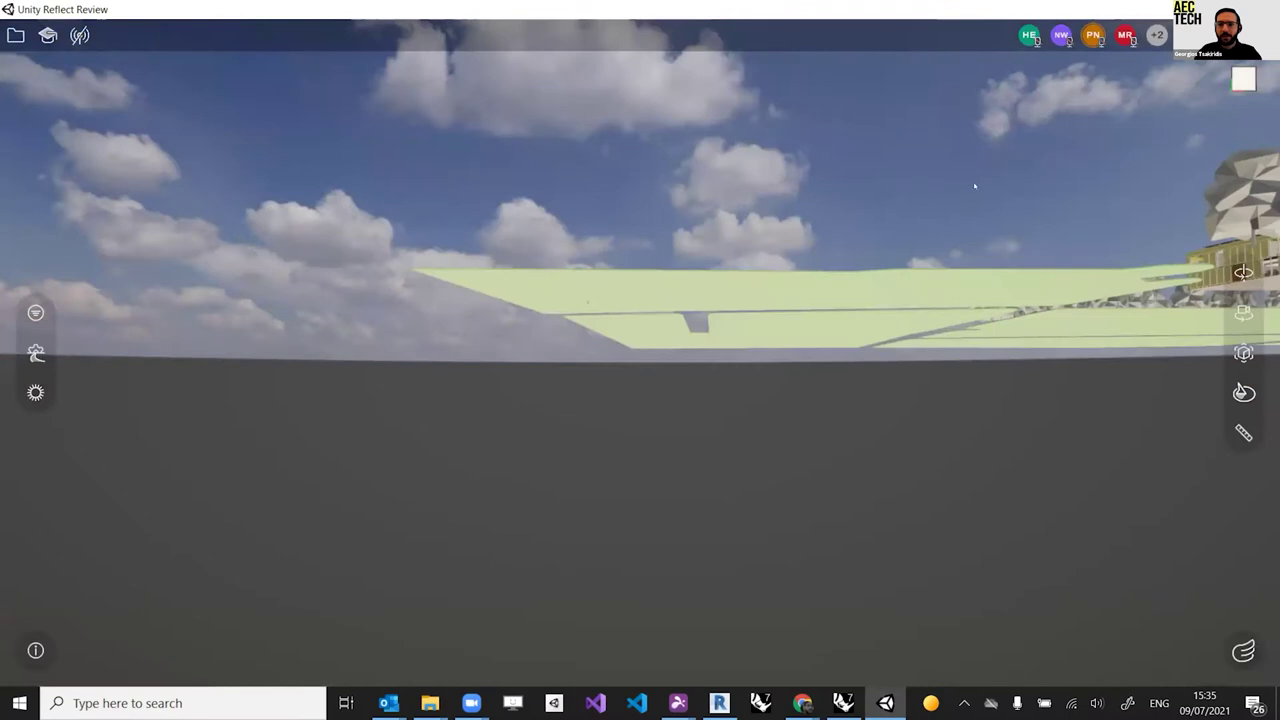
{"action": "left_click", "coordinate": [1061, 35]}
{"action": "left_click", "coordinate": [1006, 104]}
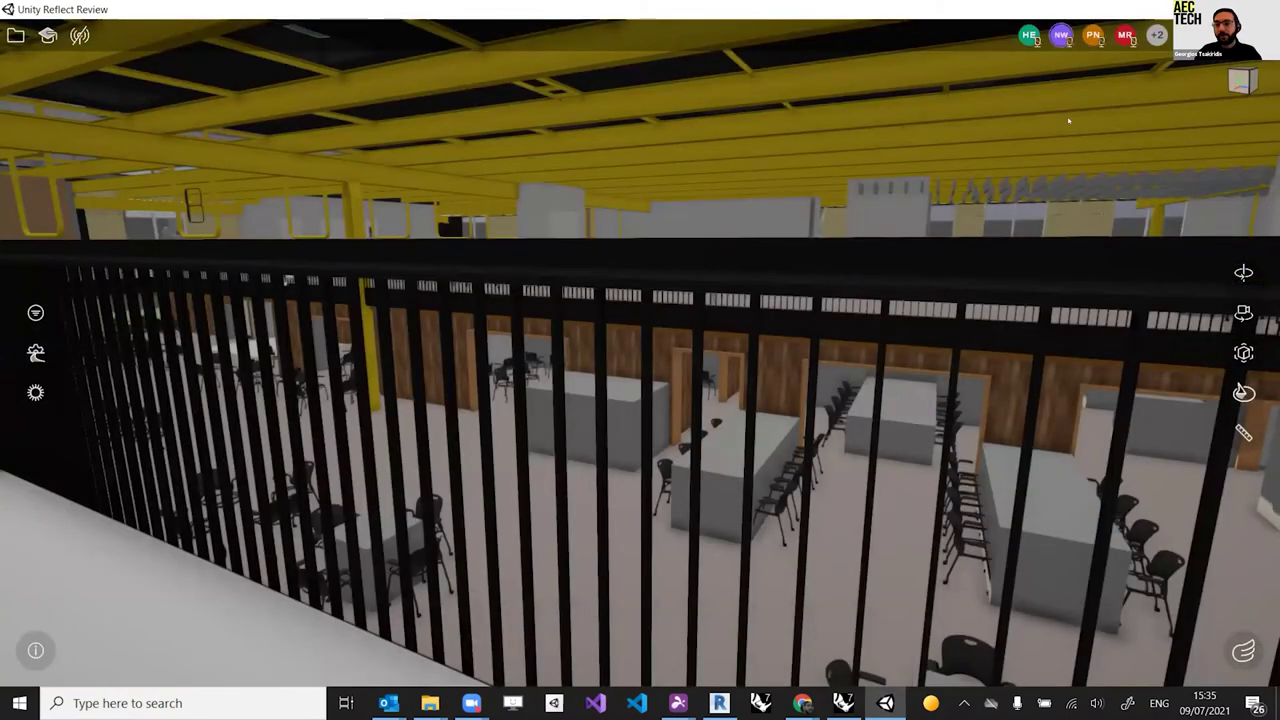
{"action": "left_click", "coordinate": [1156, 35]}
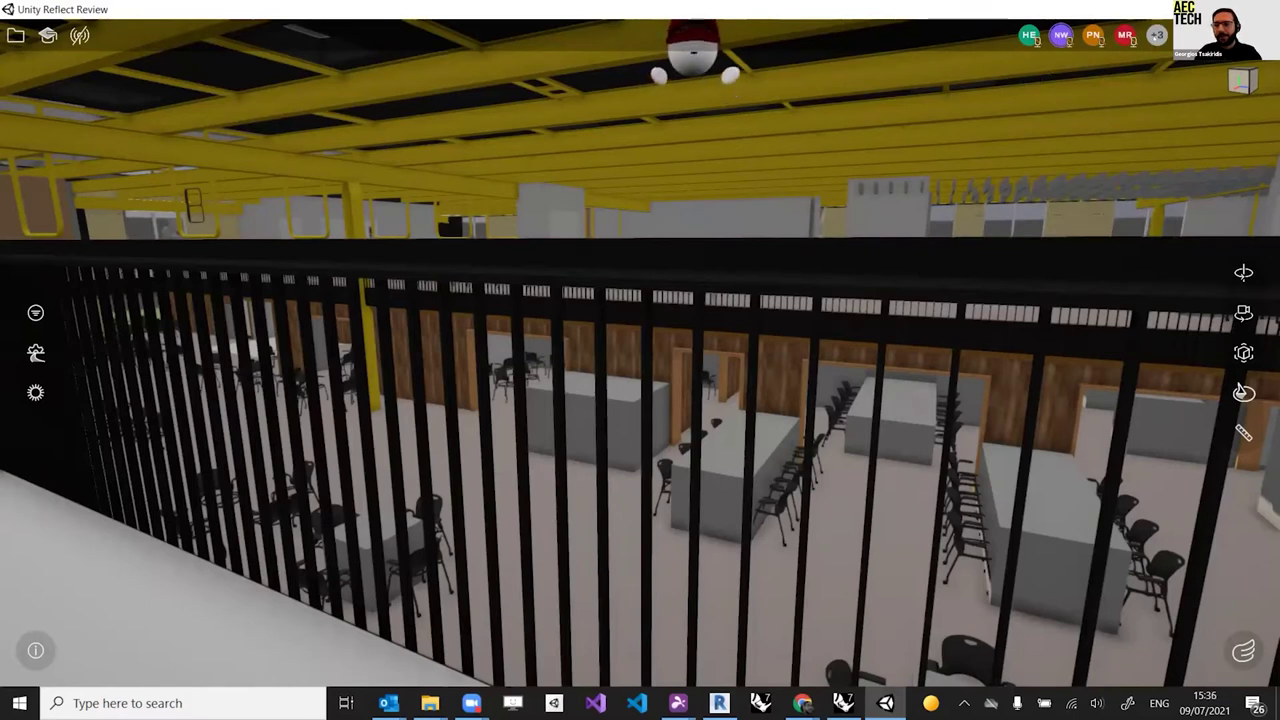
Step: Fly across the atrium and pull back to a wide elevated view of the stairs and seating
{"action": "left_click_drag", "start_coordinate": [770, 230], "coordinate": [953, 273]}
{"action": "left_click", "coordinate": [953, 273]}
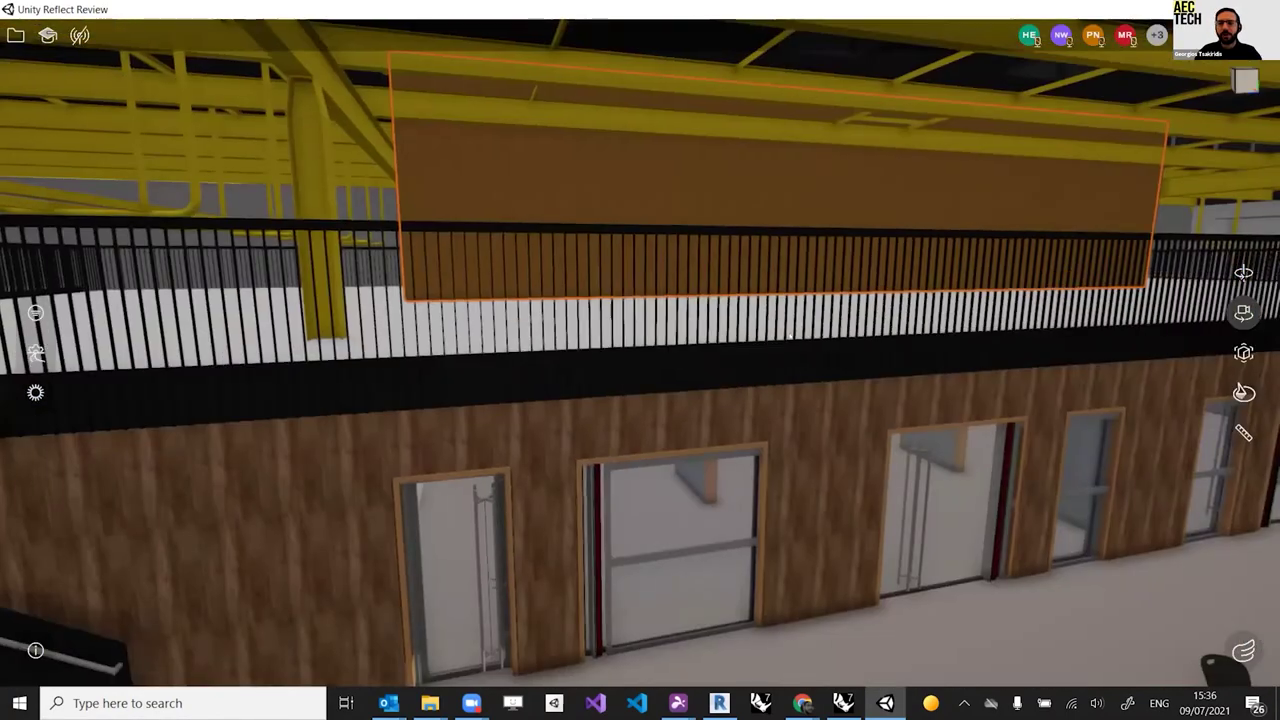
{"action": "left_click_drag", "start_coordinate": [953, 273], "coordinate": [963, 316]}
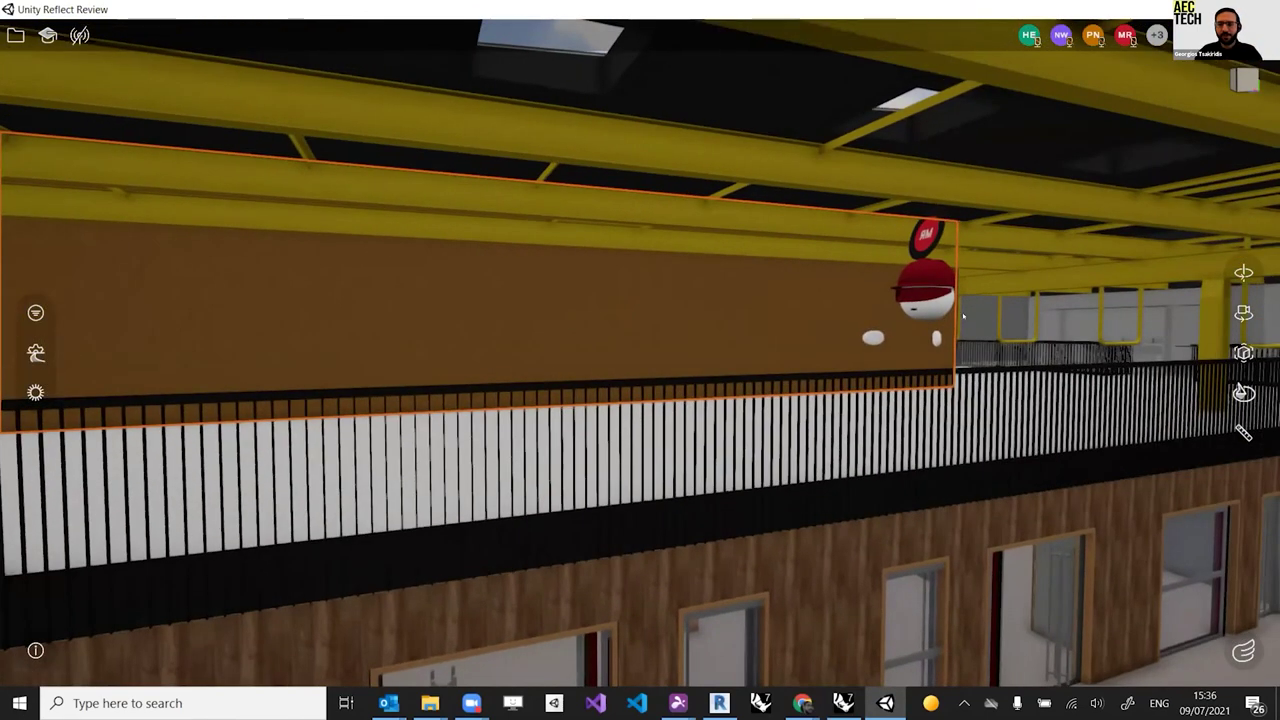
{"action": "left_click_drag", "start_coordinate": [569, 357], "coordinate": [790, 408]}
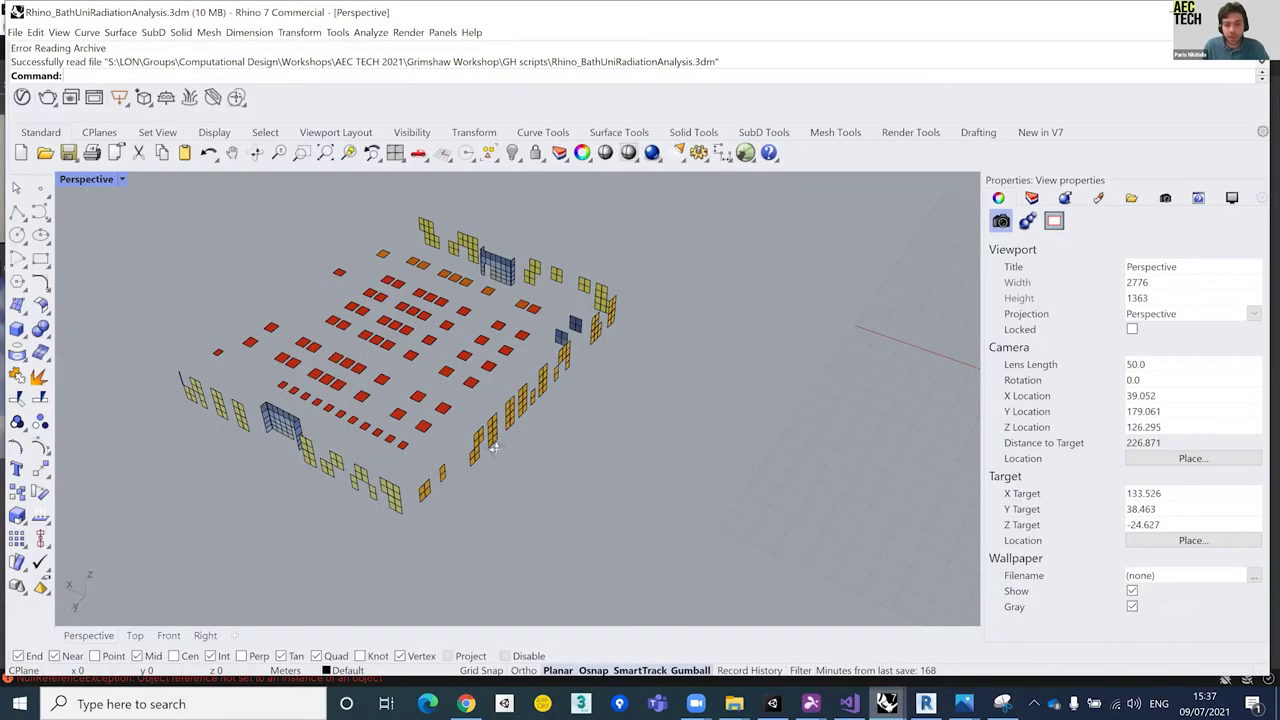
Step: Show the Rhino radiation analysis model and switch on the rad_spheres layer
{"action": "left_click", "coordinate": [978, 635]}
{"action": "right_click_drag", "start_coordinate": [476, 433], "coordinate": [633, 477]}
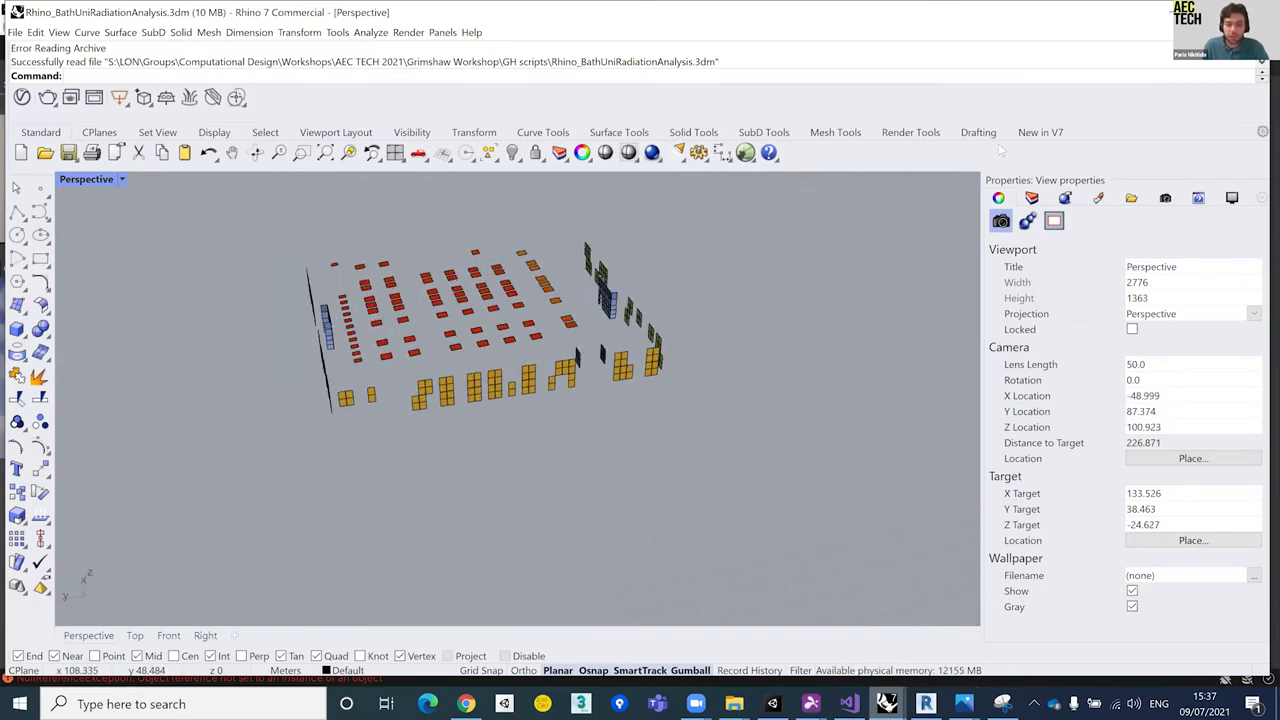
{"action": "scroll", "coordinate": [500, 370], "scroll_direction": "up", "scroll_amount": 5}
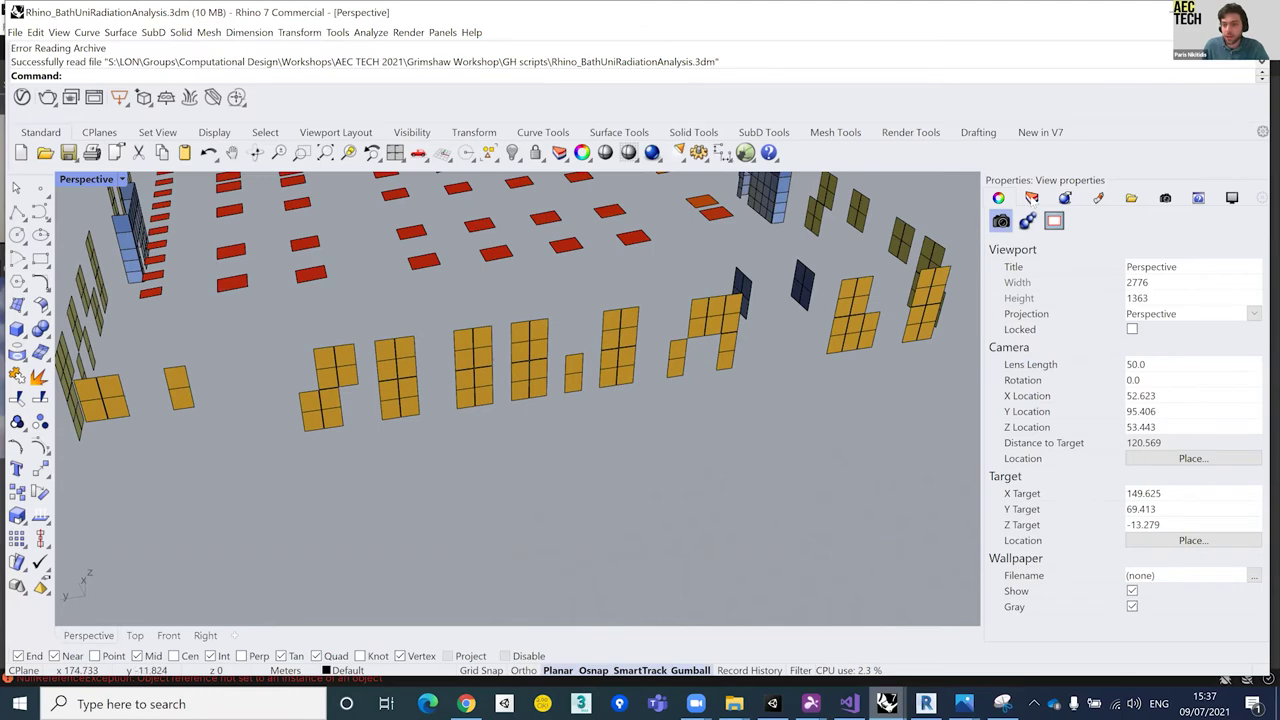
{"action": "left_click", "coordinate": [1174, 276]}
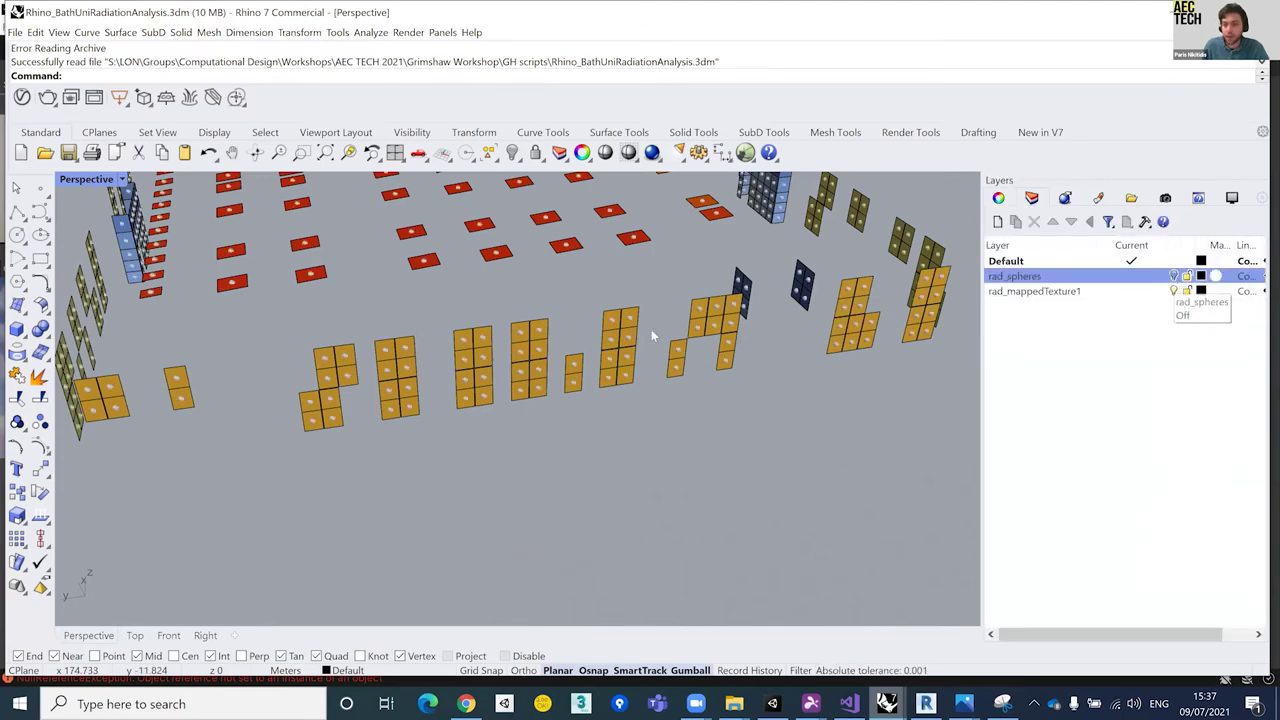
{"action": "scroll", "coordinate": [474, 366], "scroll_direction": "up", "scroll_amount": 5}
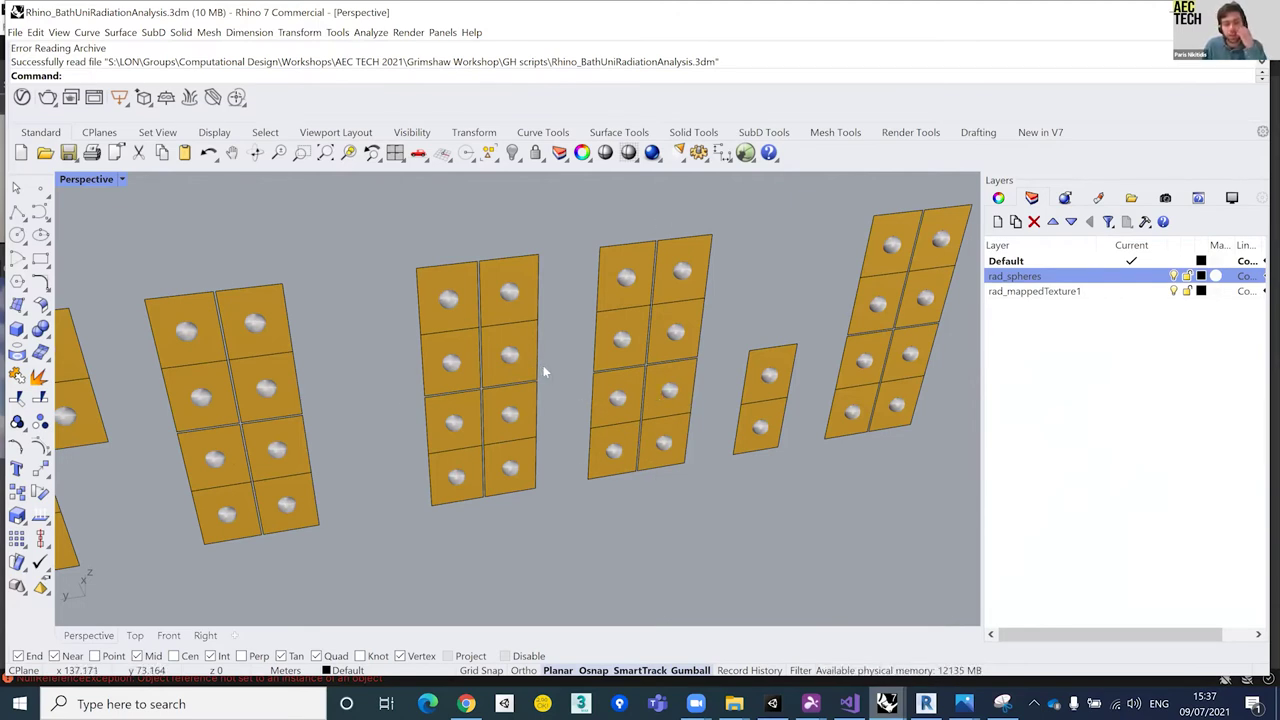
{"action": "scroll", "coordinate": [543, 367], "scroll_direction": "down", "scroll_amount": 6}
{"action": "right_click_drag", "start_coordinate": [545, 373], "coordinate": [560, 420]}
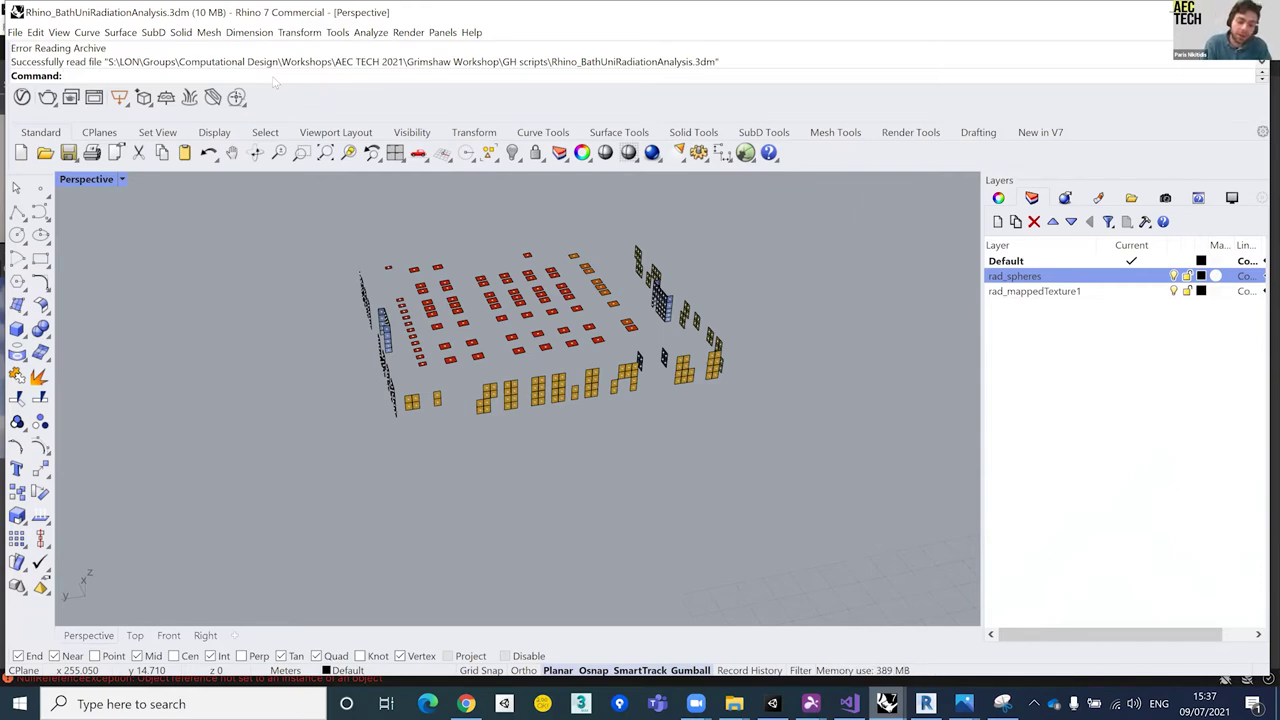
Step: Run UnityReflectExport via the Reflect command and reach the Unity ID sign-in Email field
{"action": "type", "text": "Reflect"}
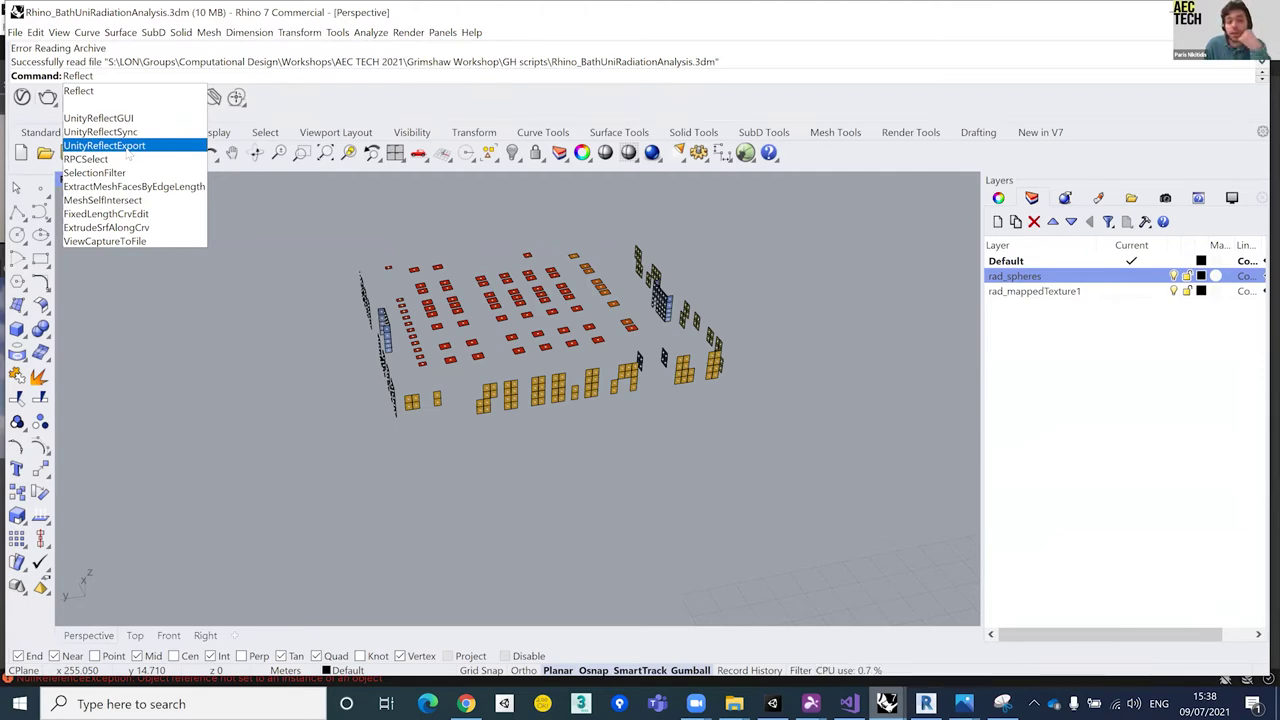
{"action": "left_click", "coordinate": [126, 148]}
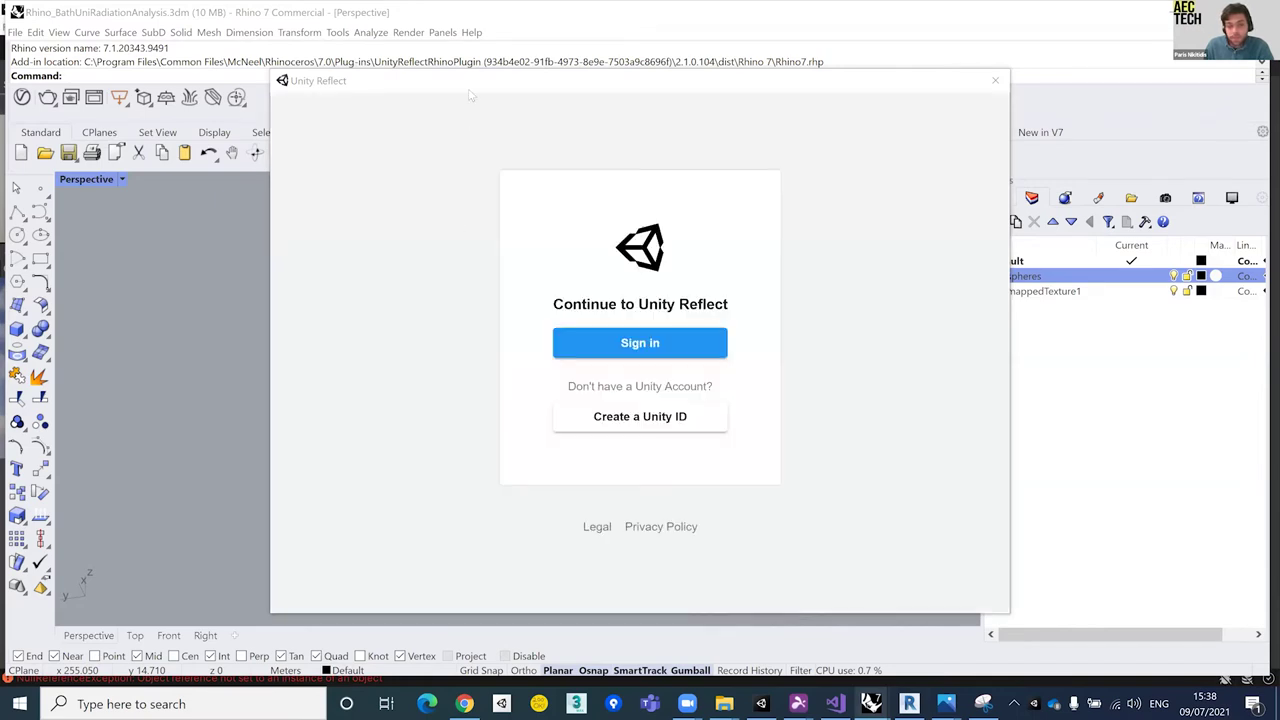
{"action": "left_click", "coordinate": [690, 343]}
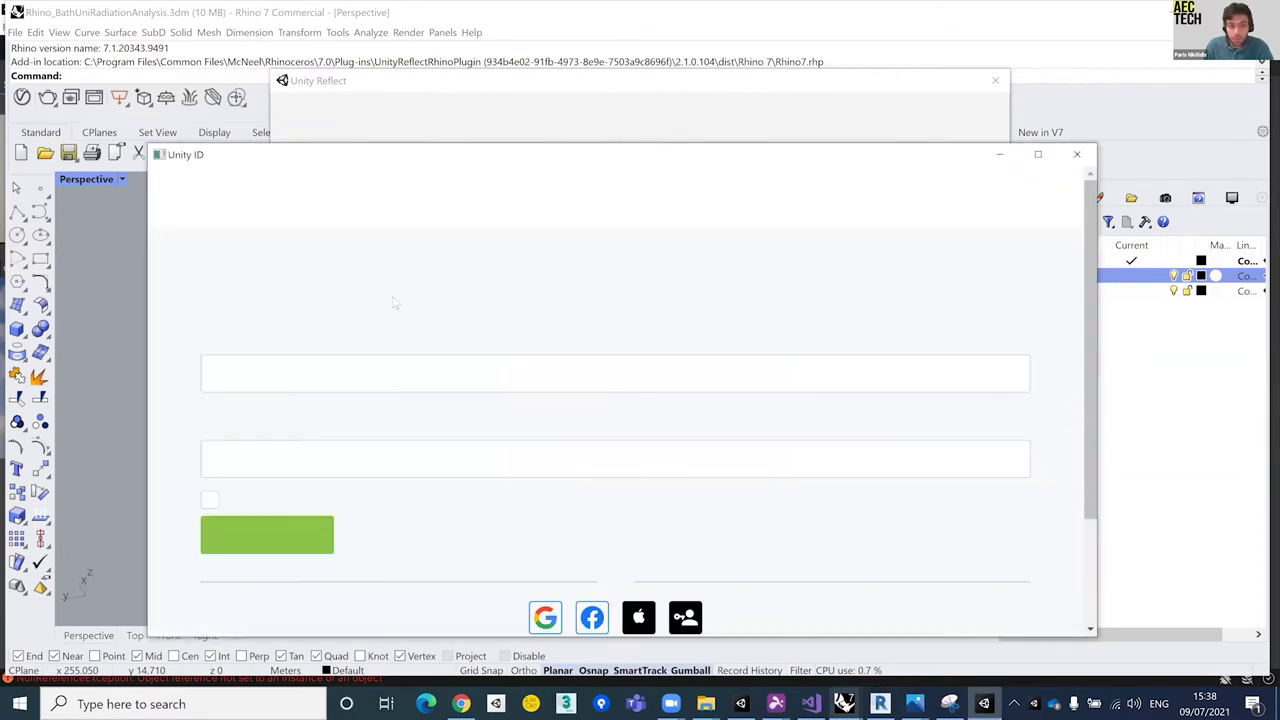
{"action": "left_click", "coordinate": [281, 390]}
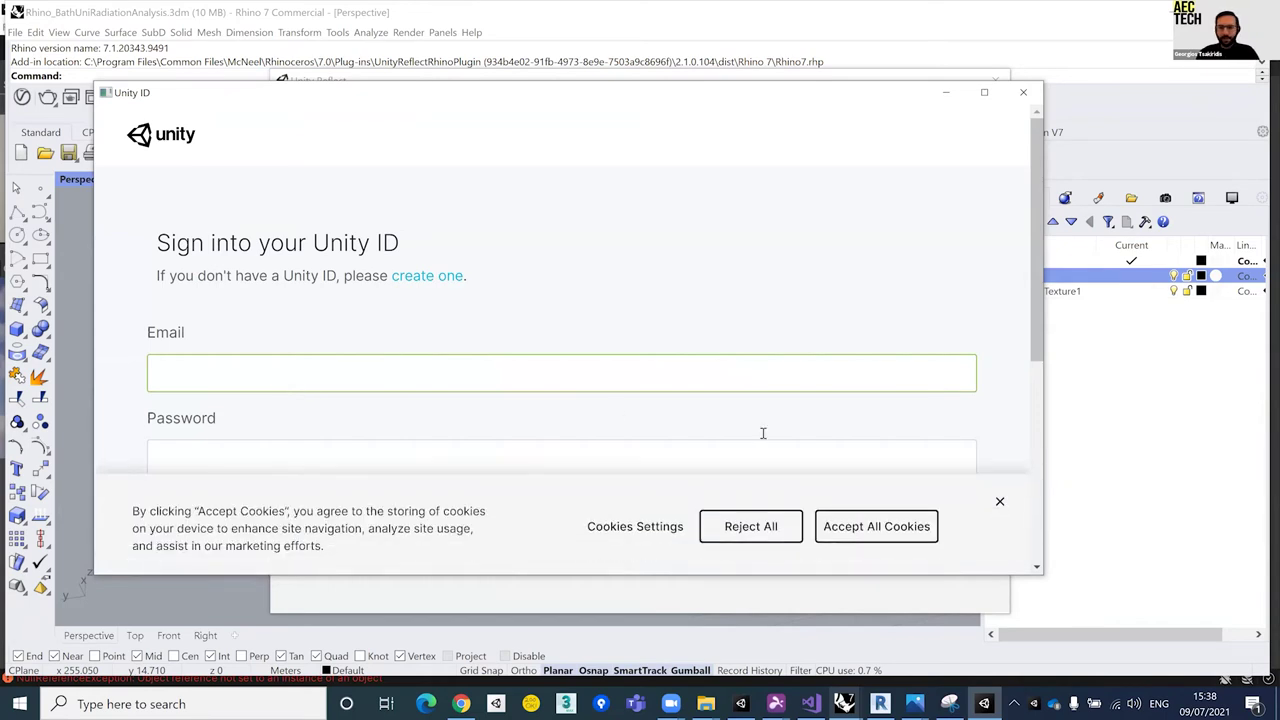
Step: Accept cookies, start entering the account username, then close the blank window and reopen the sign-in form
{"action": "left_click", "coordinate": [876, 526]}
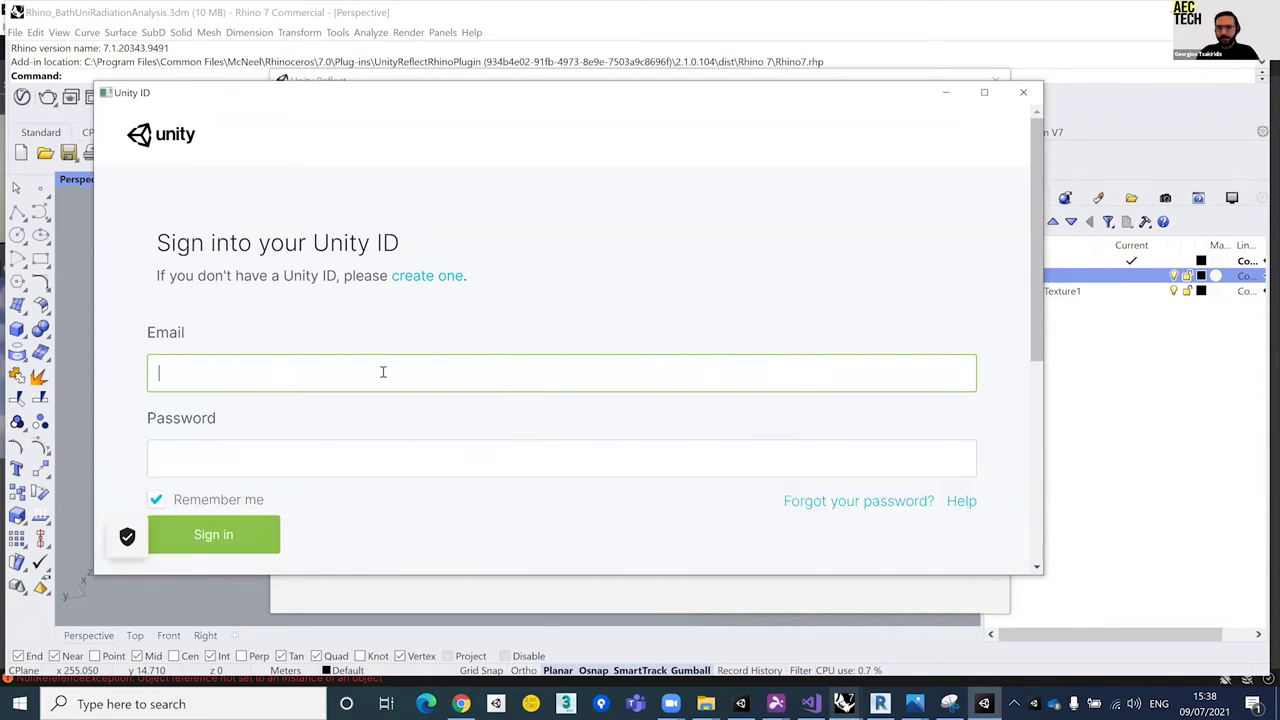
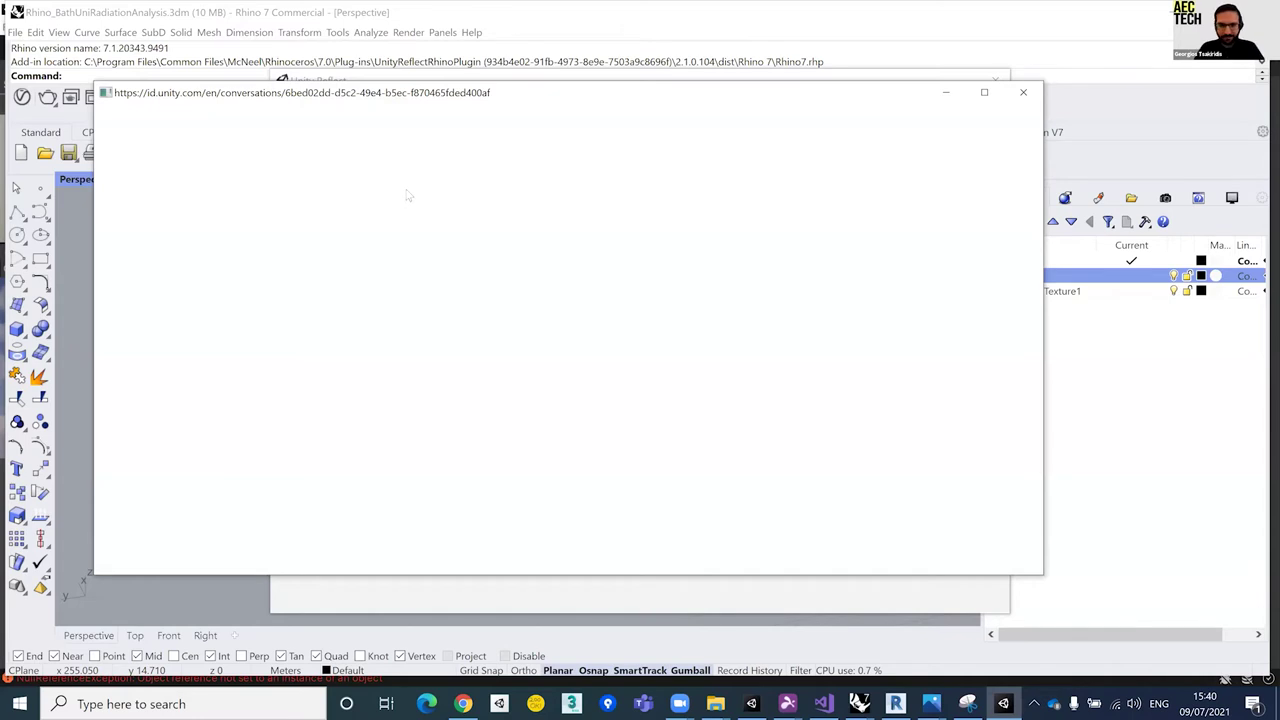
{"action": "left_click", "coordinate": [1023, 92]}
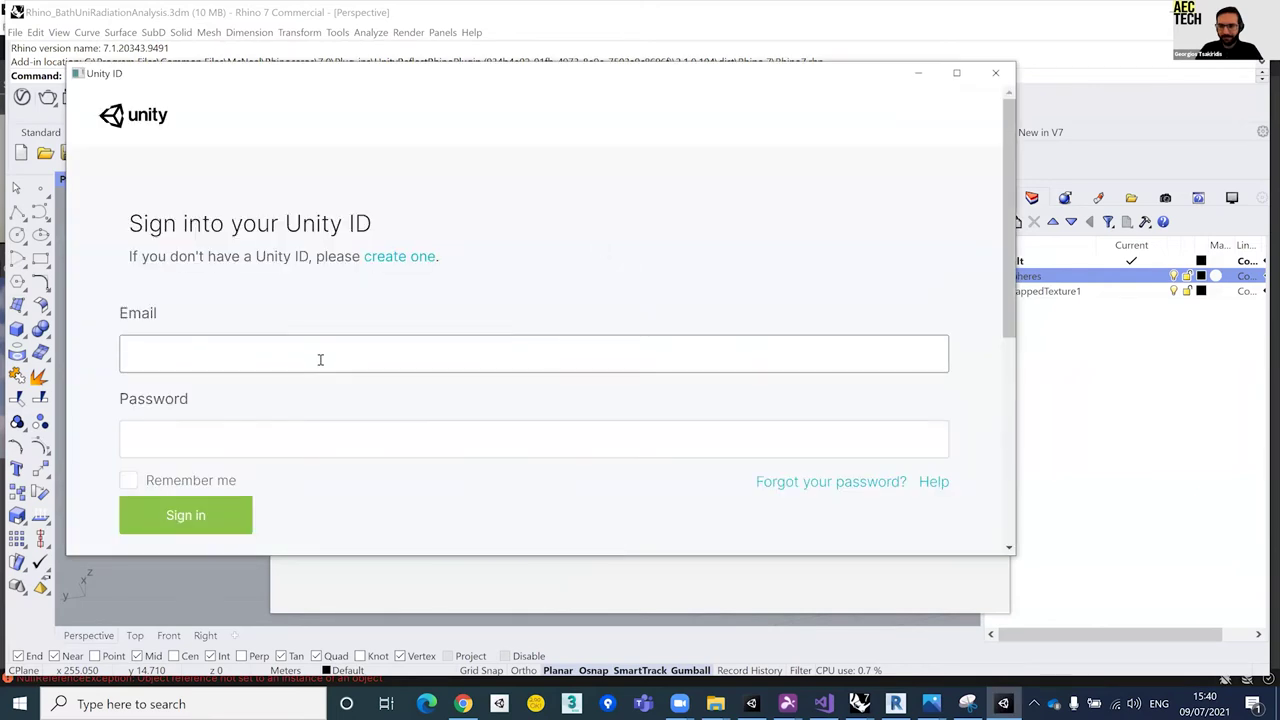
{"action": "left_click", "coordinate": [327, 354]}
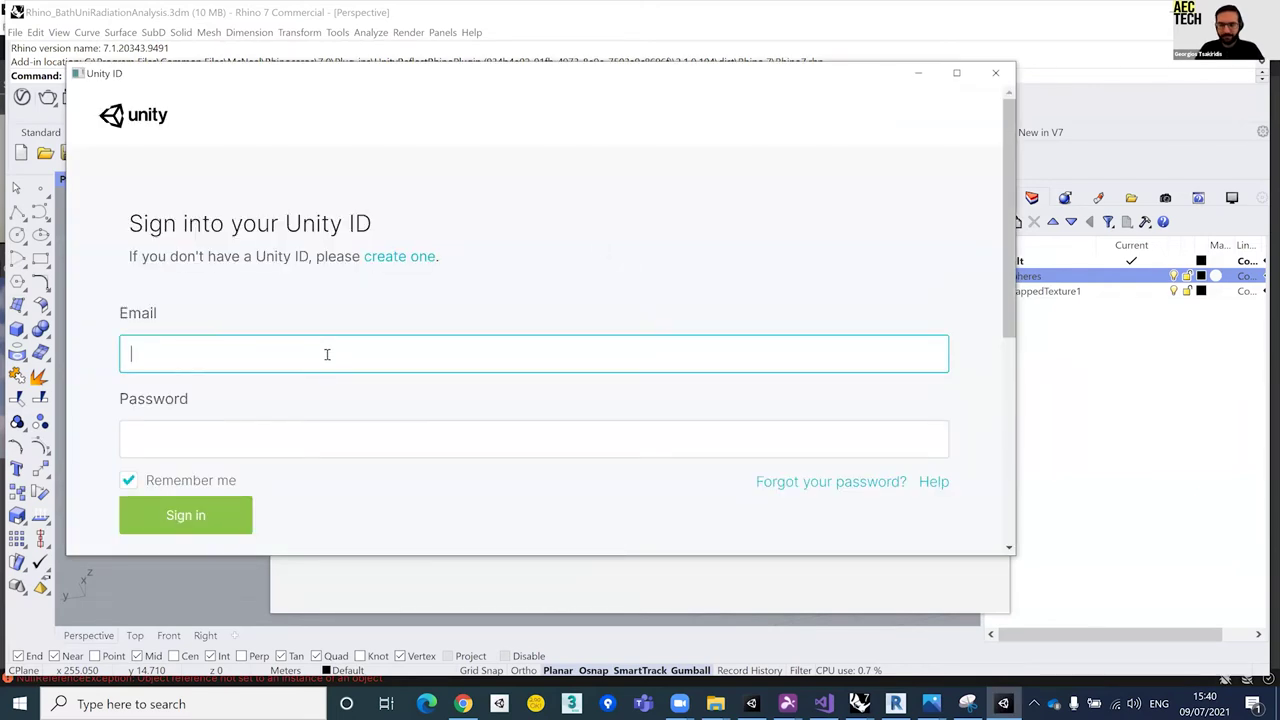
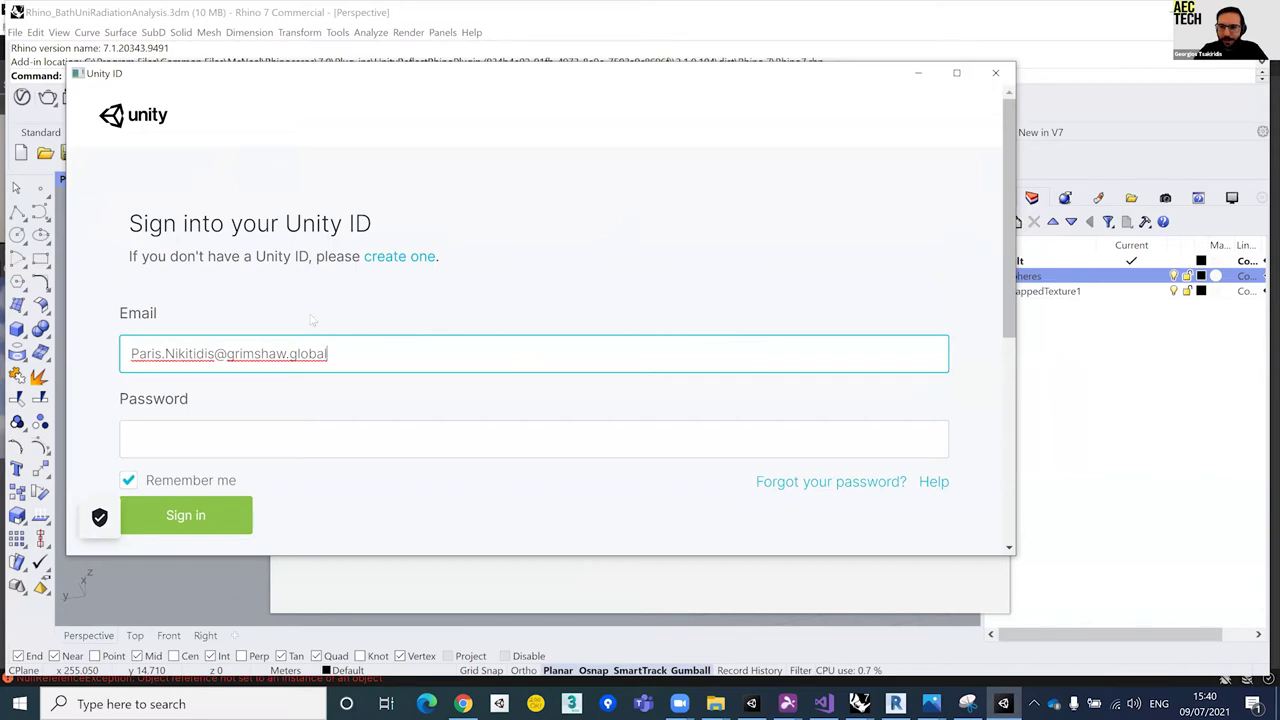
Step: Enter the account e-mail and password and submit the Unity sign-in
{"action": "key", "text": "Tab"}
{"action": "type", "text": "••"}
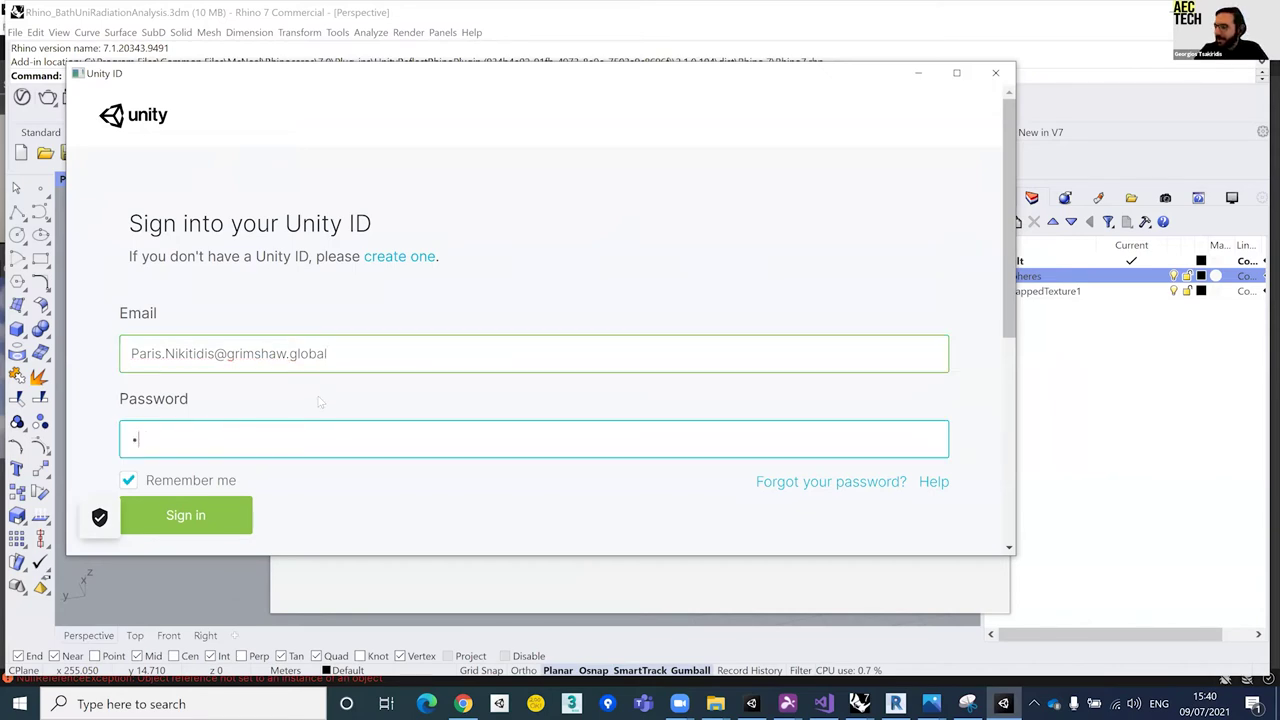
{"action": "type", "text": "••••••••••"}
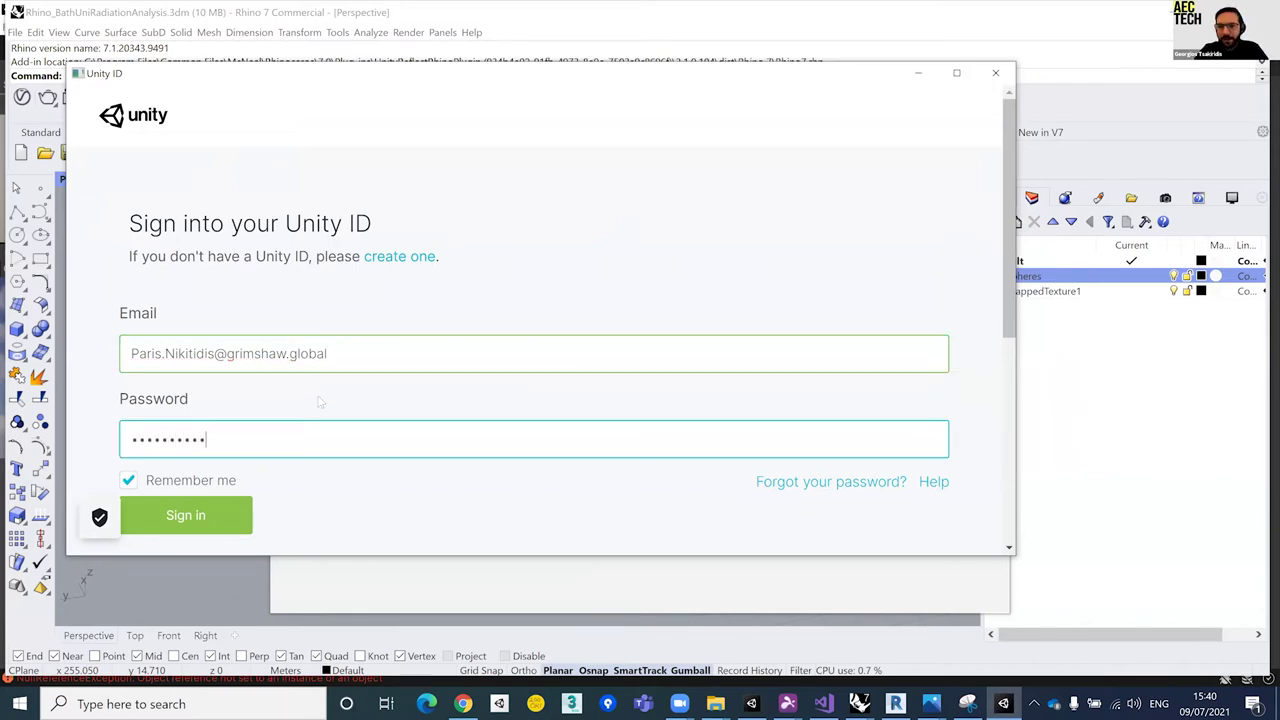
{"action": "type", "text": "•"}
{"action": "key", "text": "Return"}
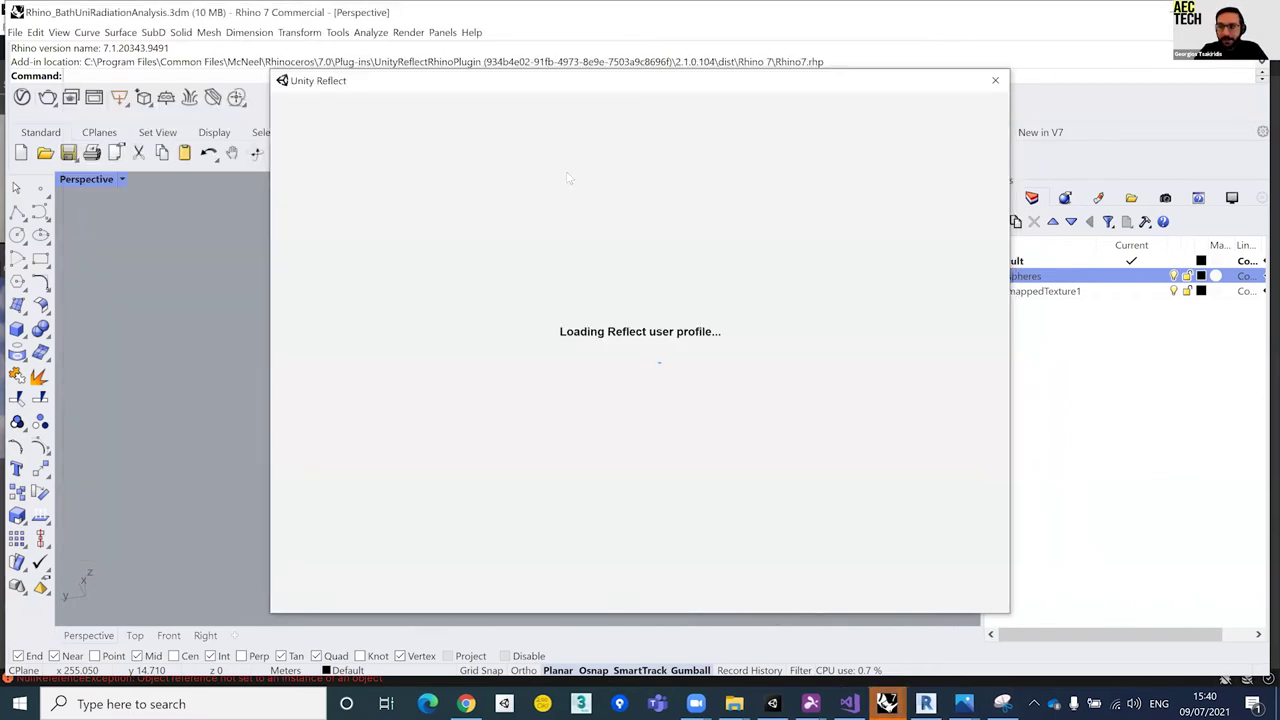
Step: Expand the AEC Workshop Bath Uni_day 2 project, then close the Reflect window without exporting
{"action": "left_click_drag", "start_coordinate": [445, 83], "coordinate": [406, 92]}
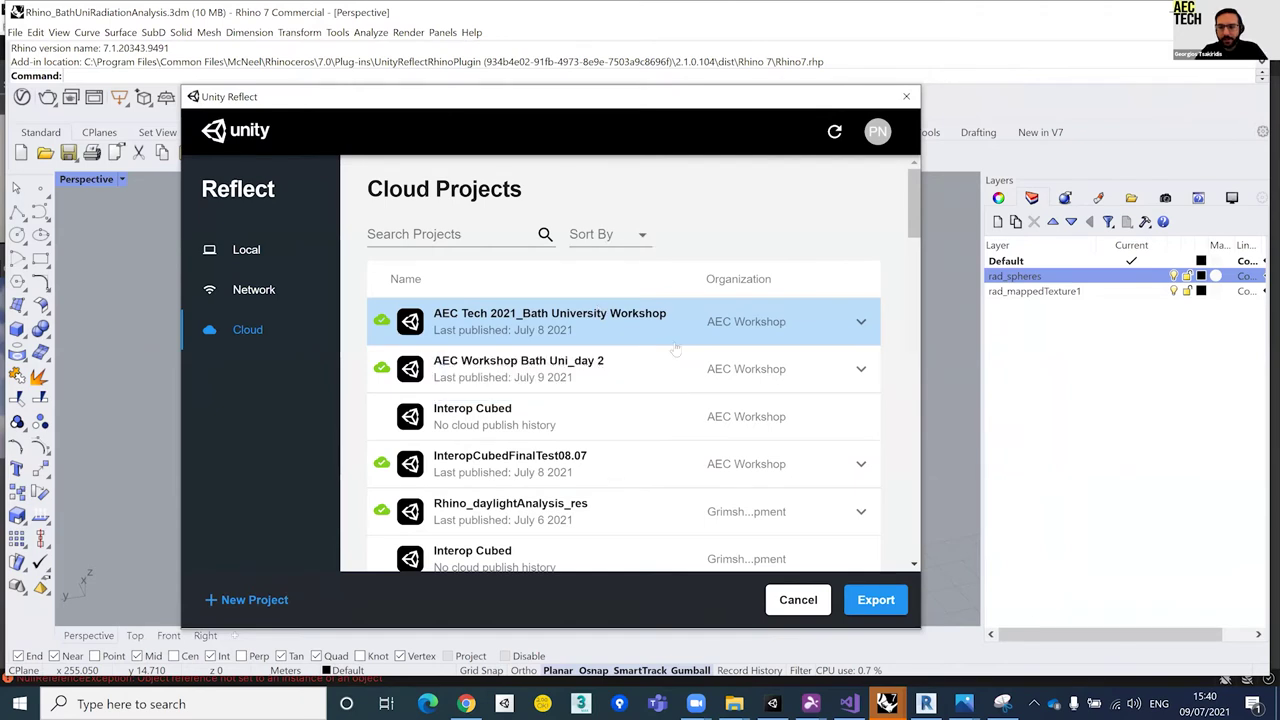
{"action": "left_click", "coordinate": [860, 369]}
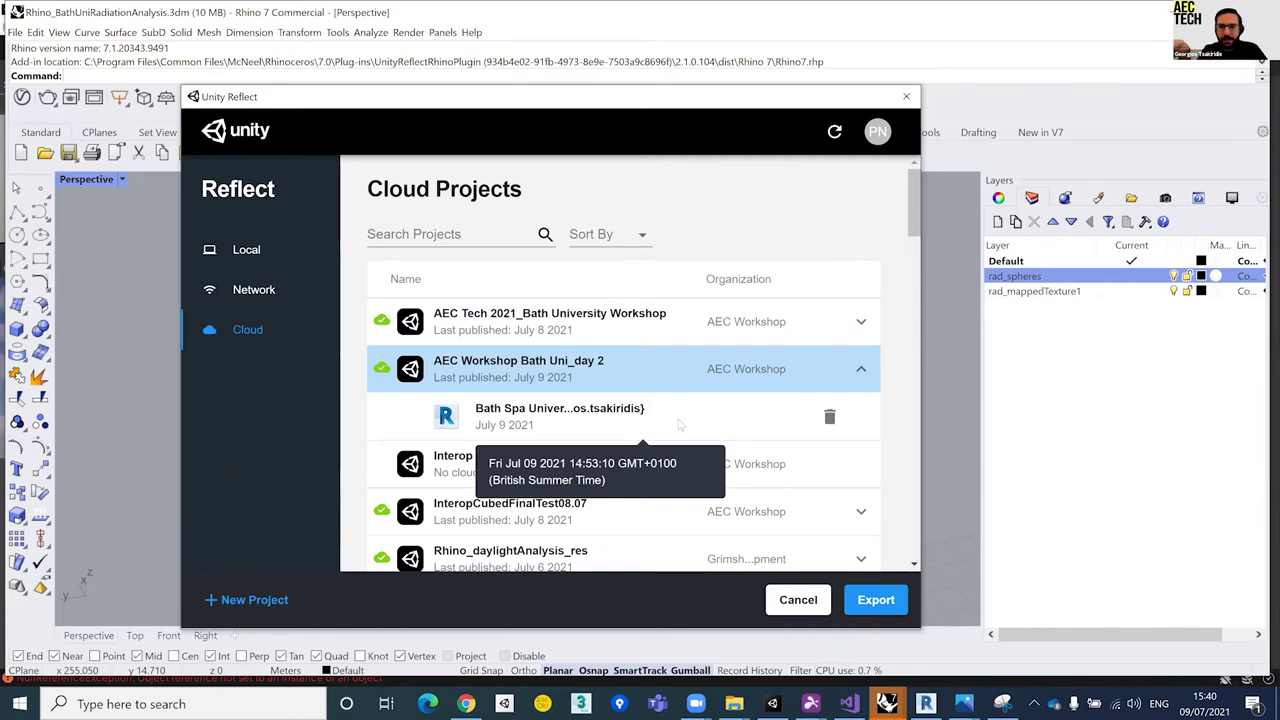
{"action": "left_click_drag", "start_coordinate": [317, 101], "coordinate": [1032, 135]}
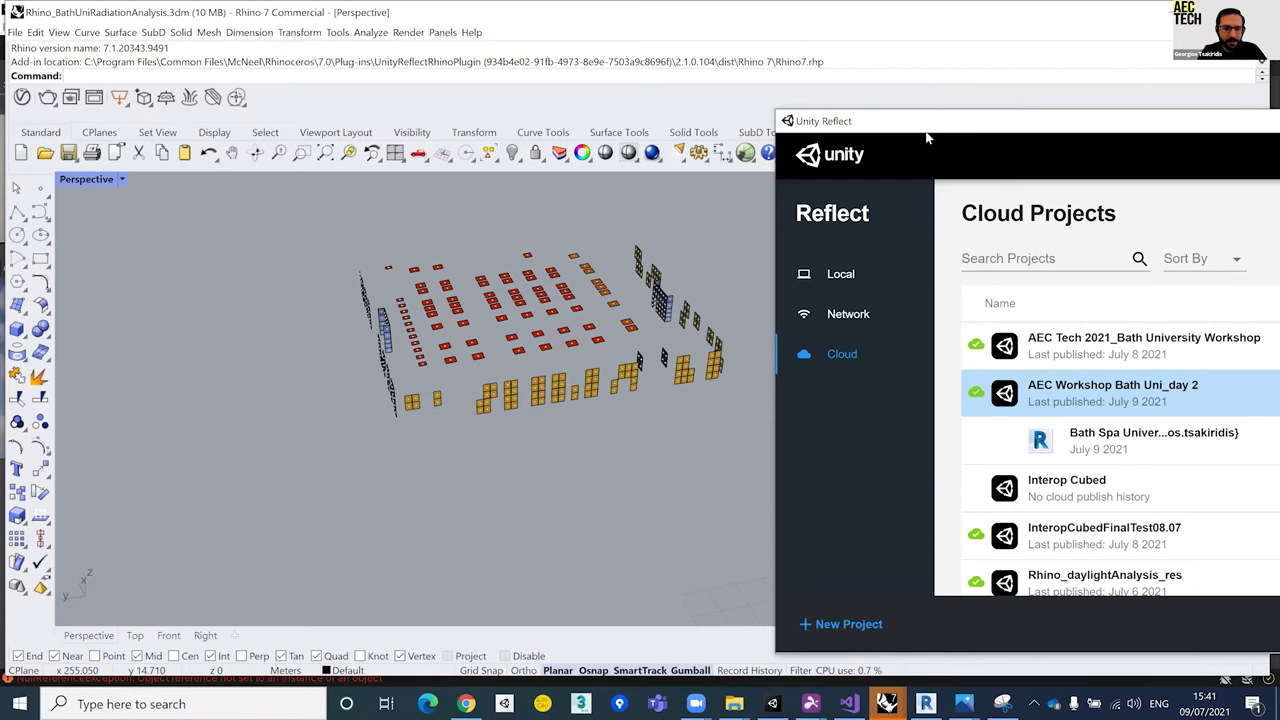
{"action": "left_click_drag", "start_coordinate": [927, 138], "coordinate": [280, 113]}
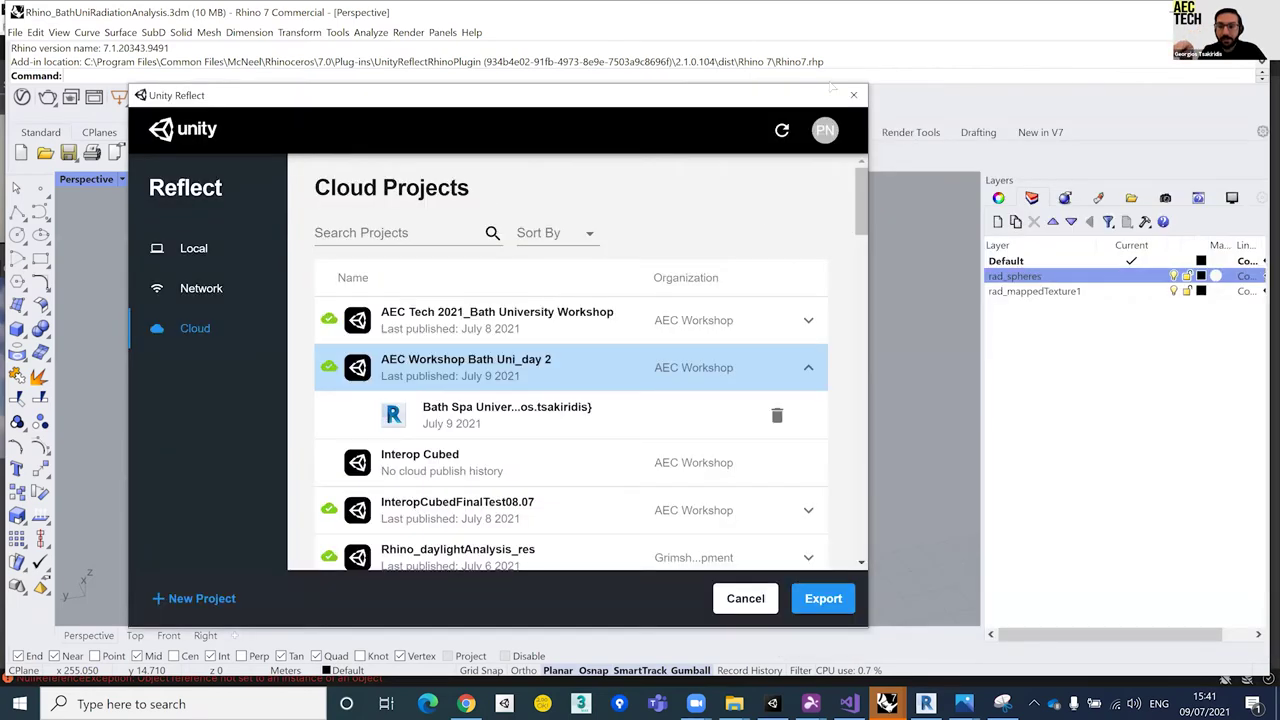
{"action": "left_click", "coordinate": [853, 96]}
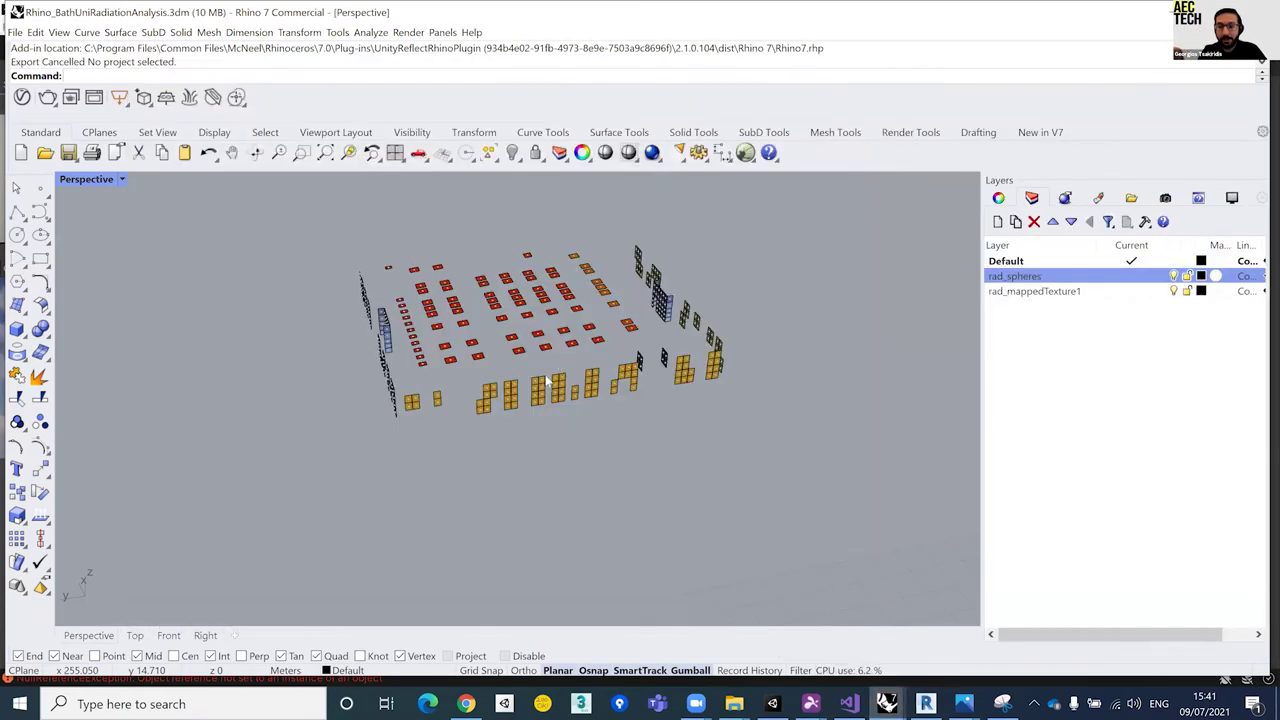
Step: Select an analysis sphere and show its rad value in Properties' Attribute User Text
{"action": "scroll", "coordinate": [545, 390], "scroll_direction": "up", "scroll_amount": 10}
{"action": "left_click", "coordinate": [485, 400]}
{"action": "scroll", "coordinate": [531, 361], "scroll_direction": "down", "scroll_amount": 10}
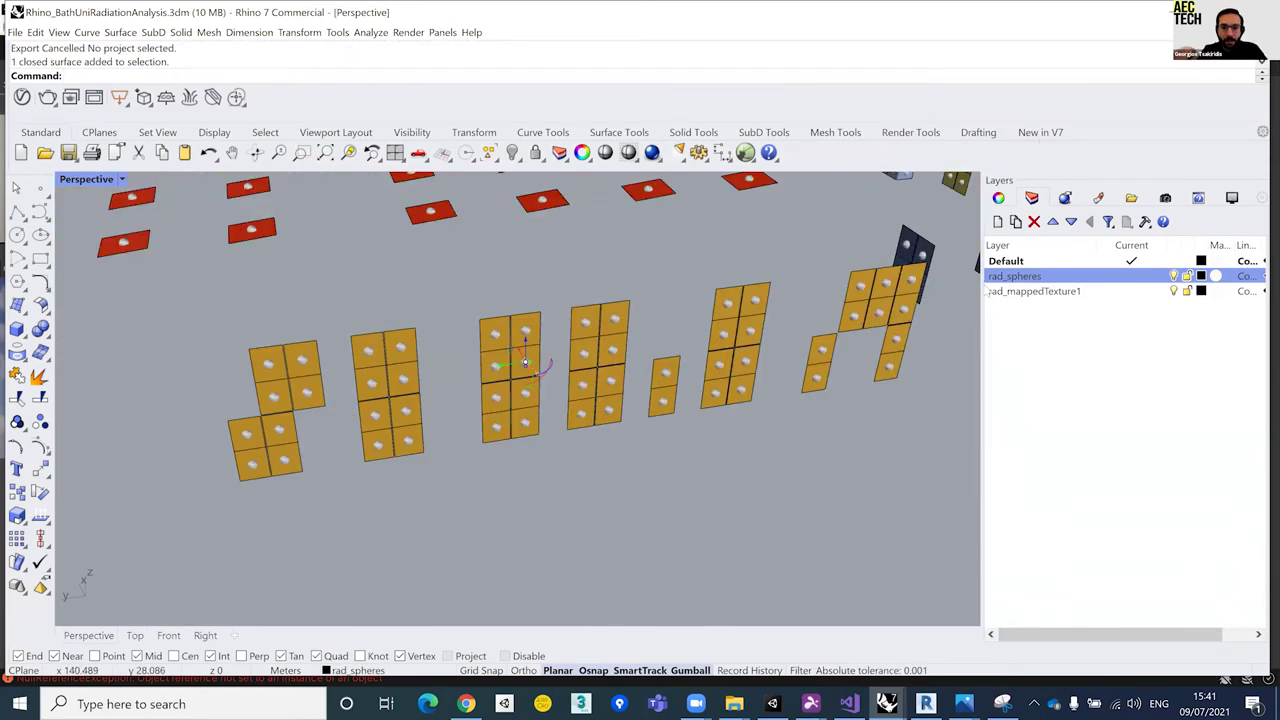
{"action": "left_click_drag", "start_coordinate": [984, 292], "coordinate": [812, 294]}
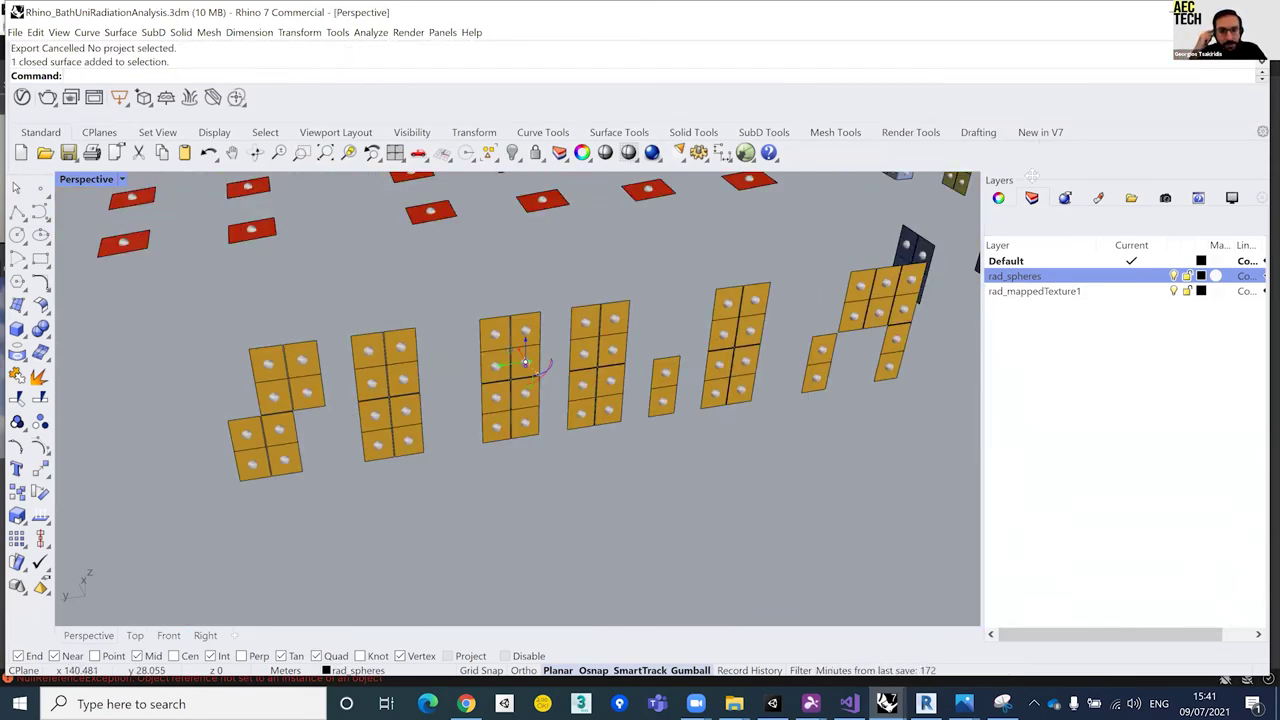
{"action": "left_click", "coordinate": [832, 197]}
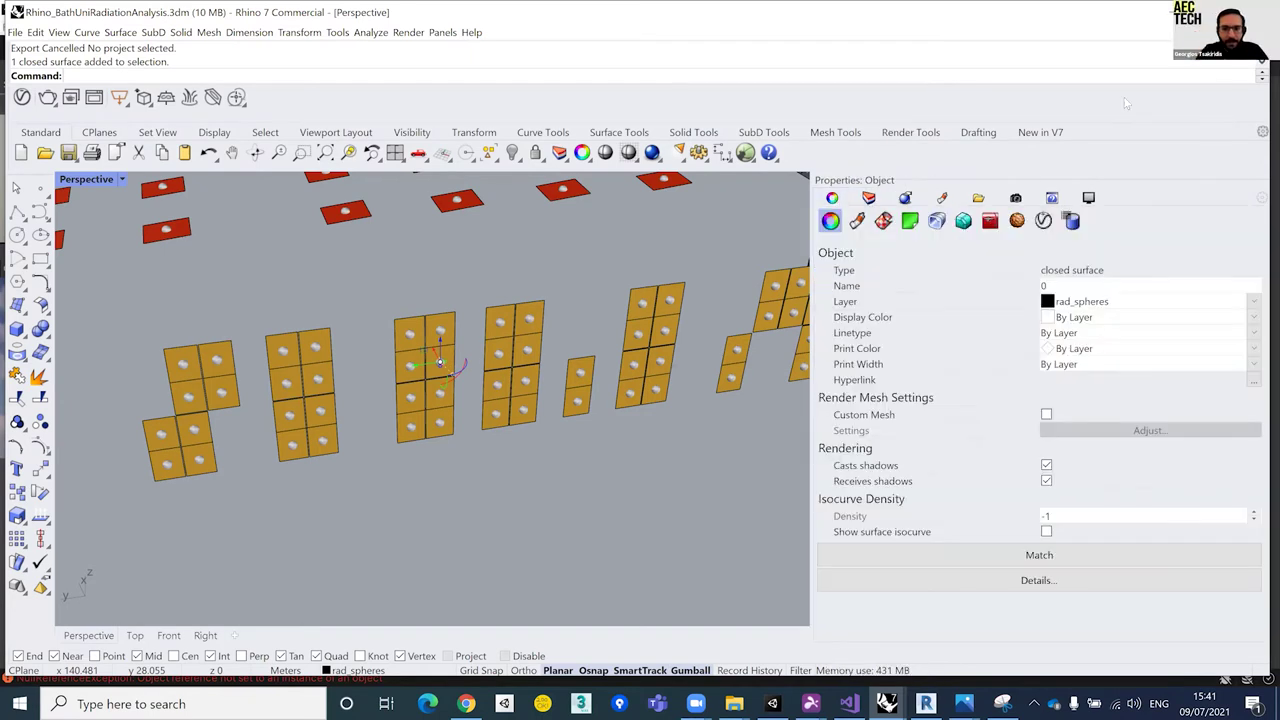
{"action": "left_click", "coordinate": [1070, 220]}
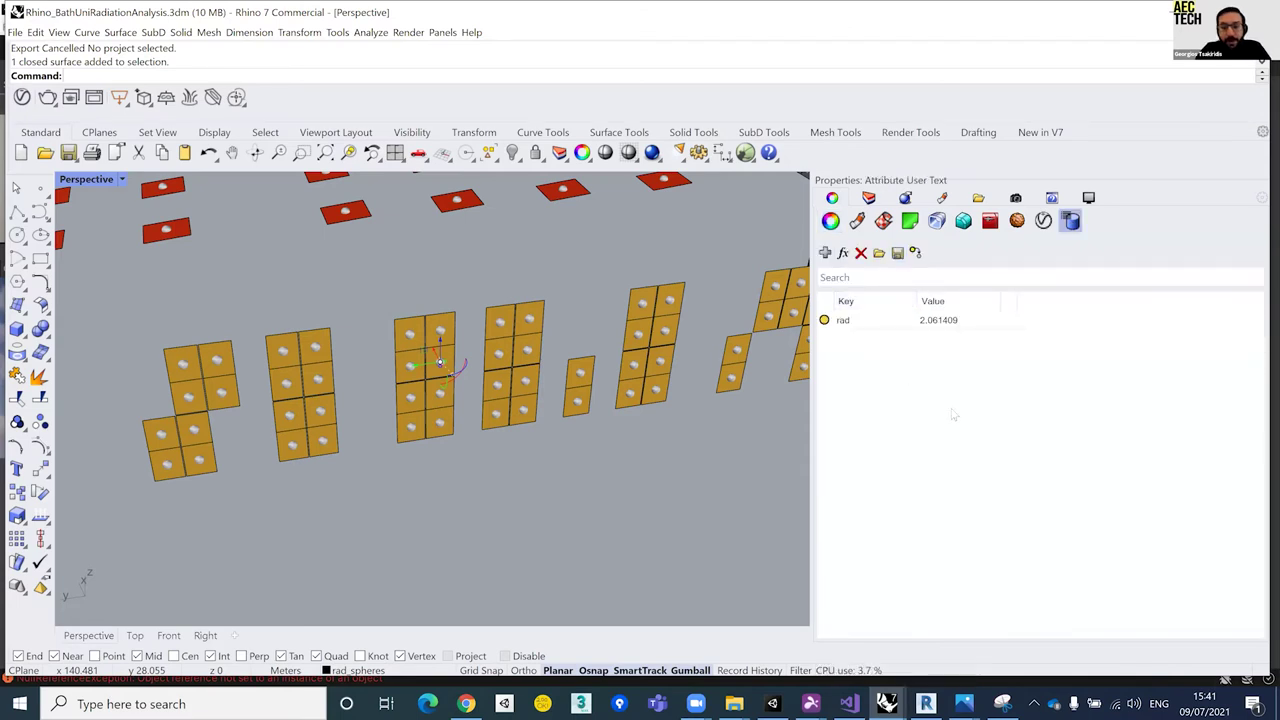
{"action": "scroll", "coordinate": [490, 370], "scroll_direction": "up", "scroll_amount": 3}
{"action": "left_click", "coordinate": [938, 322]}
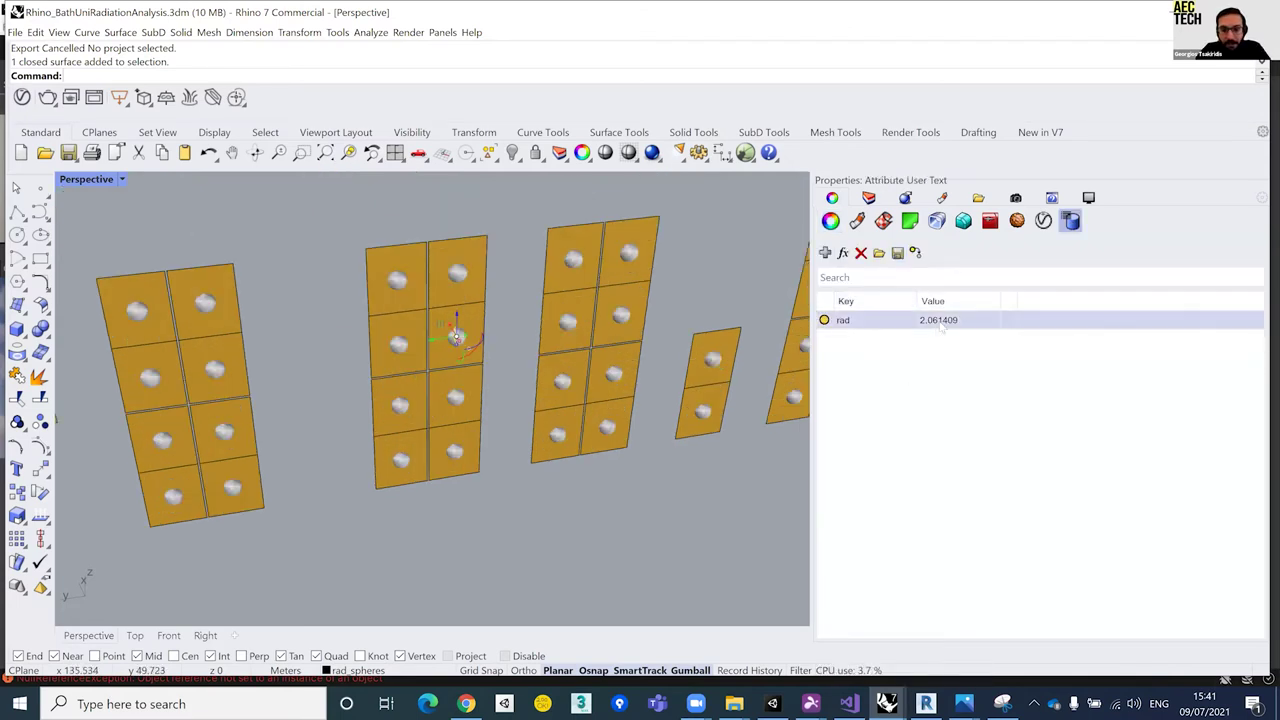
Step: Compare rad values of other spheres, including red roof panels (3.258996), then orbit to a low view
{"action": "left_click", "coordinate": [400, 400]}
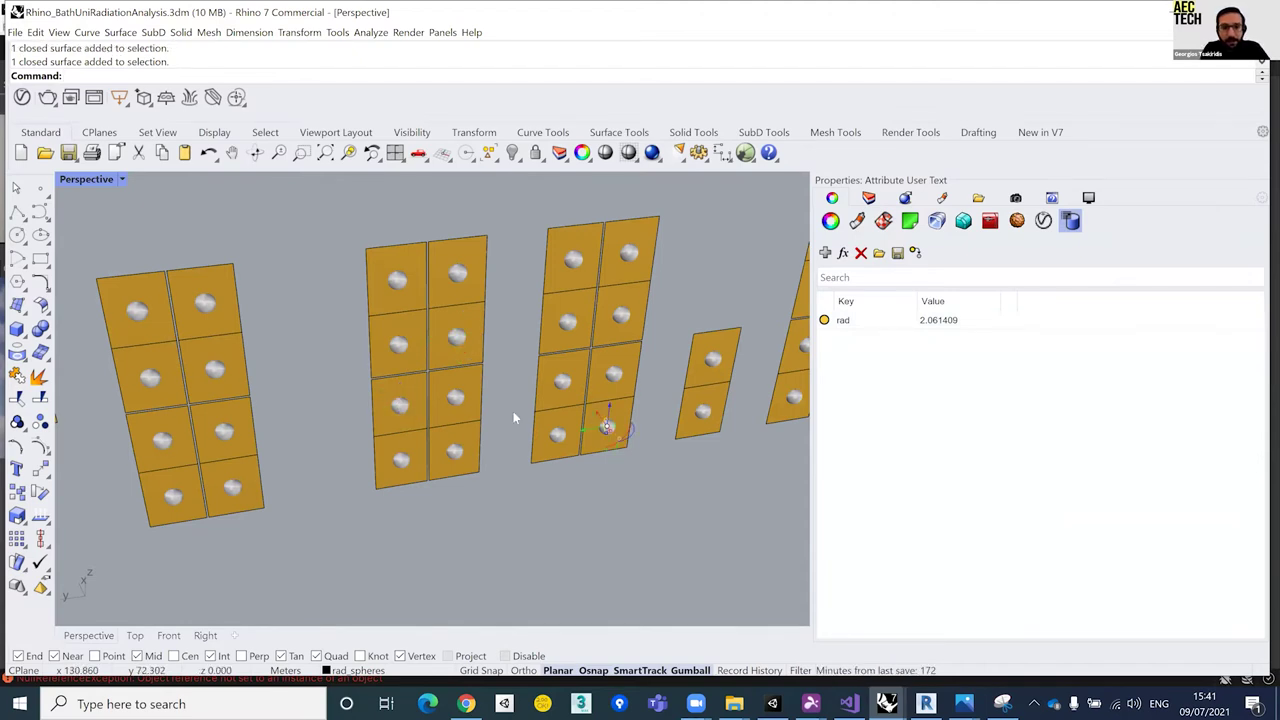
{"action": "scroll", "coordinate": [490, 262], "scroll_direction": "down", "scroll_amount": 3}
{"action": "left_click", "coordinate": [497, 212]}
{"action": "left_click", "coordinate": [386, 222]}
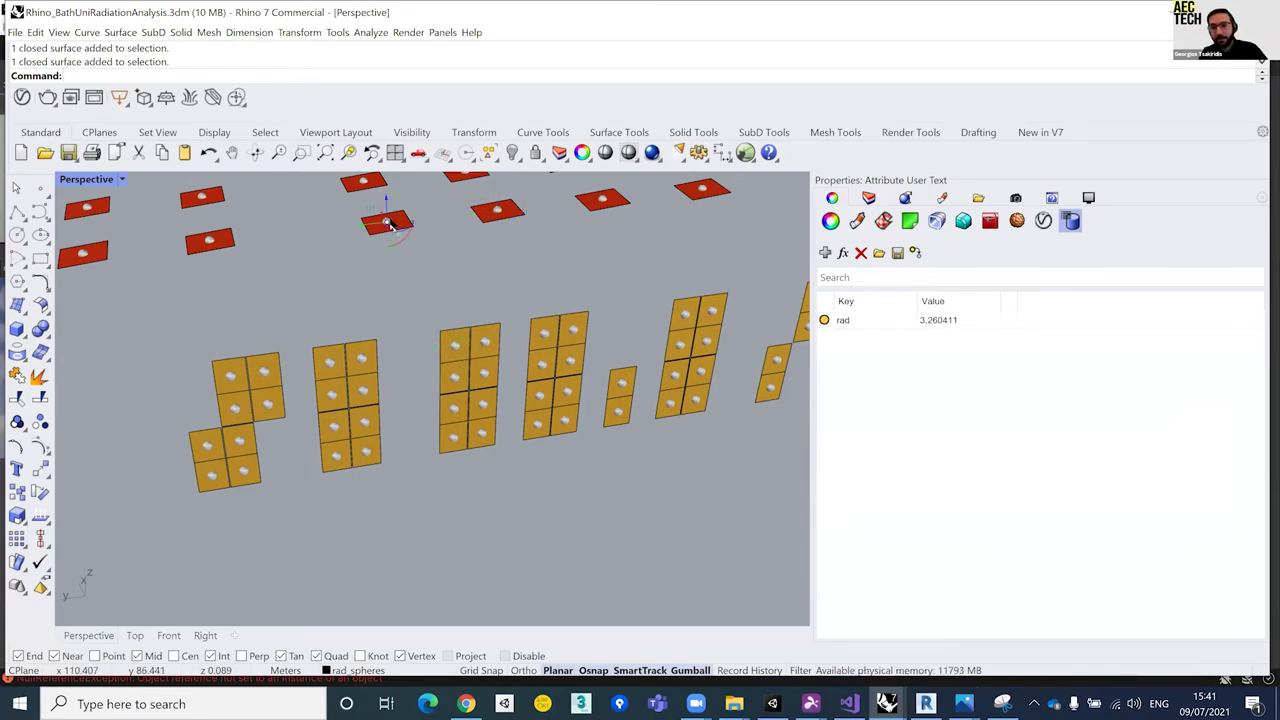
{"action": "left_click", "coordinate": [497, 212]}
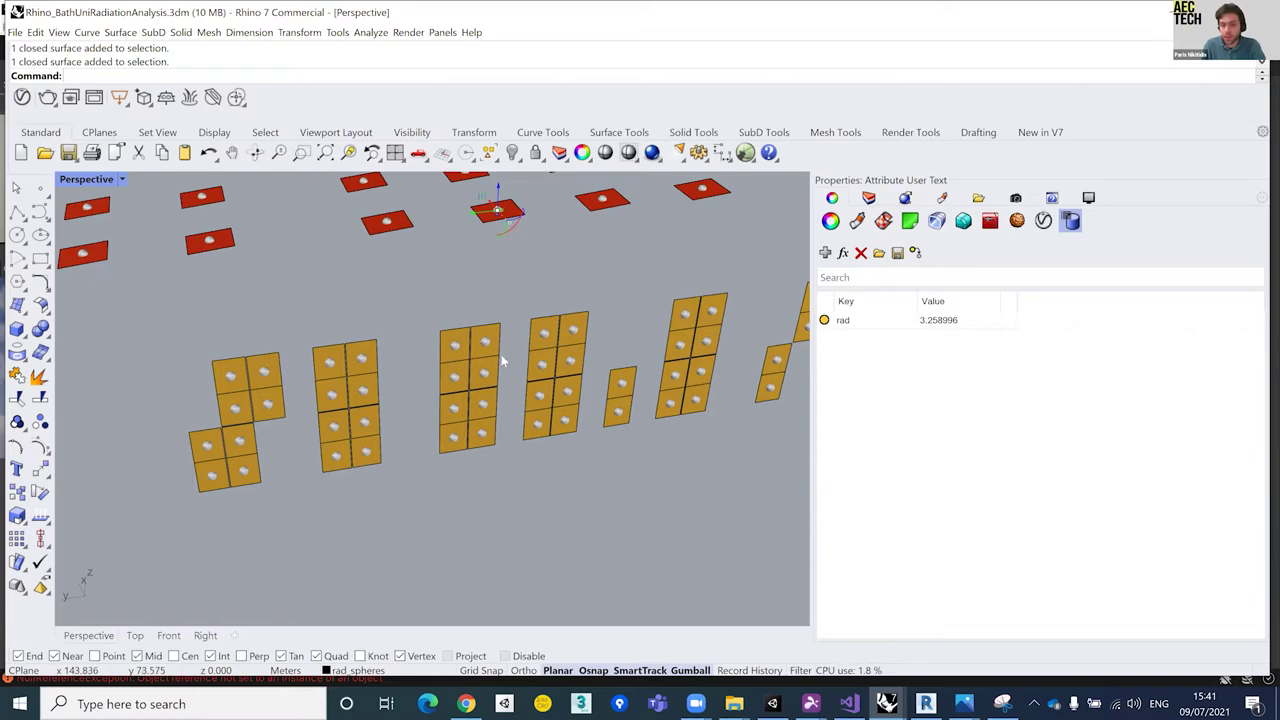
{"action": "right_click_drag", "start_coordinate": [453, 344], "coordinate": [285, 293]}
{"action": "scroll", "coordinate": [466, 371], "scroll_direction": "down", "scroll_amount": 5}
{"action": "scroll", "coordinate": [474, 338], "scroll_direction": "up", "scroll_amount": 5}
{"action": "right_click_drag", "start_coordinate": [474, 338], "coordinate": [376, 288]}
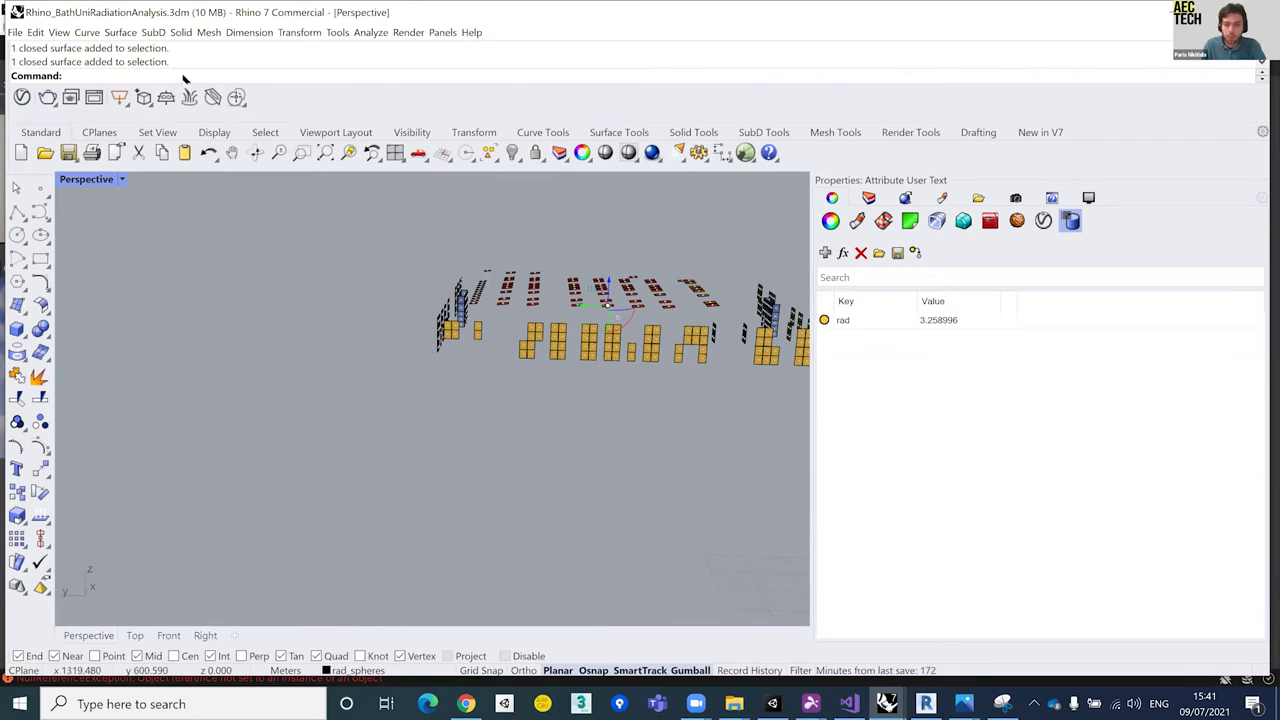
Step: Export the model with UnityReflectExport to the AEC Workshop Bath Uni_day 2 project
{"action": "type", "text": "UnityReflectExport"}
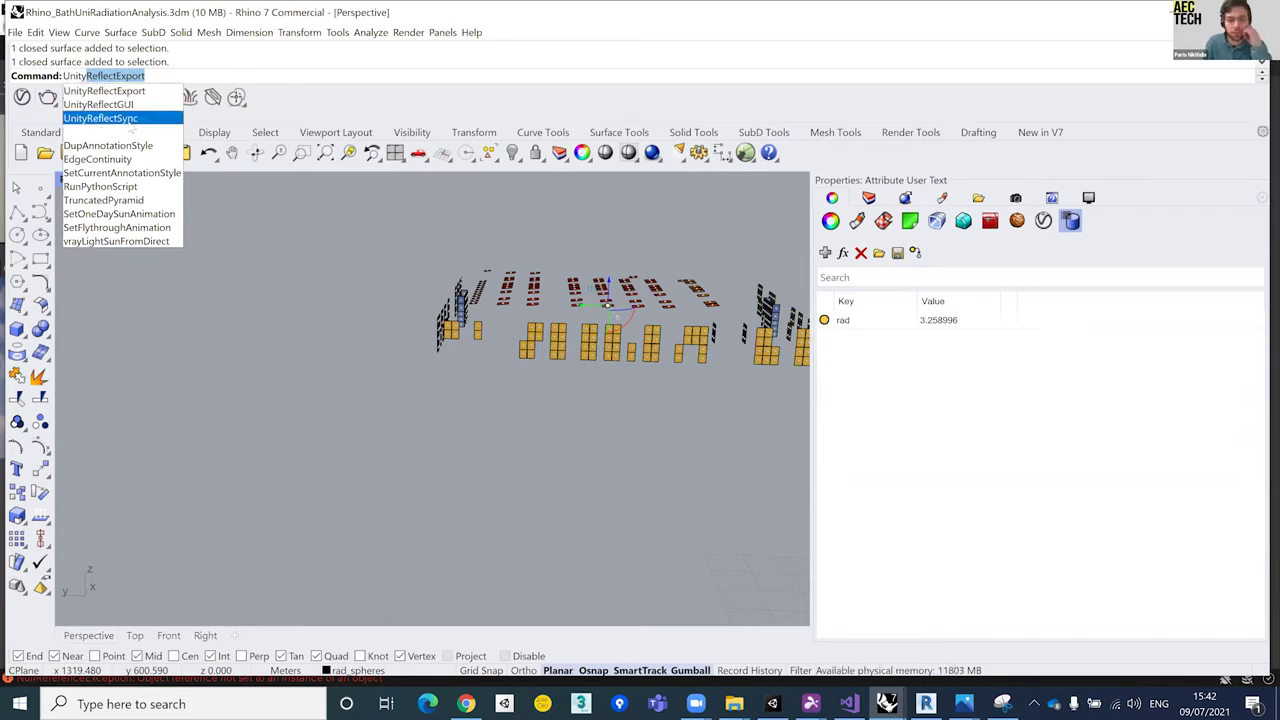
{"action": "left_click", "coordinate": [104, 91]}
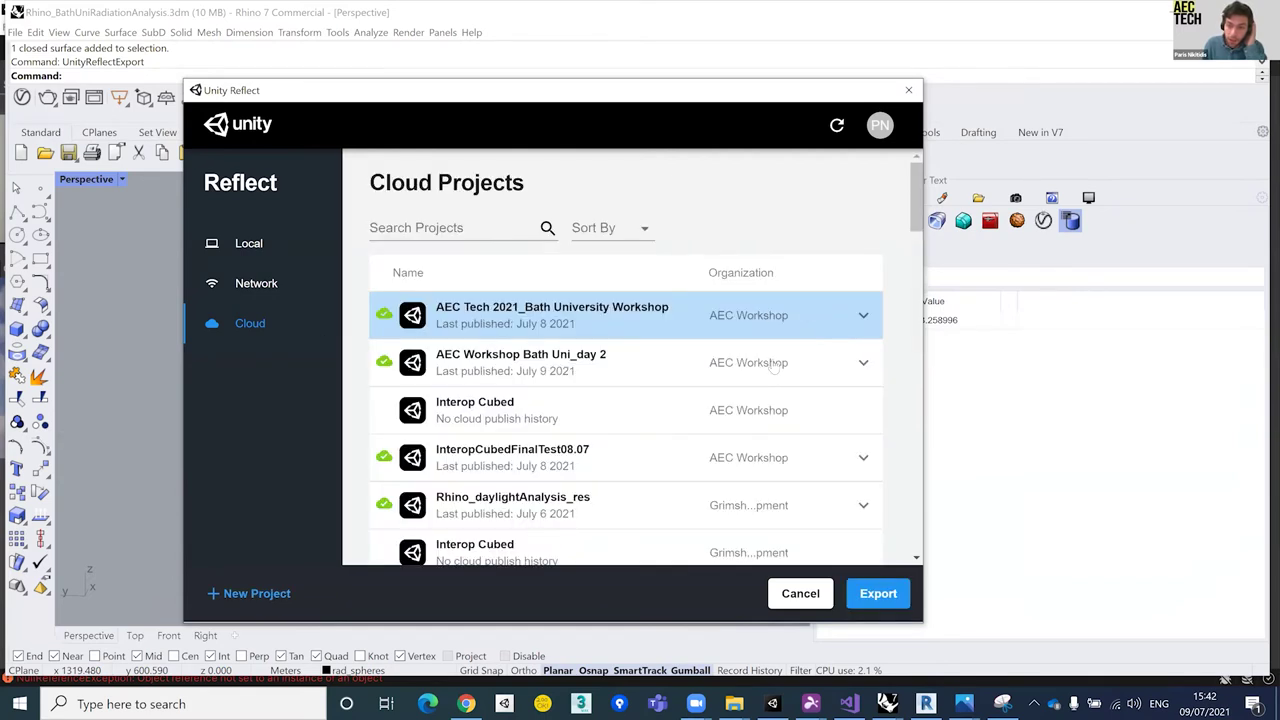
{"action": "left_click", "coordinate": [863, 362]}
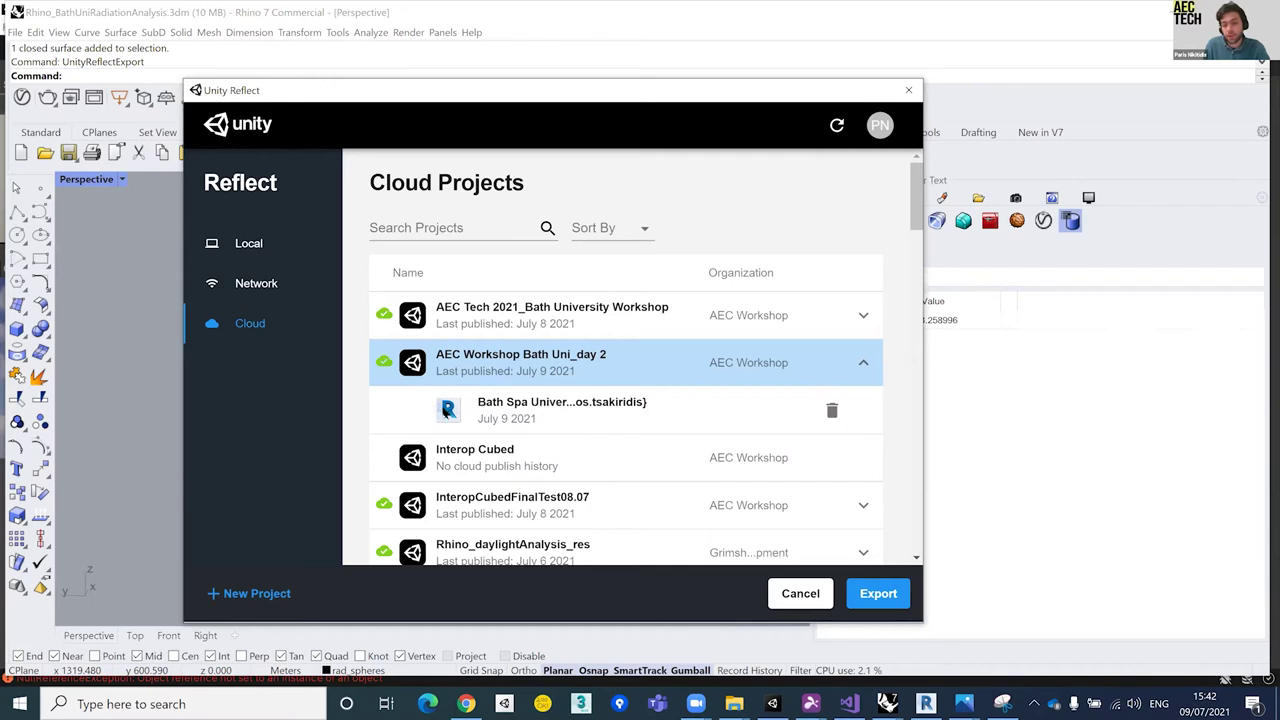
{"action": "left_click", "coordinate": [894, 600]}
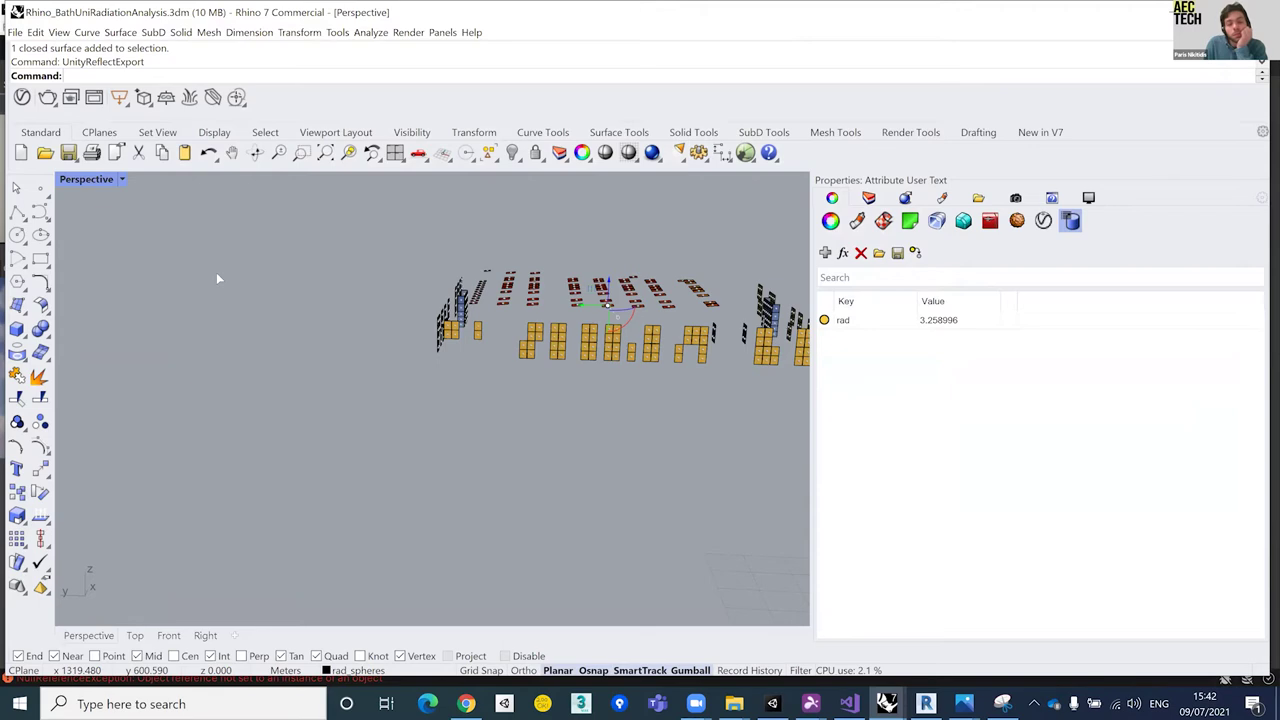
Step: Sync the Reflect export until all 1394 items complete, then minimize Rhino
{"action": "left_click", "coordinate": [118, 95]}
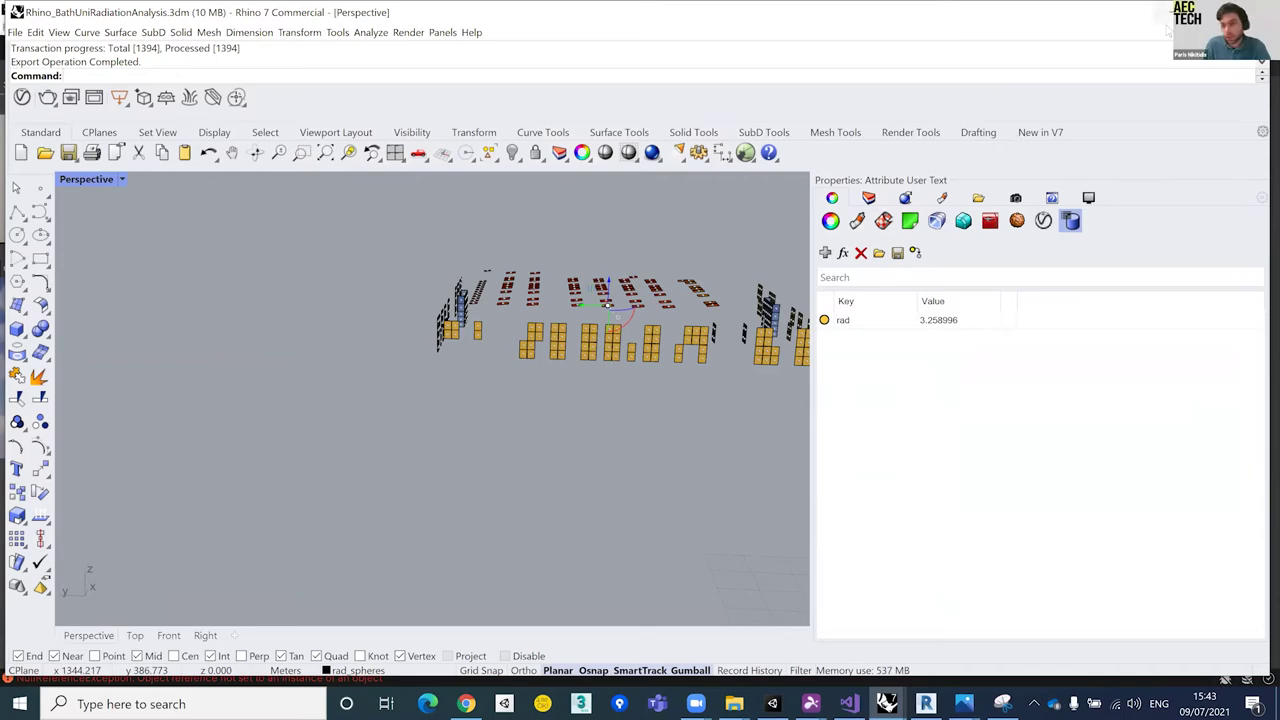
{"action": "right_click_drag", "start_coordinate": [394, 449], "coordinate": [560, 395]}
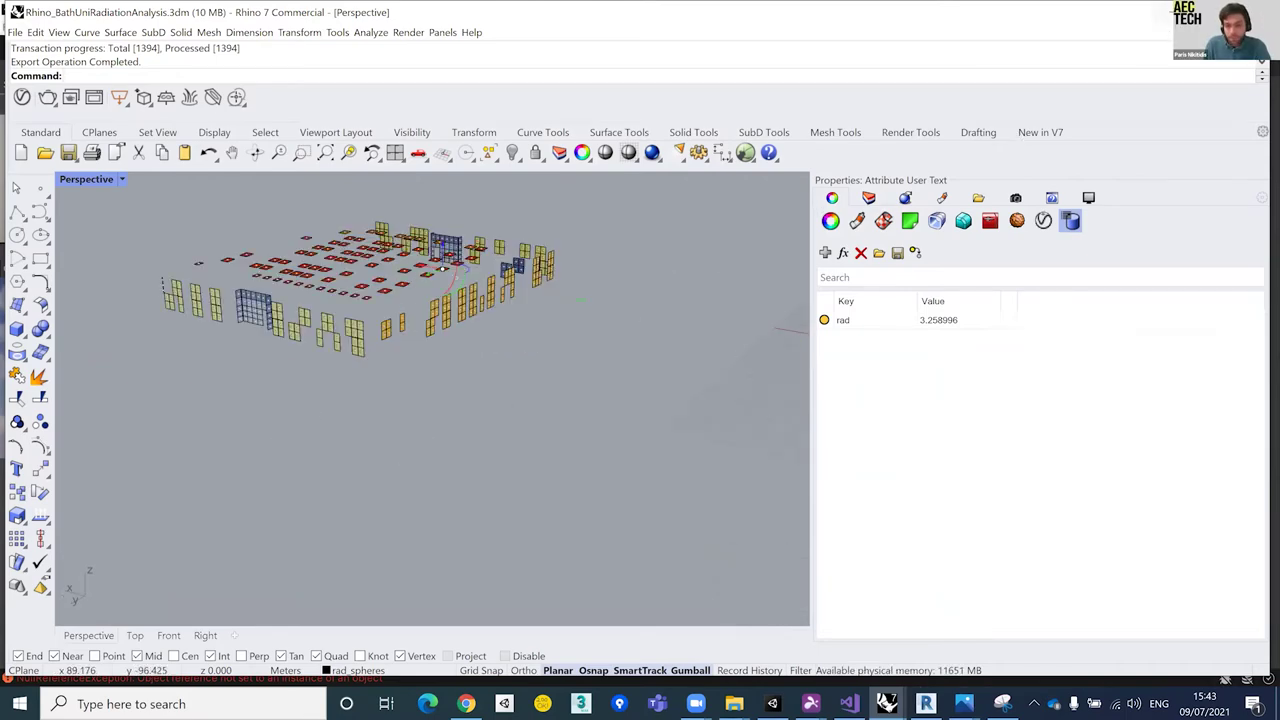
{"action": "left_click", "coordinate": [1146, 15]}
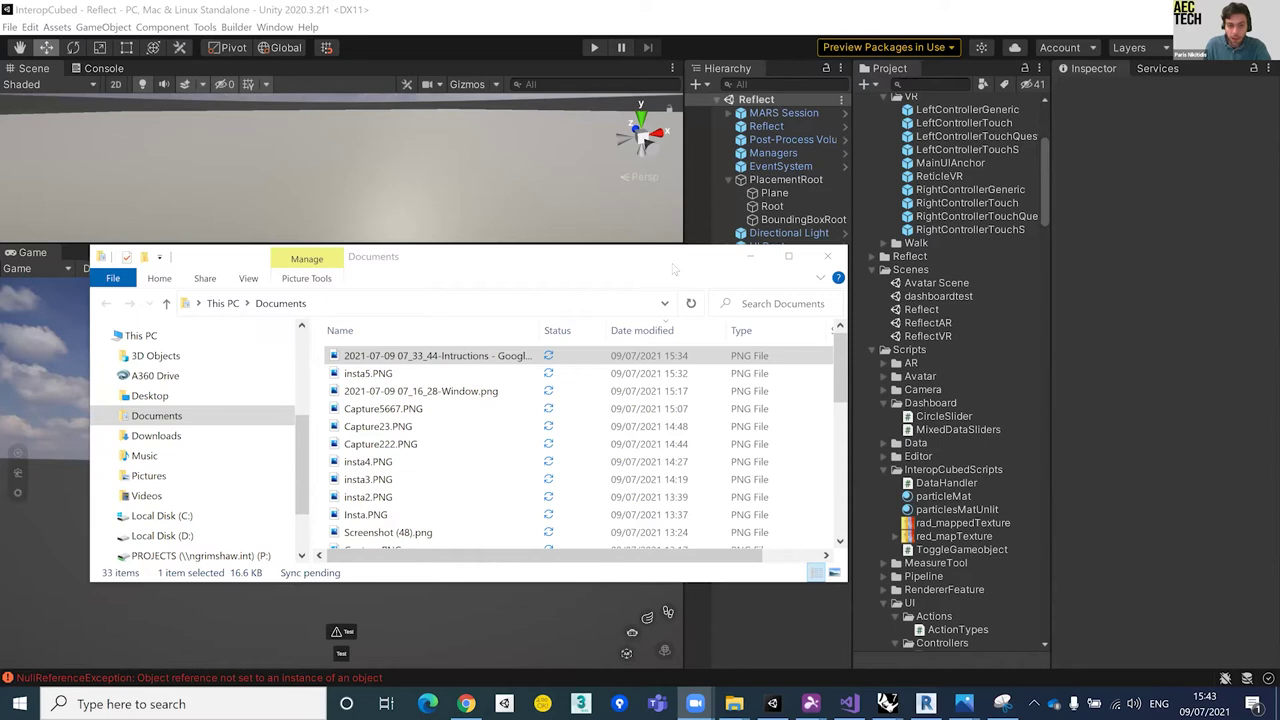
Step: Minimize the Documents window, check the Unity account, collapse PlacementRoot and make the Scene view taller
{"action": "left_click", "coordinate": [750, 256]}
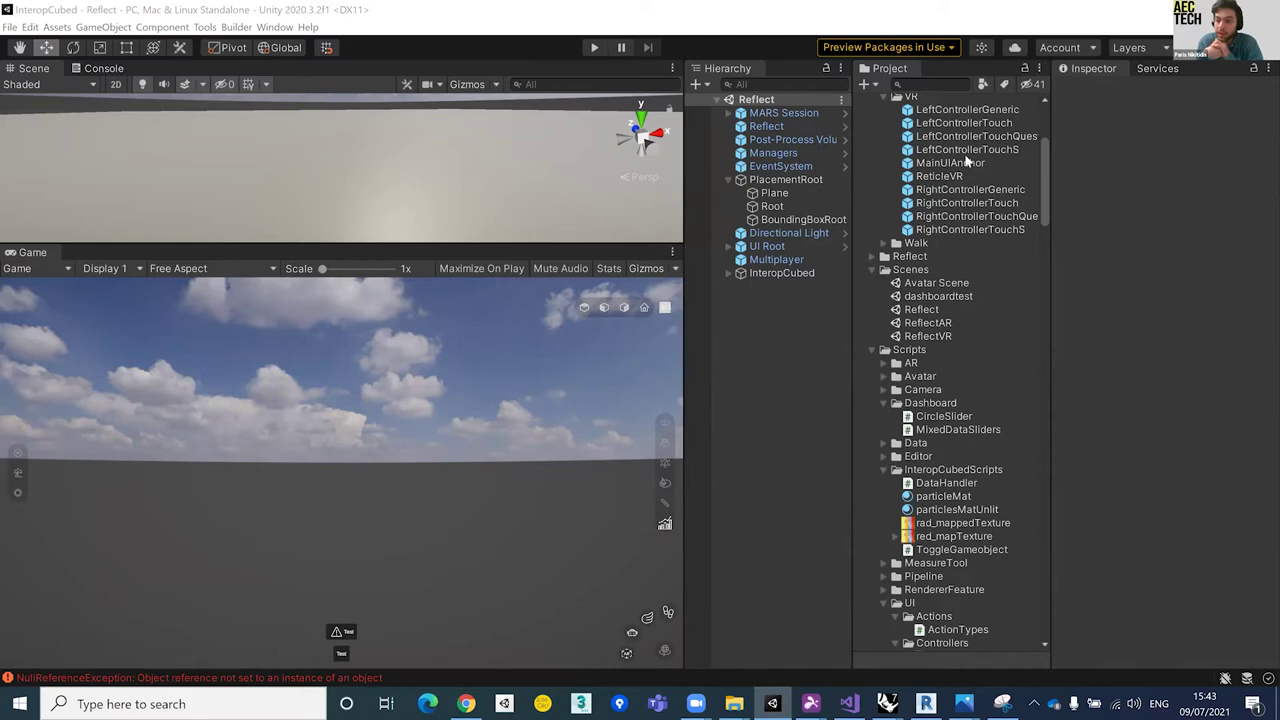
{"action": "left_click", "coordinate": [1060, 48]}
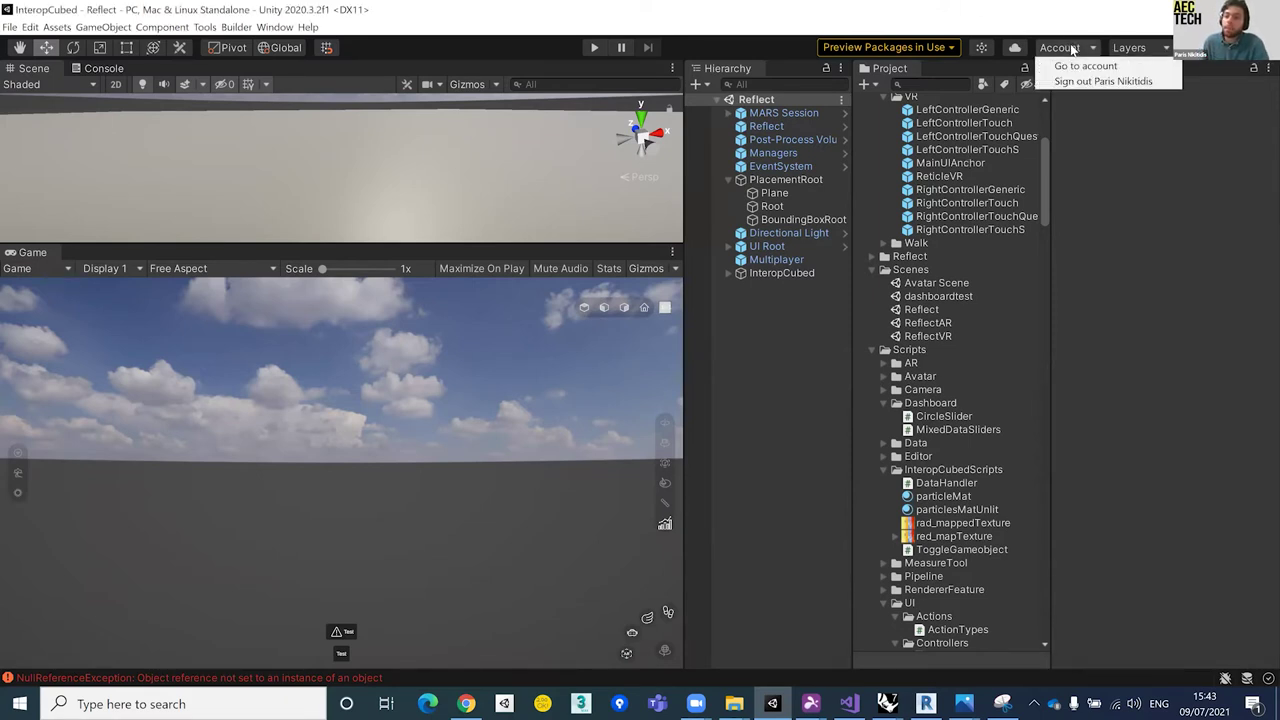
{"action": "left_click", "coordinate": [754, 162]}
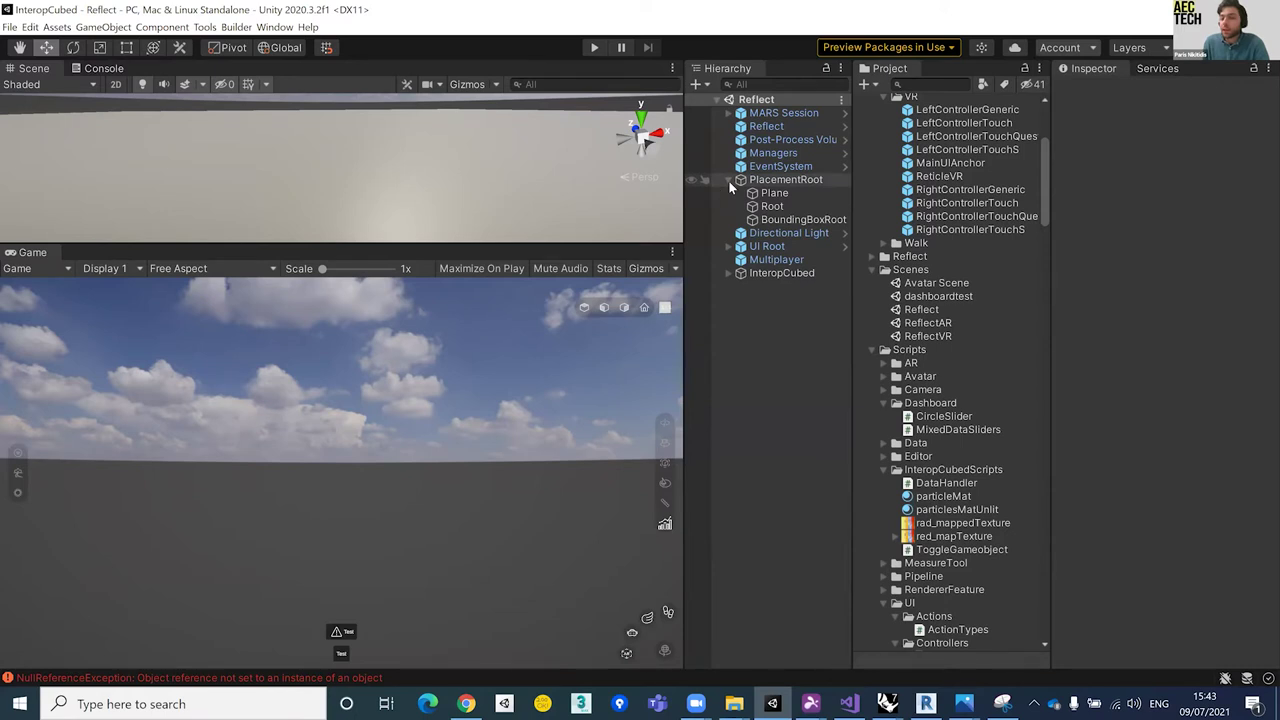
{"action": "left_click", "coordinate": [728, 180]}
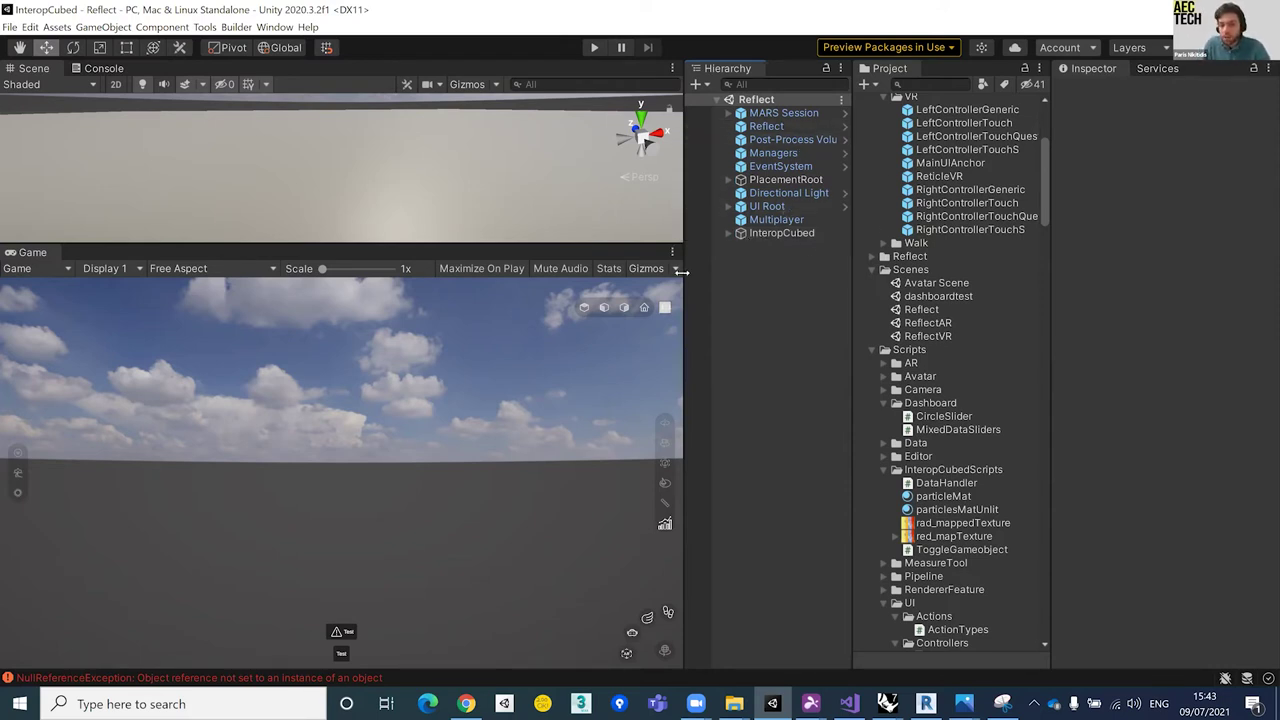
{"action": "left_click_drag", "start_coordinate": [491, 248], "coordinate": [482, 340]}
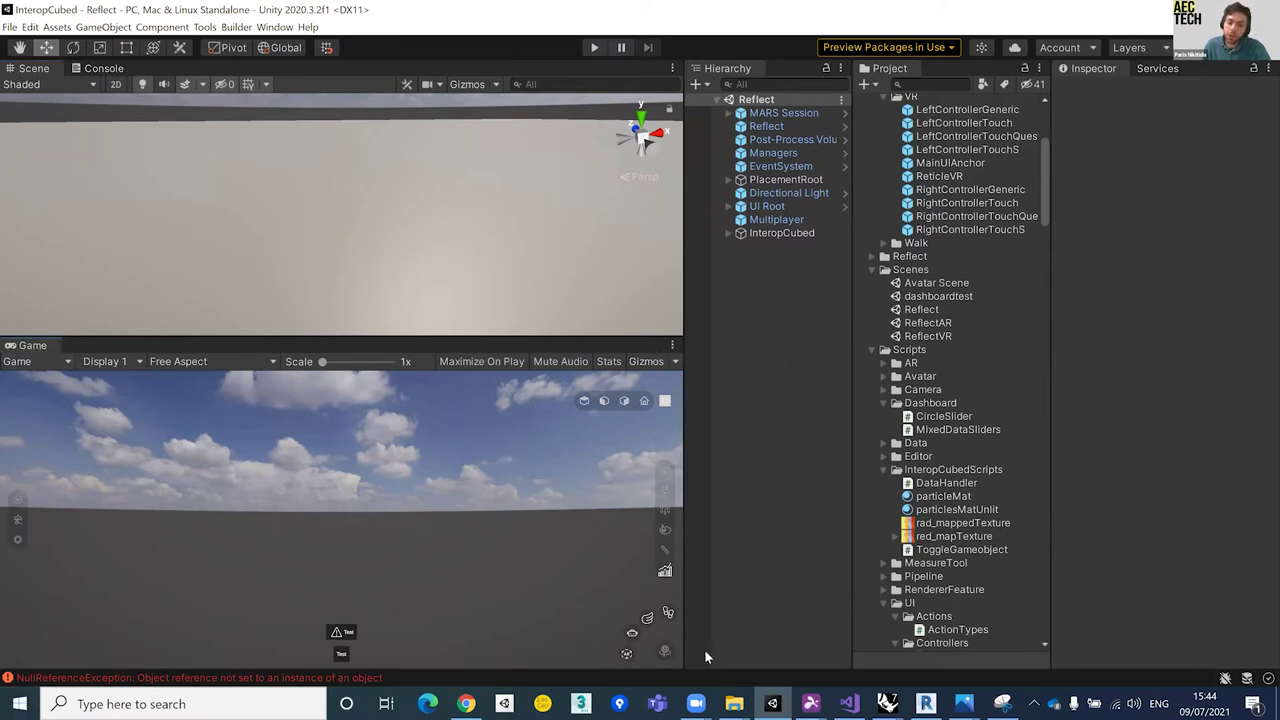
Step: Collapse the Prefabs, Scenes and Scripts folders in the Project panel
{"action": "left_click_drag", "start_coordinate": [189, 173], "coordinate": [436, 228], "text": "alt"}
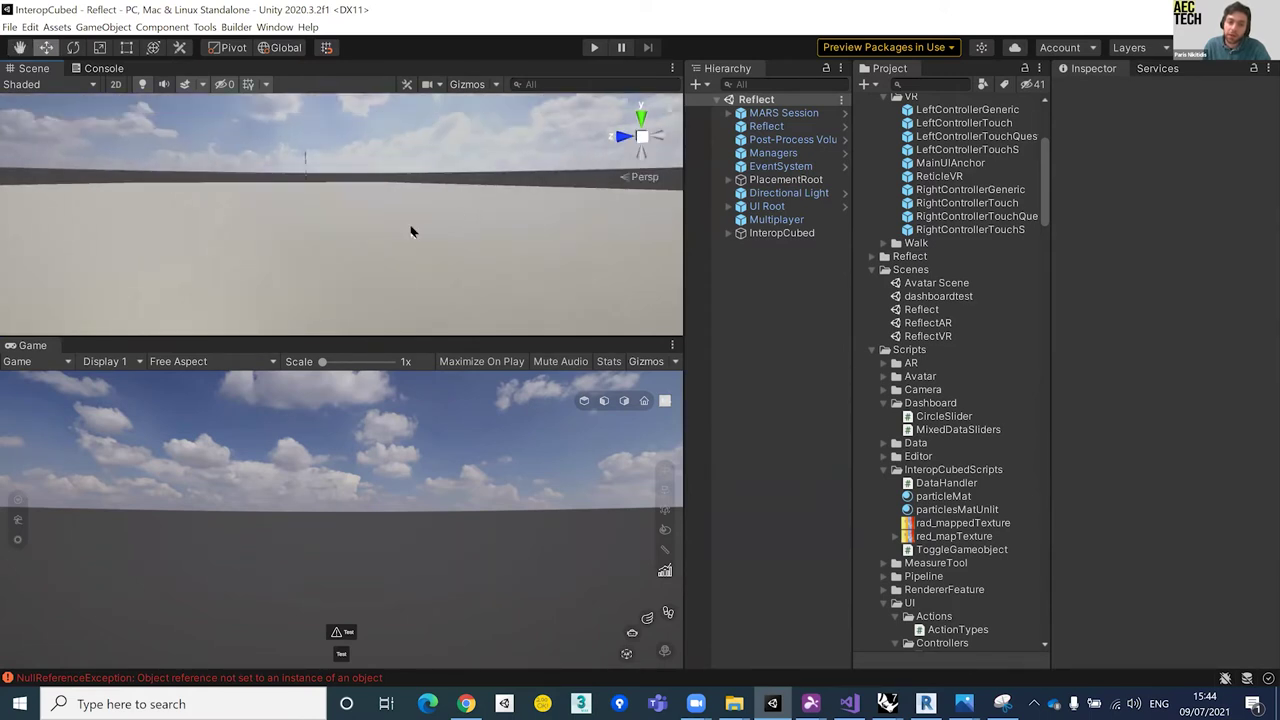
{"action": "left_click_drag", "start_coordinate": [391, 189], "coordinate": [351, 200], "text": "alt"}
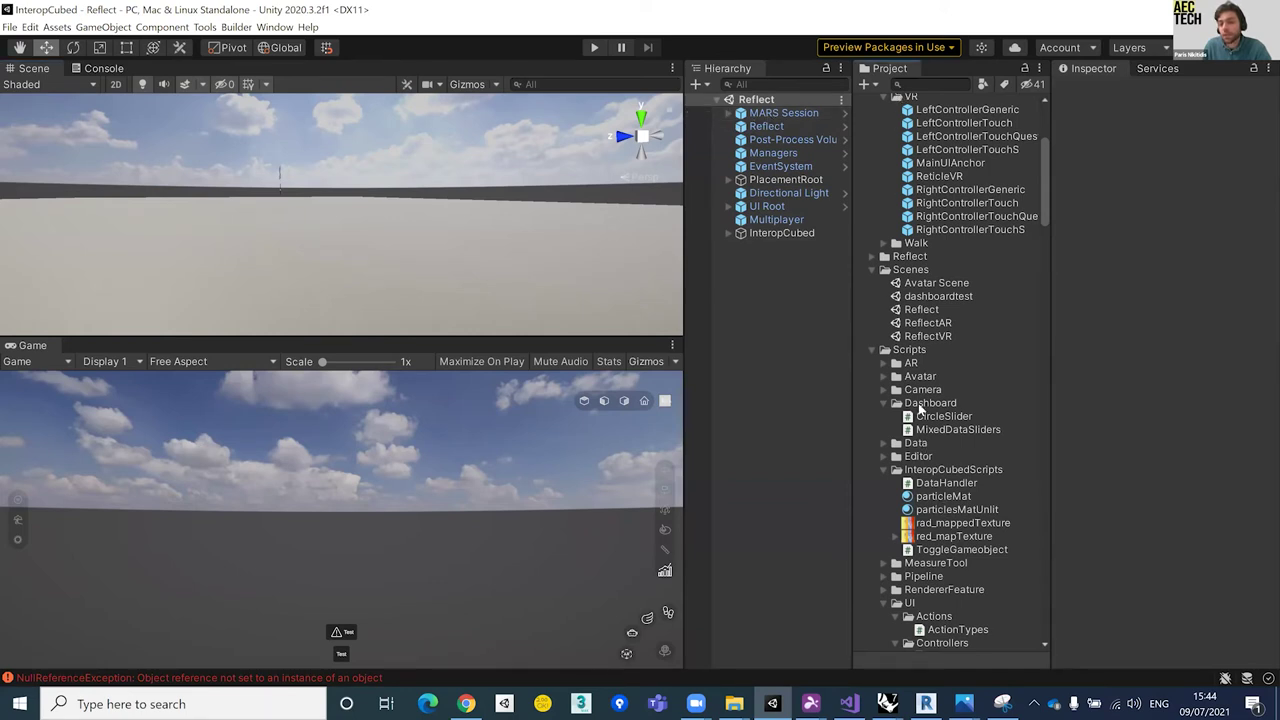
{"action": "scroll", "coordinate": [921, 410], "scroll_direction": "up", "scroll_amount": 5}
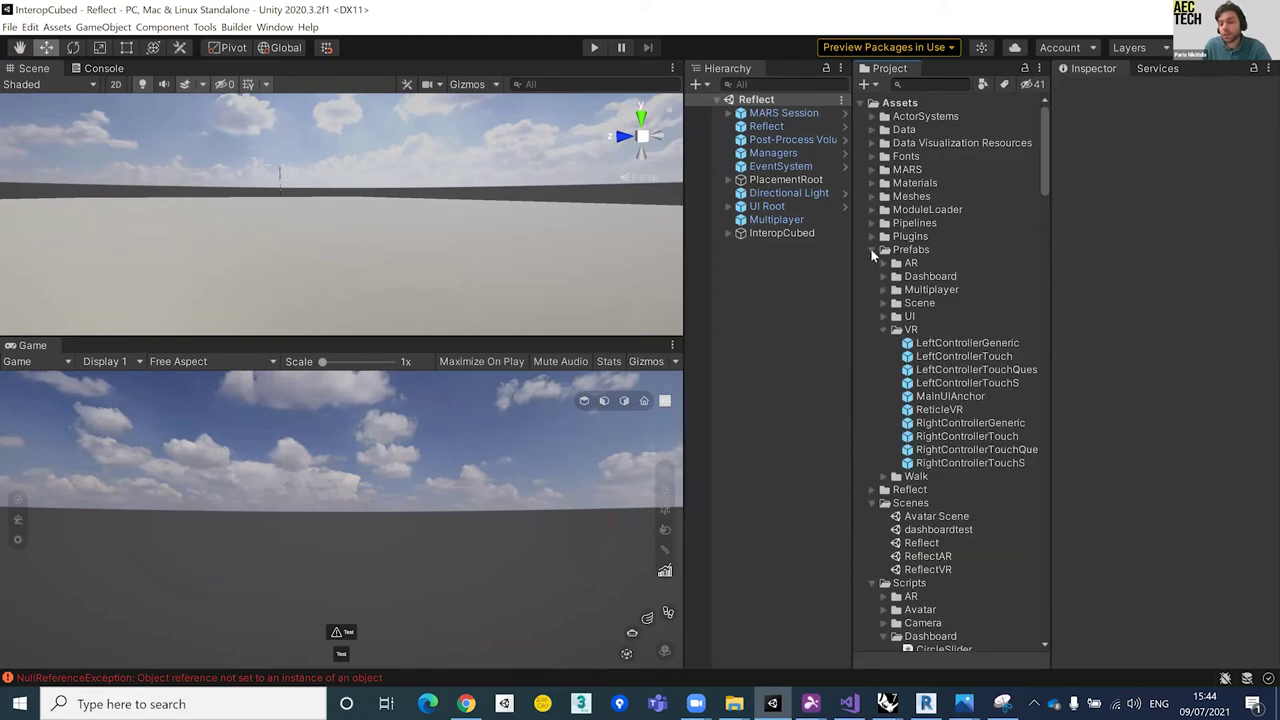
{"action": "left_click", "coordinate": [871, 249]}
{"action": "left_click", "coordinate": [871, 276]}
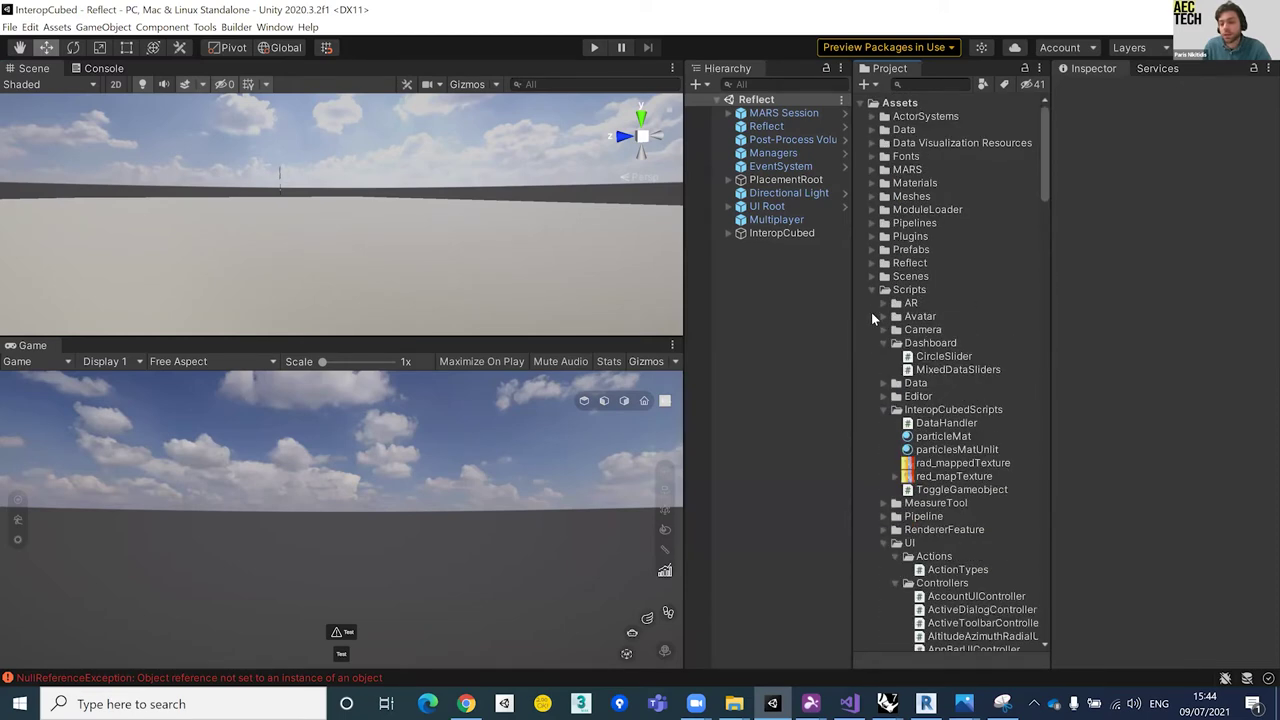
{"action": "left_click", "coordinate": [870, 289]}
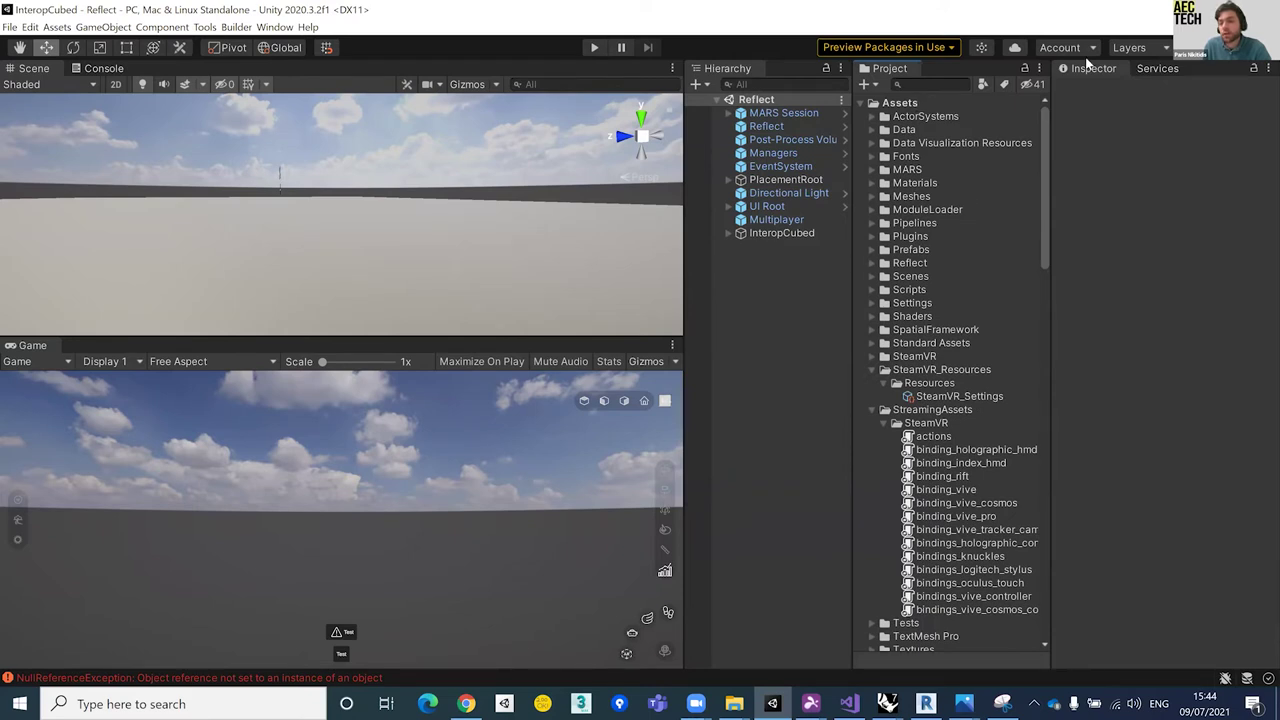
Step: Inspect EventSystem, InteropCubed, then the Post-Process Volume's Tonemapping, Lift Gamma Gain, Bloom and Vignette overrides
{"action": "left_click", "coordinate": [761, 167]}
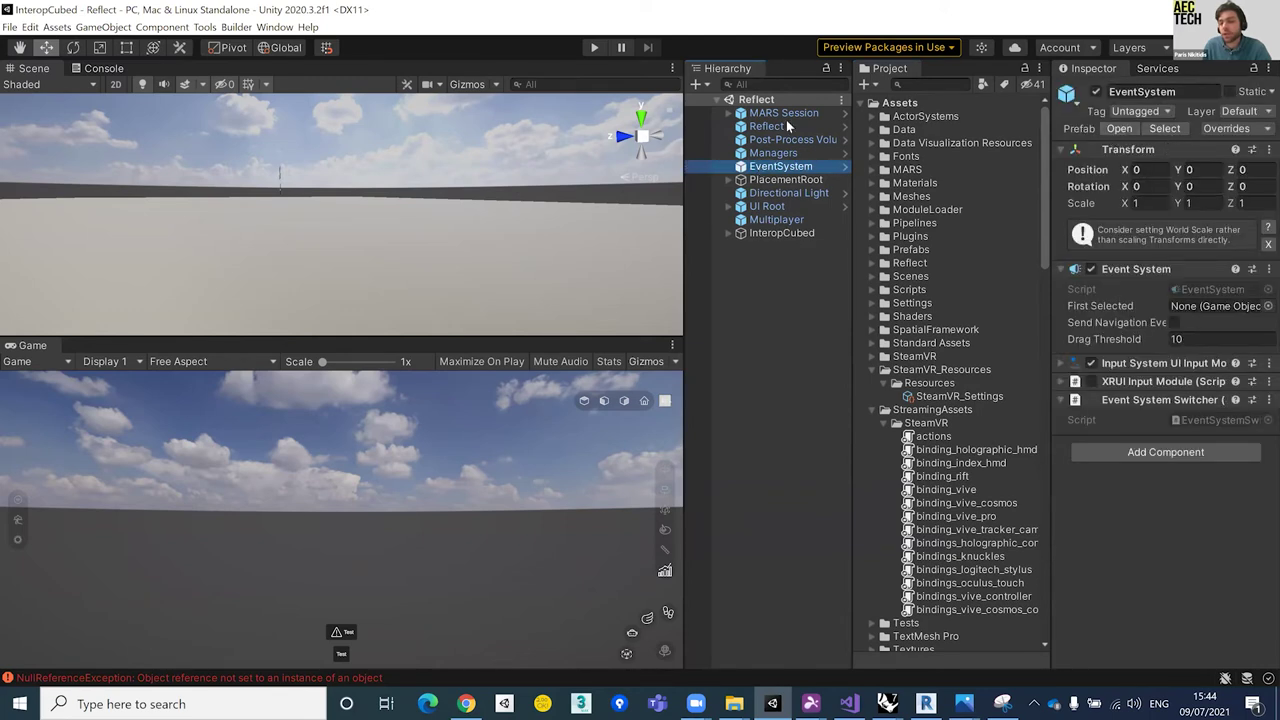
{"action": "left_click", "coordinate": [770, 233]}
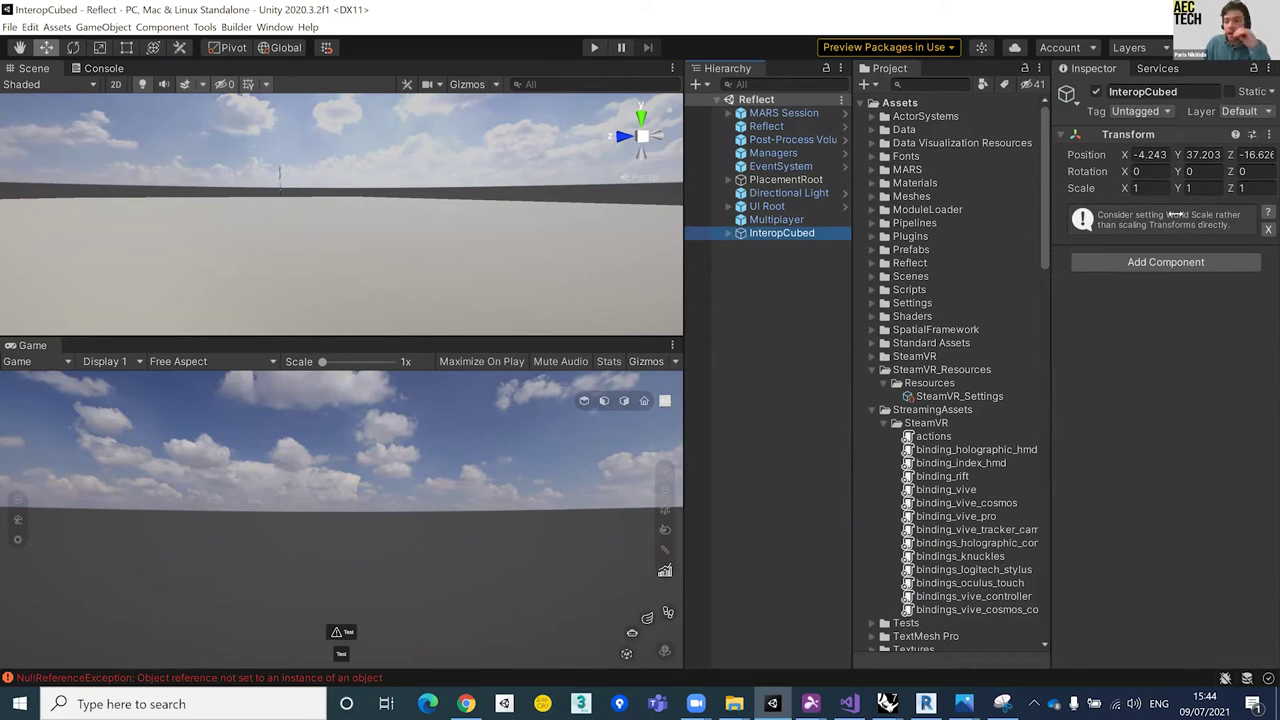
{"action": "left_click", "coordinate": [768, 141]}
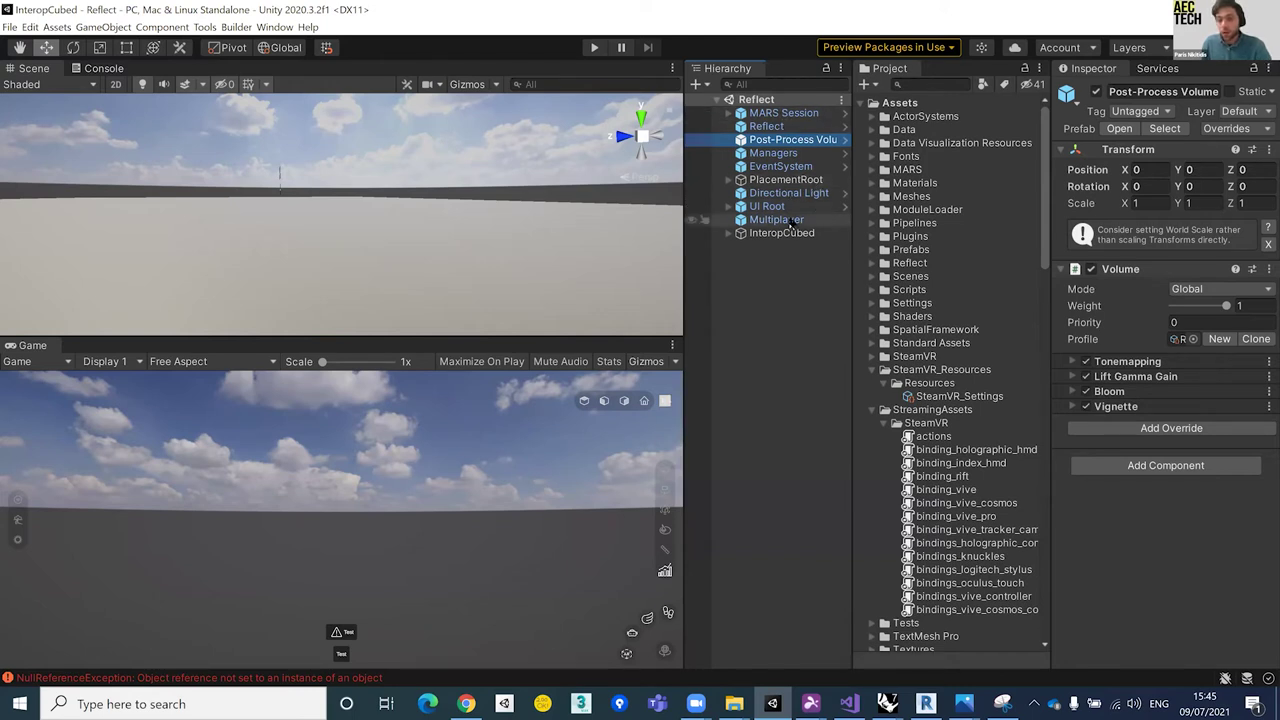
Step: Widen the Hierarchy and Inspector, review Reflect's pipeline scripts, then view Managers' four scripts
{"action": "left_click", "coordinate": [781, 153]}
{"action": "left_click", "coordinate": [770, 127]}
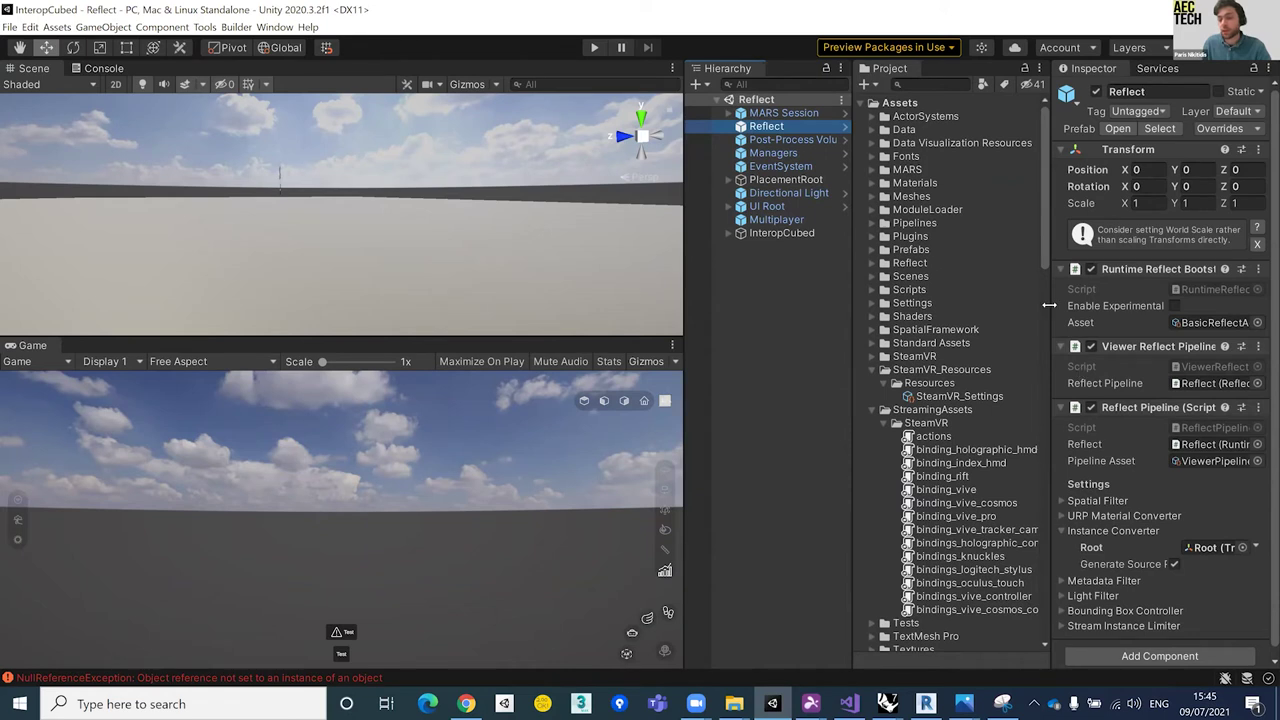
{"action": "left_click_drag", "start_coordinate": [684, 286], "coordinate": [582, 286]}
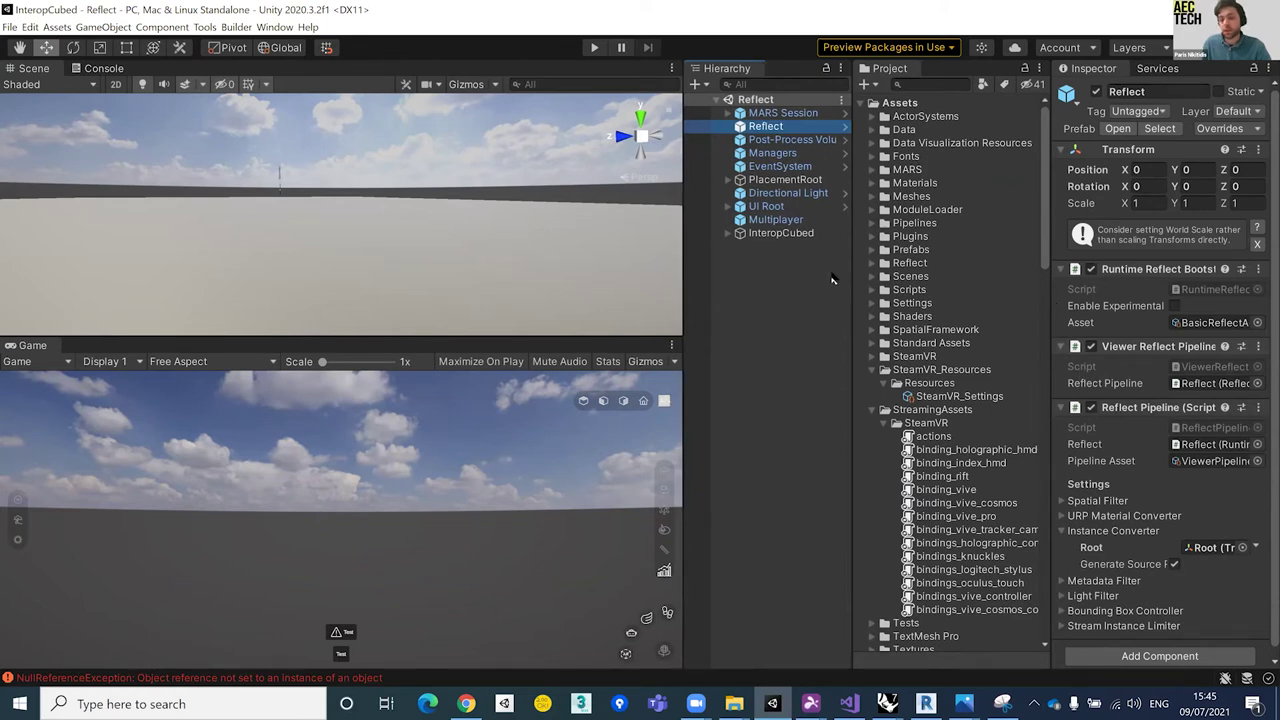
{"action": "left_click_drag", "start_coordinate": [1052, 268], "coordinate": [876, 262]}
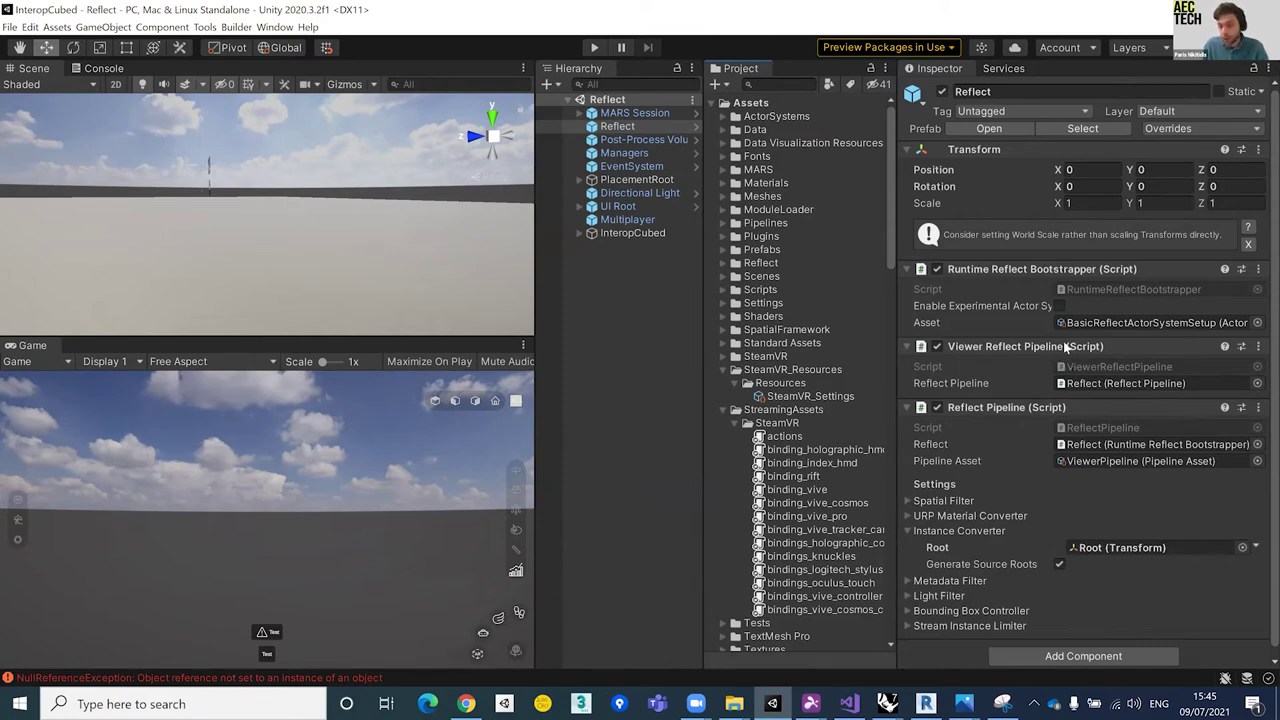
{"action": "scroll", "coordinate": [1142, 349], "scroll_direction": "down", "scroll_amount": 1}
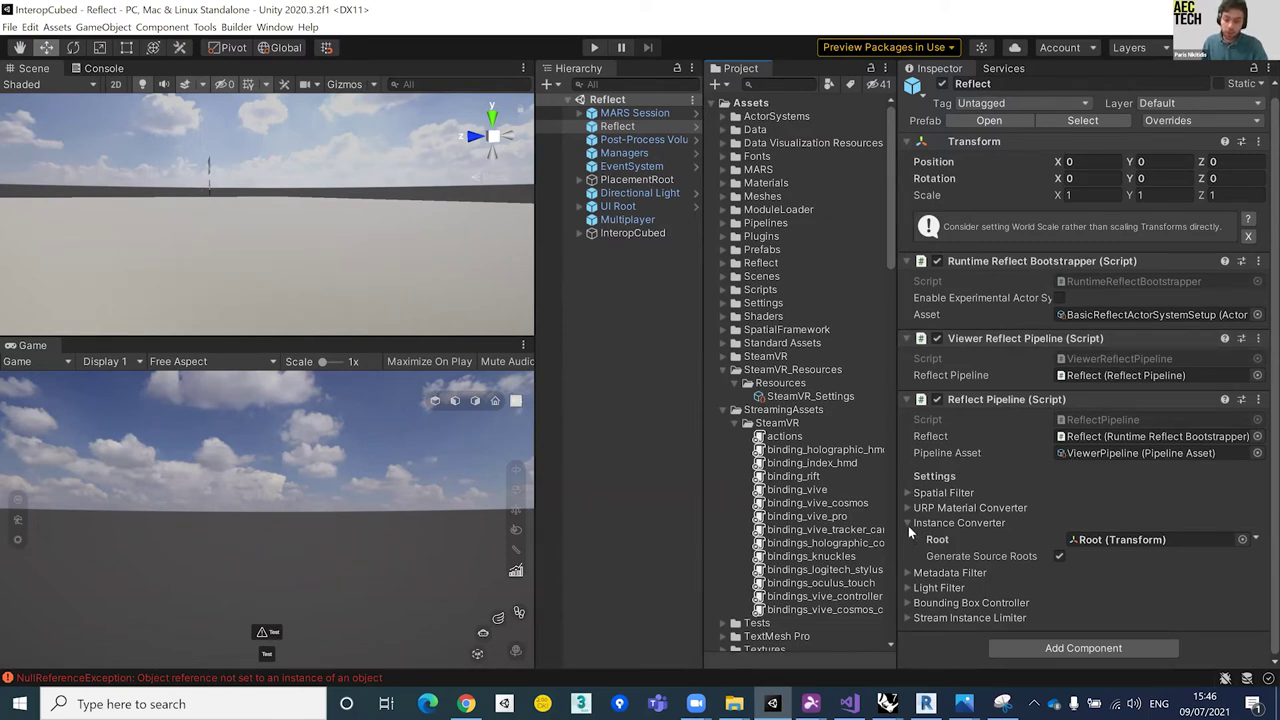
{"action": "left_click", "coordinate": [625, 153]}
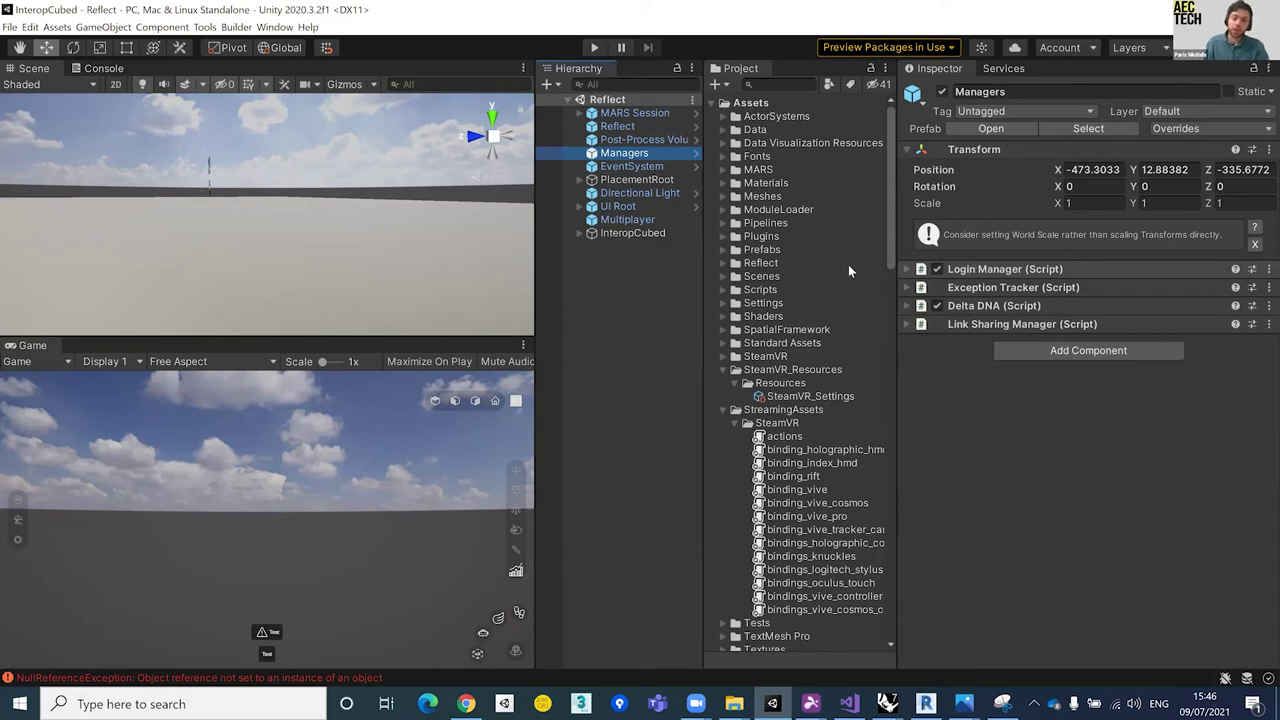
Step: Expand Link Sharing Manager's event lists, then inspect PlacementRoot, UI Root, Multiplayer and InteropCubed
{"action": "left_click", "coordinate": [903, 326]}
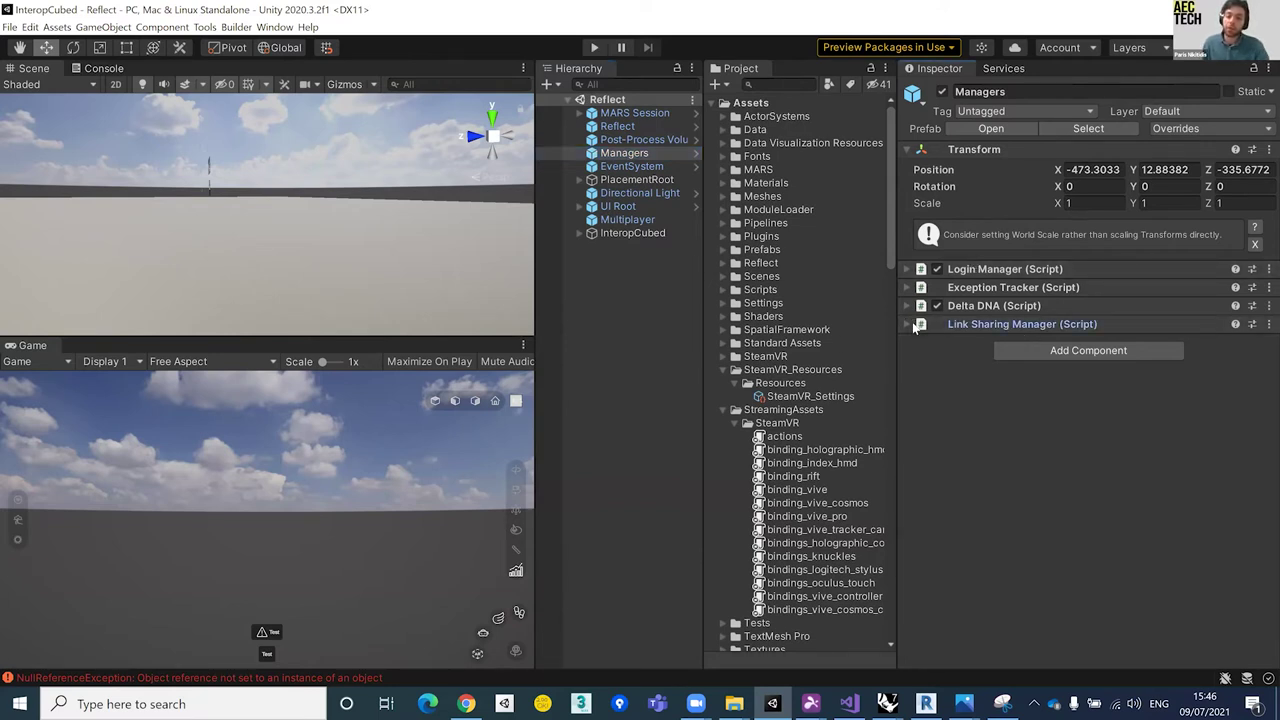
{"action": "left_click", "coordinate": [908, 323]}
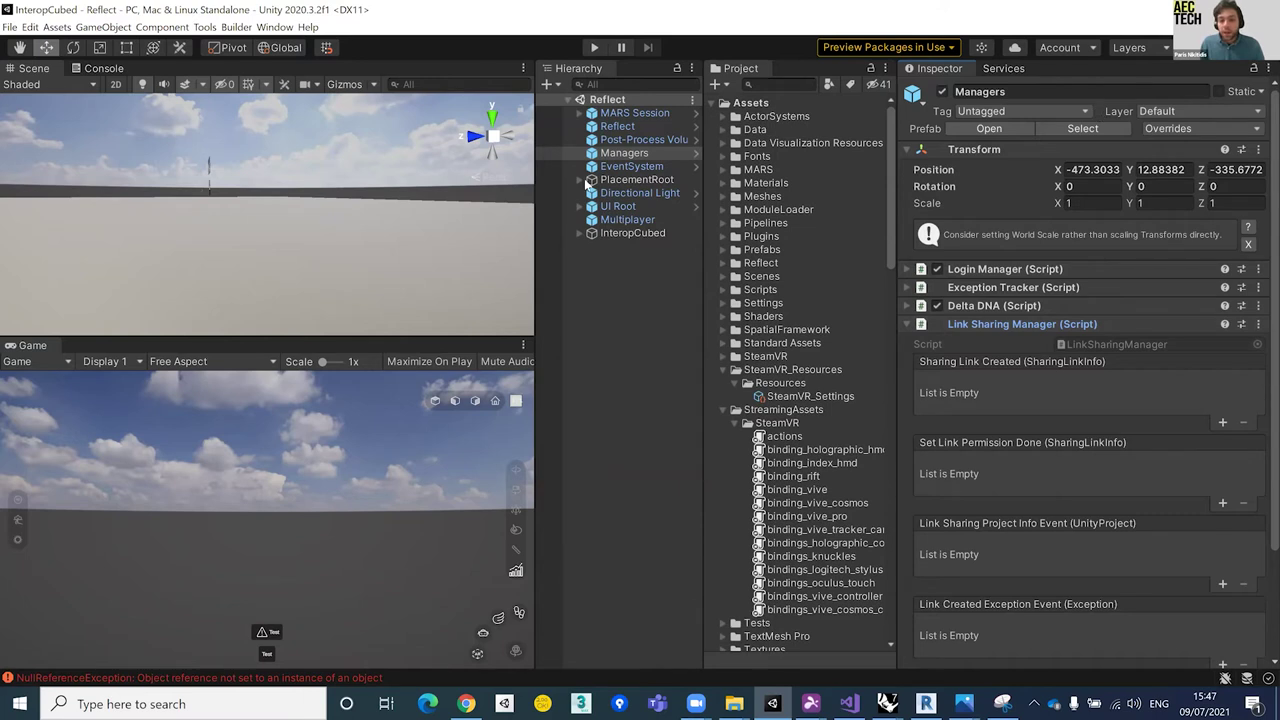
{"action": "left_click", "coordinate": [628, 181]}
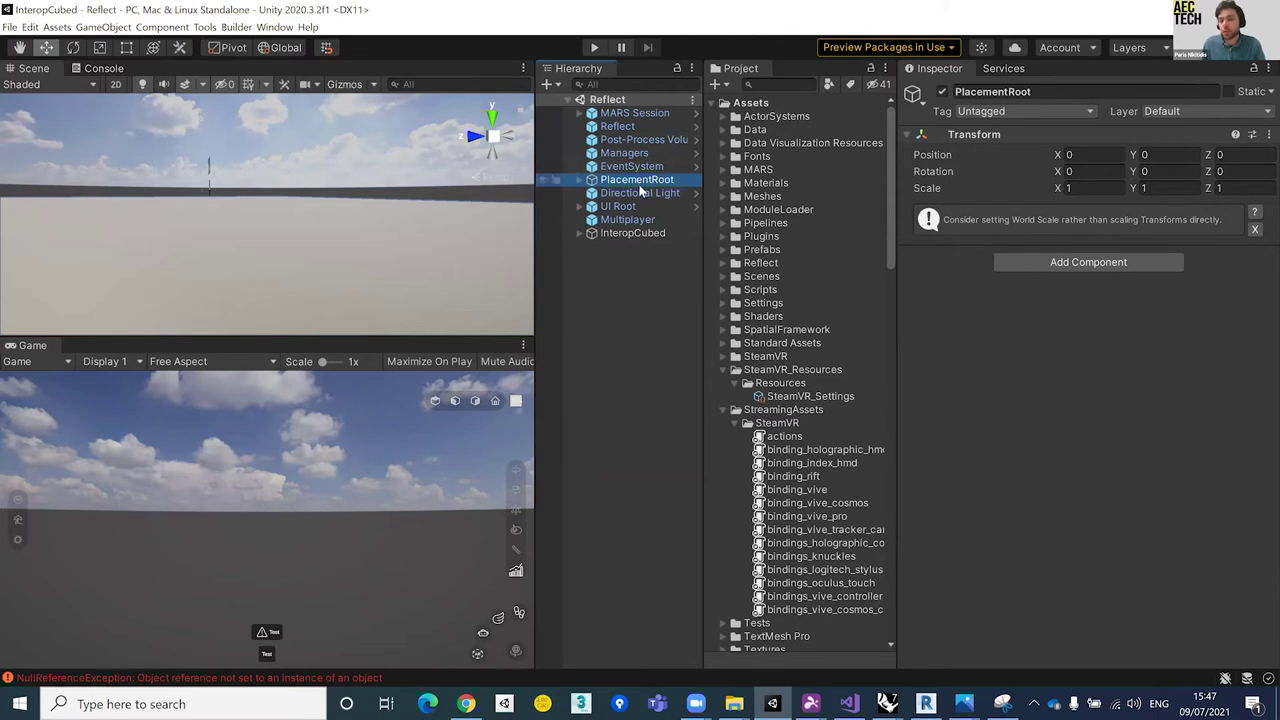
{"action": "left_click", "coordinate": [618, 208]}
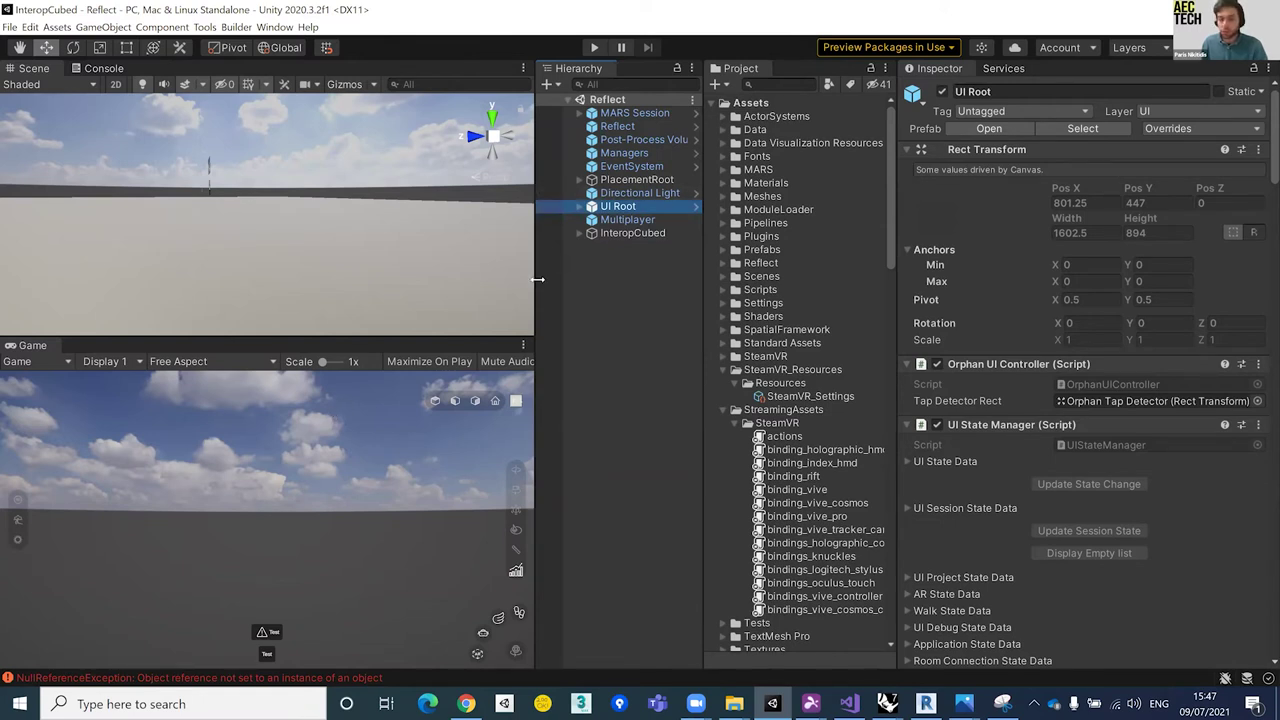
{"action": "left_click", "coordinate": [656, 222]}
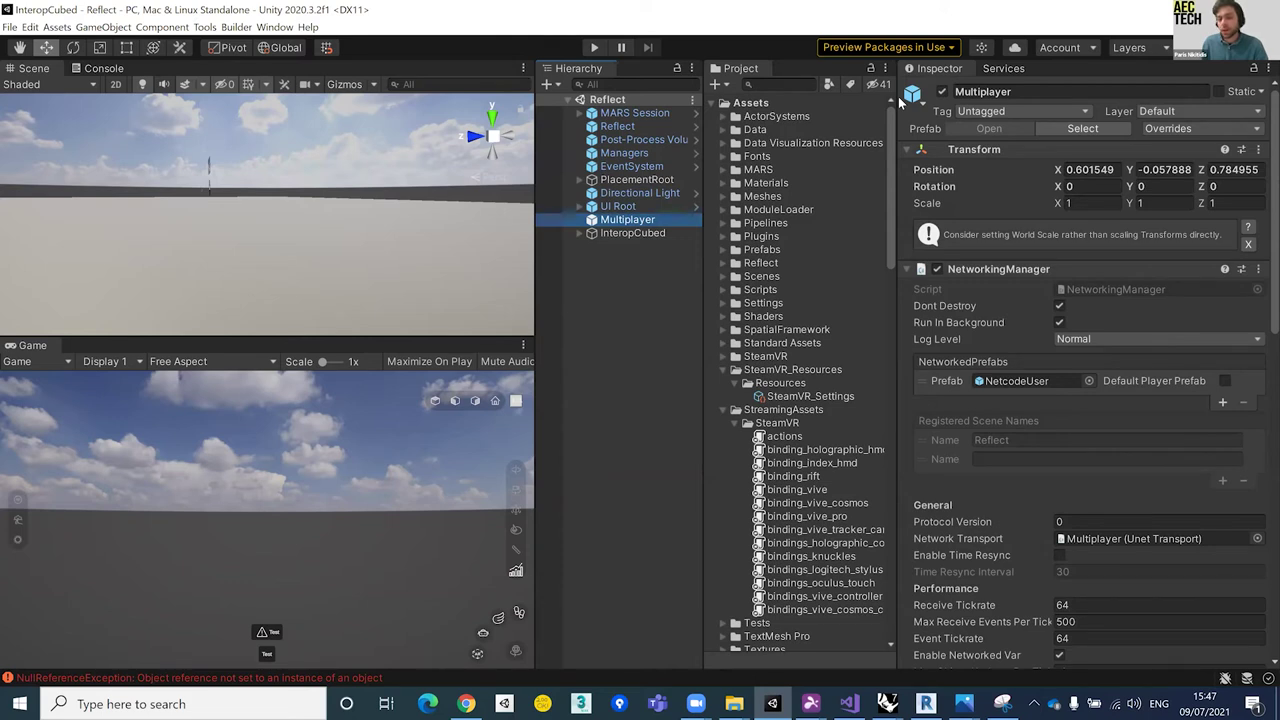
{"action": "left_click", "coordinate": [656, 234]}
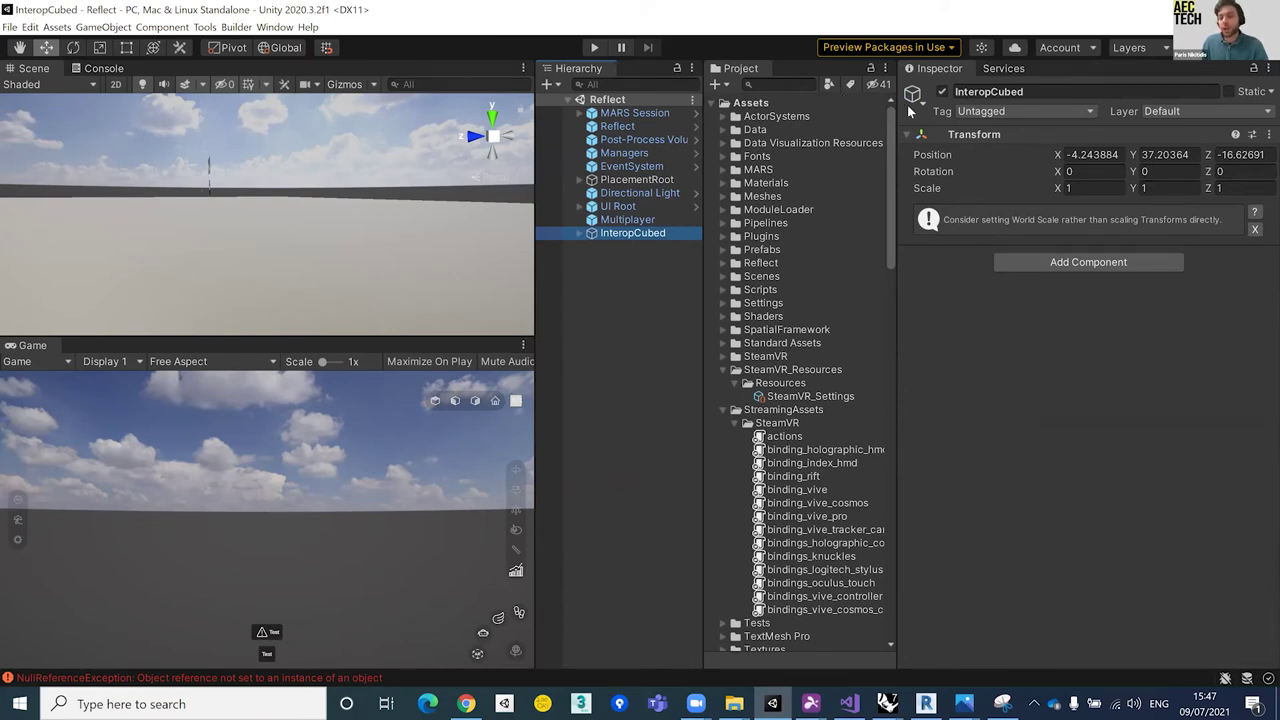
Step: Clear the selection and enter Play mode with Ctrl+P to load the Reflect Projects list
{"action": "left_click", "coordinate": [598, 396]}
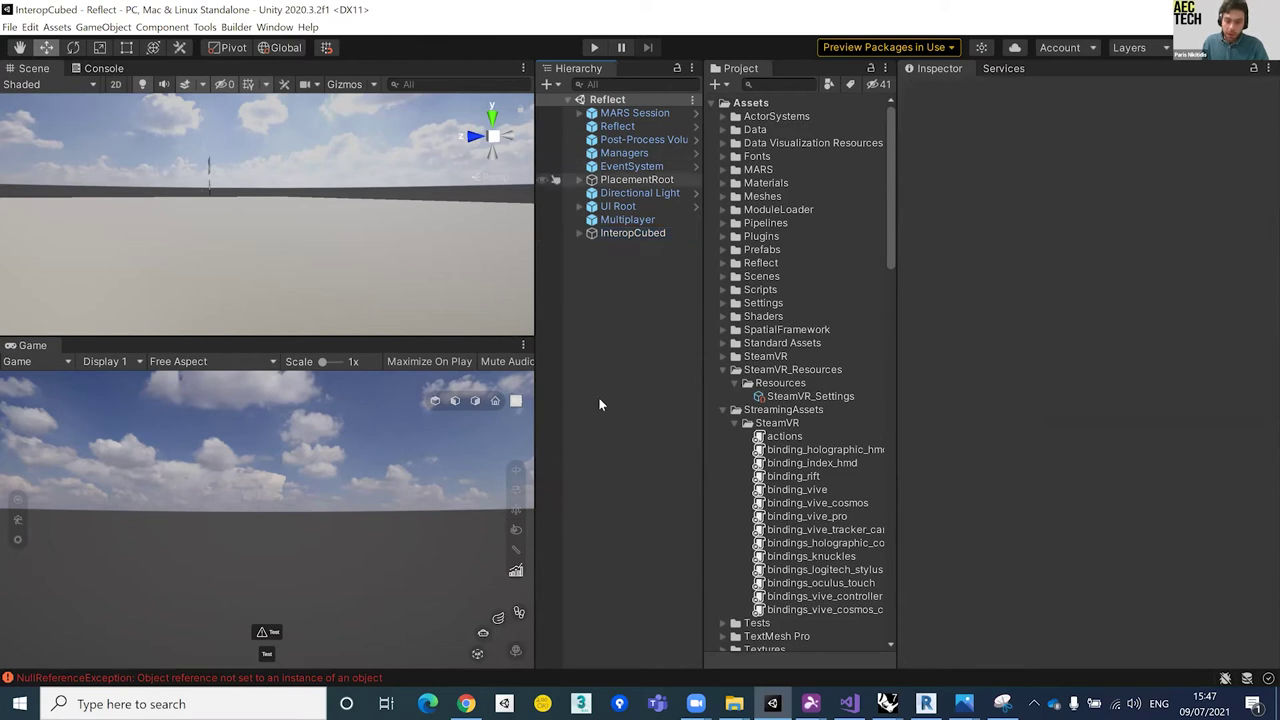
{"action": "key", "text": "ctrl+p"}
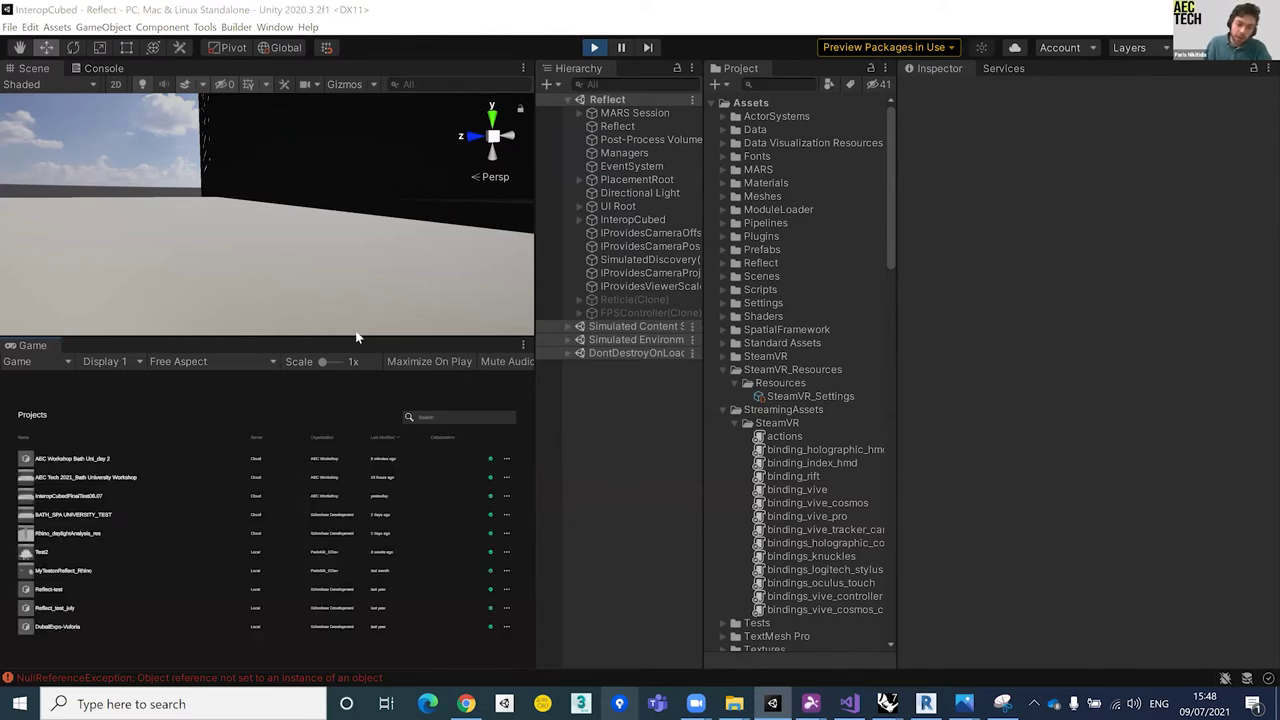
Step: Enlarge the Game view and open the AEC Workshop Bath Uni_day 2 project
{"action": "left_click_drag", "start_coordinate": [354, 336], "coordinate": [354, 243]}
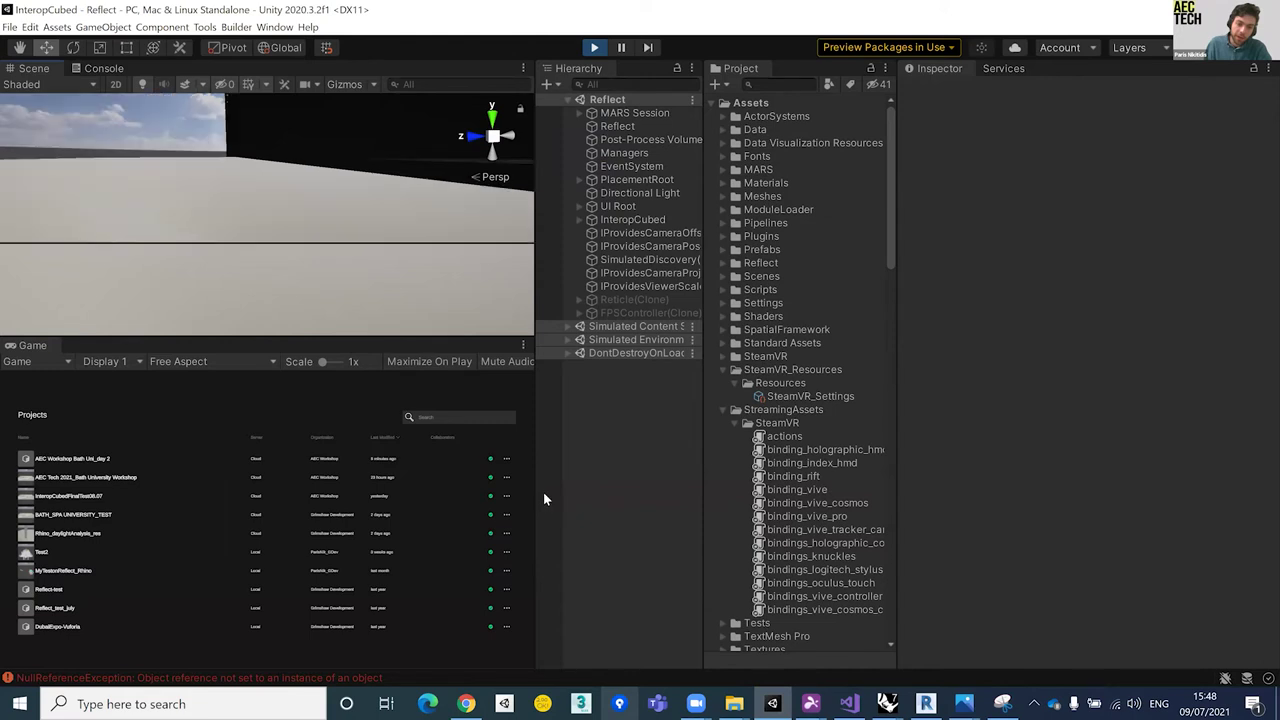
{"action": "left_click_drag", "start_coordinate": [544, 481], "coordinate": [662, 458]}
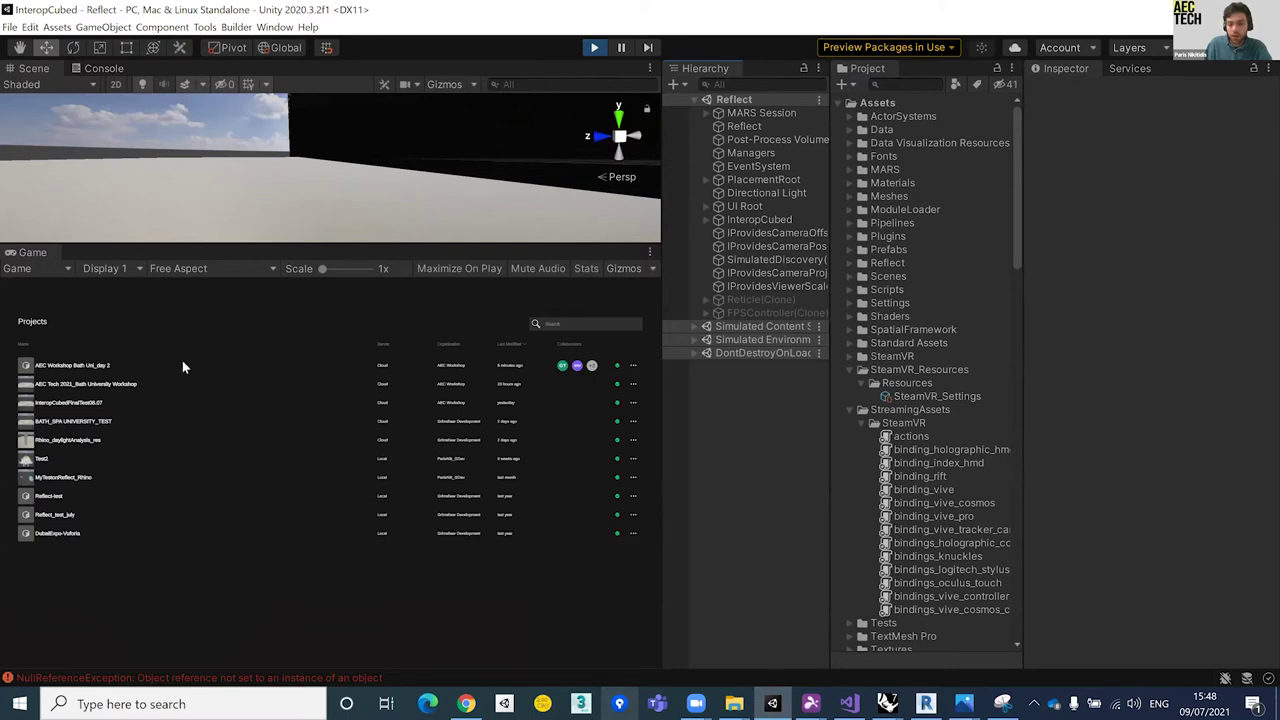
{"action": "left_click", "coordinate": [88, 364]}
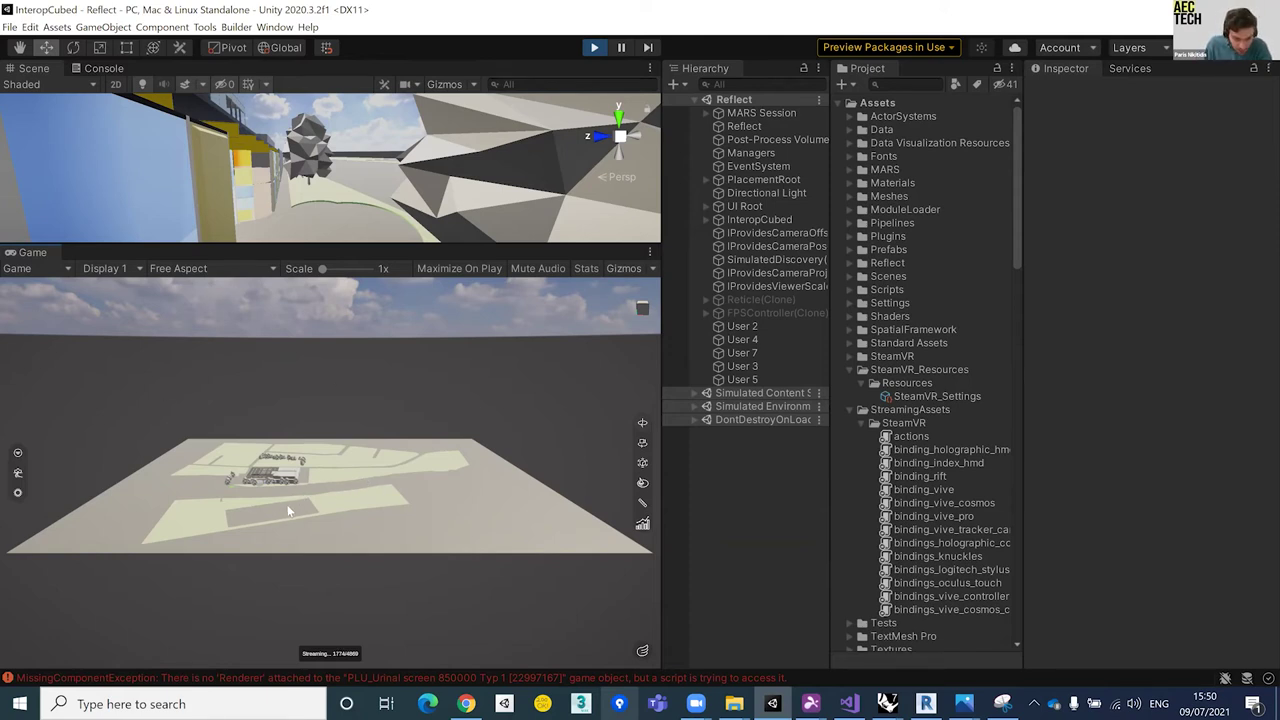
Step: Zoom and tilt the Game camera in toward the streamed campus building and trees
{"action": "left_click_drag", "start_coordinate": [381, 490], "coordinate": [404, 401]}
{"action": "key", "text": "q"}
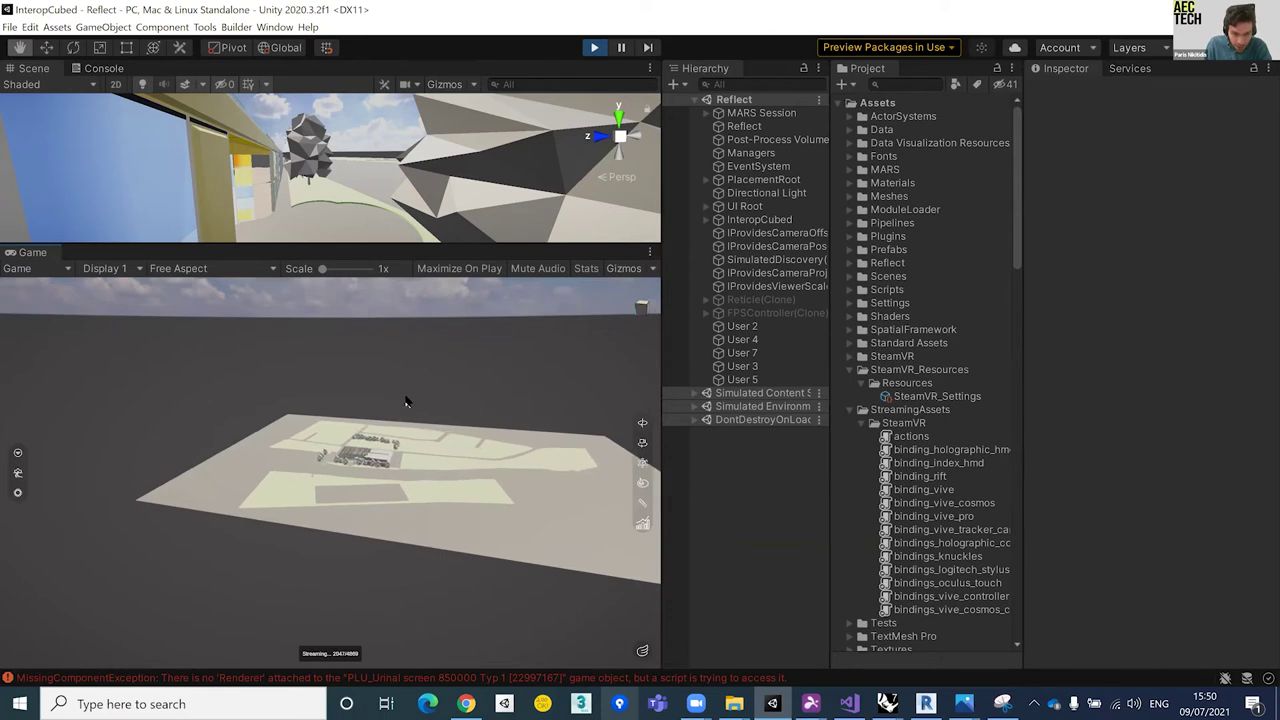
{"action": "scroll", "coordinate": [406, 402], "scroll_direction": "up", "scroll_amount": 1}
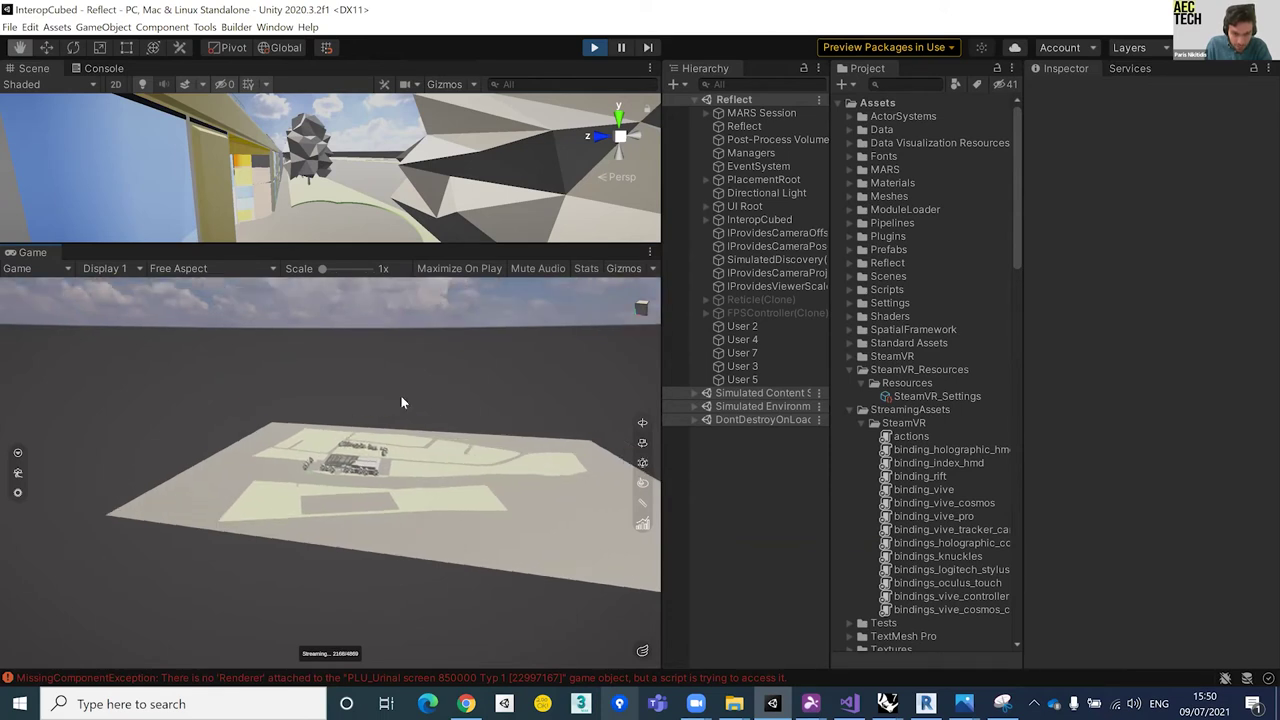
{"action": "scroll", "coordinate": [401, 398], "scroll_direction": "up", "scroll_amount": 1}
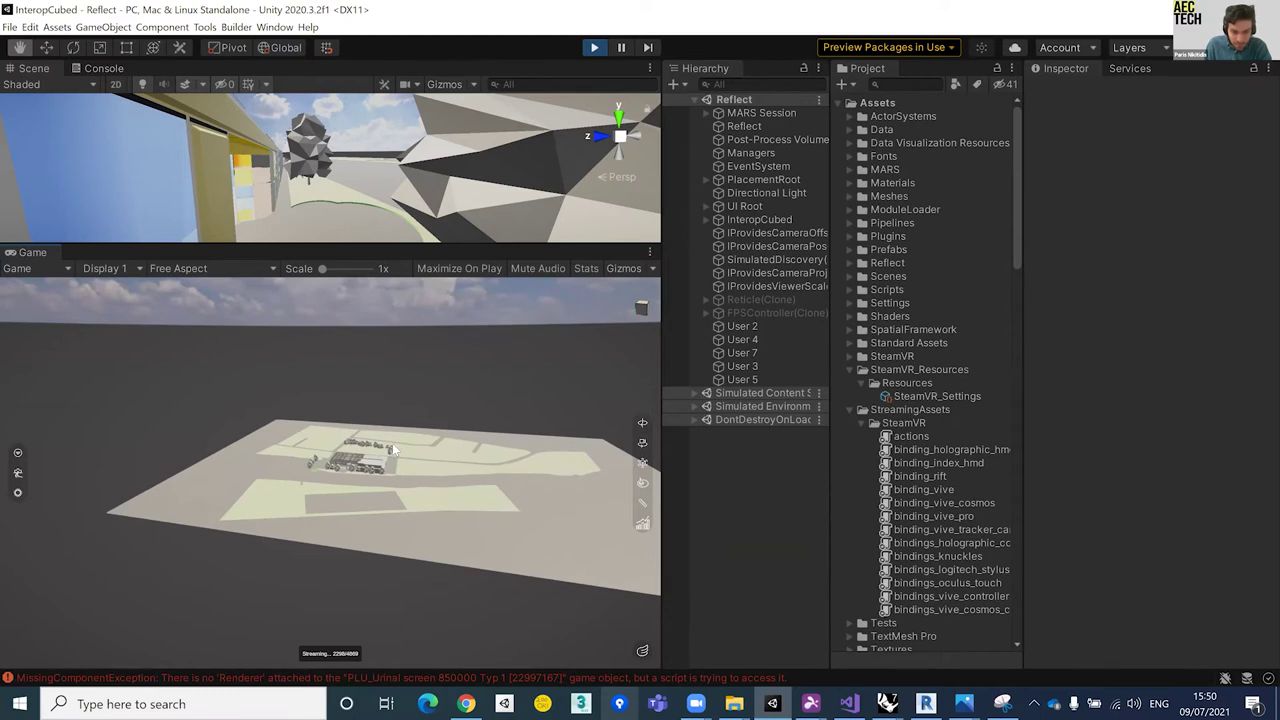
{"action": "left_click_drag", "start_coordinate": [392, 443], "coordinate": [406, 414]}
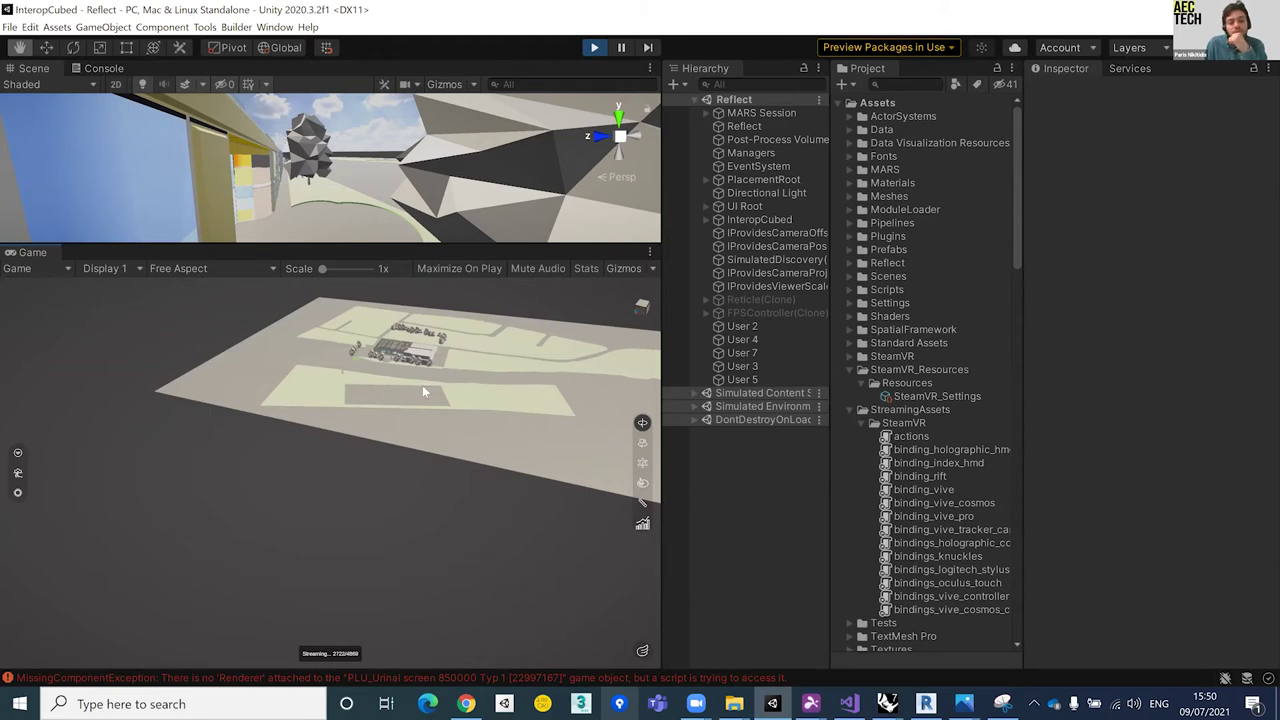
{"action": "left_click_drag", "start_coordinate": [422, 385], "coordinate": [424, 386]}
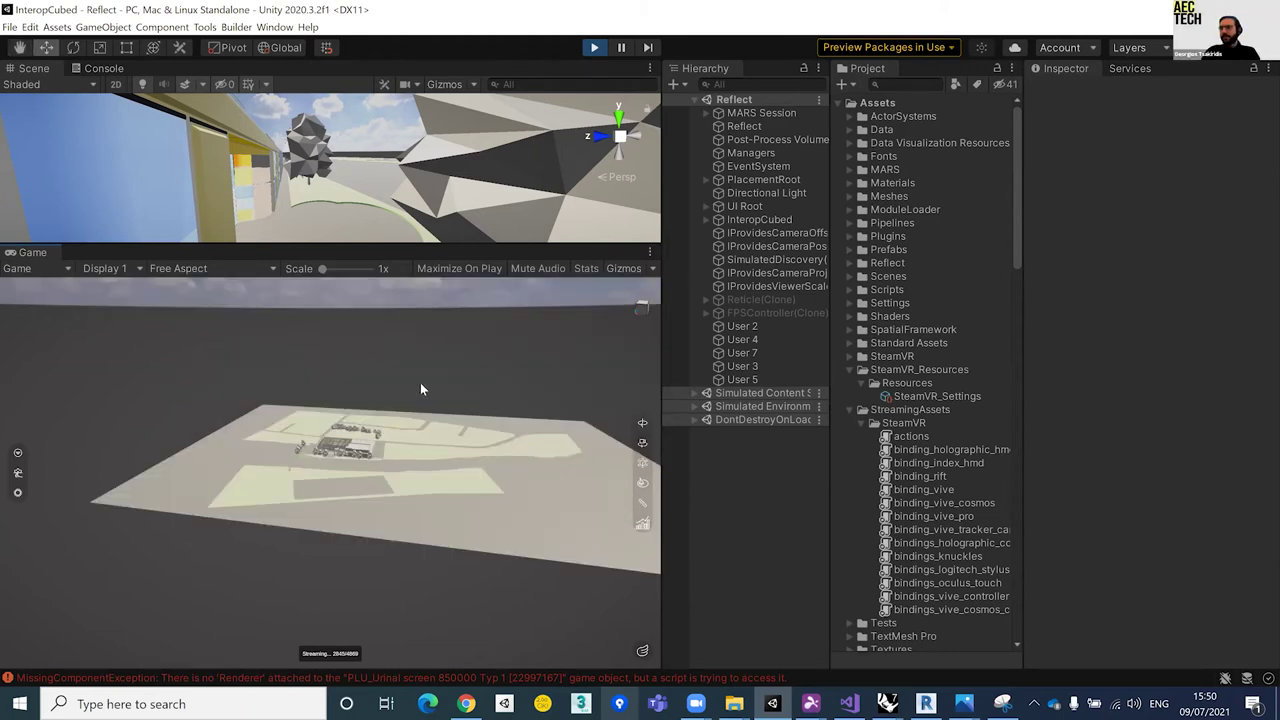
{"action": "scroll", "coordinate": [421, 389], "scroll_direction": "up", "scroll_amount": 1}
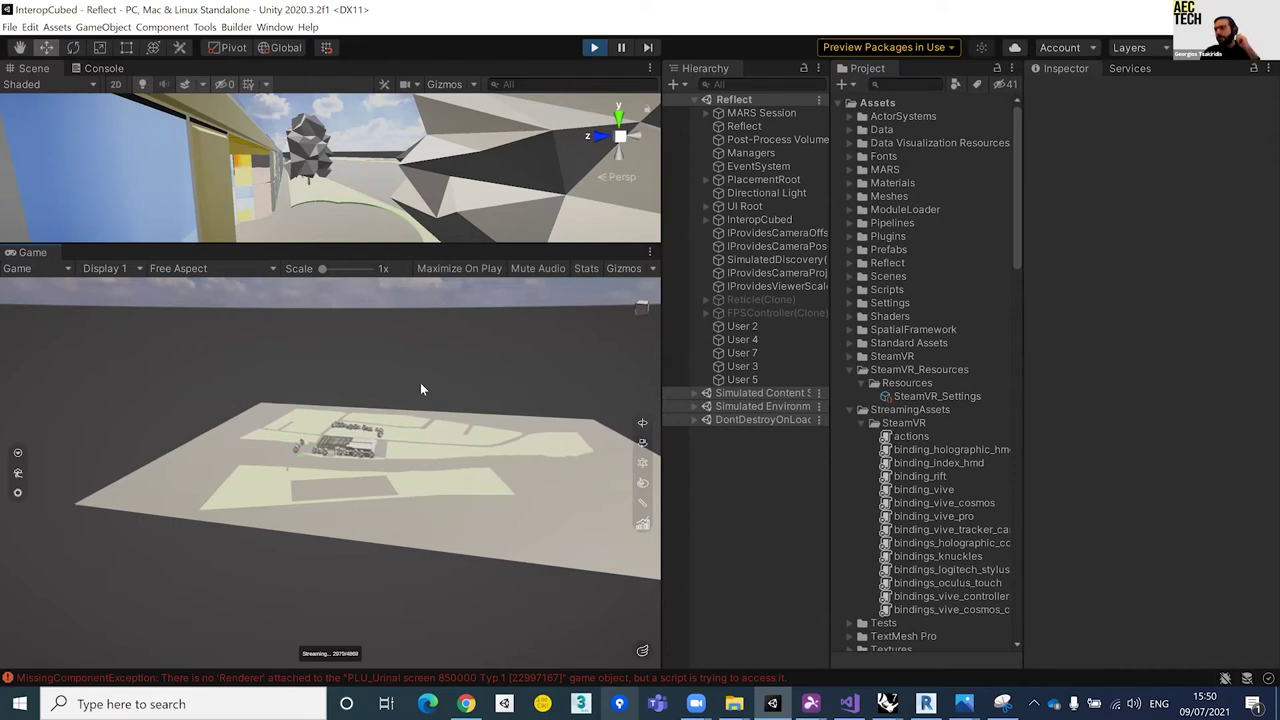
{"action": "scroll", "coordinate": [420, 389], "scroll_direction": "up", "scroll_amount": 1}
{"action": "scroll", "coordinate": [420, 389], "scroll_direction": "up", "scroll_amount": 1}
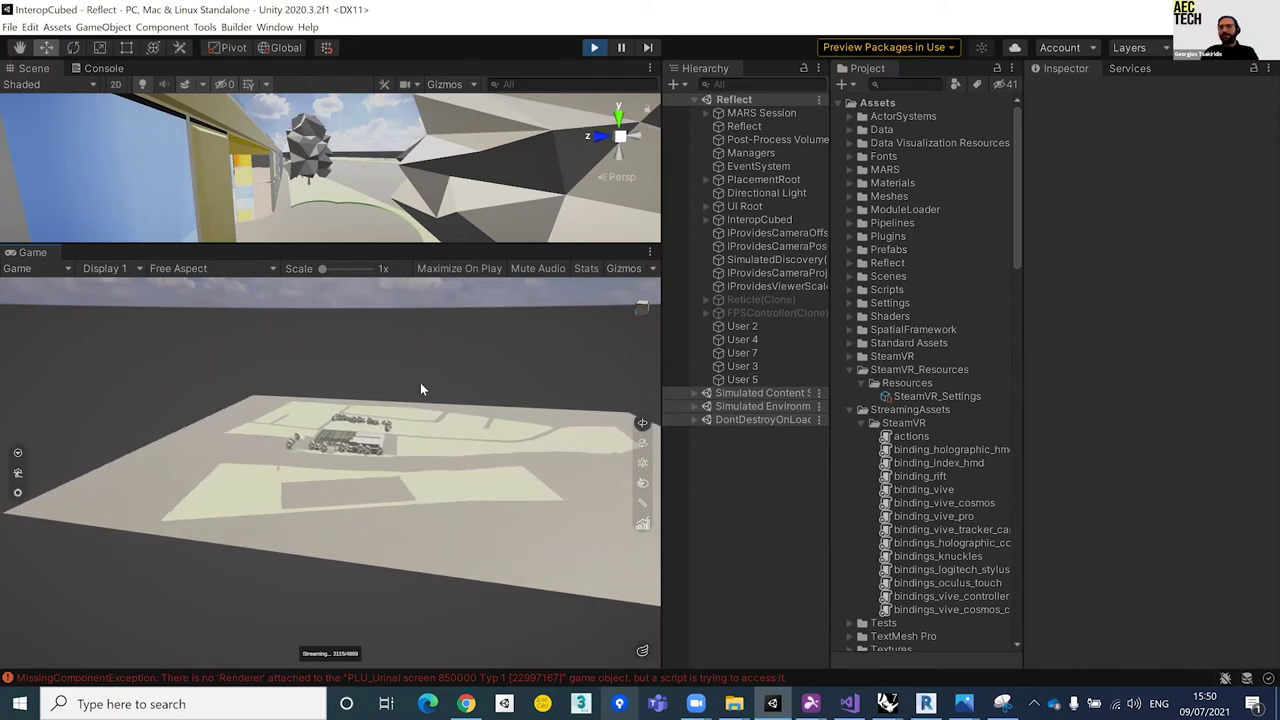
{"action": "scroll", "coordinate": [420, 389], "scroll_direction": "up", "scroll_amount": 1}
{"action": "scroll", "coordinate": [420, 389], "scroll_direction": "up", "scroll_amount": 1}
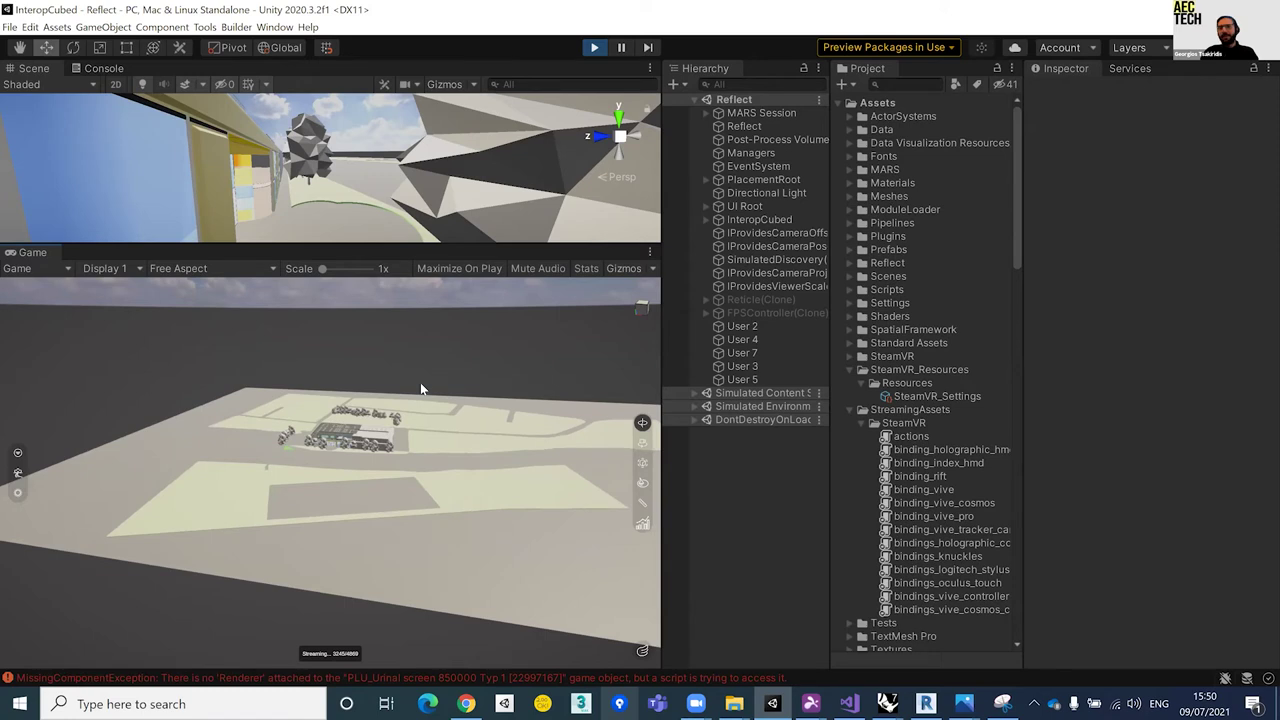
{"action": "scroll", "coordinate": [420, 389], "scroll_direction": "up", "scroll_amount": 1}
{"action": "scroll", "coordinate": [421, 389], "scroll_direction": "up", "scroll_amount": 1}
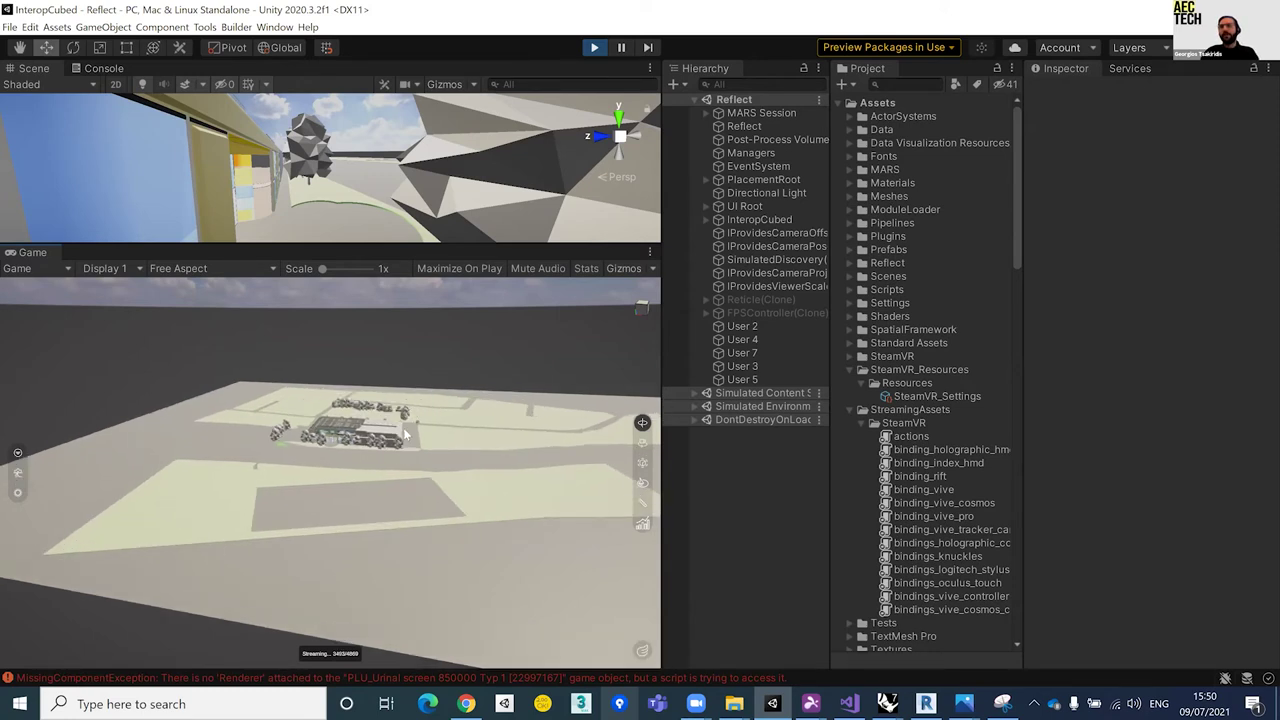
{"action": "left_click_drag", "start_coordinate": [405, 432], "coordinate": [405, 433]}
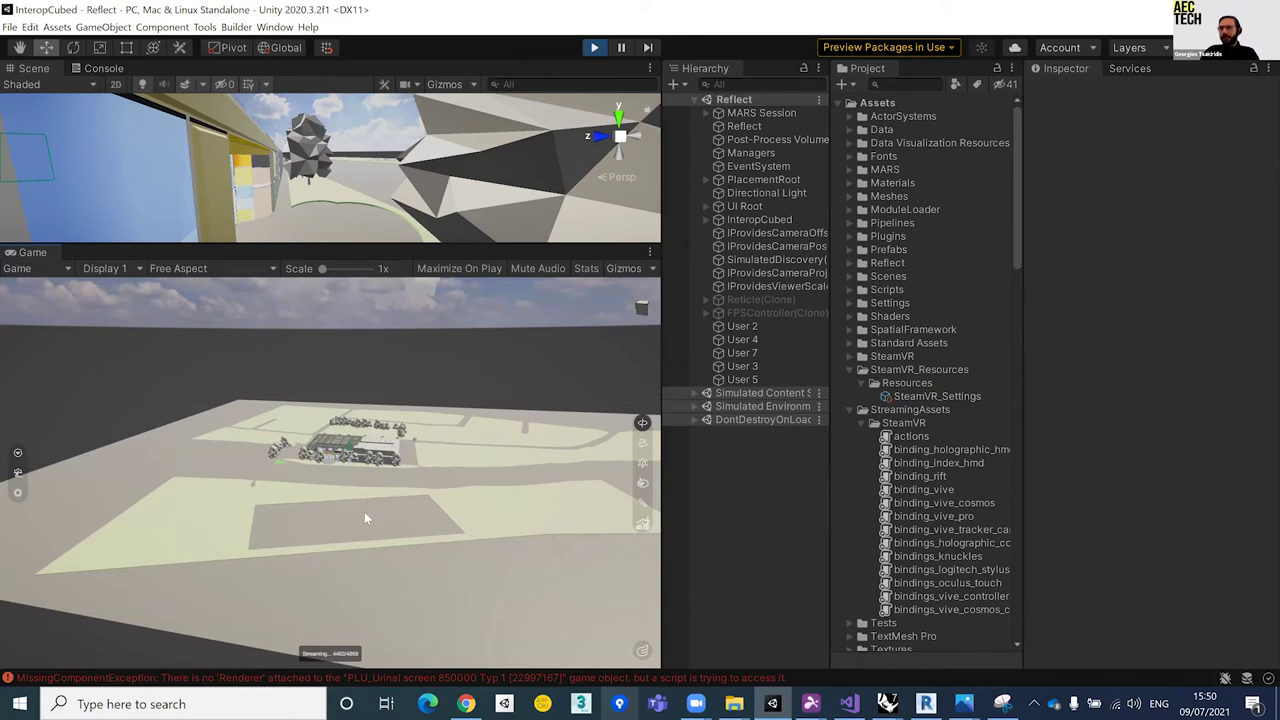
{"action": "left_click_drag", "start_coordinate": [371, 498], "coordinate": [385, 458]}
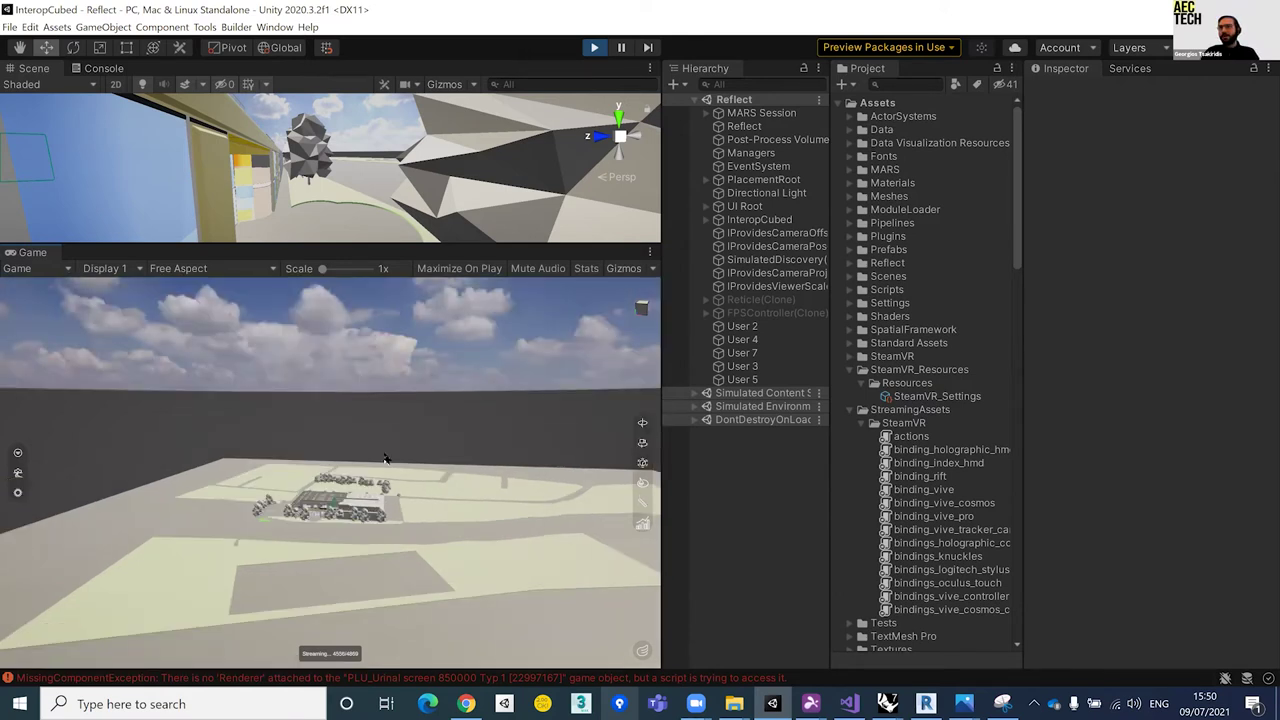
{"action": "scroll", "coordinate": [347, 472], "scroll_direction": "up", "scroll_amount": 2}
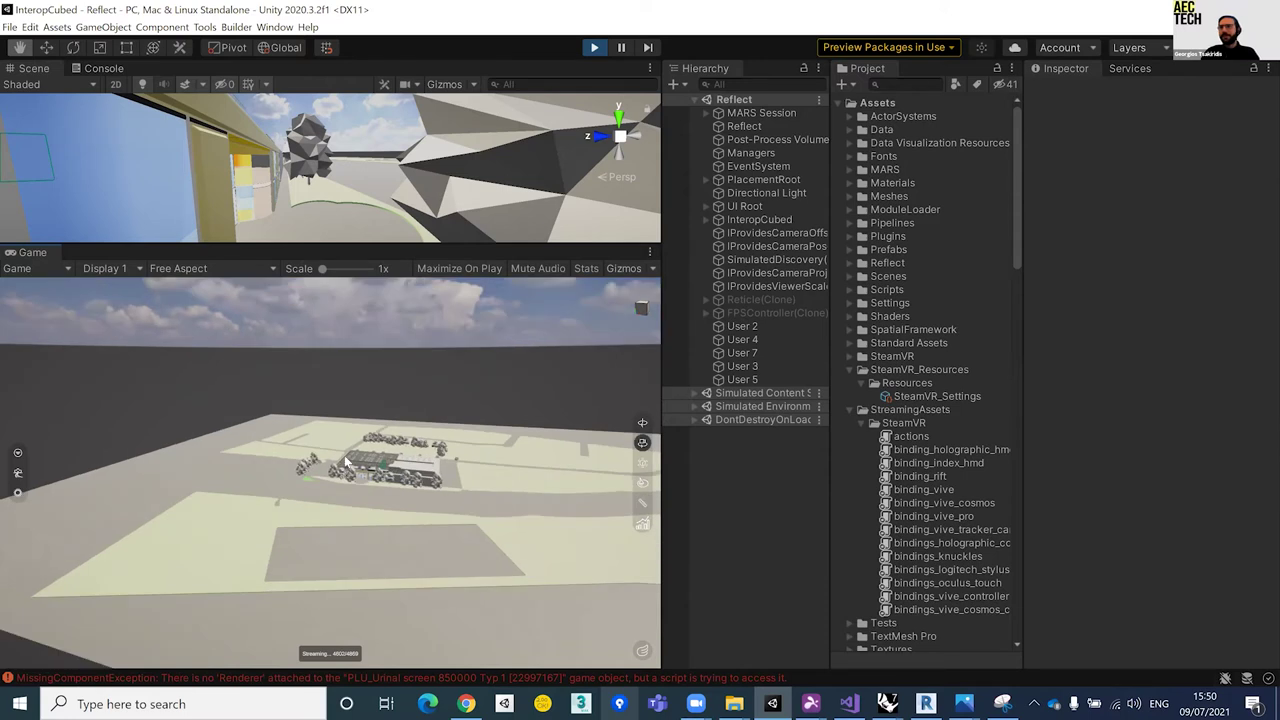
{"action": "left_click_drag", "start_coordinate": [345, 460], "coordinate": [344, 455]}
{"action": "scroll", "coordinate": [343, 465], "scroll_direction": "up", "scroll_amount": 1}
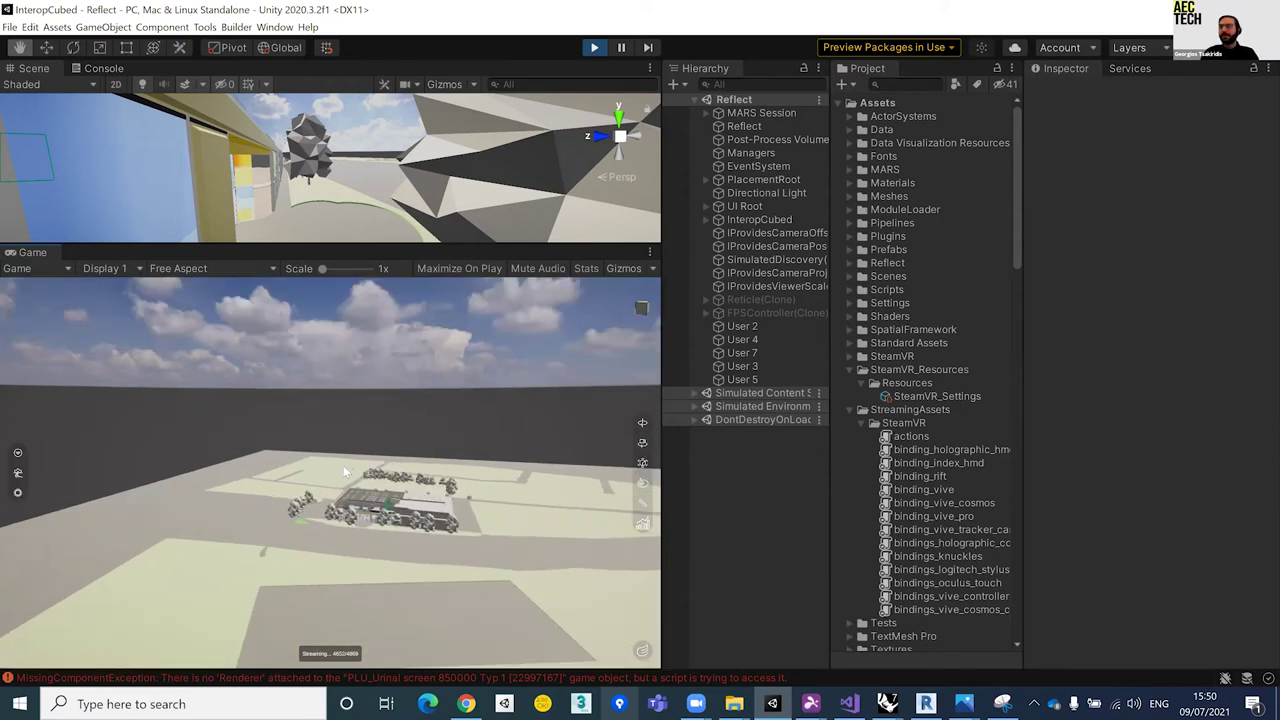
{"action": "scroll", "coordinate": [343, 465], "scroll_direction": "up", "scroll_amount": 1}
{"action": "scroll", "coordinate": [343, 470], "scroll_direction": "up", "scroll_amount": 1}
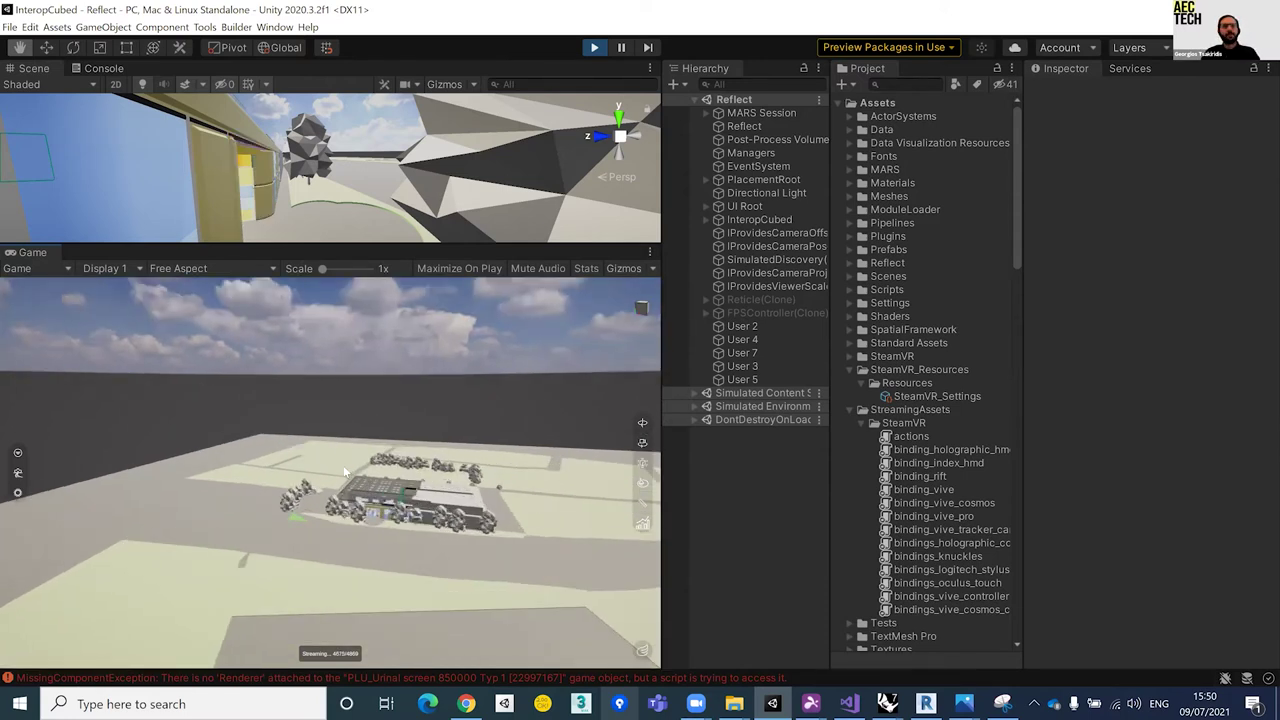
{"action": "scroll", "coordinate": [343, 470], "scroll_direction": "up", "scroll_amount": 1}
{"action": "scroll", "coordinate": [343, 465], "scroll_direction": "up", "scroll_amount": 1}
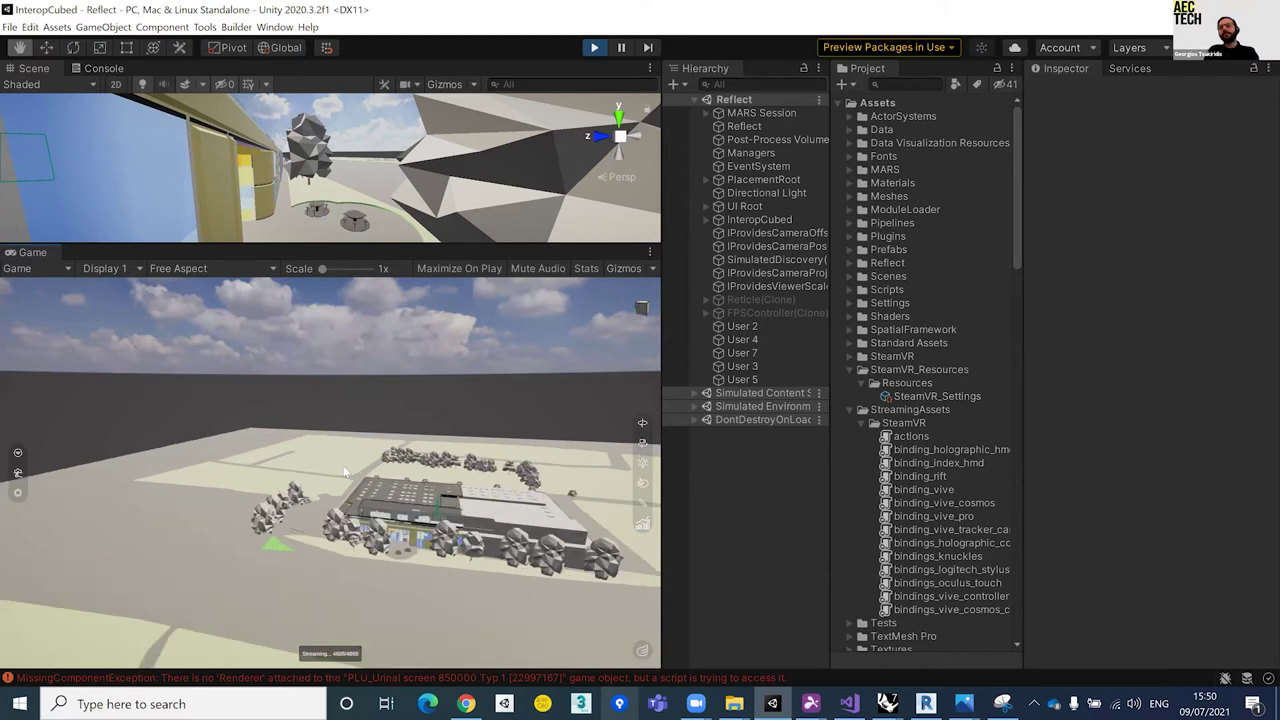
{"action": "scroll", "coordinate": [343, 465], "scroll_direction": "up", "scroll_amount": 1}
{"action": "key", "text": "w"}
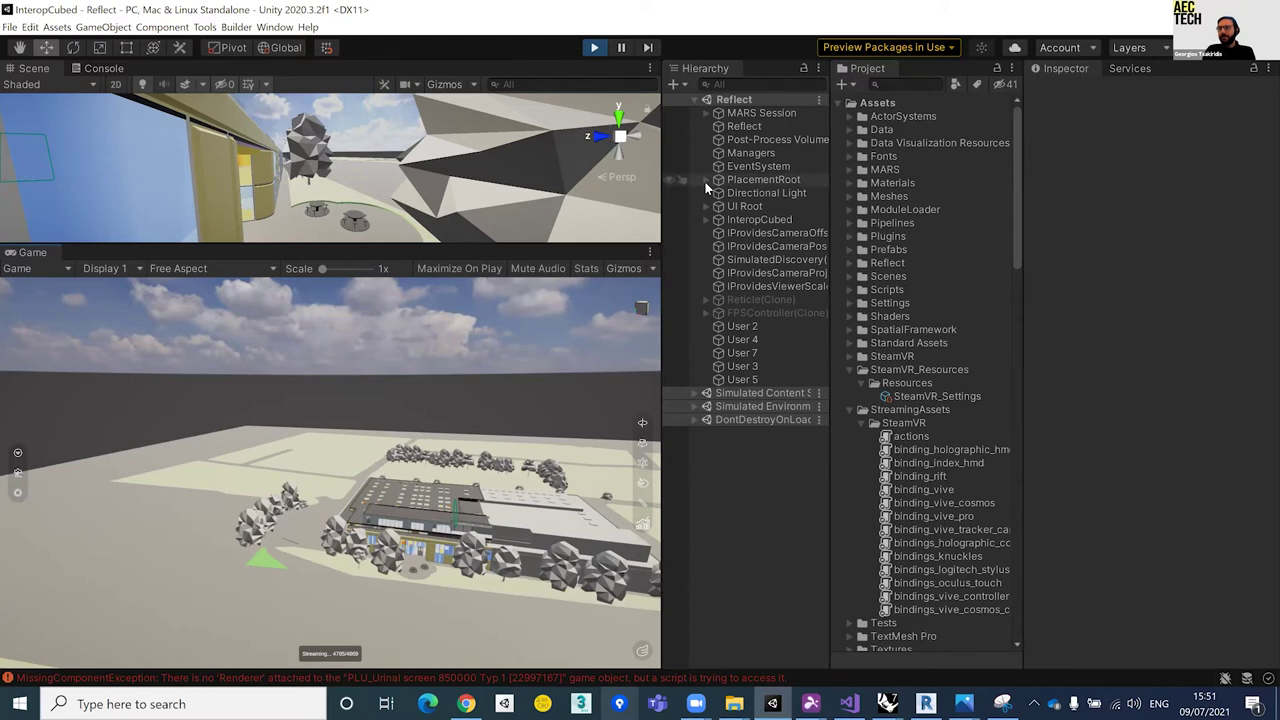
Step: Expand PlacementRoot and widen the Hierarchy to show the Bath Spa and Rhino radiation models
{"action": "left_click", "coordinate": [706, 180]}
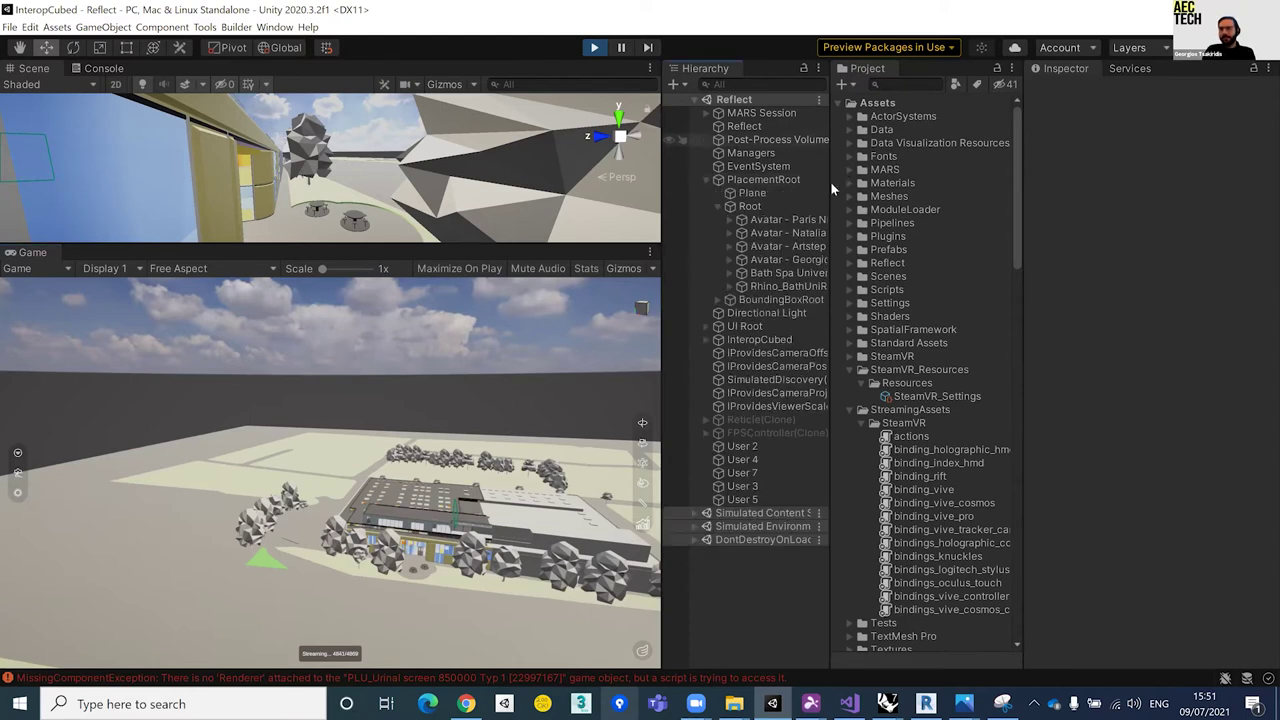
{"action": "left_click_drag", "start_coordinate": [830, 186], "coordinate": [858, 185]}
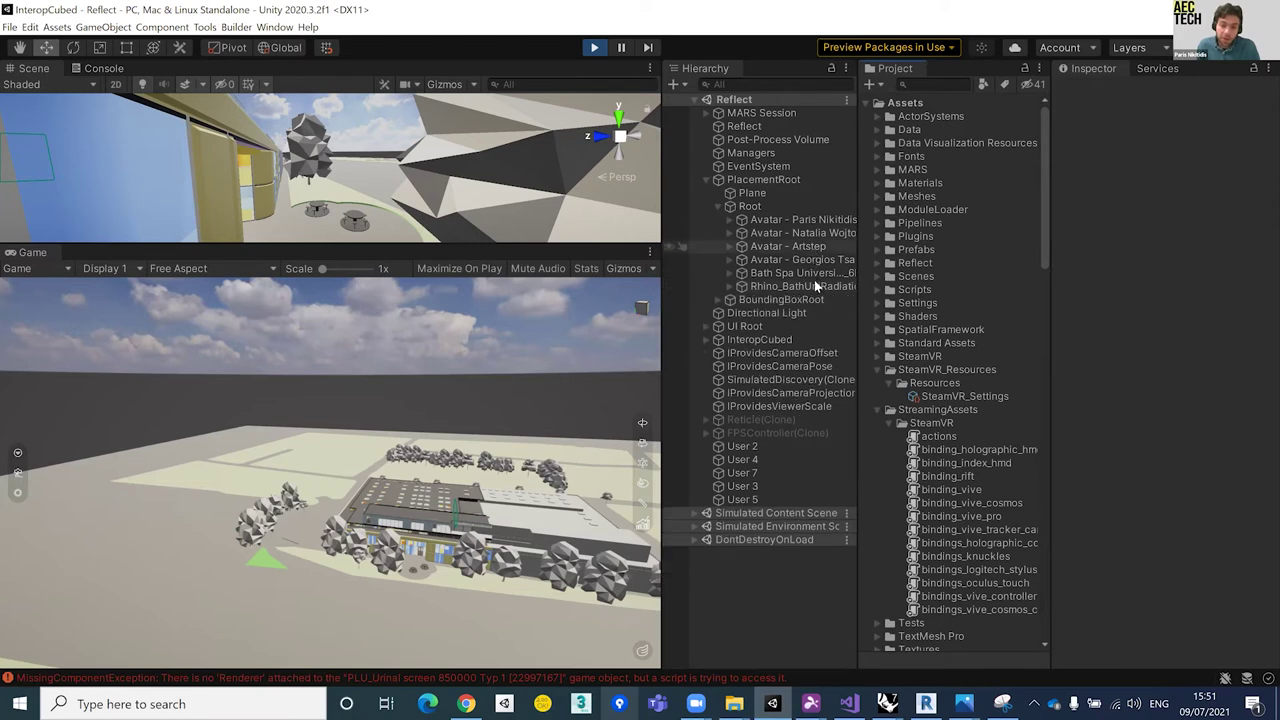
{"action": "left_click", "coordinate": [762, 277]}
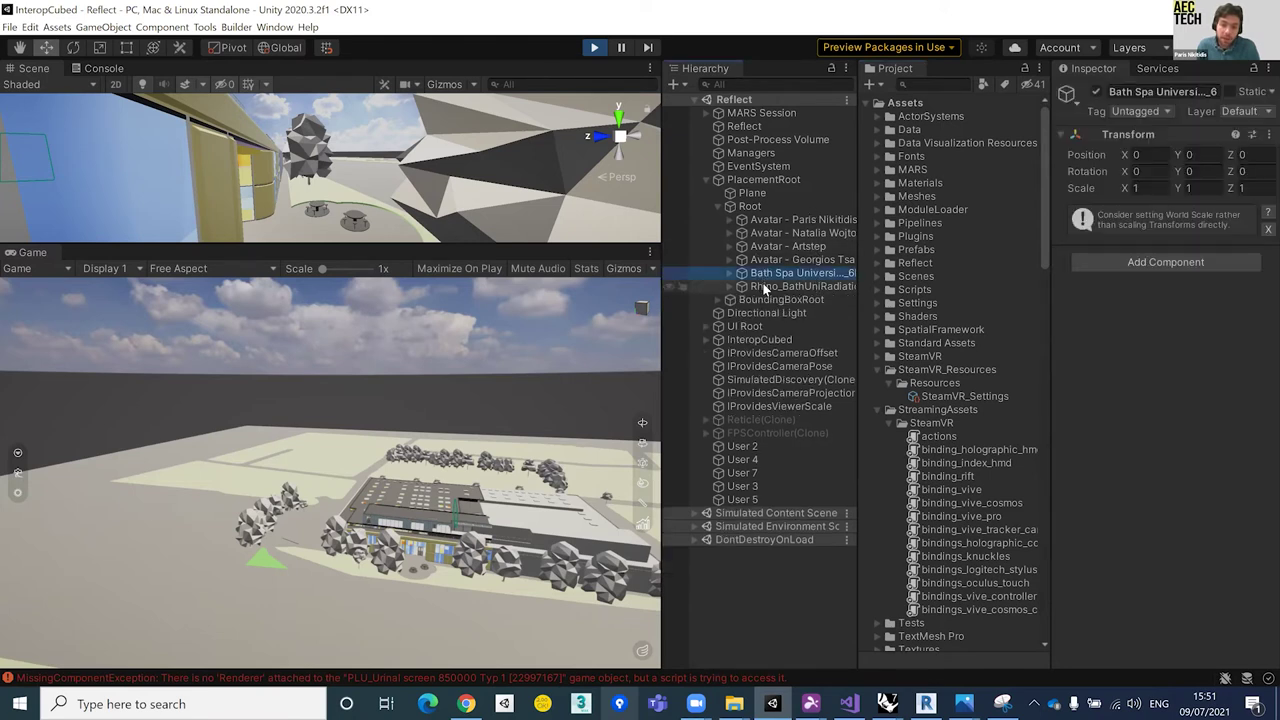
{"action": "left_click", "coordinate": [671, 287]}
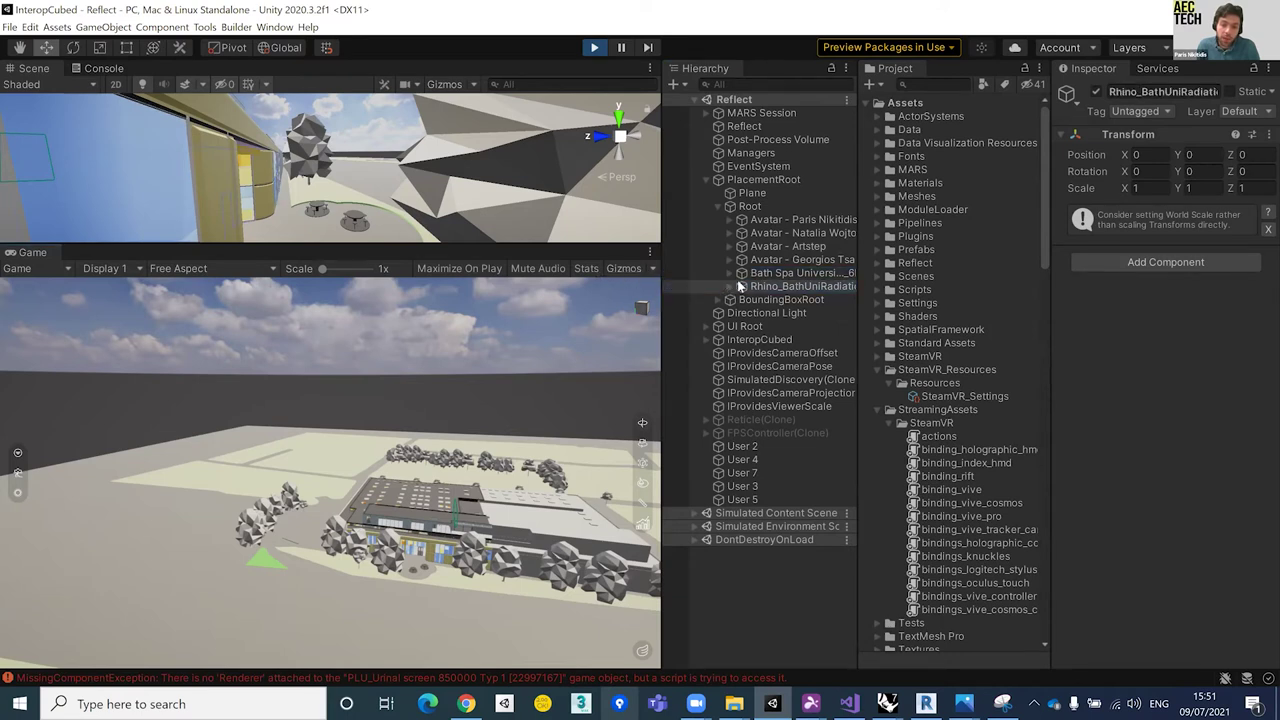
{"action": "left_click_drag", "start_coordinate": [662, 300], "coordinate": [607, 300]}
{"action": "left_click", "coordinate": [760, 276]}
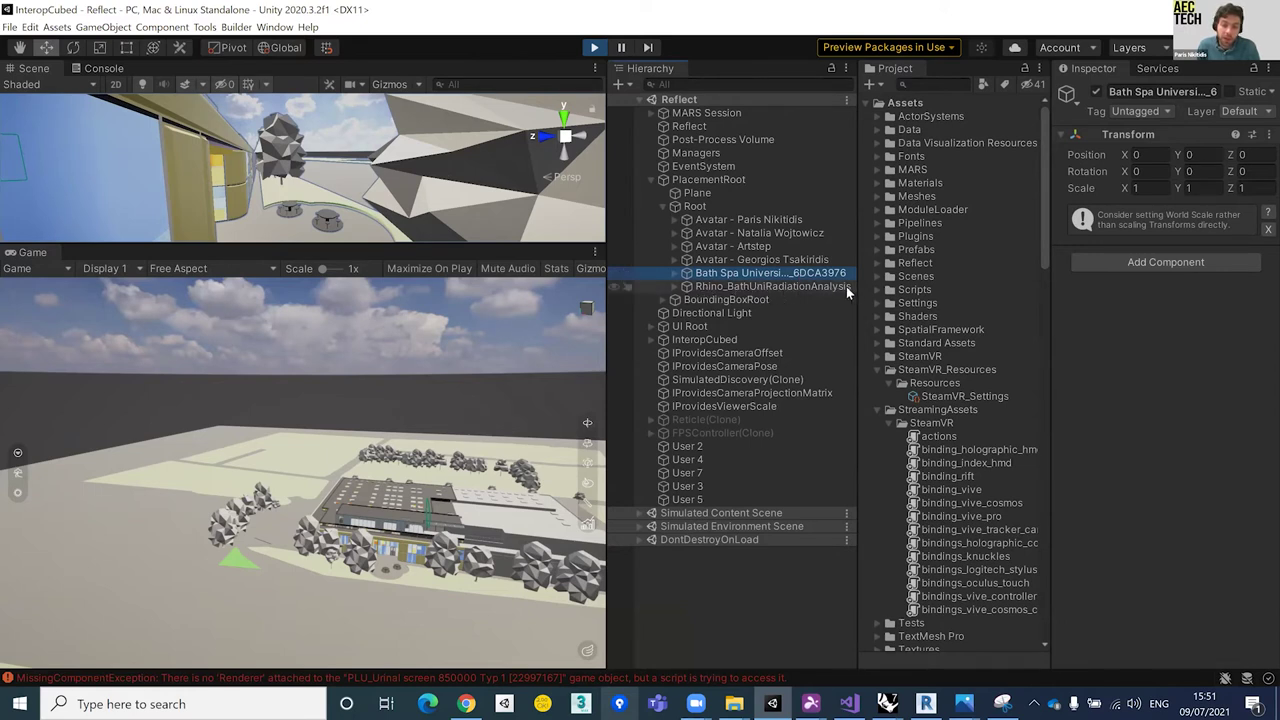
{"action": "left_click", "coordinate": [807, 285]}
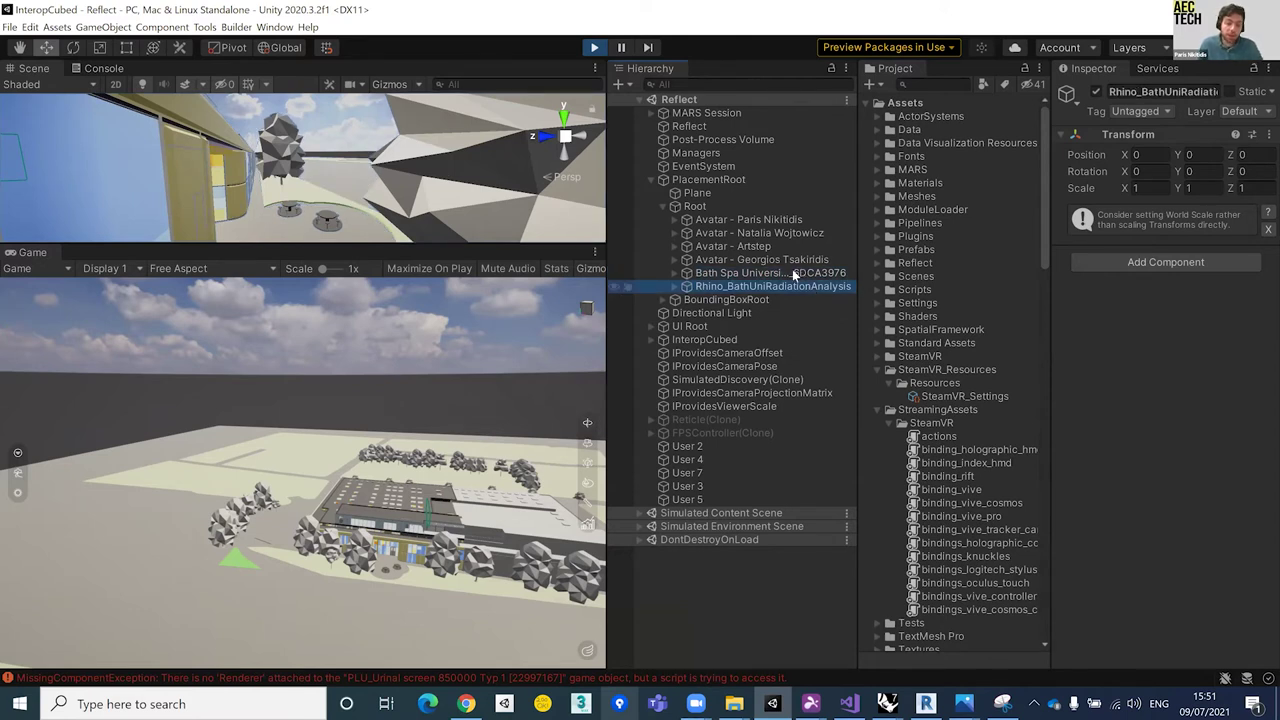
{"action": "left_click", "coordinate": [781, 276]}
Step: Hide the Bath Spa building and expand Rhino_BathUniRadiationAnalysis to show its texture and sphere parts
{"action": "key", "text": "alt"}
{"action": "key", "text": "alt+shift+a"}
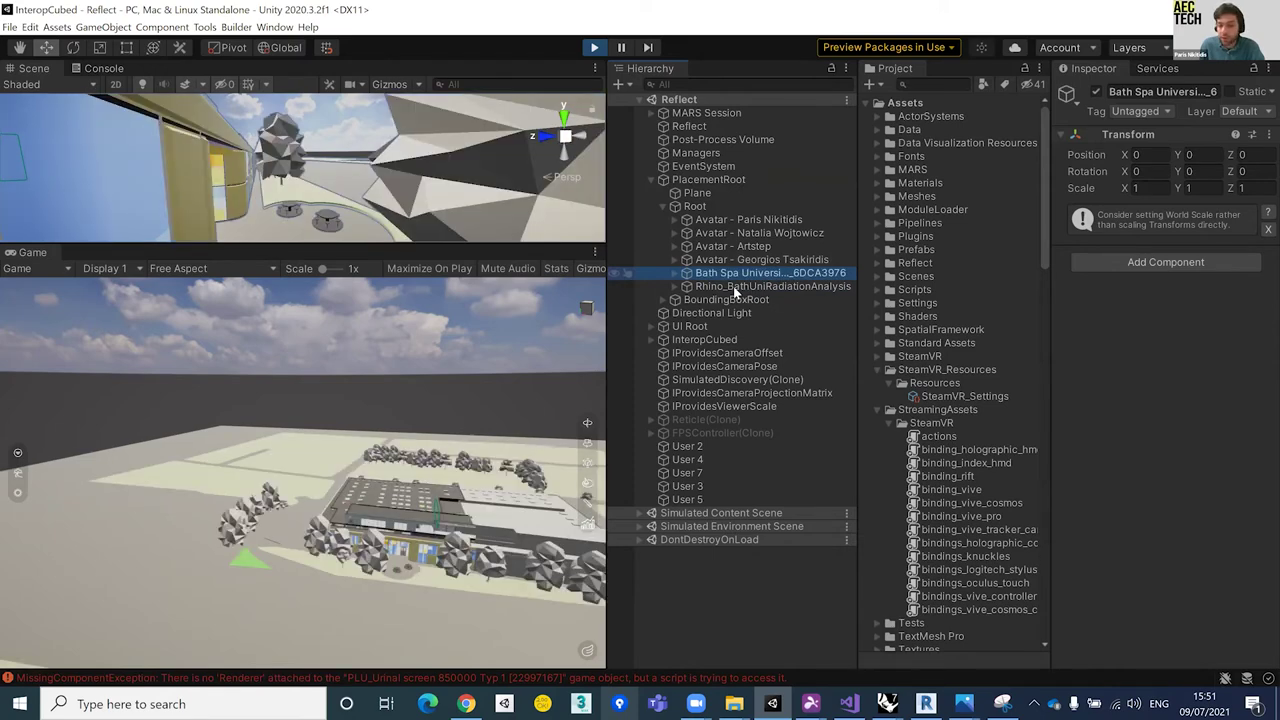
{"action": "left_click", "coordinate": [733, 286]}
{"action": "left_click", "coordinate": [676, 286]}
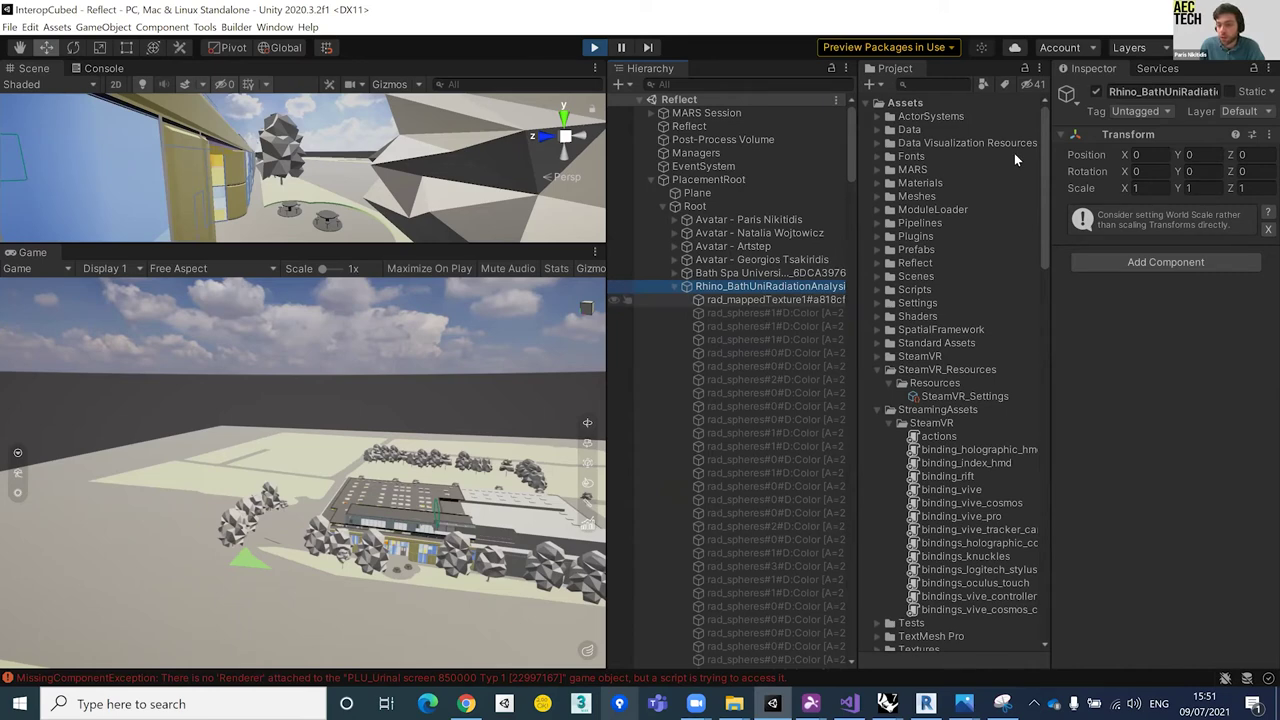
Step: Select rad_mappedTexture1 and expand Material 347's shader properties in the Inspector
{"action": "key", "text": "Down"}
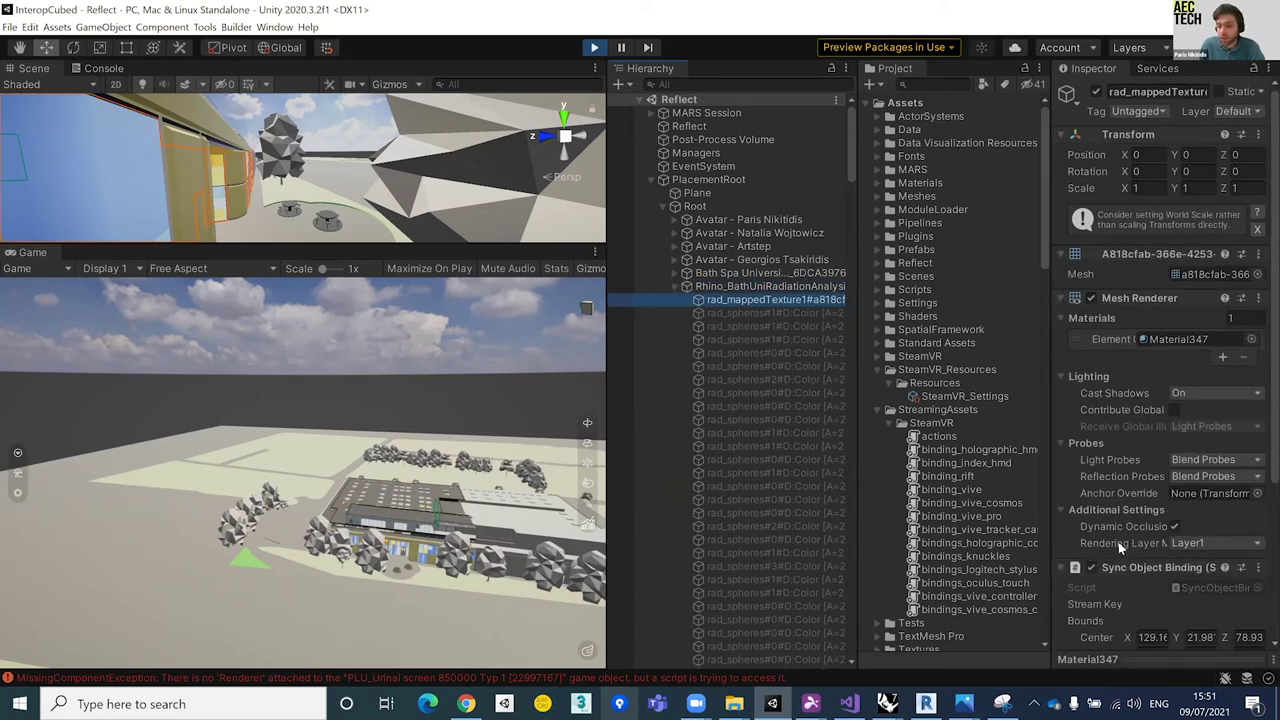
{"action": "scroll", "coordinate": [1105, 550], "scroll_direction": "down", "scroll_amount": 5}
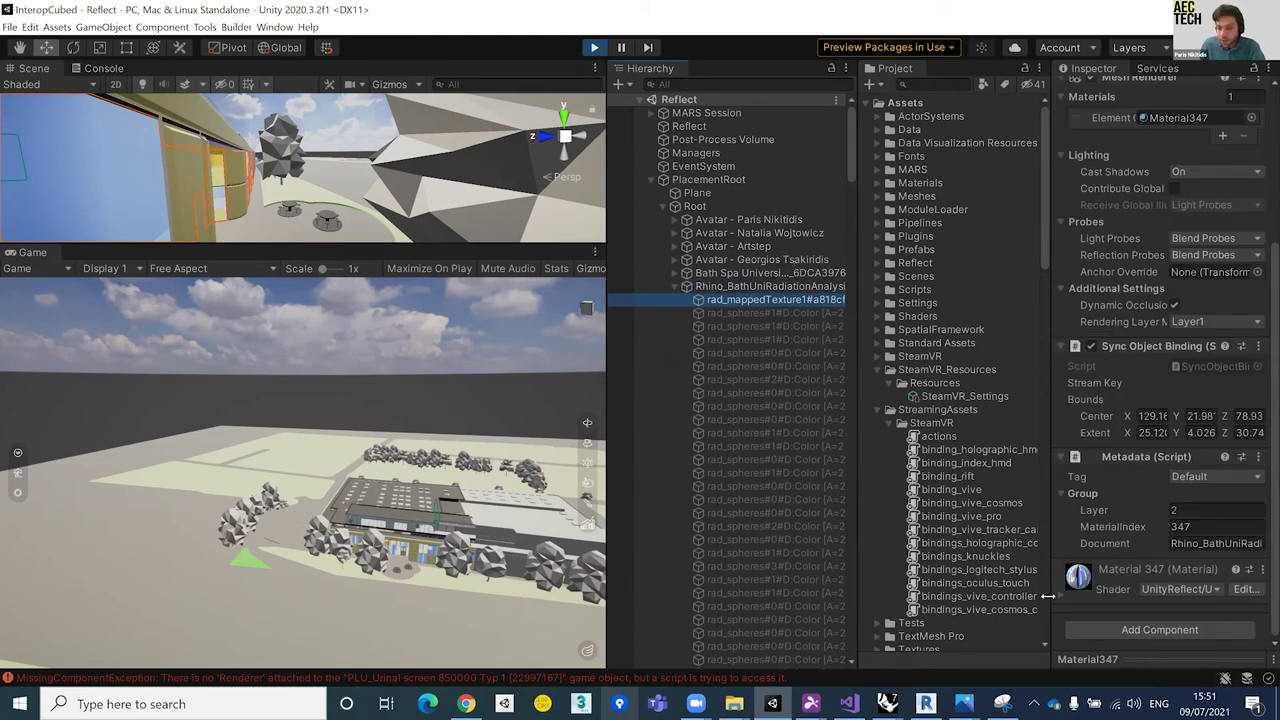
{"action": "left_click", "coordinate": [1106, 508]}
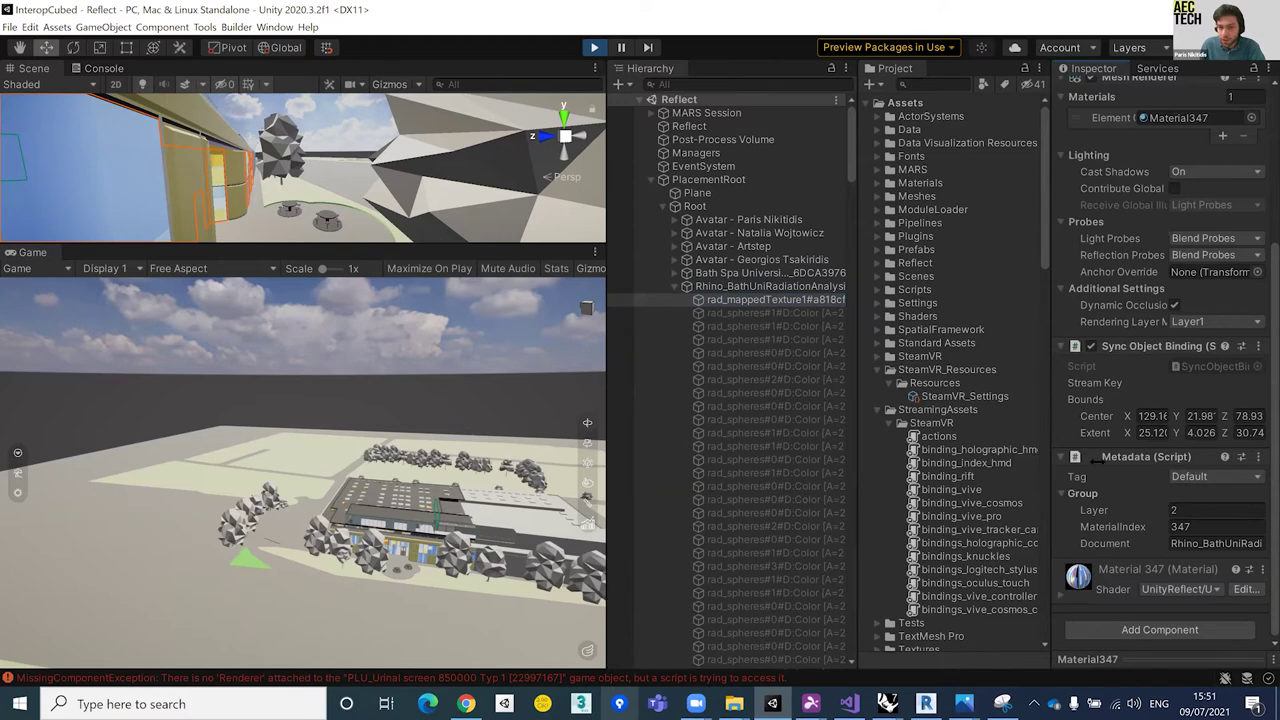
{"action": "scroll", "coordinate": [1155, 440], "scroll_direction": "down", "scroll_amount": 10}
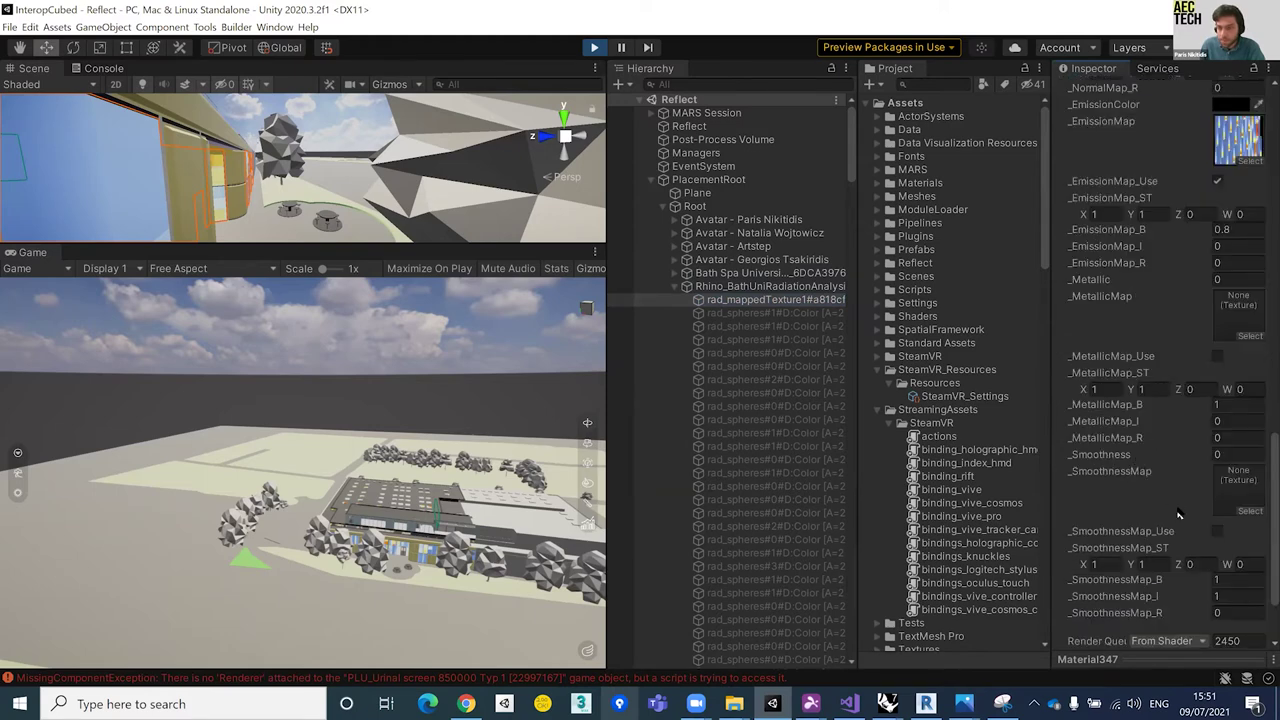
{"action": "scroll", "coordinate": [960, 490], "scroll_direction": "down", "scroll_amount": 3}
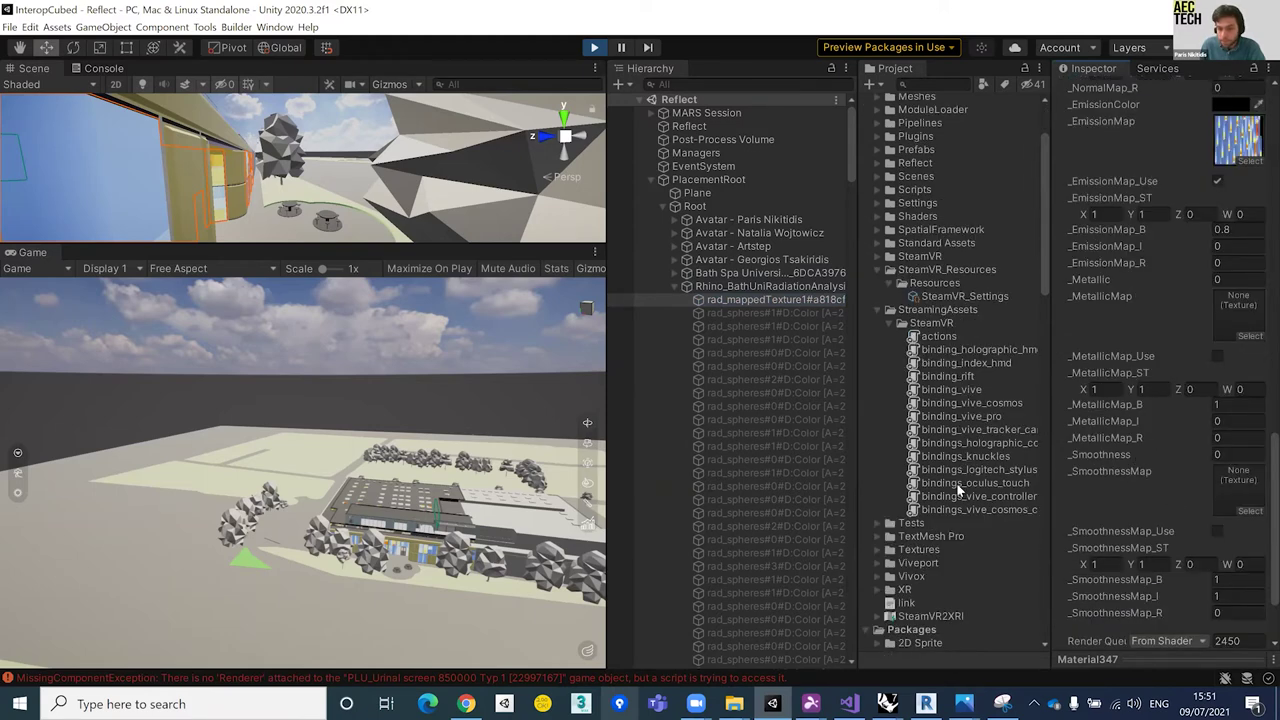
{"action": "scroll", "coordinate": [958, 490], "scroll_direction": "up", "scroll_amount": 3}
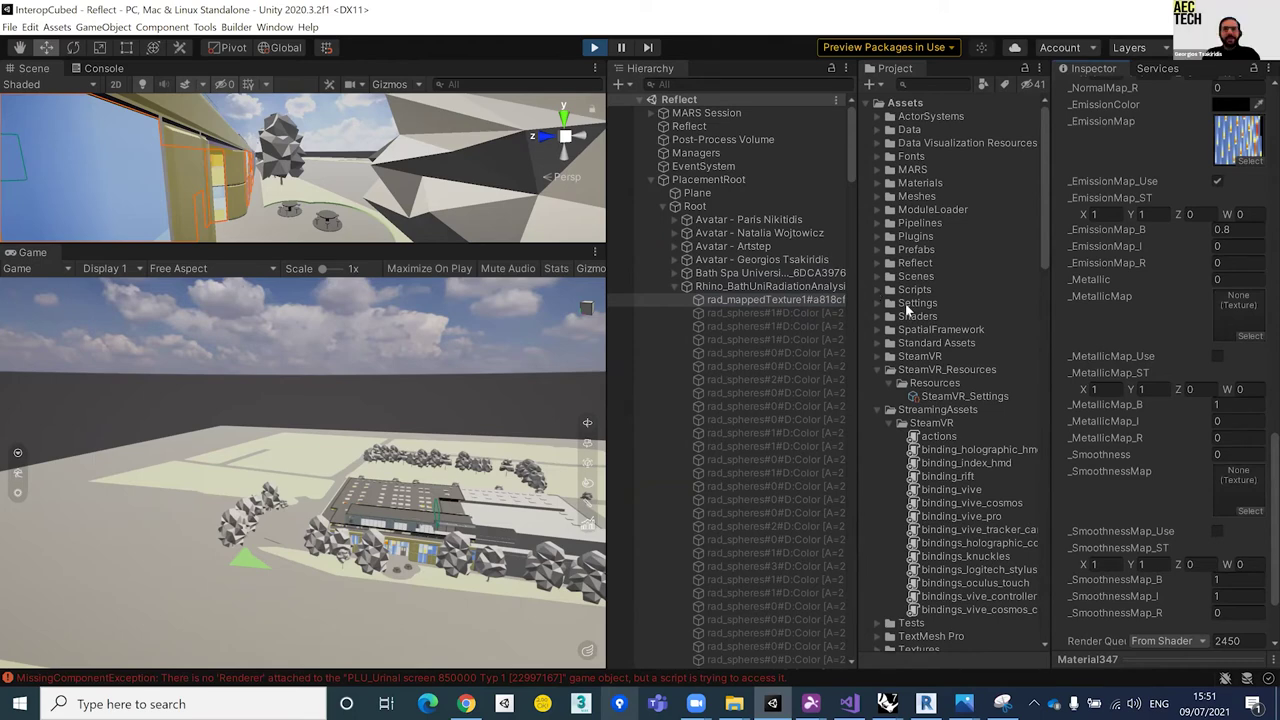
Step: Assign red_mapTexture from Scripts/InteropCubedScripts to Material 347's emission and albedo maps
{"action": "left_click", "coordinate": [879, 290]}
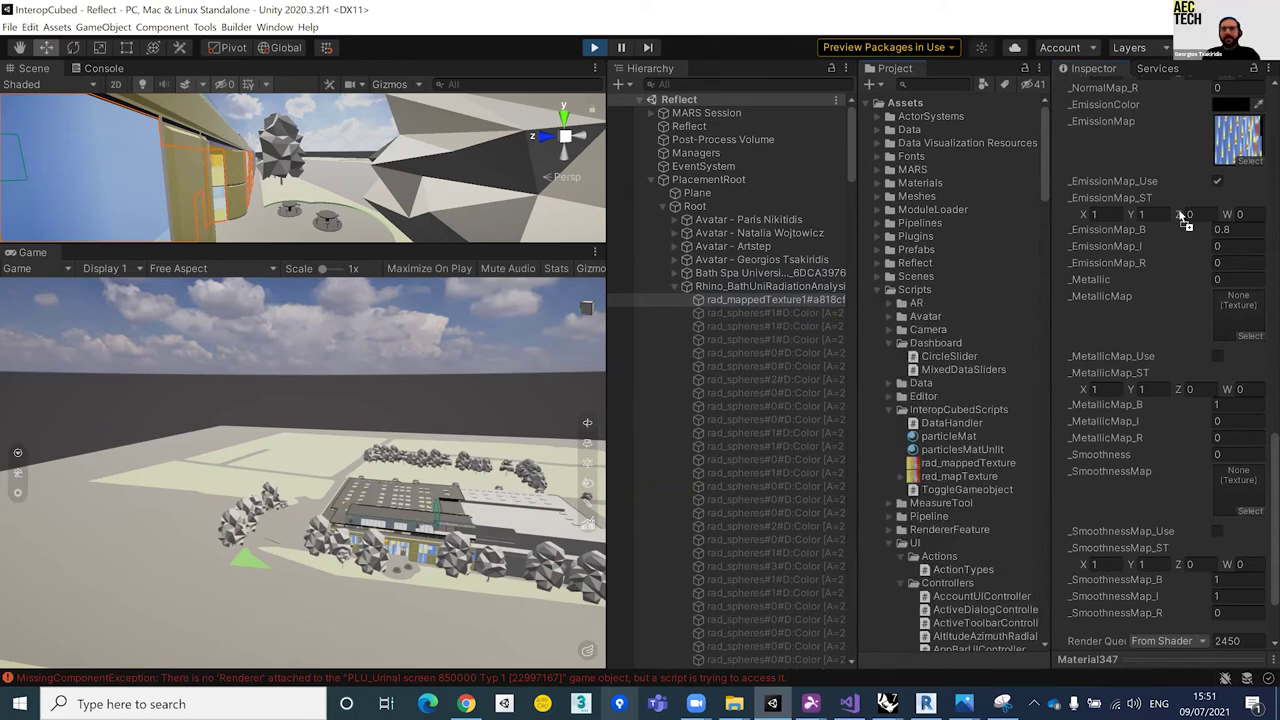
{"action": "left_click_drag", "start_coordinate": [970, 463], "coordinate": [1238, 140]}
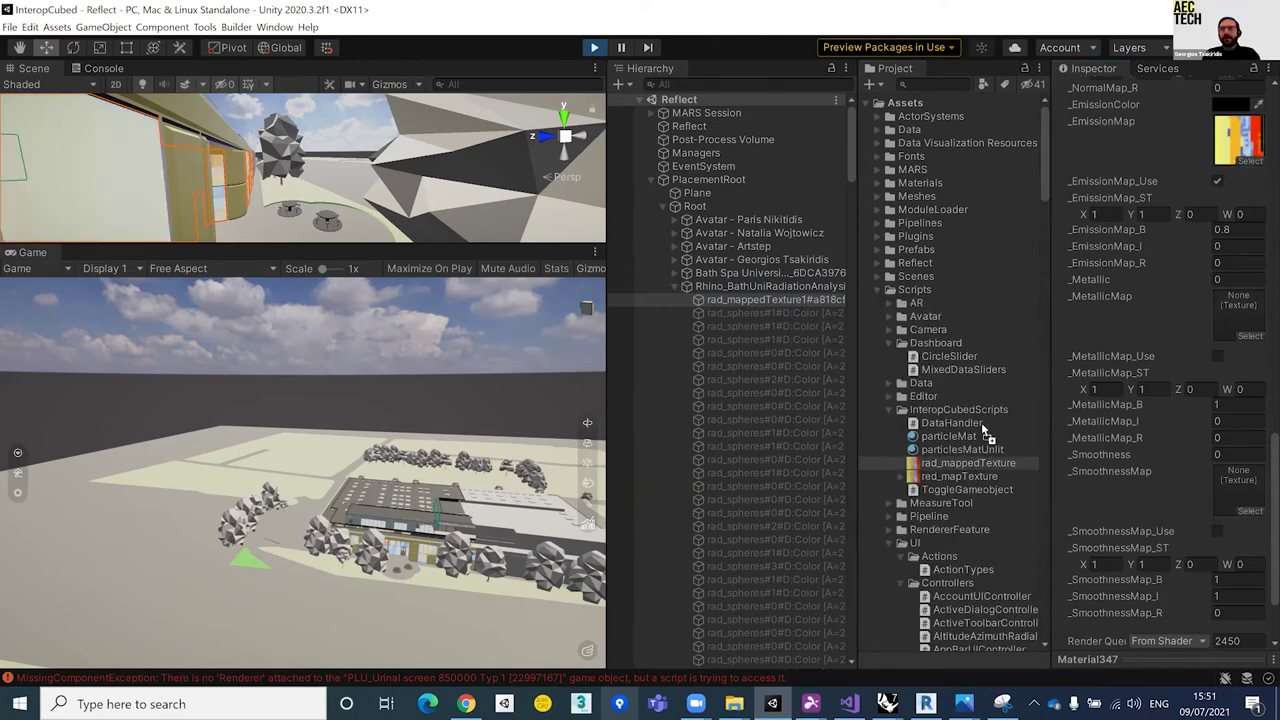
{"action": "left_click_drag", "start_coordinate": [958, 476], "coordinate": [1166, 480]}
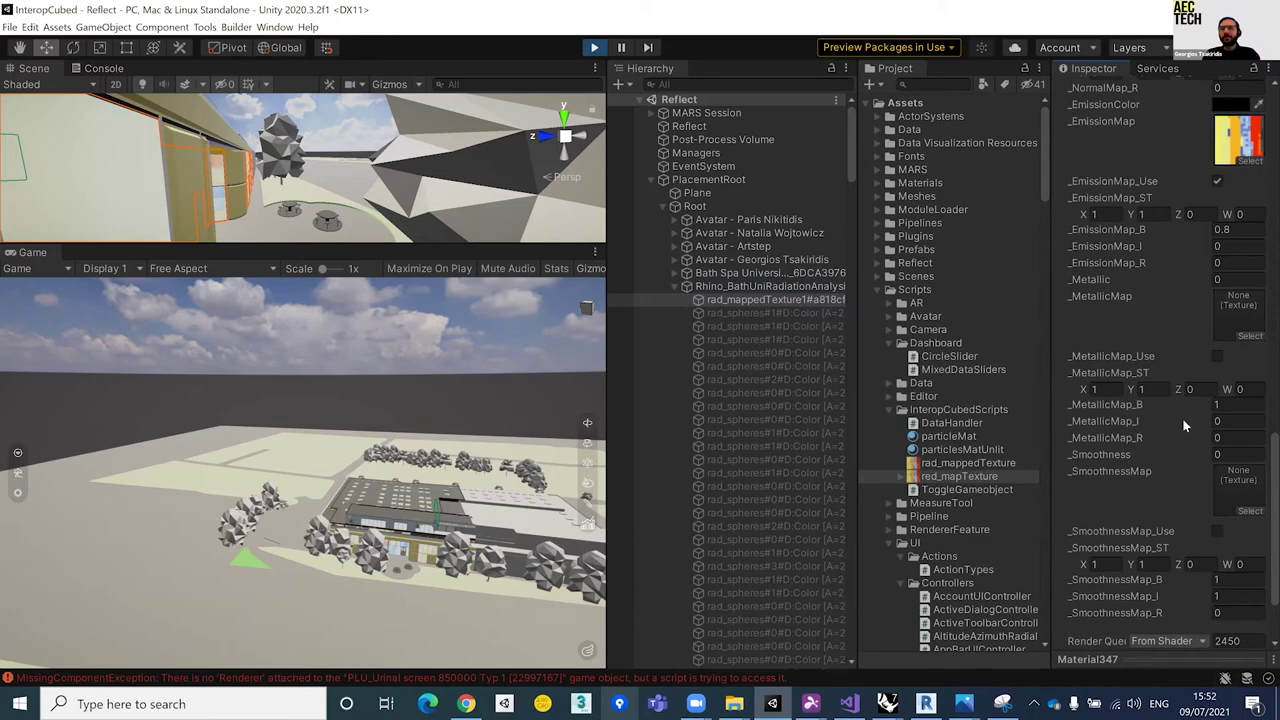
{"action": "scroll", "coordinate": [1182, 418], "scroll_direction": "up", "scroll_amount": 10}
{"action": "left_click_drag", "start_coordinate": [1193, 451], "coordinate": [1232, 430]}
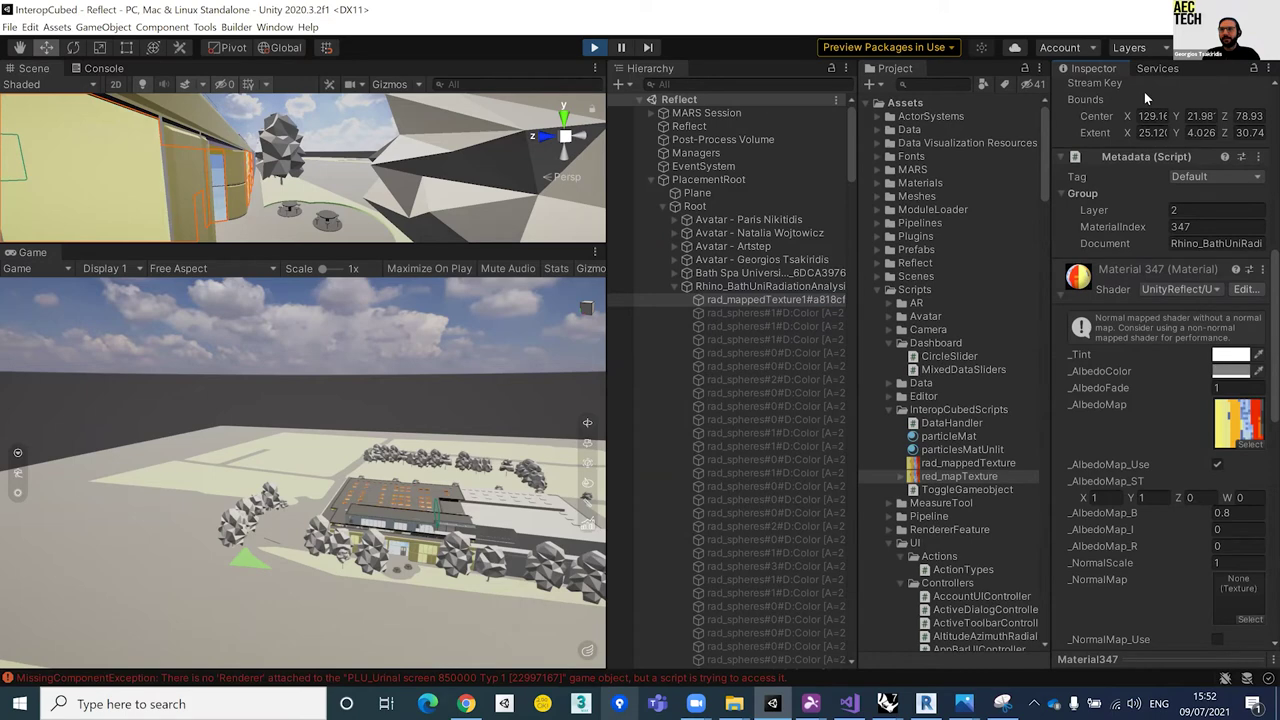
Step: Fly the Game camera close to the building's yellow facade and widen the Game view
{"action": "left_click_drag", "start_coordinate": [366, 460], "coordinate": [274, 473]}
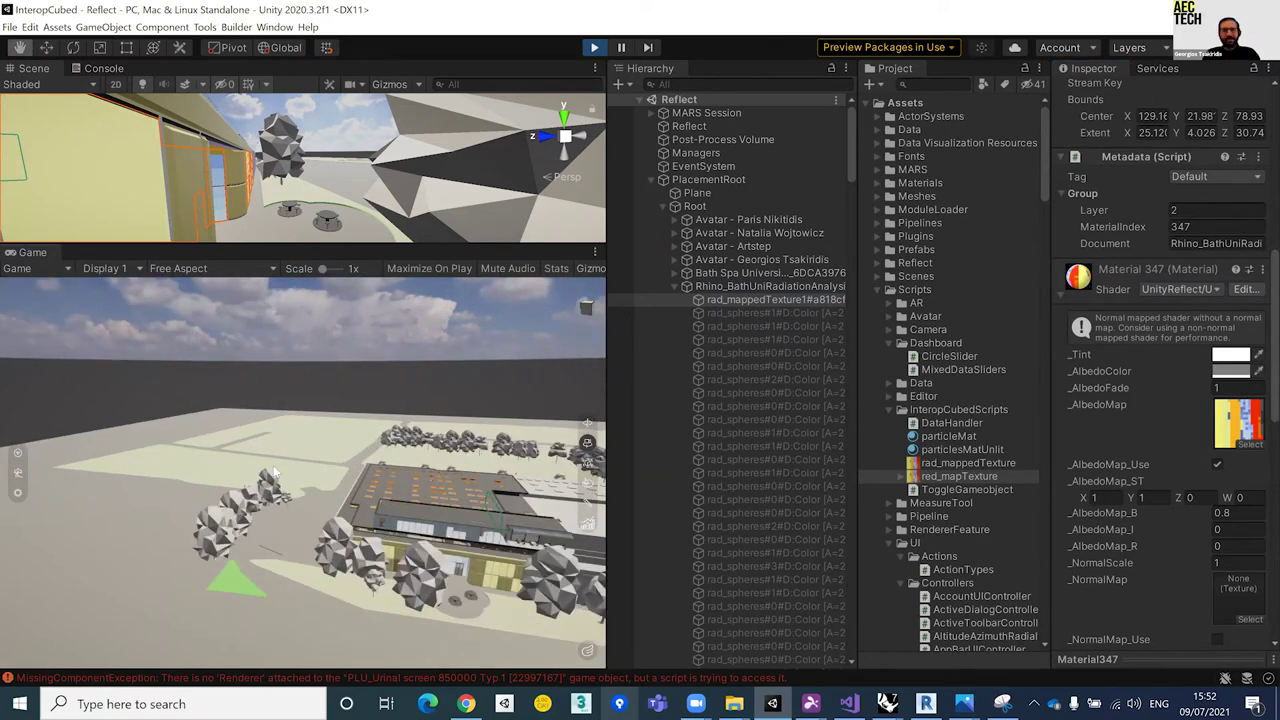
{"action": "left_click_drag", "start_coordinate": [296, 486], "coordinate": [517, 475]}
{"action": "left_click", "coordinate": [466, 466]}
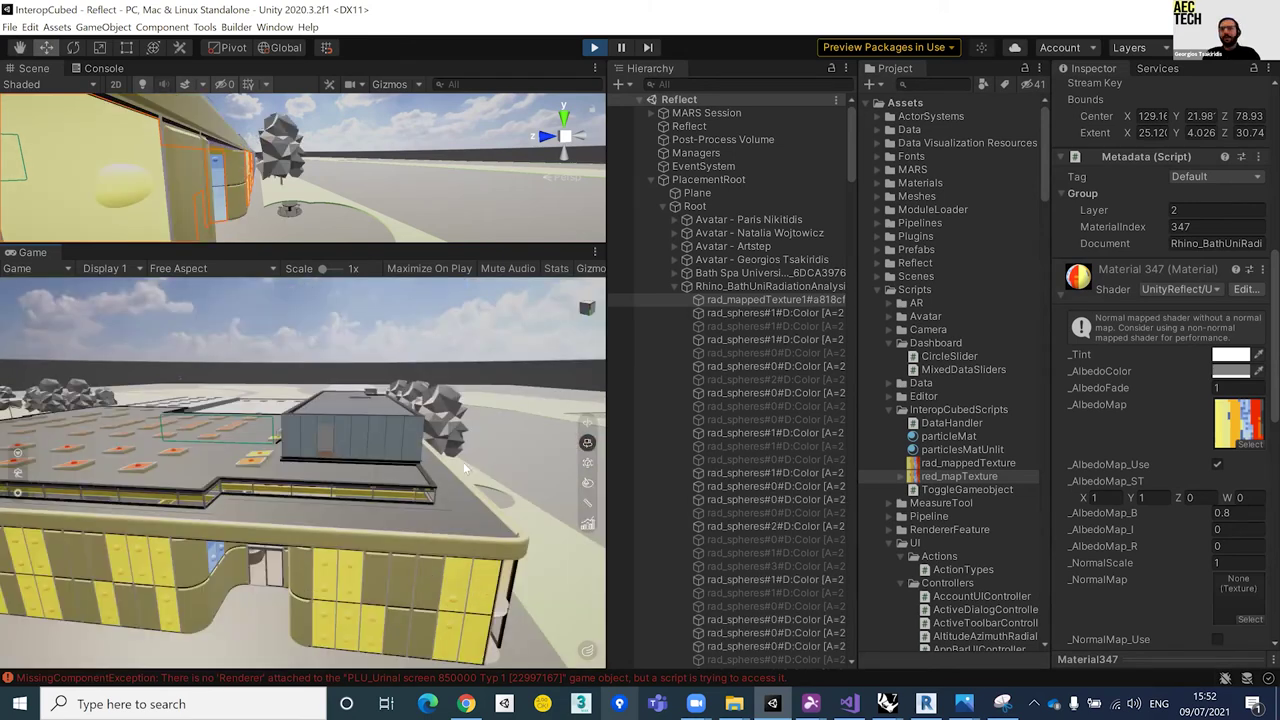
{"action": "left_click", "coordinate": [250, 496]}
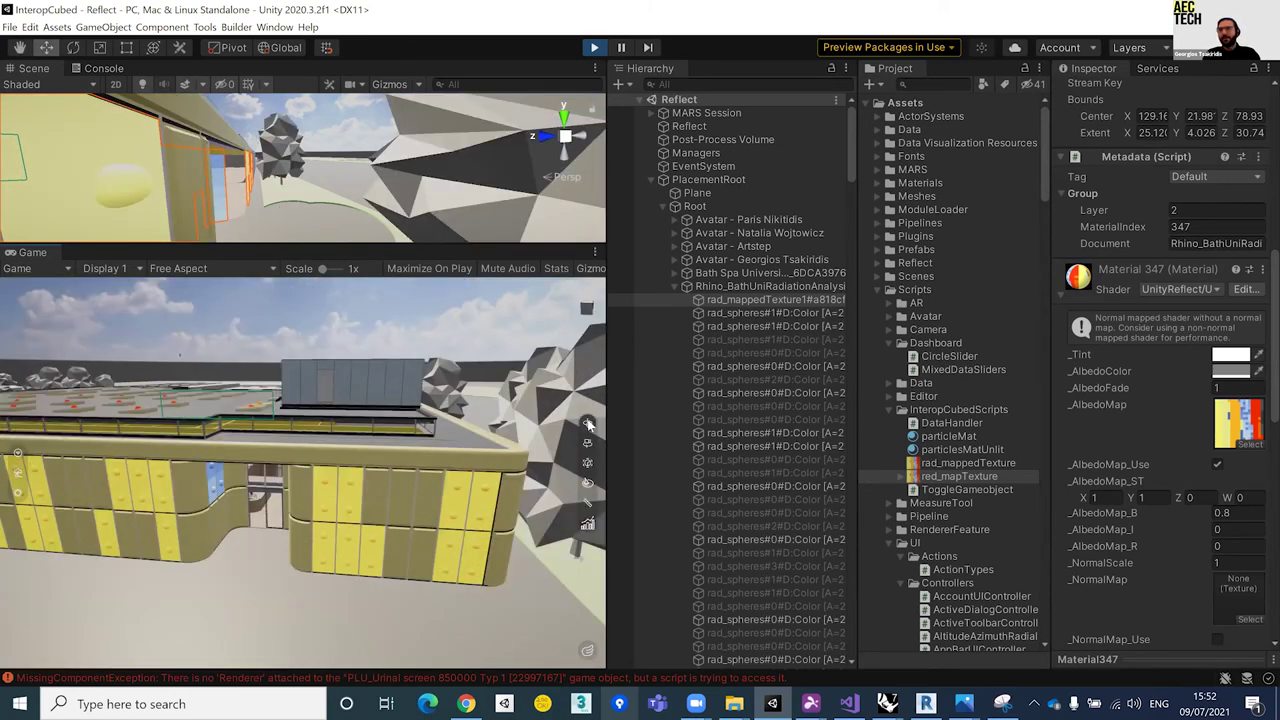
{"action": "left_click", "coordinate": [589, 424]}
{"action": "left_click_drag", "start_coordinate": [606, 391], "coordinate": [690, 391]}
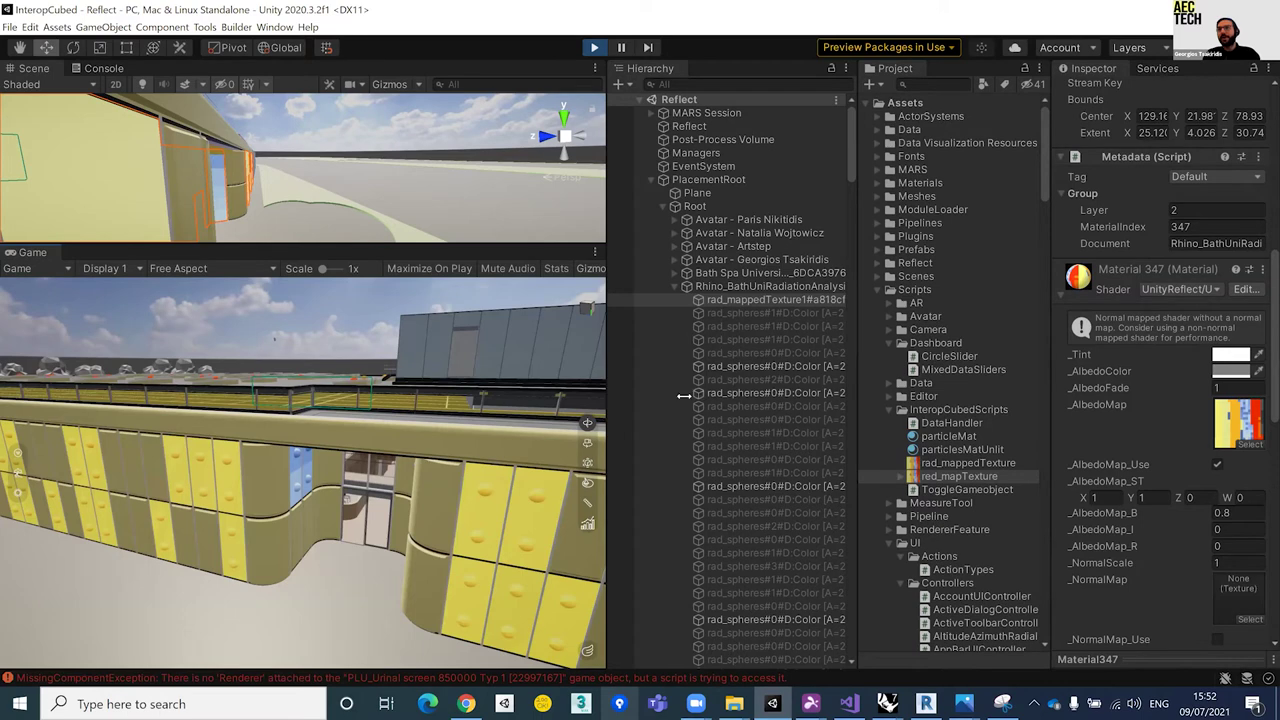
{"action": "scroll", "coordinate": [464, 459], "scroll_direction": "up", "scroll_amount": 2}
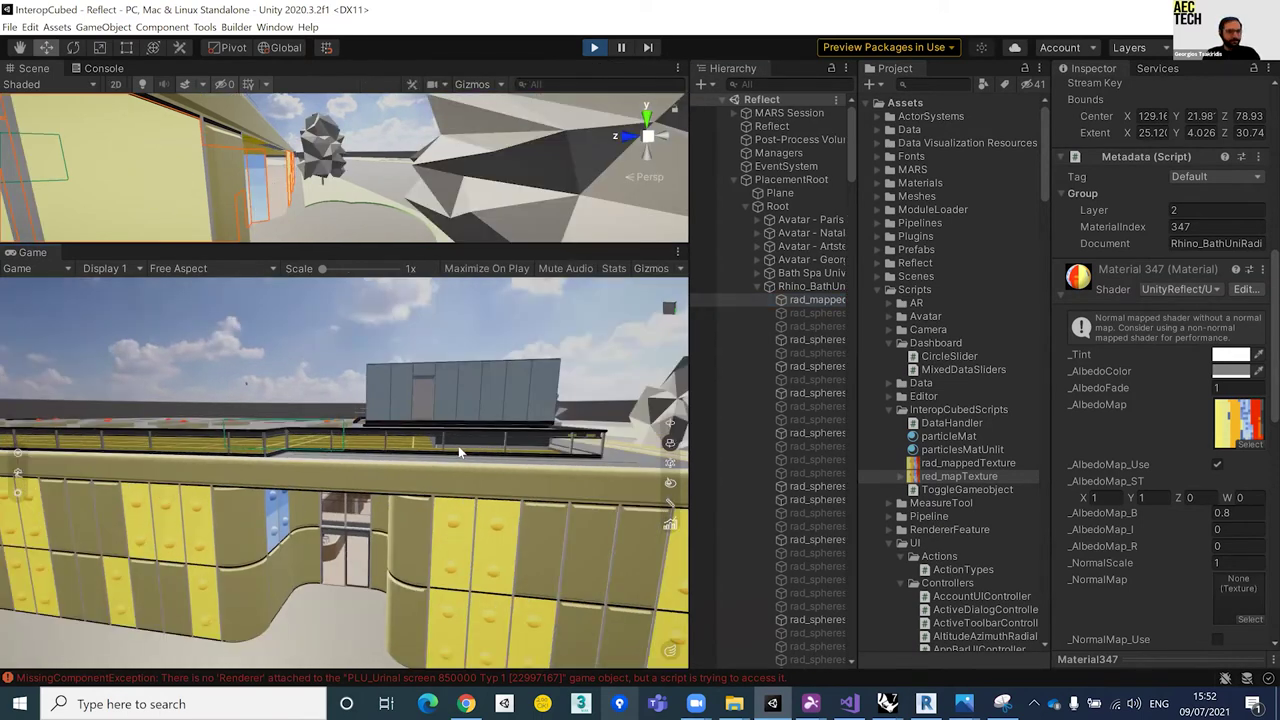
{"action": "scroll", "coordinate": [462, 454], "scroll_direction": "up", "scroll_amount": 2}
{"action": "scroll", "coordinate": [447, 420], "scroll_direction": "up", "scroll_amount": 2}
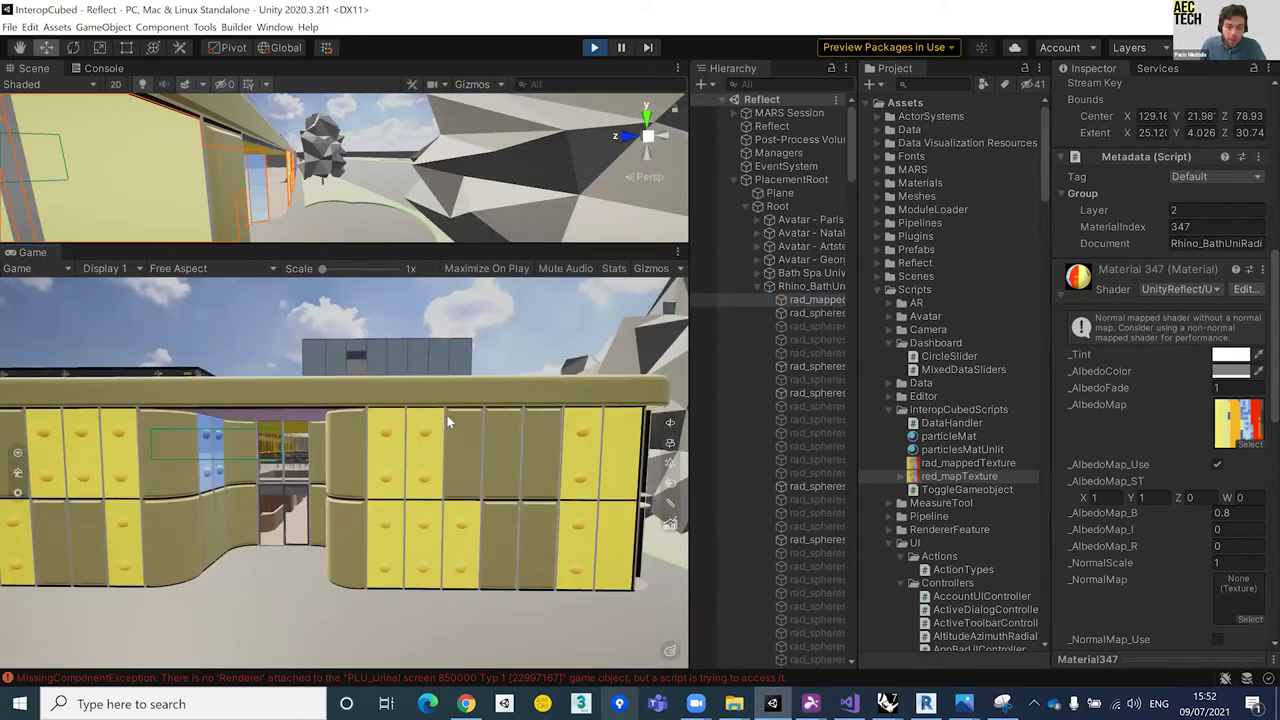
{"action": "scroll", "coordinate": [447, 420], "scroll_direction": "up", "scroll_amount": 2}
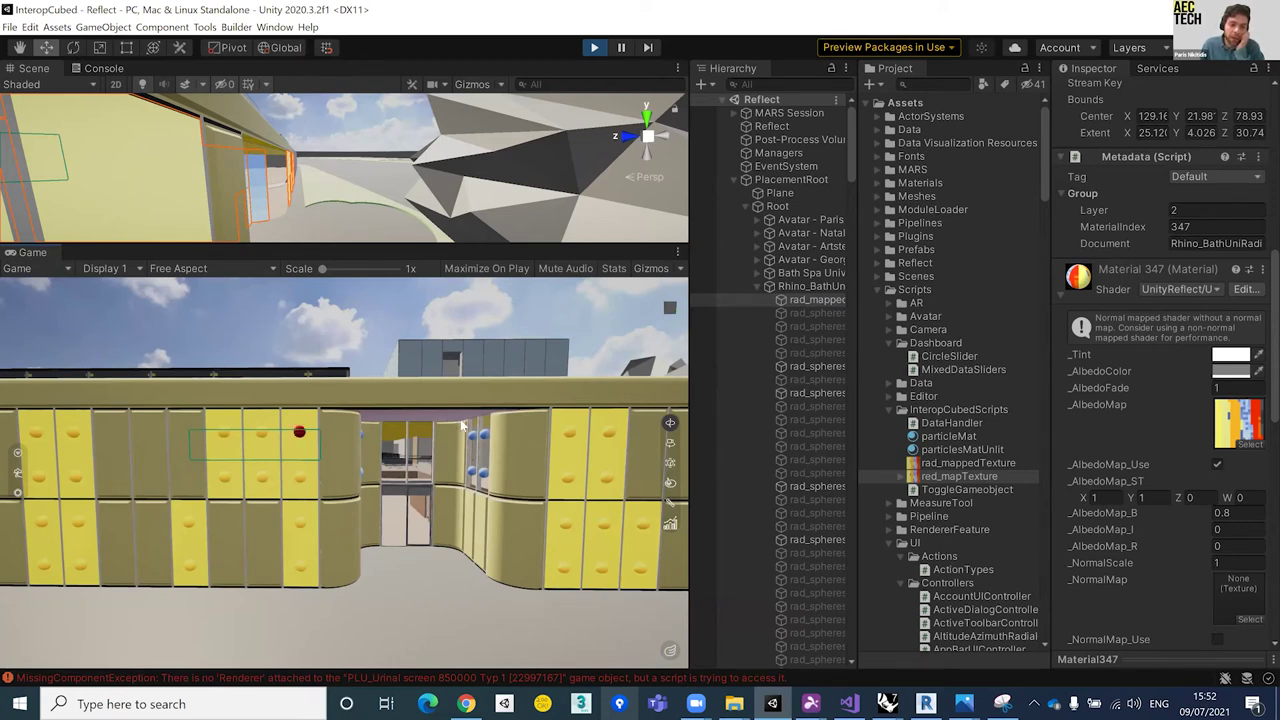
Step: Cycle the game camera through the indoor viewpoints near the chairs and back outdoors
{"action": "left_click", "coordinate": [462, 425]}
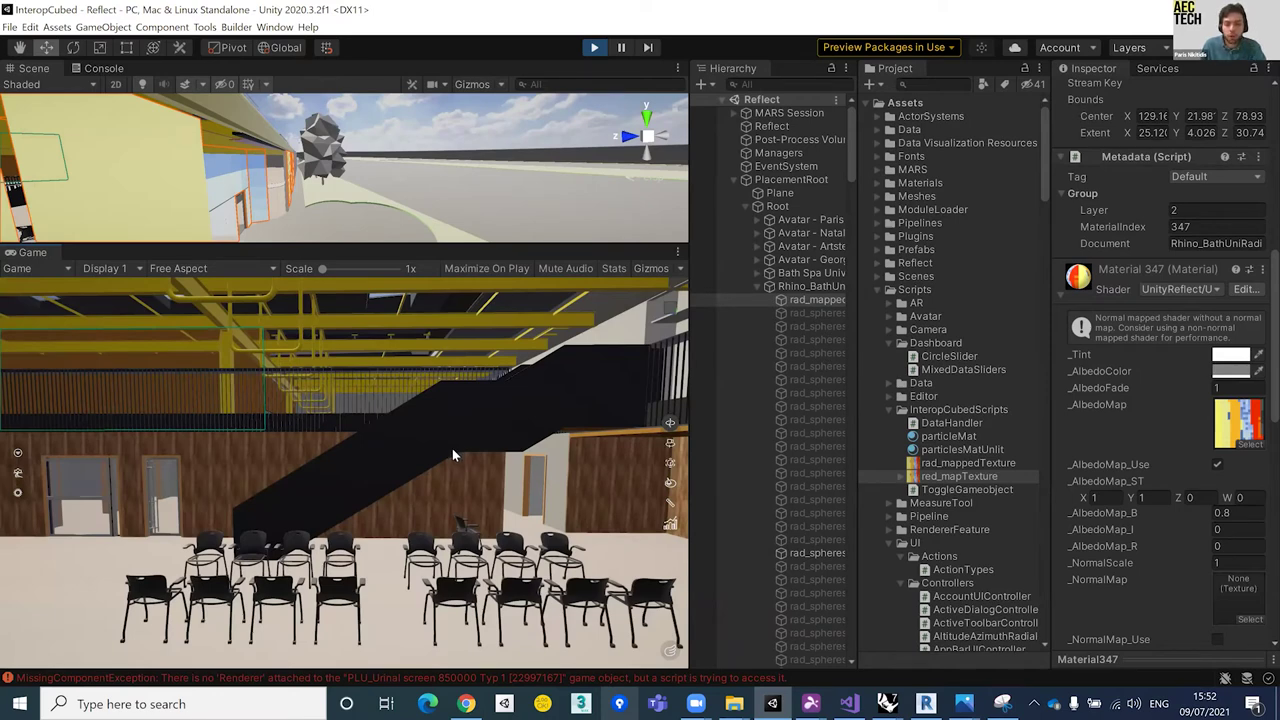
{"action": "left_click", "coordinate": [575, 460]}
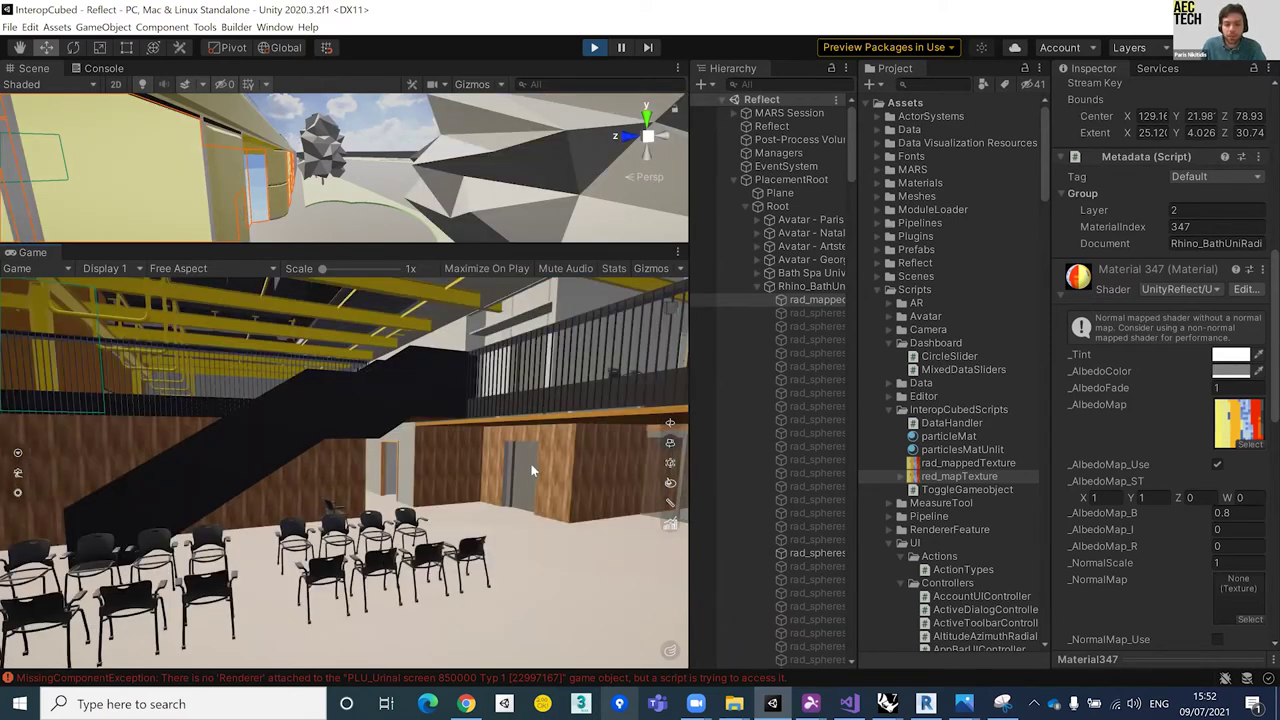
{"action": "left_click", "coordinate": [610, 451]}
{"action": "left_click", "coordinate": [621, 444]}
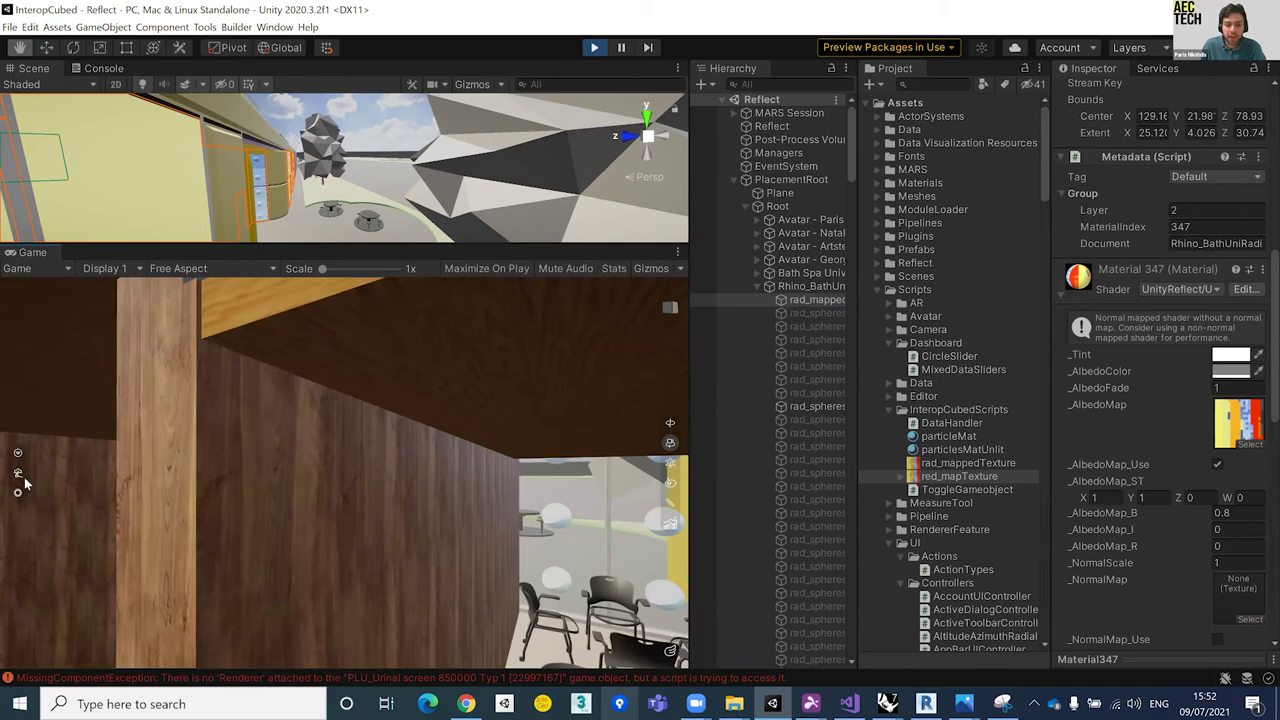
{"action": "left_click", "coordinate": [22, 474]}
Step: Move the game camera up to the yellow facade and glass entrance with its radiation spheres
{"action": "left_click", "coordinate": [287, 457]}
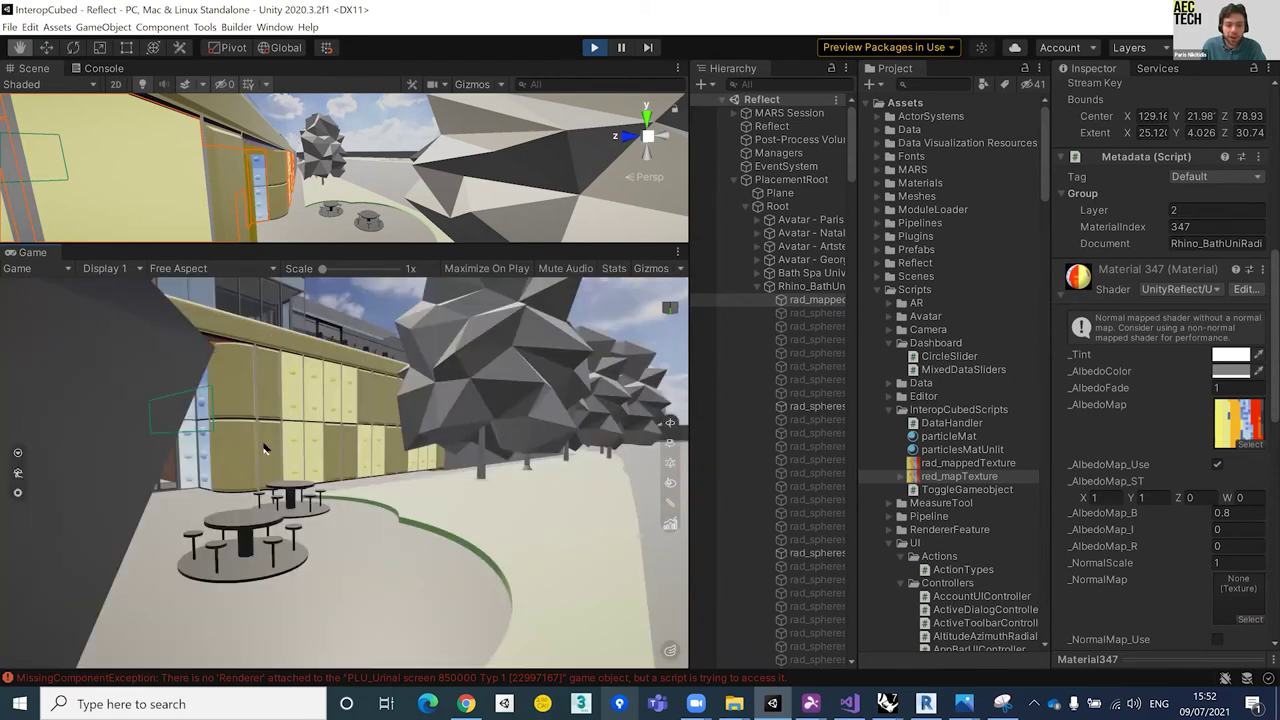
{"action": "left_click", "coordinate": [265, 448]}
{"action": "left_click", "coordinate": [270, 452]}
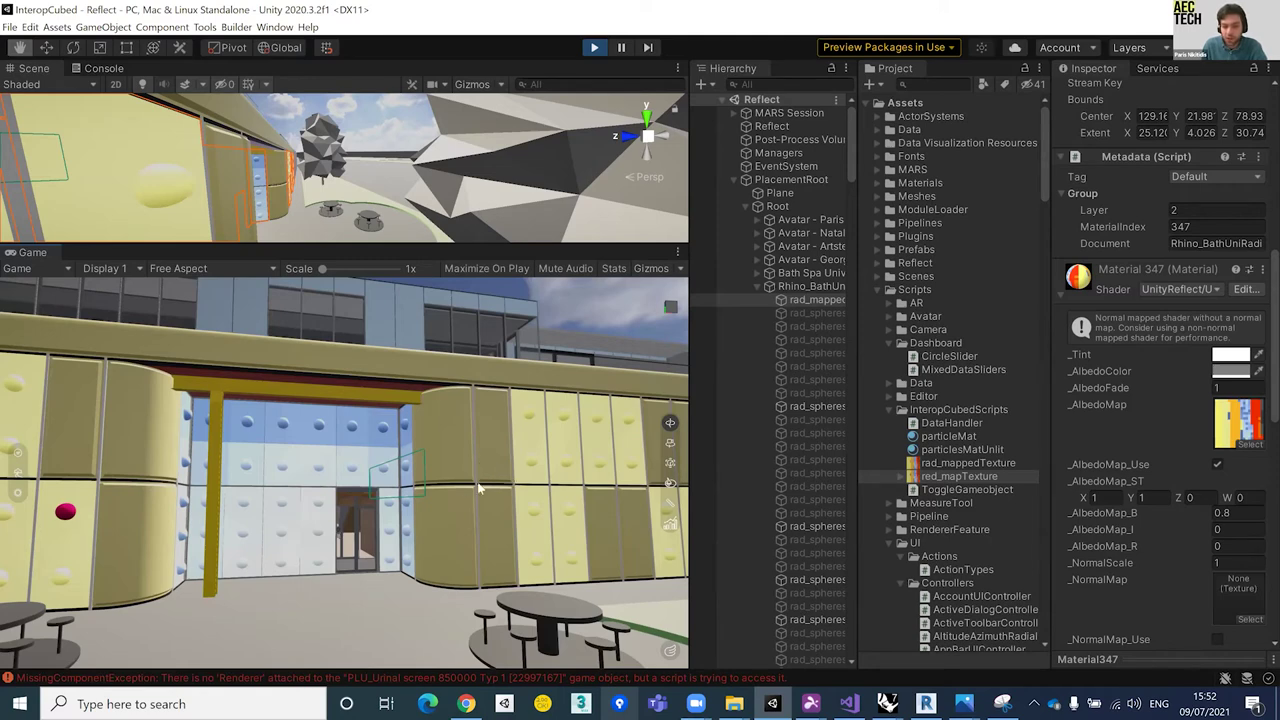
{"action": "key", "text": "w"}
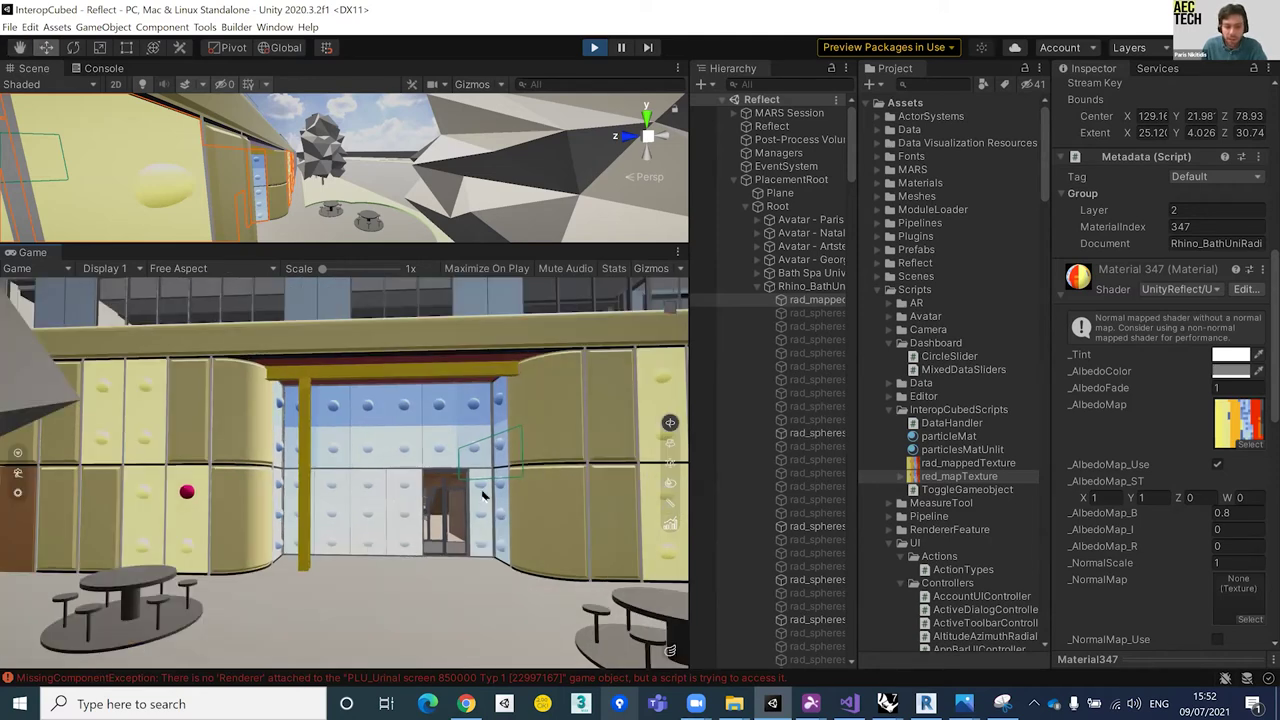
{"action": "left_click", "coordinate": [393, 518]}
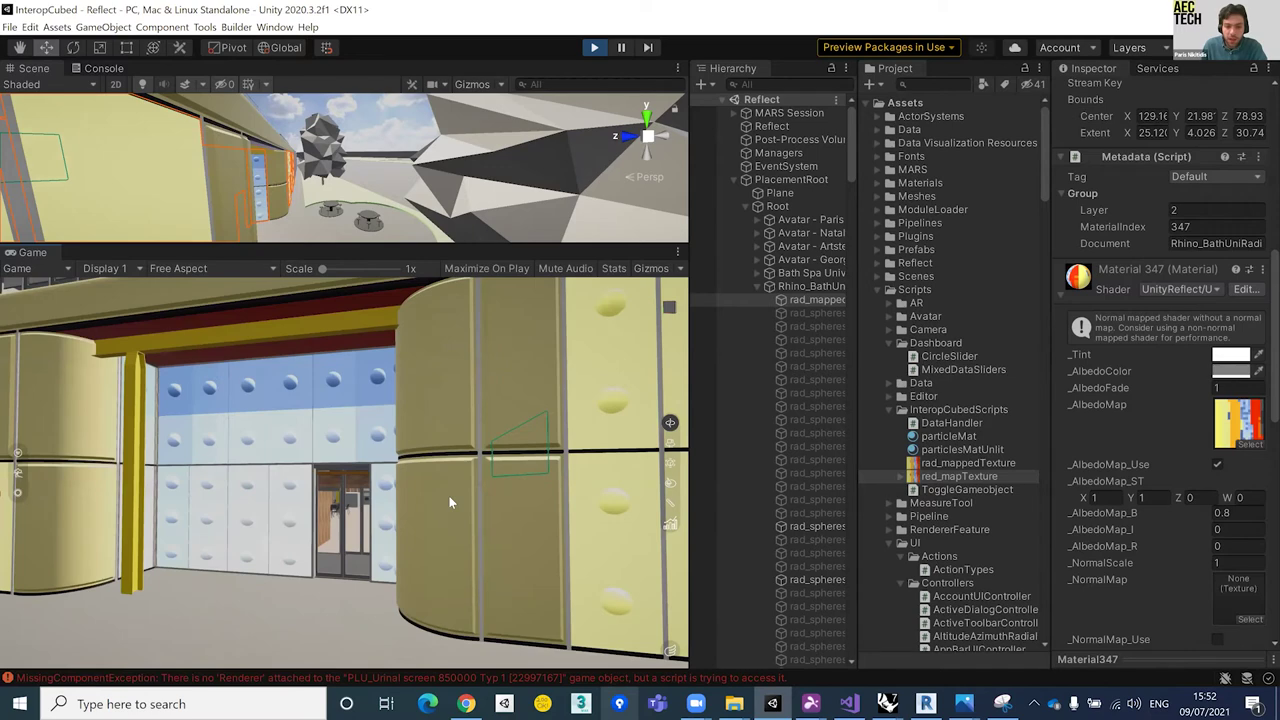
Step: Orbit the Scene view to the facade and select the GAL_NewGlazing panel to see Walls, Curtain Wall, CT#05
{"action": "left_click", "coordinate": [449, 496]}
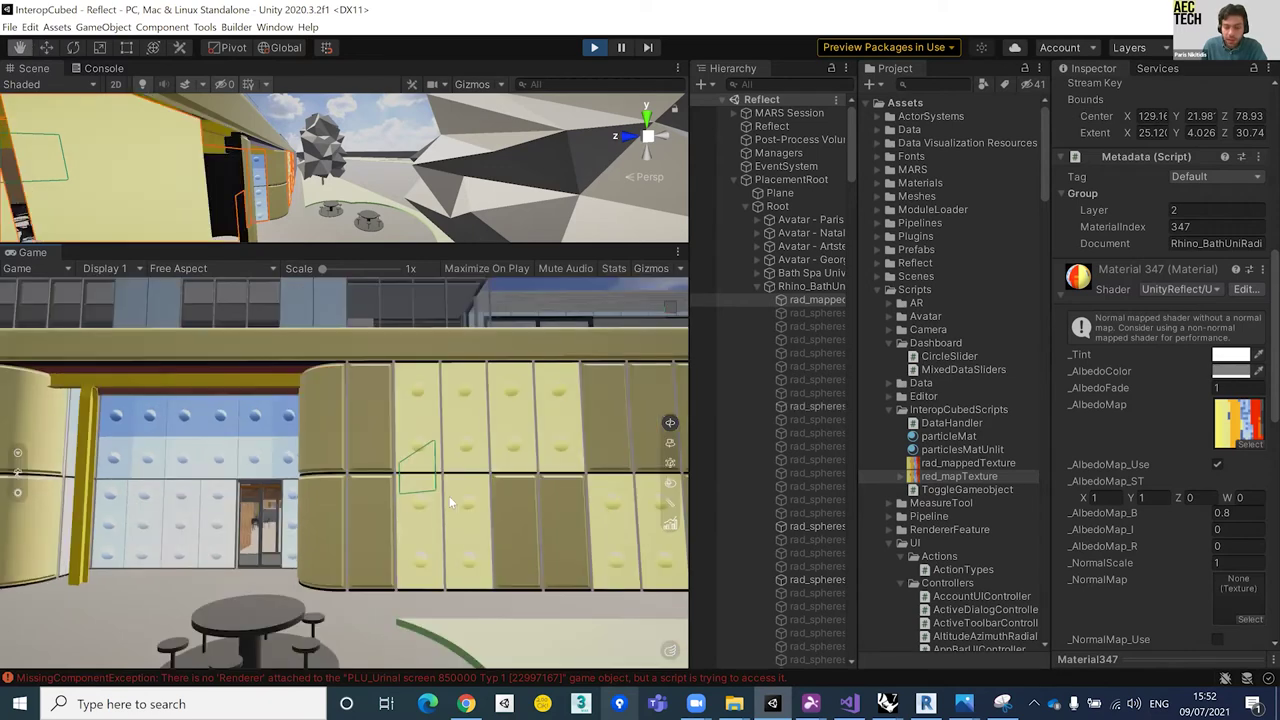
{"action": "left_click", "coordinate": [758, 286]}
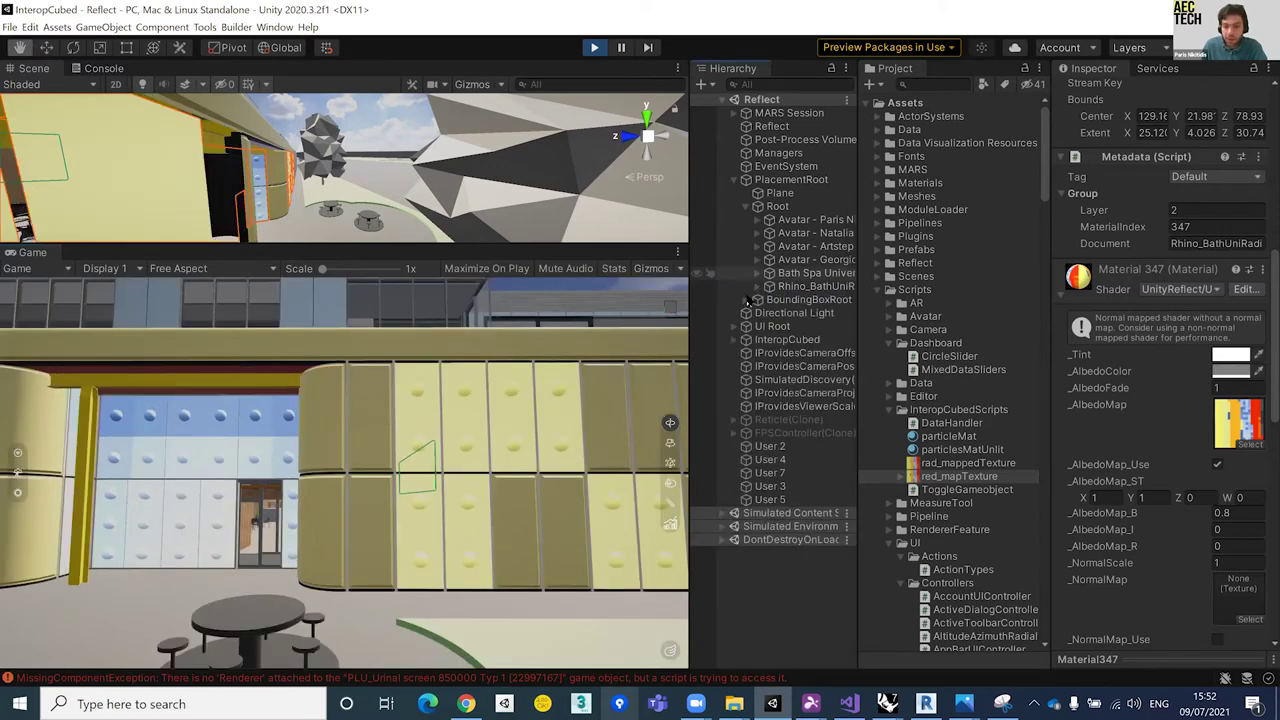
{"action": "left_click", "coordinate": [757, 289]}
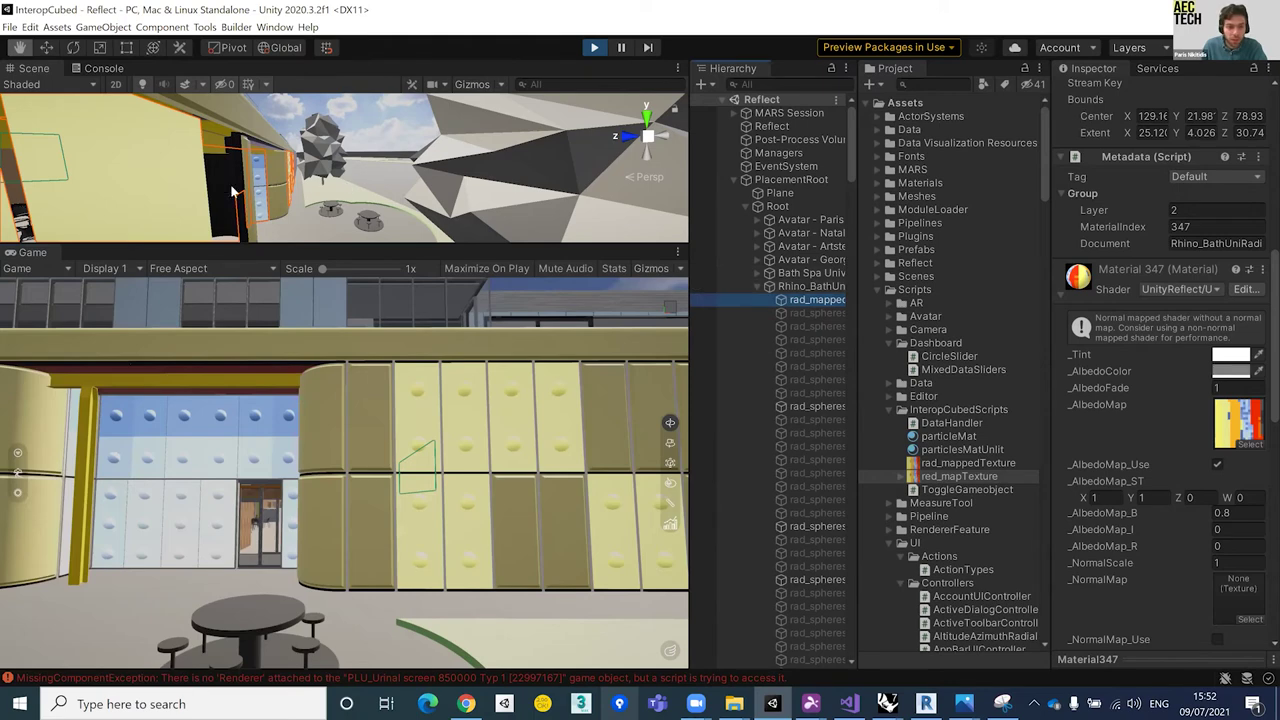
{"action": "middle_click_drag", "start_coordinate": [232, 190], "coordinate": [283, 196]}
{"action": "right_click_drag", "start_coordinate": [283, 196], "coordinate": [259, 127]}
{"action": "right_click_drag", "start_coordinate": [170, 117], "coordinate": [292, 147]}
{"action": "left_click", "coordinate": [291, 147]}
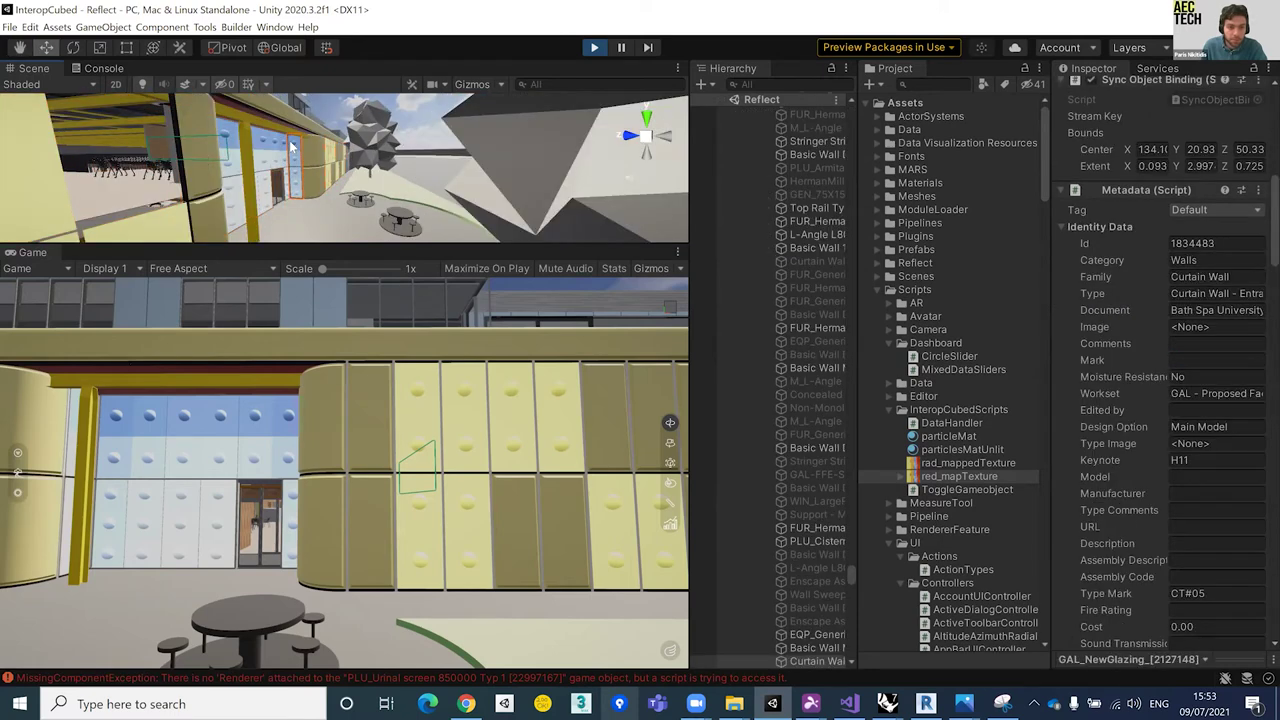
Step: Select a rad_spheres object, widen the Inspector, and scroll to its metadata: MaterialIndex 261, rad 0.157806
{"action": "left_click", "coordinate": [296, 149]}
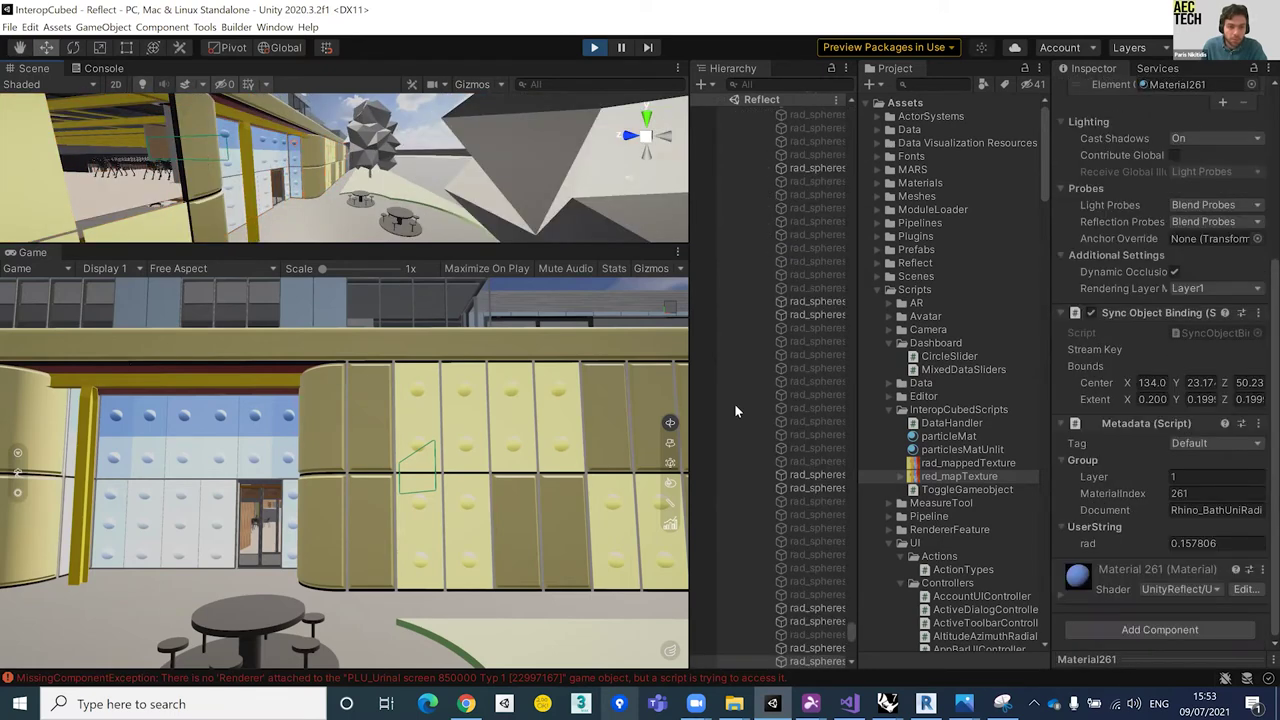
{"action": "left_click", "coordinate": [814, 662]}
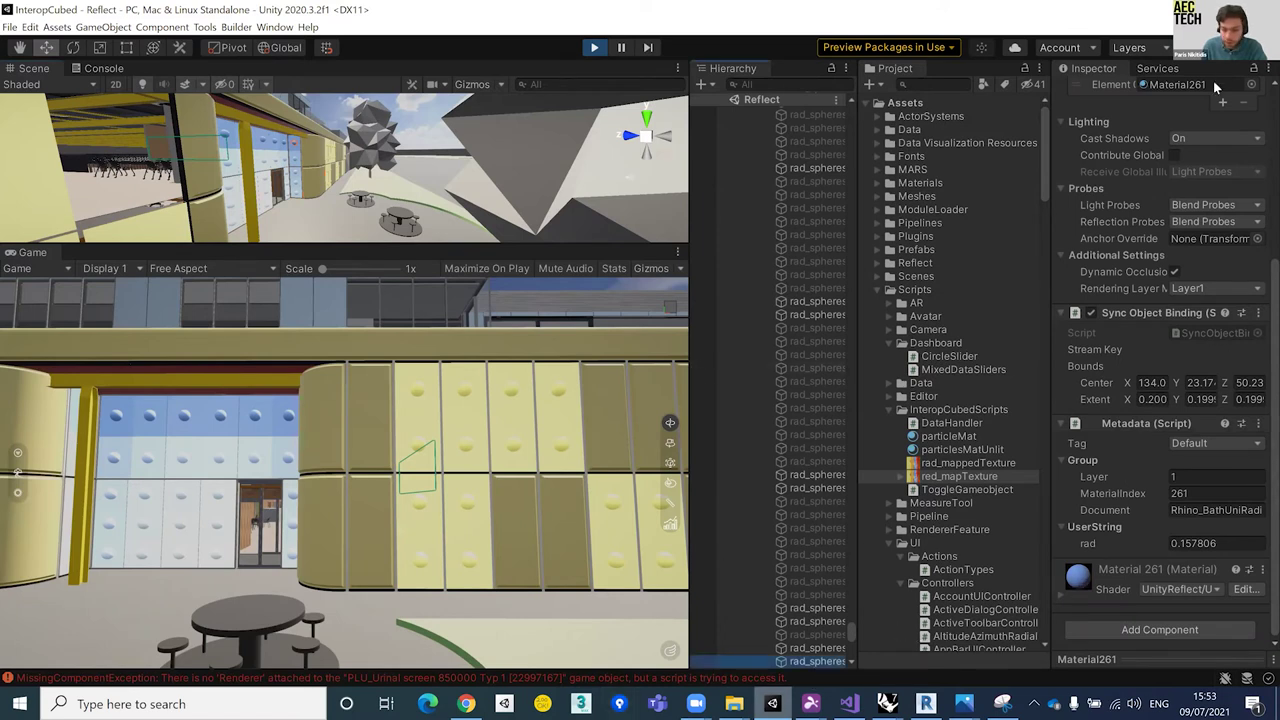
{"action": "left_click_drag", "start_coordinate": [1052, 334], "coordinate": [846, 338]}
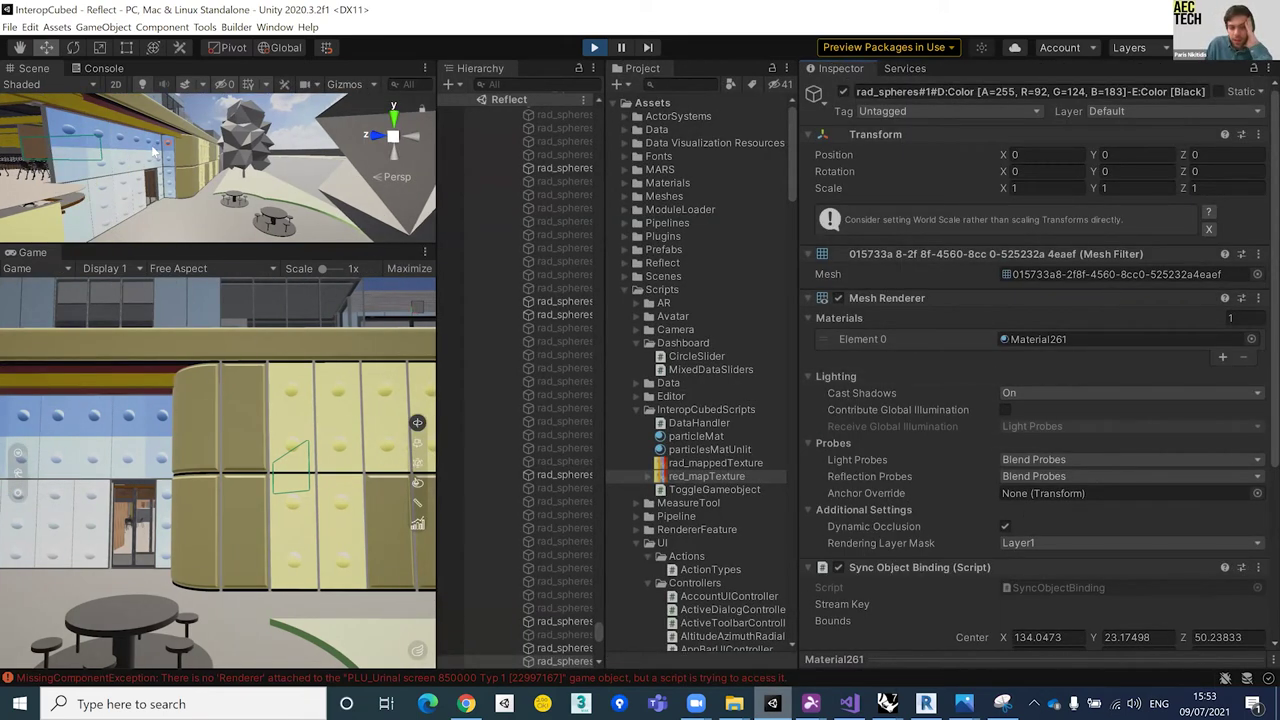
{"action": "right_click_drag", "start_coordinate": [198, 160], "coordinate": [240, 186]}
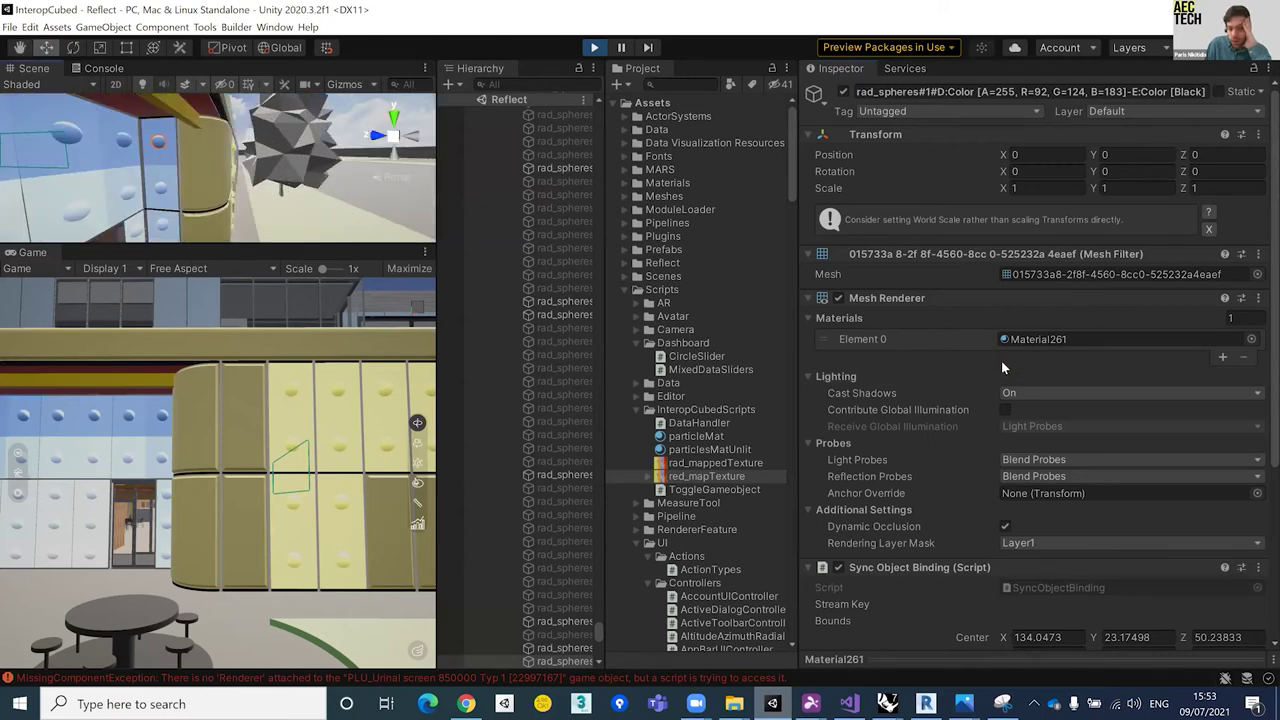
{"action": "scroll", "coordinate": [982, 324], "scroll_direction": "down", "scroll_amount": 3}
{"action": "scroll", "coordinate": [982, 318], "scroll_direction": "up", "scroll_amount": 3}
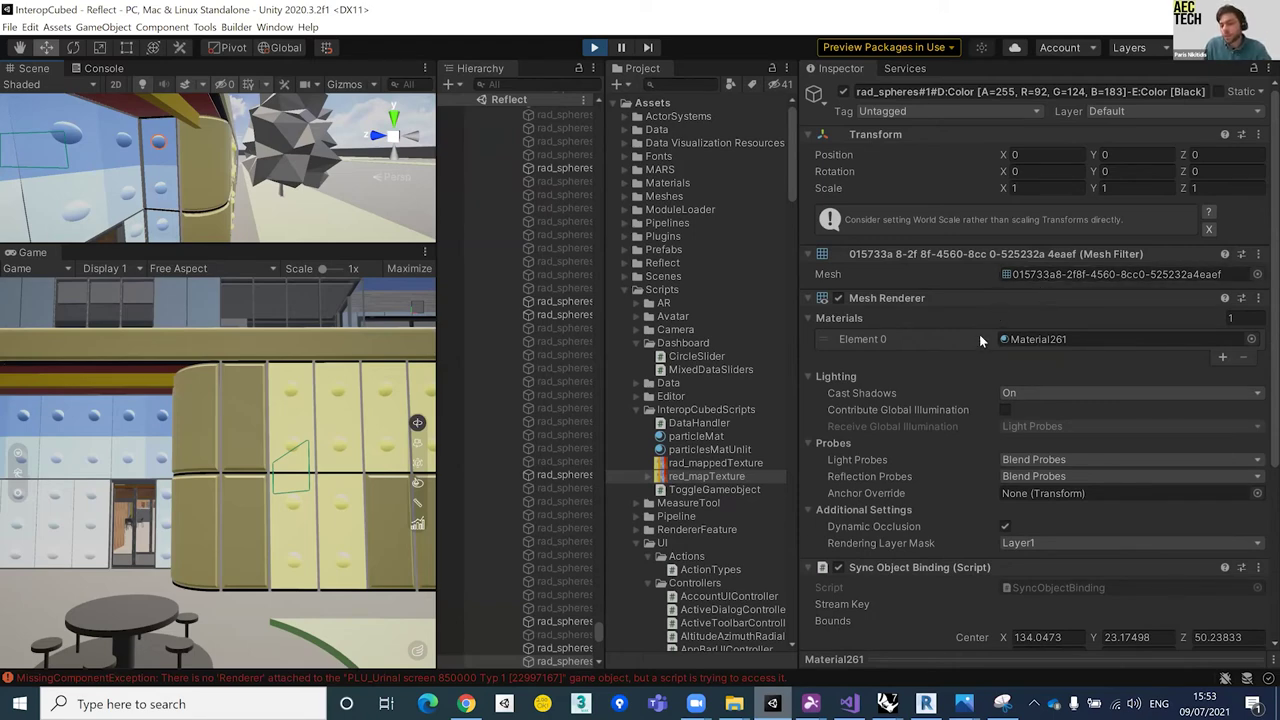
{"action": "scroll", "coordinate": [979, 334], "scroll_direction": "down", "scroll_amount": 3}
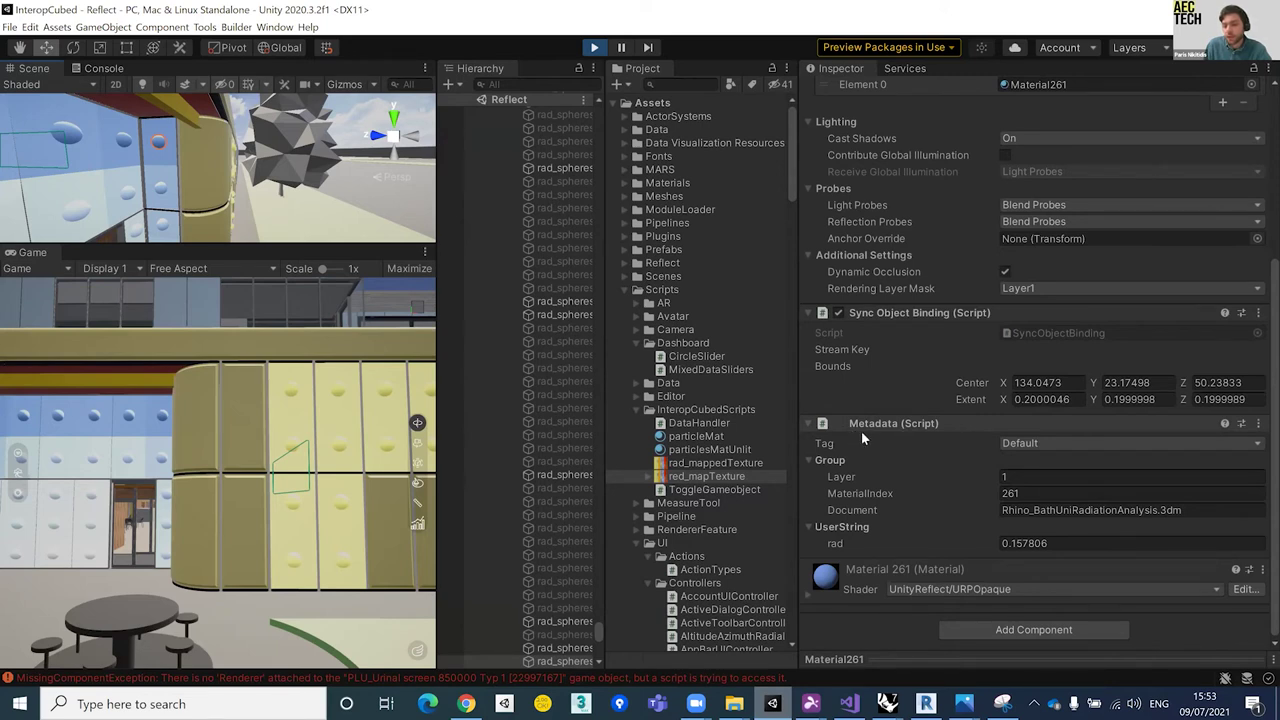
Step: Step through the sphere's Layer, MaterialIndex and Document fields and reopen the UserString group
{"action": "left_click", "coordinate": [847, 482]}
{"action": "key", "text": "Tab"}
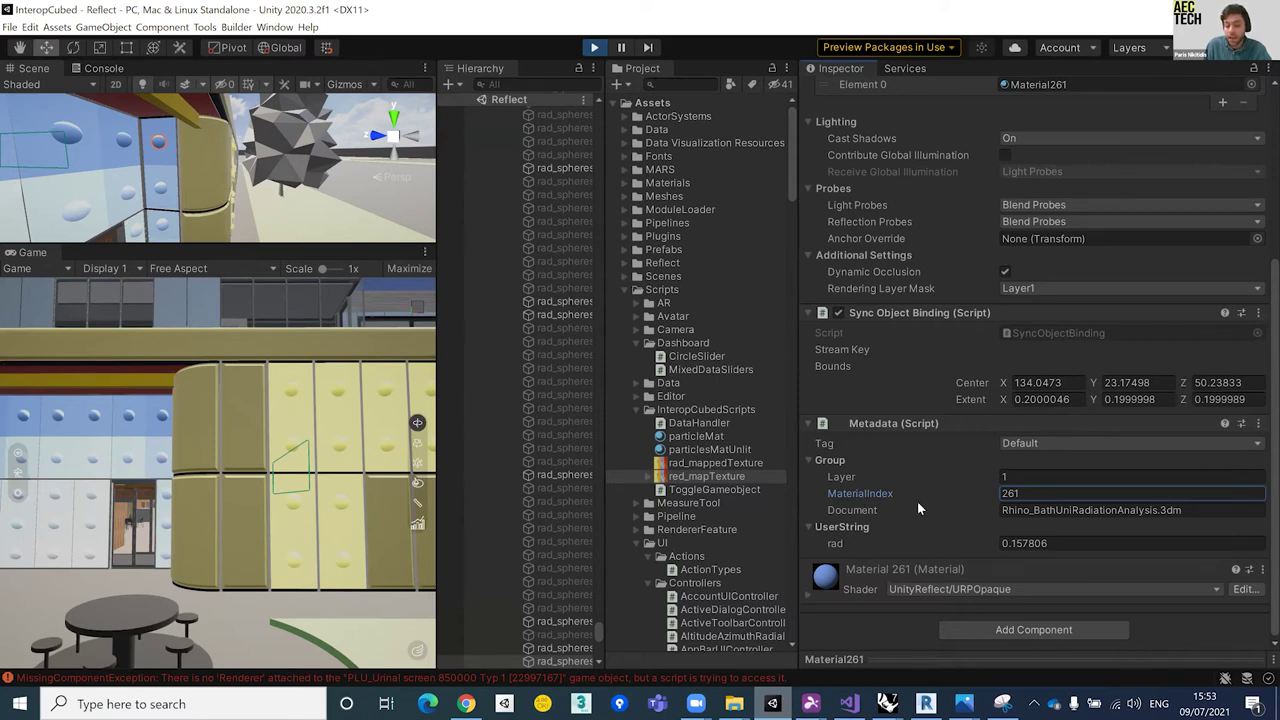
{"action": "key", "text": "Tab"}
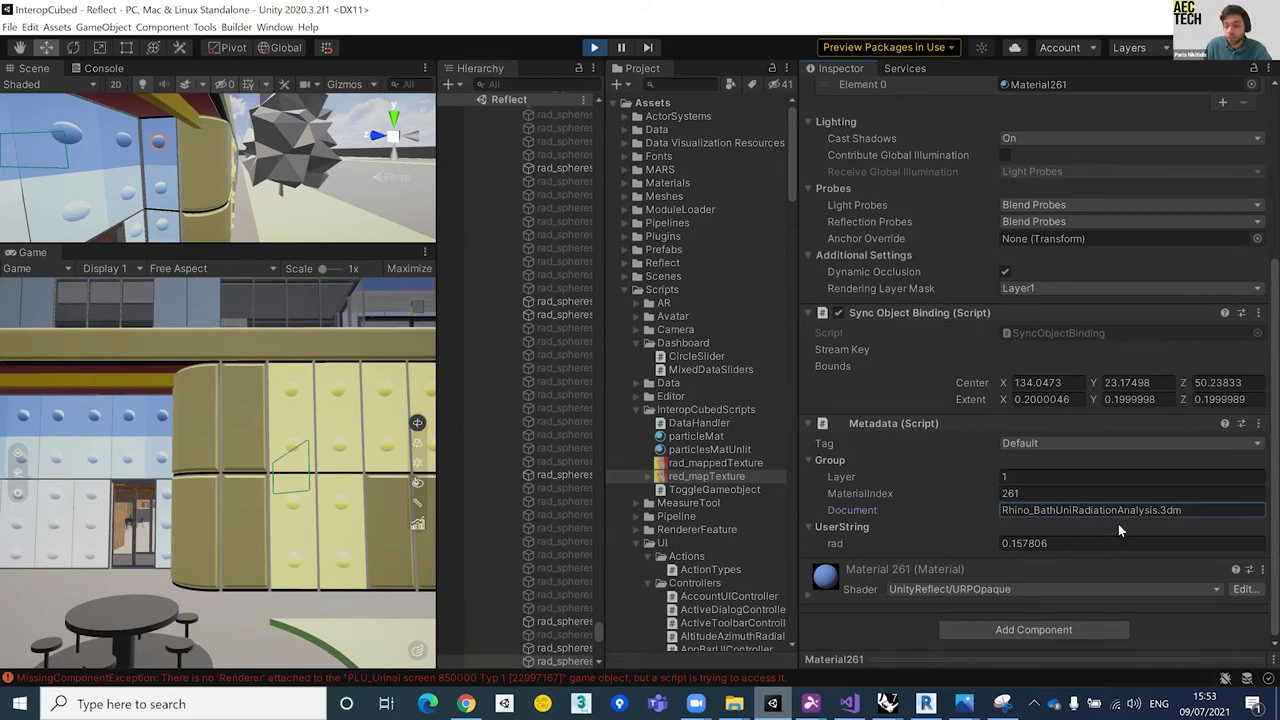
{"action": "left_click", "coordinate": [844, 527]}
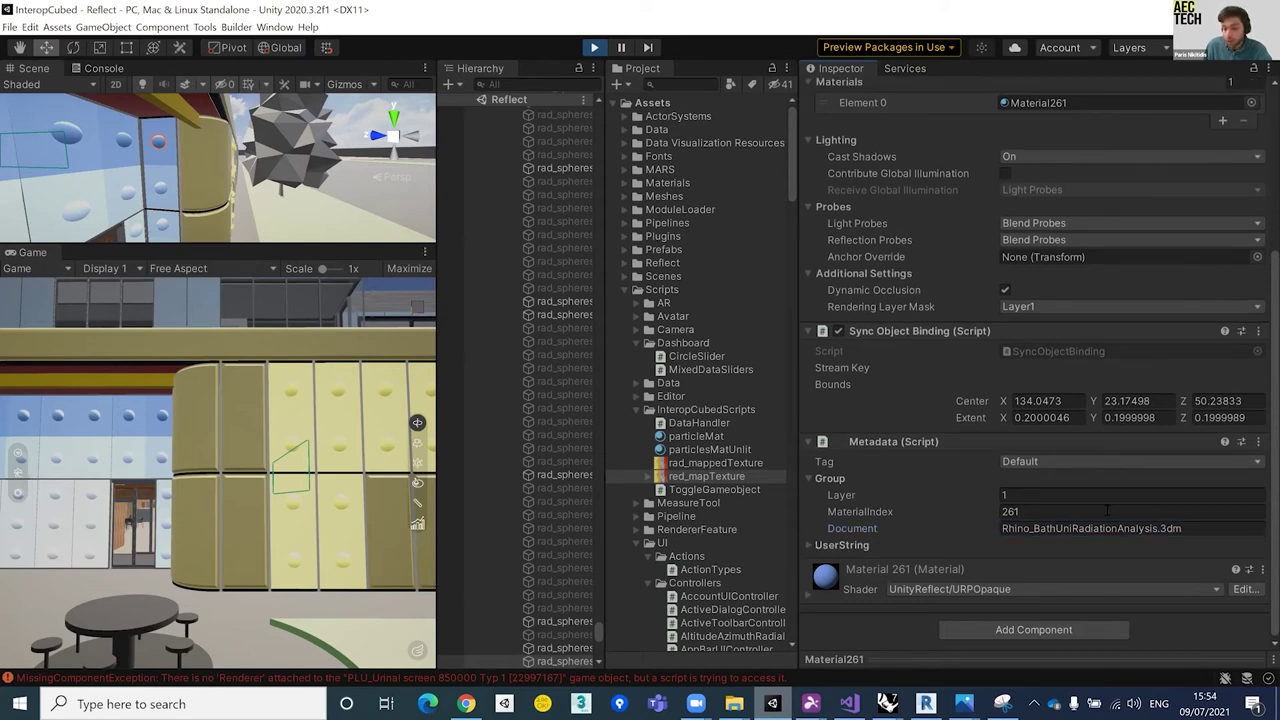
{"action": "left_click", "coordinate": [834, 542]}
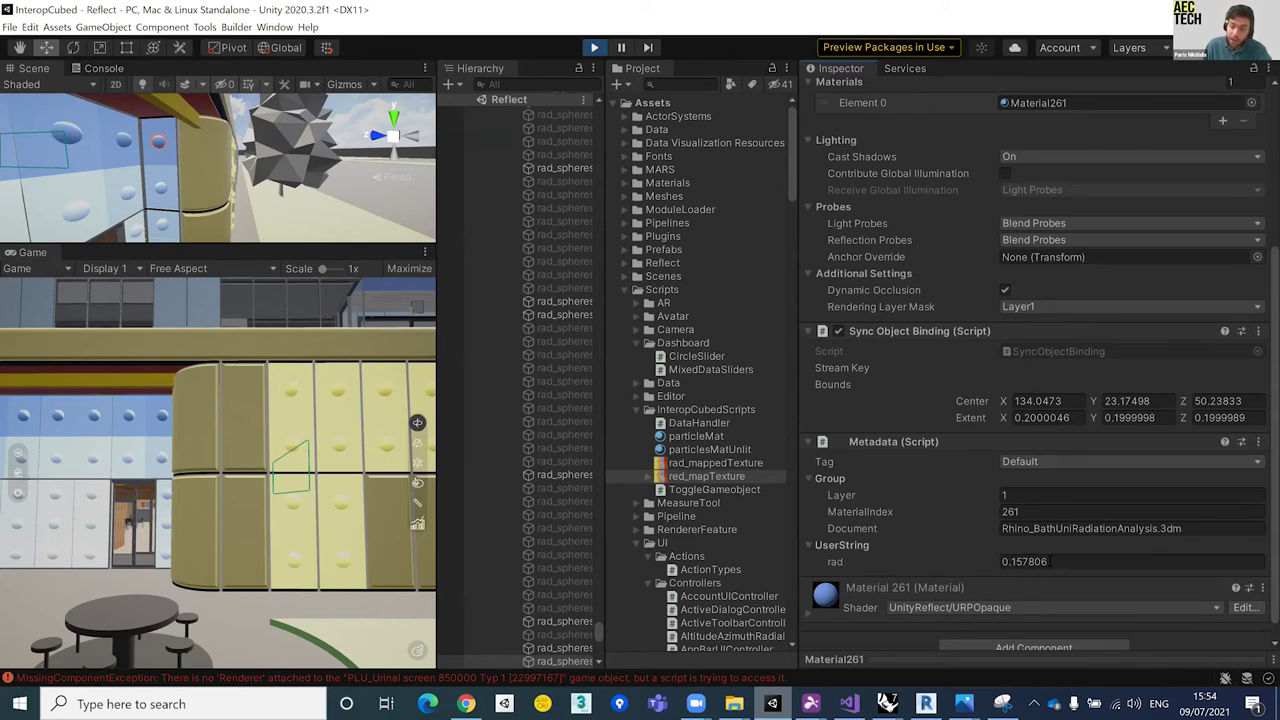
Step: Select a second sphere showing Material260 and rad 0.372607, widen the views, and exit Play mode
{"action": "left_click", "coordinate": [160, 195]}
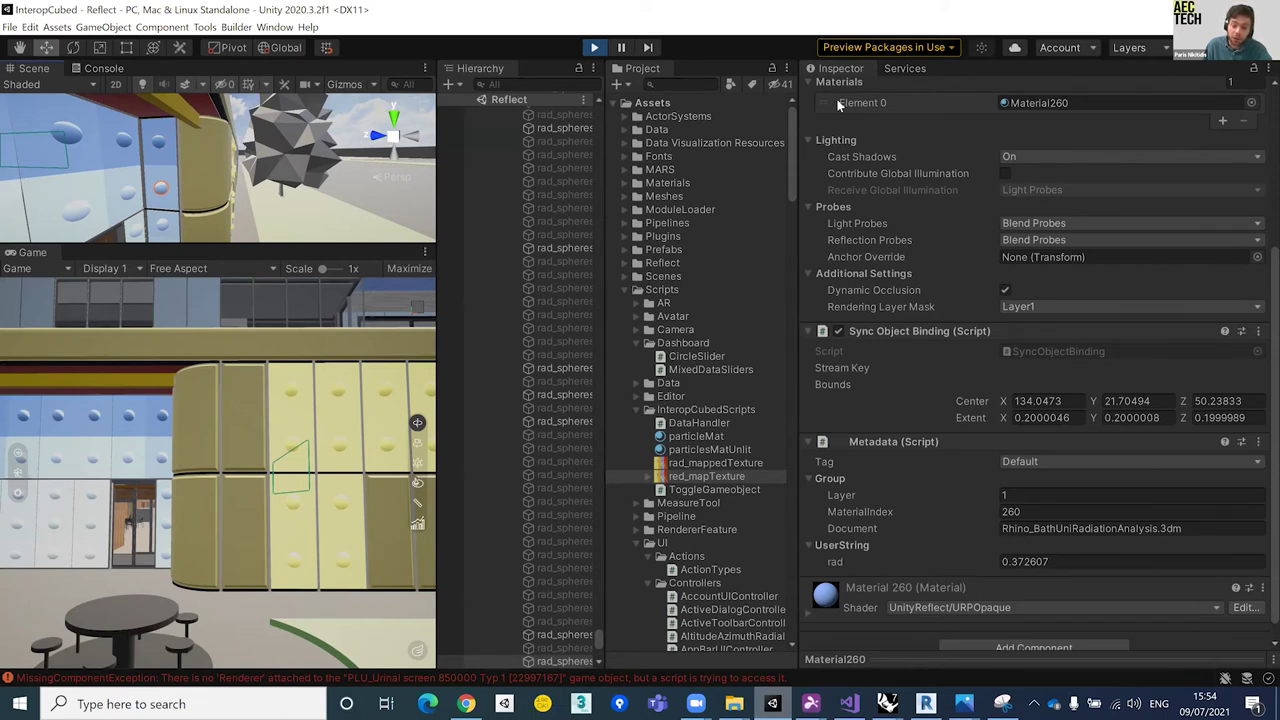
{"action": "left_click_drag", "start_coordinate": [437, 301], "coordinate": [818, 262]}
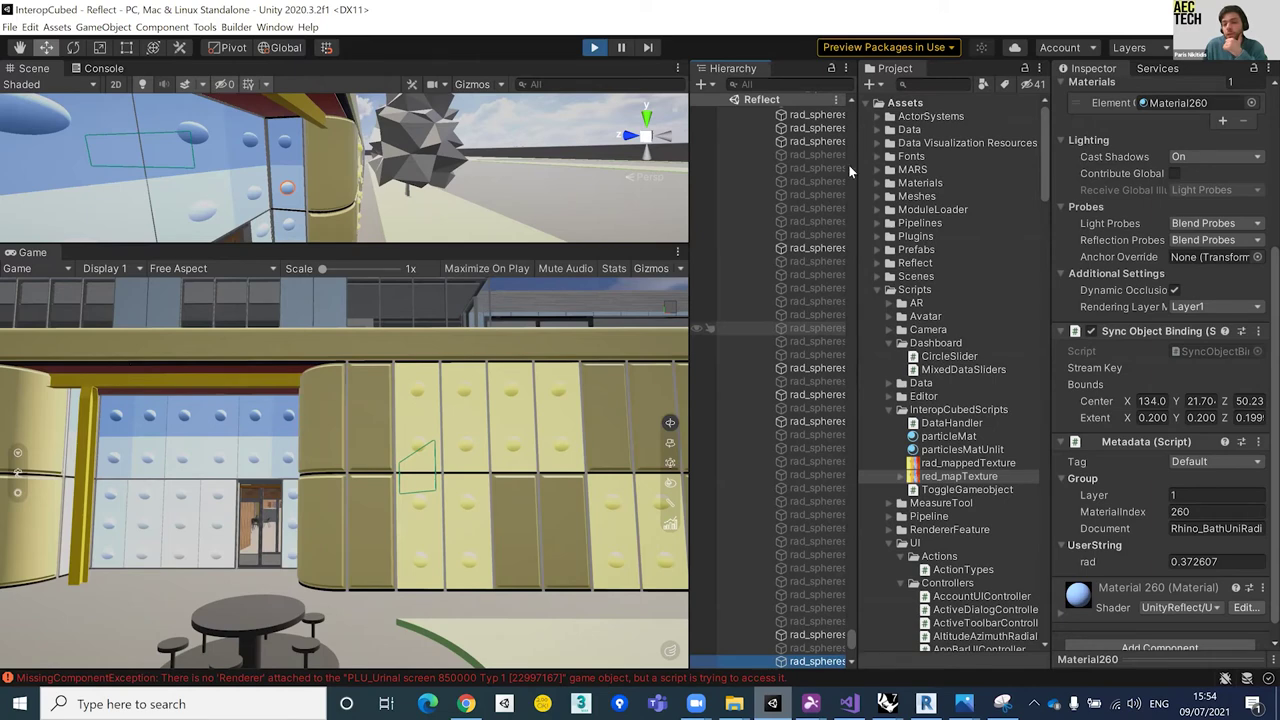
{"action": "key", "text": "ctrl+p"}
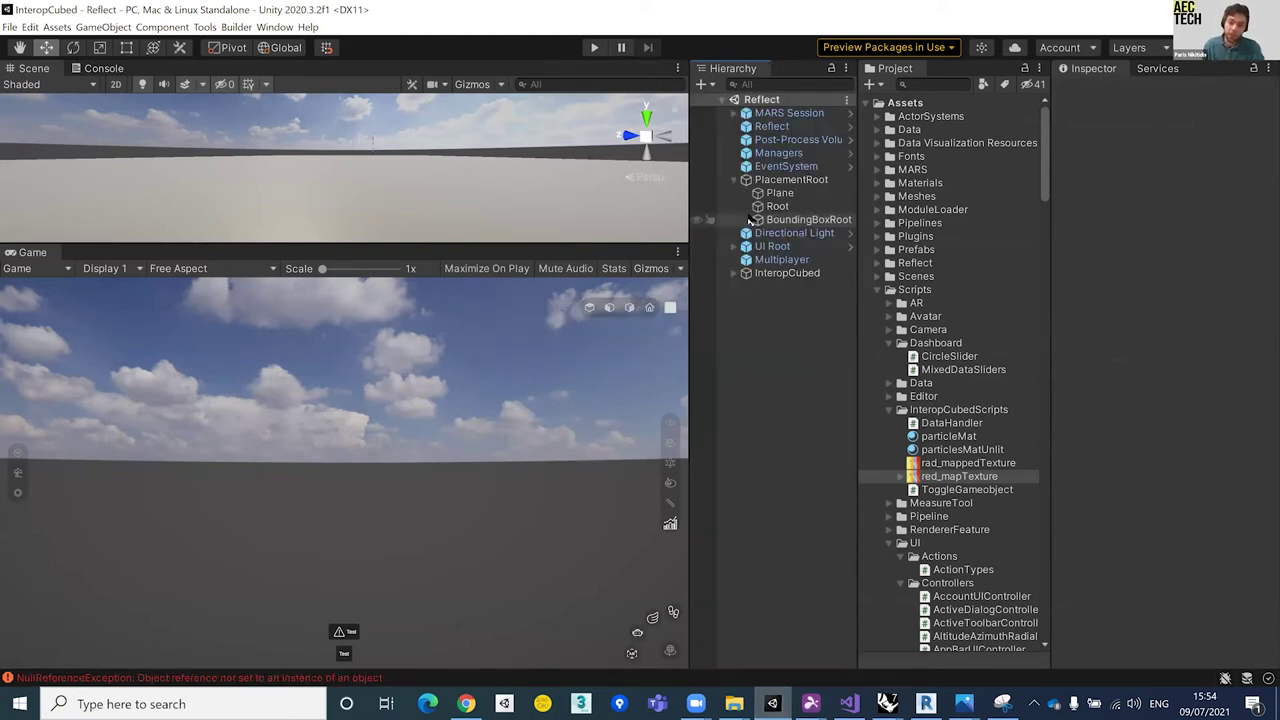
Step: Expand InteropCubed, select the DataHandler object, and ping DataHandler.cs from its Script field
{"action": "left_click", "coordinate": [733, 274]}
{"action": "mouse_move", "coordinate": [696, 704]}
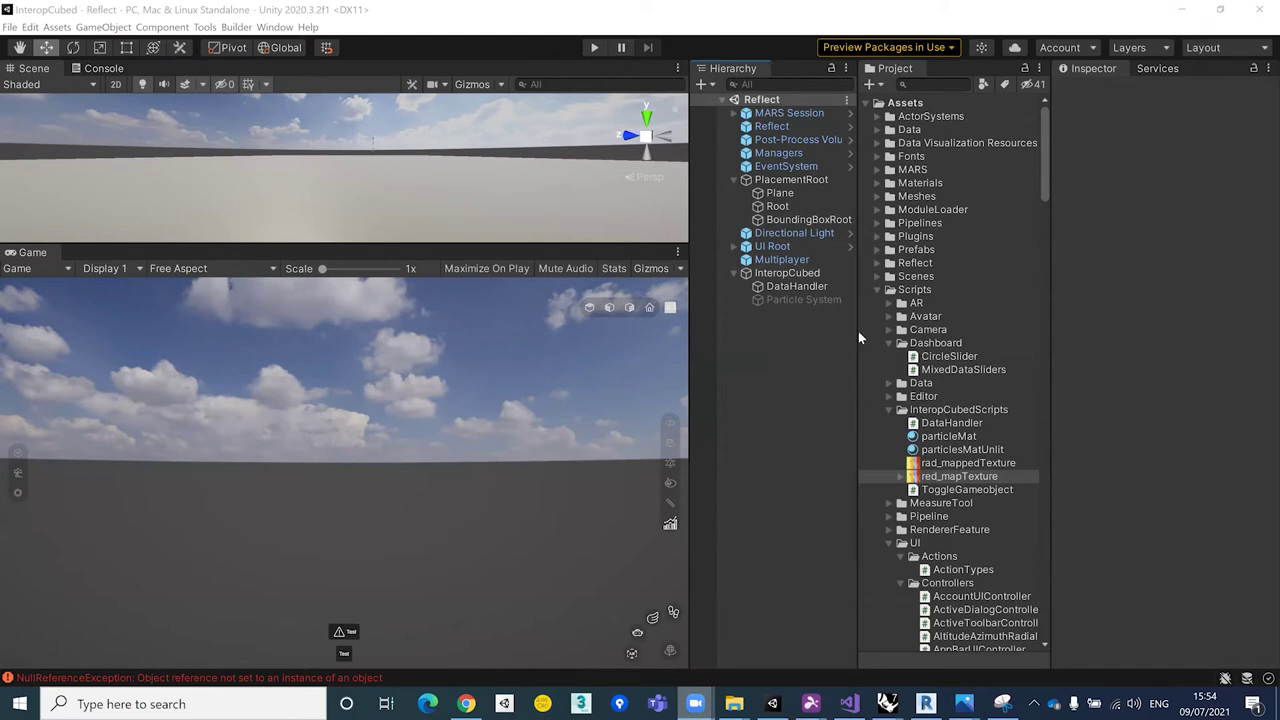
{"action": "left_click", "coordinate": [790, 286]}
{"action": "left_click", "coordinate": [796, 277]}
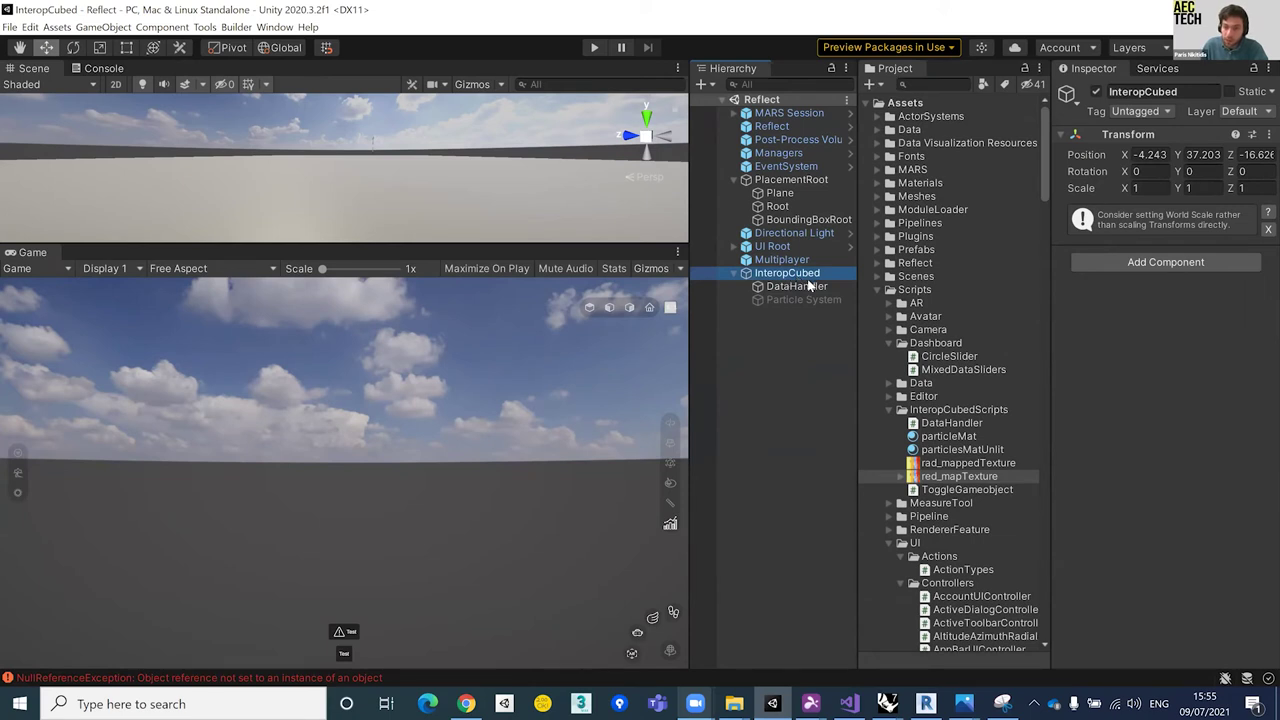
{"action": "left_click", "coordinate": [812, 287]}
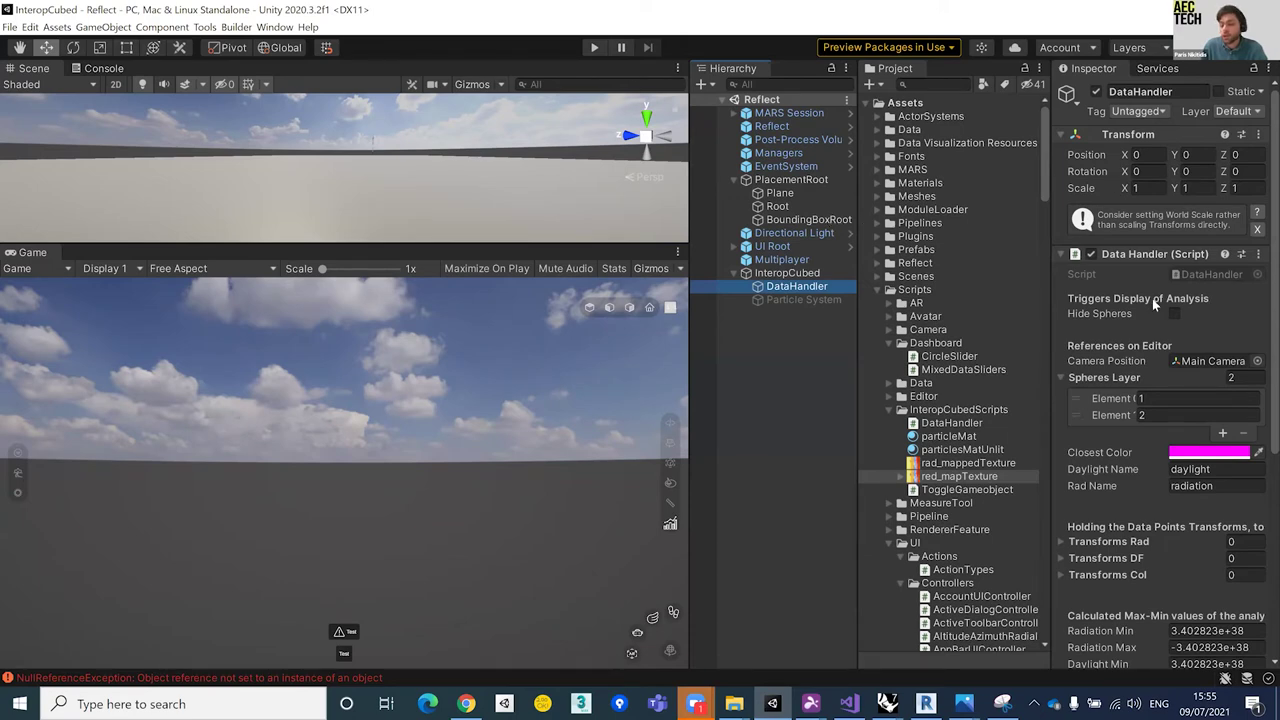
{"action": "scroll", "coordinate": [1180, 316], "scroll_direction": "down", "scroll_amount": 5}
{"action": "scroll", "coordinate": [1180, 316], "scroll_direction": "up", "scroll_amount": 5}
{"action": "left_click", "coordinate": [1212, 274]}
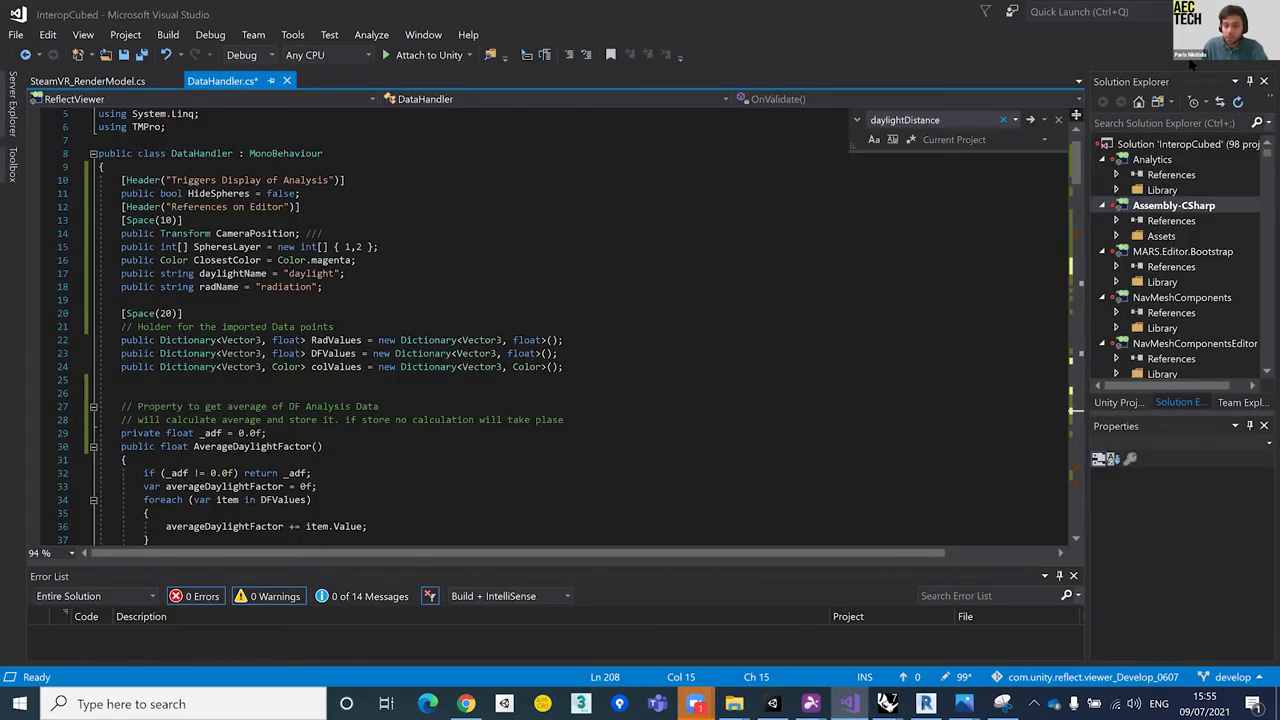
{"action": "left_click", "coordinate": [420, 287]}
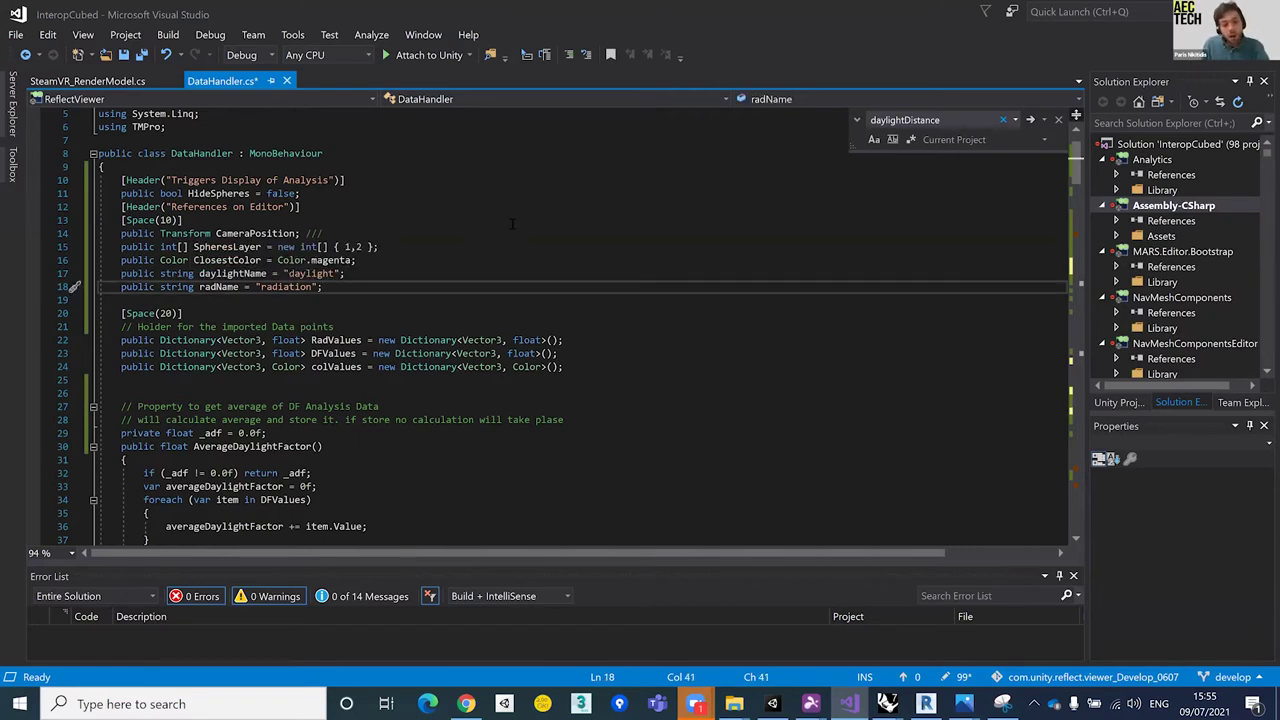
{"action": "scroll", "coordinate": [512, 224], "scroll_direction": "up", "scroll_amount": 2}
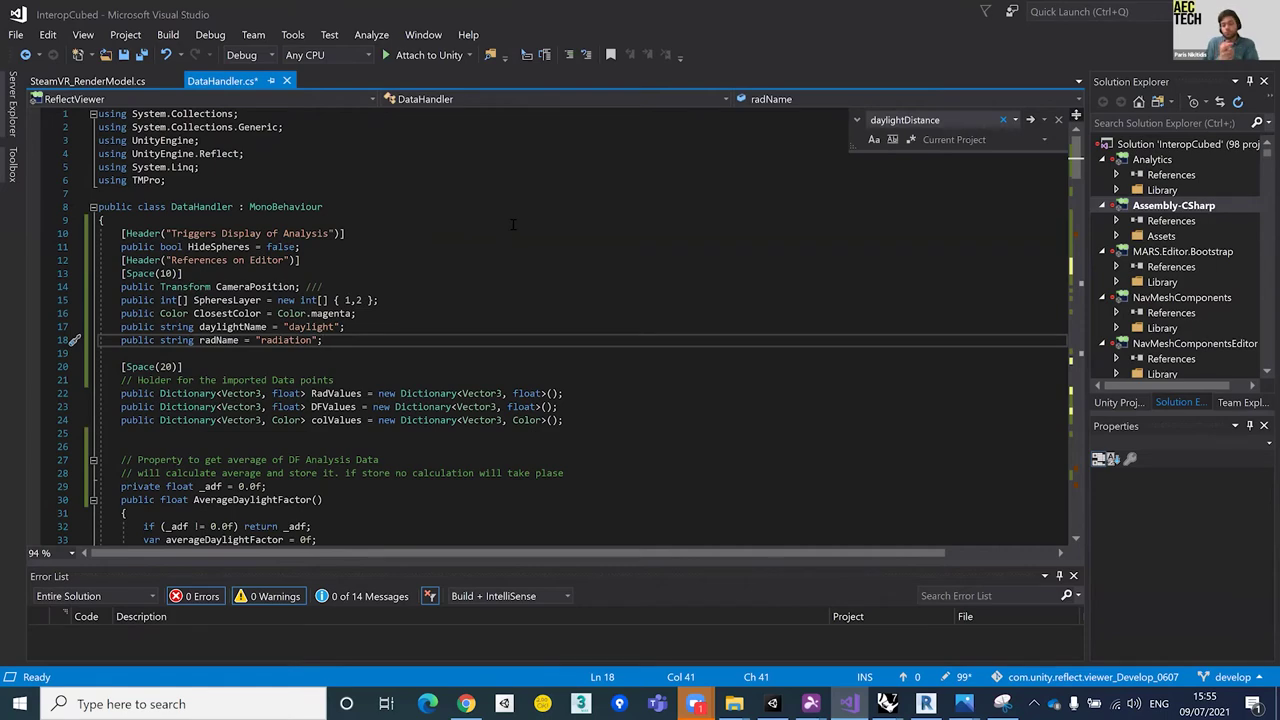
{"action": "scroll", "coordinate": [531, 265], "scroll_direction": "down", "scroll_amount": 2}
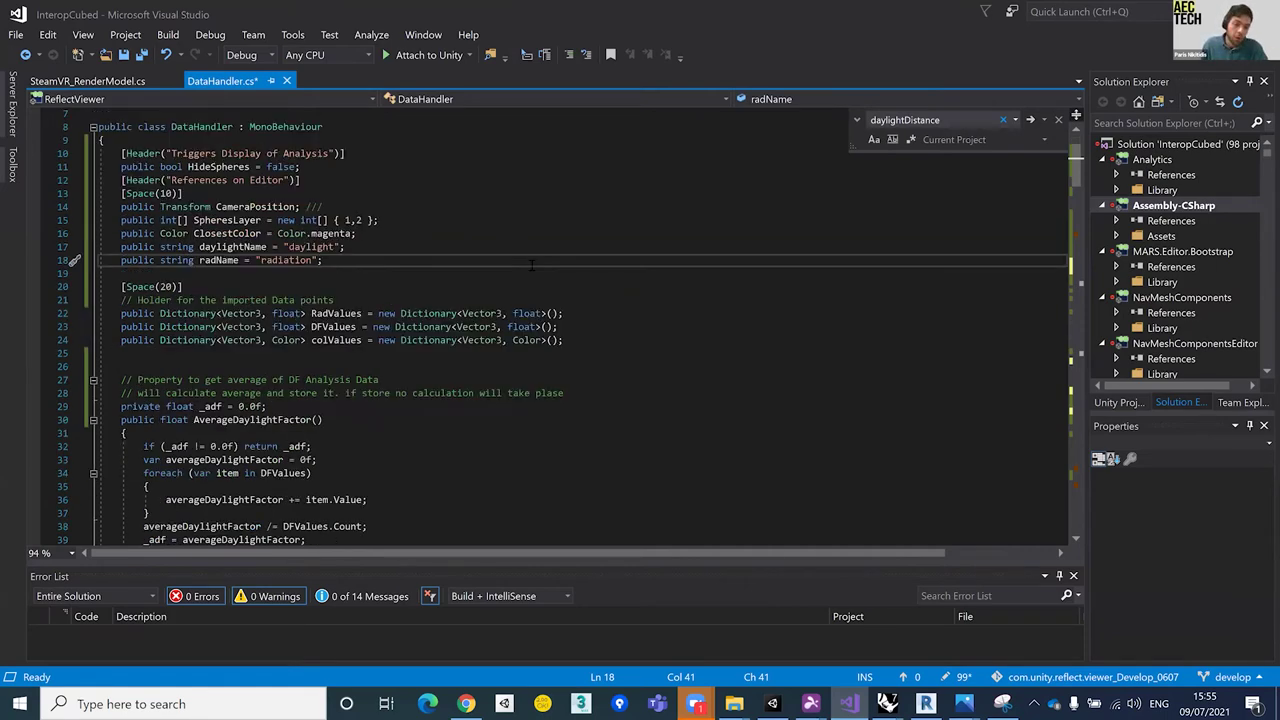
{"action": "scroll", "coordinate": [531, 265], "scroll_direction": "down", "scroll_amount": 7}
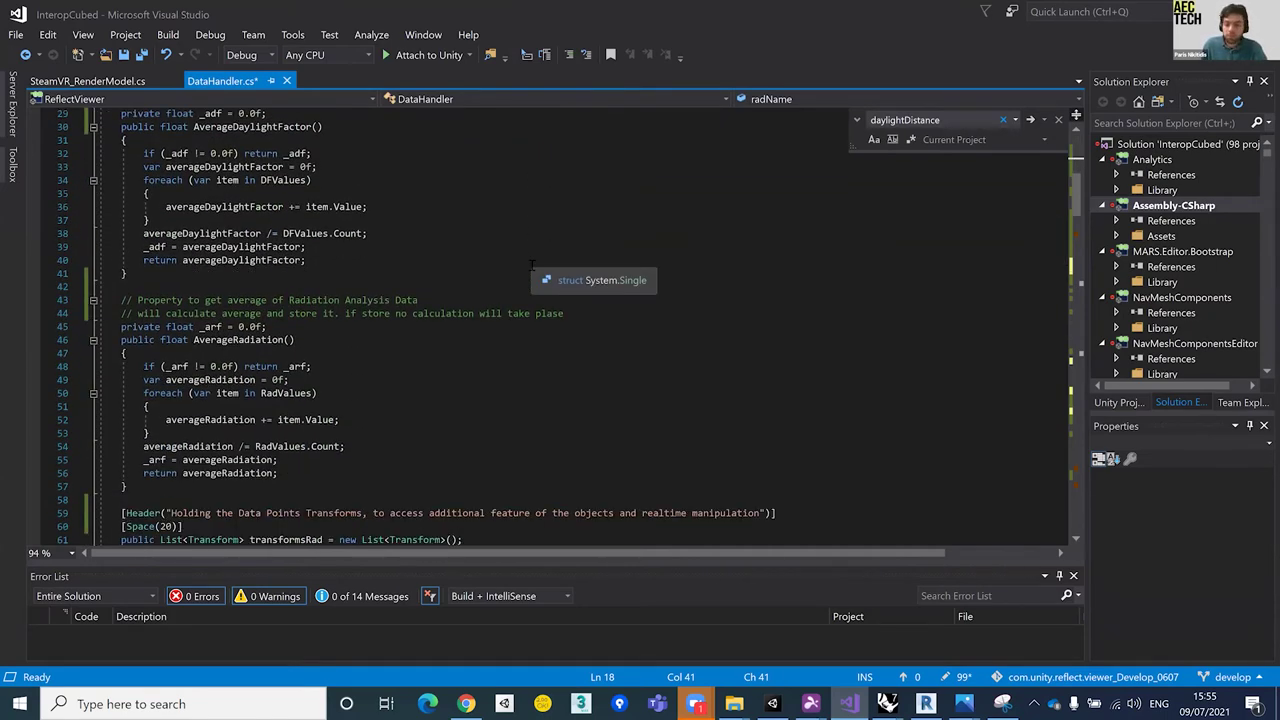
{"action": "scroll", "coordinate": [531, 265], "scroll_direction": "down", "scroll_amount": 5}
{"action": "scroll", "coordinate": [531, 265], "scroll_direction": "down", "scroll_amount": 3}
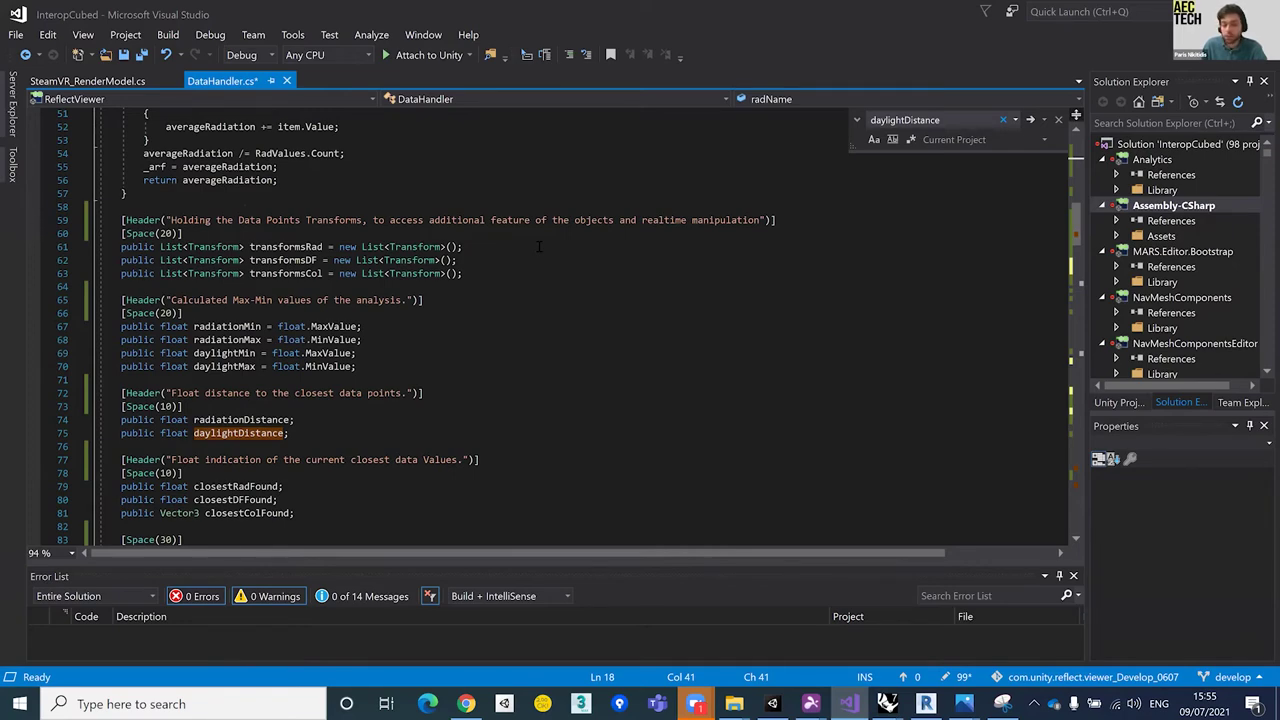
{"action": "scroll", "coordinate": [538, 246], "scroll_direction": "down", "scroll_amount": 7}
{"action": "scroll", "coordinate": [538, 246], "scroll_direction": "down", "scroll_amount": 3}
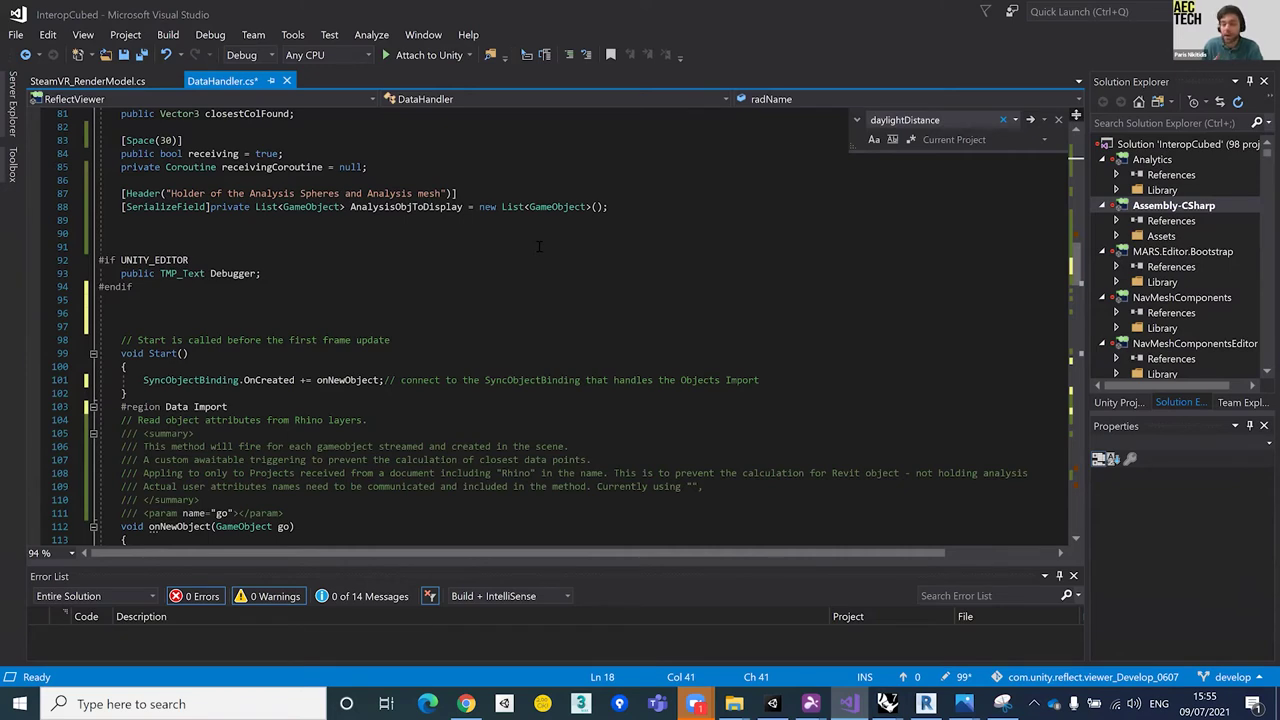
{"action": "scroll", "coordinate": [300, 250], "scroll_direction": "down", "scroll_amount": 2}
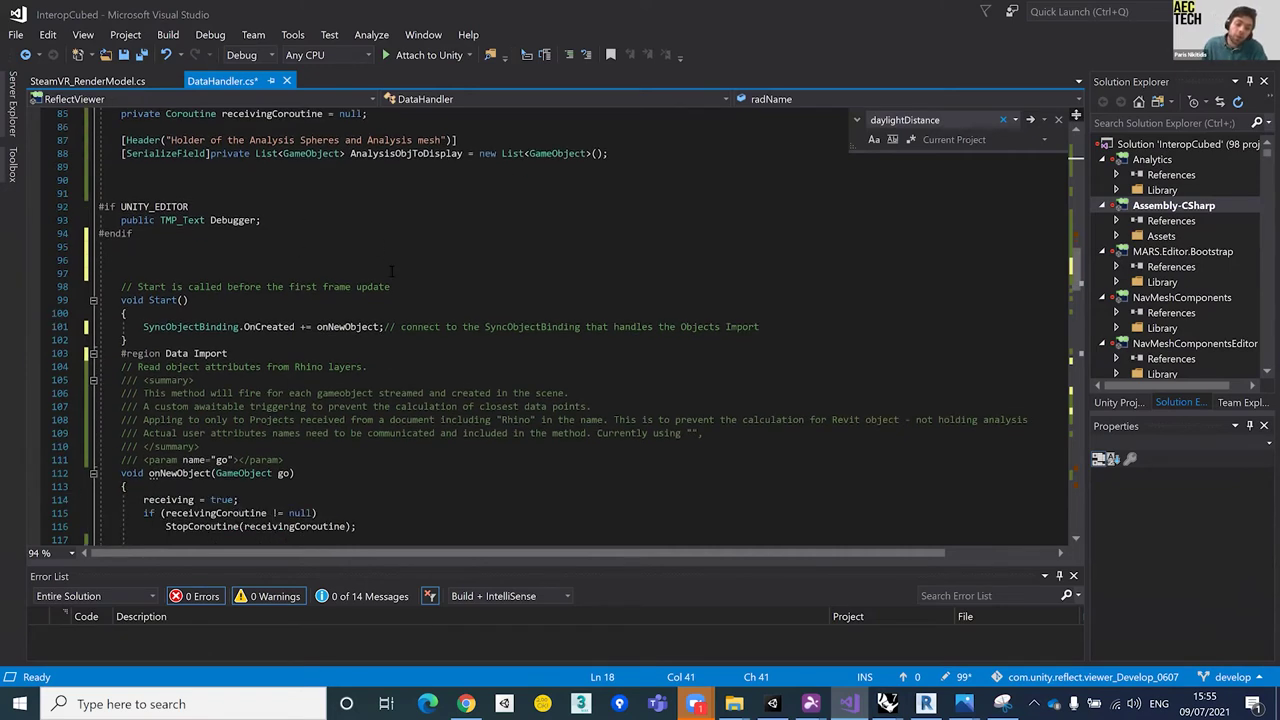
{"action": "left_click_drag", "start_coordinate": [140, 327], "coordinate": [381, 327]}
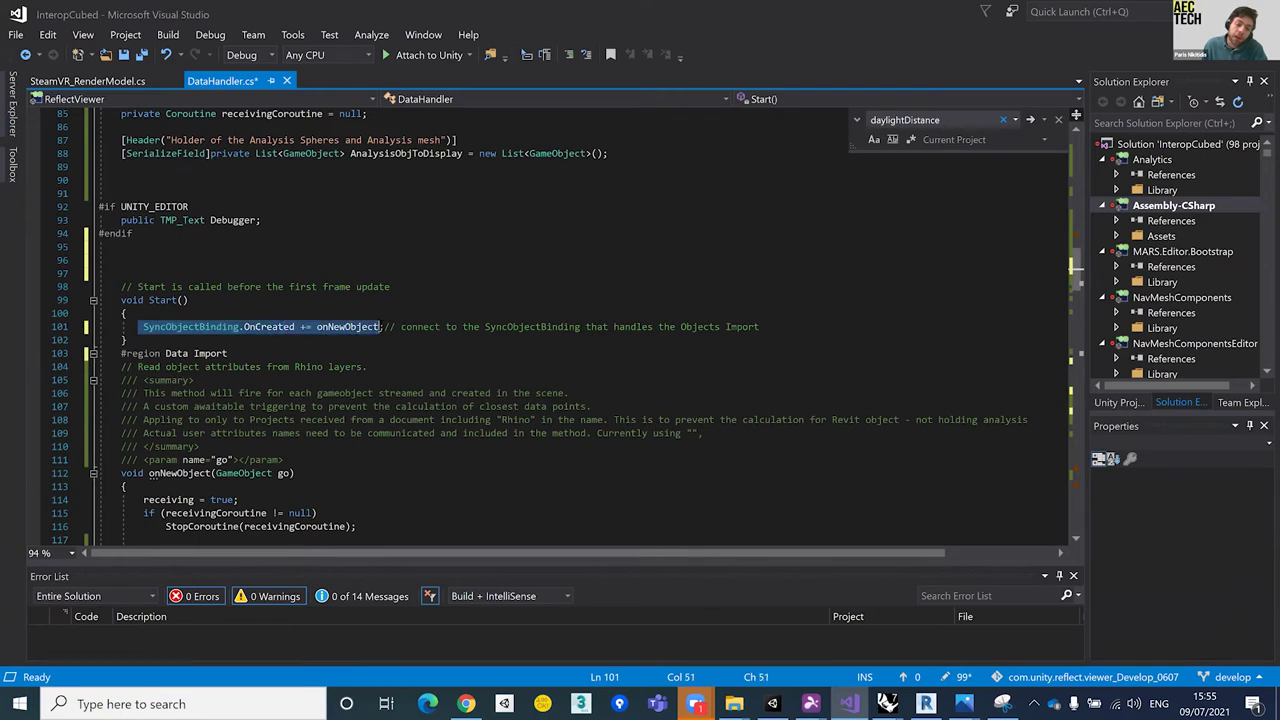
{"action": "double_click", "coordinate": [193, 329]}
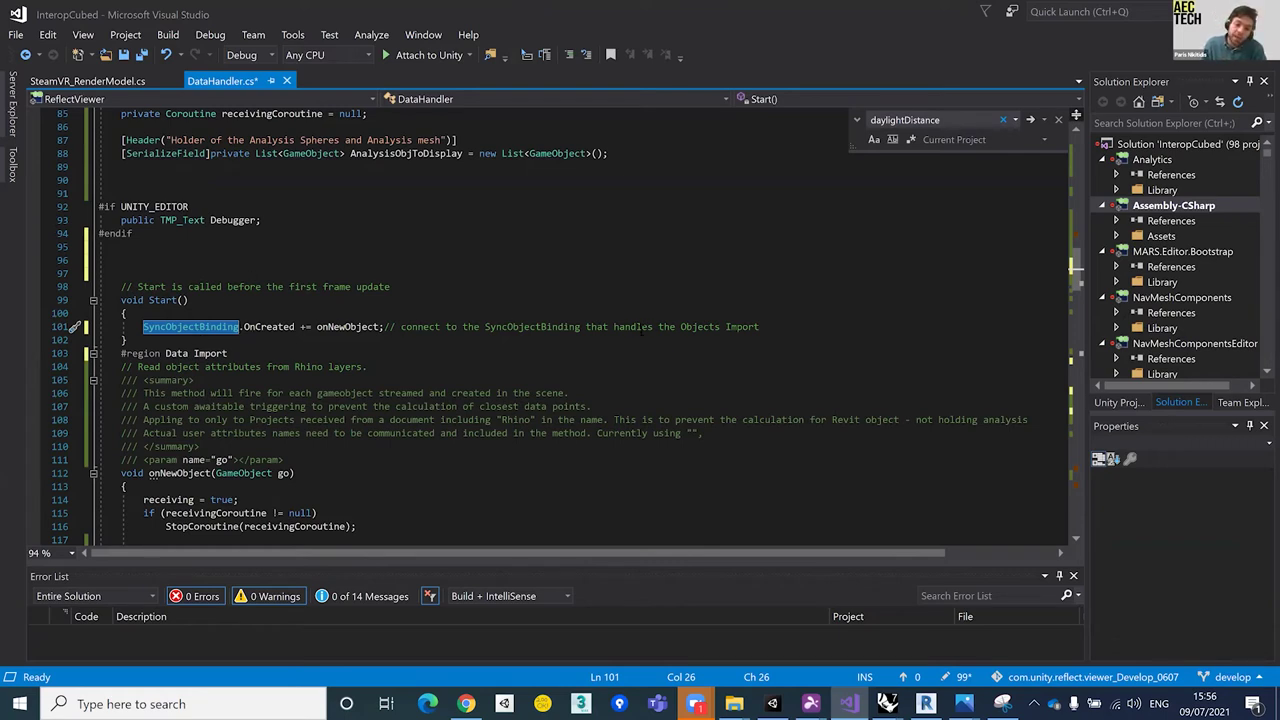
{"action": "left_click_drag", "start_coordinate": [765, 326], "coordinate": [157, 325]}
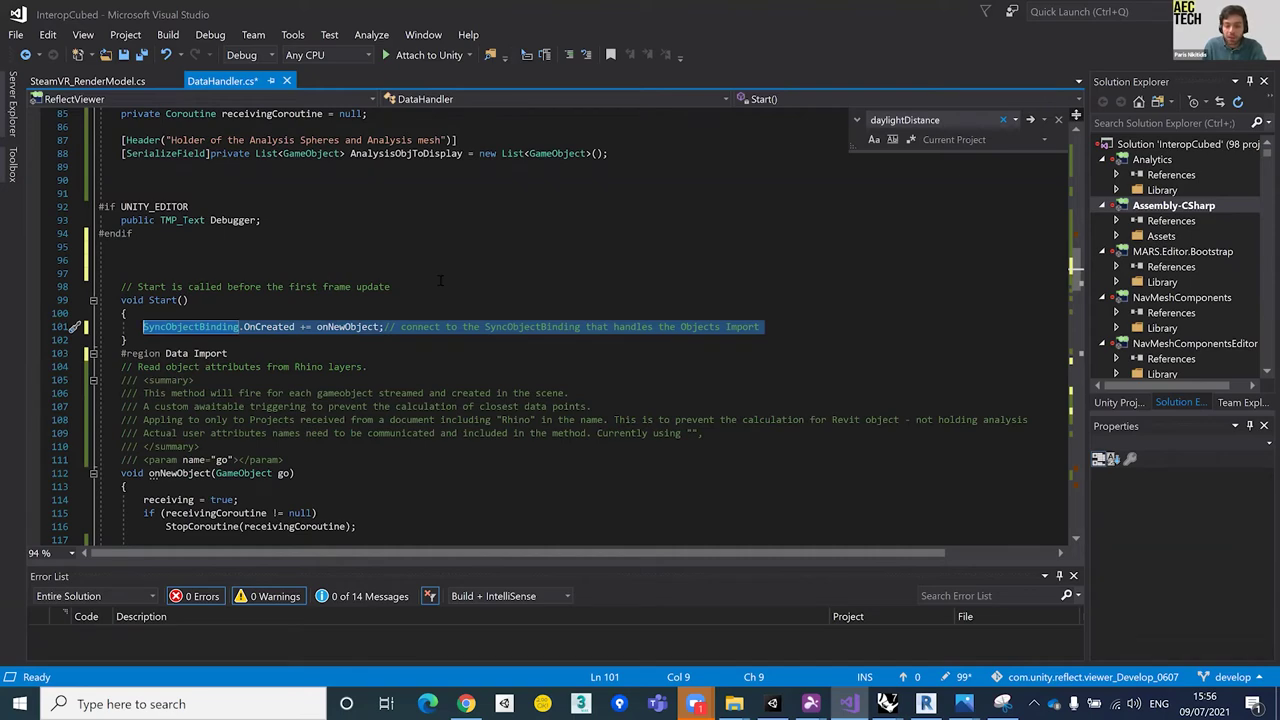
{"action": "scroll", "coordinate": [440, 281], "scroll_direction": "down", "scroll_amount": 6}
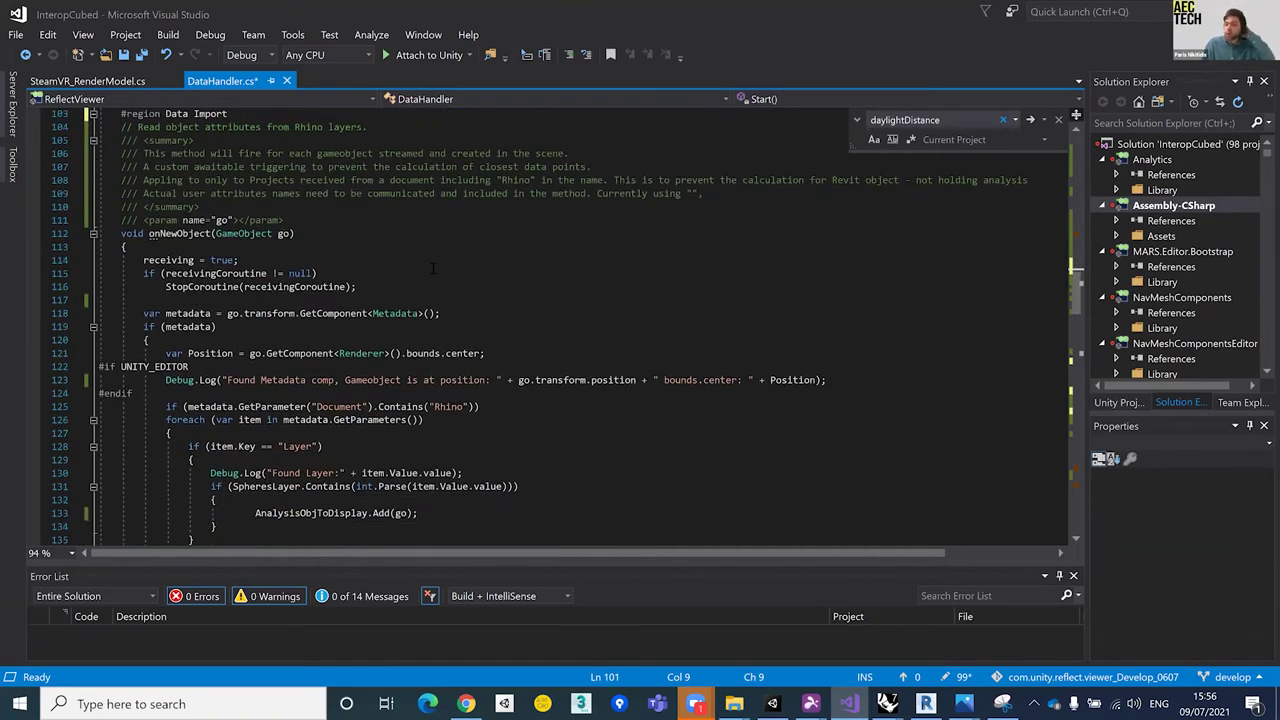
{"action": "scroll", "coordinate": [440, 281], "scroll_direction": "down", "scroll_amount": 2}
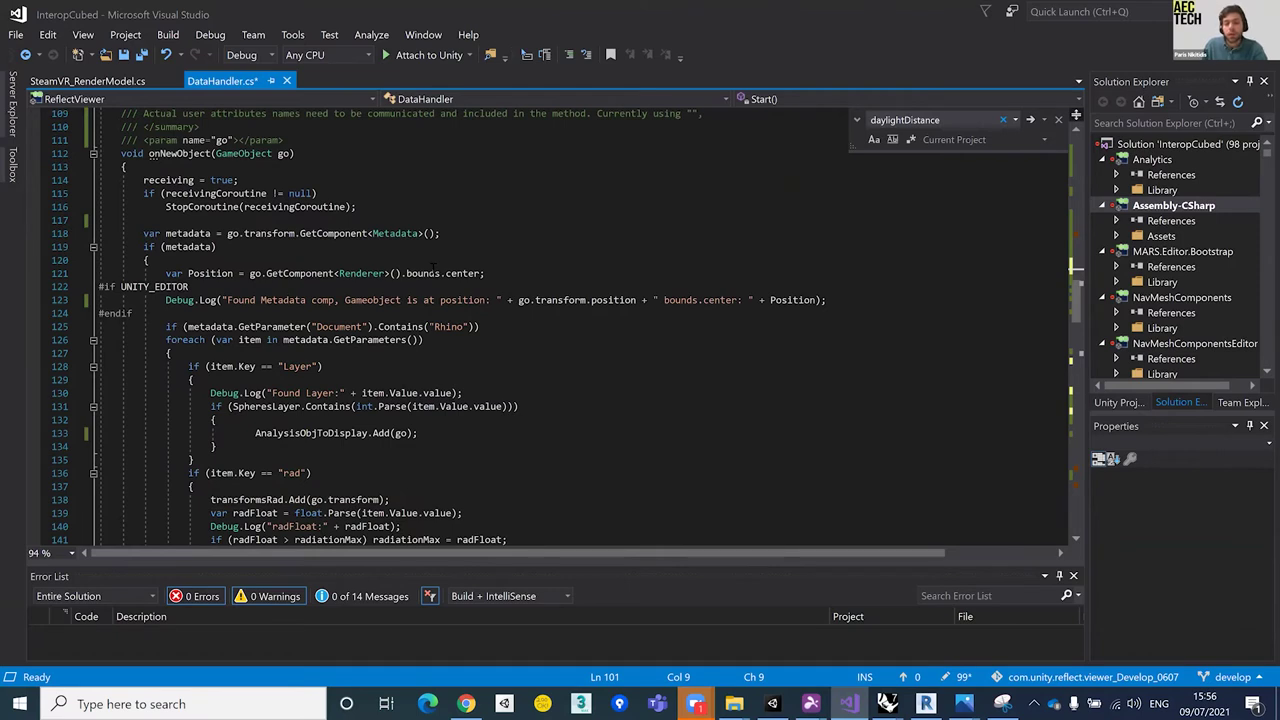
{"action": "scroll", "coordinate": [433, 268], "scroll_direction": "up", "scroll_amount": 2}
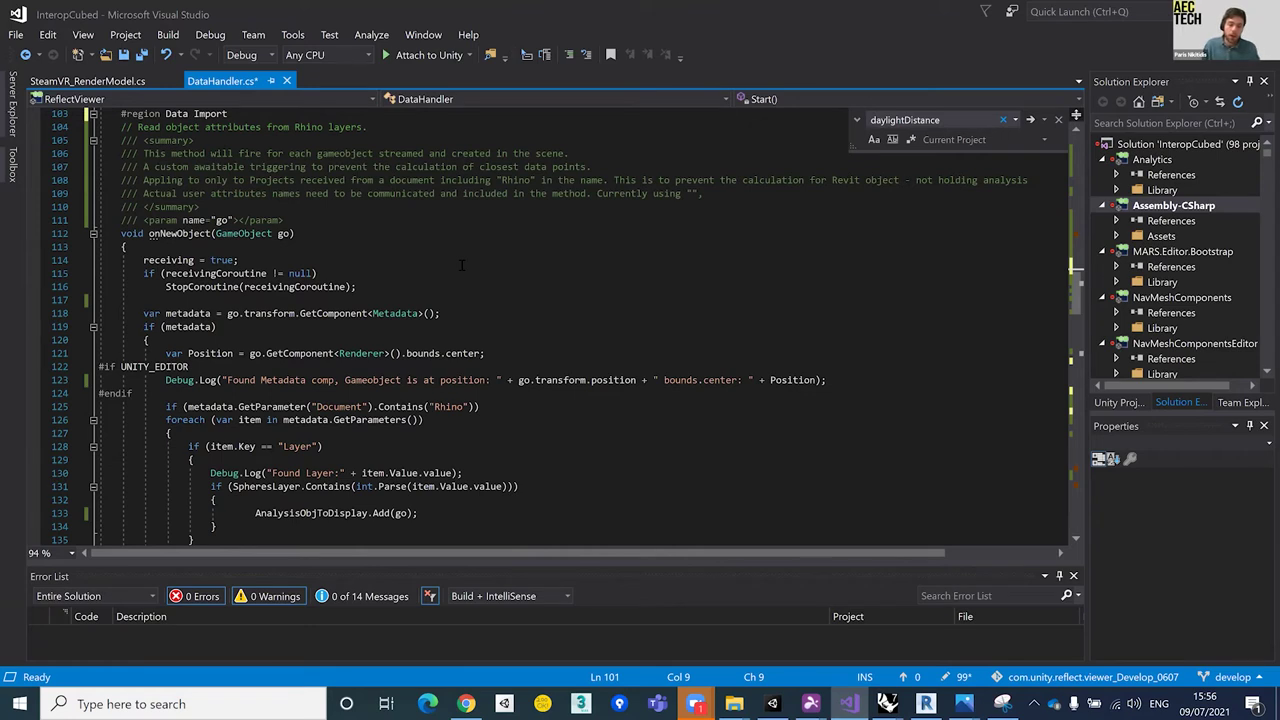
{"action": "left_click_drag", "start_coordinate": [316, 226], "coordinate": [318, 212]}
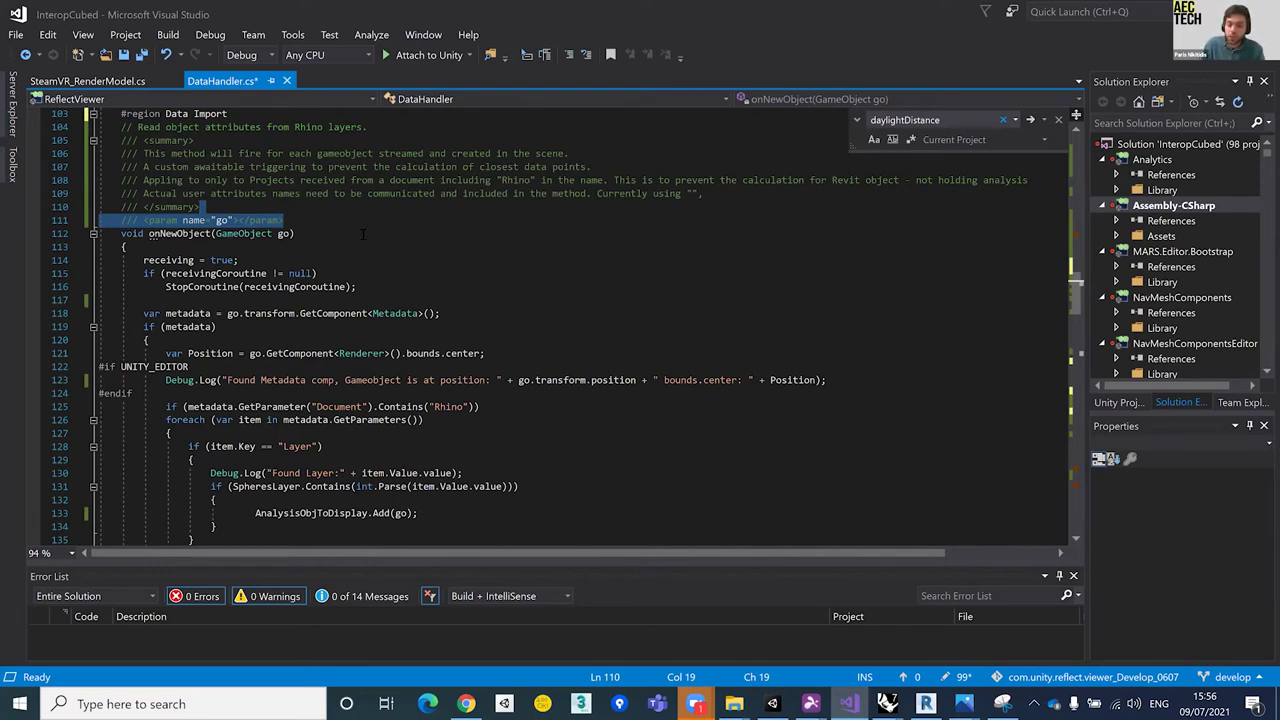
{"action": "left_click_drag", "start_coordinate": [460, 313], "coordinate": [465, 303]}
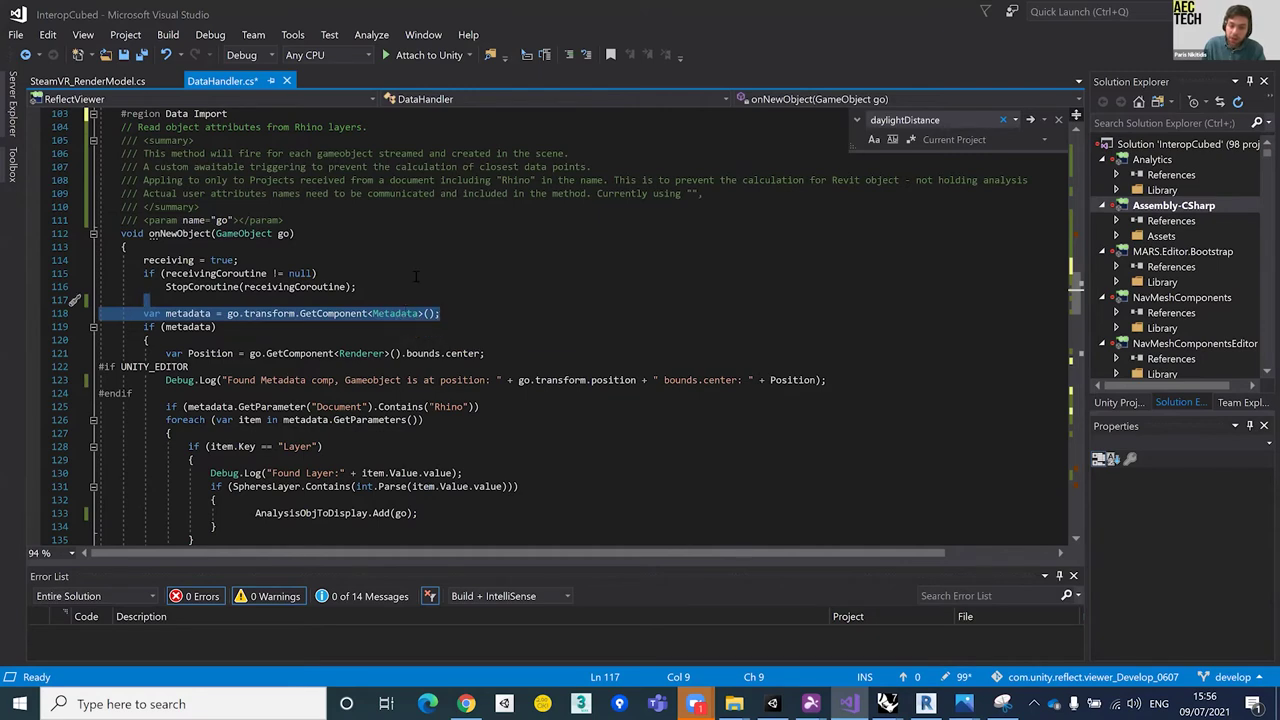
{"action": "double_click", "coordinate": [405, 314]}
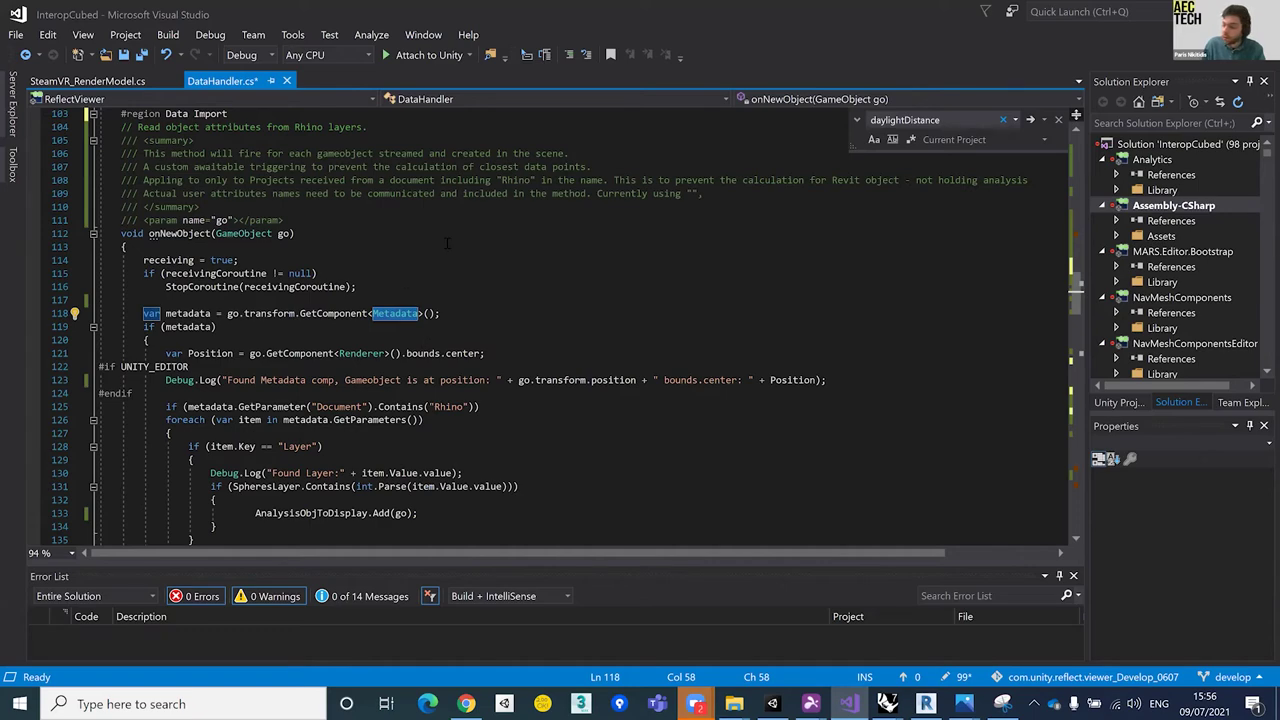
{"action": "scroll", "coordinate": [408, 293], "scroll_direction": "down", "scroll_amount": 2}
{"action": "key", "text": "End"}
{"action": "key", "text": "shift+Up"}
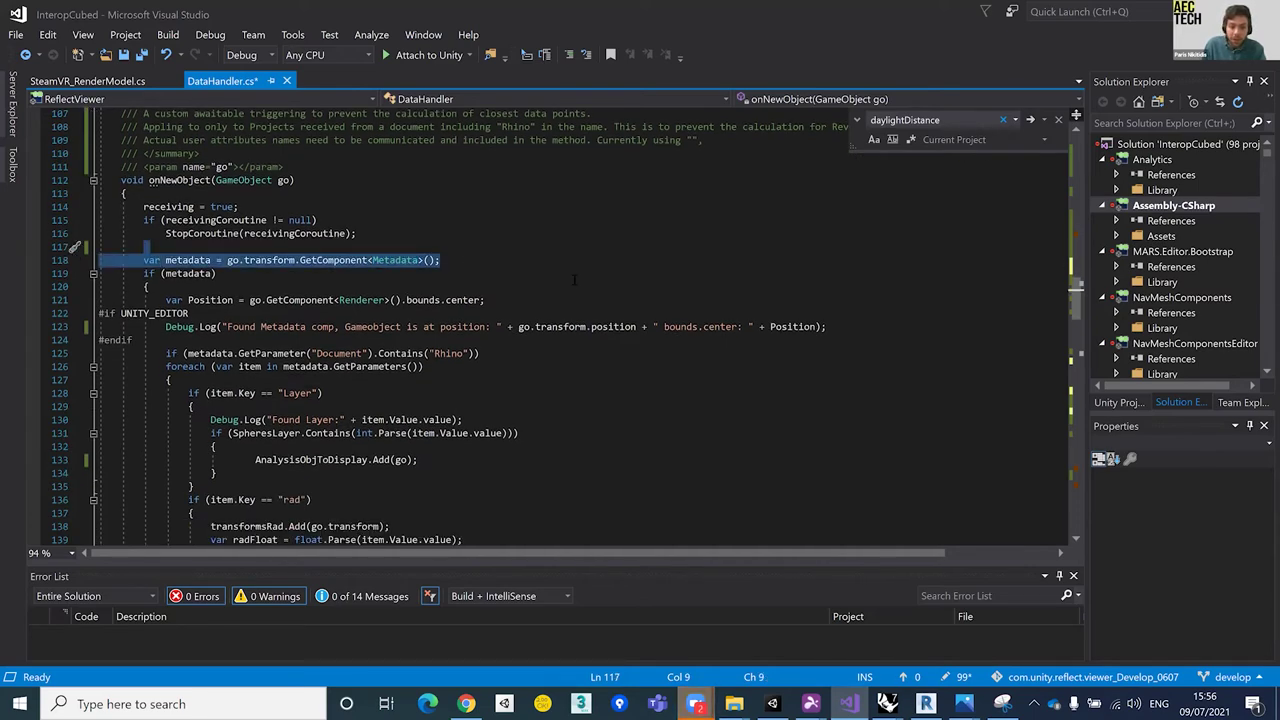
{"action": "scroll", "coordinate": [515, 260], "scroll_direction": "down", "scroll_amount": 3}
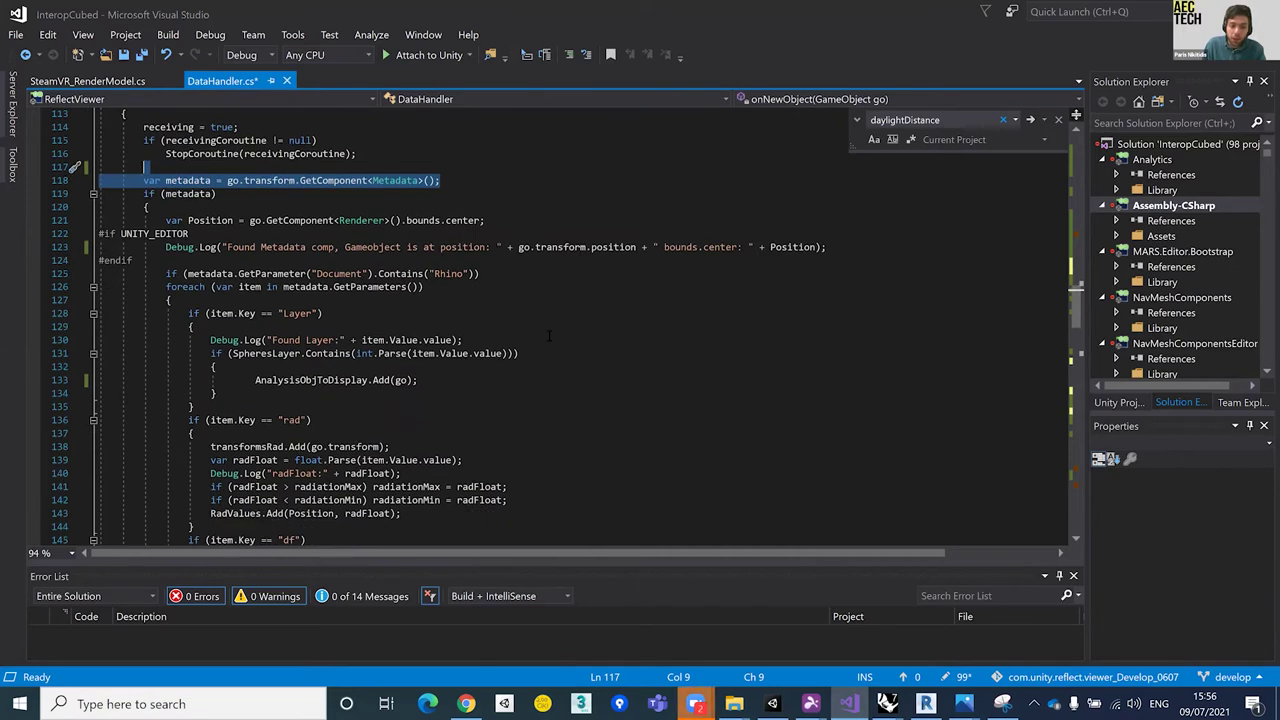
{"action": "scroll", "coordinate": [430, 287], "scroll_direction": "down", "scroll_amount": 1}
{"action": "left_click_drag", "start_coordinate": [166, 247], "coordinate": [417, 358]}
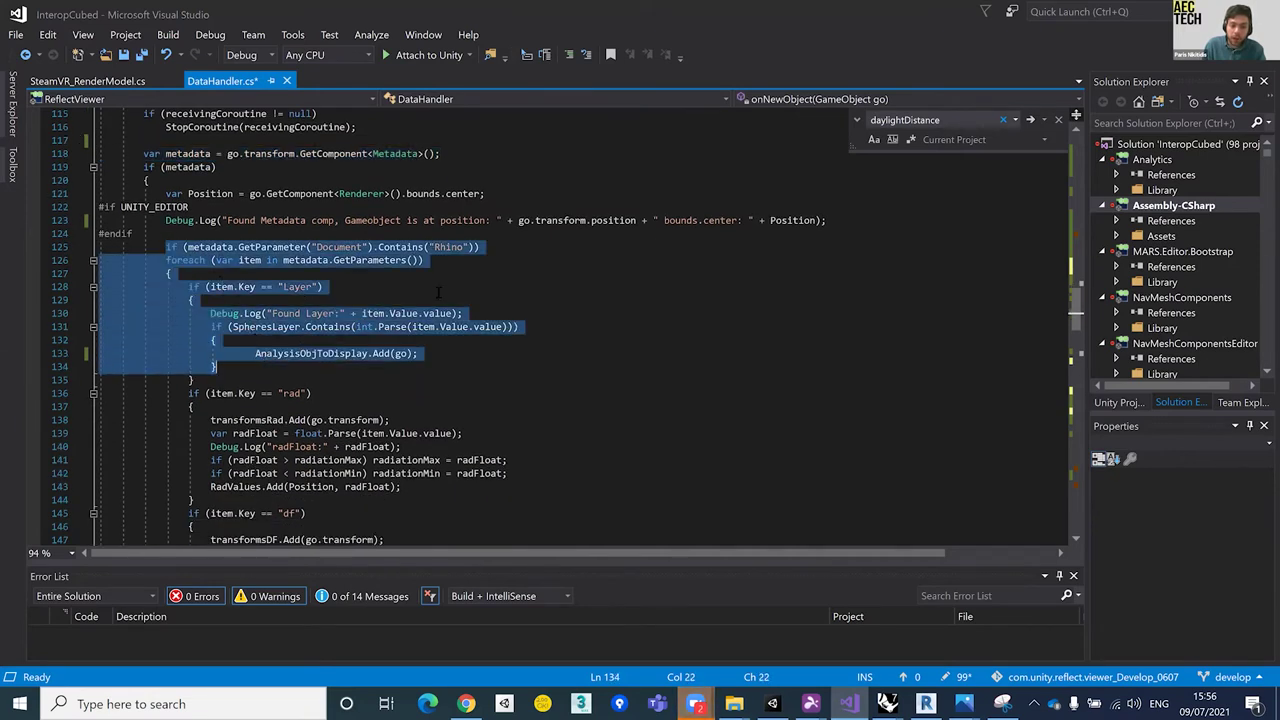
{"action": "left_click", "coordinate": [457, 260]}
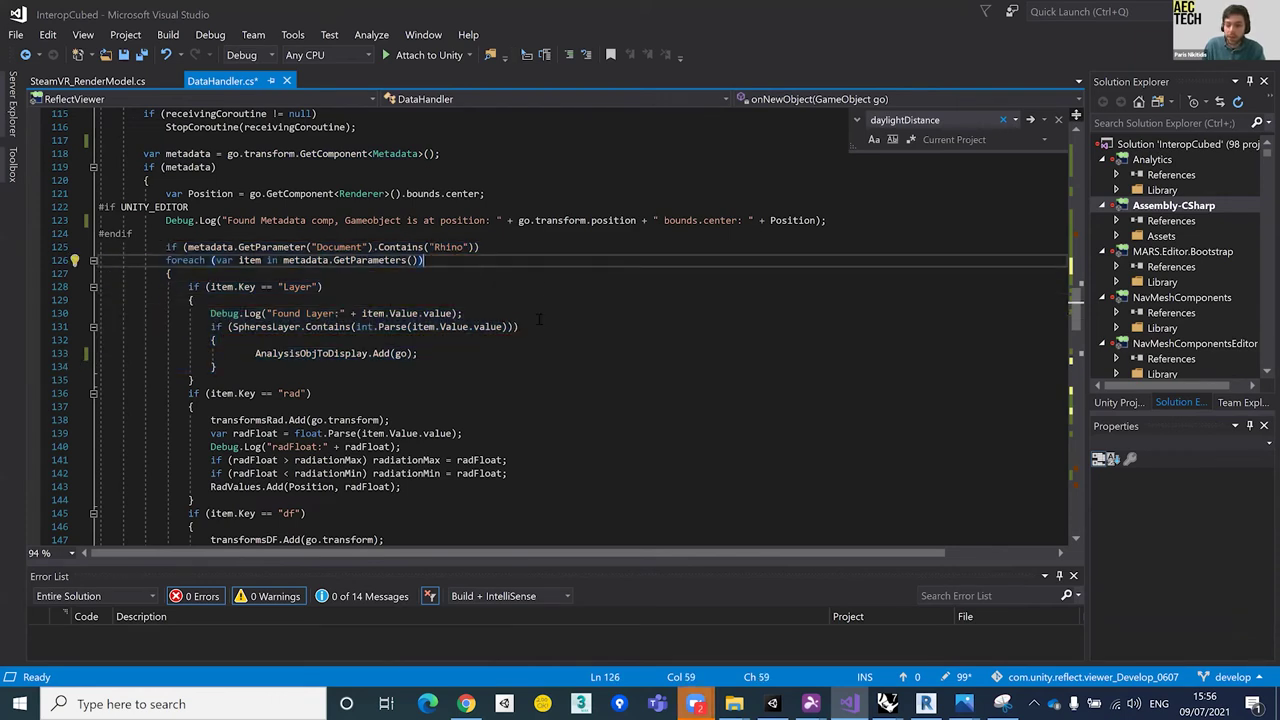
{"action": "left_click_drag", "start_coordinate": [502, 248], "coordinate": [498, 235]}
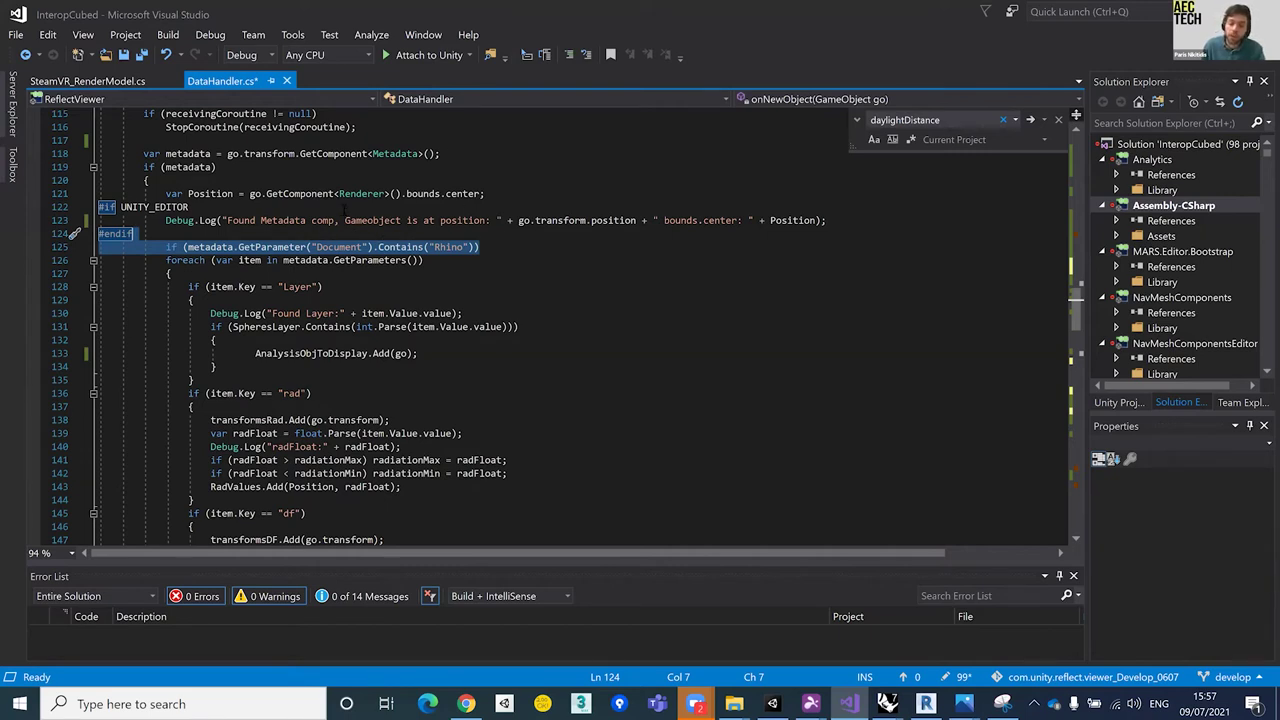
{"action": "left_click", "coordinate": [347, 208]}
{"action": "left_click", "coordinate": [446, 250]}
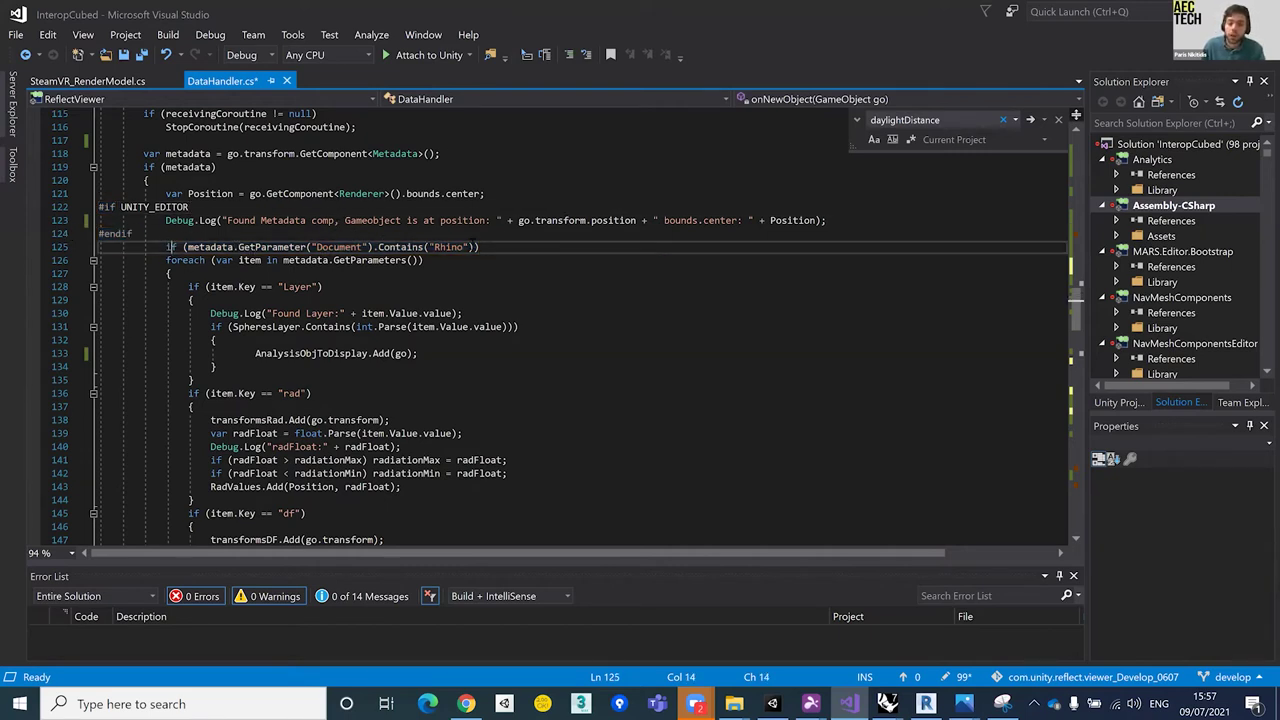
{"action": "key", "text": "Home"}
{"action": "key", "text": "shift+End"}
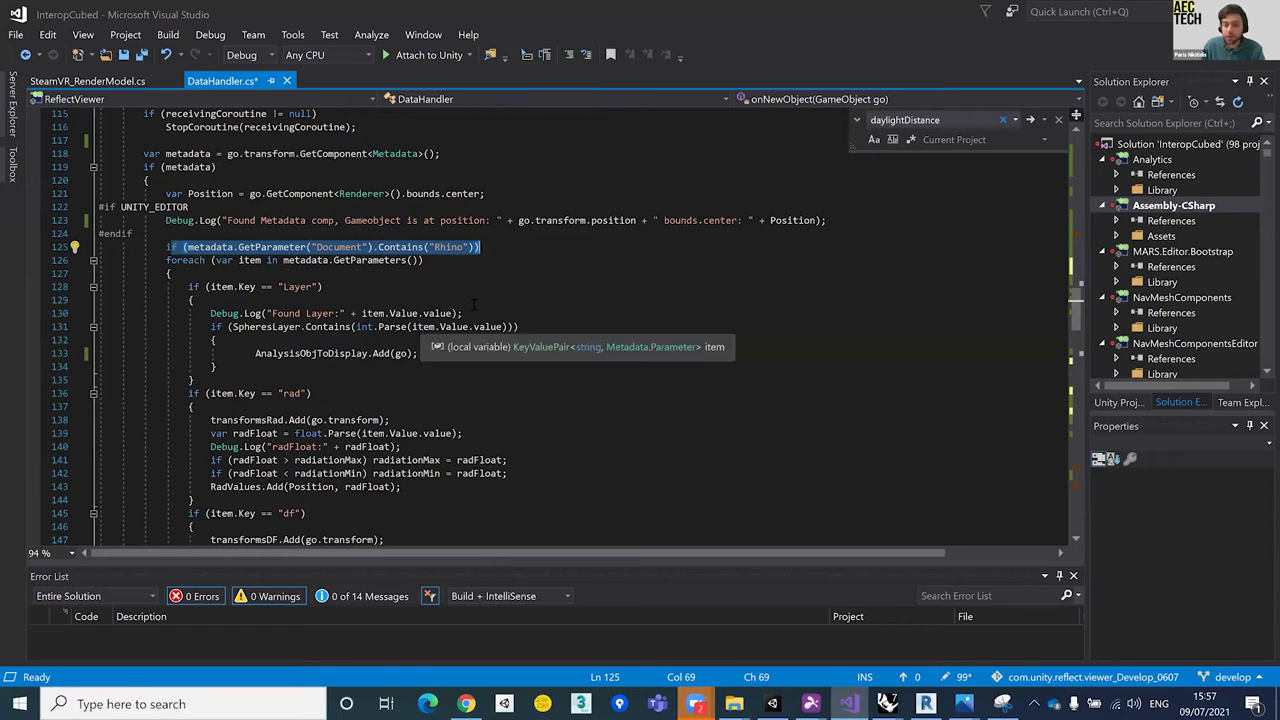
{"action": "scroll", "coordinate": [478, 299], "scroll_direction": "down", "scroll_amount": 3}
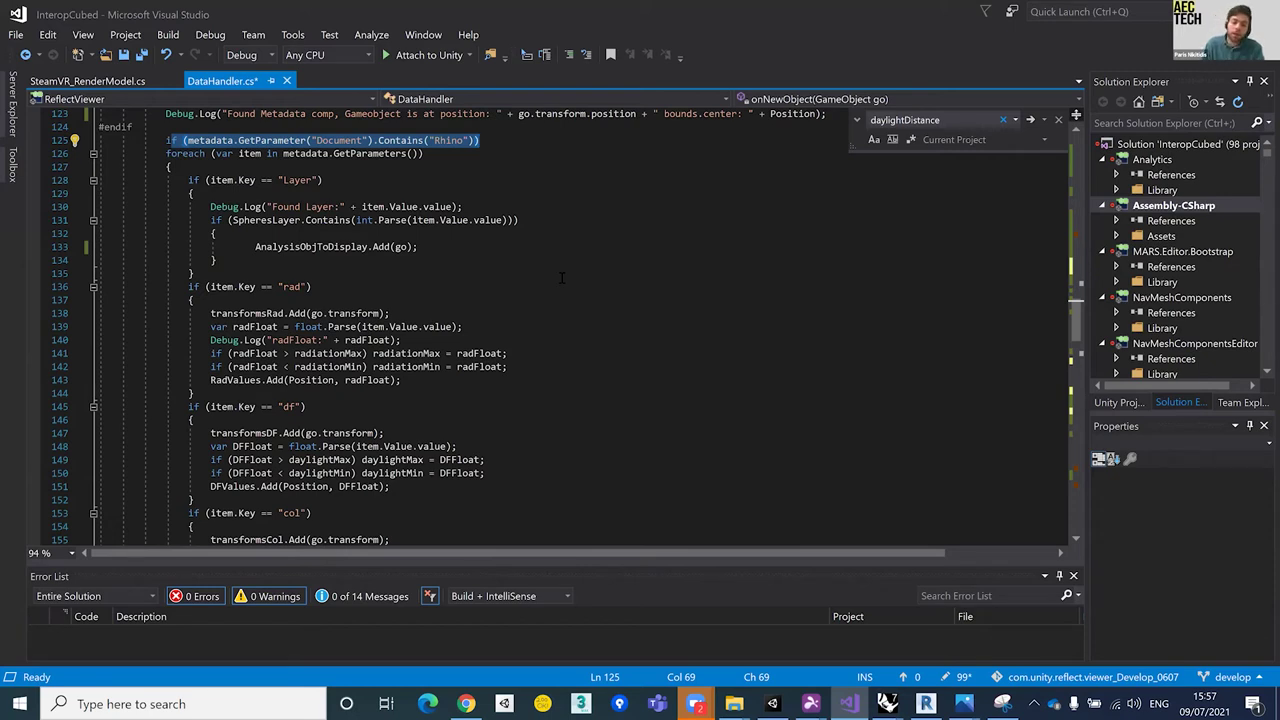
{"action": "scroll", "coordinate": [561, 278], "scroll_direction": "down", "scroll_amount": 2}
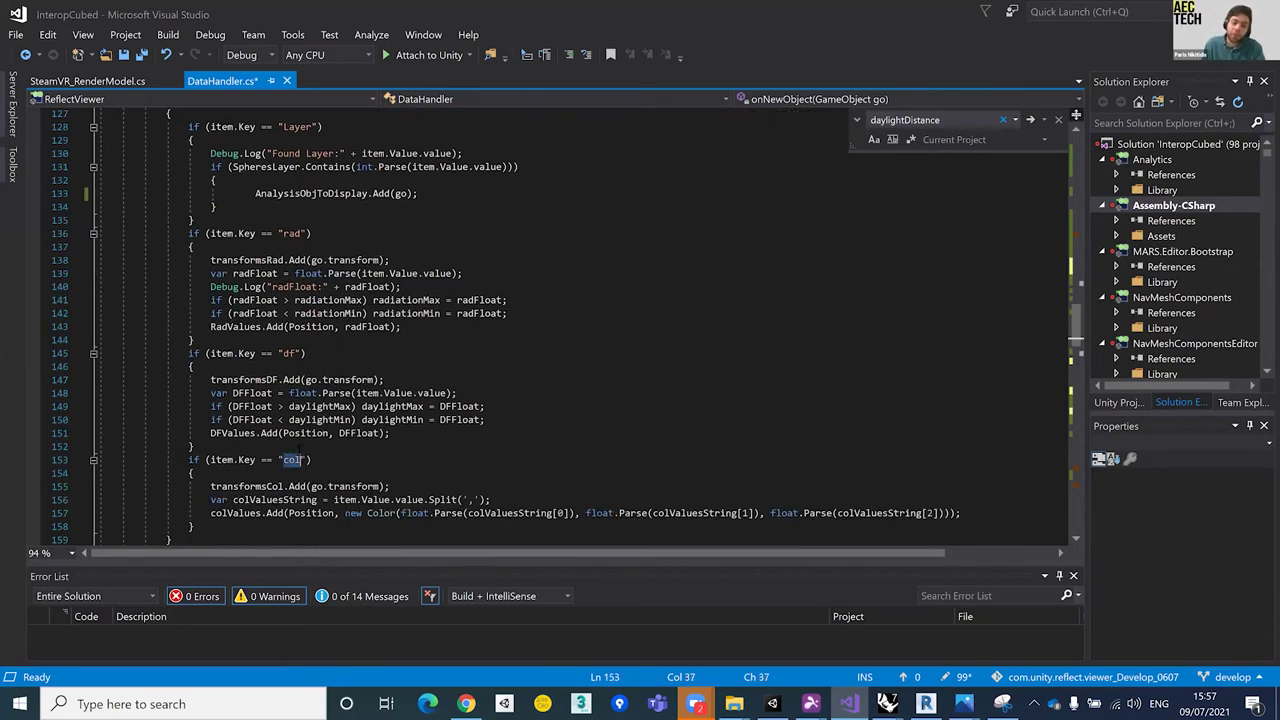
{"action": "double_click", "coordinate": [289, 353]}
{"action": "double_click", "coordinate": [292, 233]}
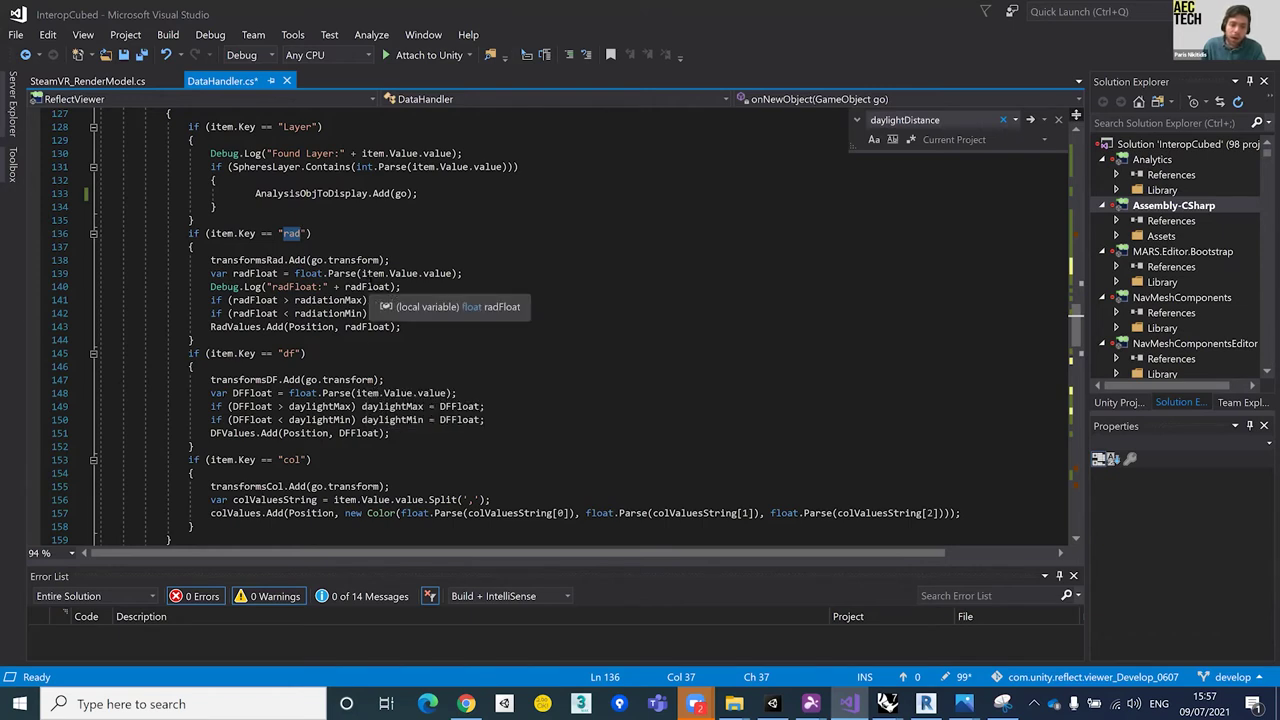
{"action": "scroll", "coordinate": [367, 272], "scroll_direction": "up", "scroll_amount": 2}
{"action": "left_click", "coordinate": [320, 286]}
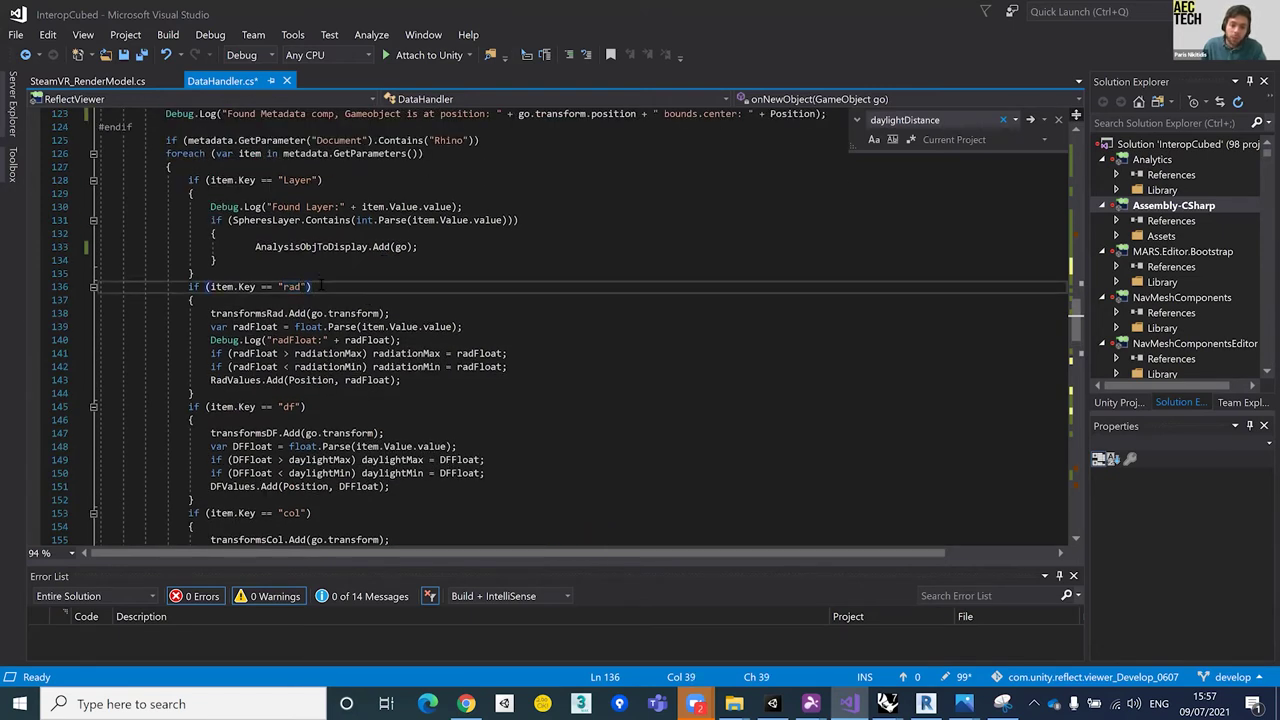
{"action": "left_click_drag", "start_coordinate": [426, 153], "coordinate": [110, 140]}
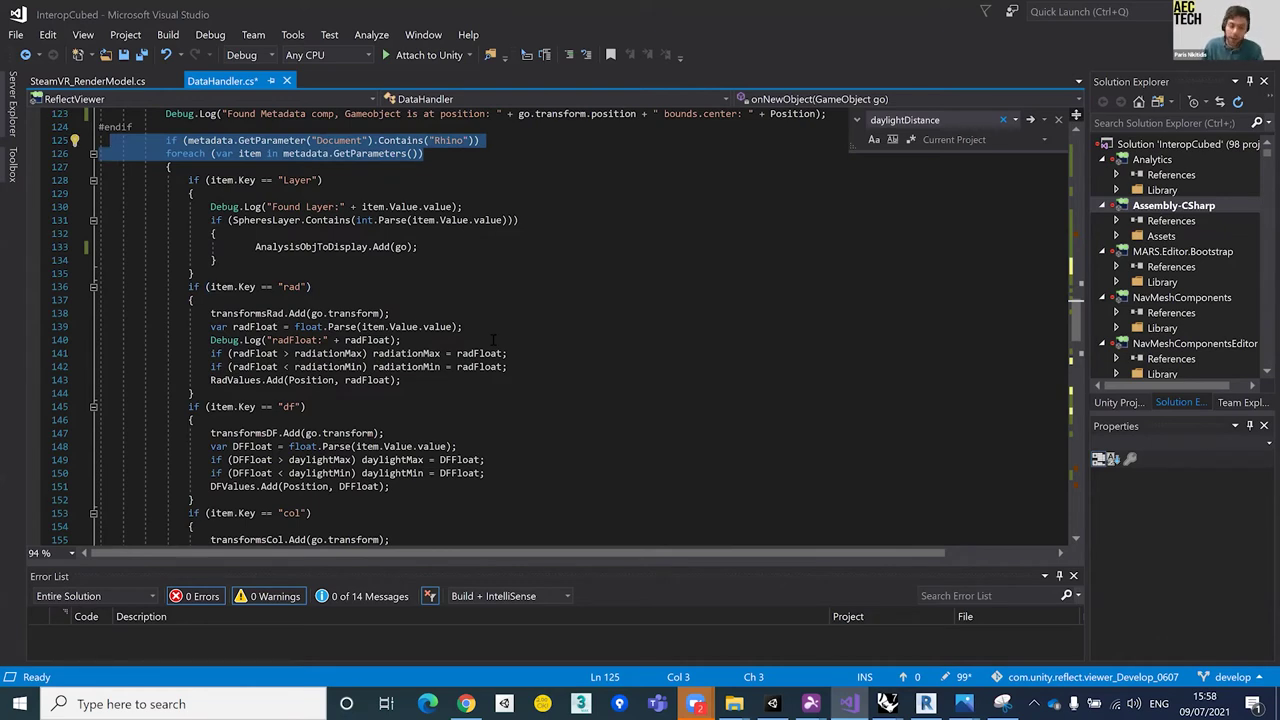
{"action": "left_click_drag", "start_coordinate": [311, 287], "coordinate": [242, 290]}
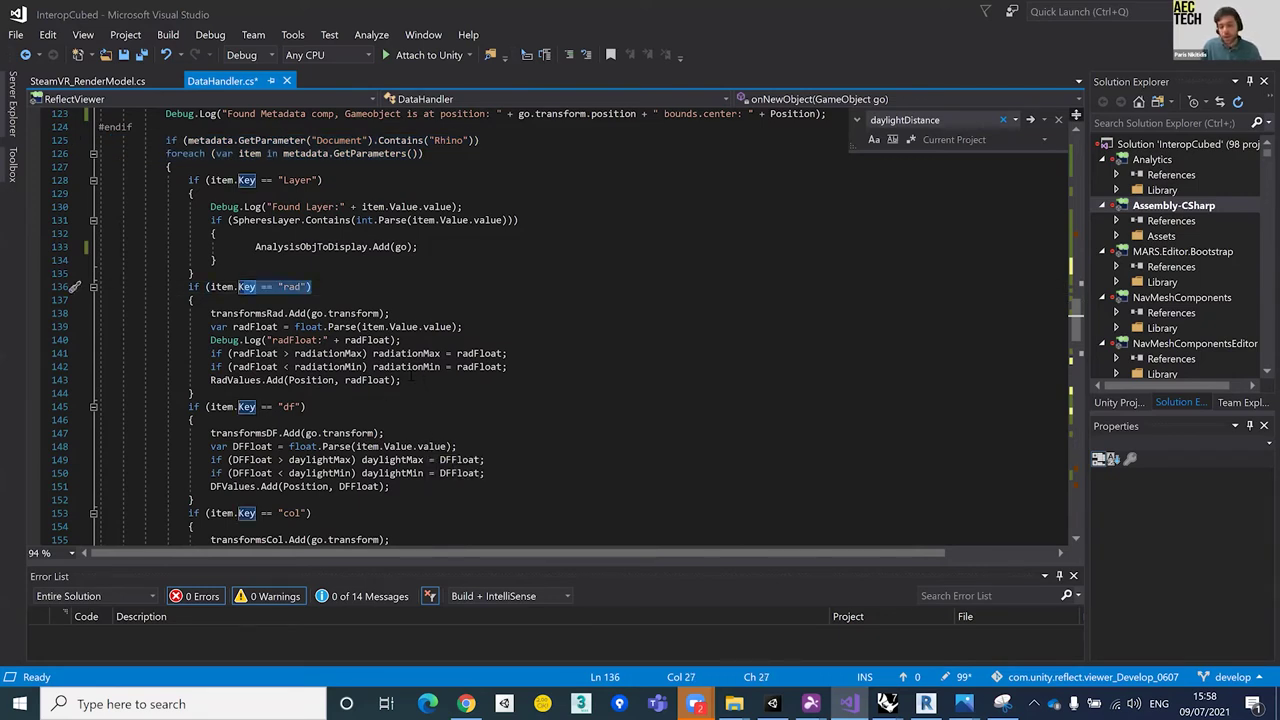
{"action": "left_click", "coordinate": [284, 326]}
{"action": "key", "text": "End"}
{"action": "key", "text": "shift+Up"}
{"action": "key", "text": "shift+Down"}
{"action": "key", "text": "shift+Home"}
{"action": "key", "text": "shift+Left"}
{"action": "key", "text": "shift+Left"}
{"action": "key", "text": "shift+Left"}
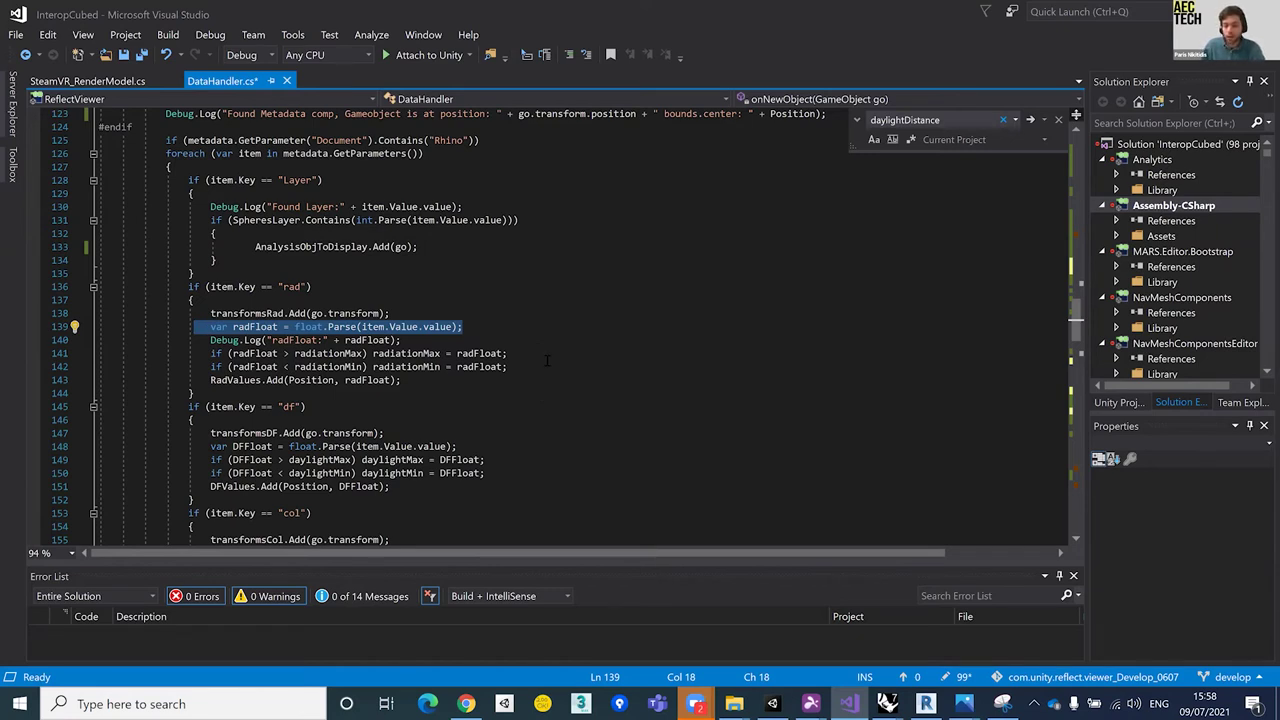
{"action": "left_click_drag", "start_coordinate": [508, 366], "coordinate": [194, 368]}
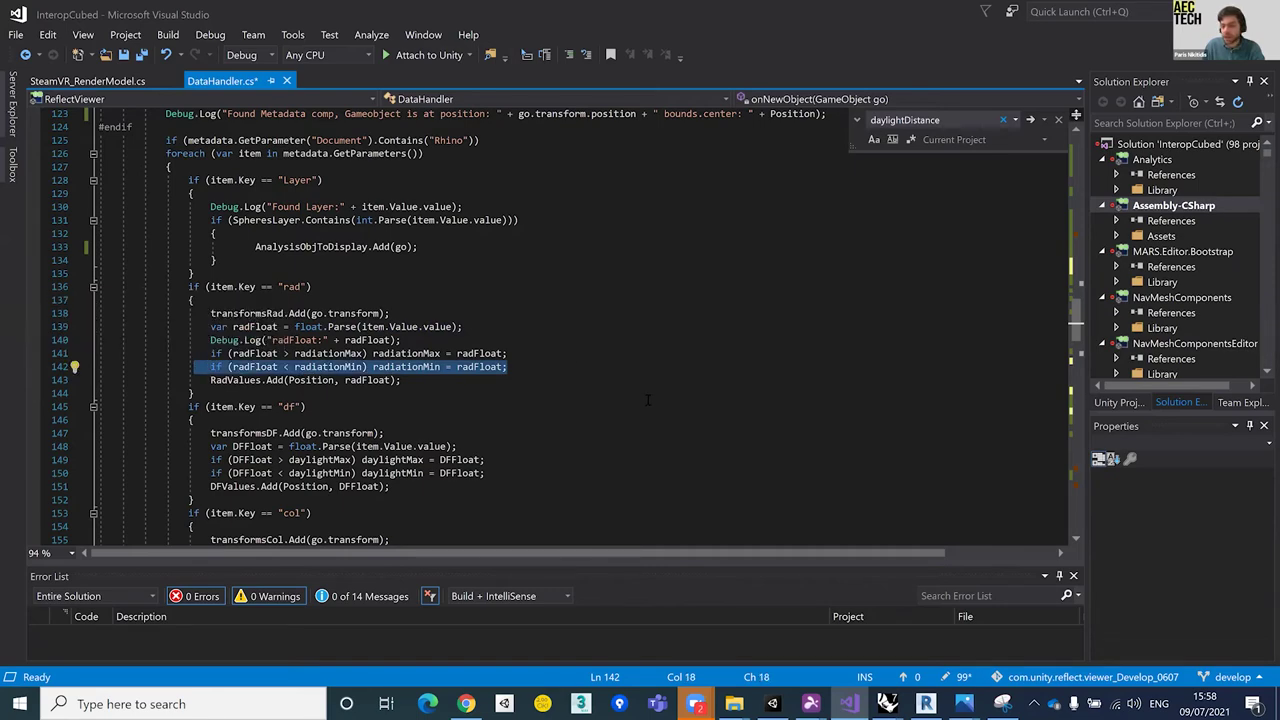
{"action": "scroll", "coordinate": [486, 350], "scroll_direction": "down", "scroll_amount": 3}
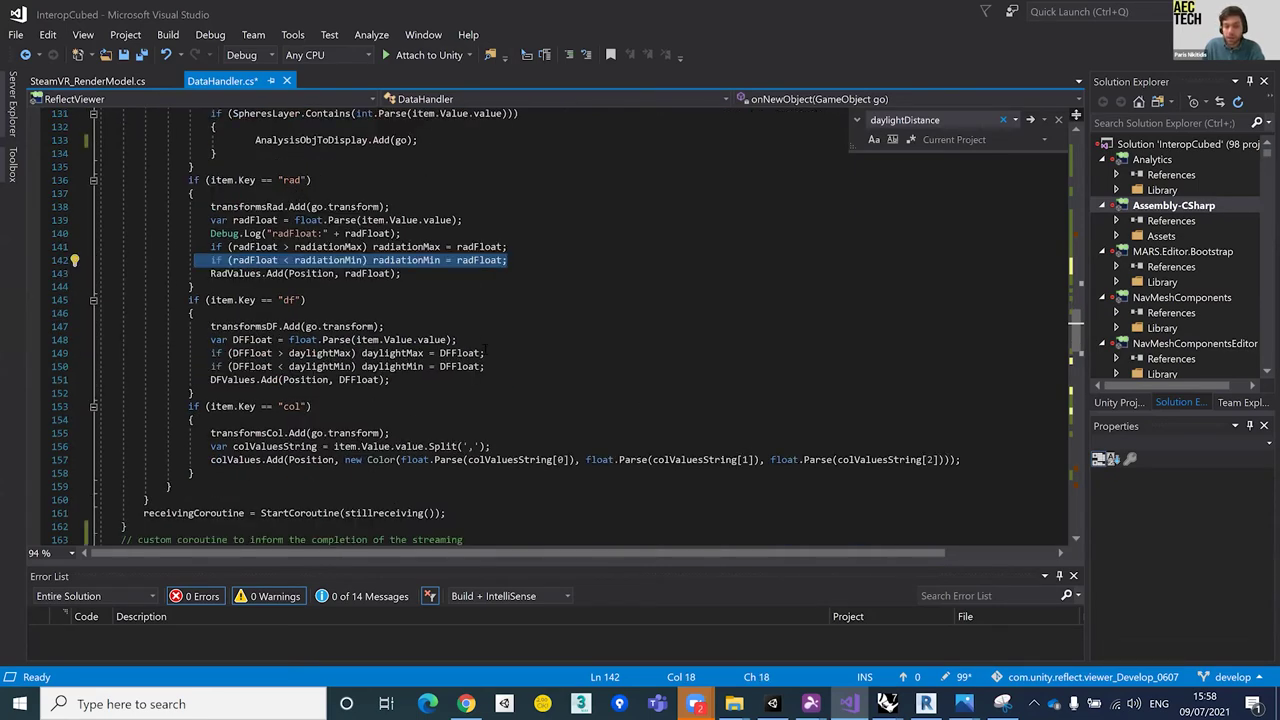
{"action": "left_click_drag", "start_coordinate": [485, 366], "coordinate": [201, 347]}
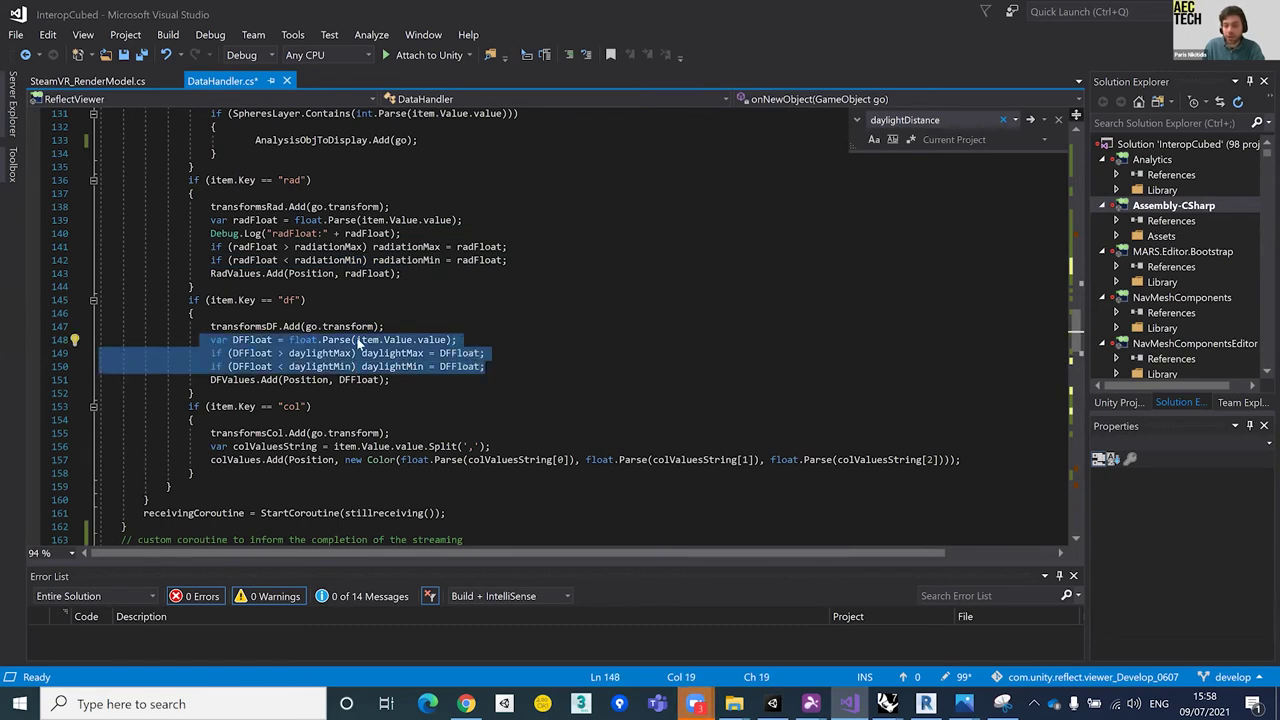
{"action": "left_click", "coordinate": [524, 357]}
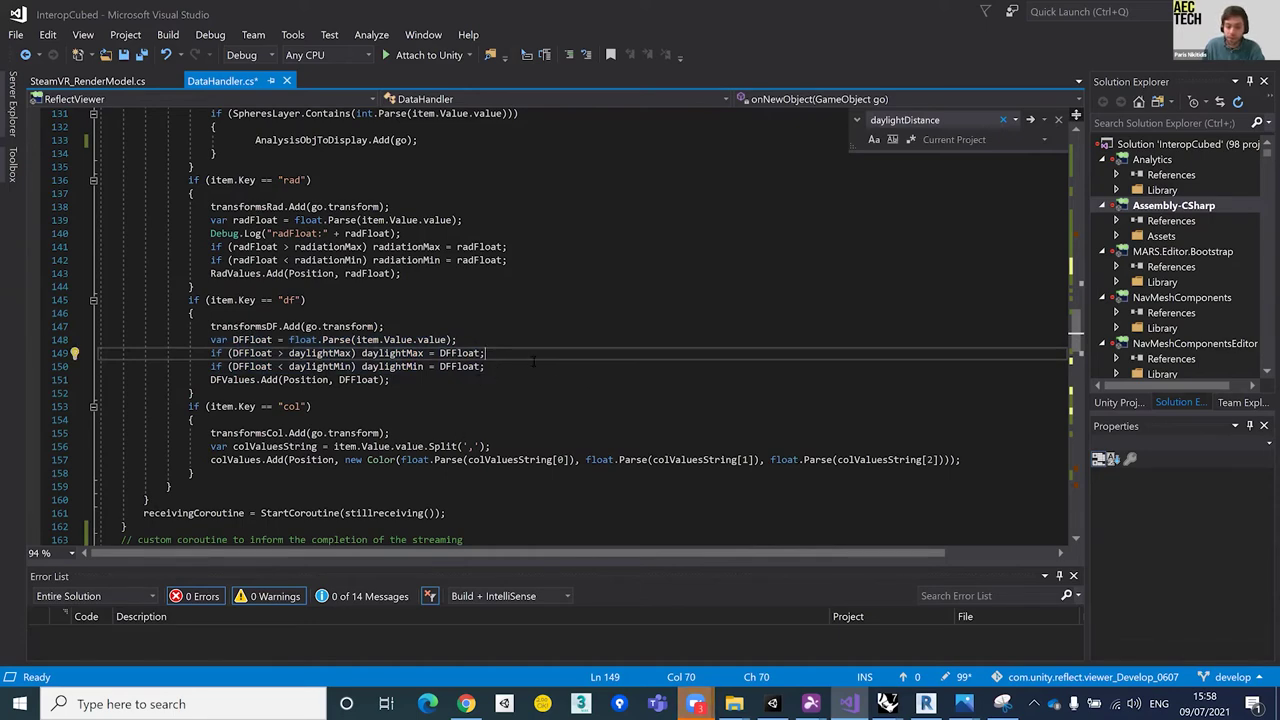
{"action": "scroll", "coordinate": [500, 370], "scroll_direction": "up", "scroll_amount": 7}
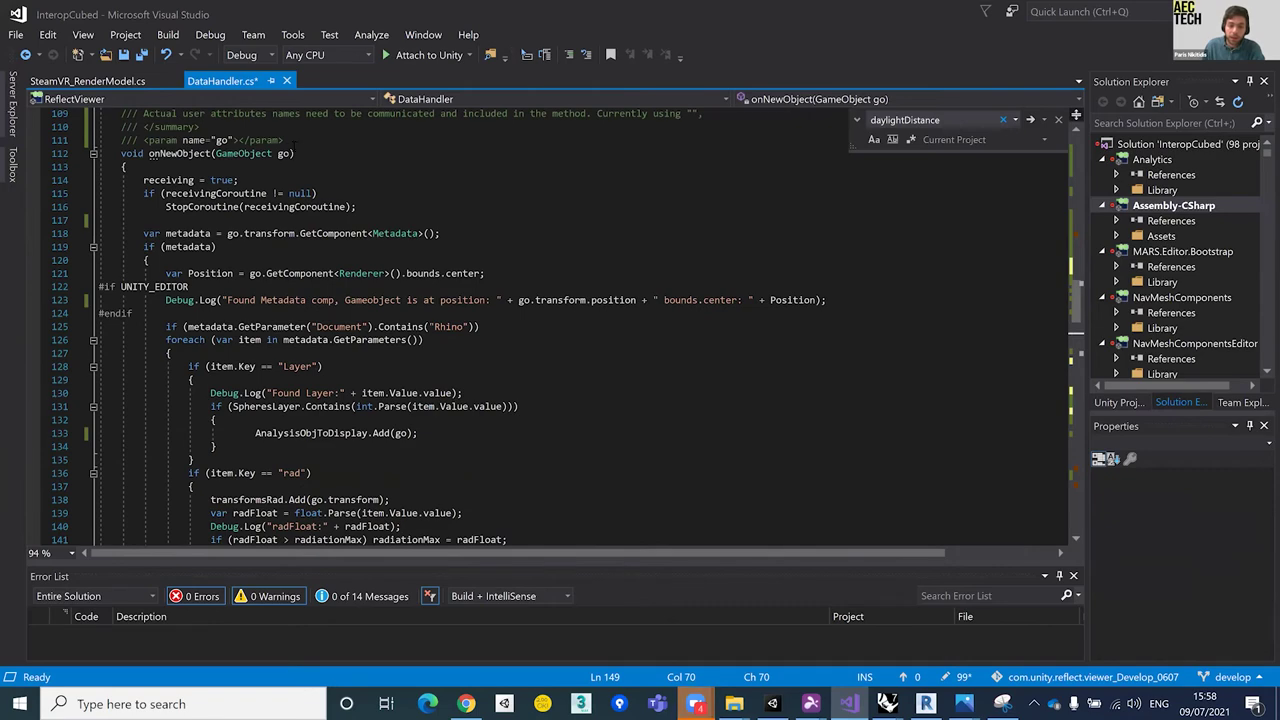
{"action": "left_click_drag", "start_coordinate": [300, 153], "coordinate": [286, 140]}
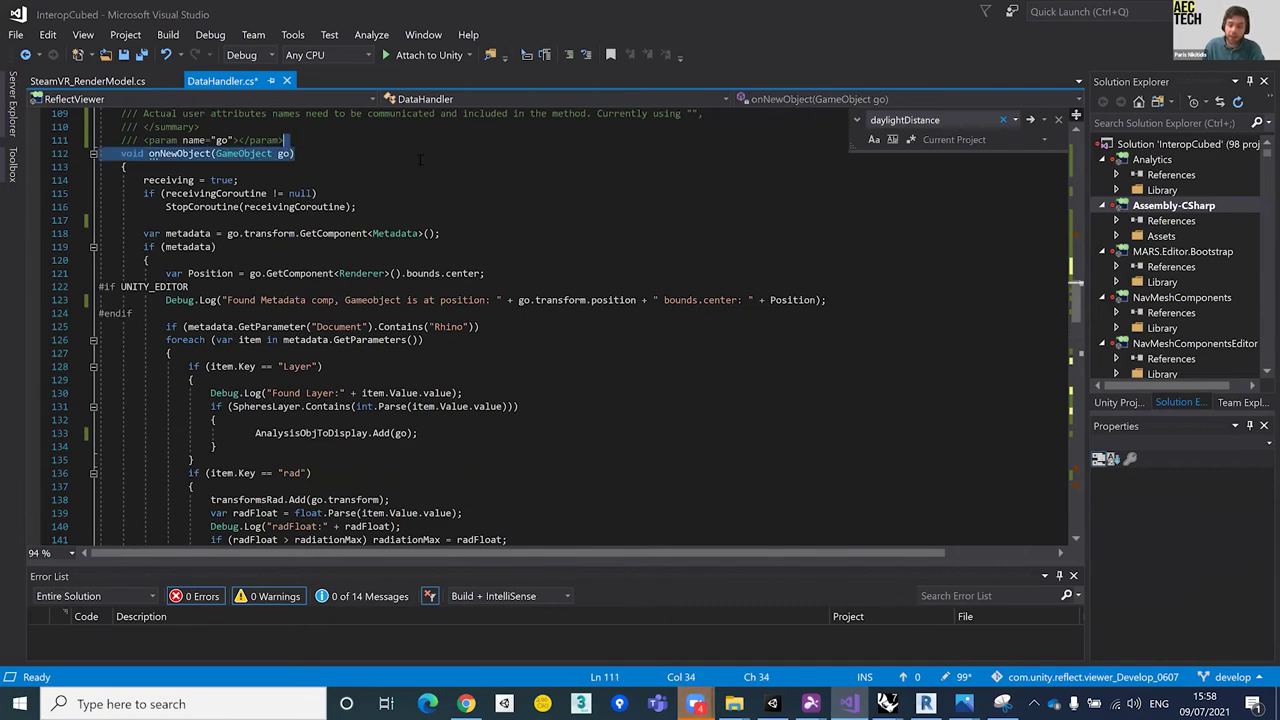
{"action": "scroll", "coordinate": [500, 320], "scroll_direction": "down", "scroll_amount": 1}
{"action": "scroll", "coordinate": [508, 328], "scroll_direction": "down", "scroll_amount": 9}
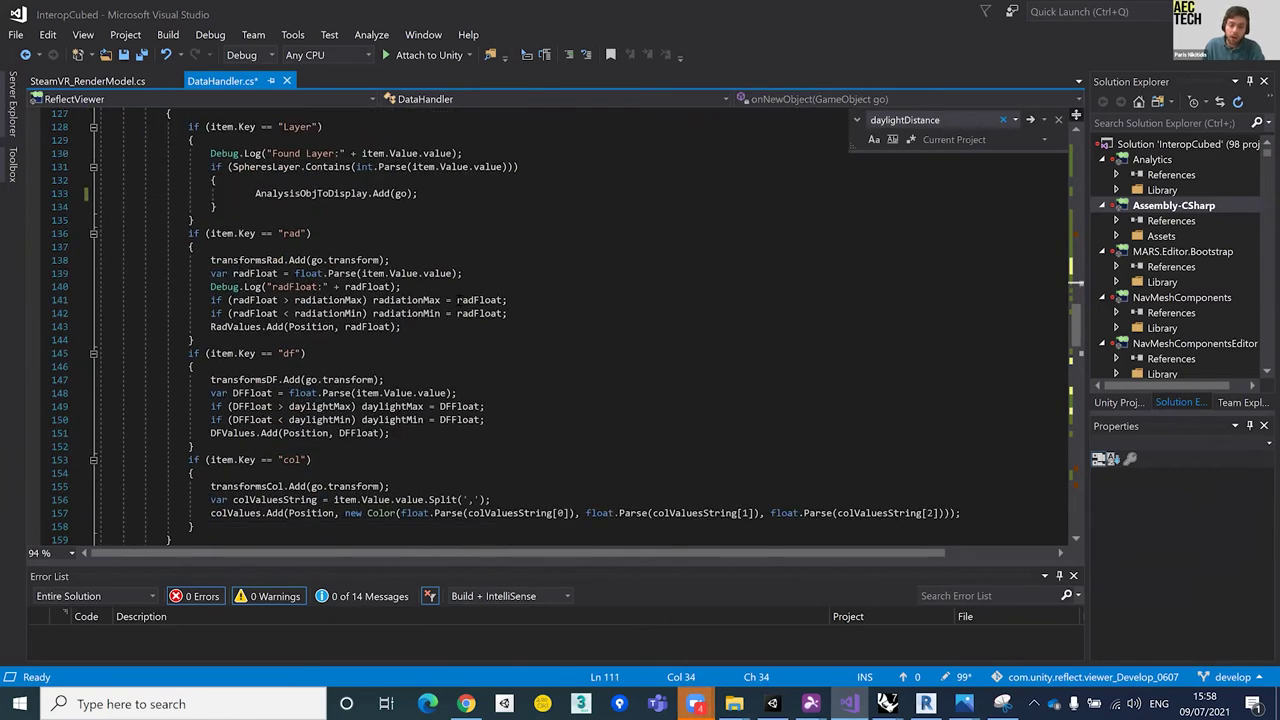
{"action": "scroll", "coordinate": [508, 328], "scroll_direction": "up", "scroll_amount": 4}
{"action": "scroll", "coordinate": [458, 296], "scroll_direction": "down", "scroll_amount": 3}
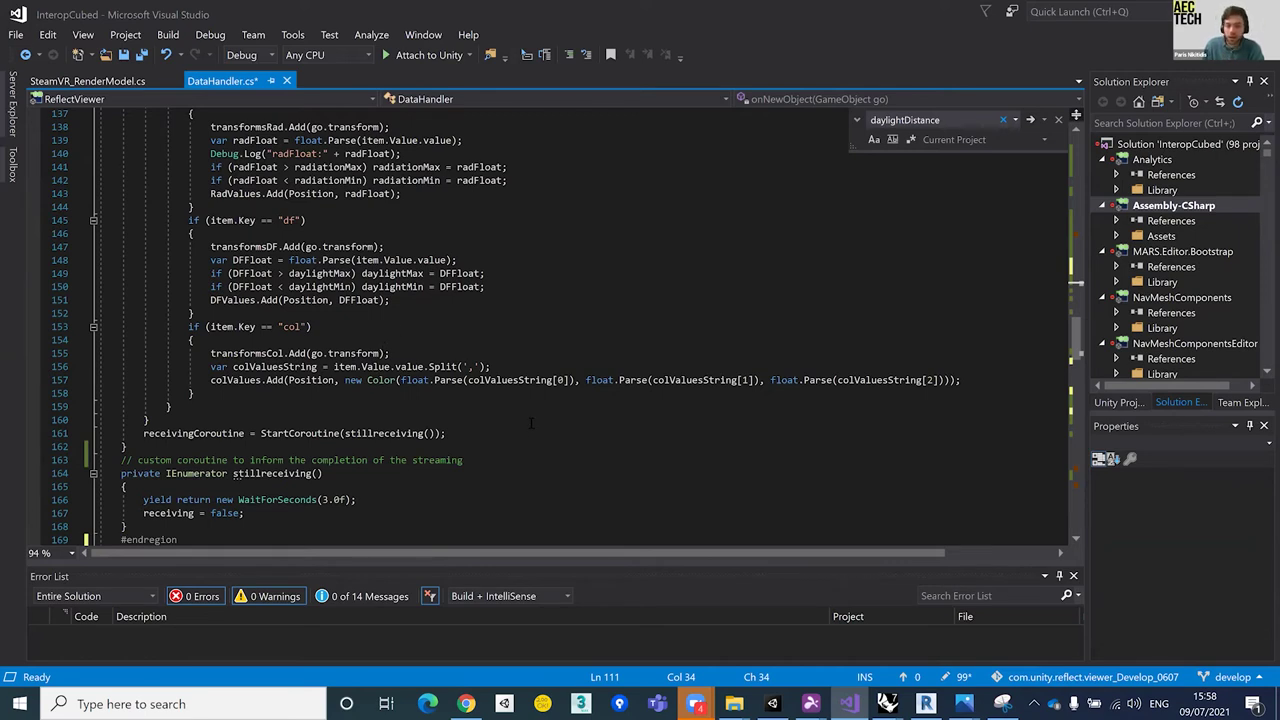
{"action": "left_click", "coordinate": [478, 421]}
{"action": "left_click", "coordinate": [480, 434], "text": "shift"}
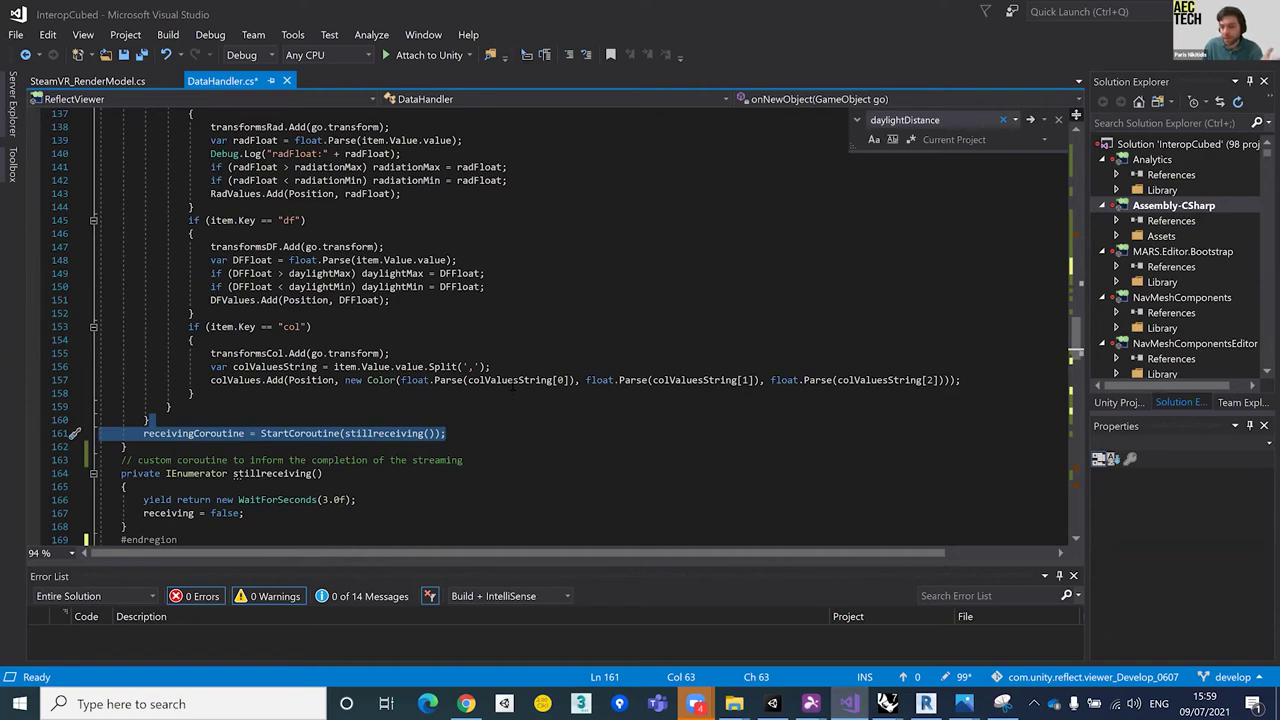
{"action": "scroll", "coordinate": [512, 385], "scroll_direction": "down", "scroll_amount": 3}
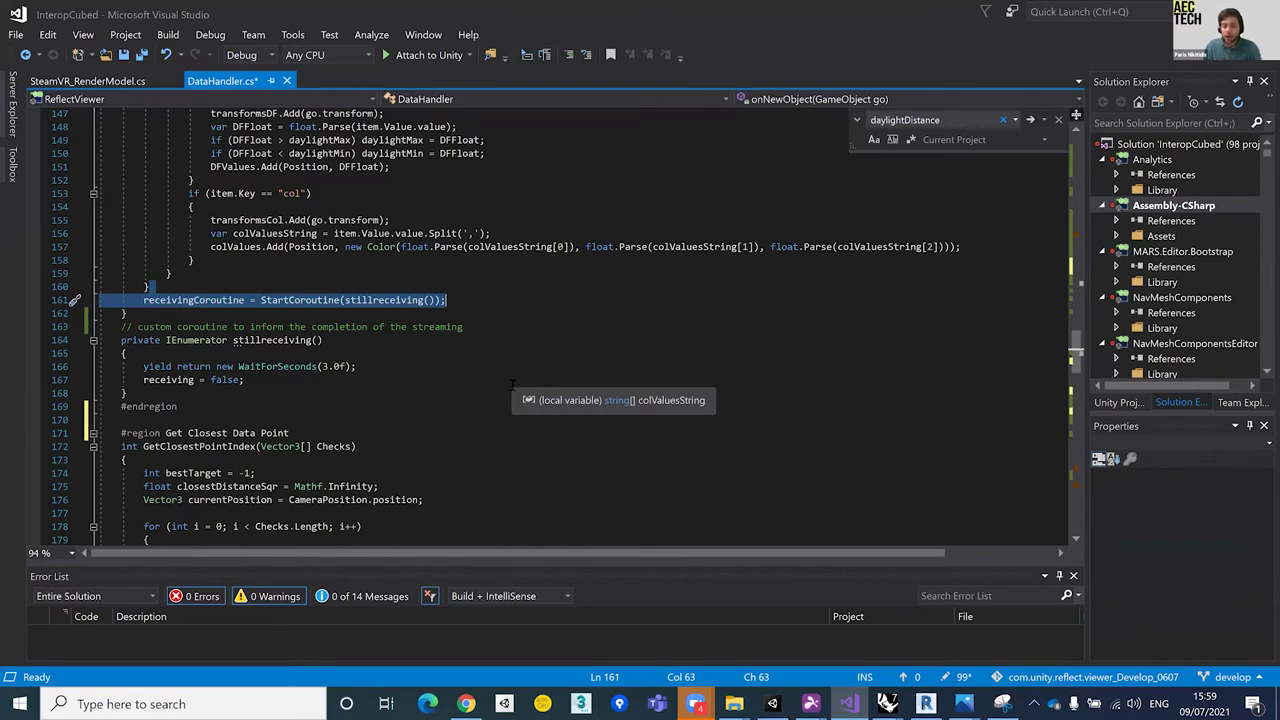
{"action": "scroll", "coordinate": [428, 362], "scroll_direction": "down", "scroll_amount": 1}
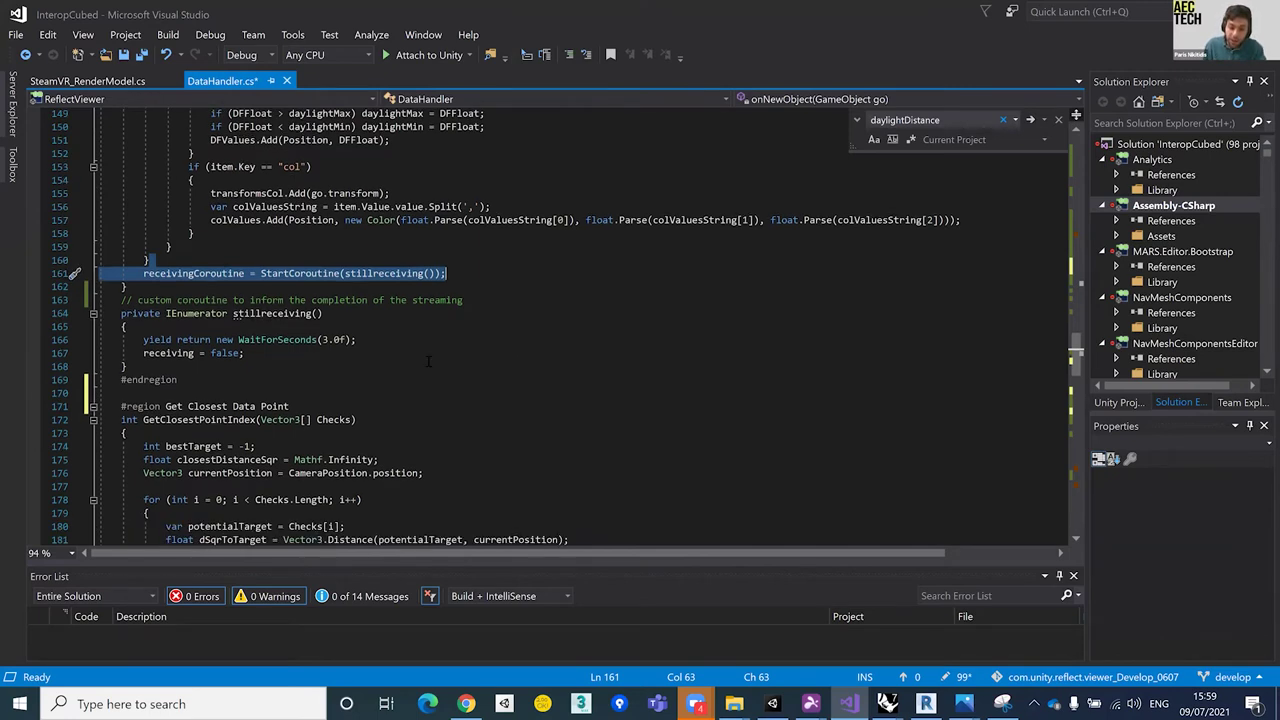
{"action": "left_click", "coordinate": [320, 401]}
{"action": "left_click_drag", "start_coordinate": [320, 401], "coordinate": [163, 407]}
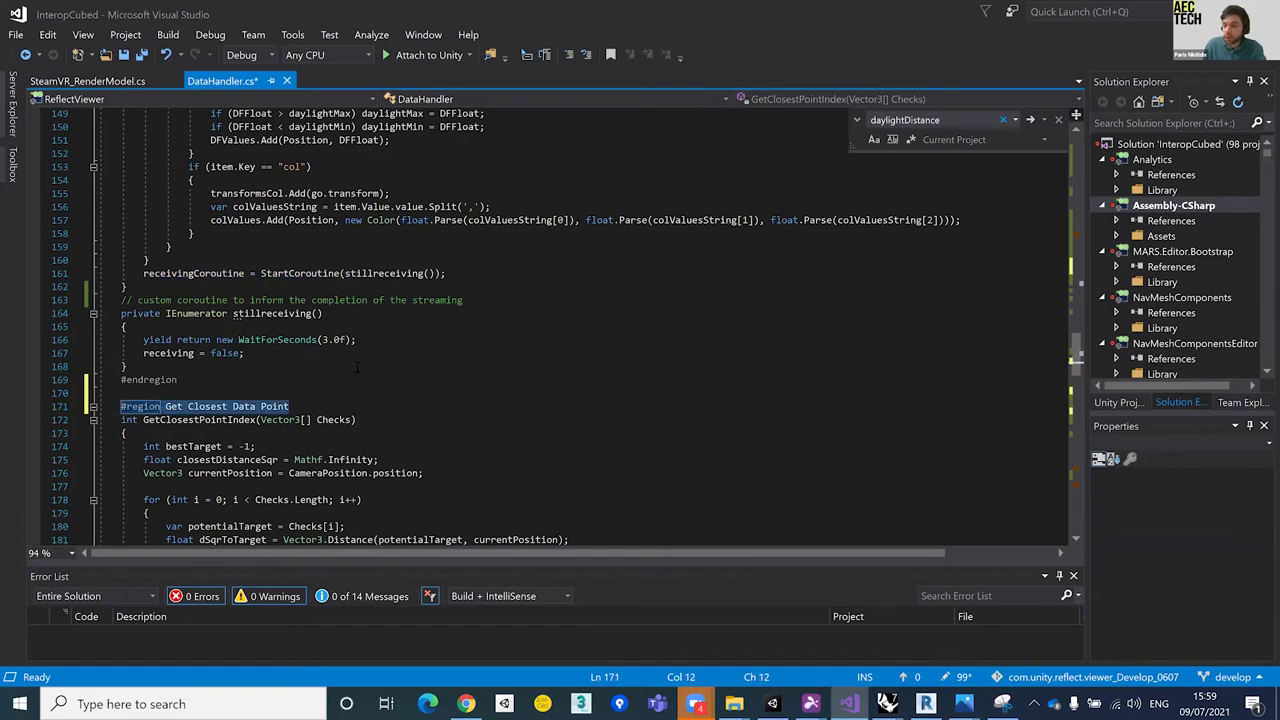
{"action": "scroll", "coordinate": [300, 313], "scroll_direction": "down", "scroll_amount": 3}
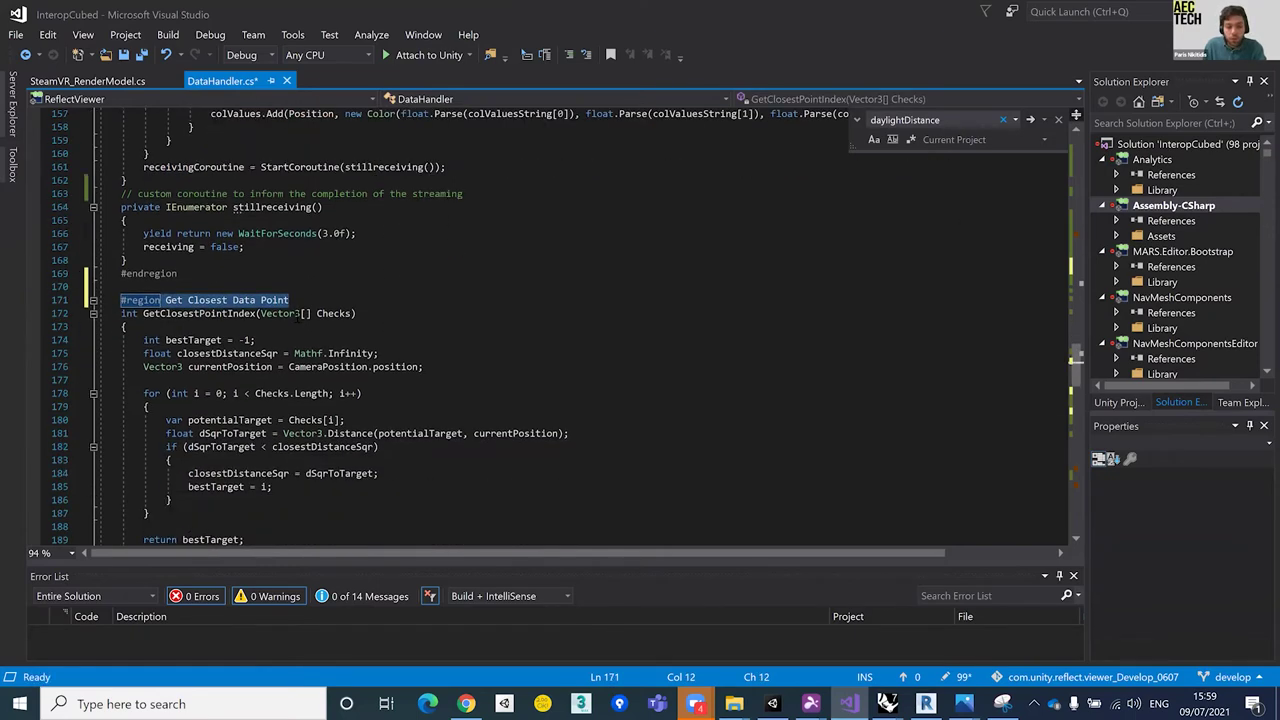
{"action": "scroll", "coordinate": [296, 313], "scroll_direction": "down", "scroll_amount": 2}
{"action": "left_click", "coordinate": [162, 247]}
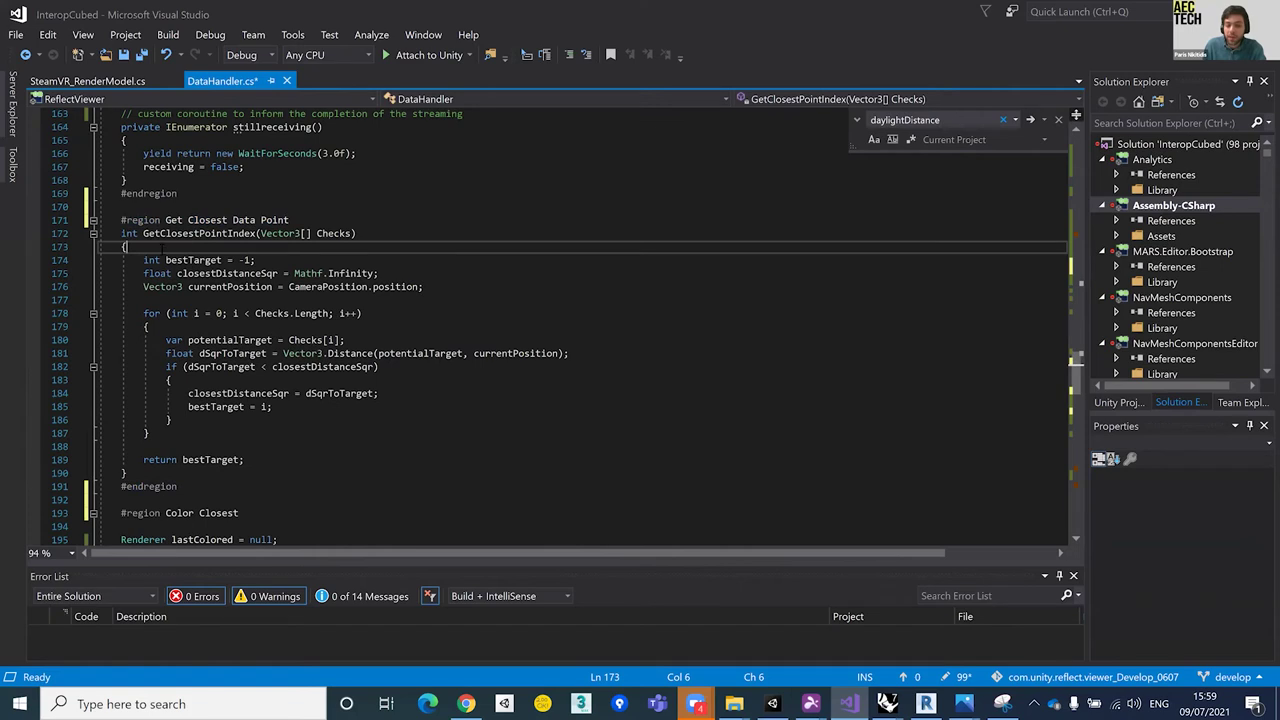
{"action": "left_click_drag", "start_coordinate": [121, 233], "coordinate": [203, 489]}
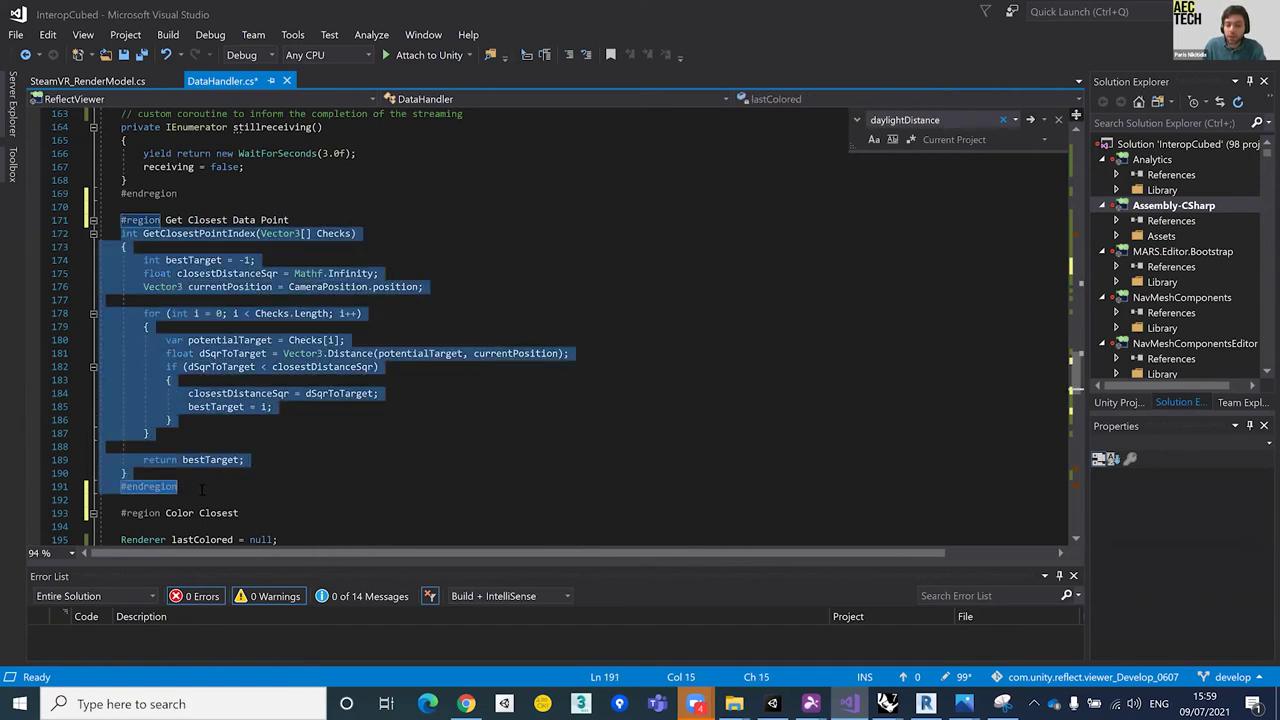
{"action": "left_click_drag", "start_coordinate": [423, 287], "coordinate": [289, 287]}
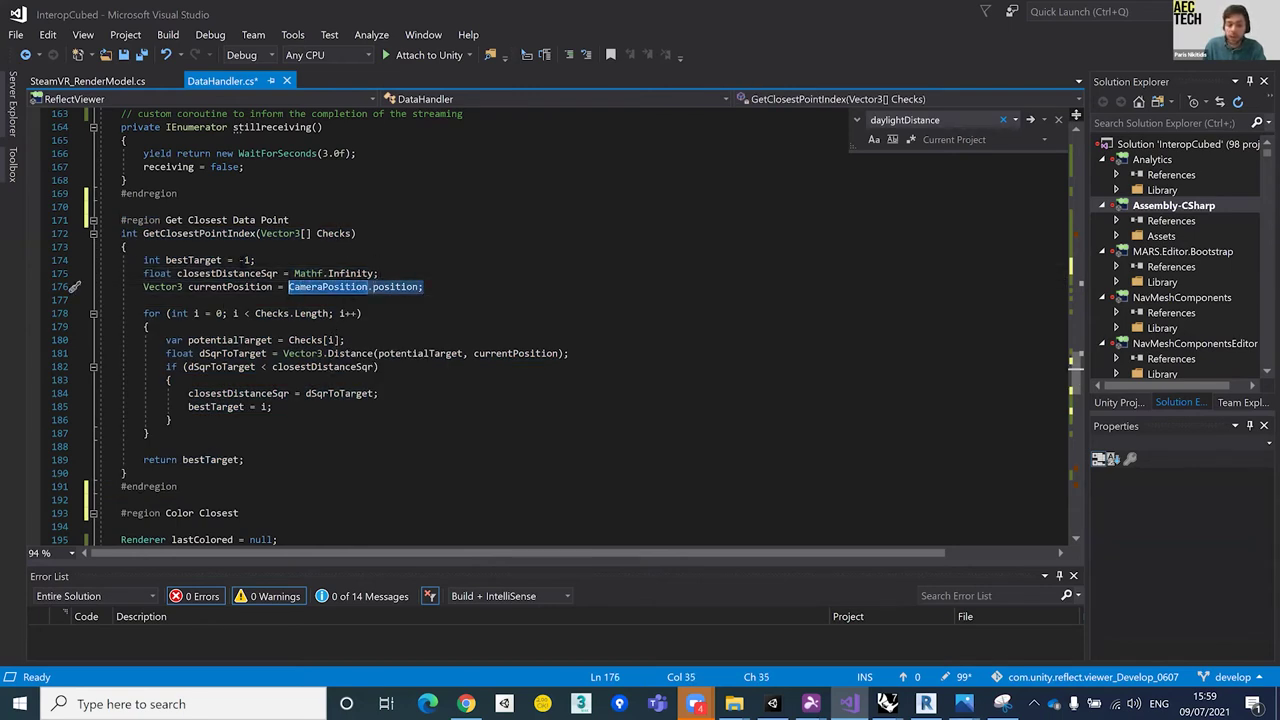
{"action": "left_click_drag", "start_coordinate": [125, 313], "coordinate": [149, 433]}
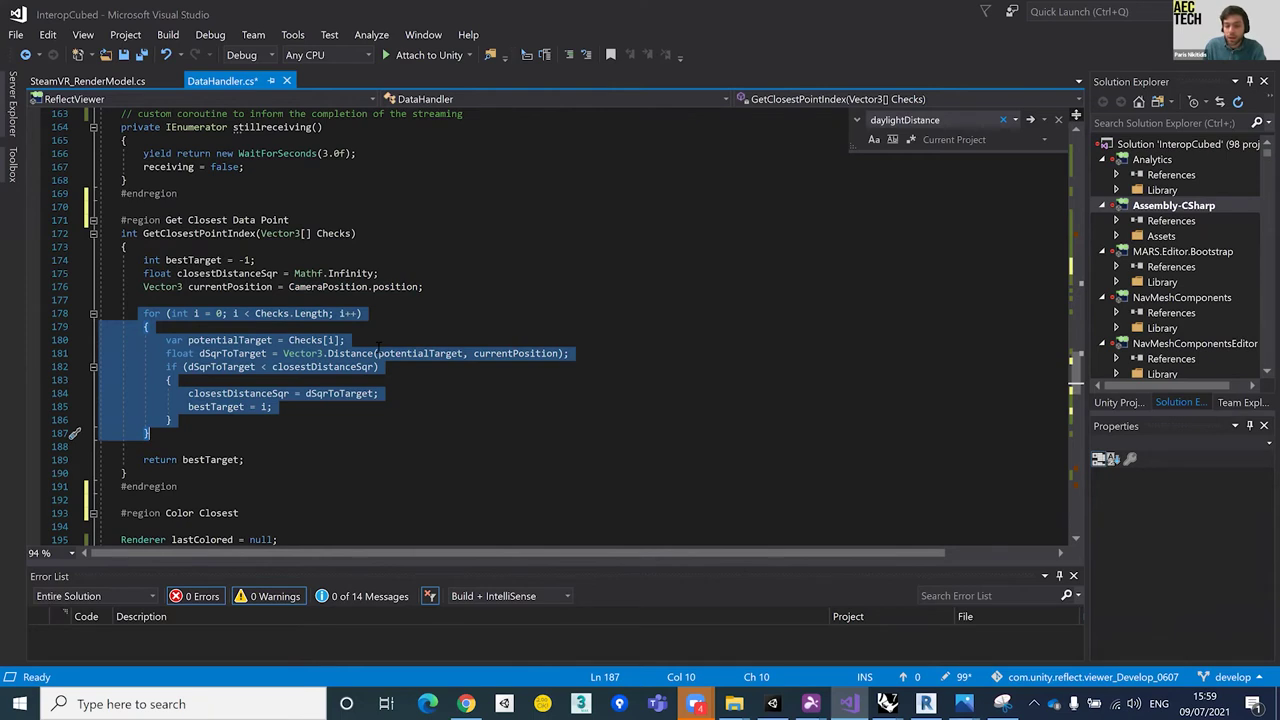
{"action": "left_click_drag", "start_coordinate": [570, 353], "coordinate": [283, 354]}
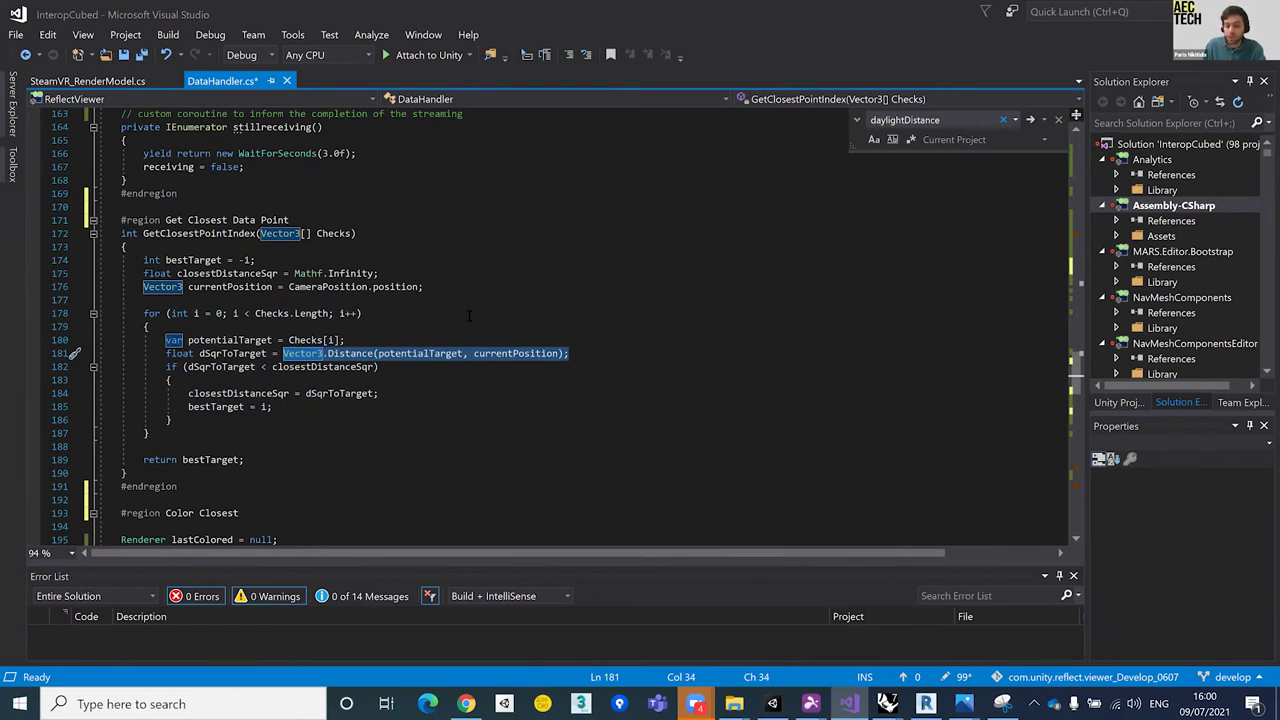
{"action": "scroll", "coordinate": [470, 313], "scroll_direction": "down", "scroll_amount": 2}
{"action": "left_click", "coordinate": [240, 406]}
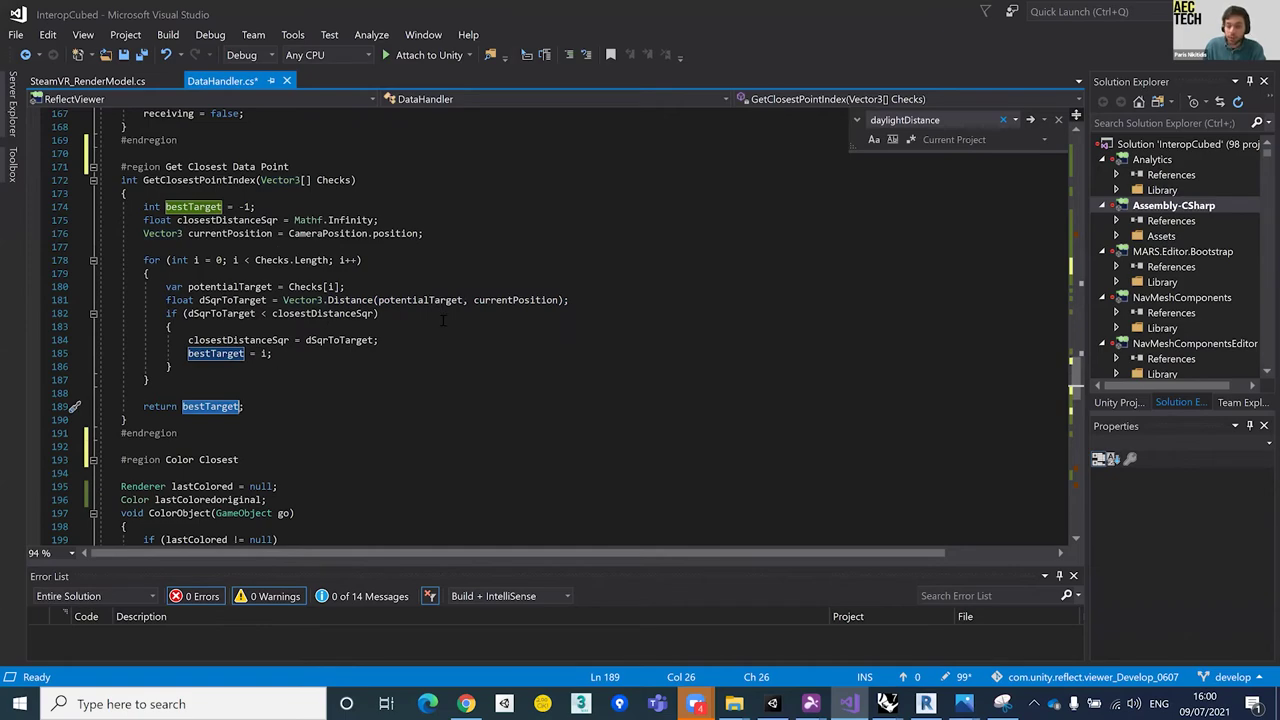
{"action": "scroll", "coordinate": [443, 320], "scroll_direction": "down", "scroll_amount": 9}
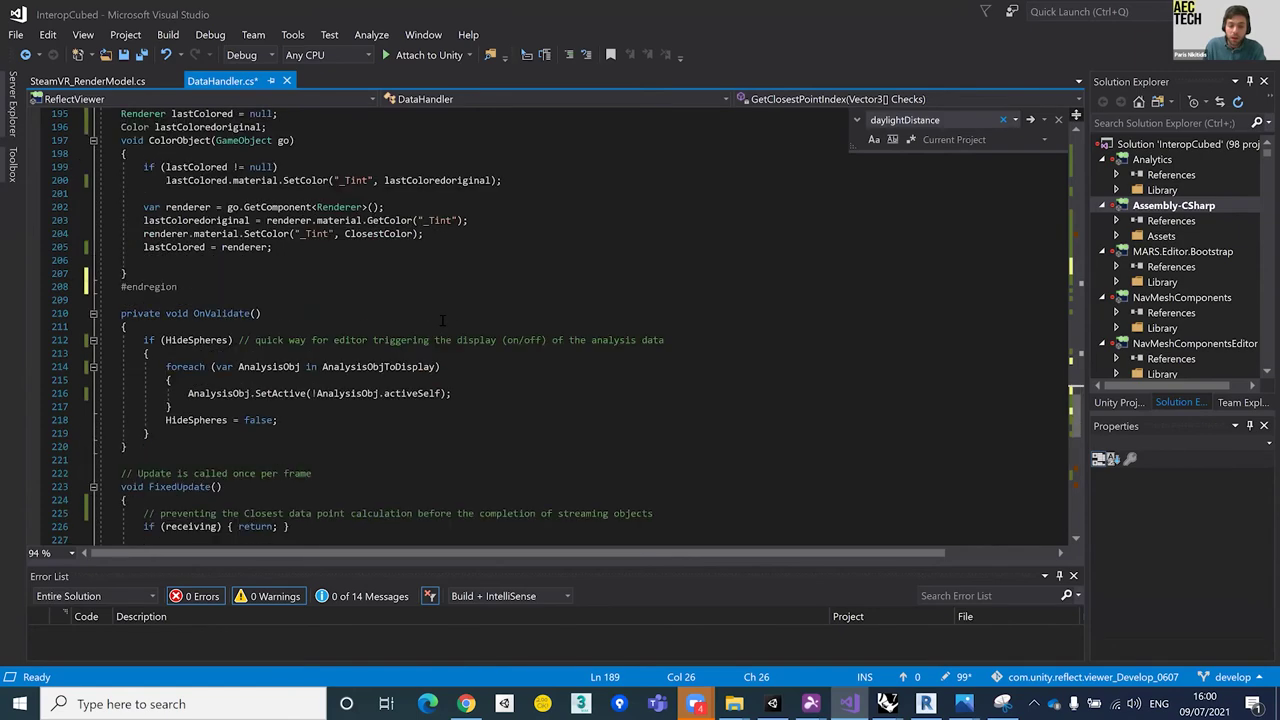
{"action": "scroll", "coordinate": [443, 320], "scroll_direction": "down", "scroll_amount": 6}
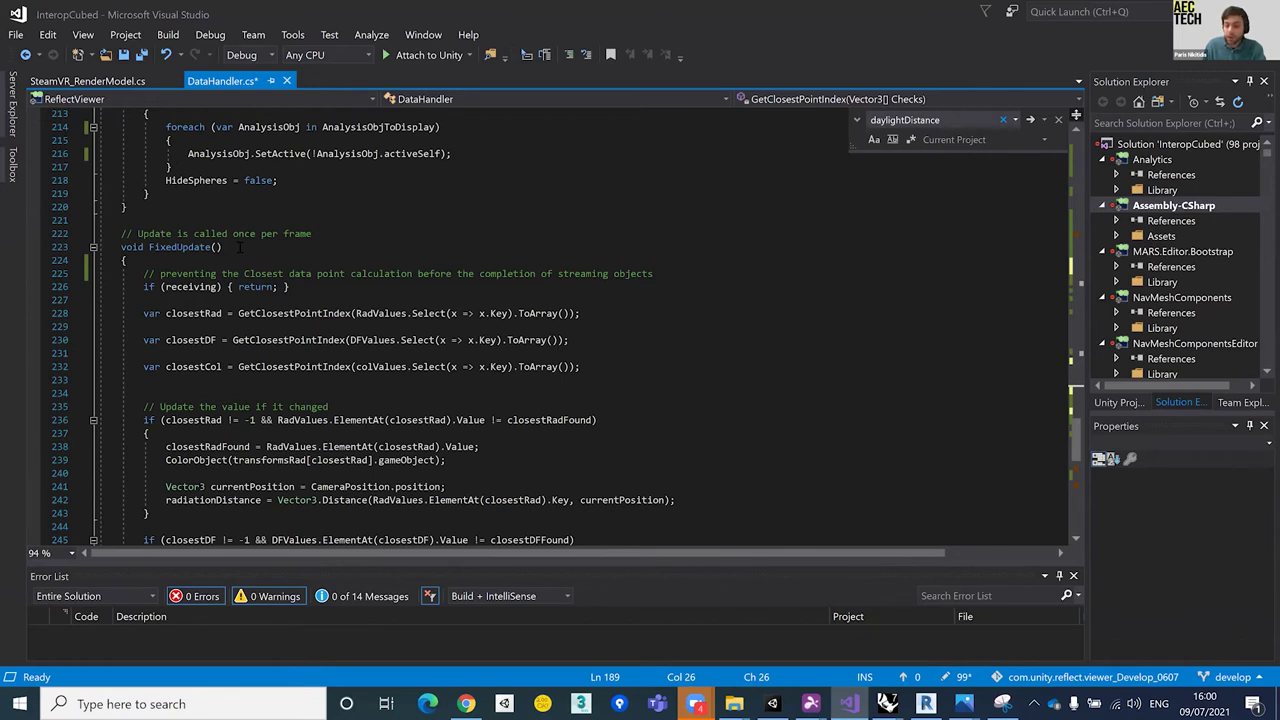
{"action": "scroll", "coordinate": [239, 247], "scroll_direction": "down", "scroll_amount": 2}
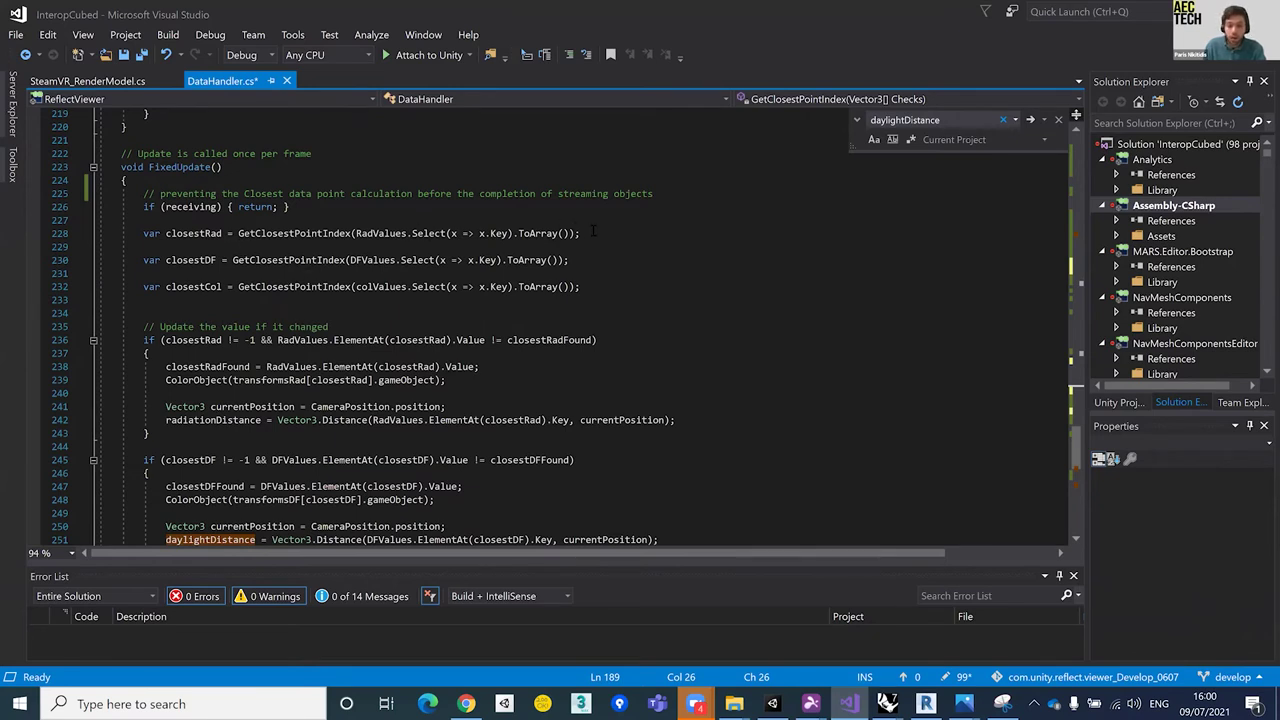
{"action": "left_click_drag", "start_coordinate": [593, 231], "coordinate": [138, 233]}
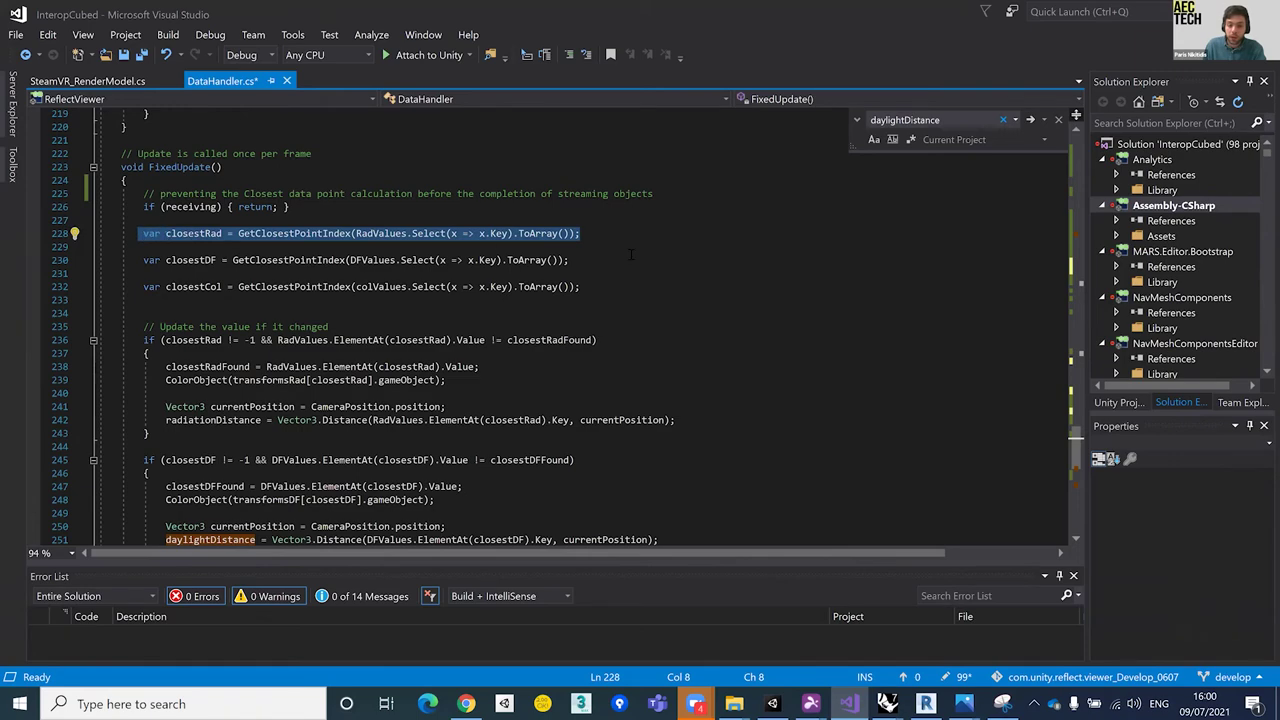
{"action": "left_click_drag", "start_coordinate": [604, 261], "coordinate": [143, 258]}
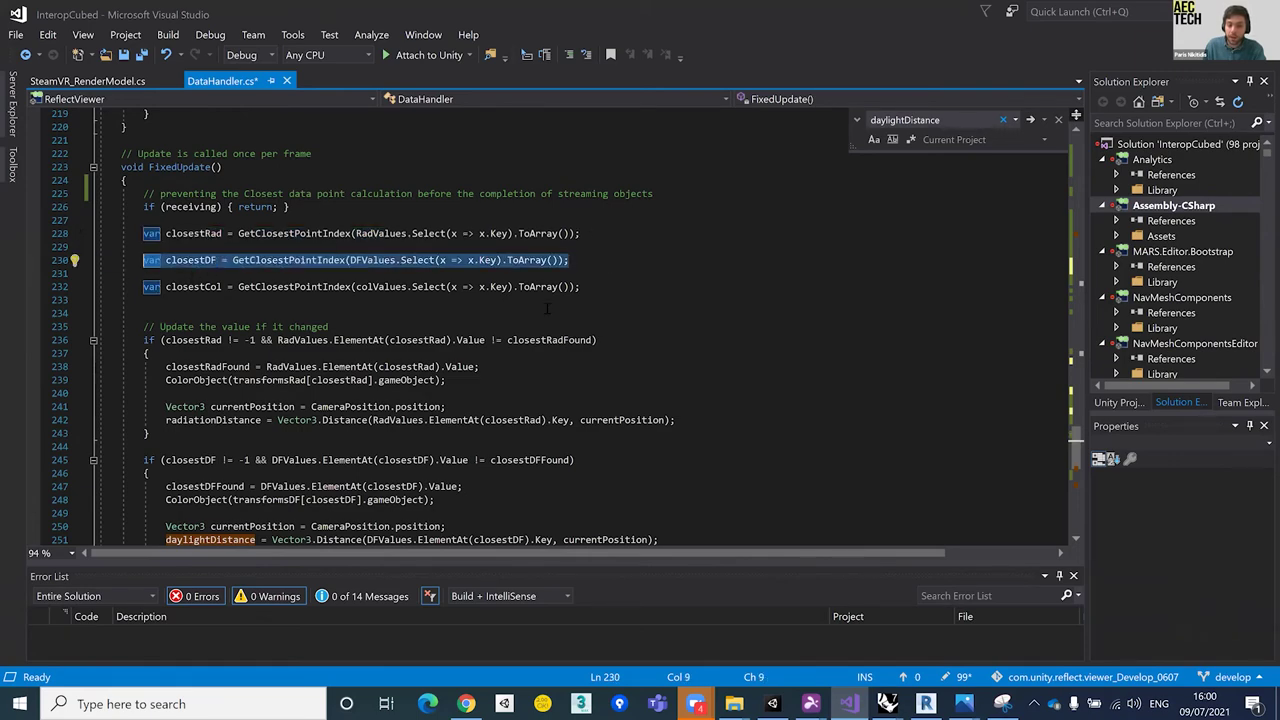
{"action": "scroll", "coordinate": [547, 308], "scroll_direction": "down", "scroll_amount": 3}
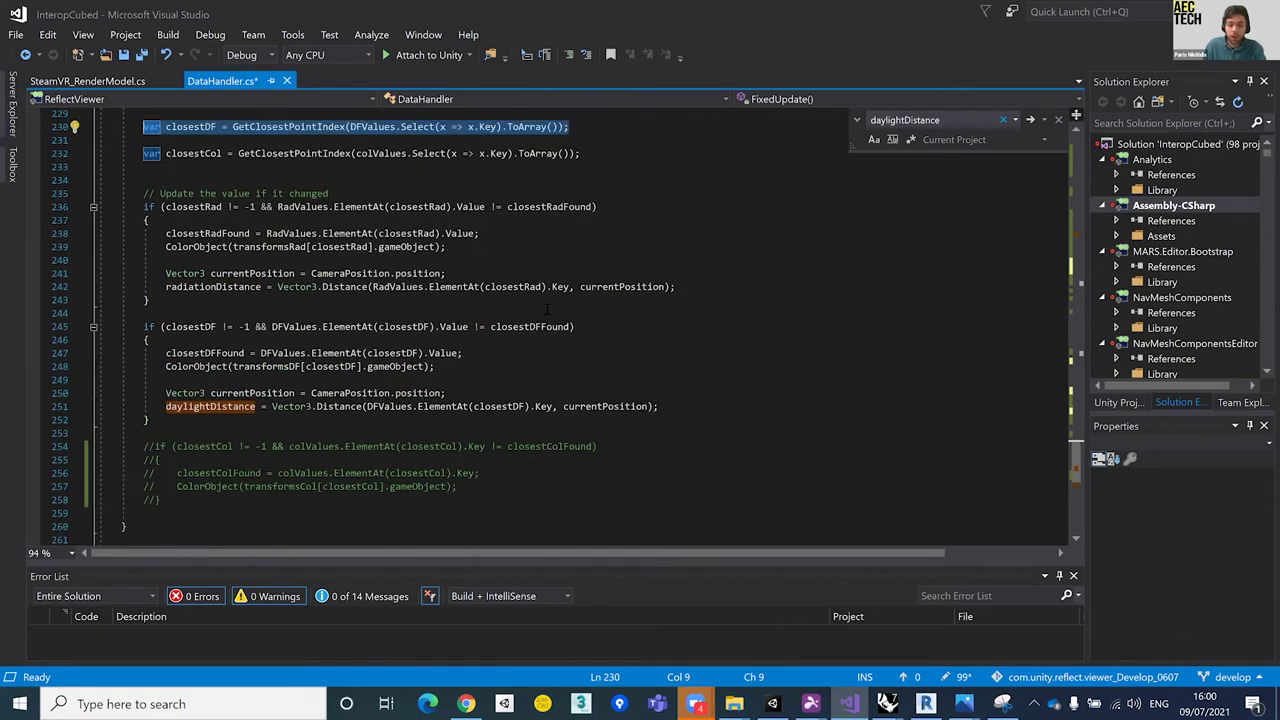
{"action": "scroll", "coordinate": [313, 287], "scroll_direction": "up", "scroll_amount": 1}
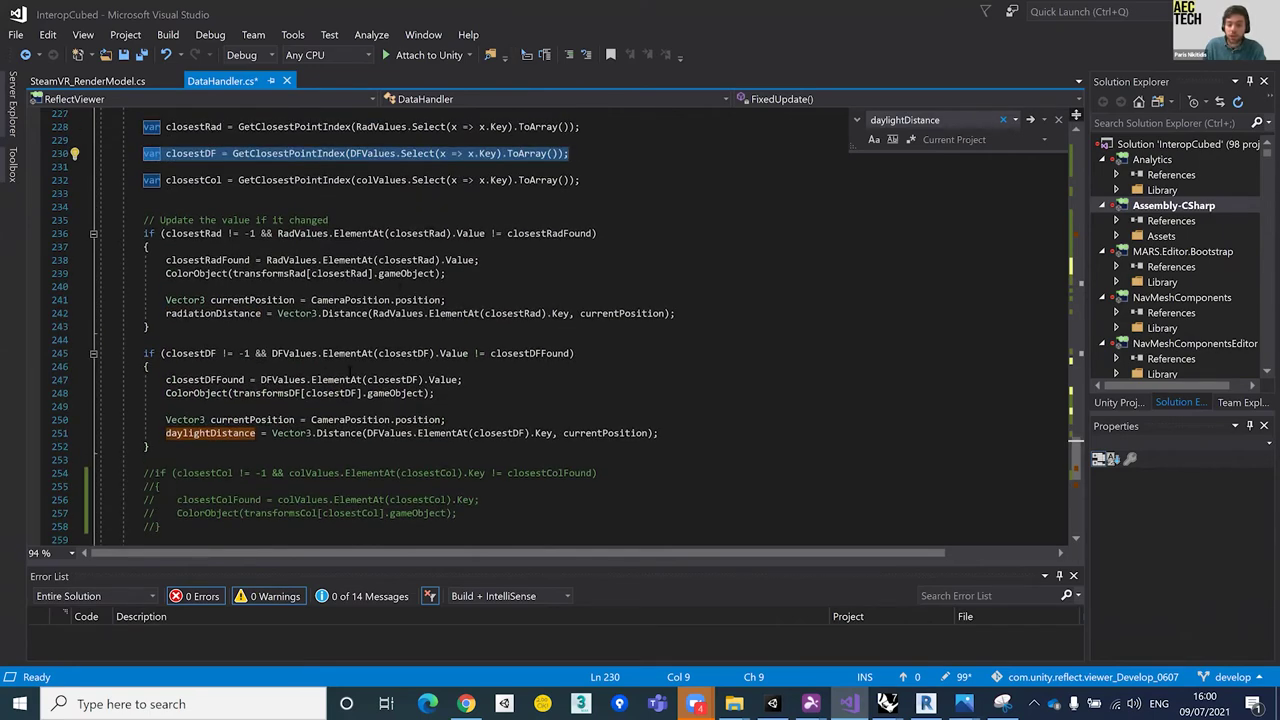
{"action": "scroll", "coordinate": [352, 358], "scroll_direction": "up", "scroll_amount": 1}
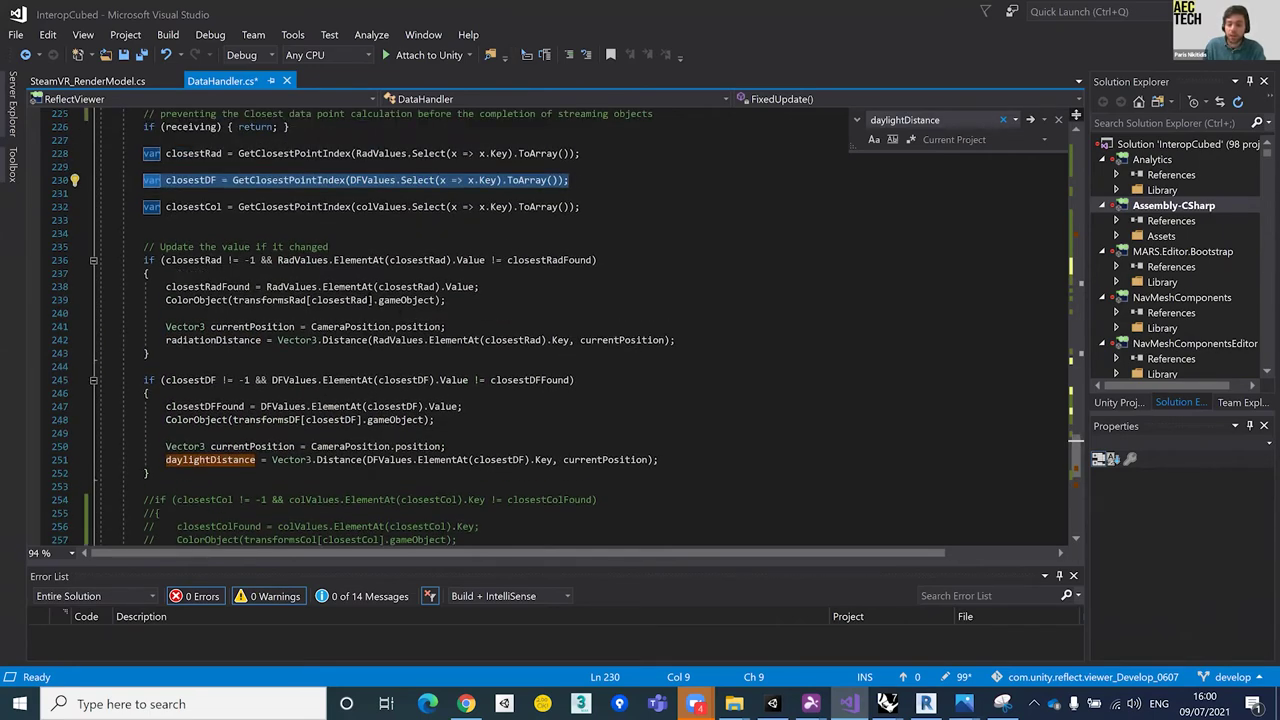
{"action": "scroll", "coordinate": [912, 258], "scroll_direction": "up", "scroll_amount": 16}
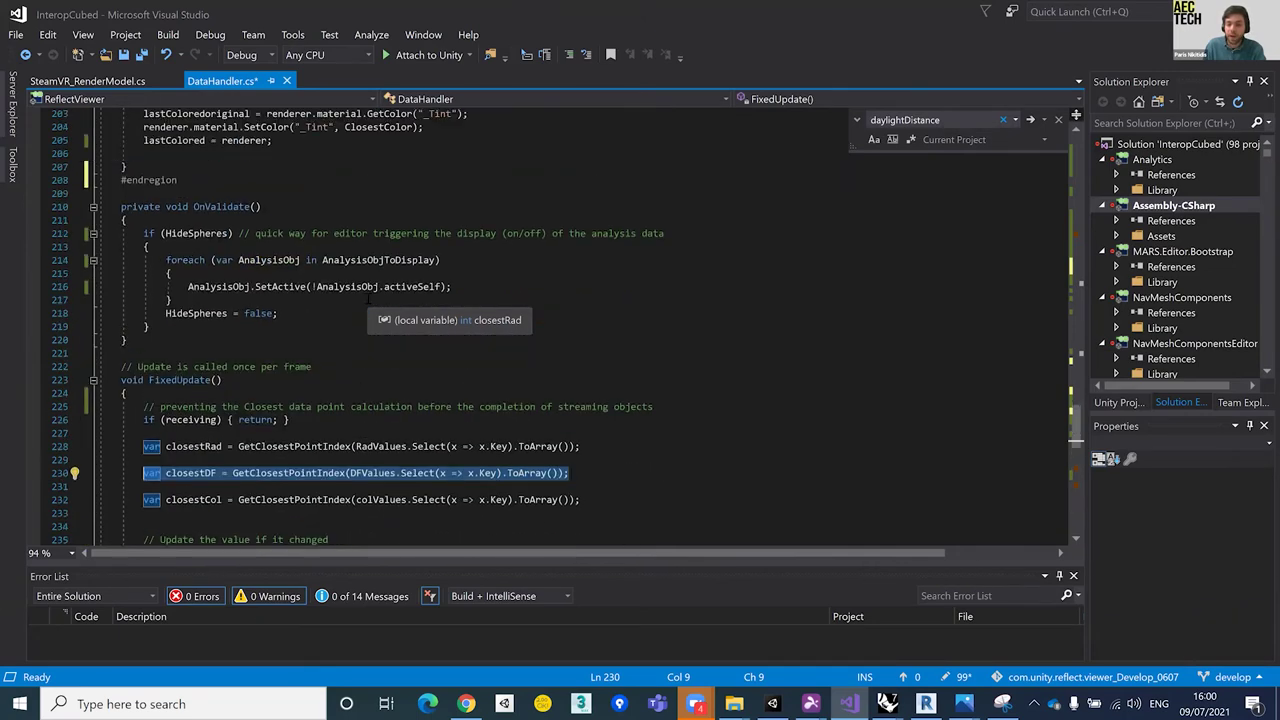
{"action": "scroll", "coordinate": [912, 258], "scroll_direction": "up", "scroll_amount": 15}
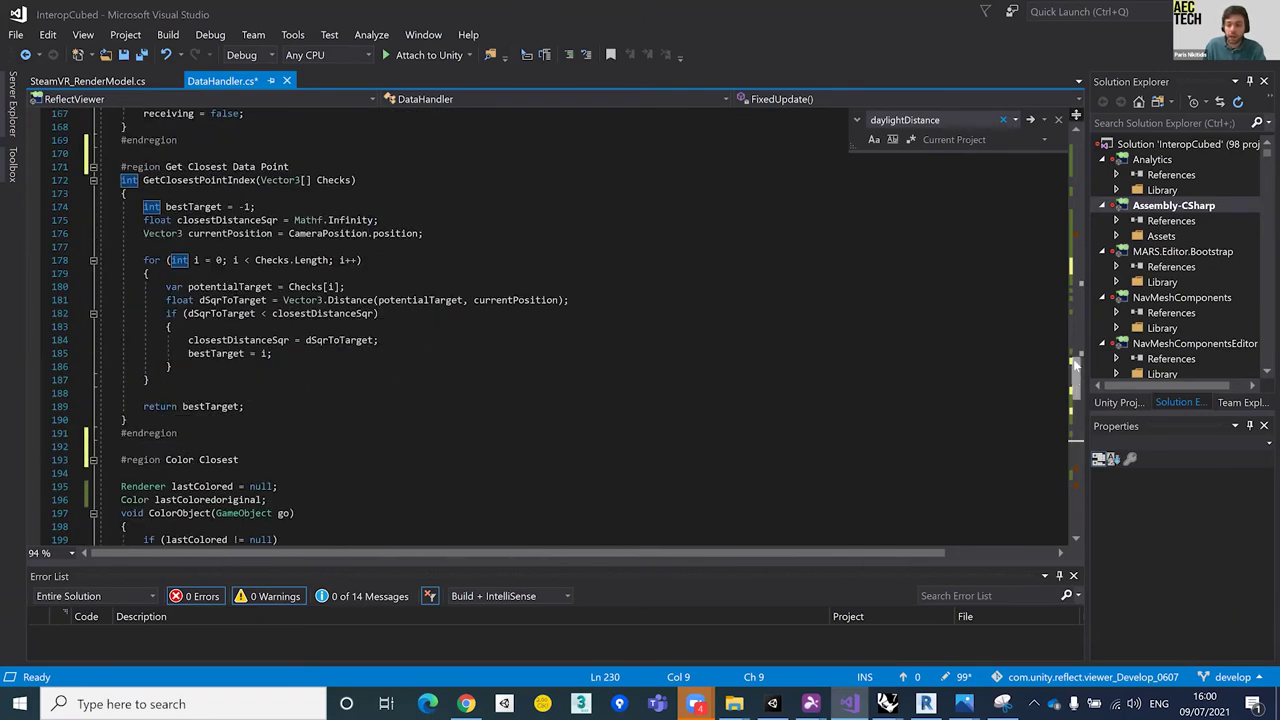
Step: Save DataHandler.cs with Ctrl+S and switch back to the Unity editor
{"action": "left_click_drag", "start_coordinate": [1068, 245], "coordinate": [1064, 154]}
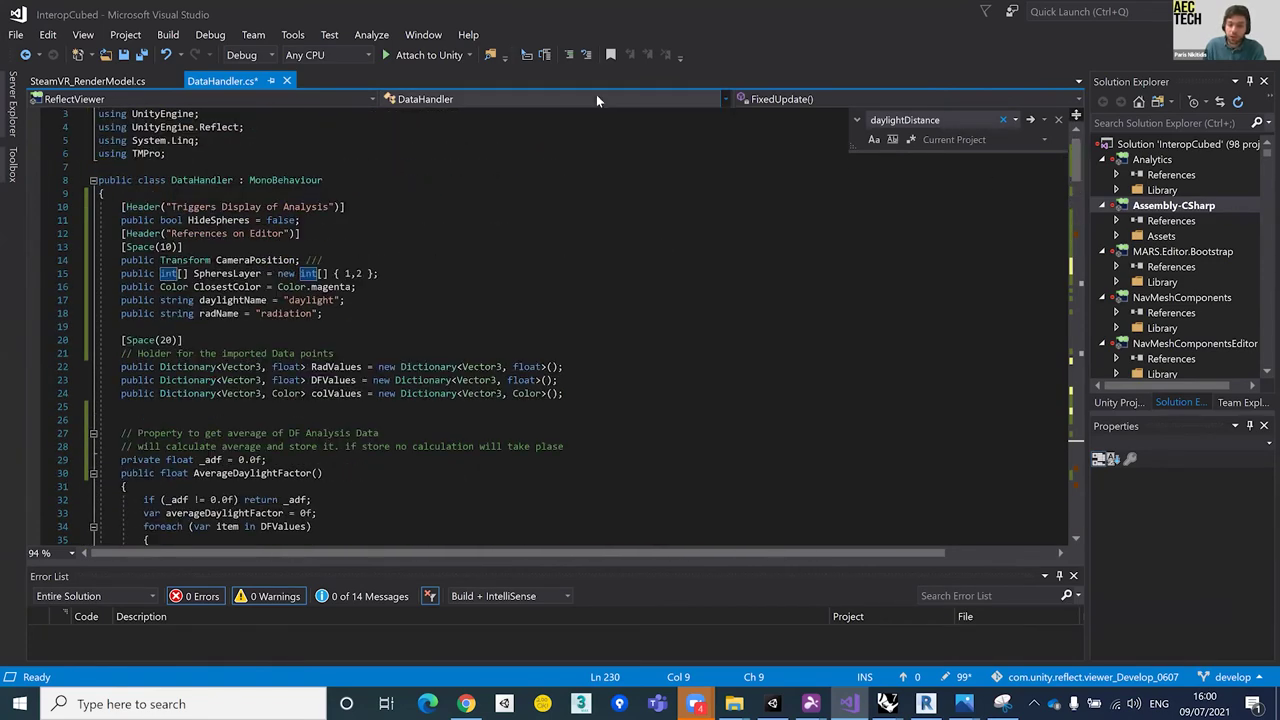
{"action": "left_click", "coordinate": [458, 300]}
{"action": "key", "text": "ctrl+s"}
{"action": "key", "text": "Down"}
{"action": "key", "text": "Down"}
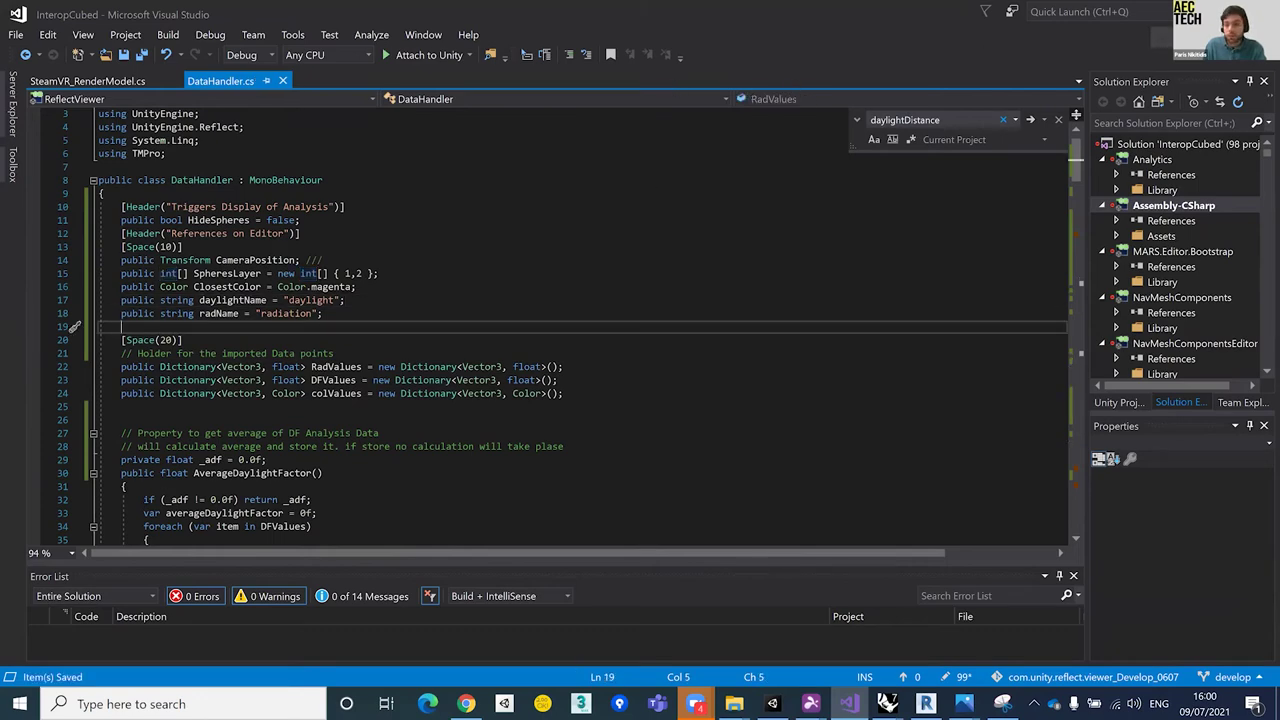
{"action": "key", "text": "alt+Tab"}
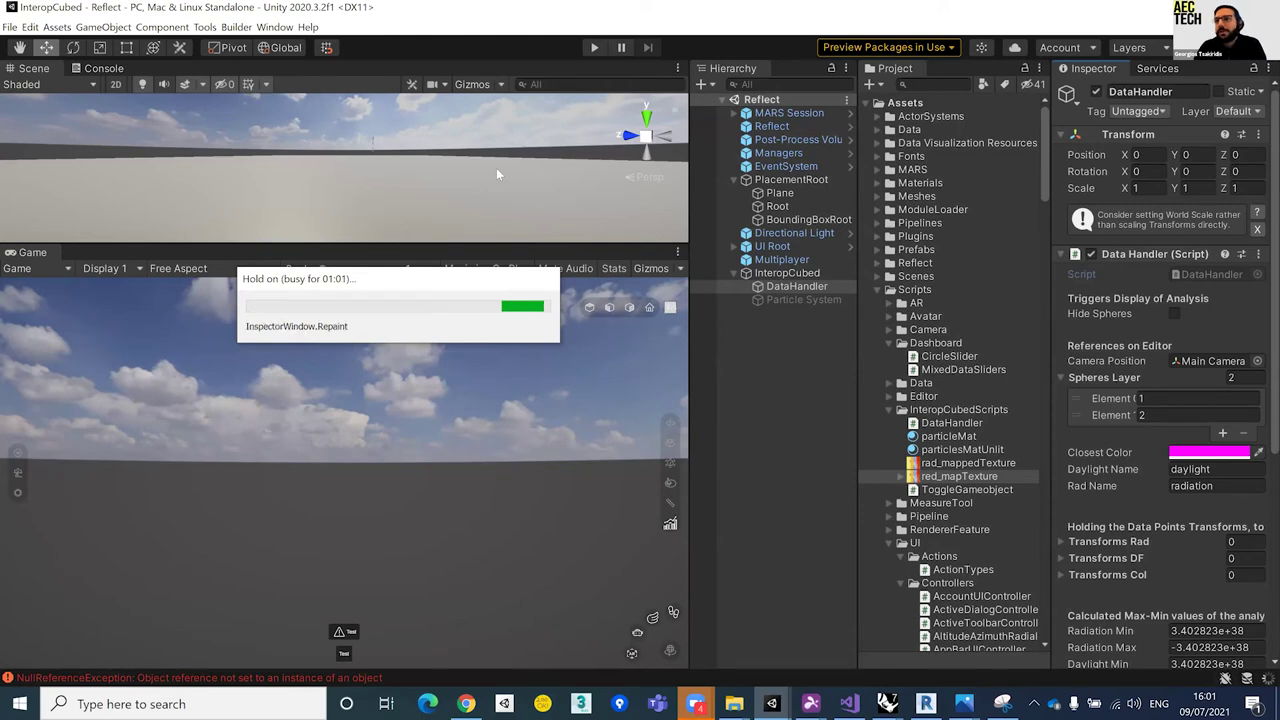
Step: Restore the Unity editor from the taskbar once its reimport has finished
{"action": "key", "text": "alt+Tab"}
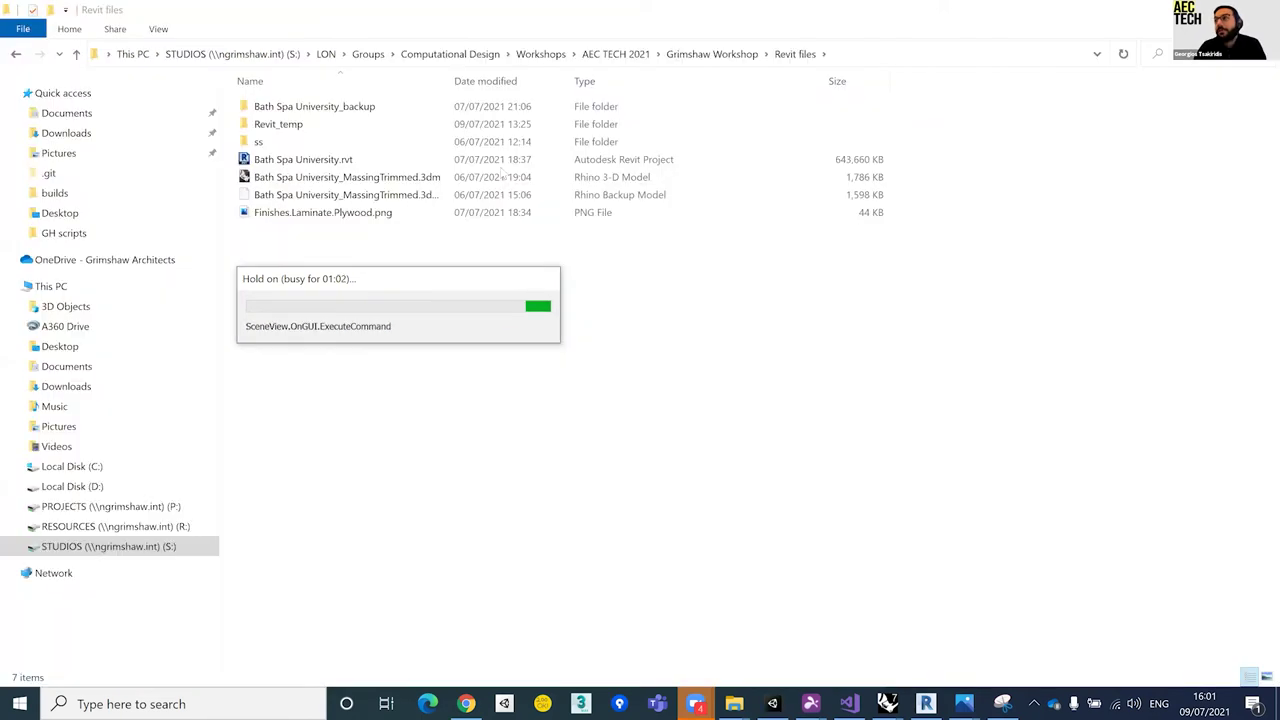
{"action": "key", "text": "super+d"}
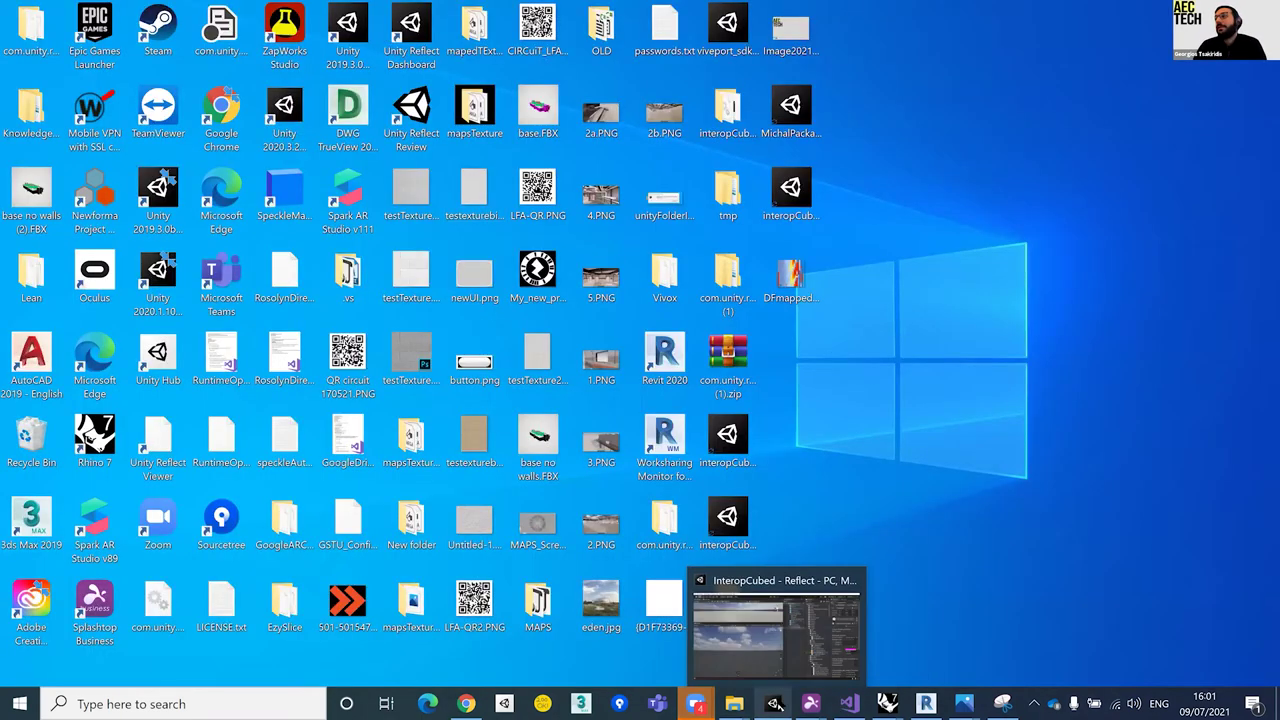
{"action": "left_click", "coordinate": [774, 704]}
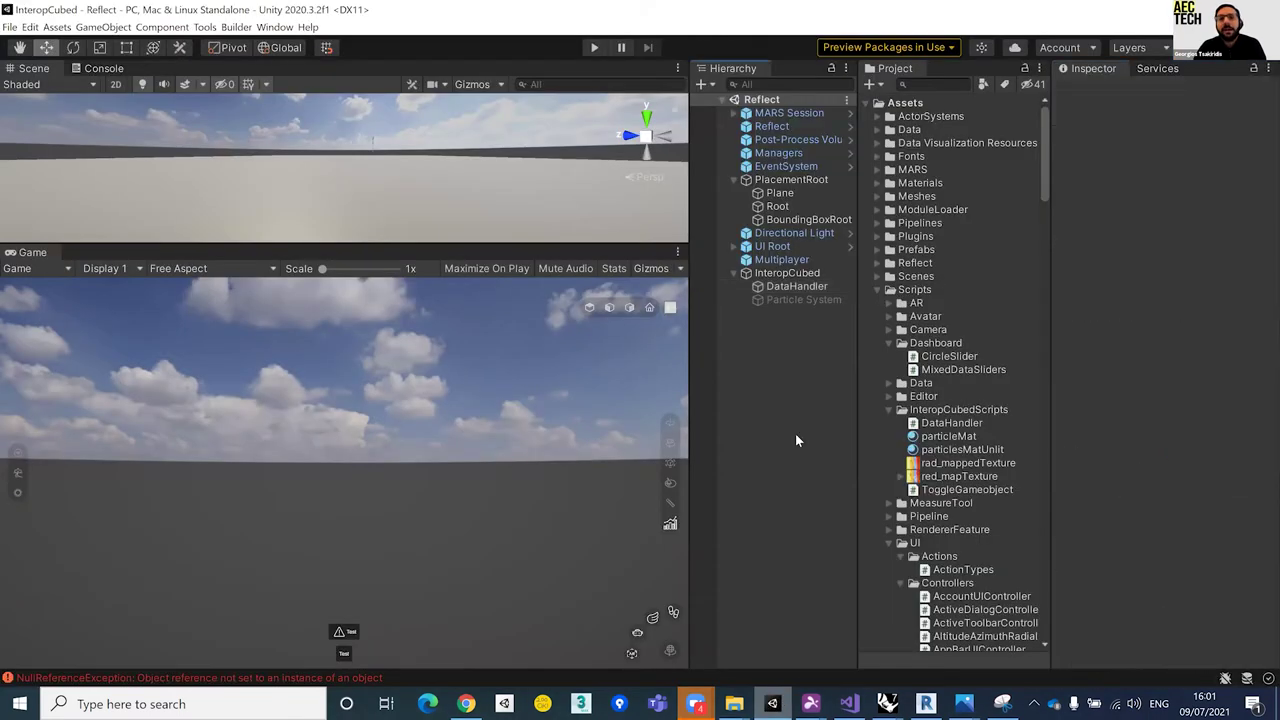
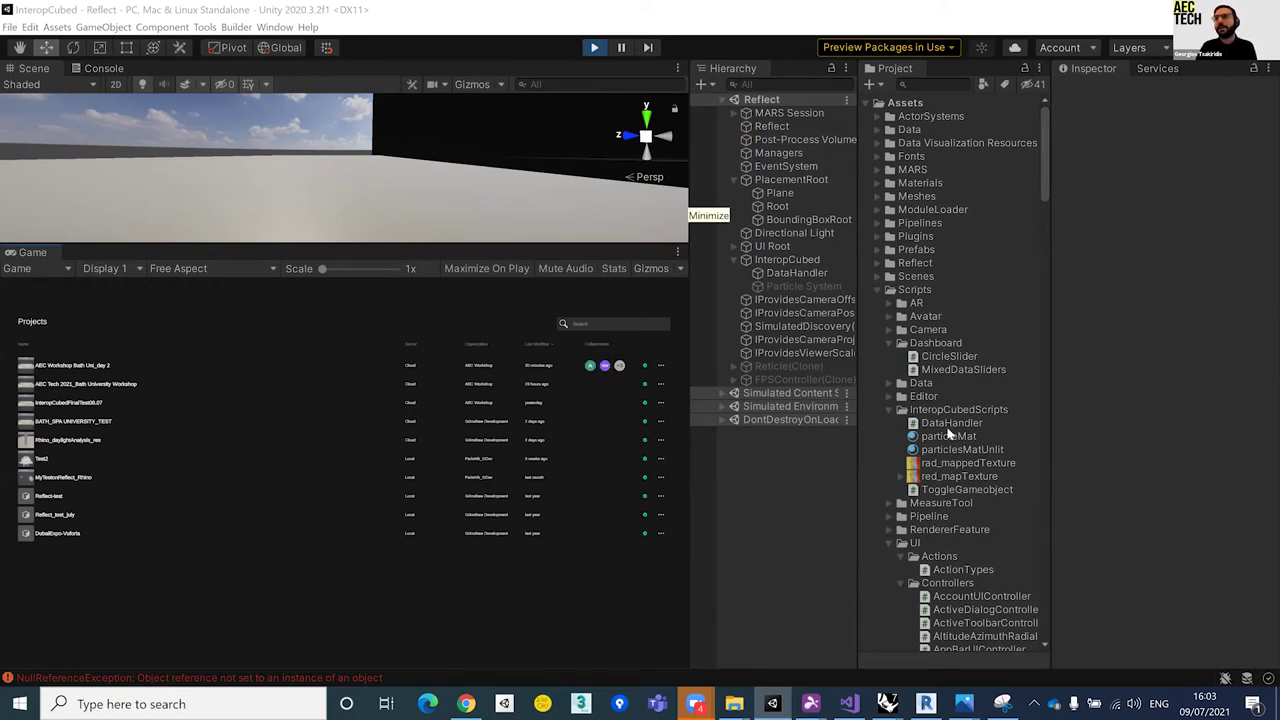
Step: Open the AEC Workshop Bath Uni day 2 project to stream the Rhino_BathUni site model
{"action": "left_click", "coordinate": [110, 368]}
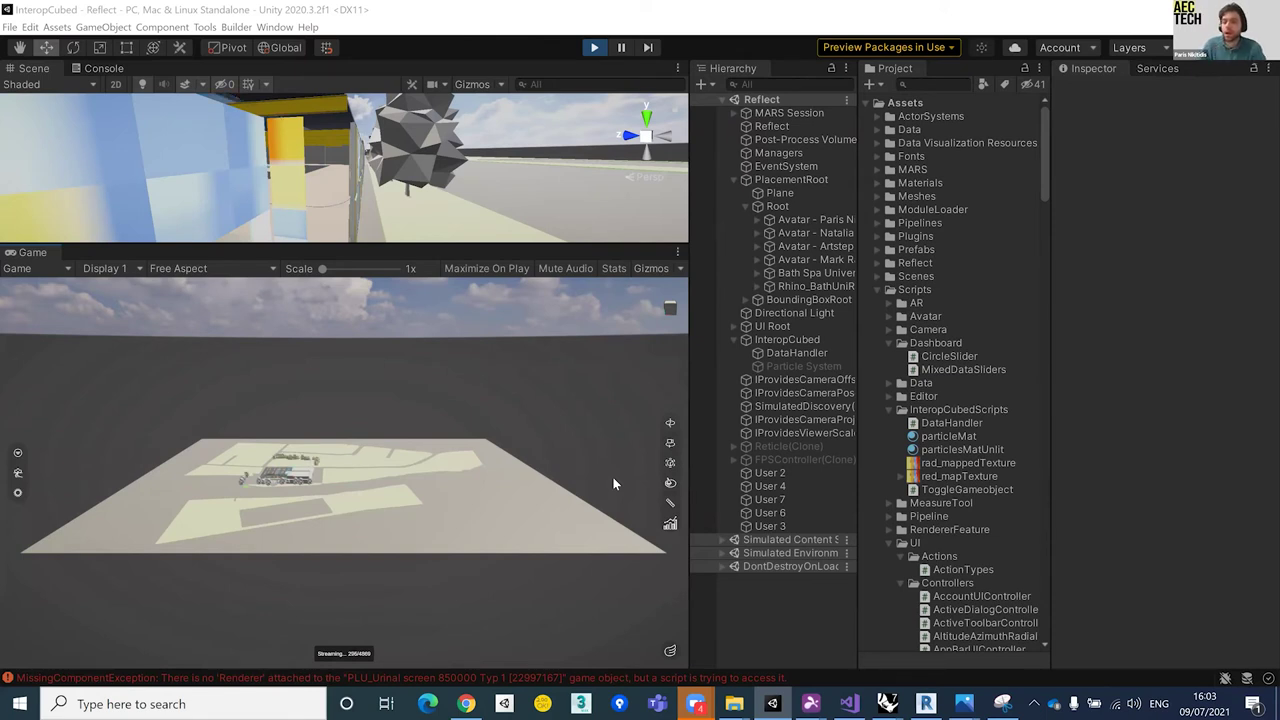
Step: Select rad_mapped under Rhino_BathUni and assign red_mapTexture to Material 347's map slots
{"action": "left_click", "coordinate": [758, 287]}
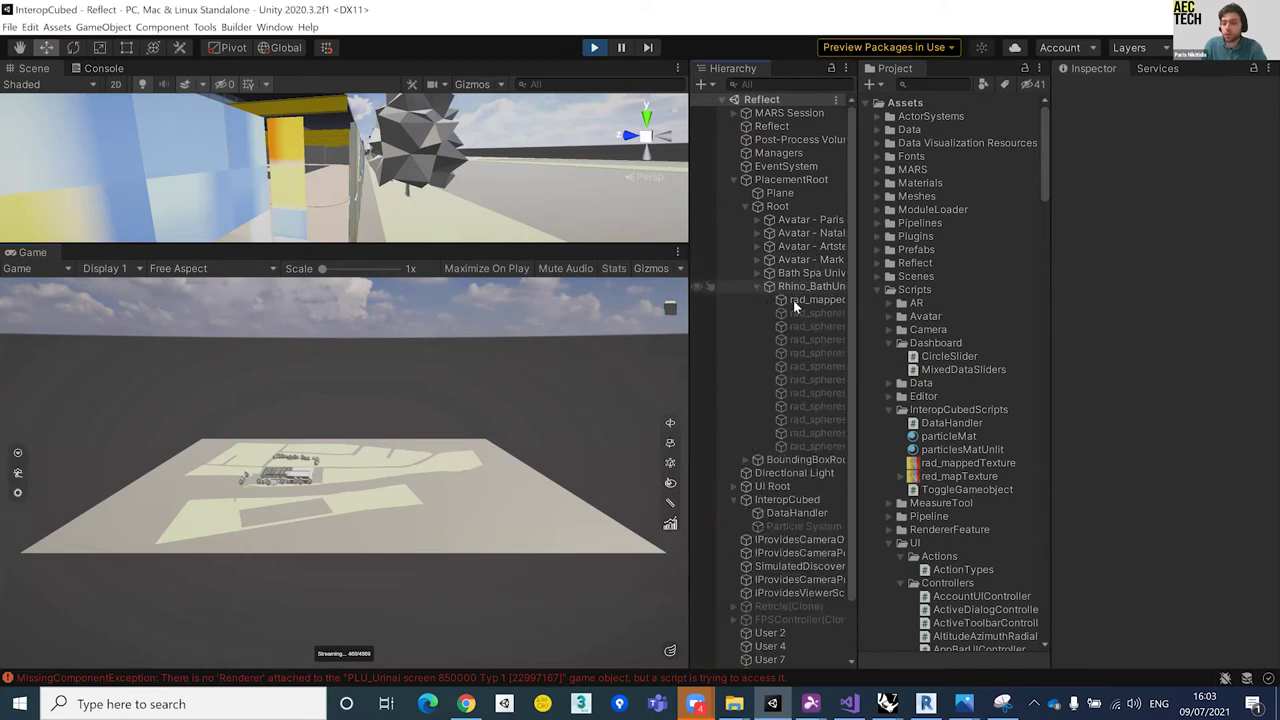
{"action": "left_click", "coordinate": [808, 304]}
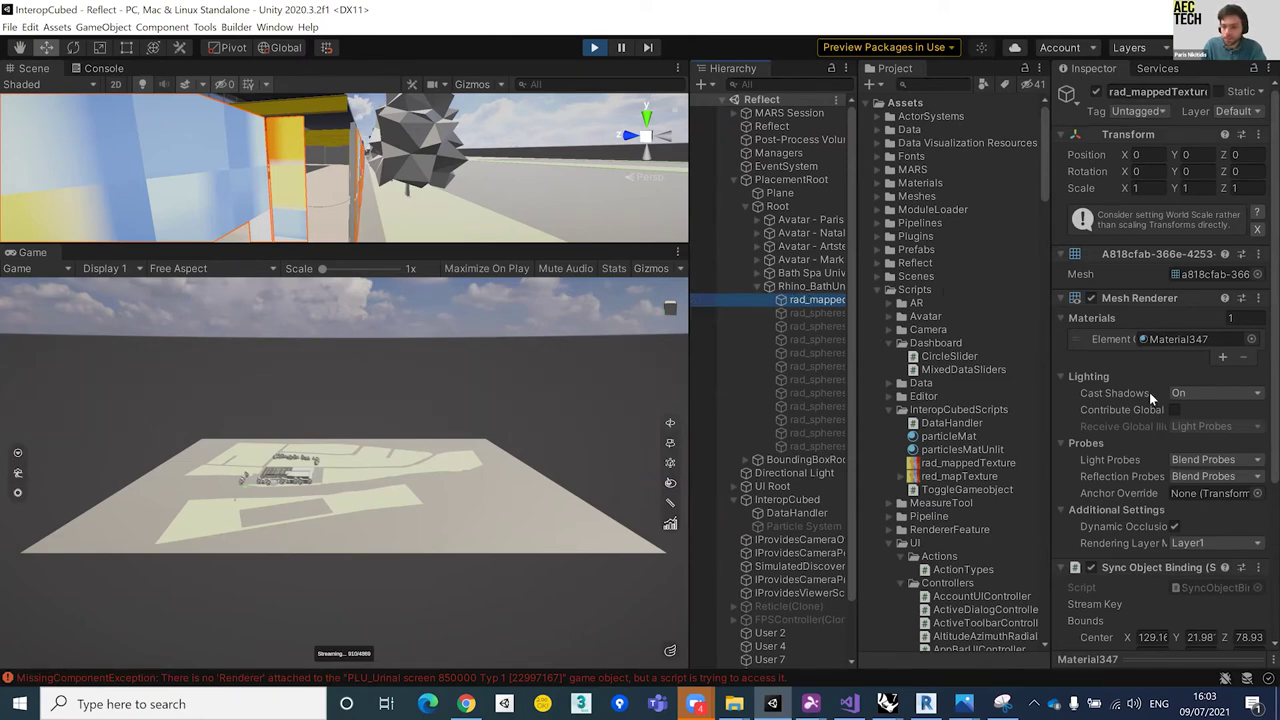
{"action": "scroll", "coordinate": [1149, 392], "scroll_direction": "down", "scroll_amount": 5}
{"action": "left_click", "coordinate": [1061, 595]}
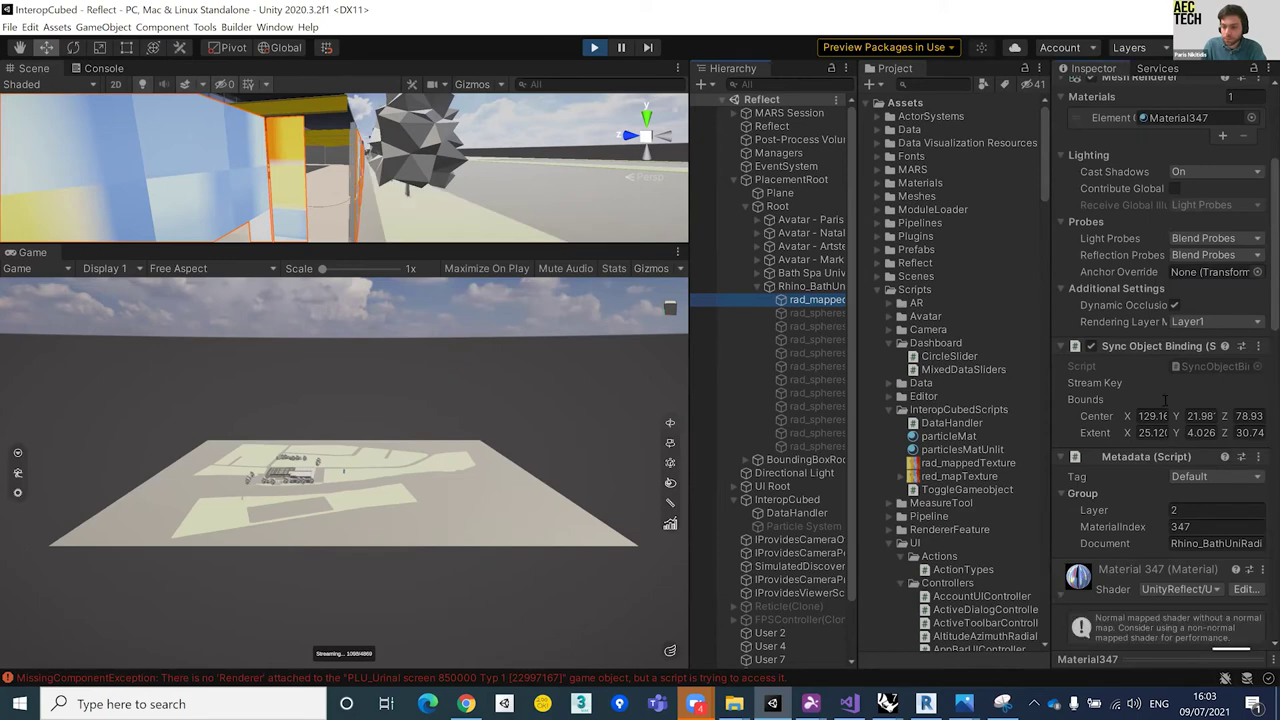
{"action": "scroll", "coordinate": [1157, 319], "scroll_direction": "down", "scroll_amount": 10}
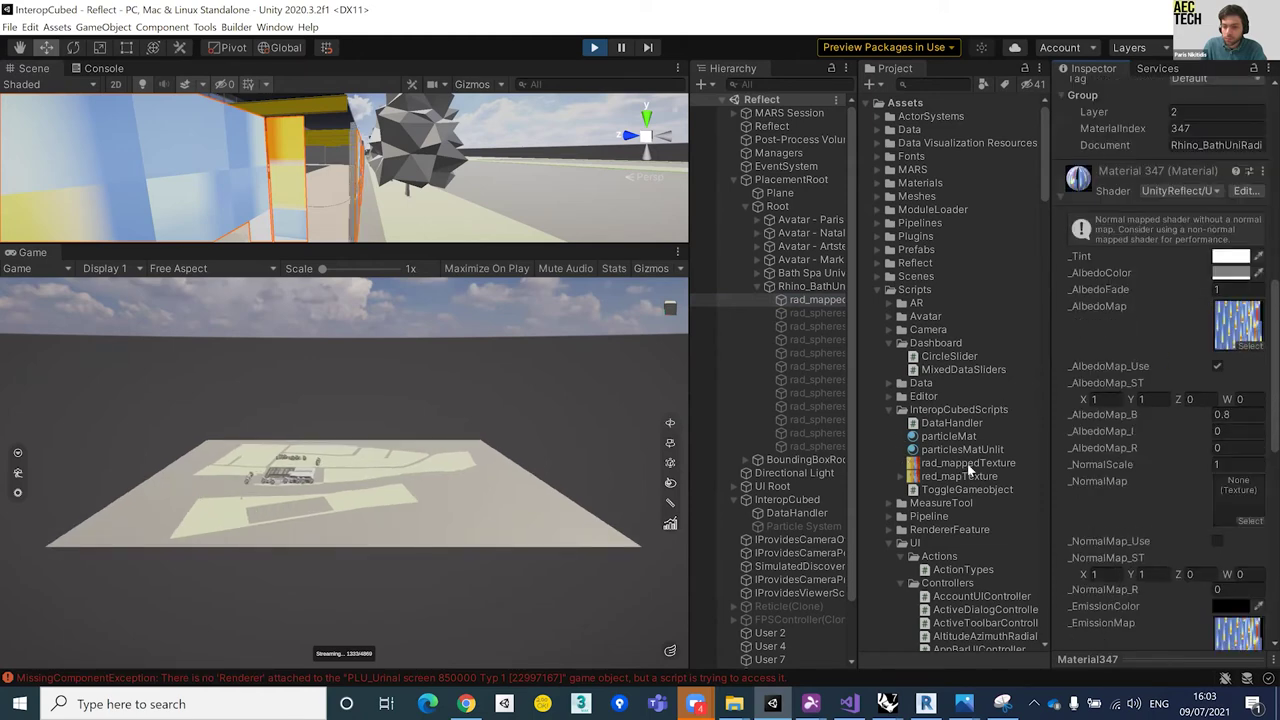
{"action": "left_click", "coordinate": [966, 465]}
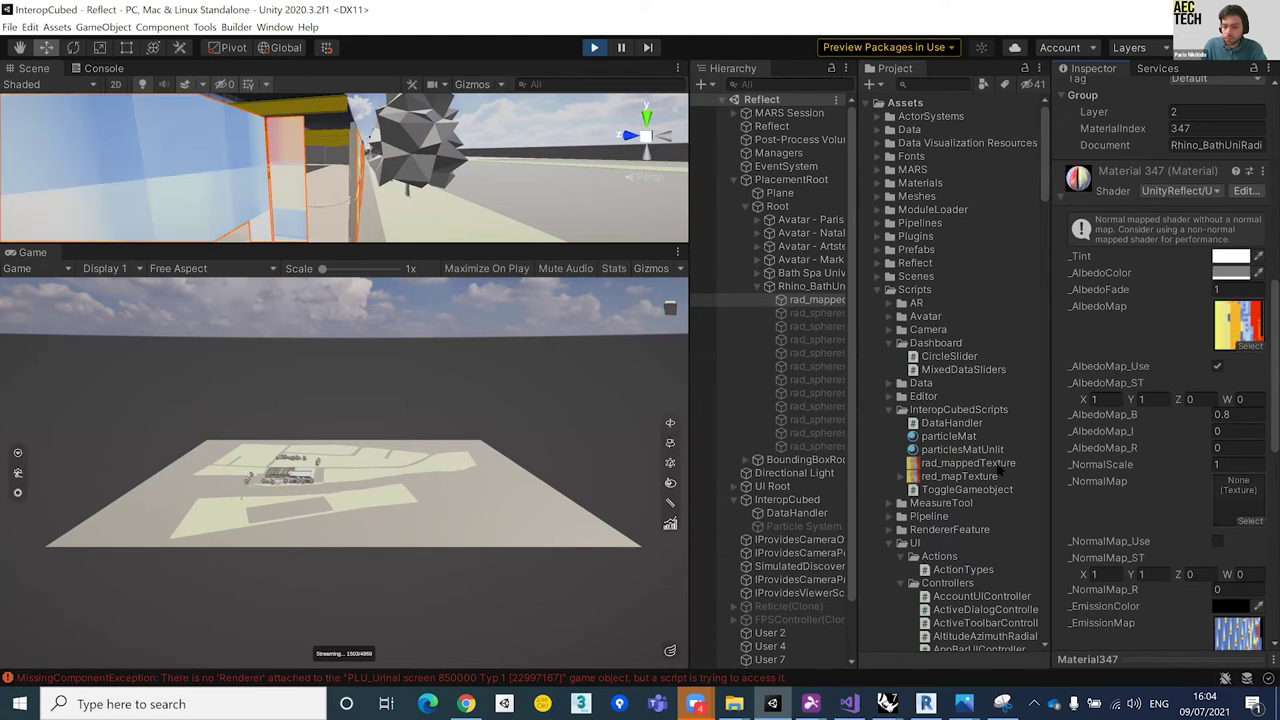
{"action": "left_click", "coordinate": [962, 476]}
{"action": "left_click_drag", "start_coordinate": [1238, 643], "coordinate": [1237, 644]}
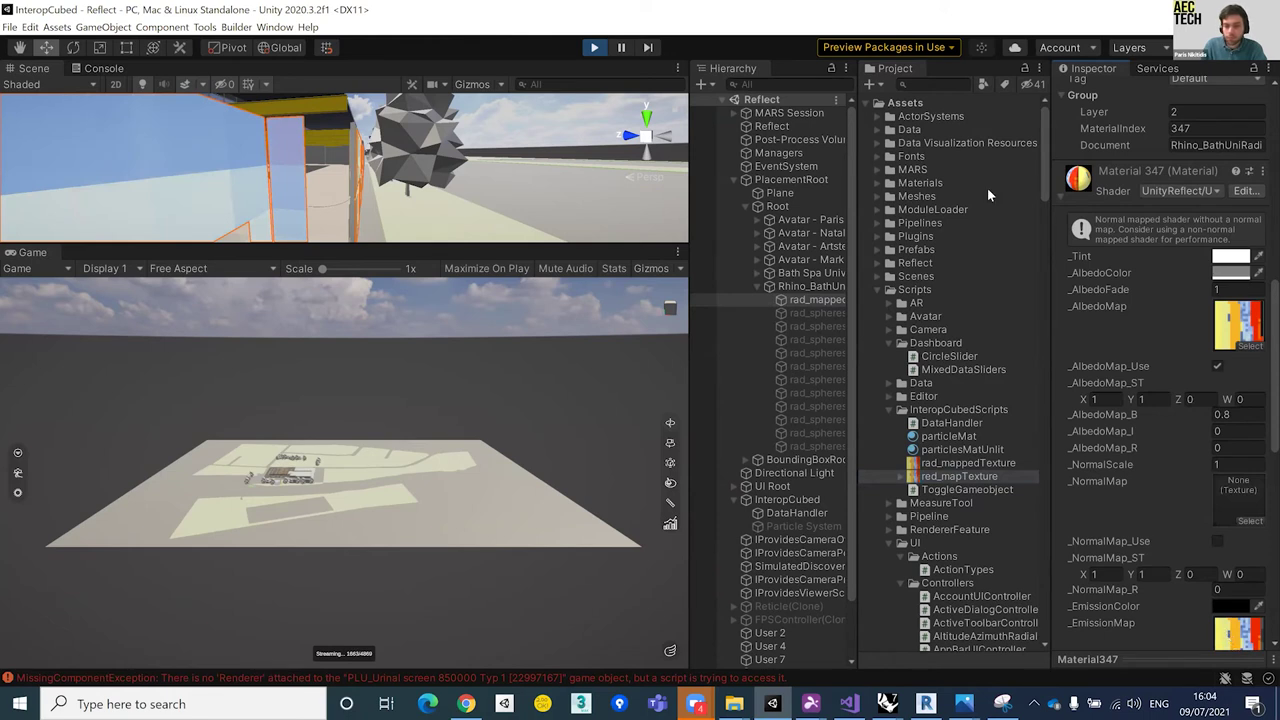
{"action": "left_click_drag", "start_coordinate": [457, 444], "coordinate": [328, 465]}
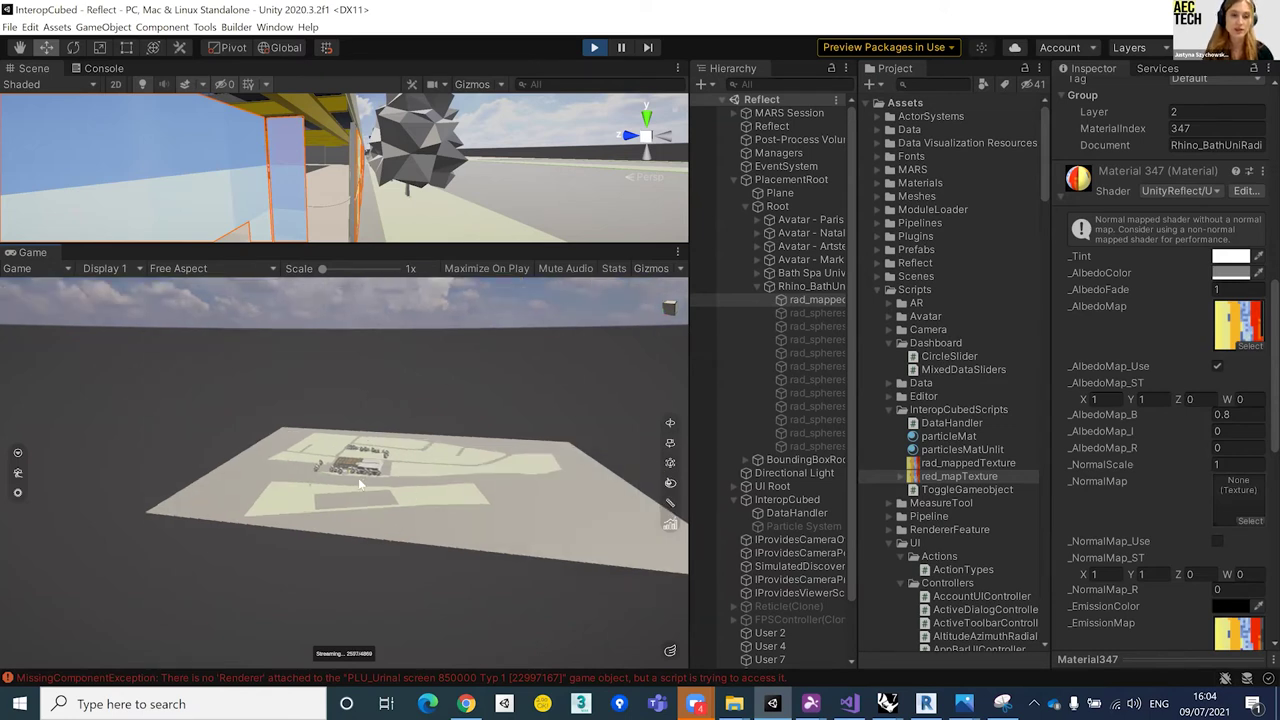
Step: Zoom in over the building's rooftop, then collapse Rhino_BathUni in the Hierarchy
{"action": "scroll", "coordinate": [358, 480], "scroll_direction": "up", "scroll_amount": 2}
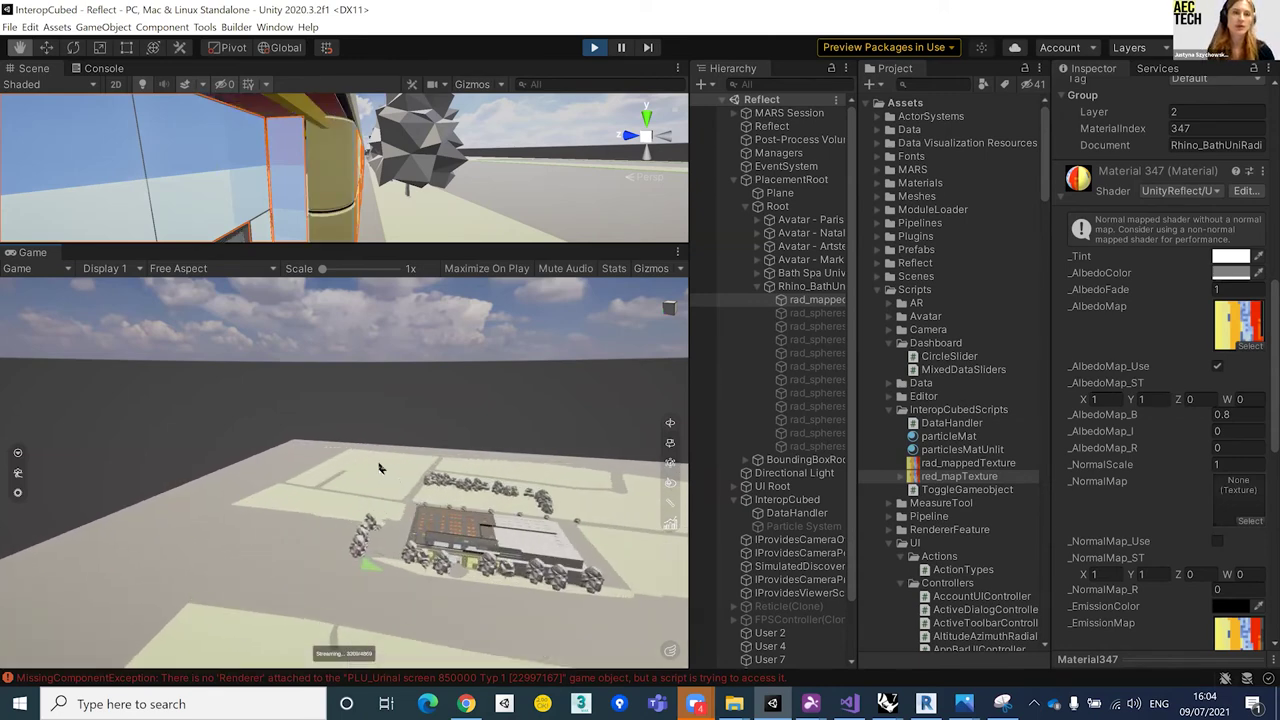
{"action": "left_click_drag", "start_coordinate": [393, 470], "coordinate": [389, 497]}
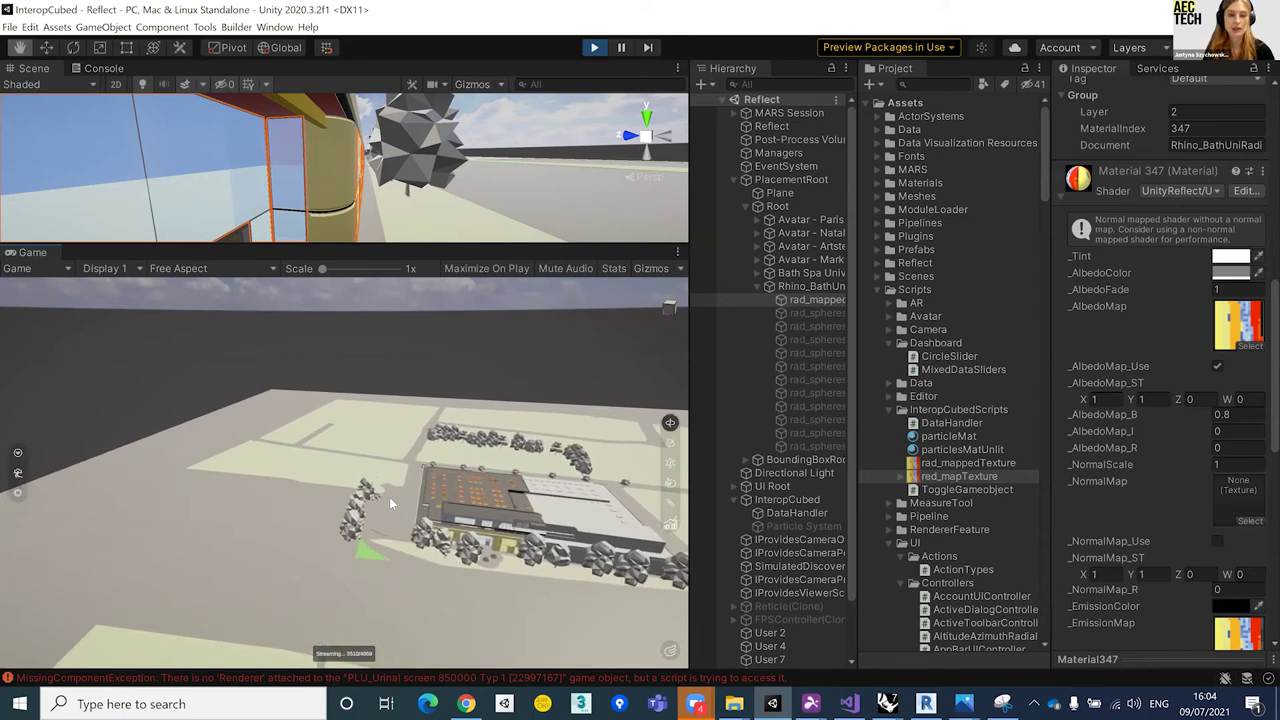
{"action": "left_click_drag", "start_coordinate": [391, 498], "coordinate": [449, 524]}
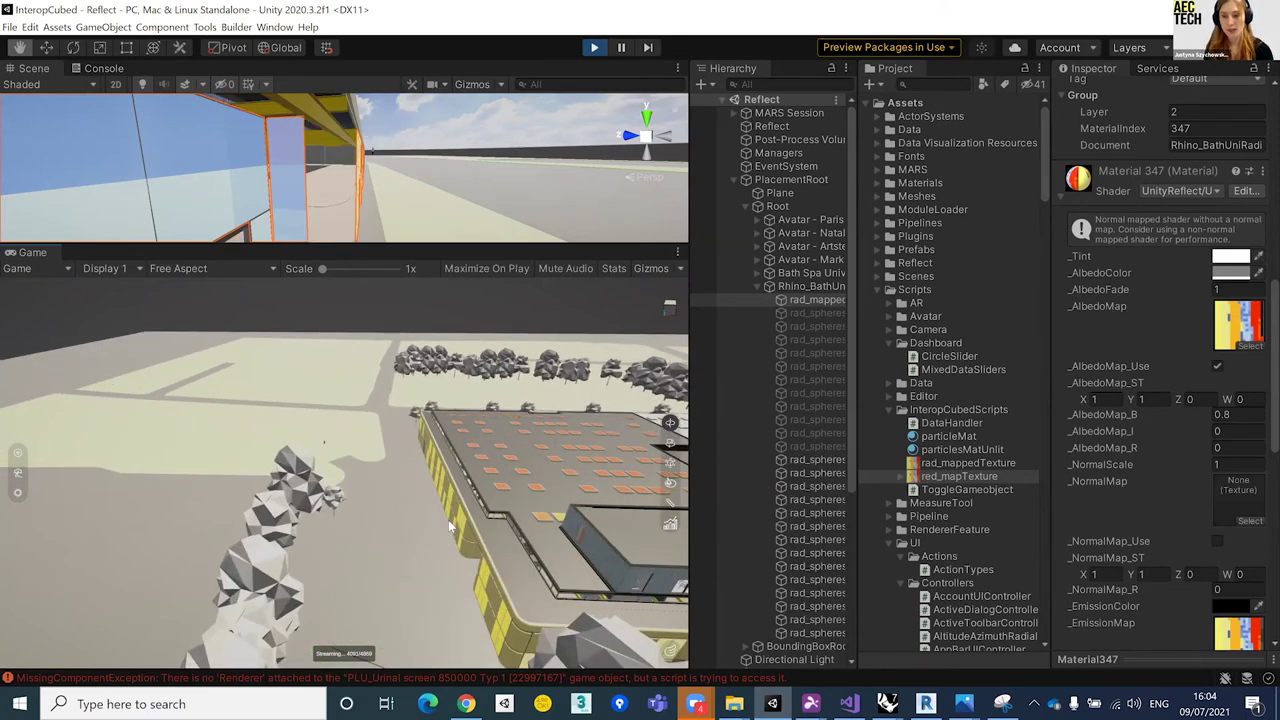
{"action": "left_click", "coordinate": [757, 287]}
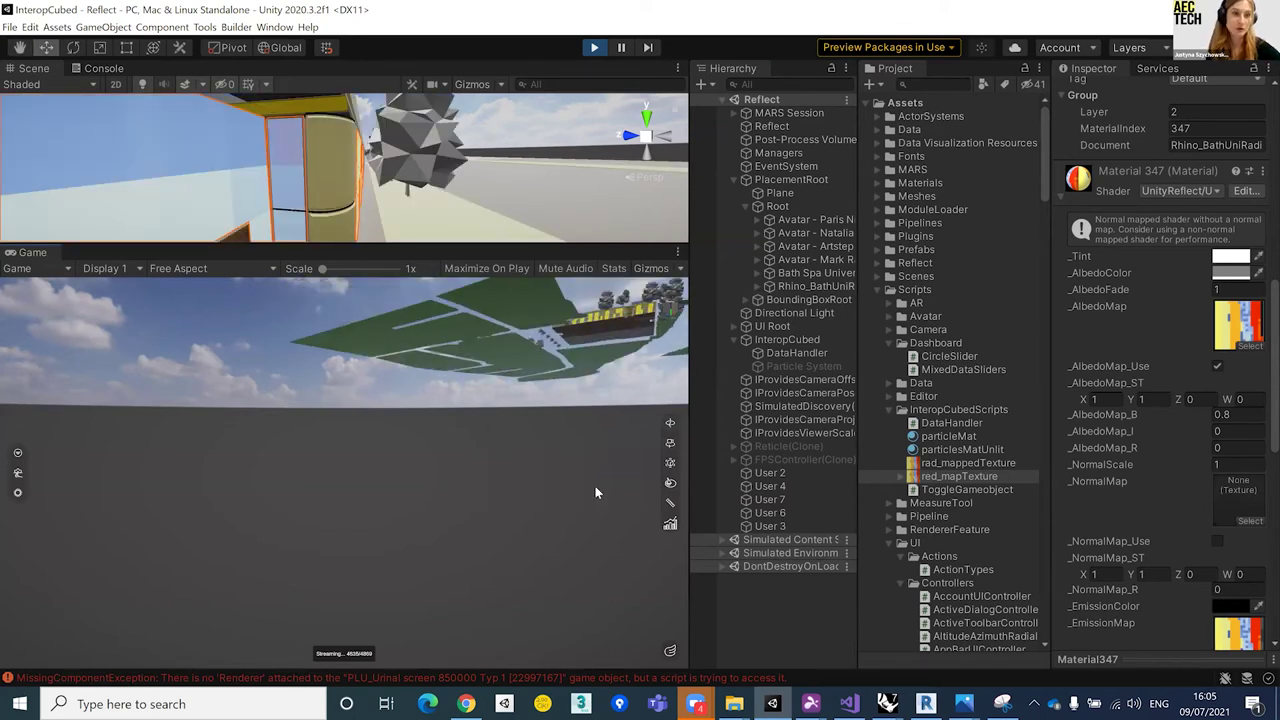
Step: Orbit the camera down from the sky to ground level facing the yellow panelled wall
{"action": "left_click_drag", "start_coordinate": [603, 477], "coordinate": [536, 440]}
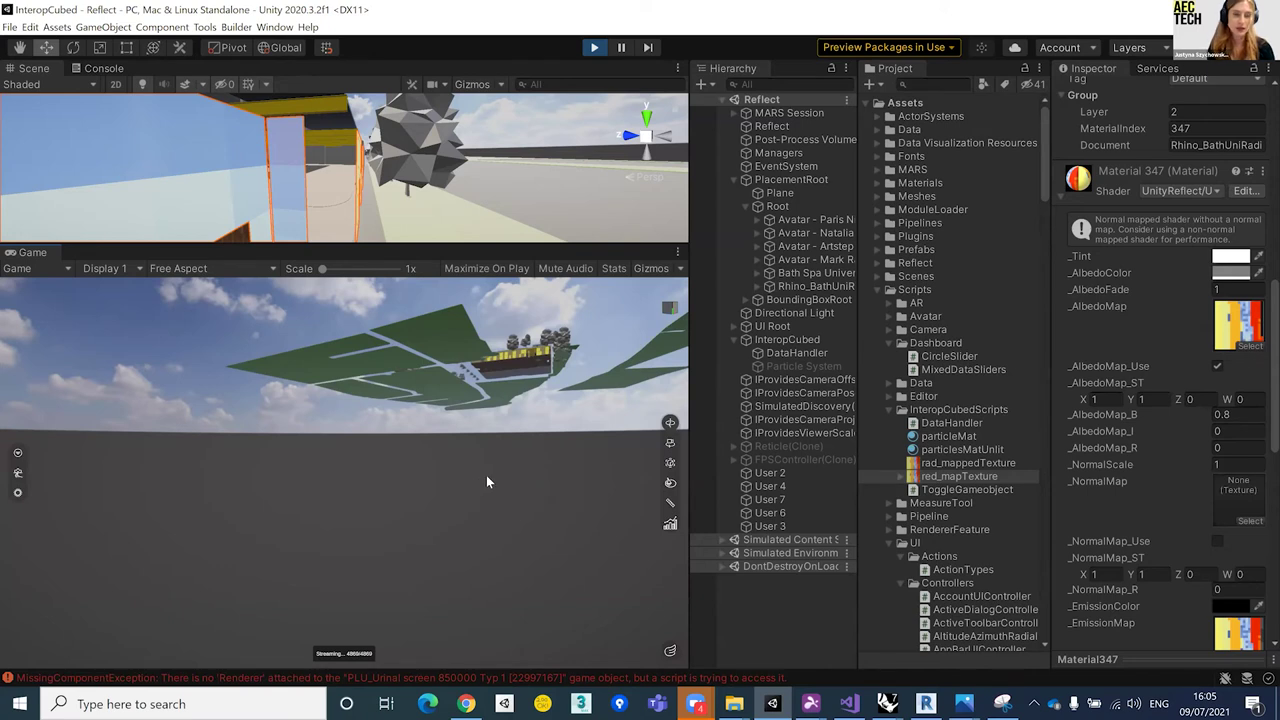
{"action": "left_click_drag", "start_coordinate": [566, 470], "coordinate": [517, 467]}
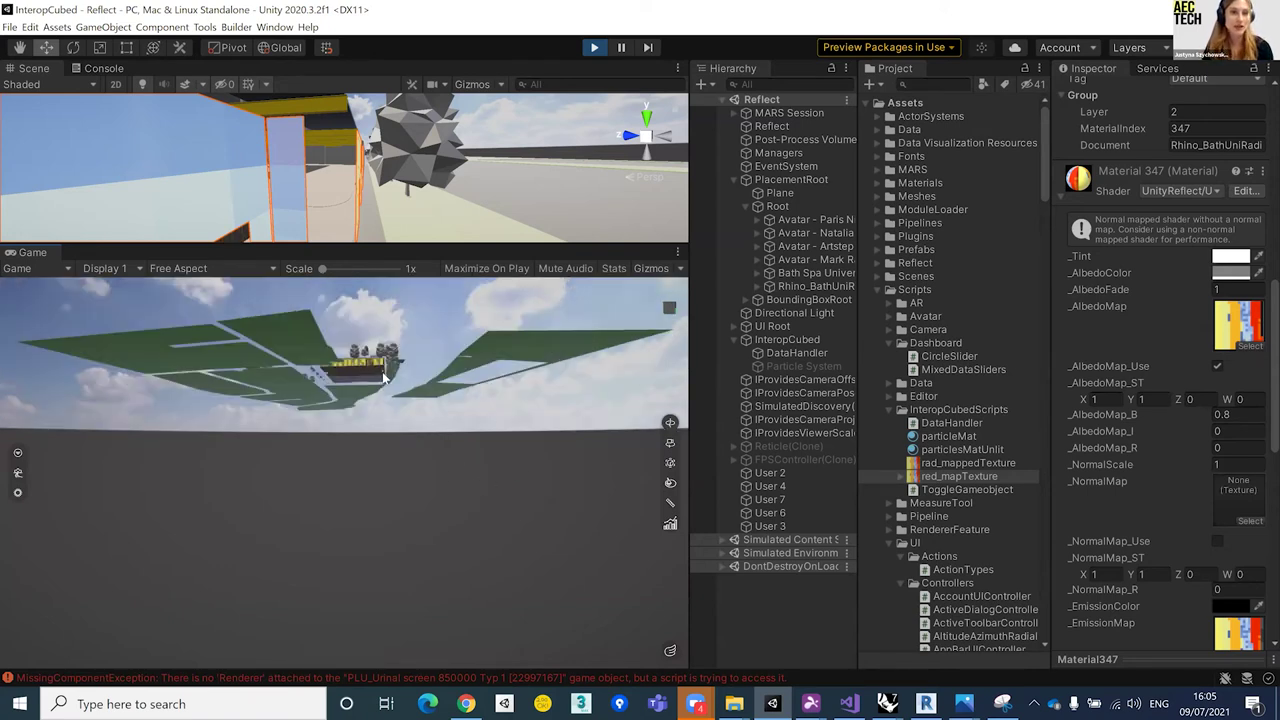
{"action": "left_click_drag", "start_coordinate": [370, 345], "coordinate": [366, 251]}
{"action": "left_click_drag", "start_coordinate": [399, 470], "coordinate": [391, 372]}
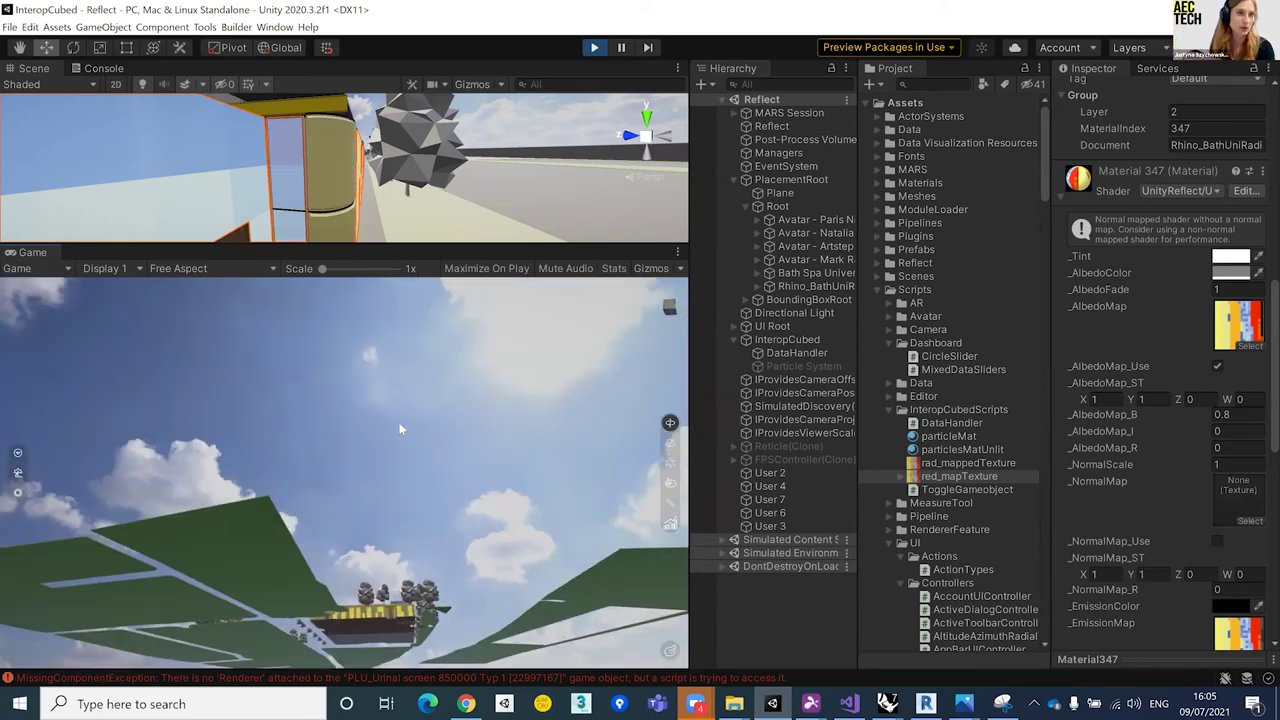
{"action": "left_click_drag", "start_coordinate": [368, 470], "coordinate": [400, 436]}
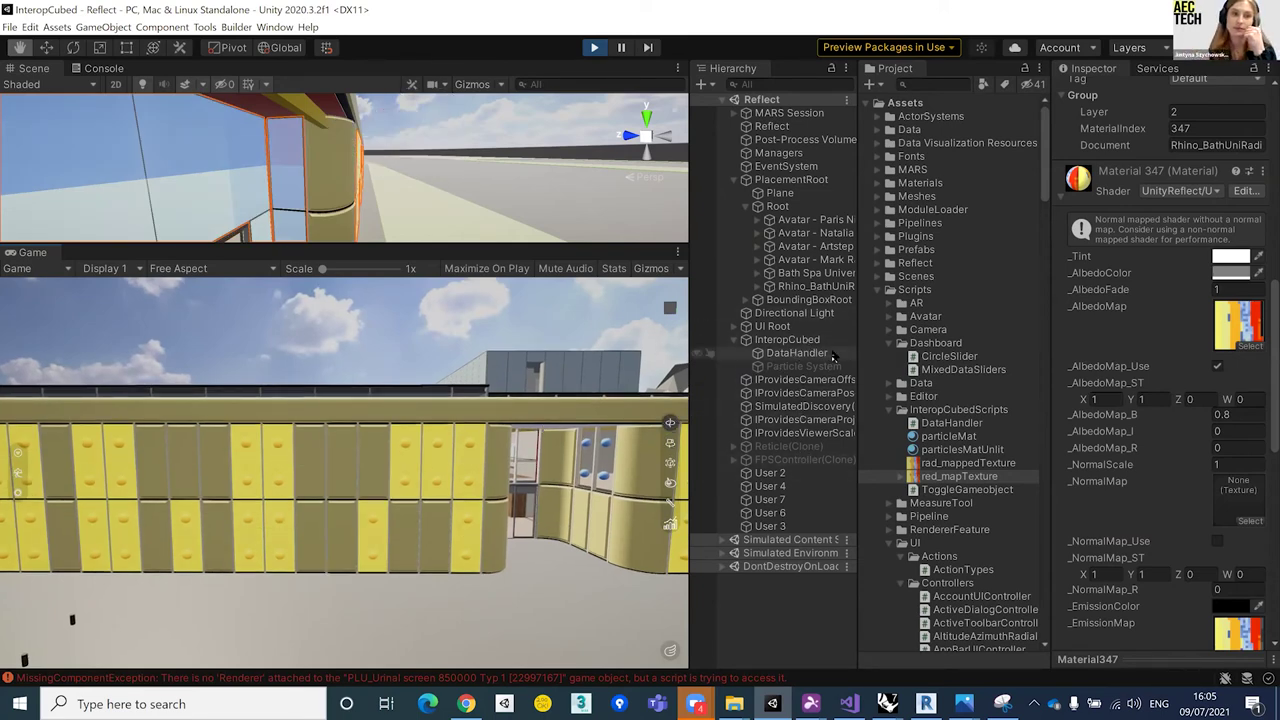
Step: Select DataHandler to show its analysis readouts and walk the camera toward the locker wall
{"action": "left_click", "coordinate": [795, 354]}
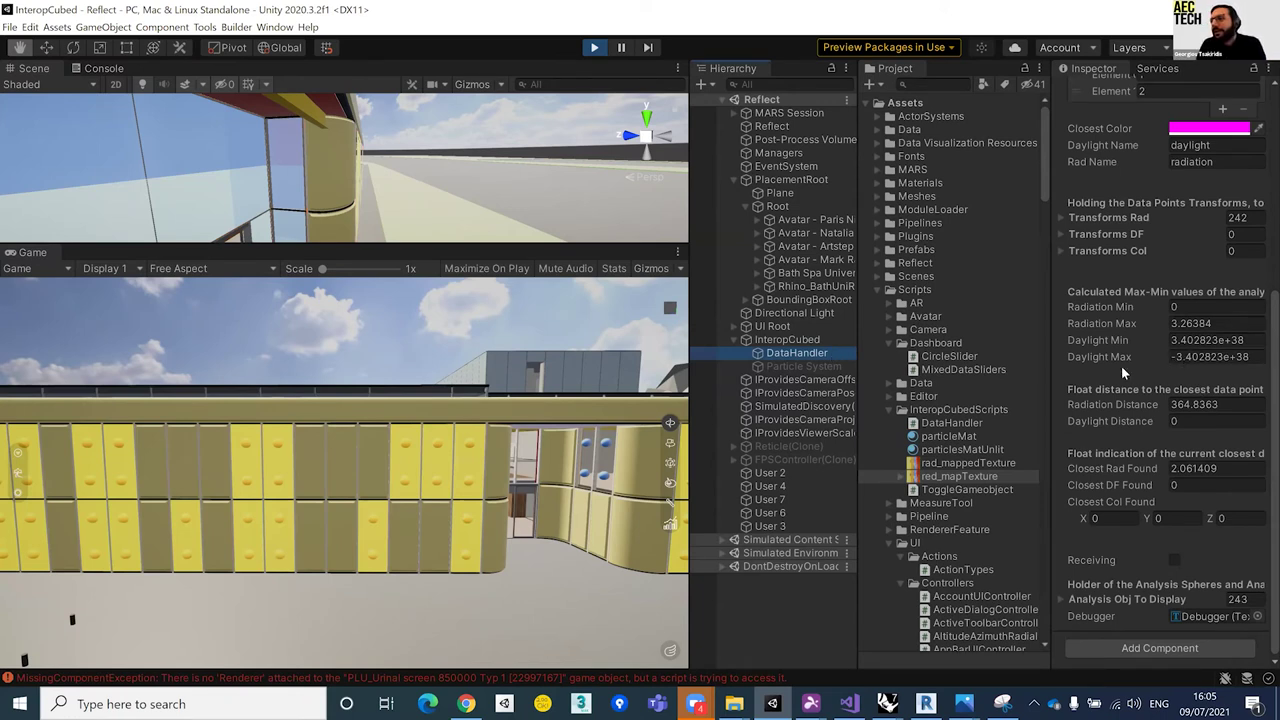
{"action": "key", "text": "w"}
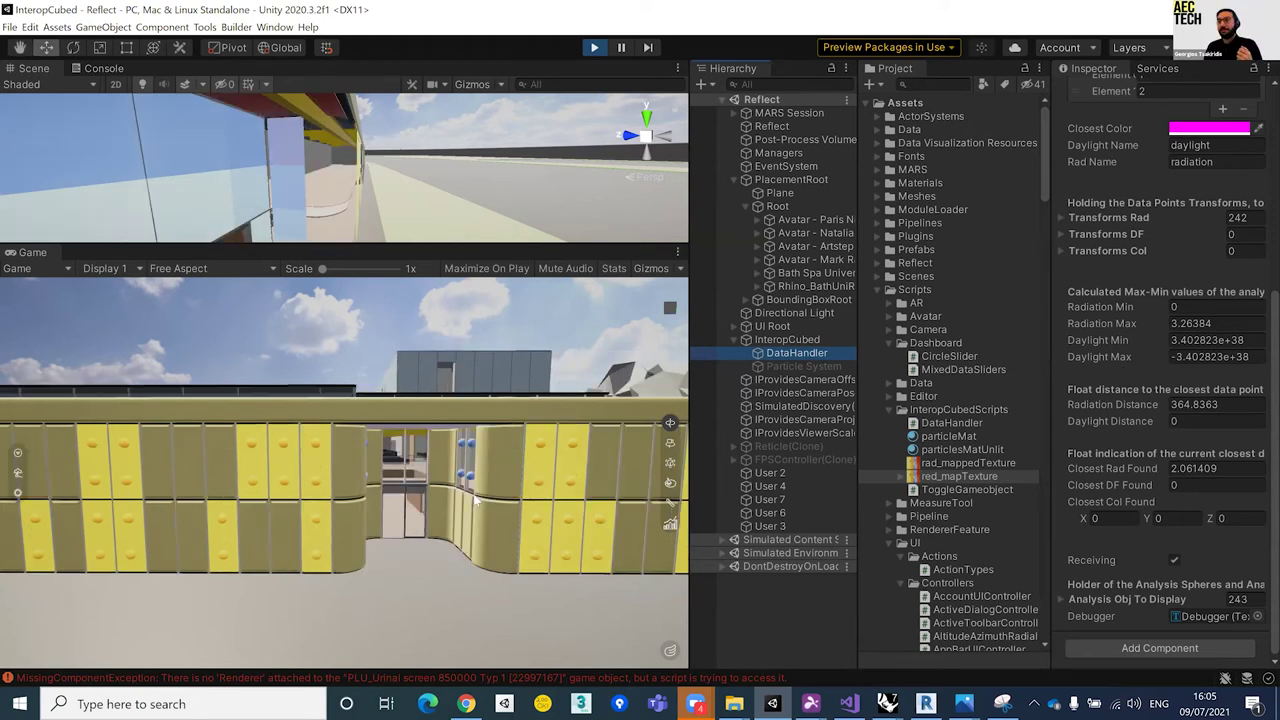
{"action": "left_click", "coordinate": [478, 502]}
{"action": "key", "text": "w"}
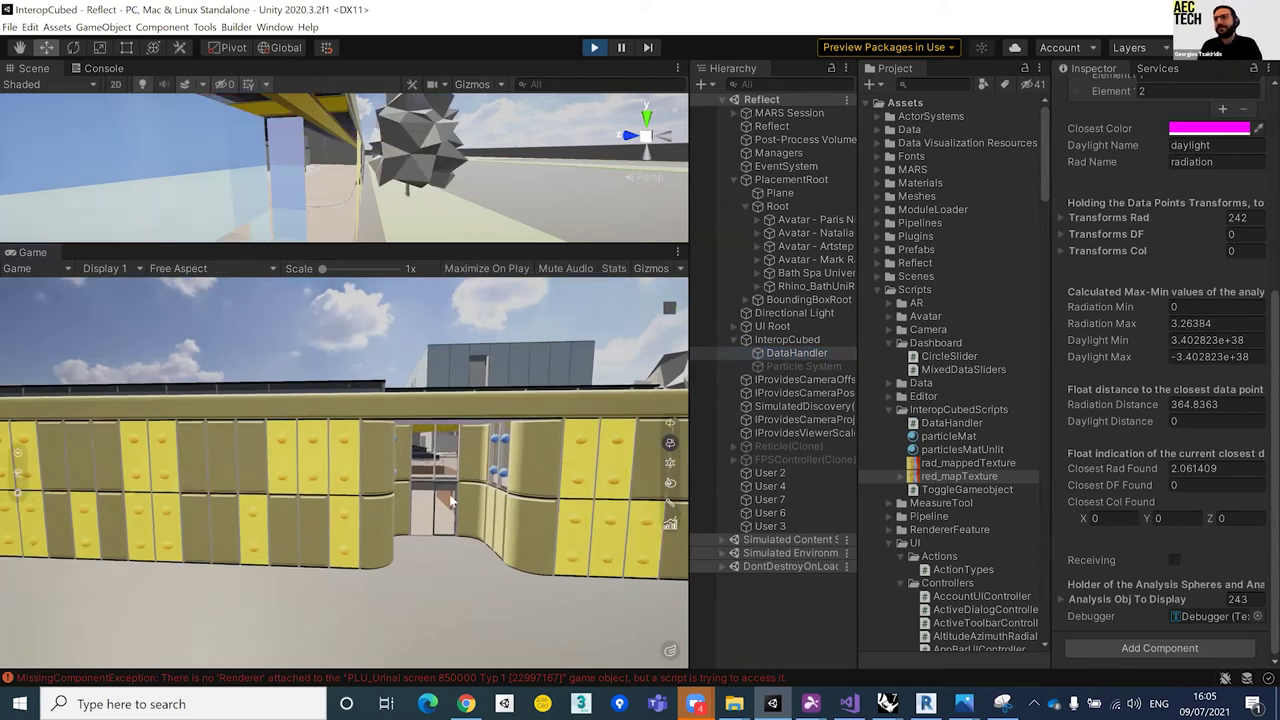
{"action": "key", "text": "w"}
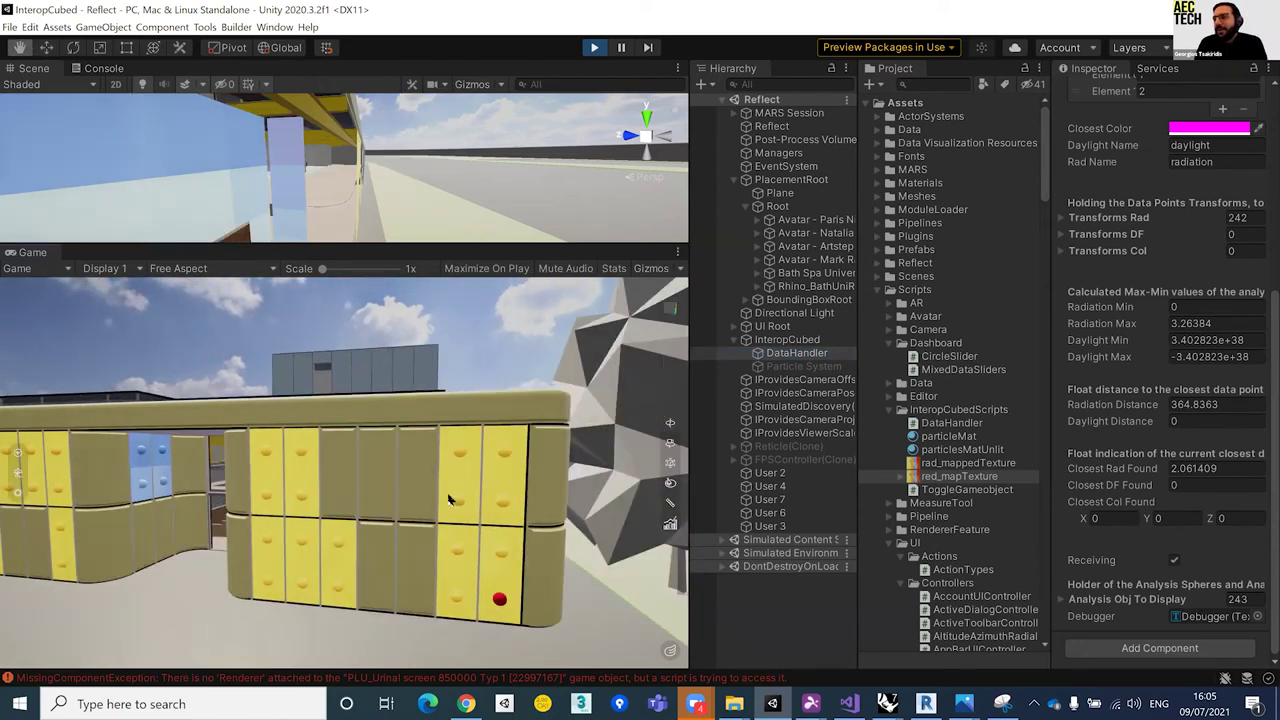
Step: Walk along the locker wall, through to the chairs and back, reaching closest radiation 2.061409
{"action": "key", "text": "d"}
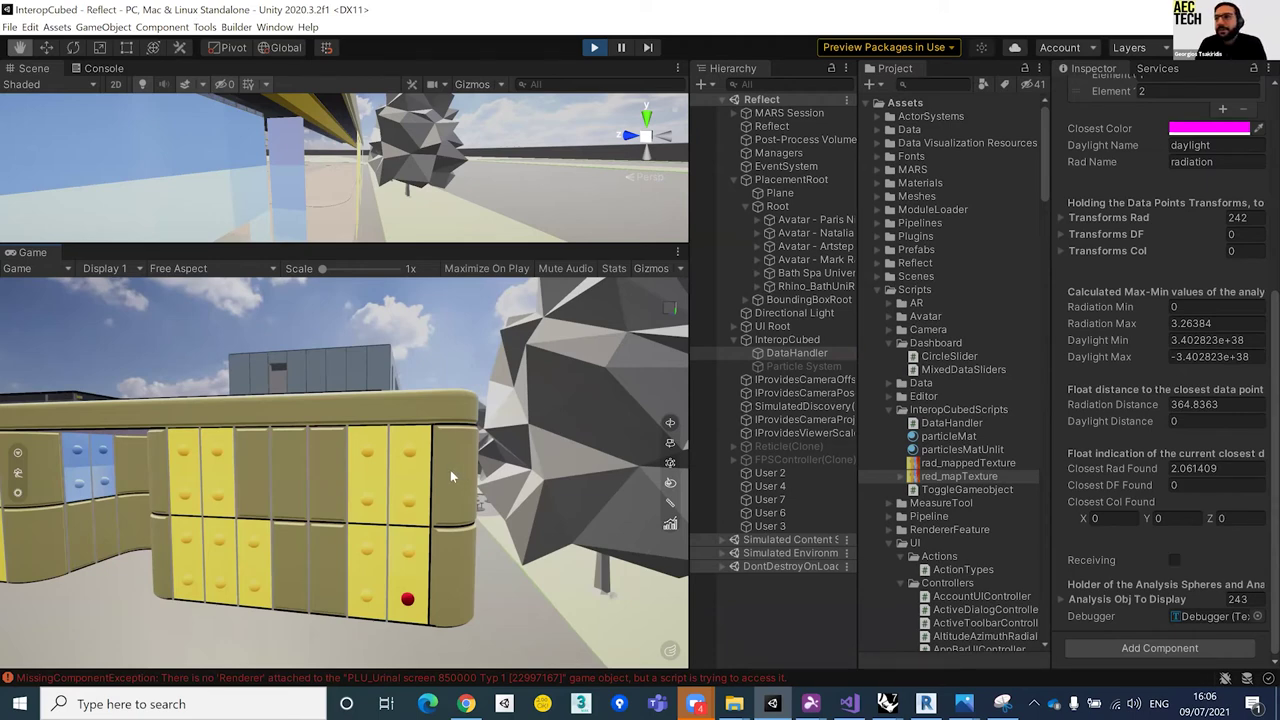
{"action": "key", "text": "a"}
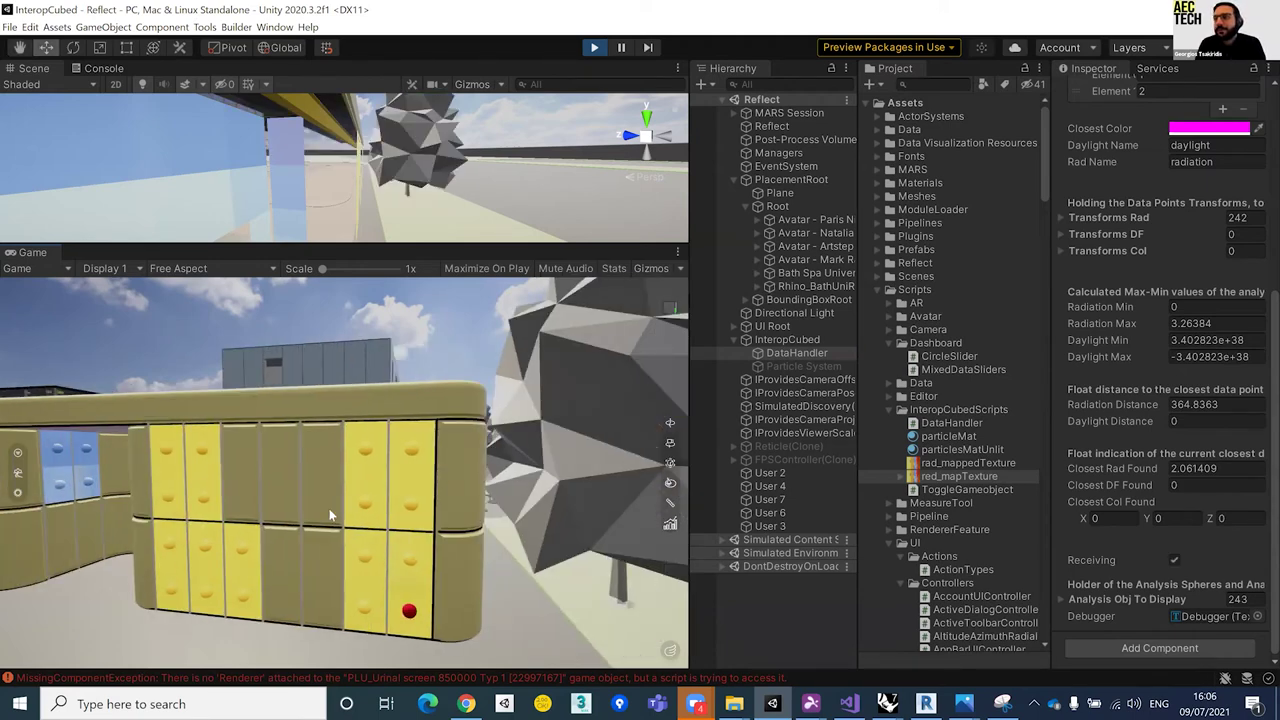
{"action": "key", "text": "w"}
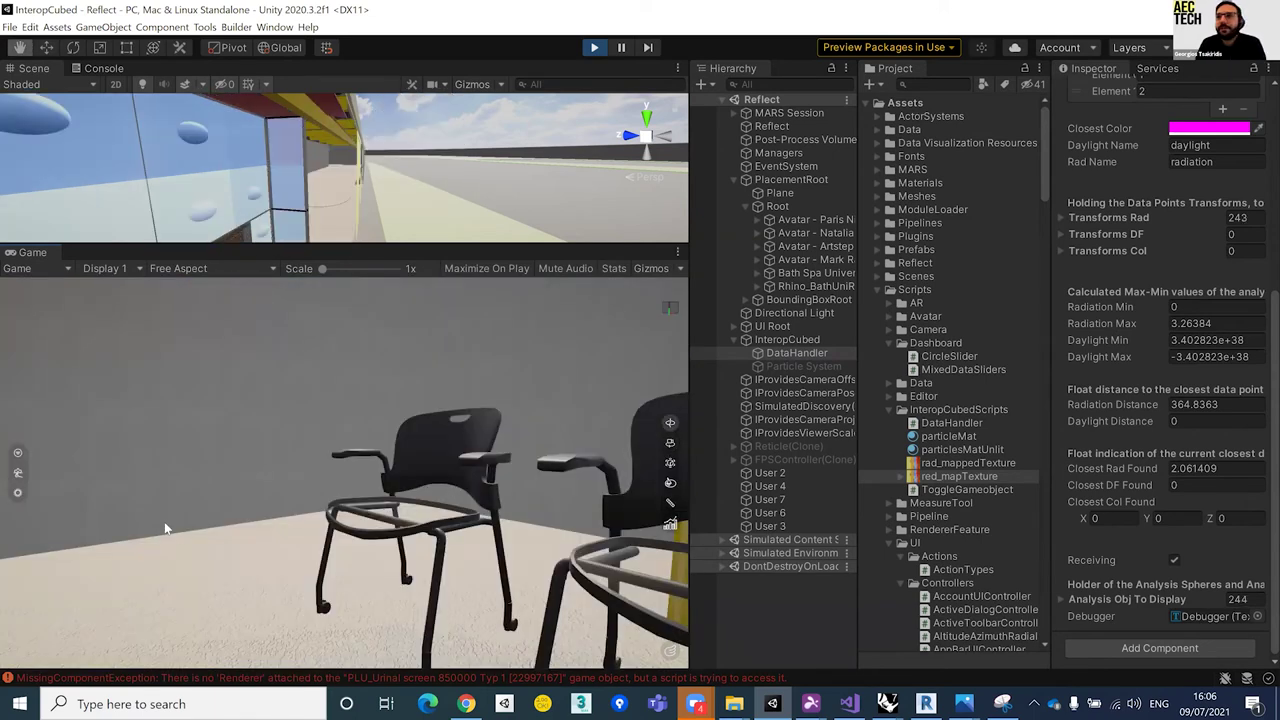
{"action": "key", "text": "s"}
{"action": "key", "text": "s"}
{"action": "key", "text": "d"}
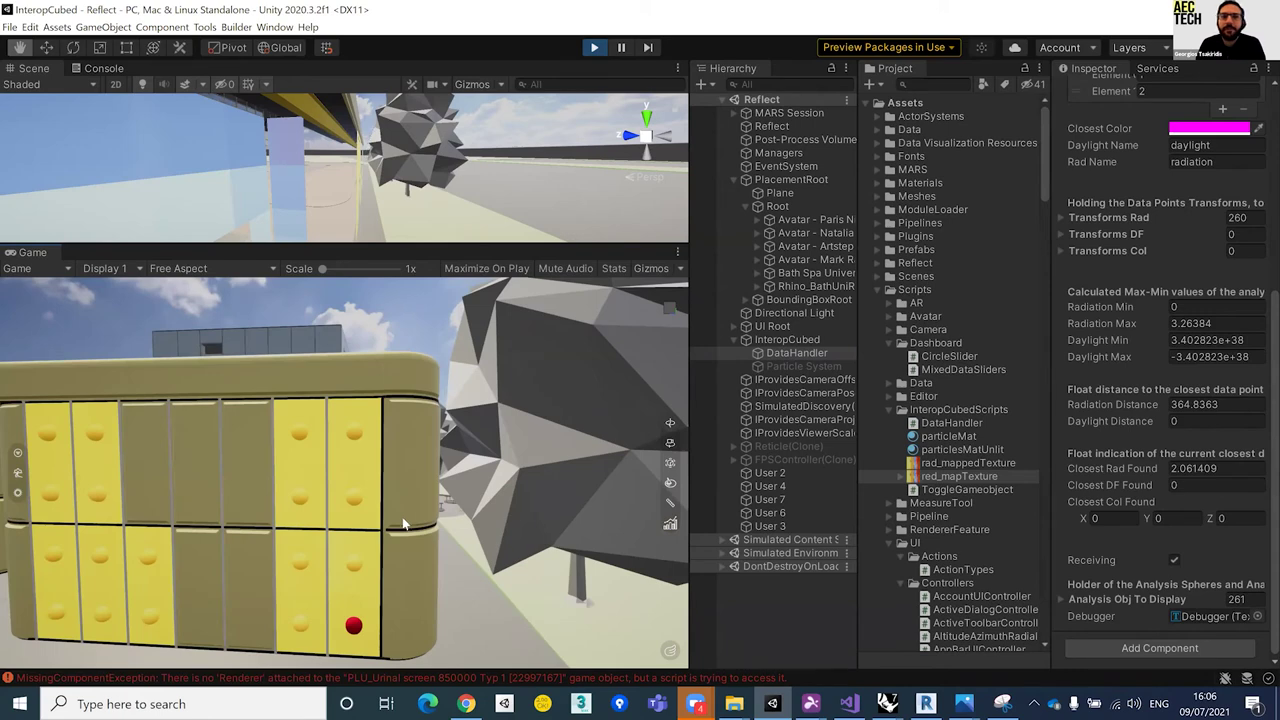
{"action": "key", "text": "a"}
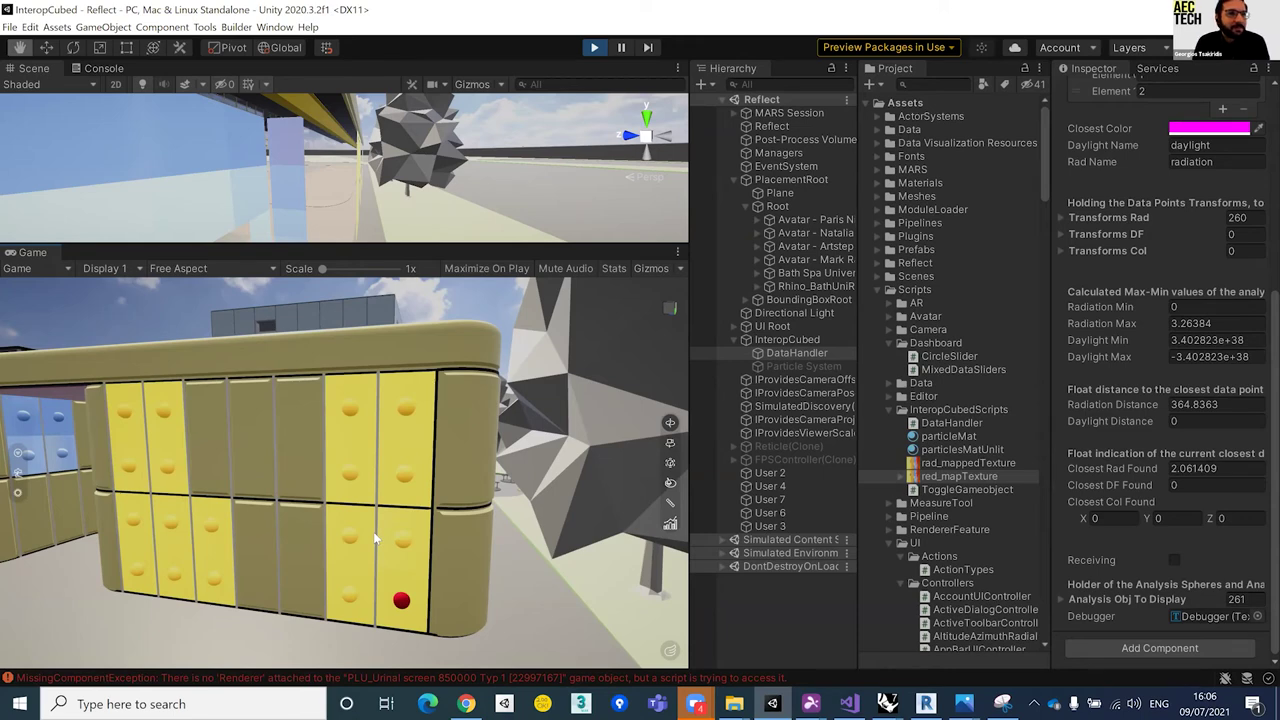
{"action": "key", "text": "alt+a"}
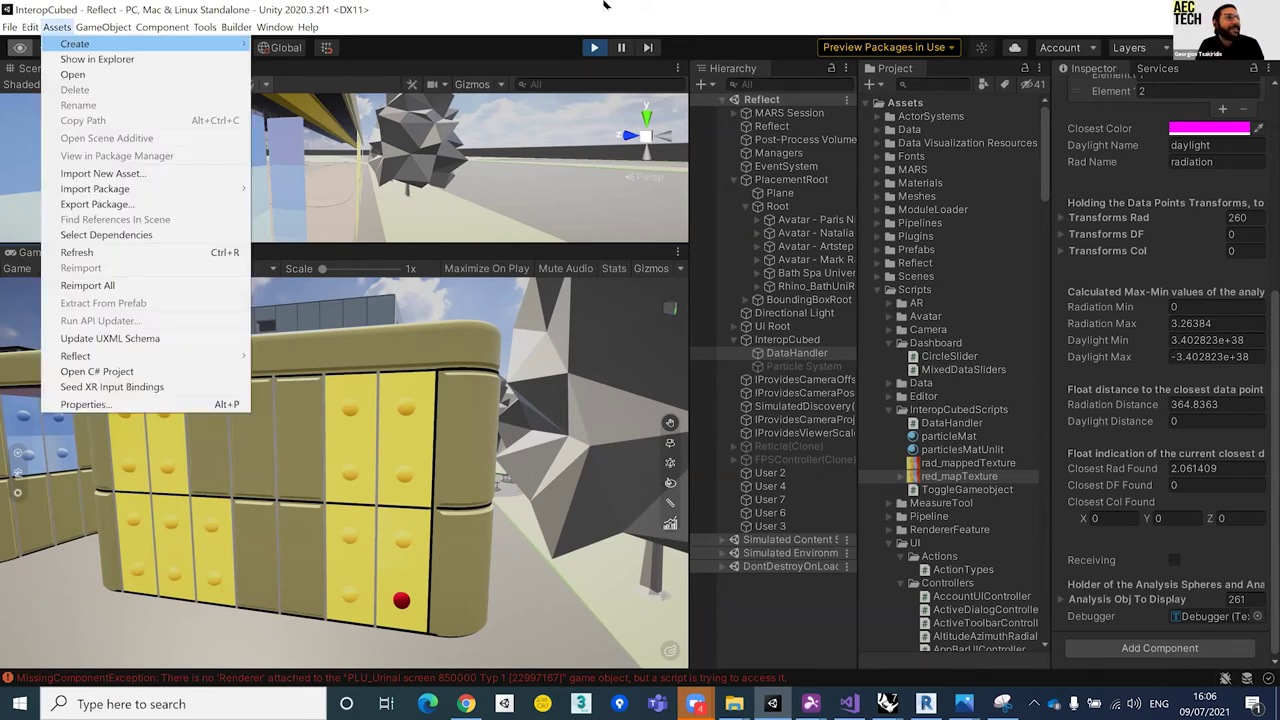
Step: Dismiss the Assets menu and walk toward the grey polyhedron, reaching radiation distance 10.99036
{"action": "key", "text": "Escape"}
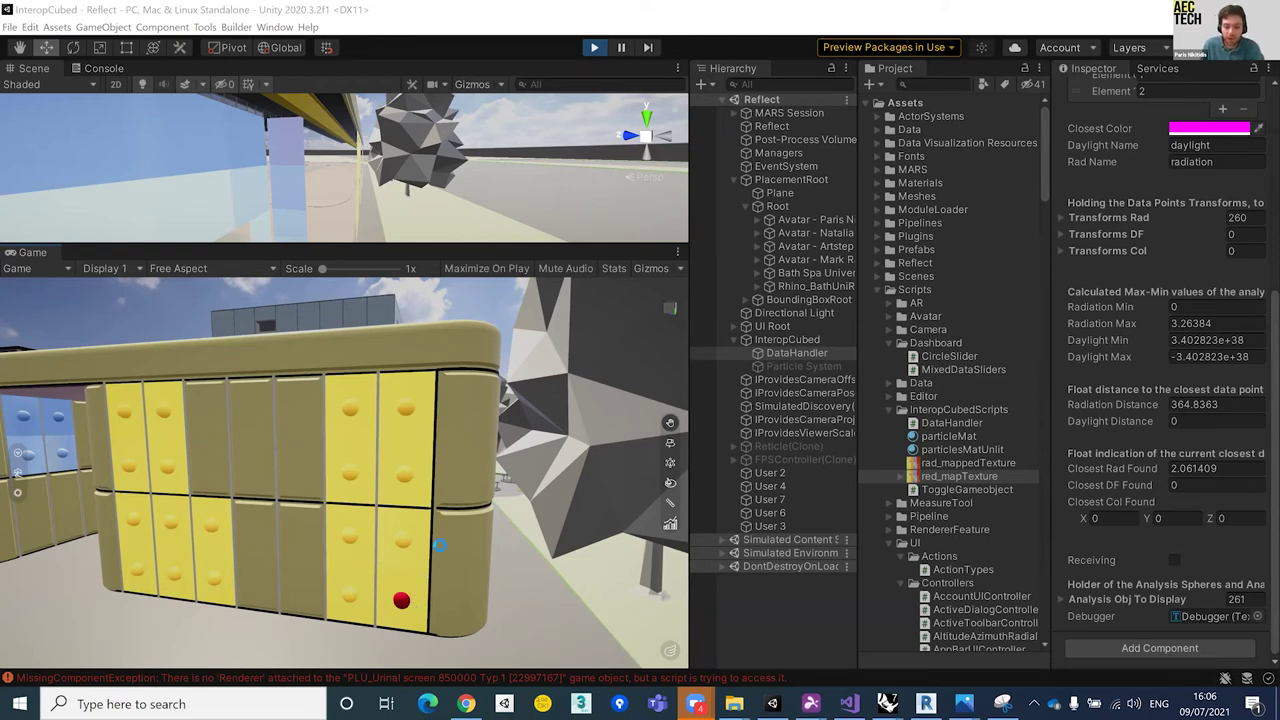
{"action": "key", "text": "a"}
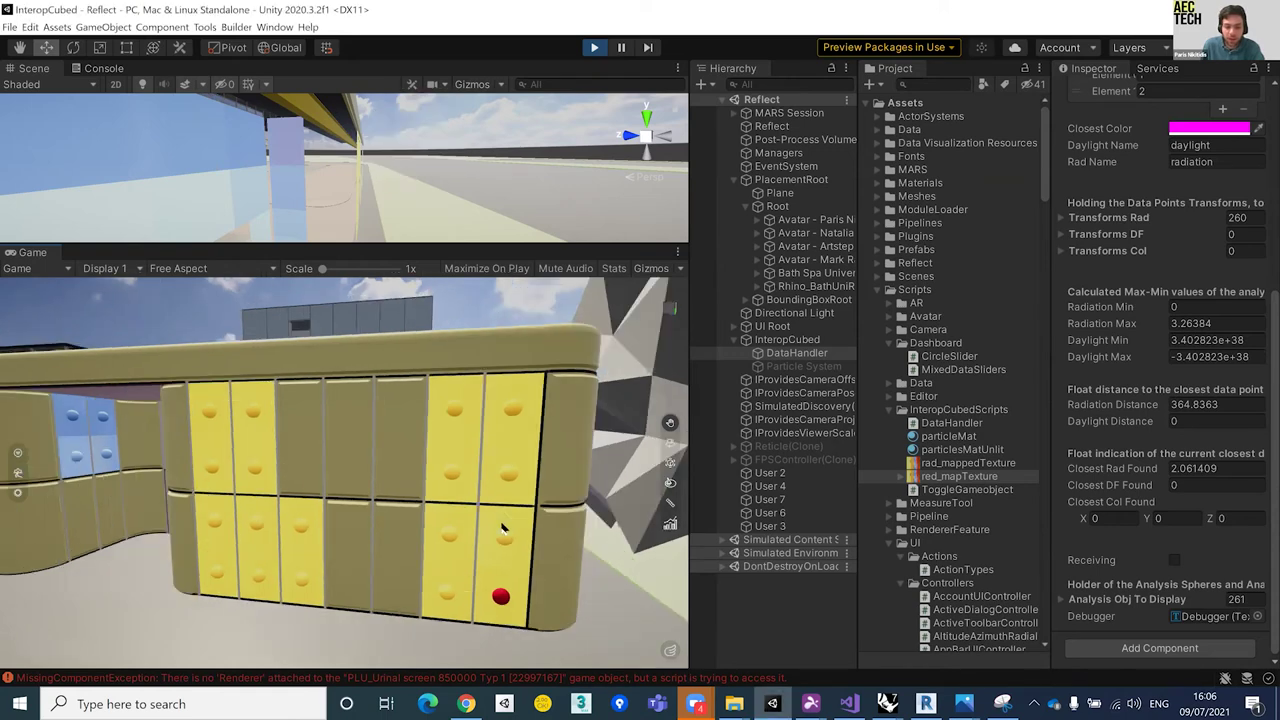
{"action": "key", "text": "d"}
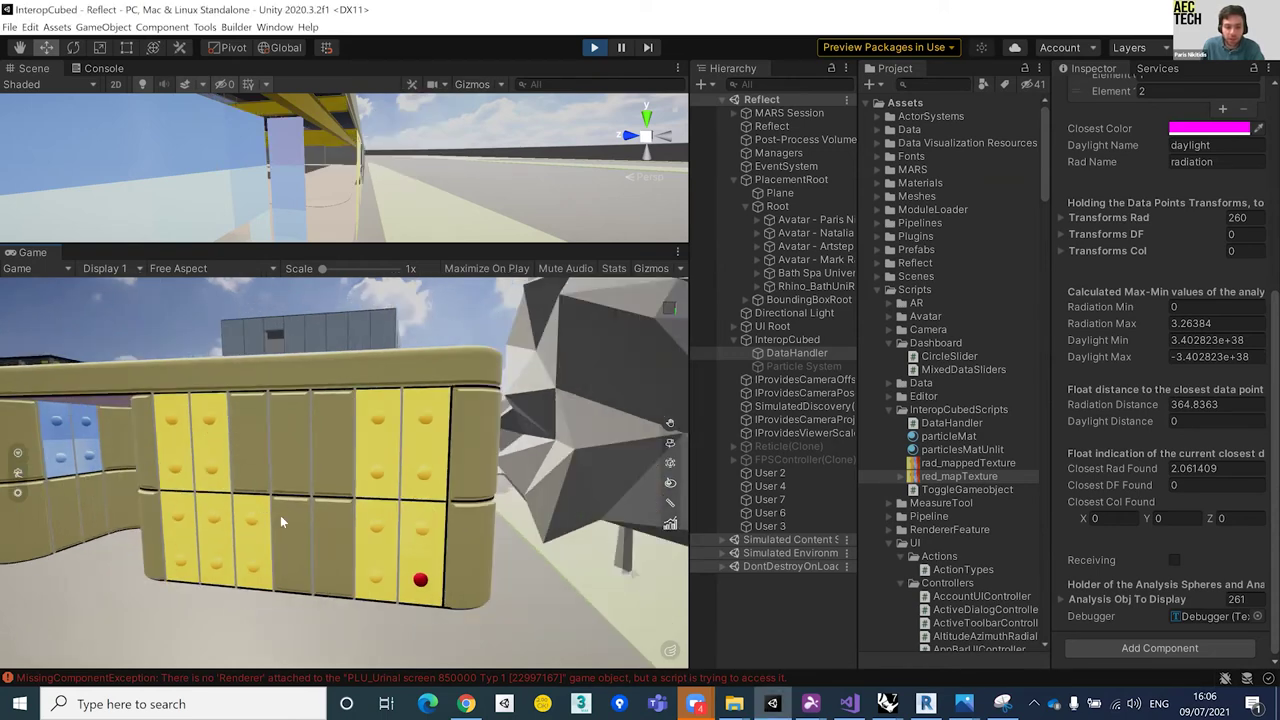
{"action": "key", "text": "d"}
{"action": "key", "text": "w"}
{"action": "key", "text": "w"}
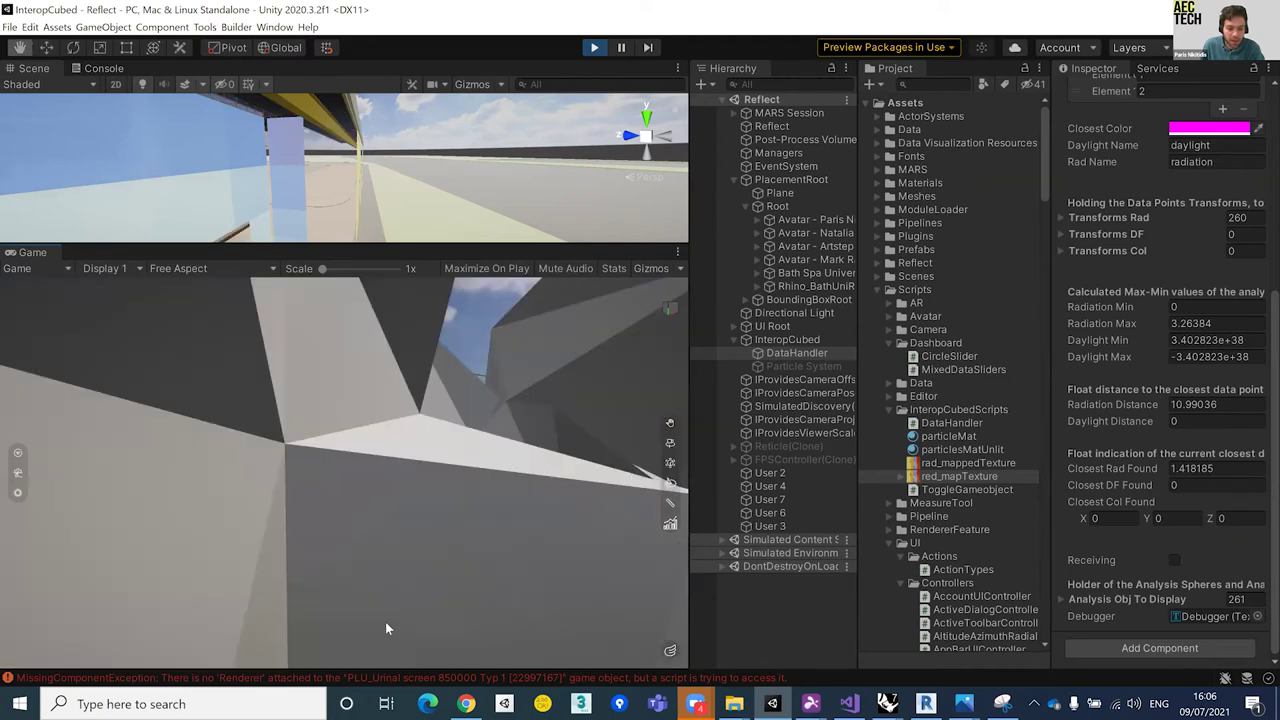
Step: Back away from the rock, look up toward the sky, and toggle between Move and Hand tools
{"action": "key", "text": "a"}
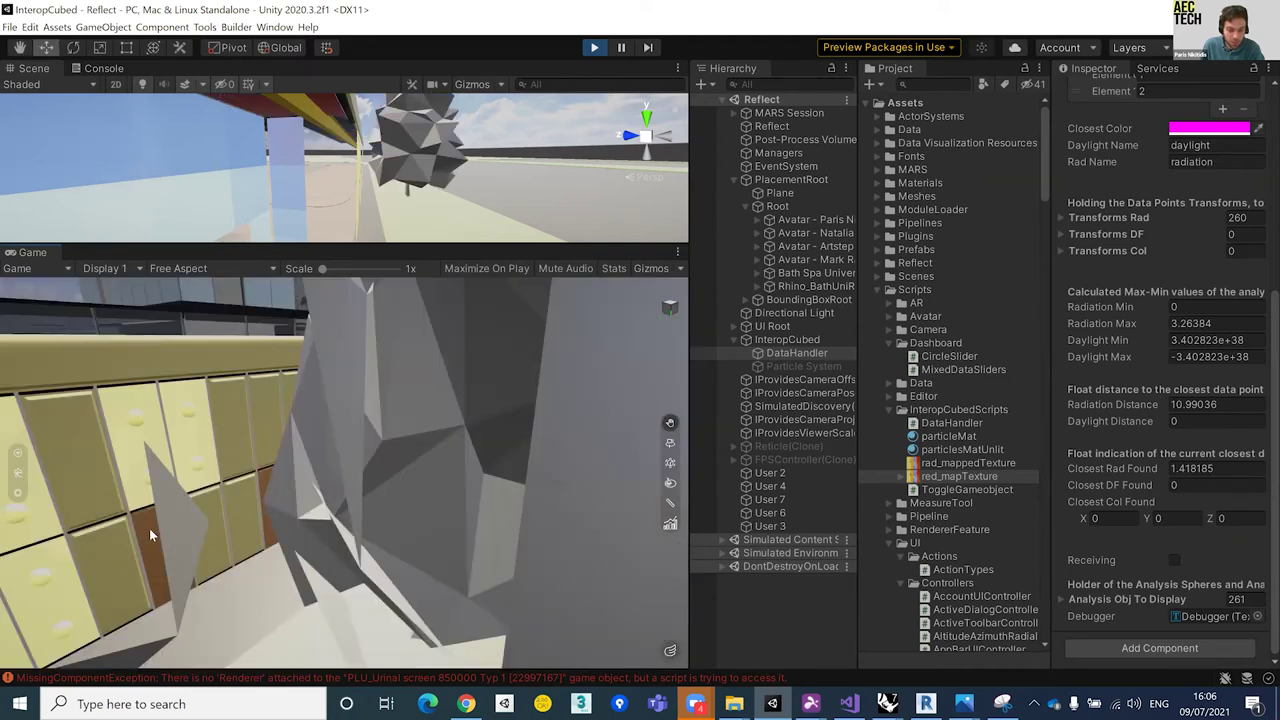
{"action": "key", "text": "s"}
{"action": "left_click_drag", "start_coordinate": [149, 528], "coordinate": [272, 476]}
{"action": "key", "text": "s"}
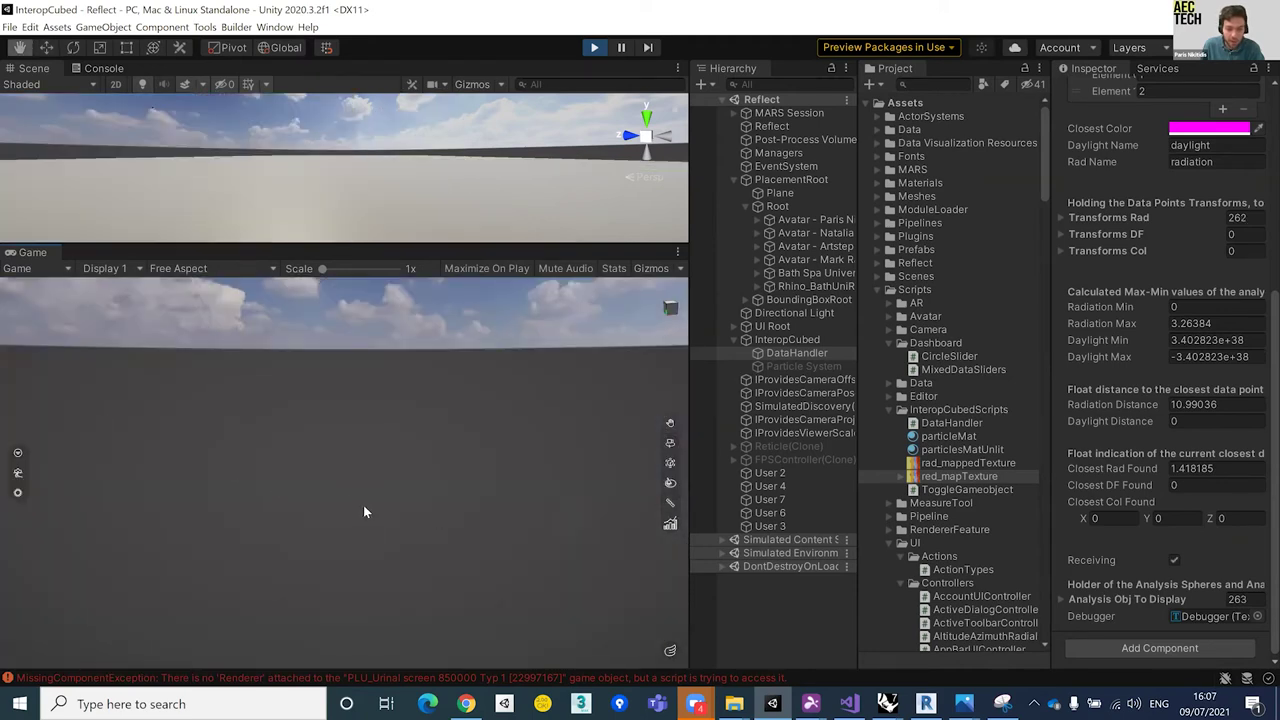
{"action": "left_click_drag", "start_coordinate": [520, 471], "coordinate": [480, 482]}
{"action": "key", "text": "w"}
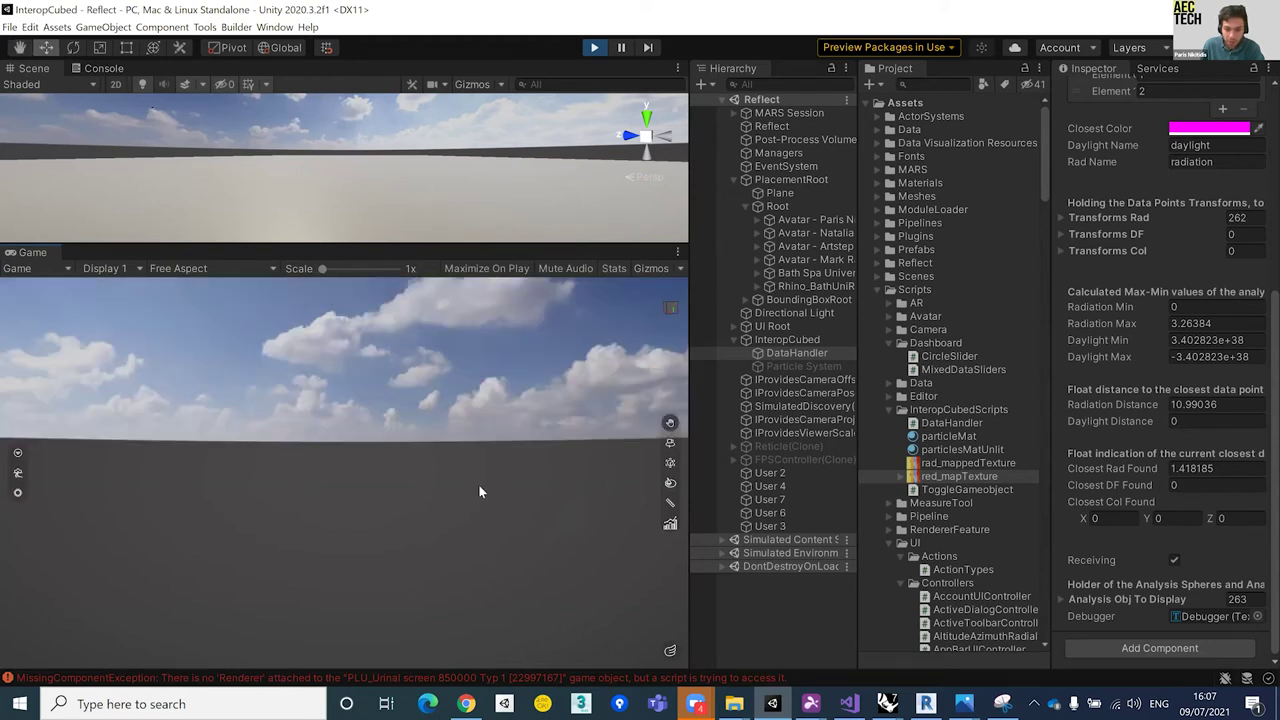
{"action": "key", "text": "q"}
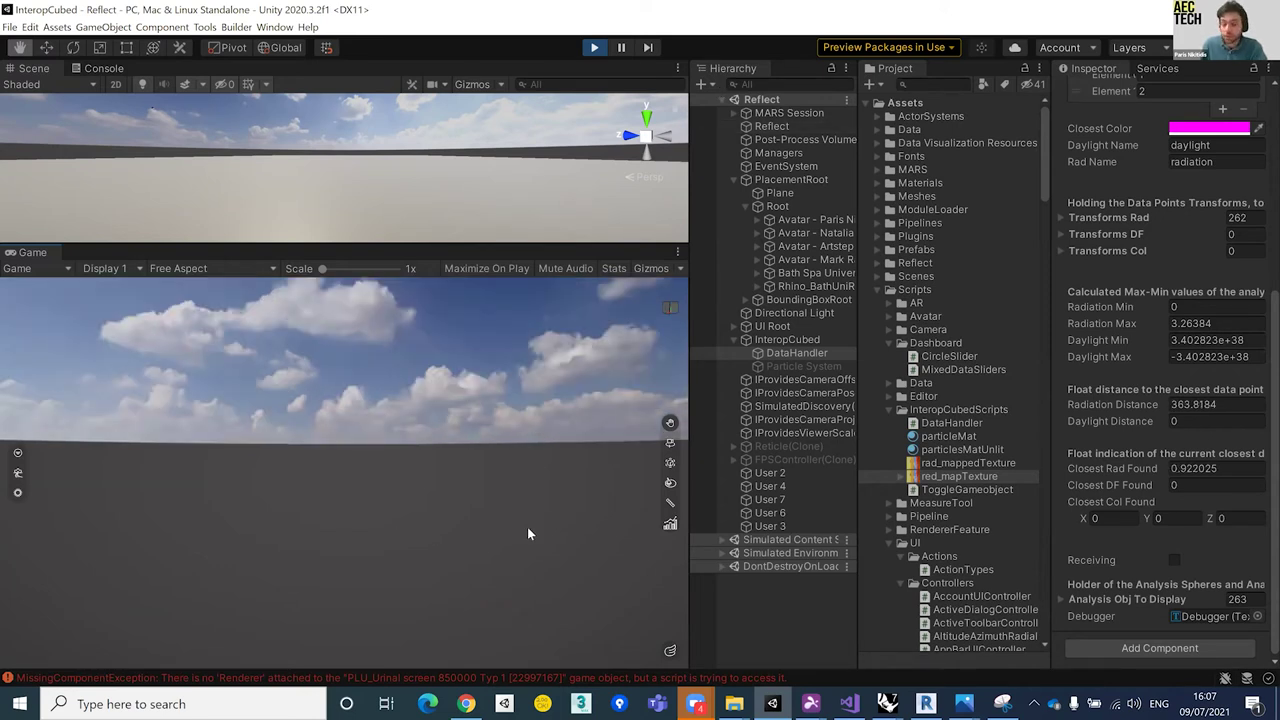
{"action": "key", "text": "w"}
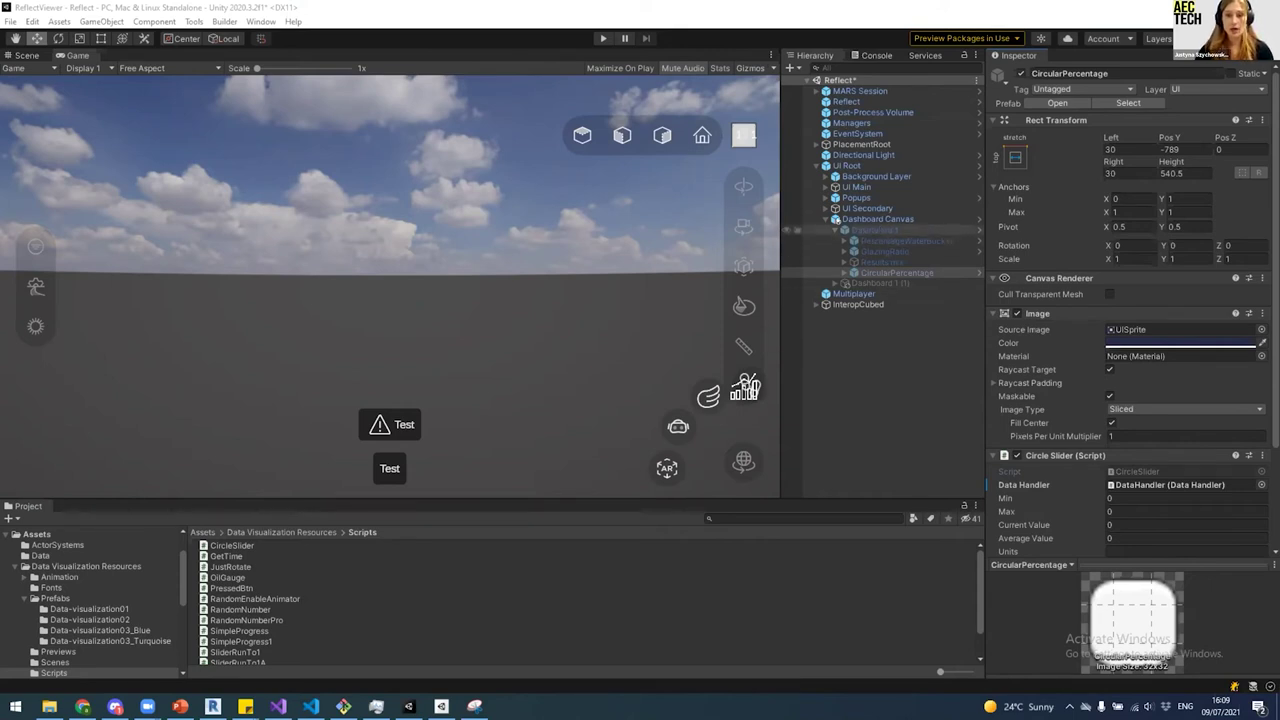
Step: Widen the Hierarchy and inspect UI Root, Dashboard Canvas and the inactive Dashboard 1
{"action": "left_click_drag", "start_coordinate": [781, 228], "coordinate": [742, 228]}
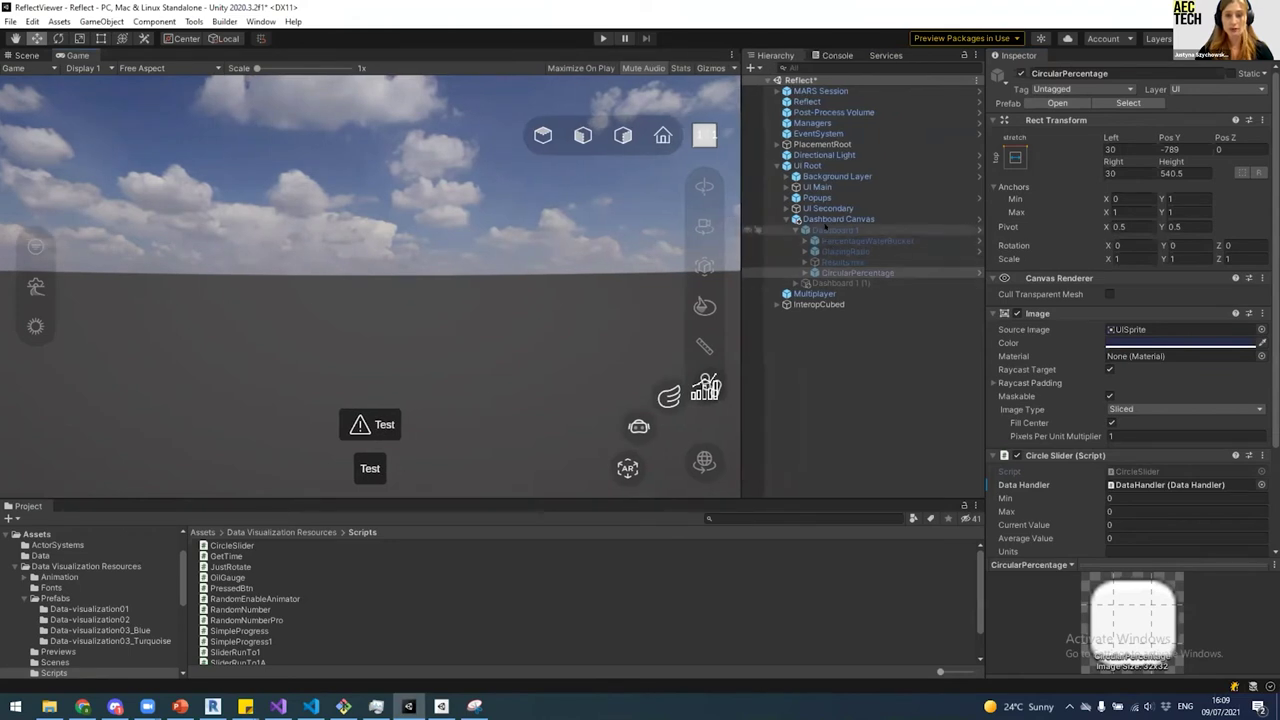
{"action": "left_click", "coordinate": [830, 219]}
{"action": "left_click", "coordinate": [806, 165]}
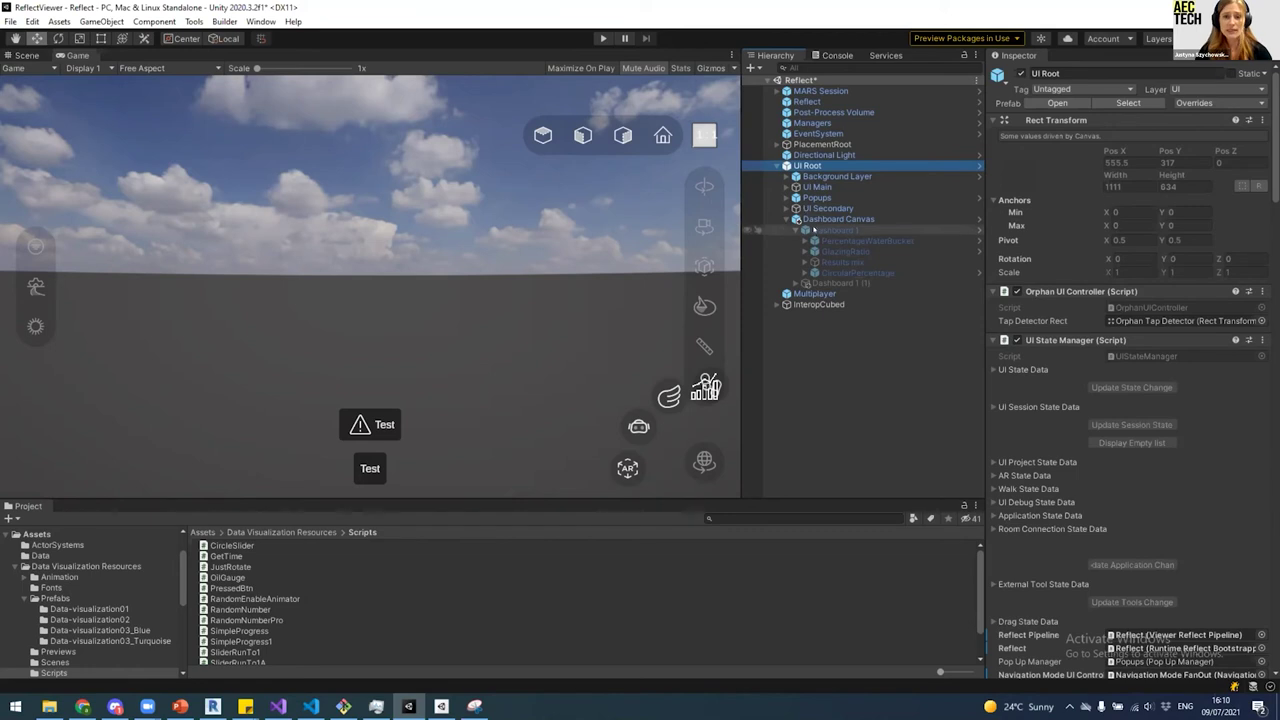
{"action": "left_click", "coordinate": [848, 219]}
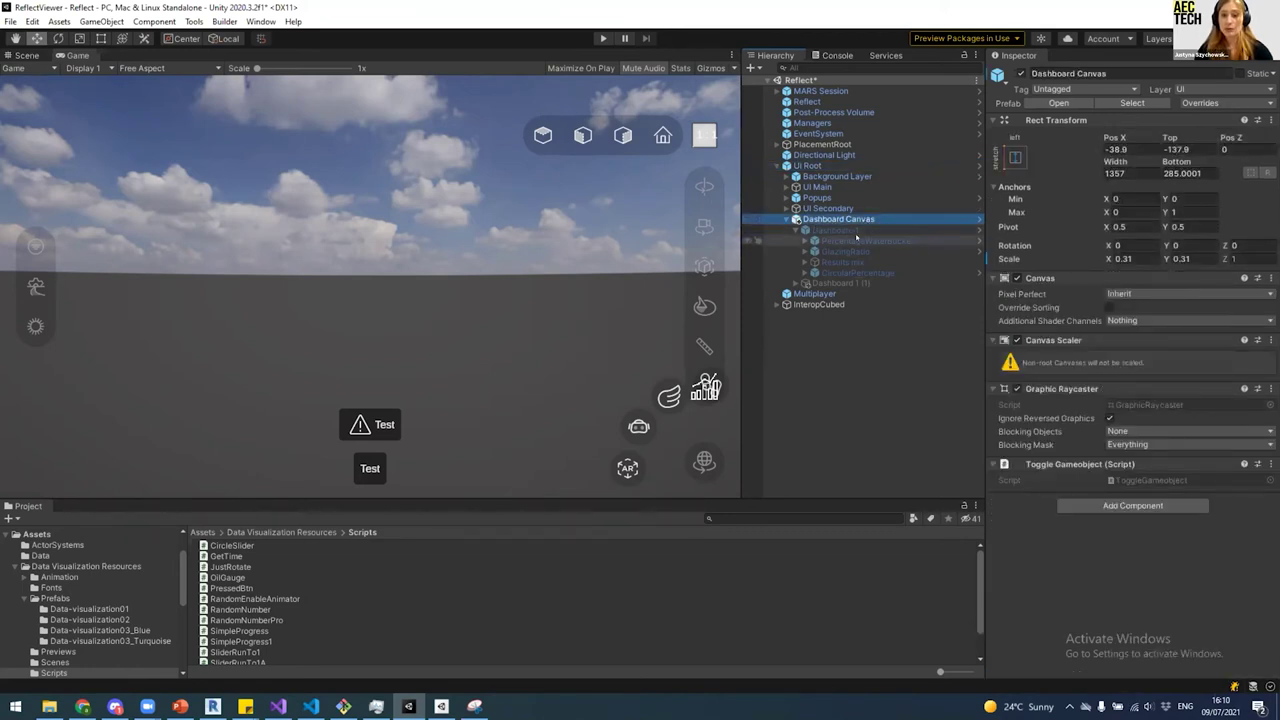
{"action": "left_click", "coordinate": [847, 230]}
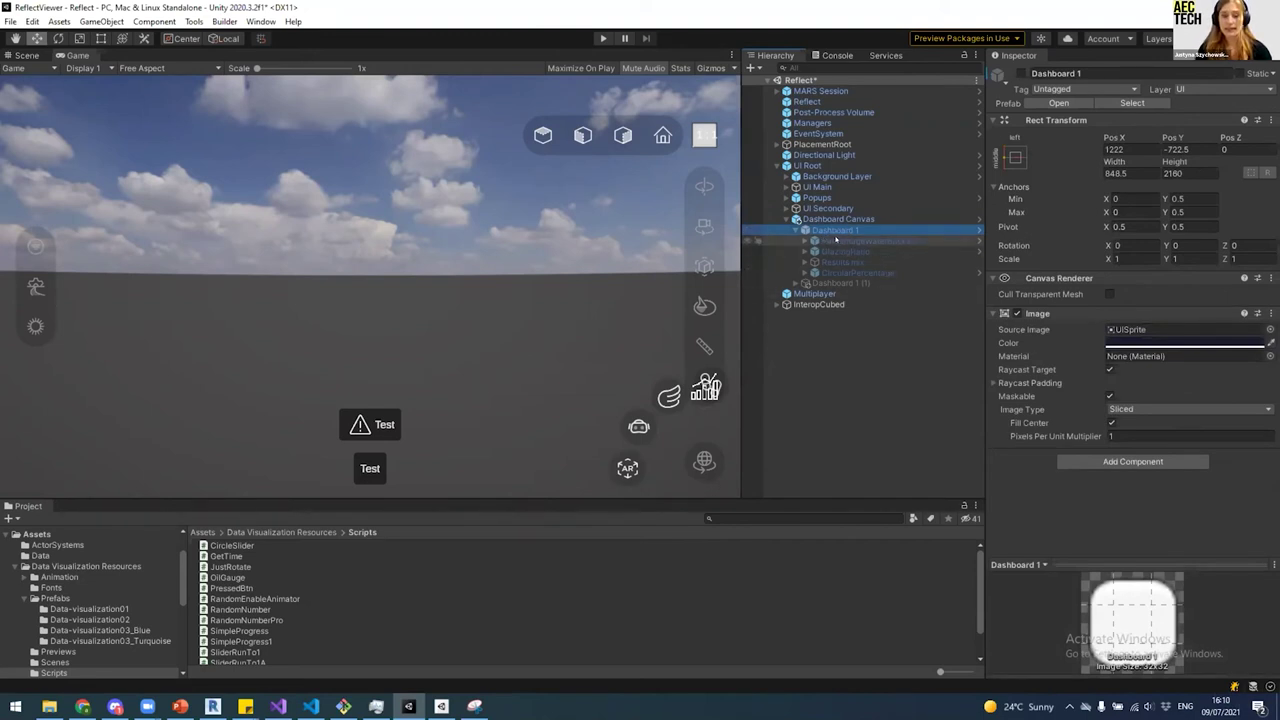
Step: Enable Dashboard 1 and browse the Data and Prefabs asset folders
{"action": "key", "text": "alt+shift+a"}
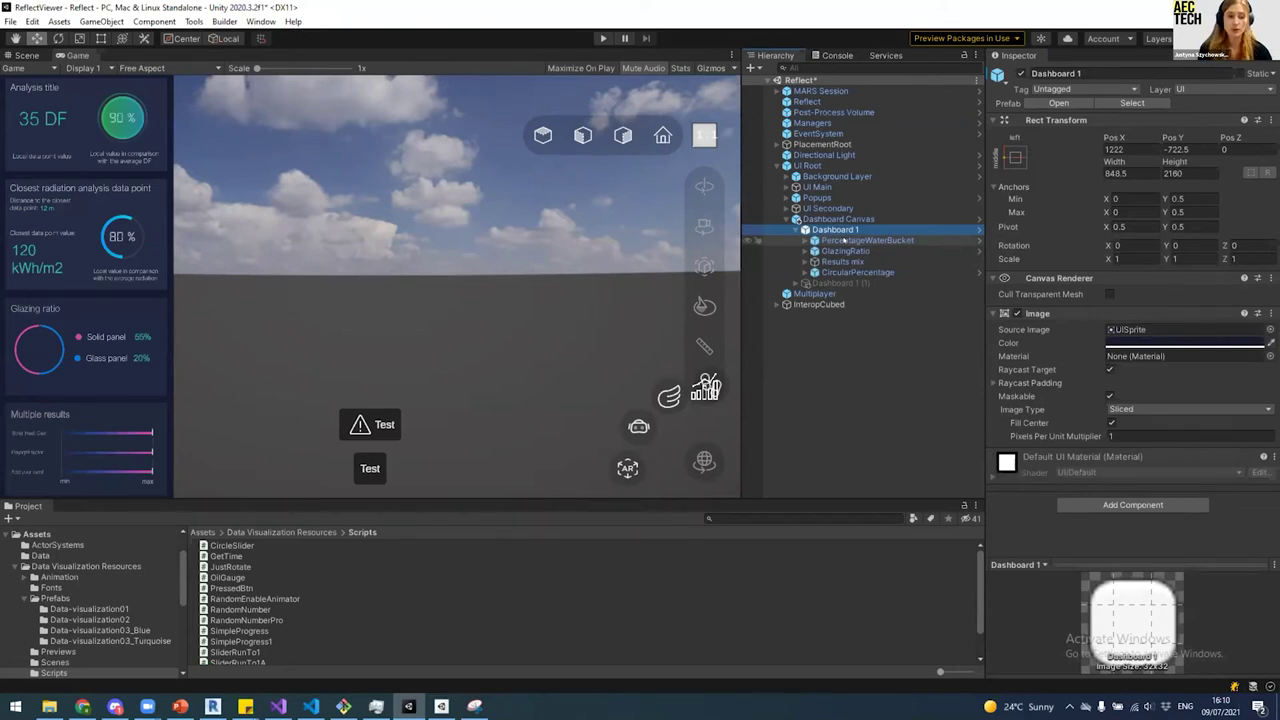
{"action": "left_click", "coordinate": [38, 556]}
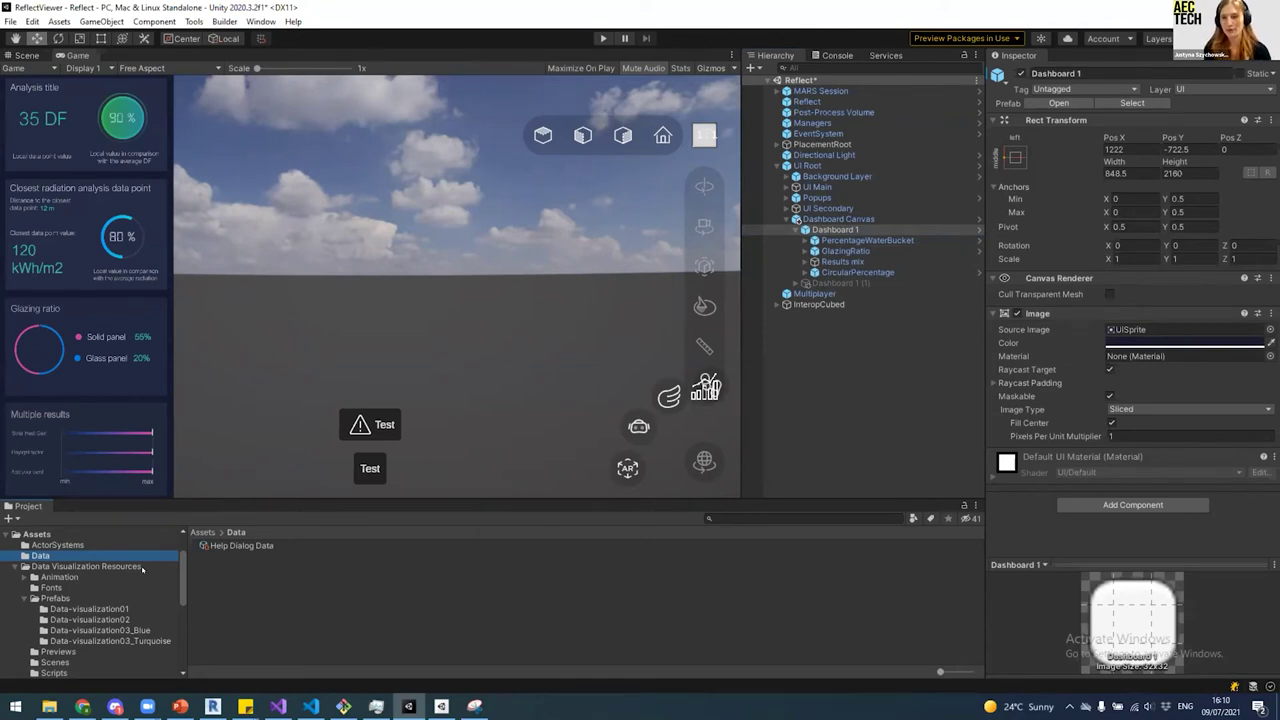
{"action": "left_click", "coordinate": [55, 598]}
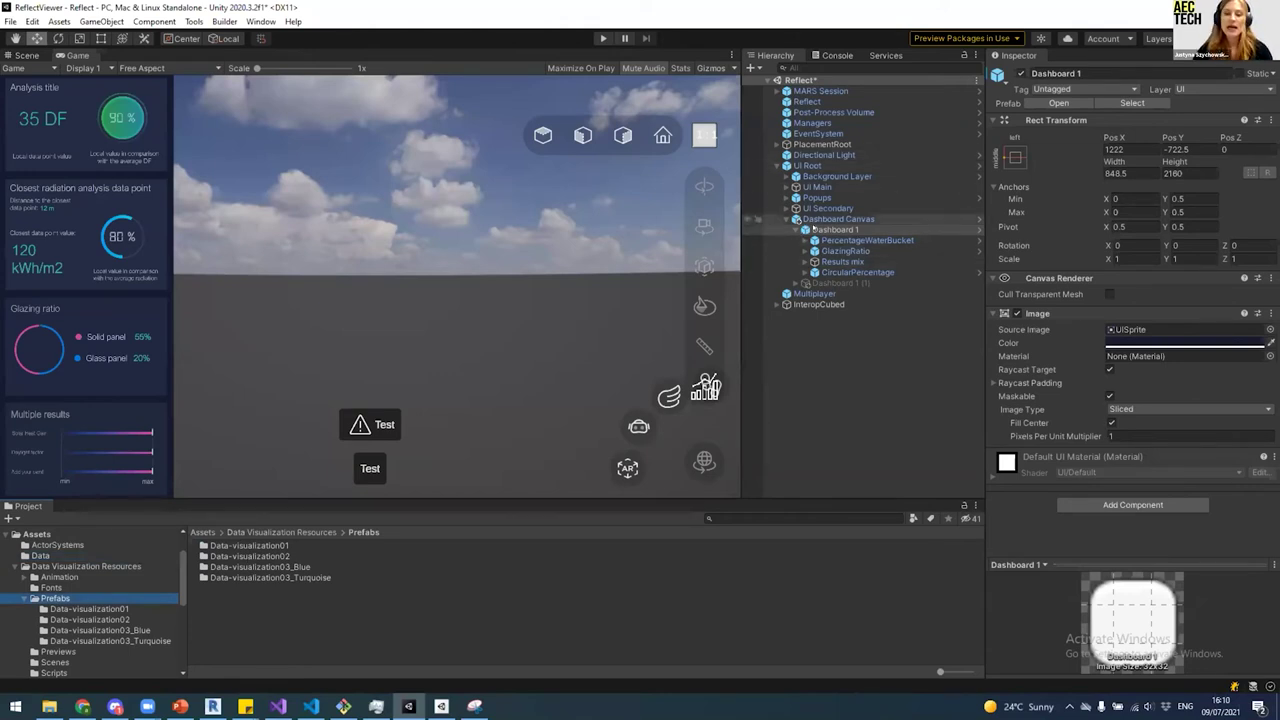
Step: Review the PercentageWaterBucket, GlazingRatio, CircularPercentage and Results mix widgets and their scripts
{"action": "left_click", "coordinate": [832, 230]}
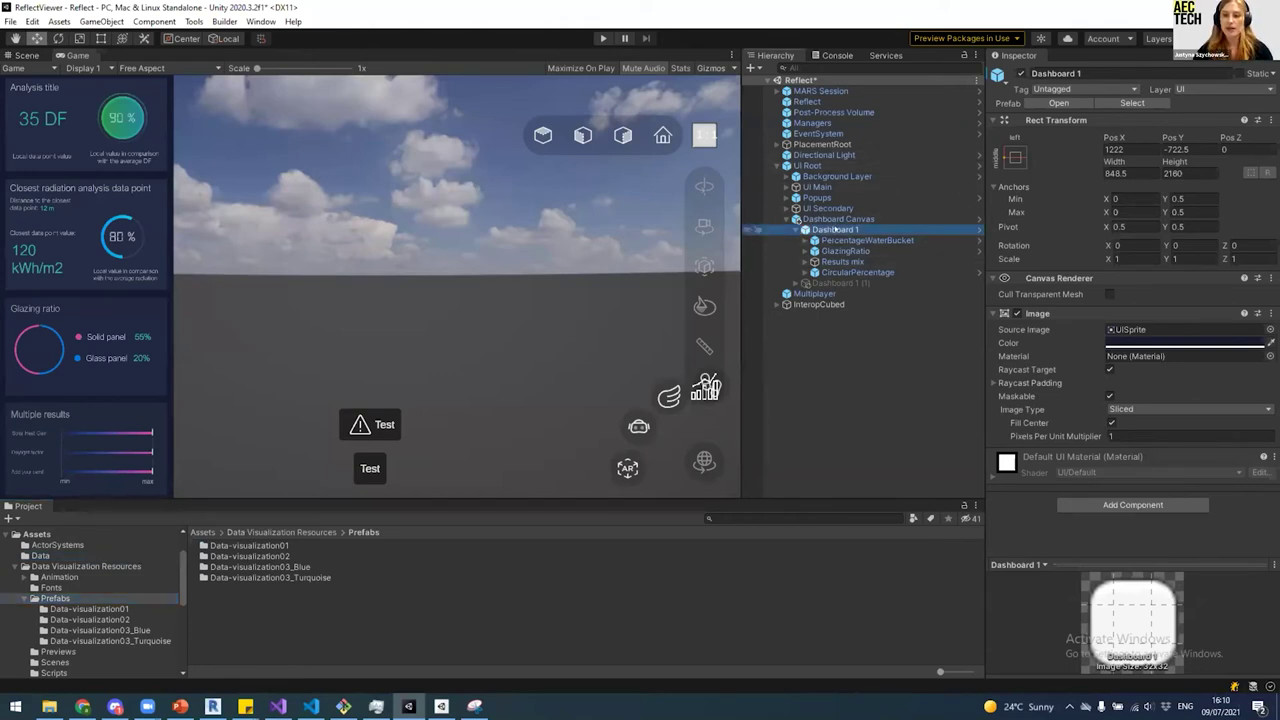
{"action": "left_click", "coordinate": [840, 241]}
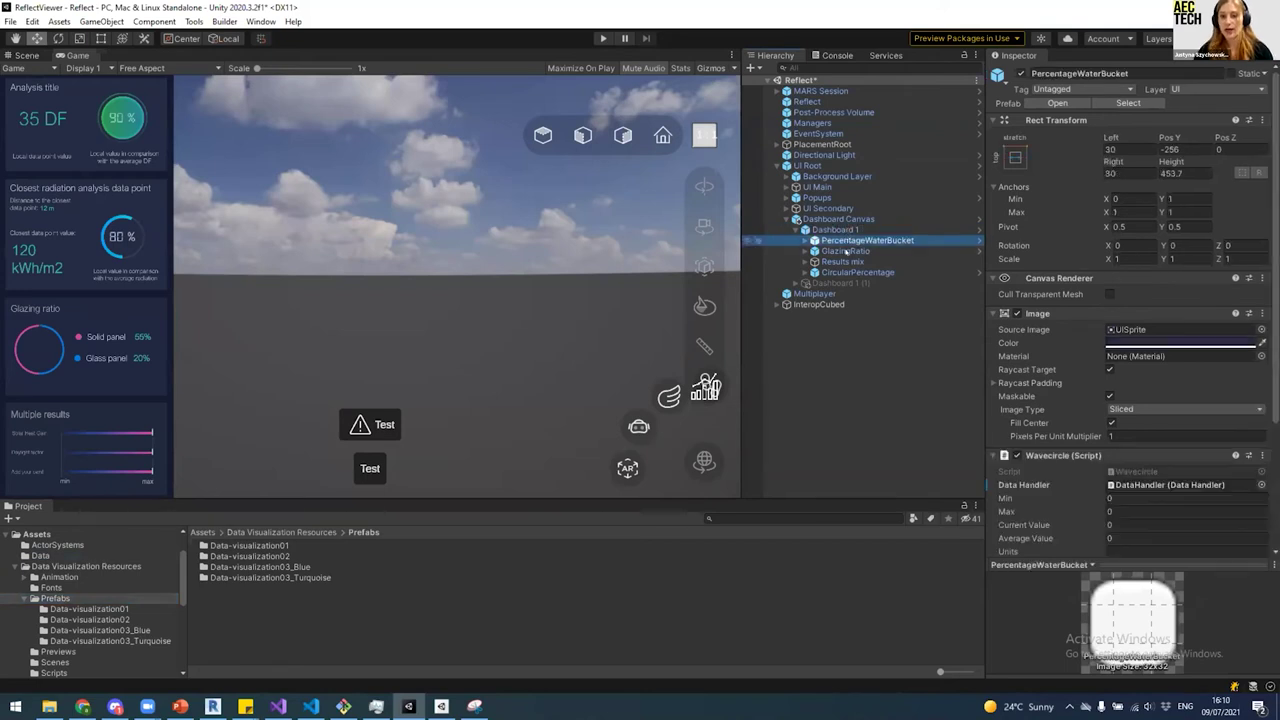
{"action": "left_click", "coordinate": [845, 251]}
{"action": "left_click", "coordinate": [852, 272]}
{"action": "left_click", "coordinate": [845, 262]}
{"action": "left_click", "coordinate": [846, 251]}
{"action": "left_click", "coordinate": [855, 241]}
{"action": "left_click", "coordinate": [846, 251]}
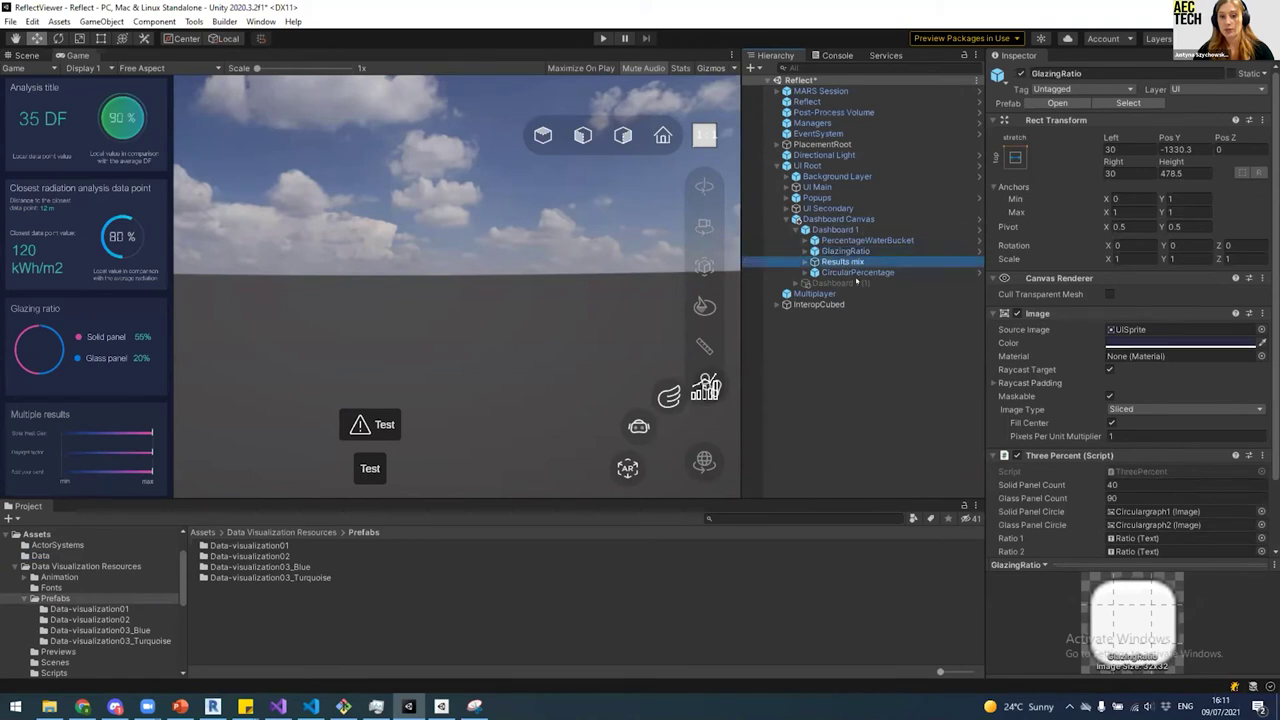
{"action": "left_click", "coordinate": [845, 262]}
{"action": "left_click", "coordinate": [852, 272]}
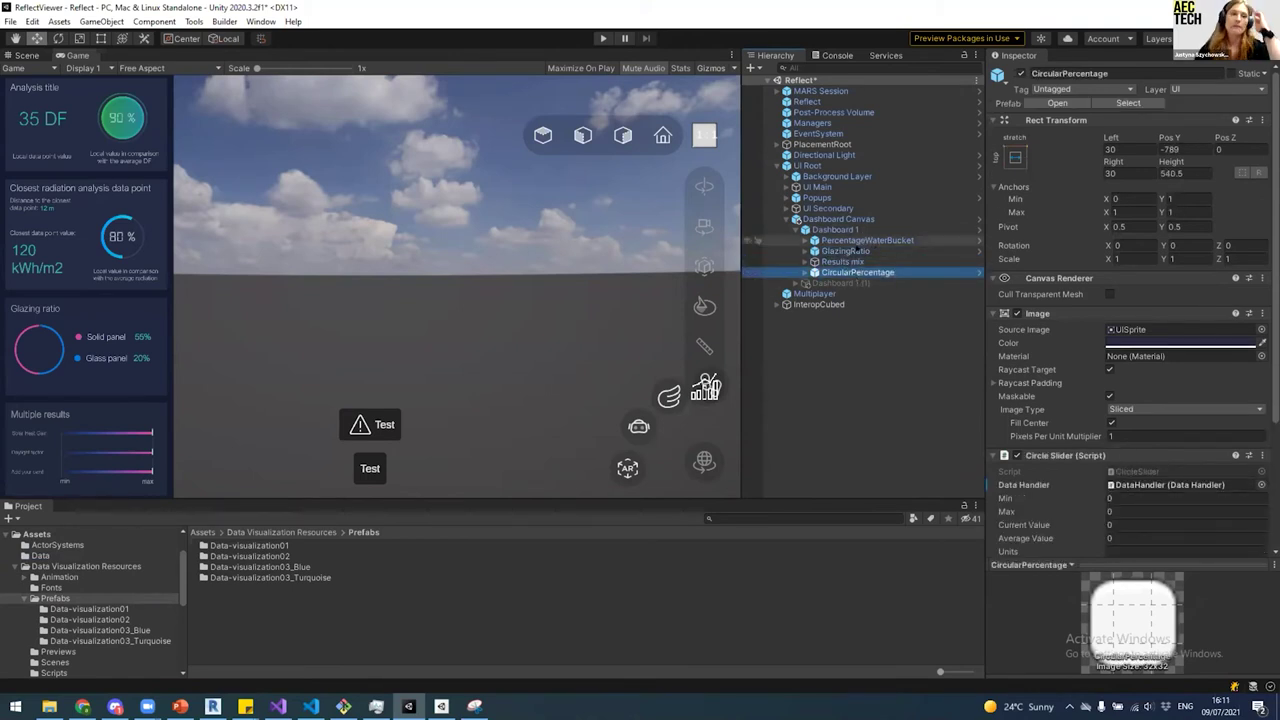
{"action": "left_click", "coordinate": [856, 241]}
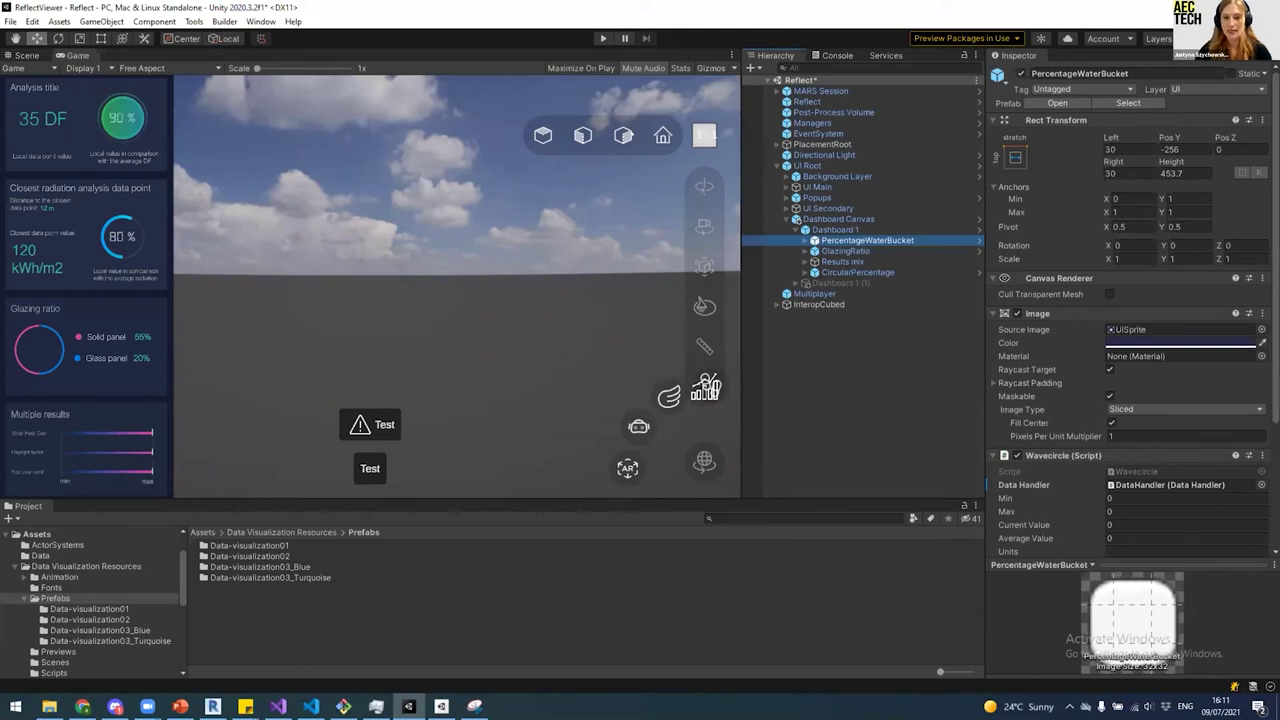
{"action": "left_click", "coordinate": [864, 283]}
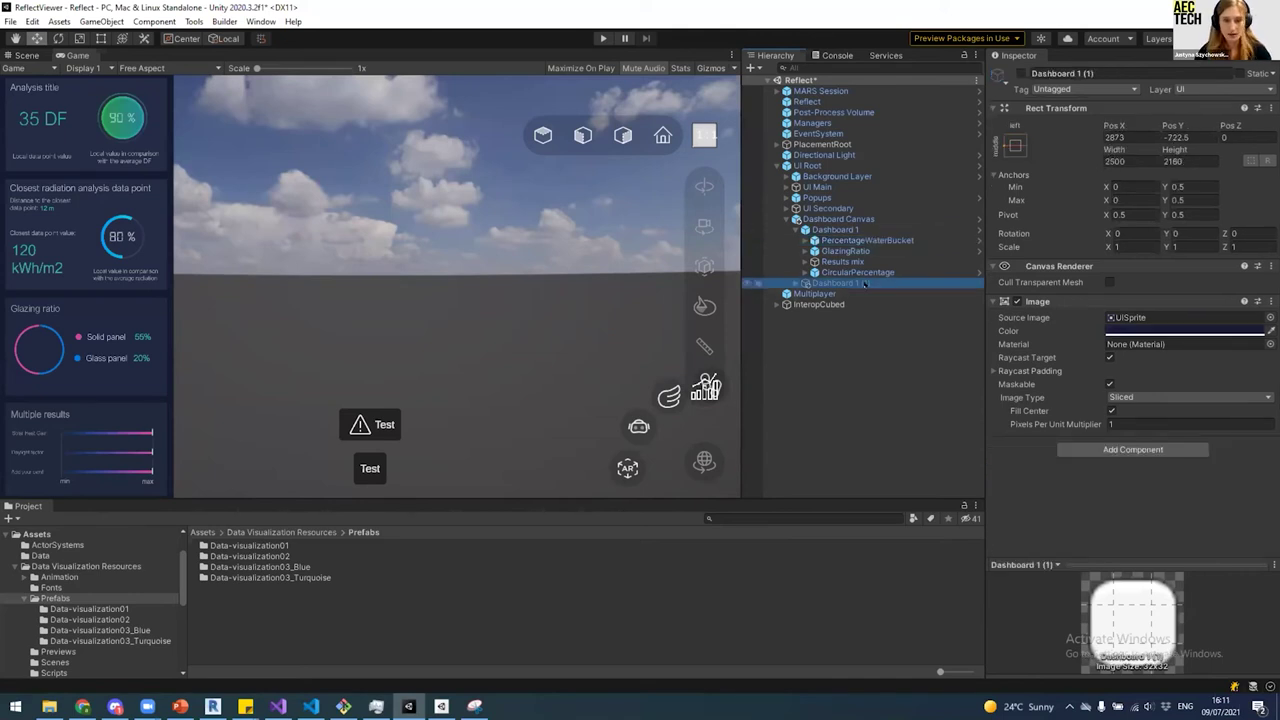
Step: Activate Dashboard 1 (1) and its Data01_EventPanel01 and Data01_EventPanel03 panels
{"action": "key", "text": "alt+shift+a"}
{"action": "key", "text": "Right"}
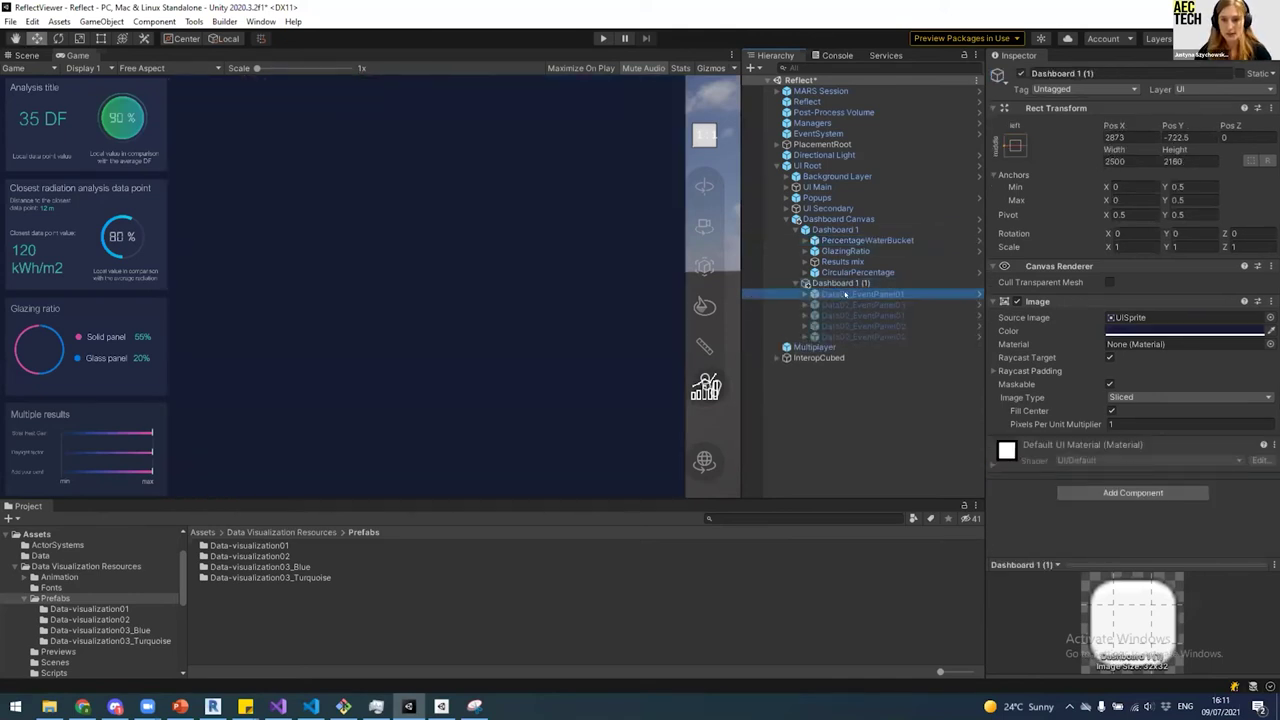
{"action": "left_click", "coordinate": [845, 294]}
{"action": "key", "text": "alt+shift+a"}
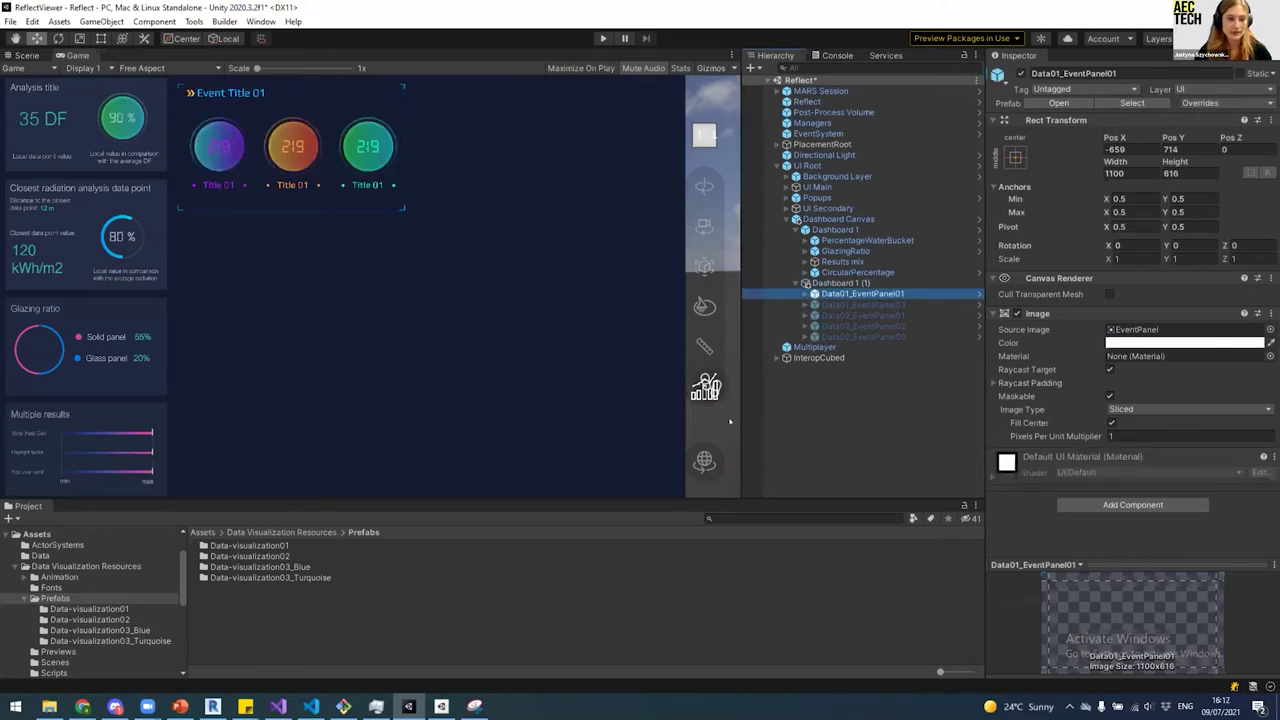
{"action": "left_click", "coordinate": [855, 304]}
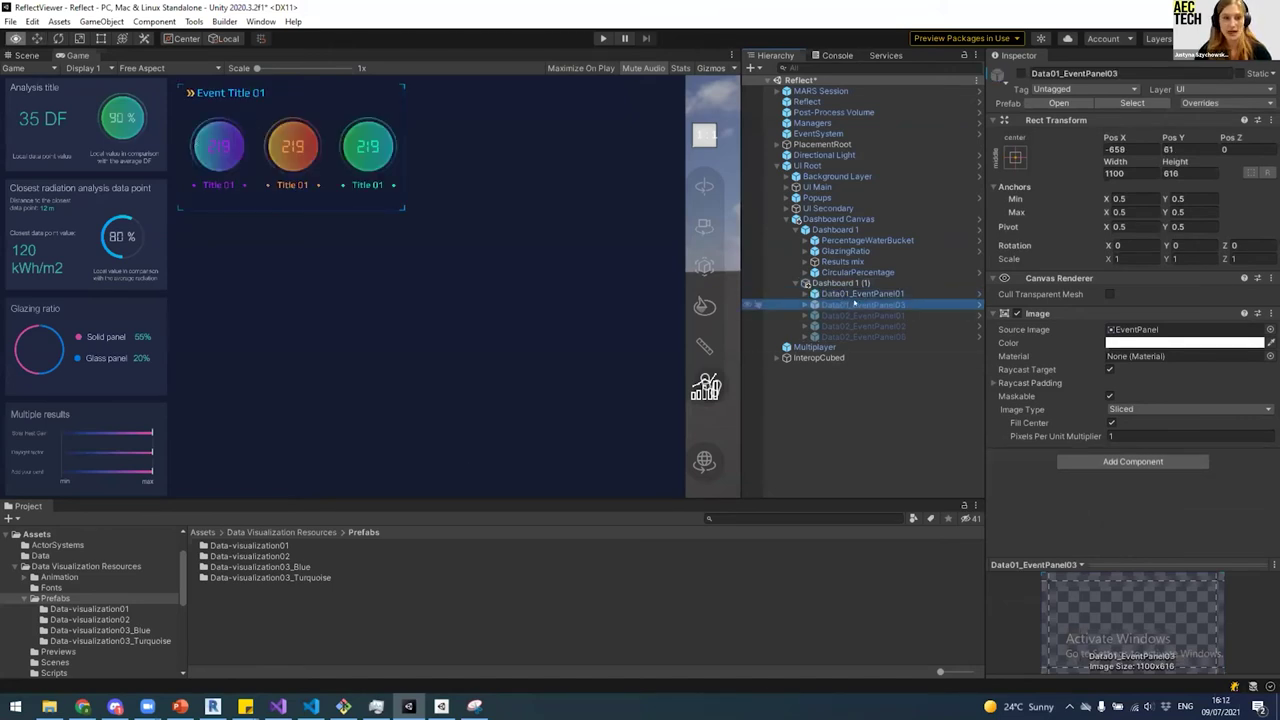
{"action": "key", "text": "alt+shift+a"}
Step: Add a Data01_EventPanel01 prefab copy from the Data-visualization01 folder into Dashboard 1 (1)
{"action": "left_click_drag", "start_coordinate": [259, 496], "coordinate": [271, 441]}
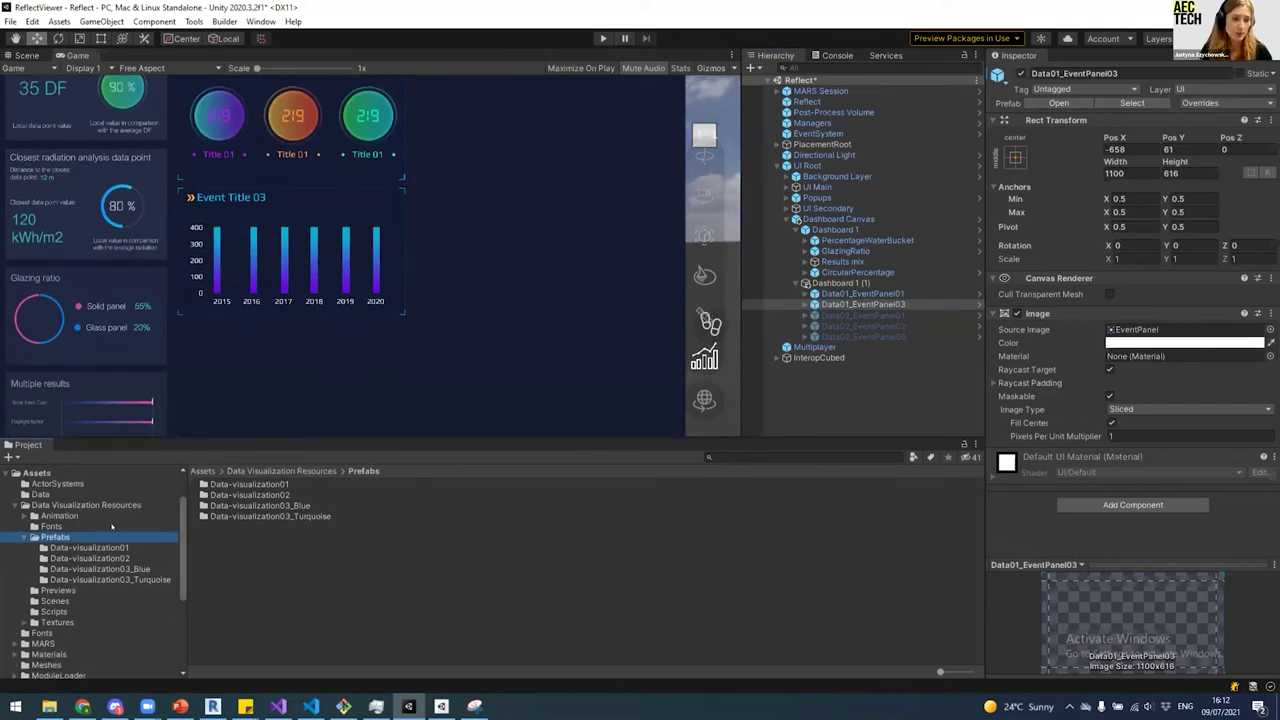
{"action": "left_click", "coordinate": [85, 548]}
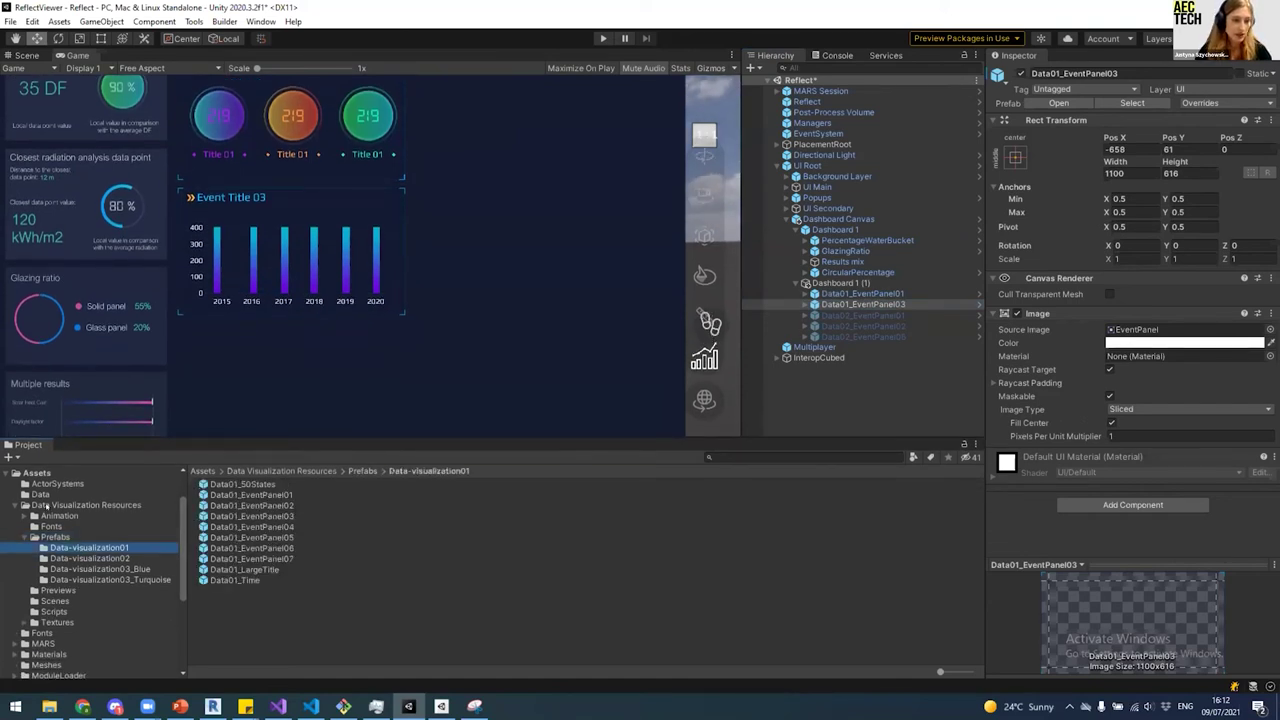
{"action": "left_click", "coordinate": [46, 507]}
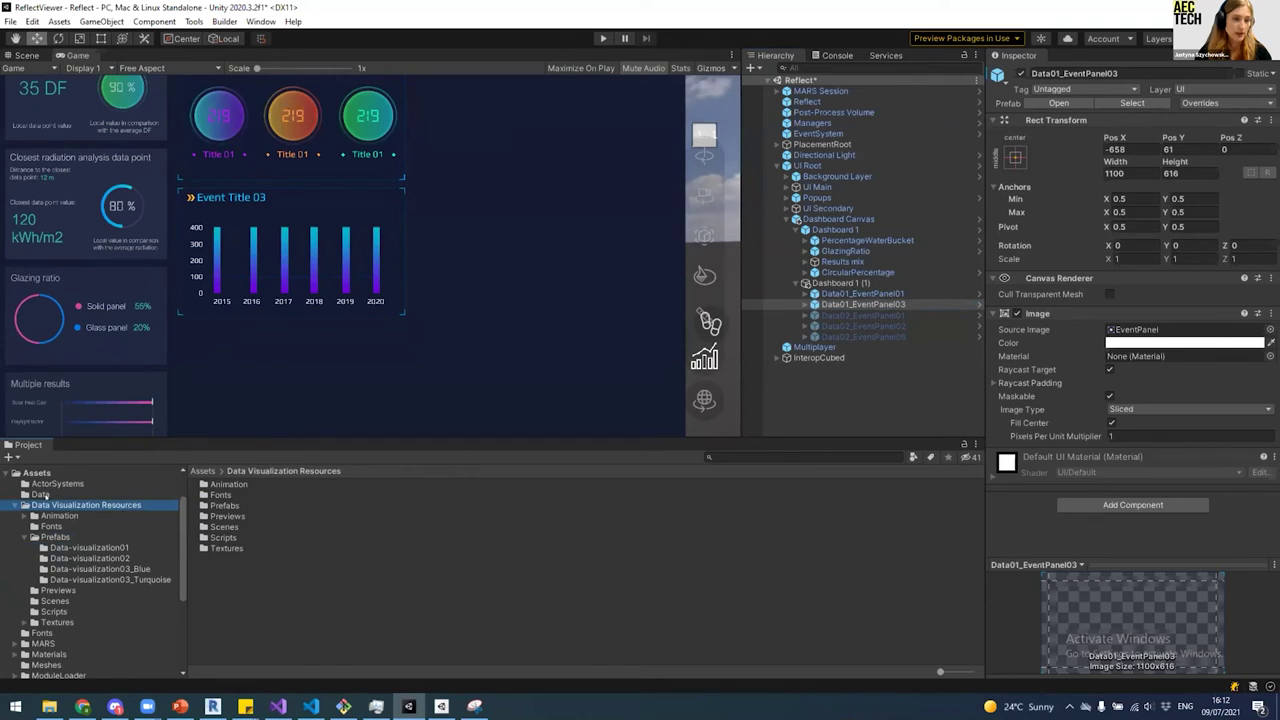
{"action": "left_click", "coordinate": [55, 537]}
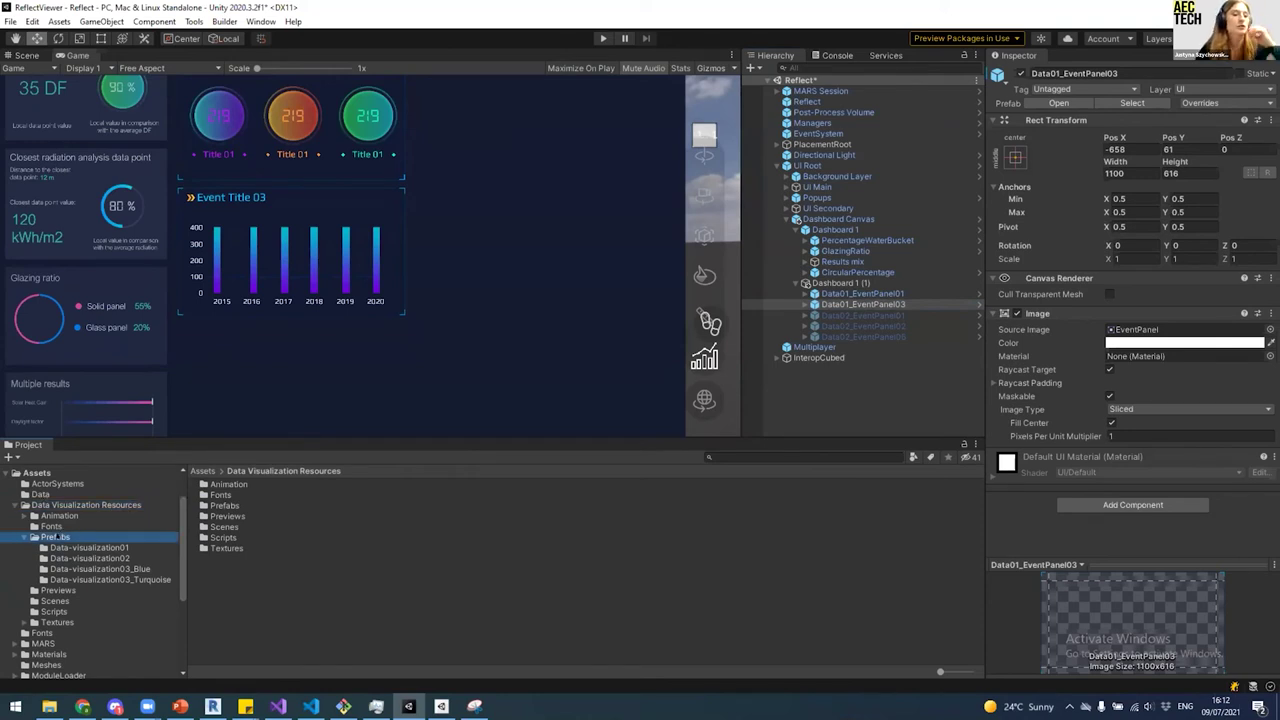
{"action": "double_click", "coordinate": [227, 485]}
{"action": "left_click", "coordinate": [240, 495]}
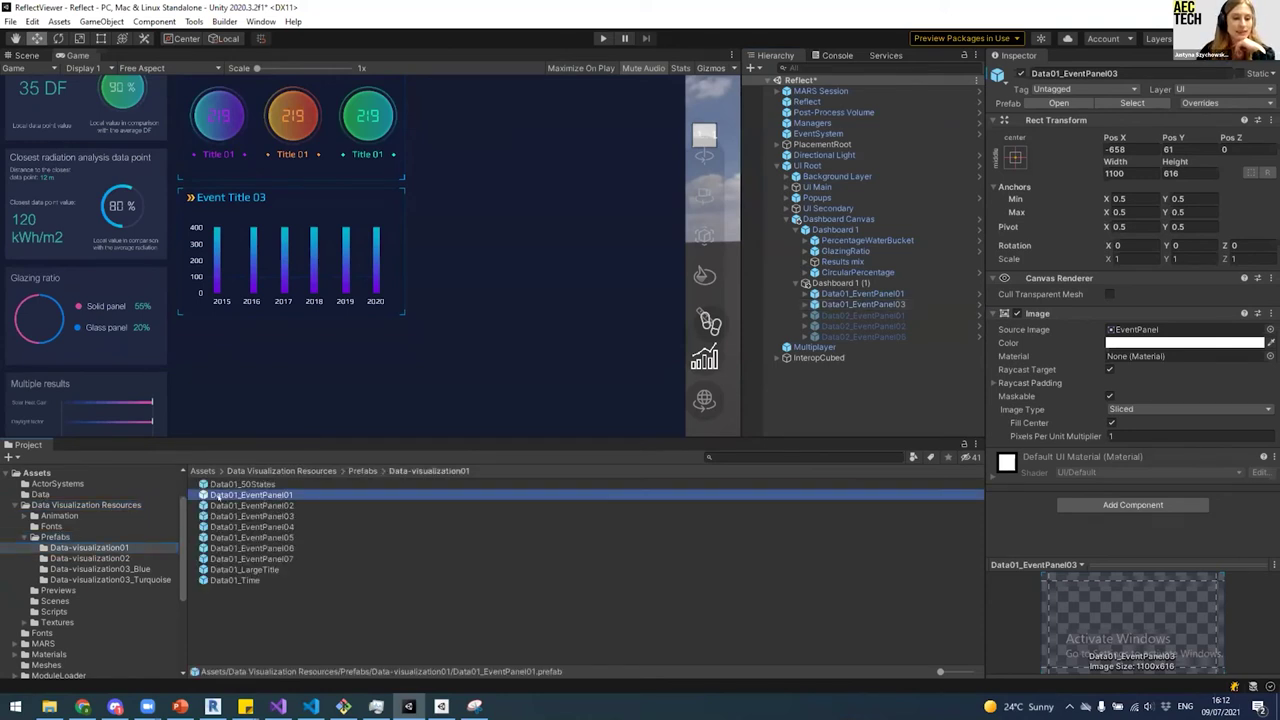
{"action": "left_click_drag", "start_coordinate": [250, 495], "coordinate": [845, 285]}
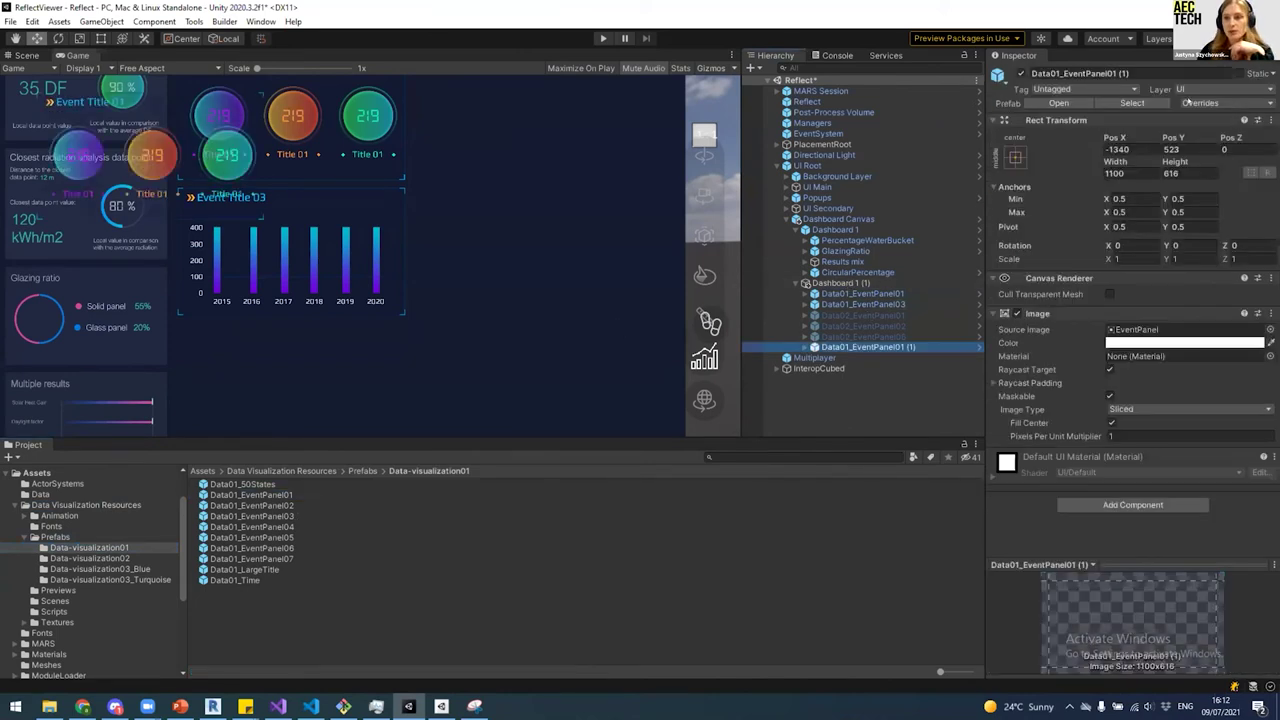
Step: Move the new event panel to Pos X 511 on the right and try a red colour
{"action": "left_click_drag", "start_coordinate": [1114, 137], "coordinate": [30, 20]}
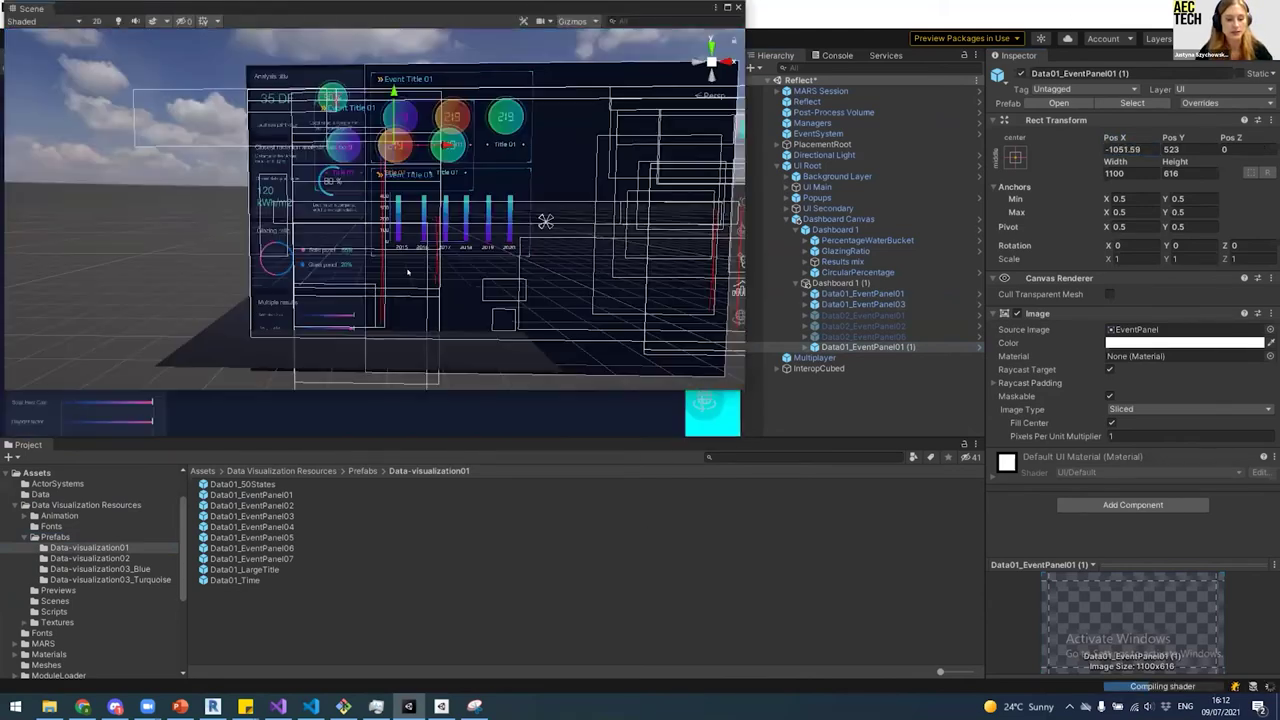
{"action": "left_click_drag", "start_coordinate": [429, 215], "coordinate": [820, 215]}
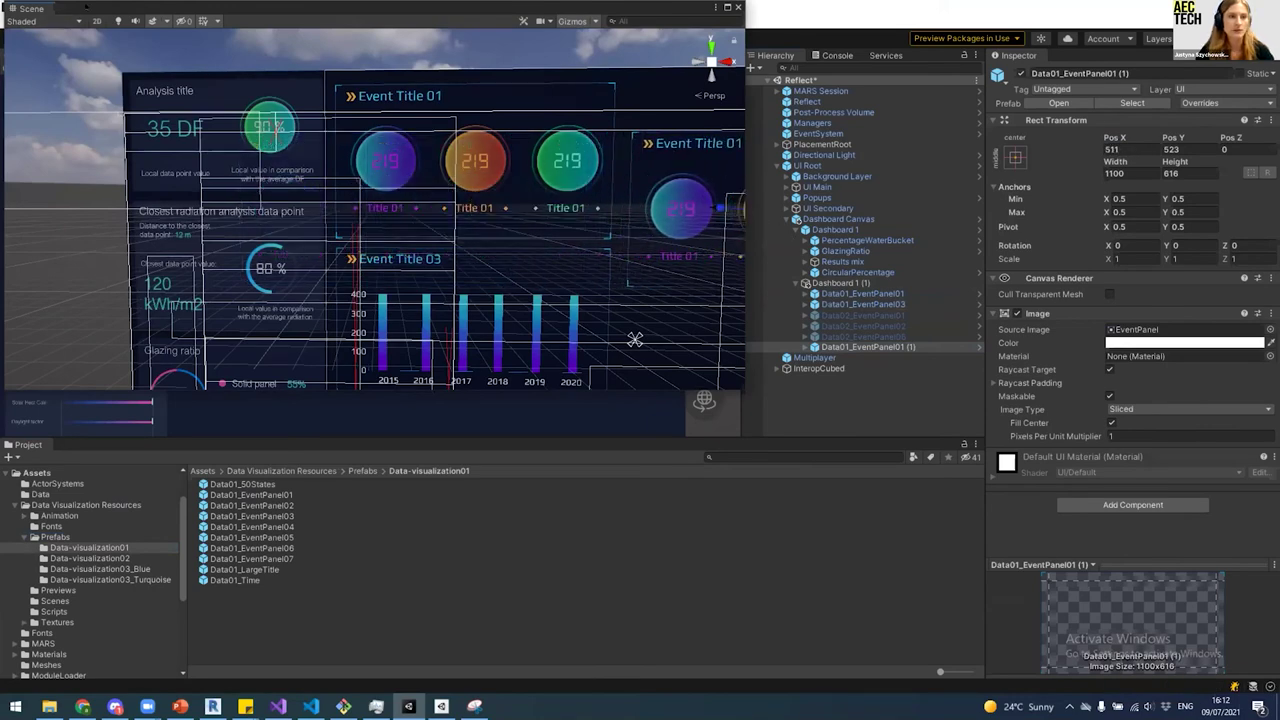
{"action": "left_click_drag", "start_coordinate": [30, 8], "coordinate": [82, 199]}
{"action": "left_click", "coordinate": [790, 198]}
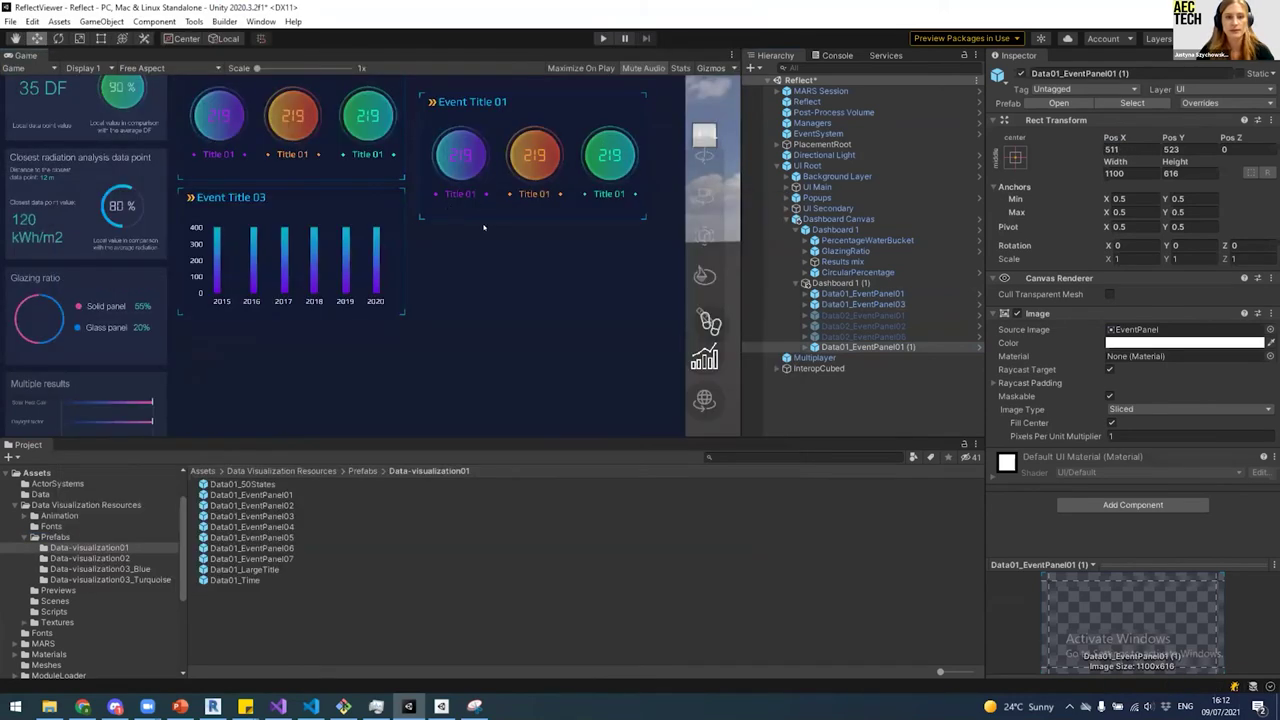
{"action": "scroll", "coordinate": [632, 217], "scroll_direction": "down", "scroll_amount": 1}
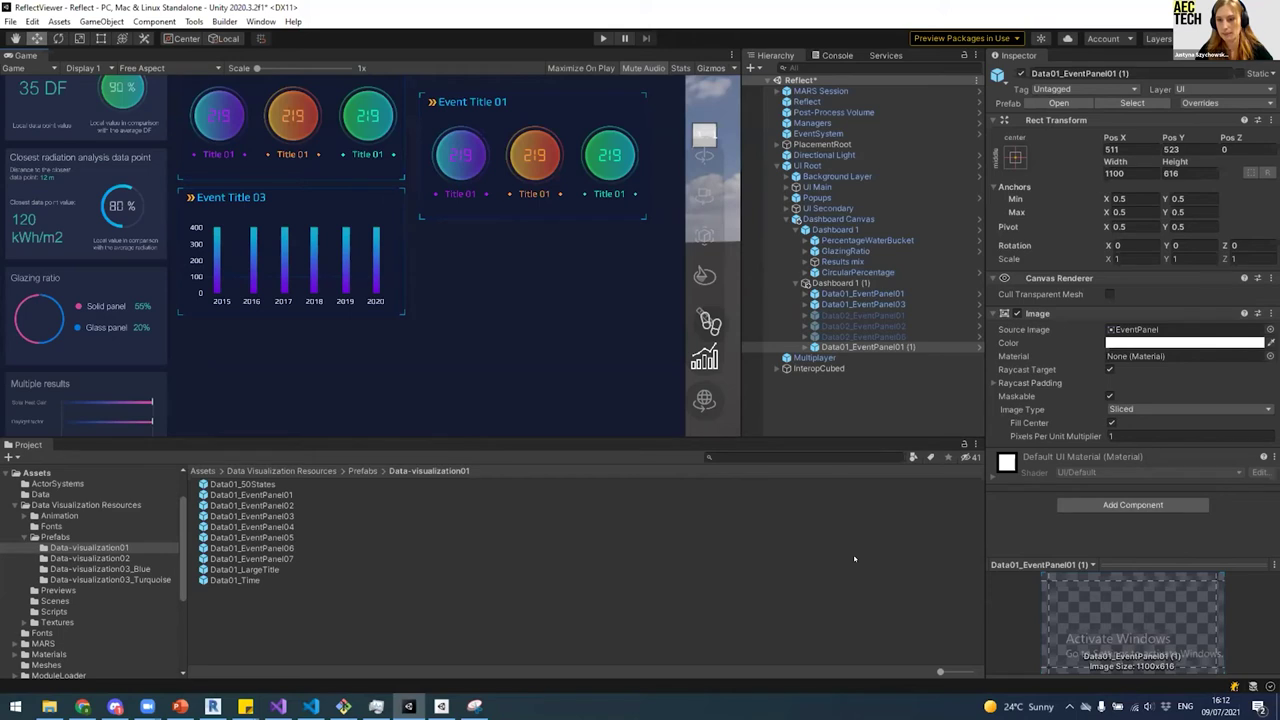
{"action": "left_click", "coordinate": [1185, 343]}
{"action": "left_click", "coordinate": [1229, 421]}
Step: Lighten the event panel colour and turn the Dashboard 1 (1) background white
{"action": "left_click_drag", "start_coordinate": [1229, 421], "coordinate": [1165, 416]}
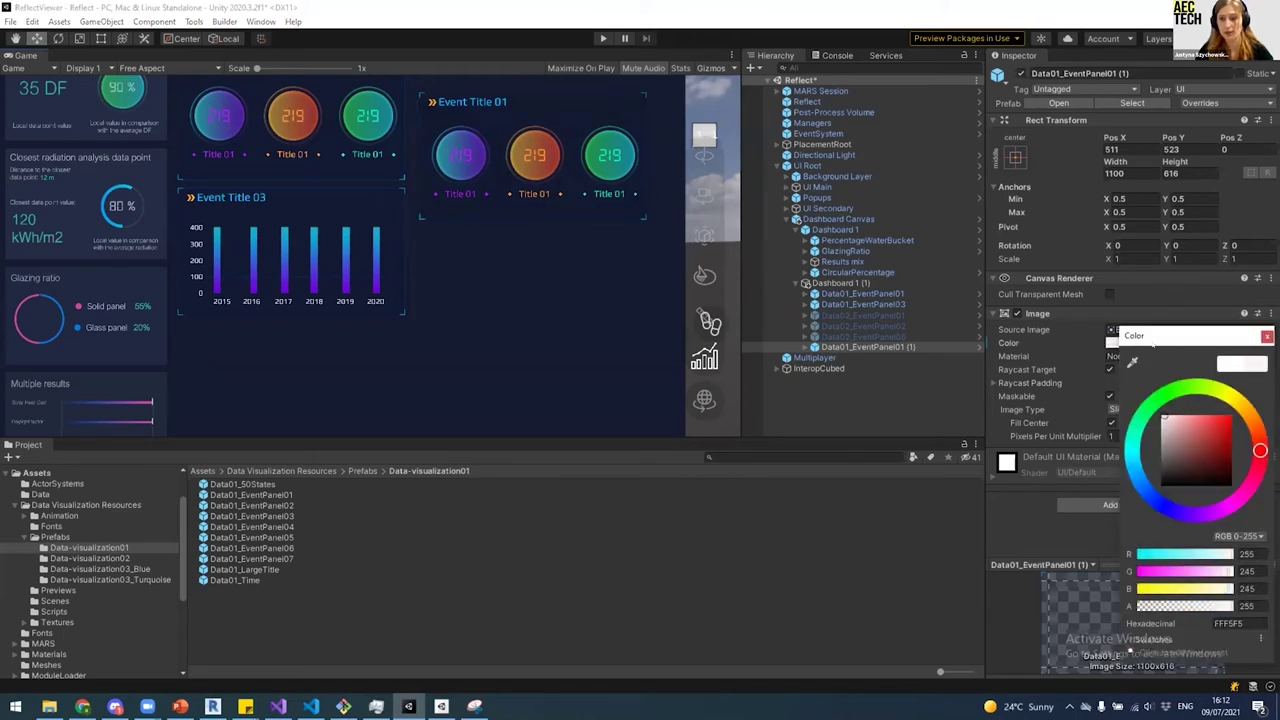
{"action": "left_click", "coordinate": [864, 283]}
{"action": "left_click", "coordinate": [1185, 331]}
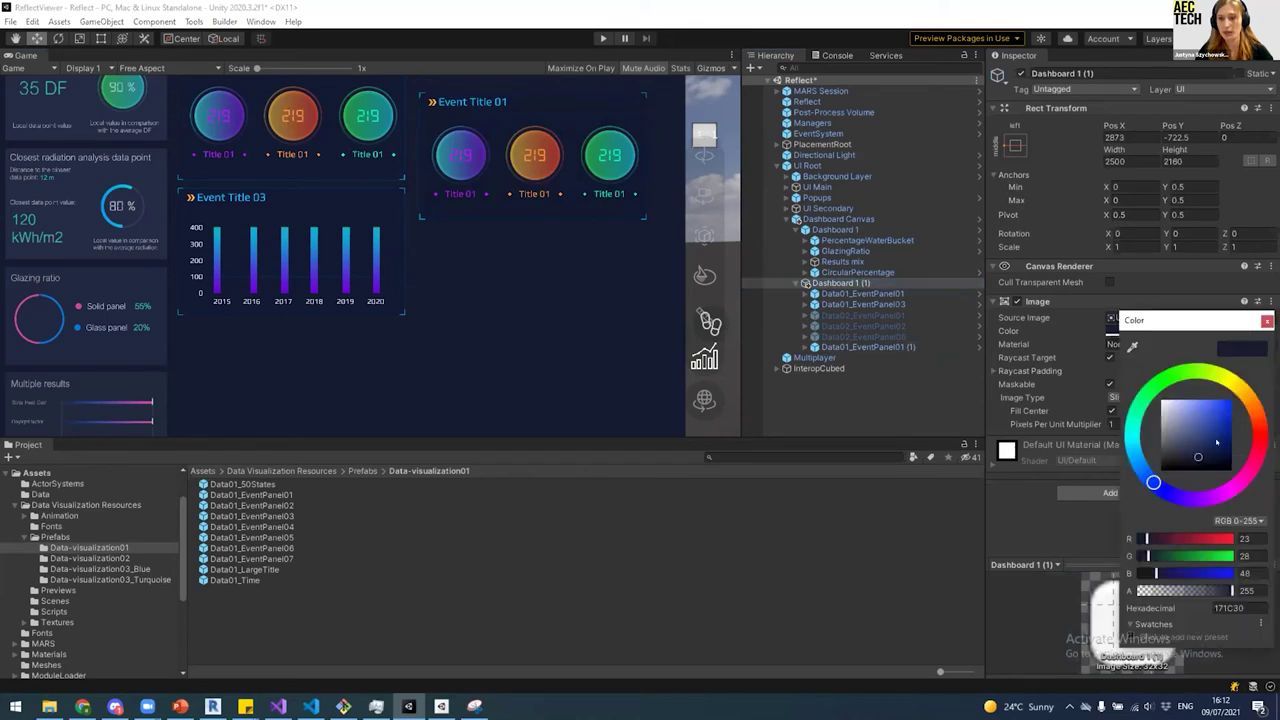
{"action": "left_click_drag", "start_coordinate": [1178, 412], "coordinate": [1164, 403]}
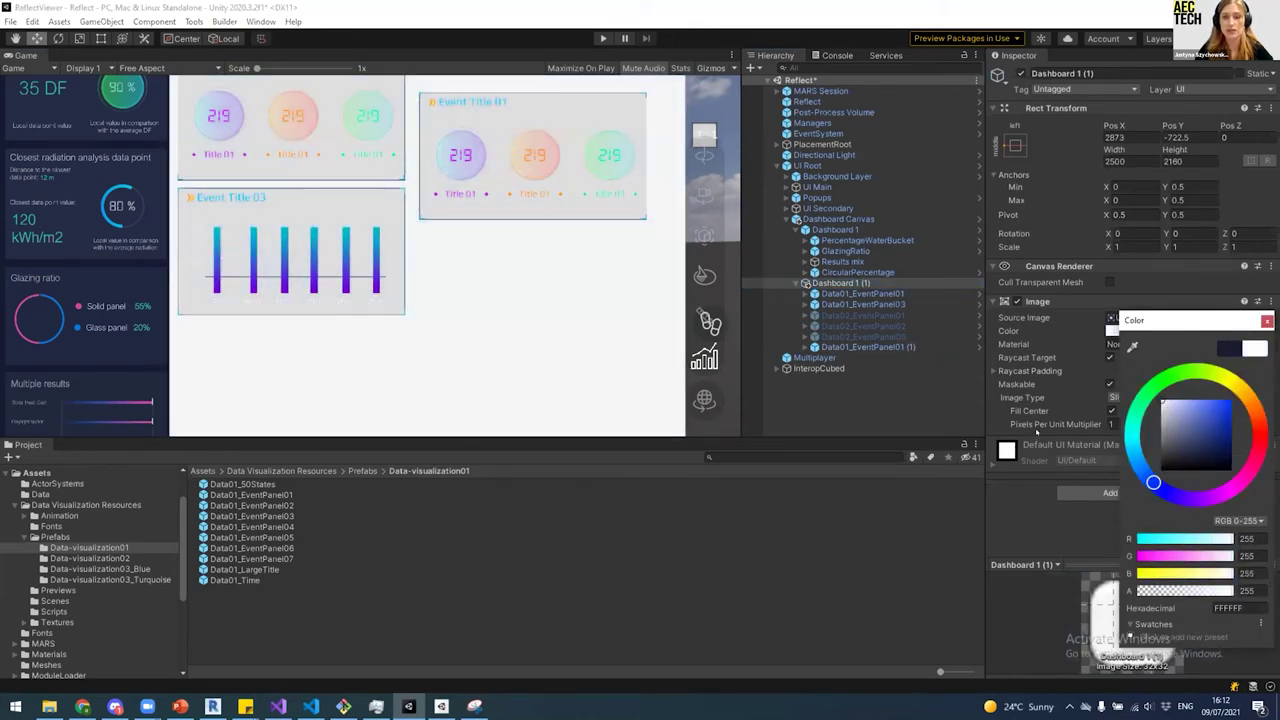
{"action": "left_click", "coordinate": [910, 412]}
Step: Deactivate Dashboard 1 (1) and enlarge the Game view taller and wider
{"action": "left_click", "coordinate": [850, 284]}
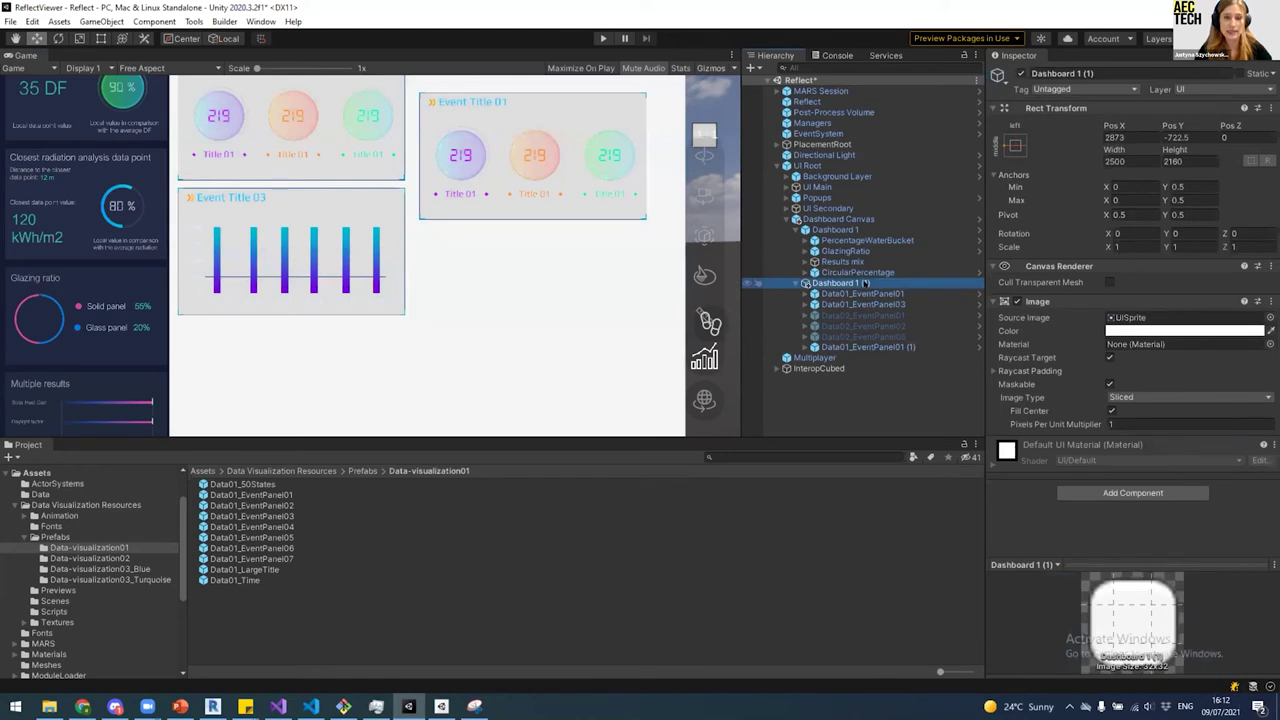
{"action": "key", "text": "alt+shift+a"}
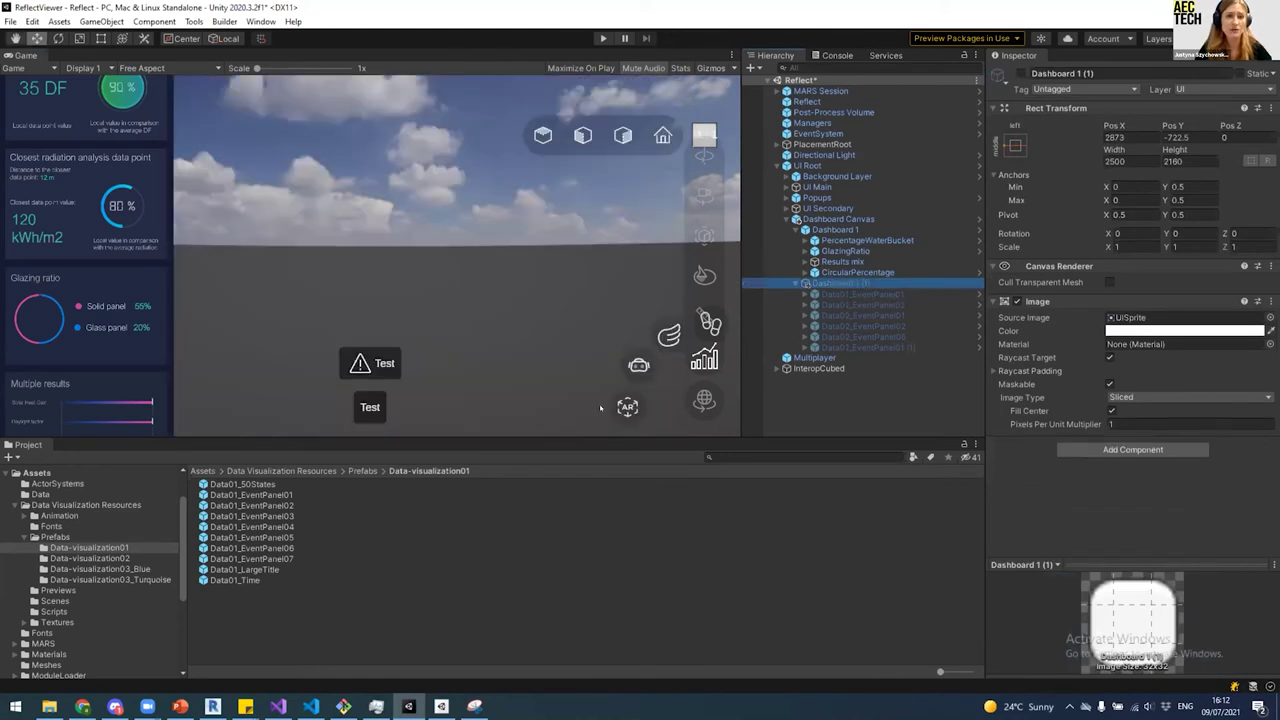
{"action": "left_click_drag", "start_coordinate": [583, 438], "coordinate": [583, 498]}
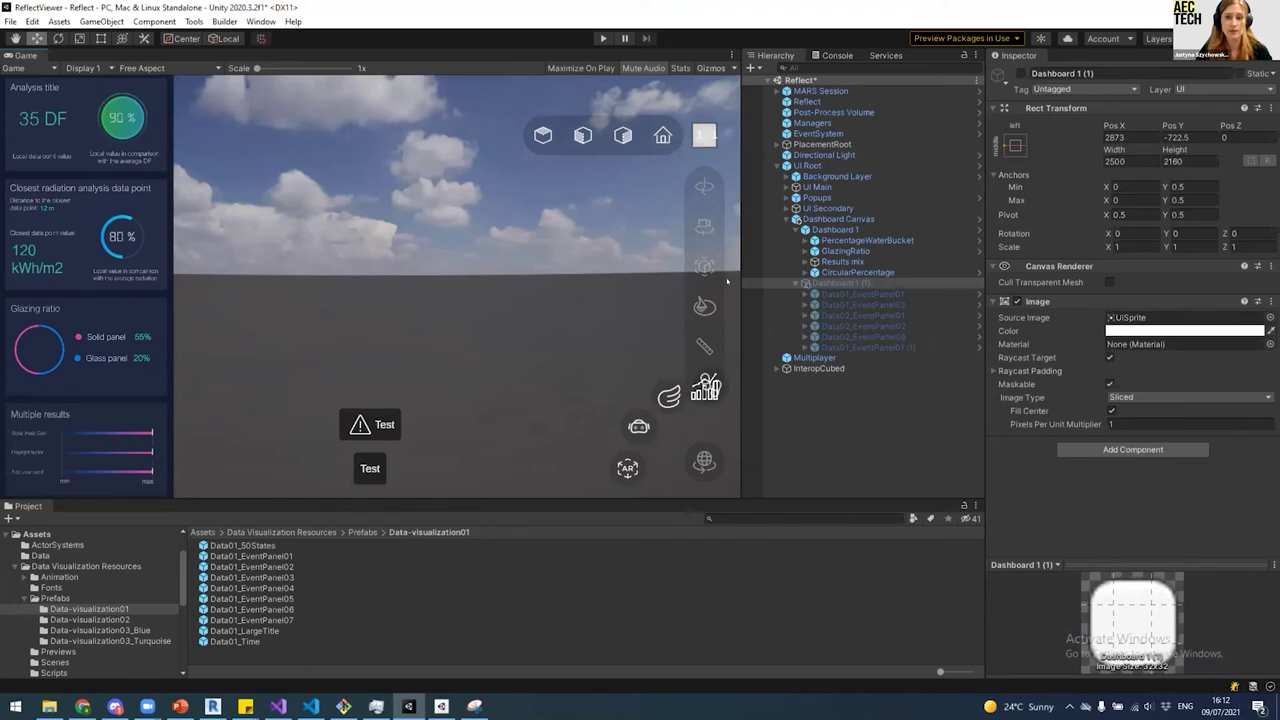
{"action": "left_click_drag", "start_coordinate": [732, 270], "coordinate": [826, 270]}
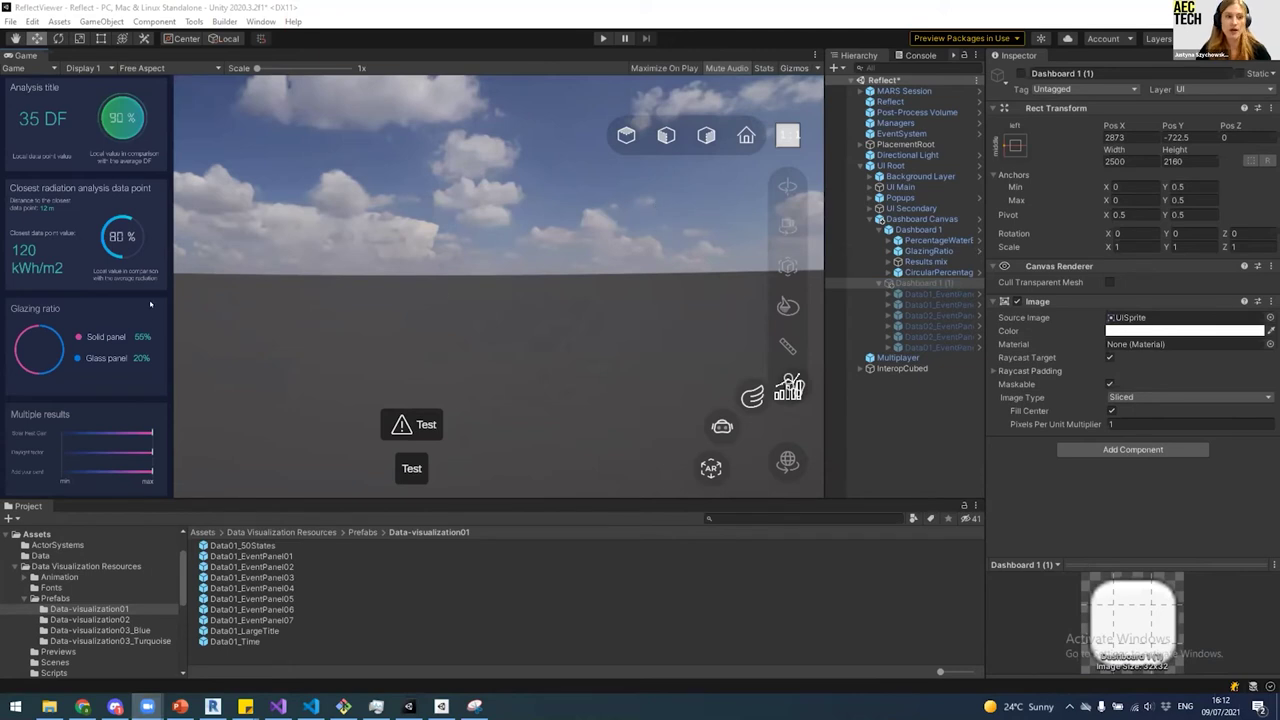
{"action": "left_click", "coordinate": [936, 241]}
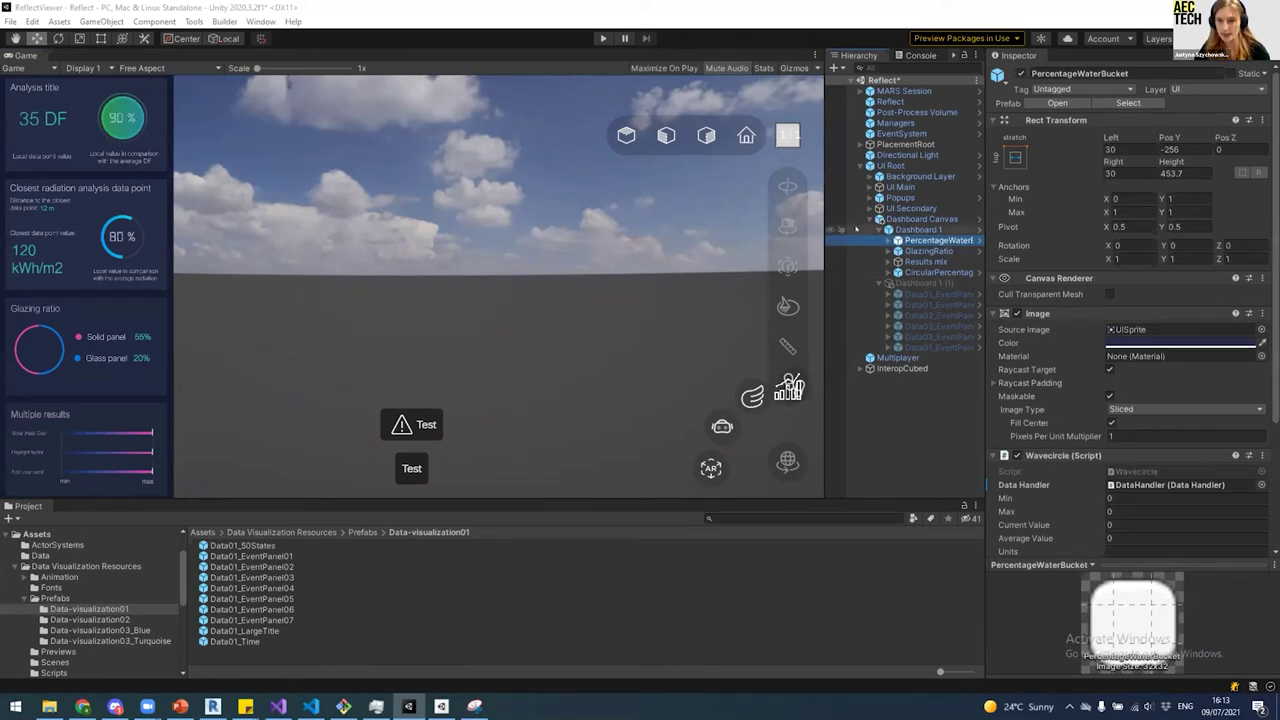
Step: Toggle PercentageWaterBucket off and on to spot its panel, then open its Wavecircle script
{"action": "left_click_drag", "start_coordinate": [826, 215], "coordinate": [755, 215]}
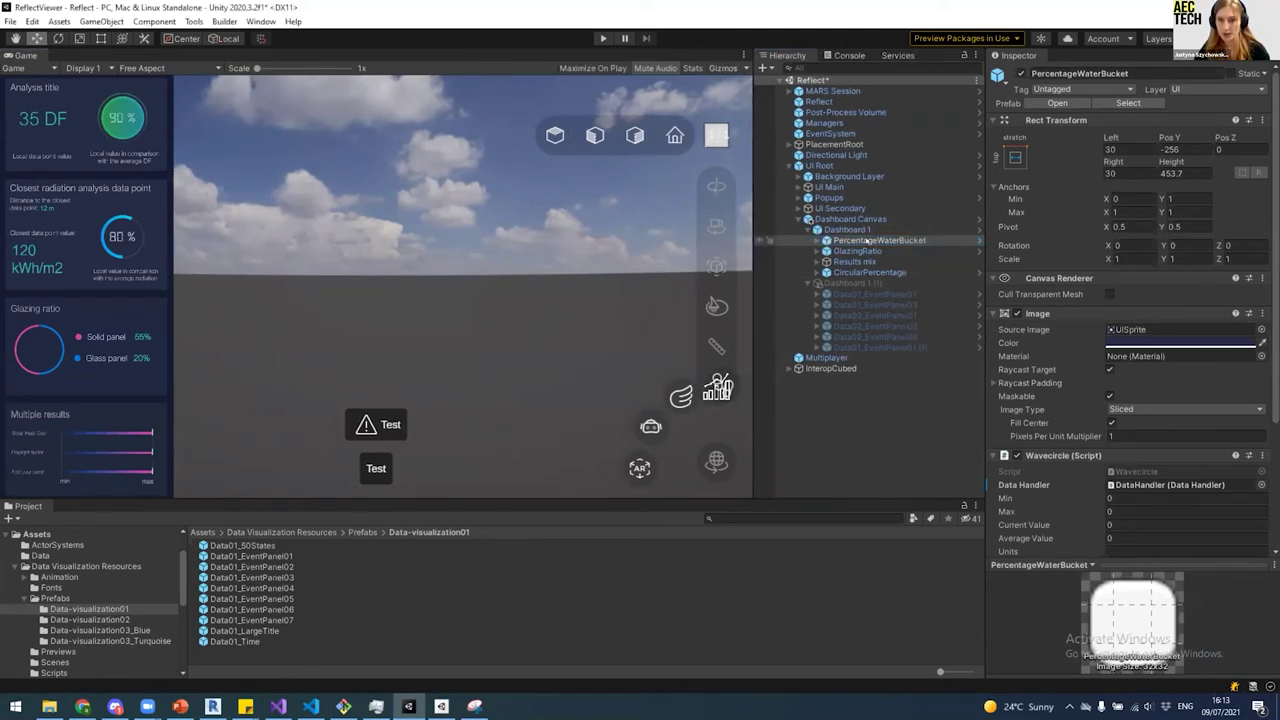
{"action": "left_click", "coordinate": [1021, 73]}
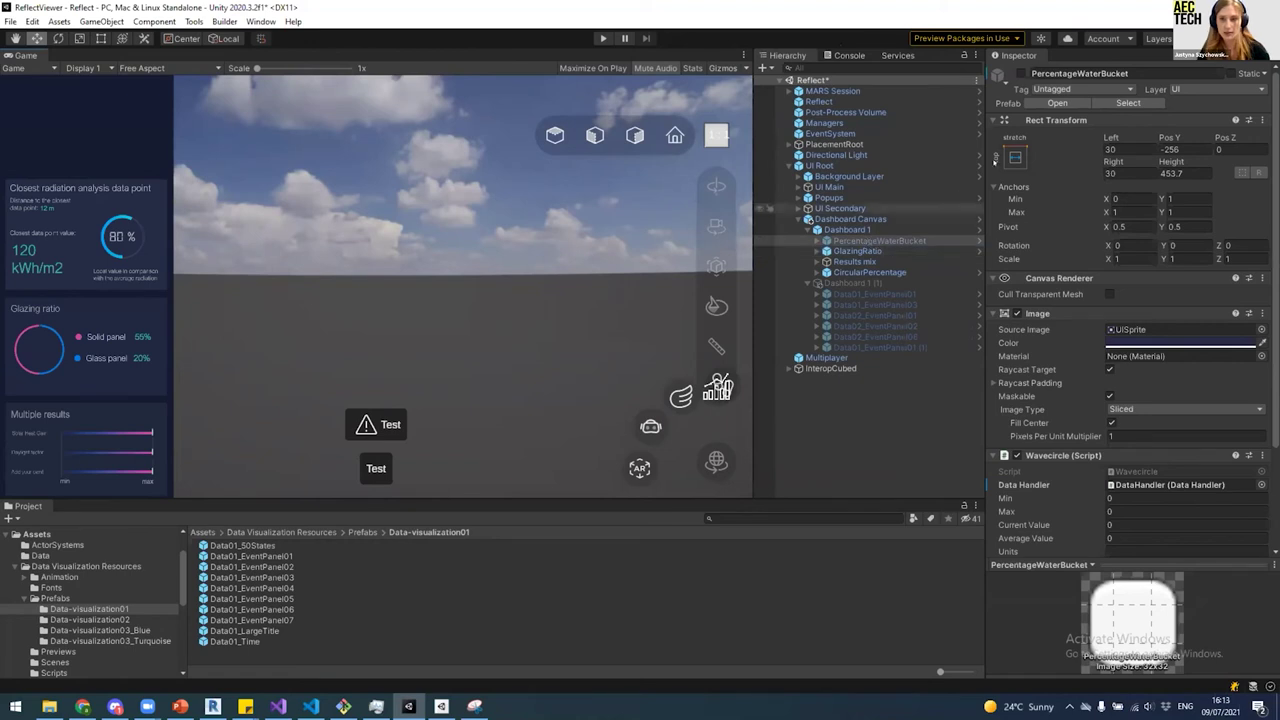
{"action": "left_click", "coordinate": [1021, 73]}
{"action": "left_click", "coordinate": [1021, 73]}
{"action": "left_click", "coordinate": [1021, 73]}
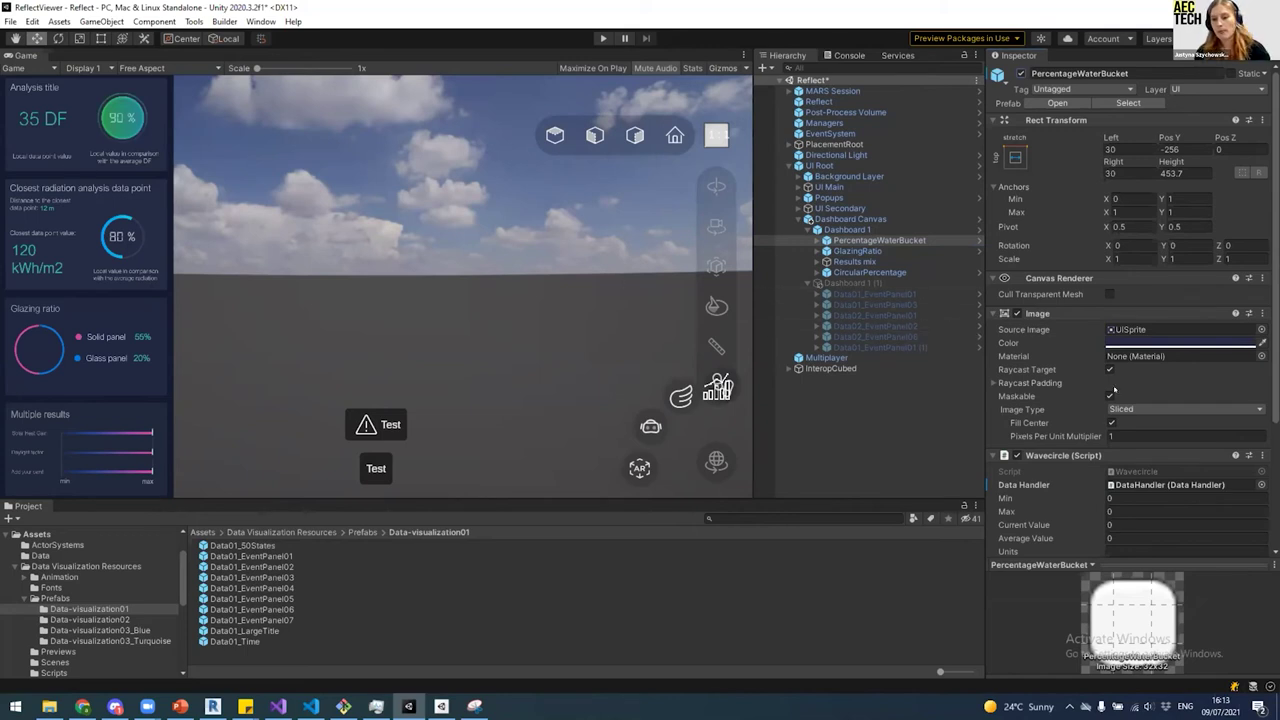
{"action": "scroll", "coordinate": [1113, 390], "scroll_direction": "down", "scroll_amount": 5}
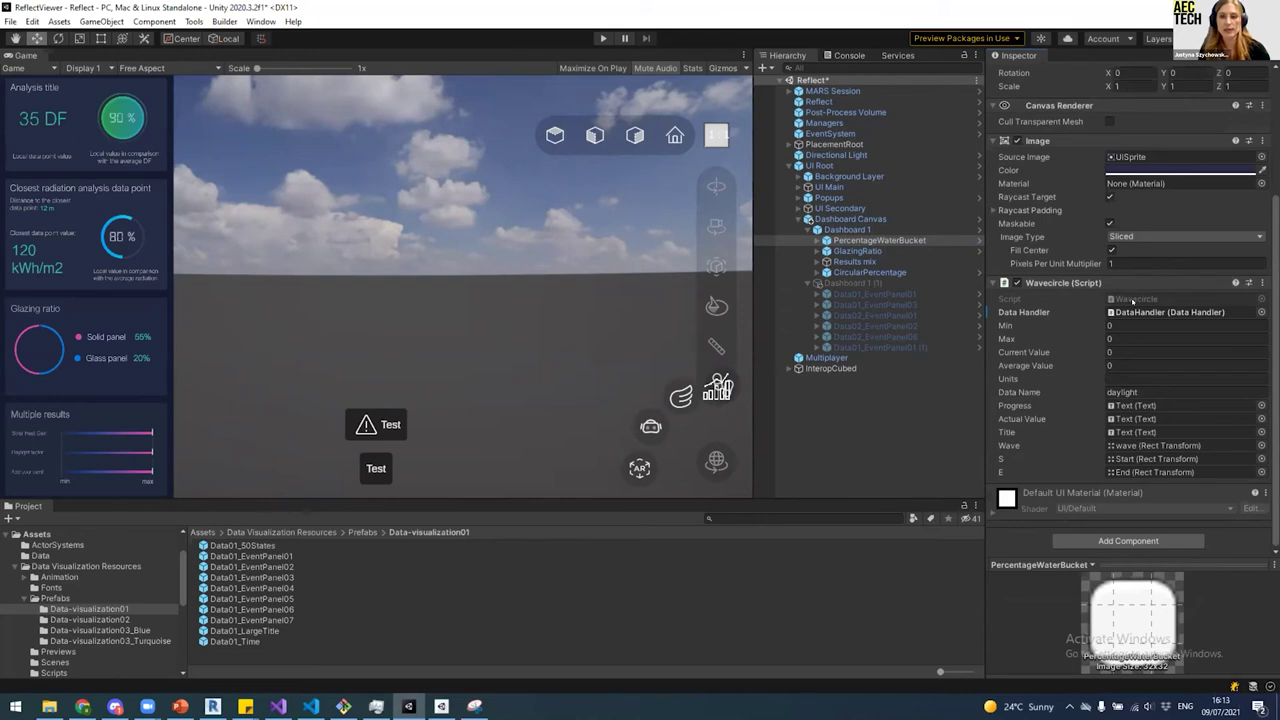
{"action": "double_click", "coordinate": [1133, 299]}
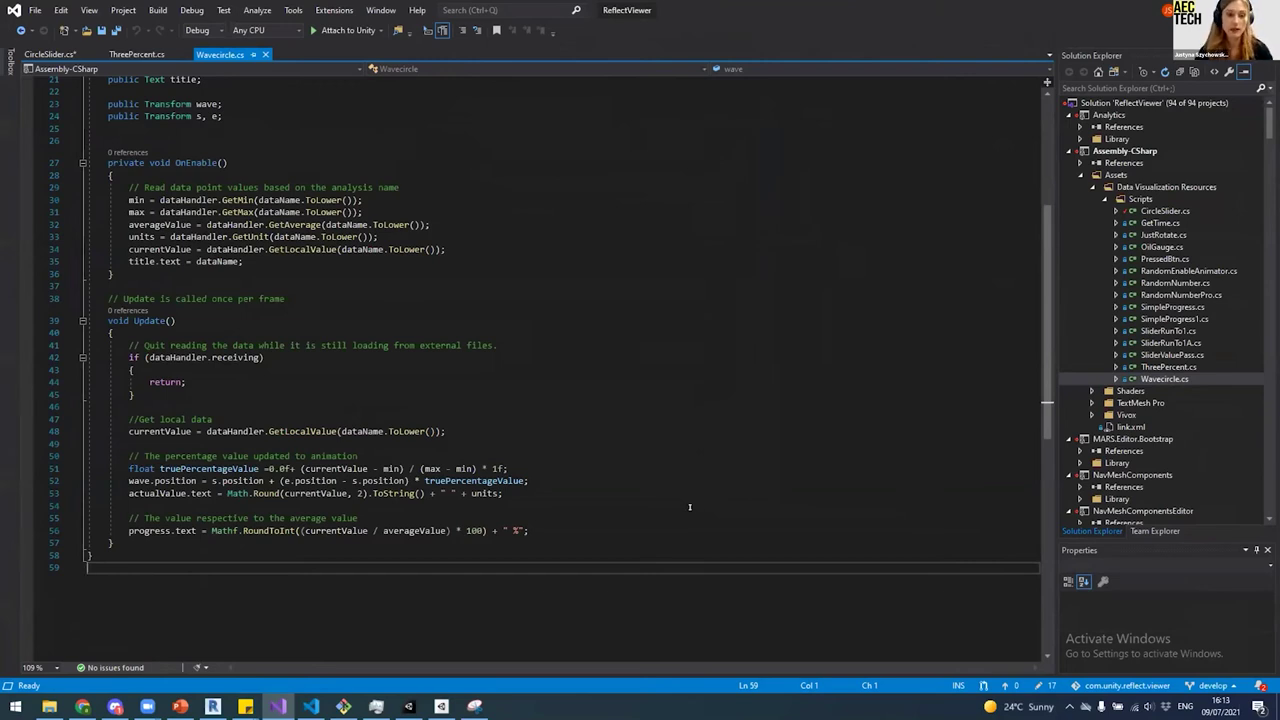
Step: Step through the OnEnable lines of Wavecircle.cs up to the GetMin call
{"action": "scroll", "coordinate": [670, 506], "scroll_direction": "up", "scroll_amount": 2}
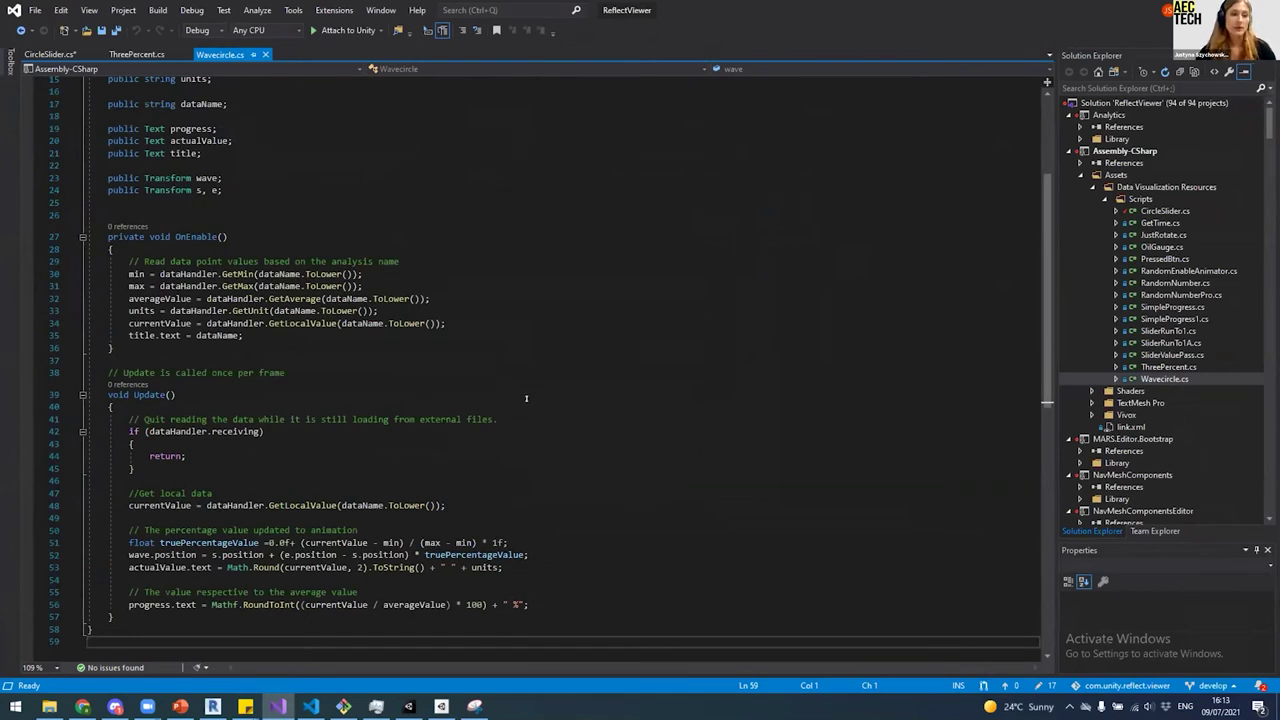
{"action": "left_click", "coordinate": [615, 400]}
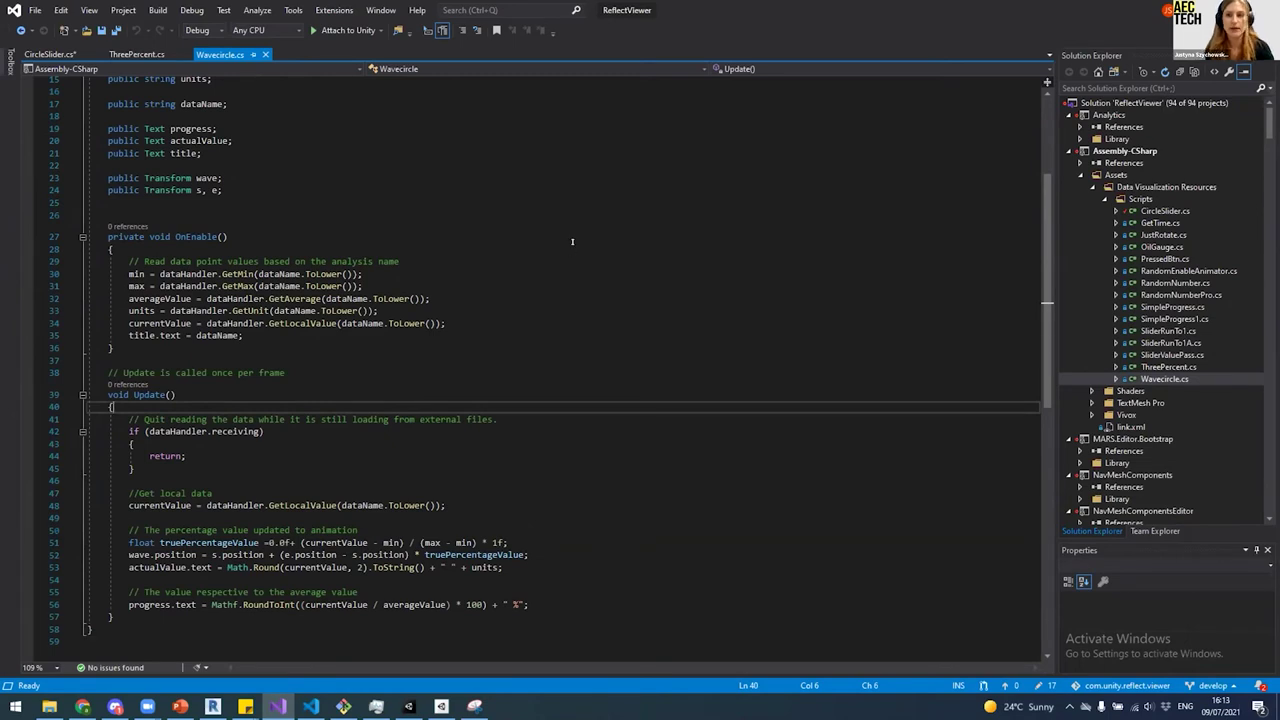
{"action": "key", "text": "Up"}
{"action": "key", "text": "Up"}
{"action": "key", "text": "Up"}
{"action": "key", "text": "Up"}
{"action": "key", "text": "Up"}
{"action": "key", "text": "Up"}
{"action": "left_click", "coordinate": [451, 312]}
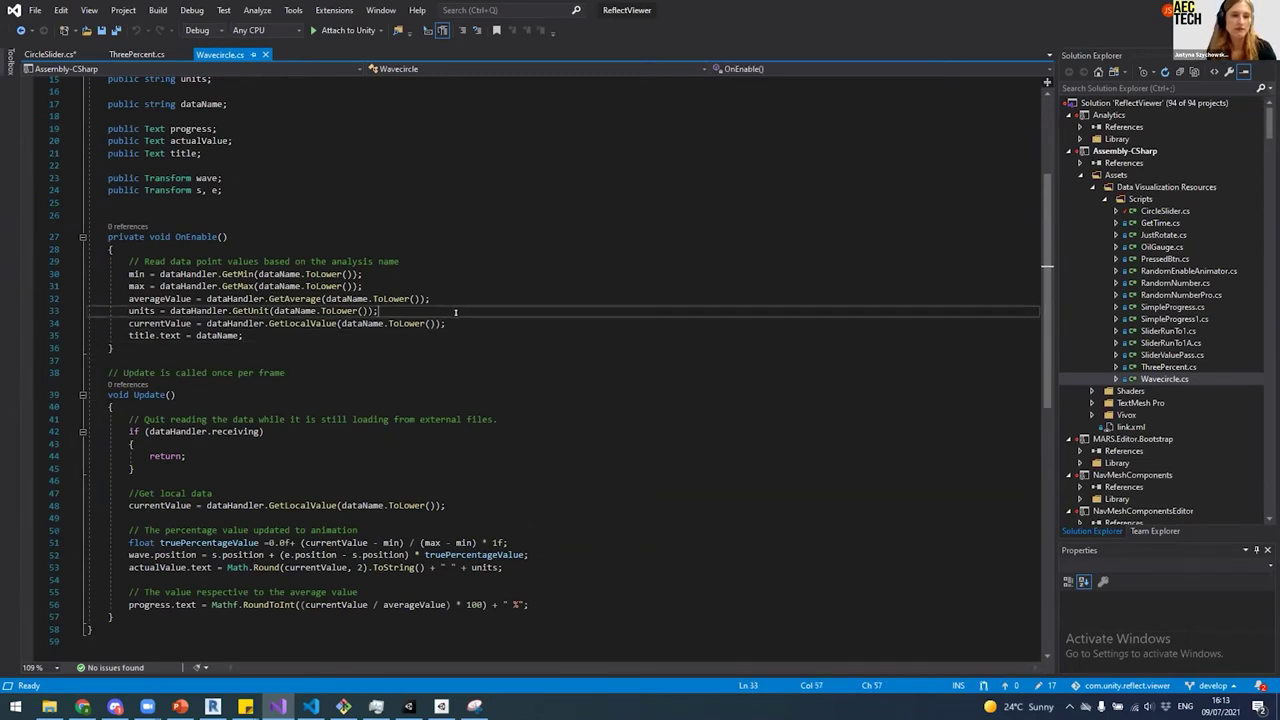
{"action": "key", "text": "Up"}
{"action": "key", "text": "Up"}
{"action": "key", "text": "Up"}
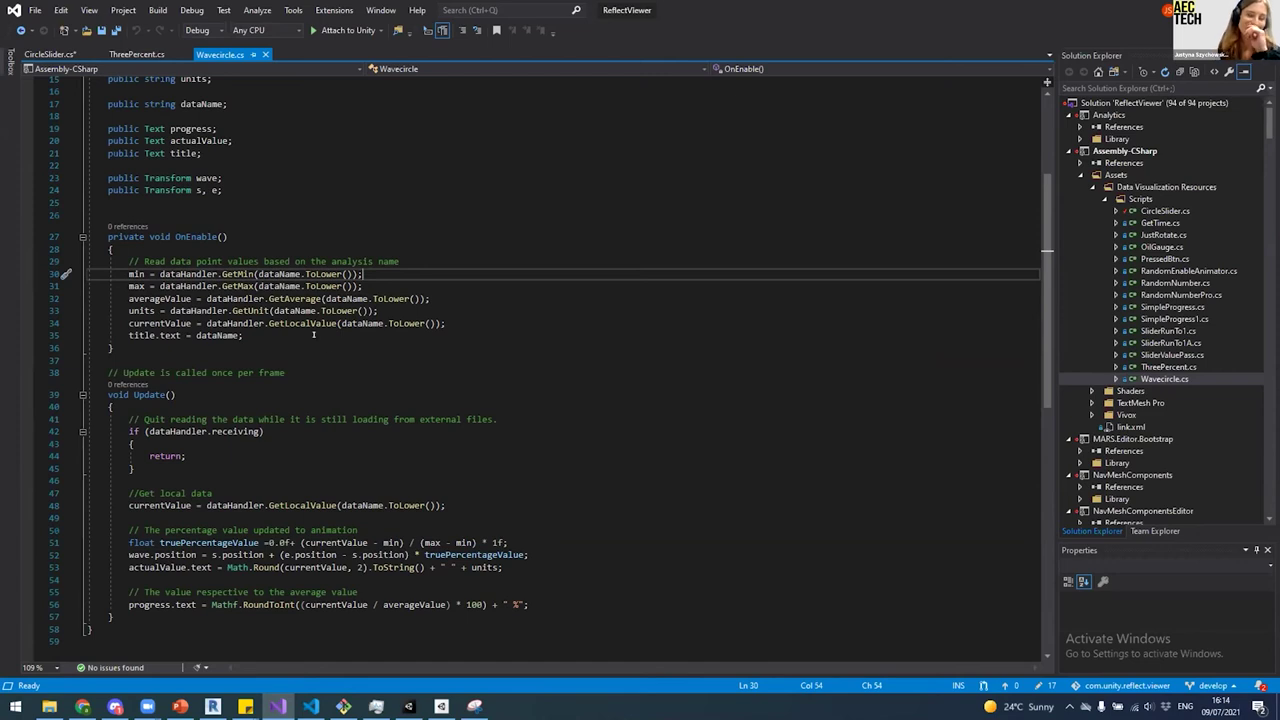
{"action": "left_click", "coordinate": [112, 348]}
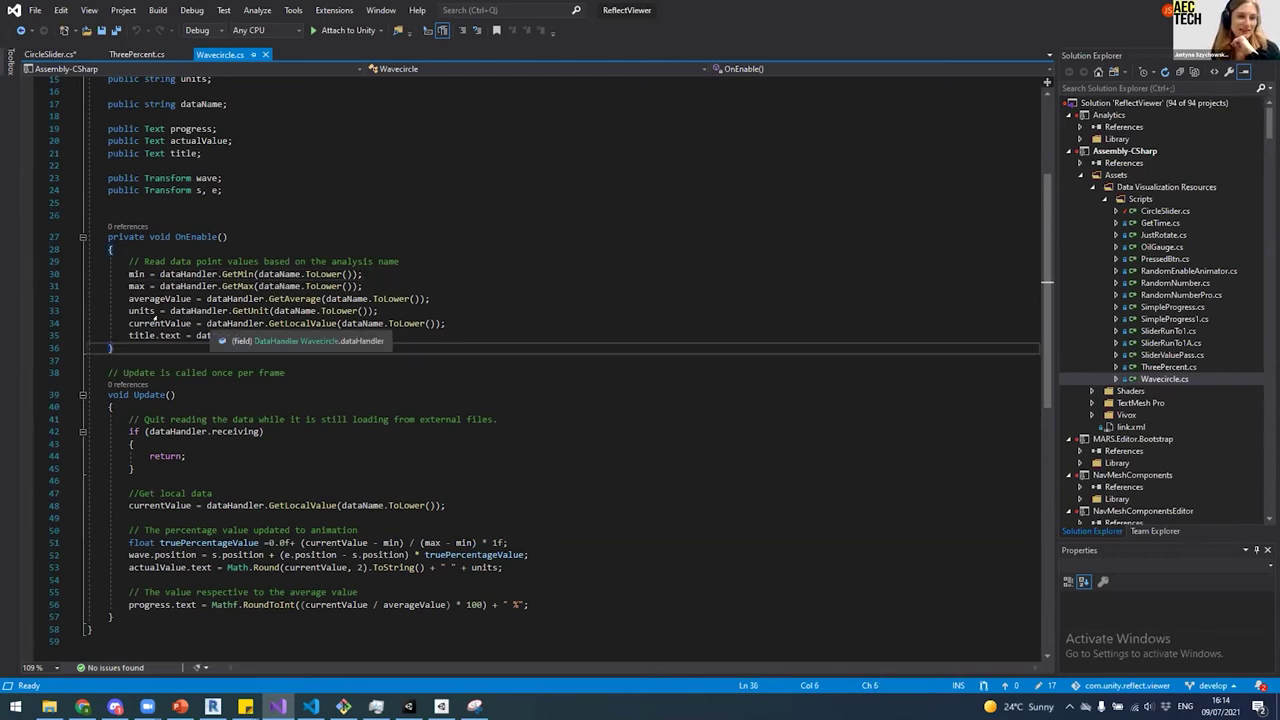
Step: Highlight the references to OnEnable, dataHandler, GetMin and dataName in the code
{"action": "double_click", "coordinate": [180, 237]}
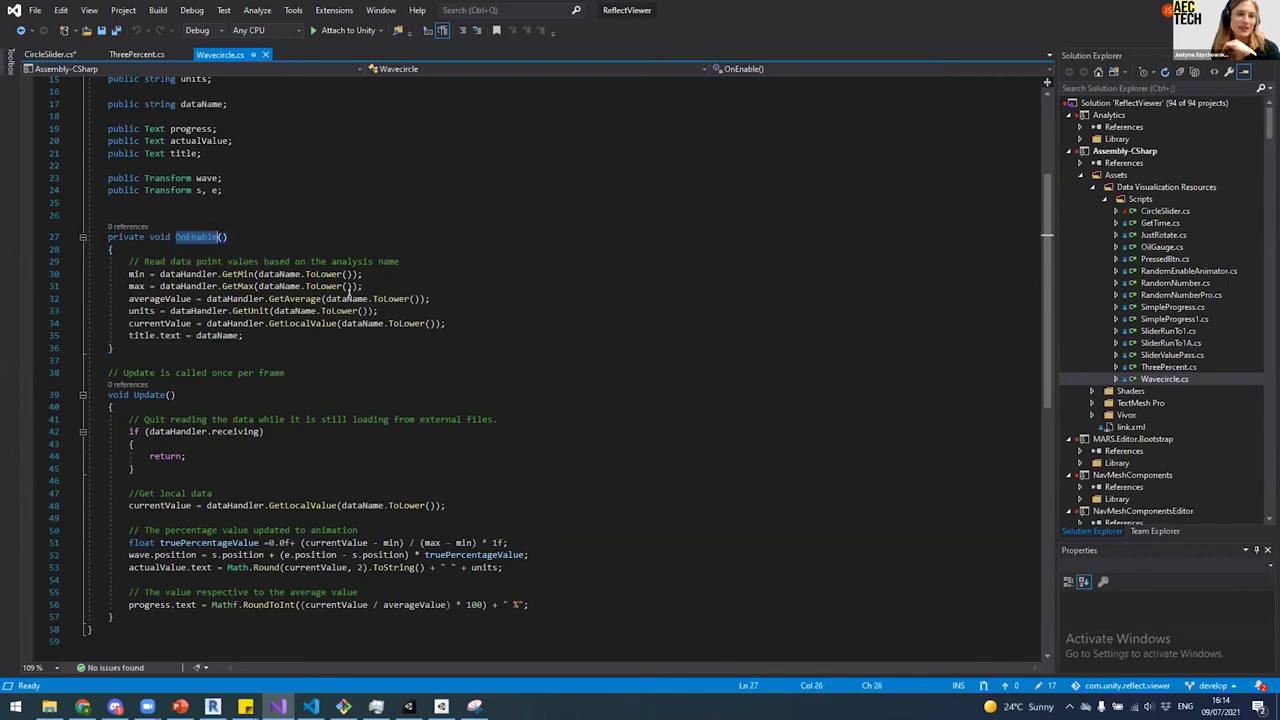
{"action": "left_click", "coordinate": [433, 285]}
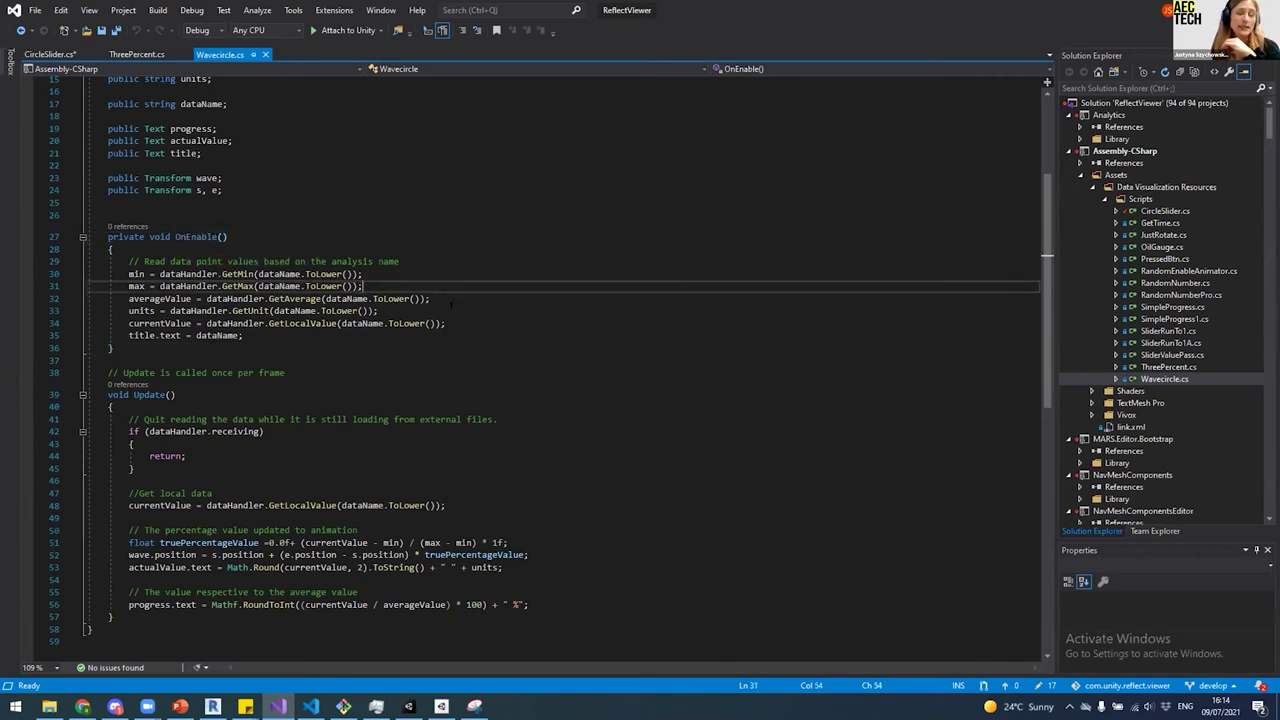
{"action": "double_click", "coordinate": [185, 273]}
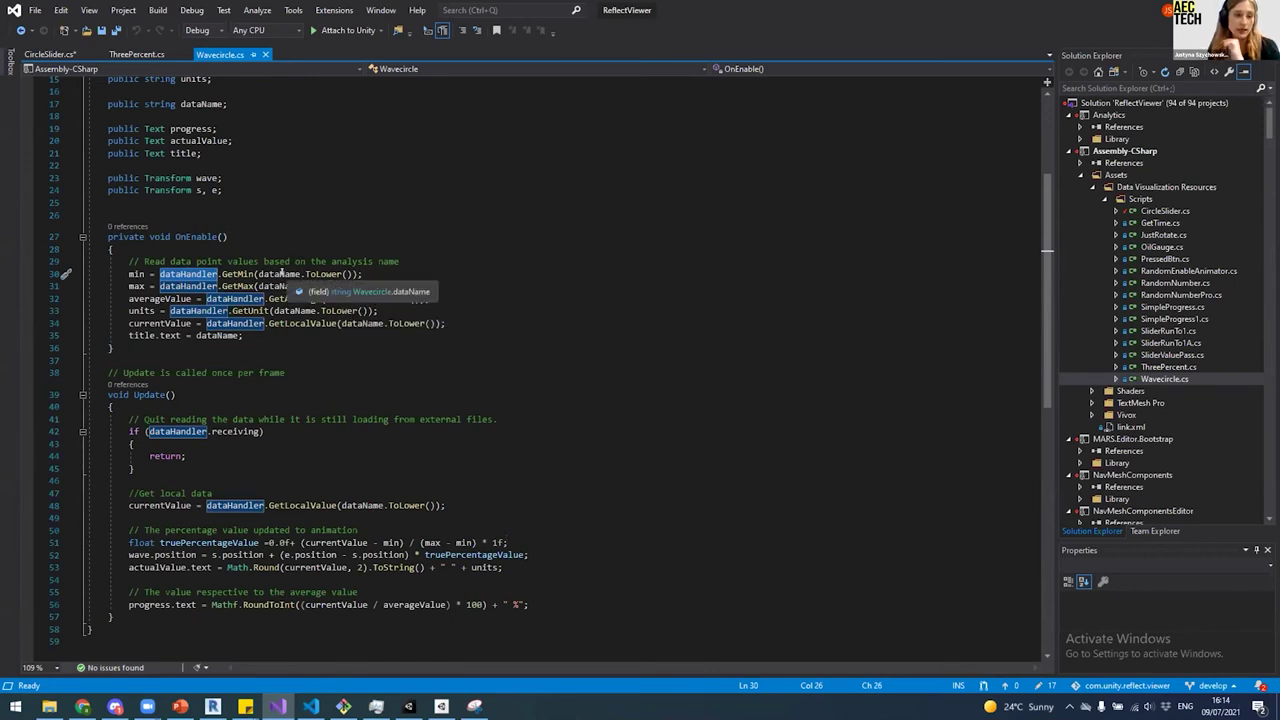
{"action": "left_click", "coordinate": [180, 273]}
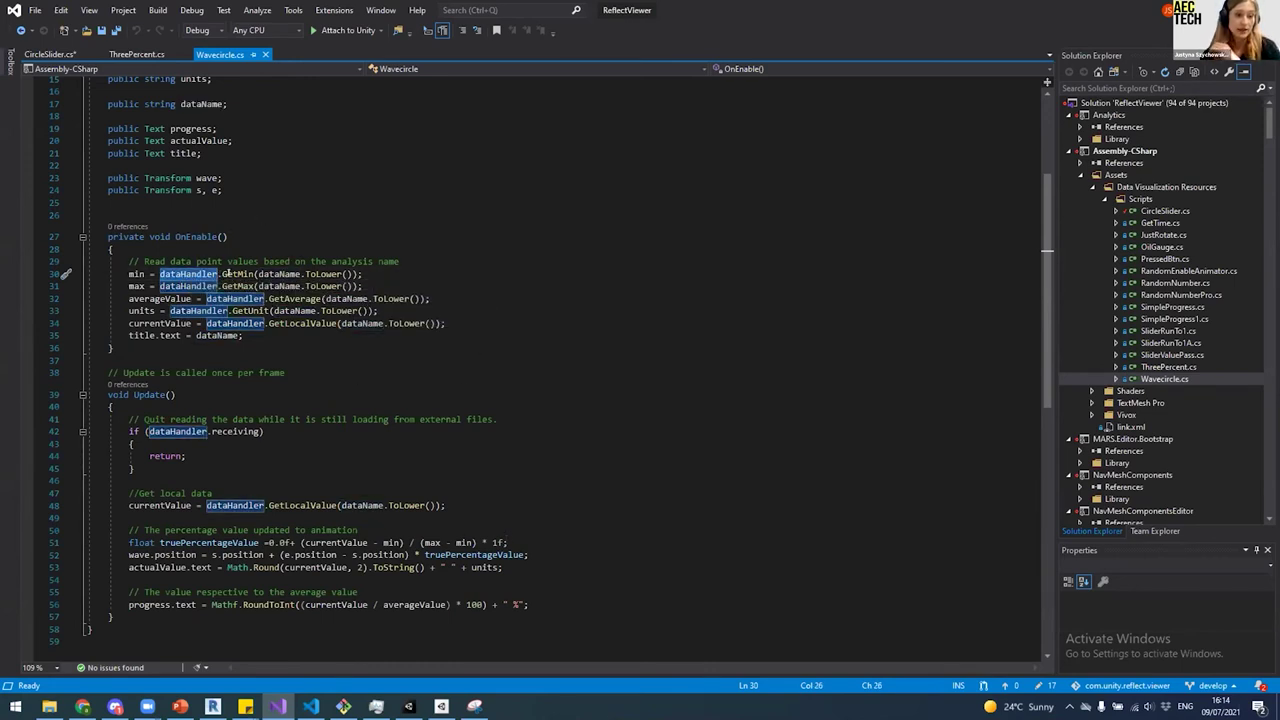
{"action": "double_click", "coordinate": [238, 274]}
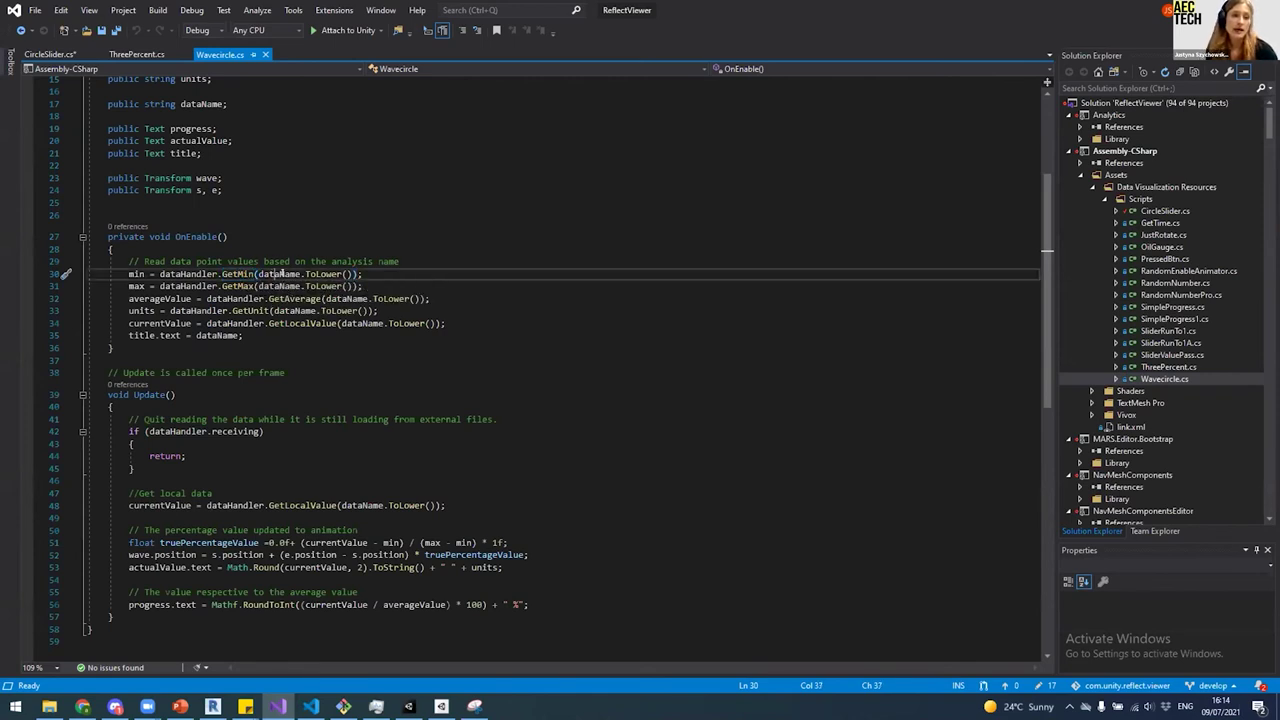
{"action": "left_click", "coordinate": [281, 273]}
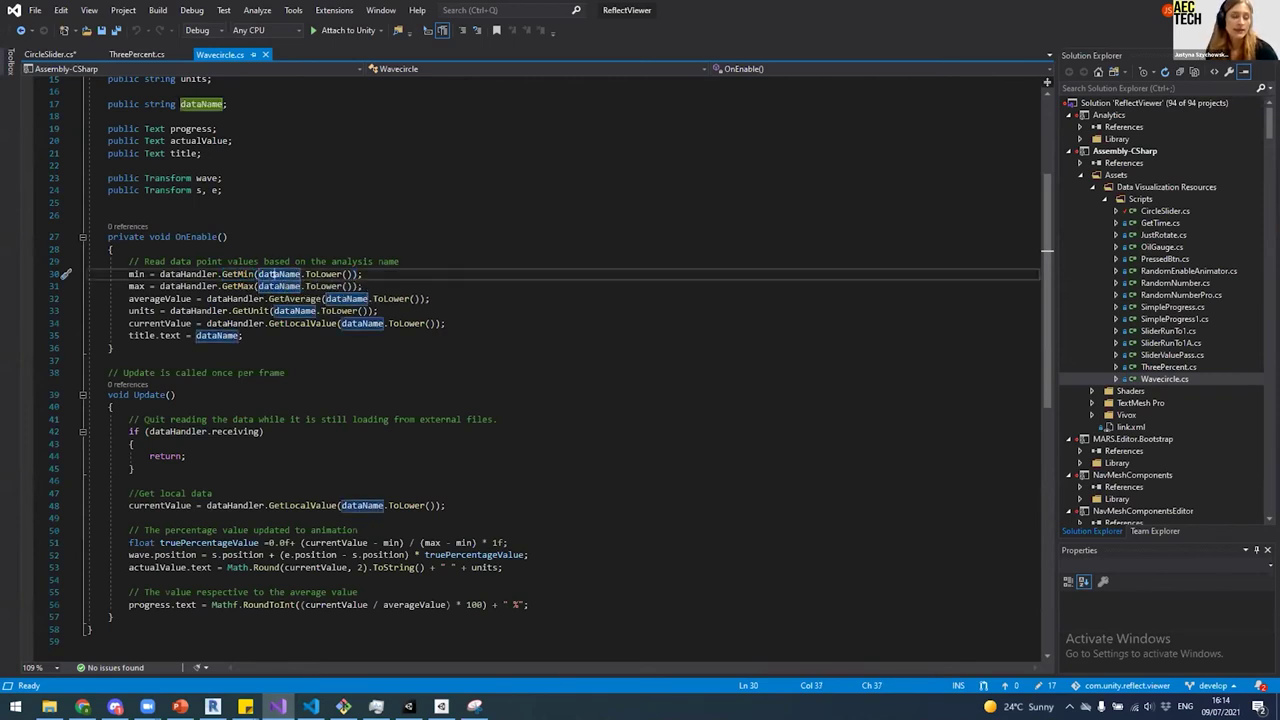
Step: Select the public string dataName declaration on line 17, then return to Unity
{"action": "scroll", "coordinate": [172, 215], "scroll_direction": "up", "scroll_amount": 2}
{"action": "left_click", "coordinate": [119, 178]}
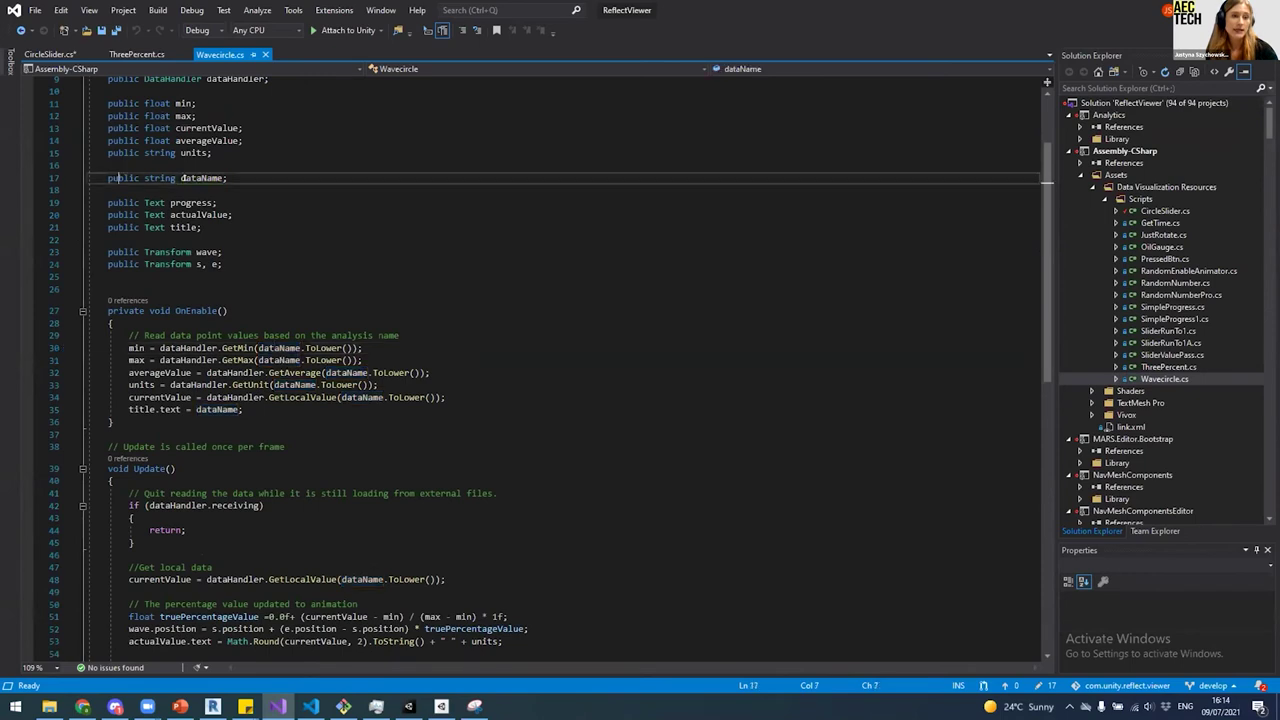
{"action": "left_click_drag", "start_coordinate": [109, 177], "coordinate": [219, 177]}
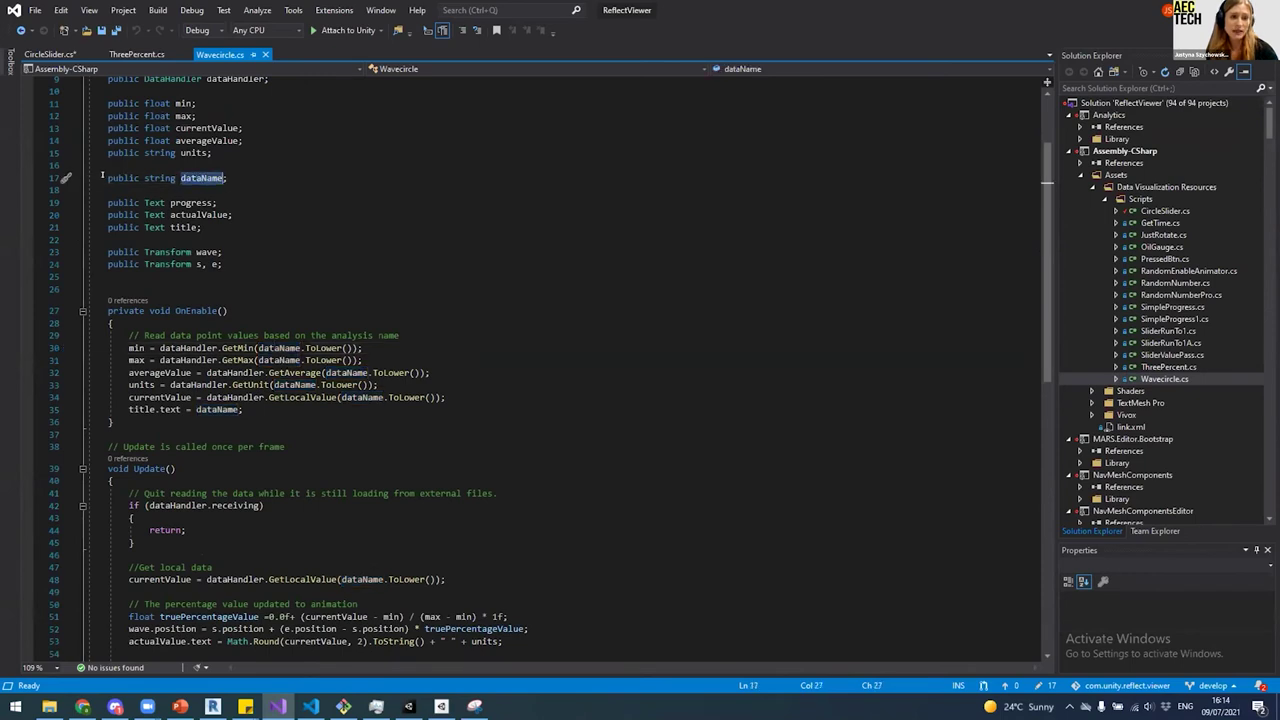
{"action": "left_click", "coordinate": [229, 178]}
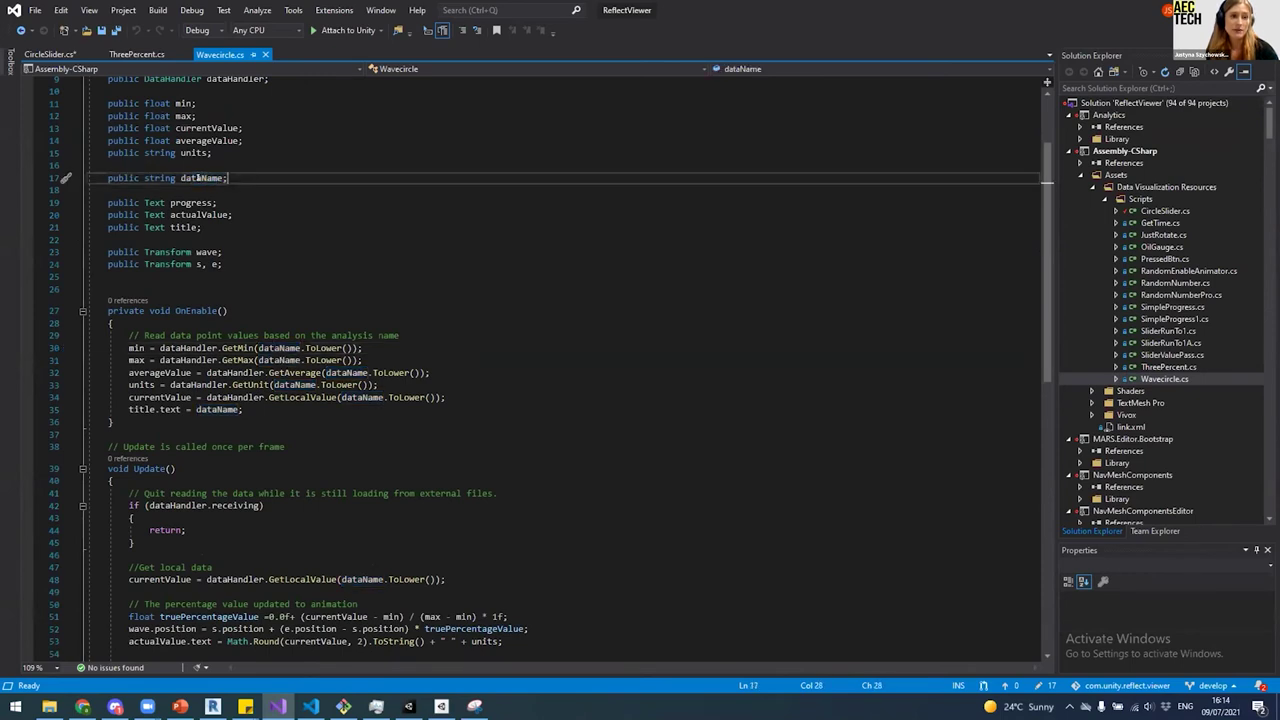
{"action": "double_click", "coordinate": [121, 178]}
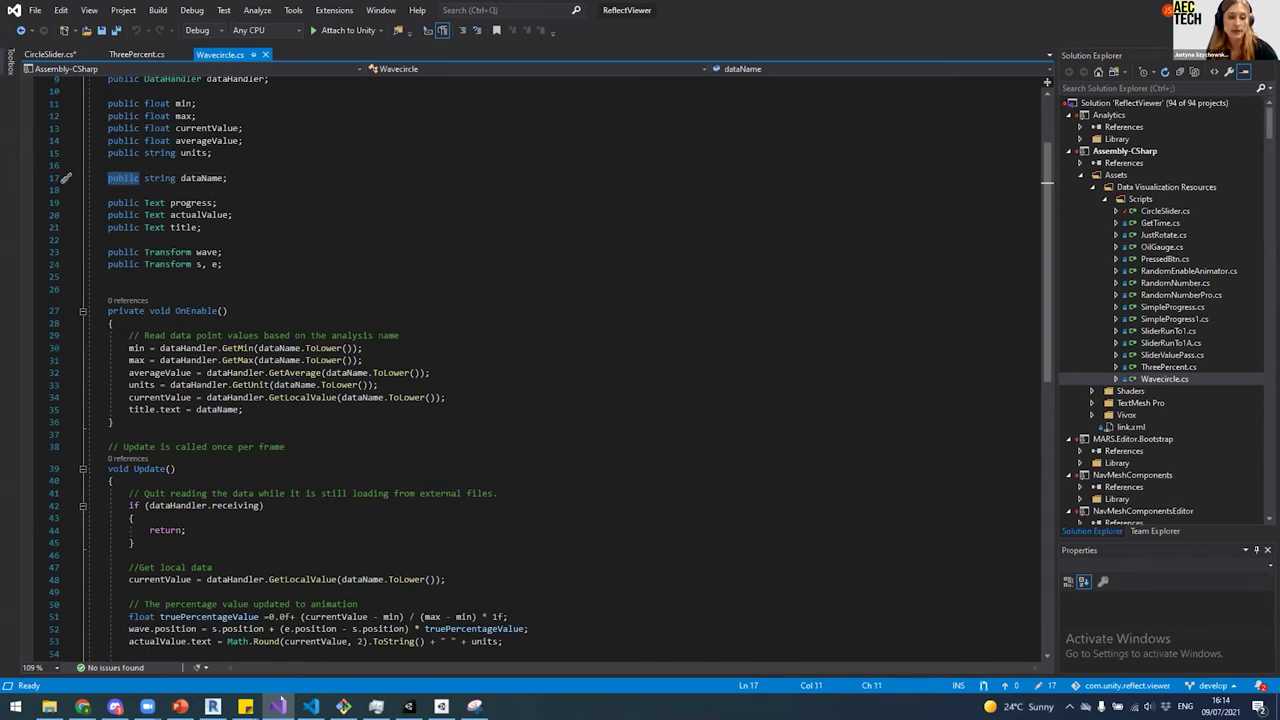
{"action": "left_click", "coordinate": [408, 707]}
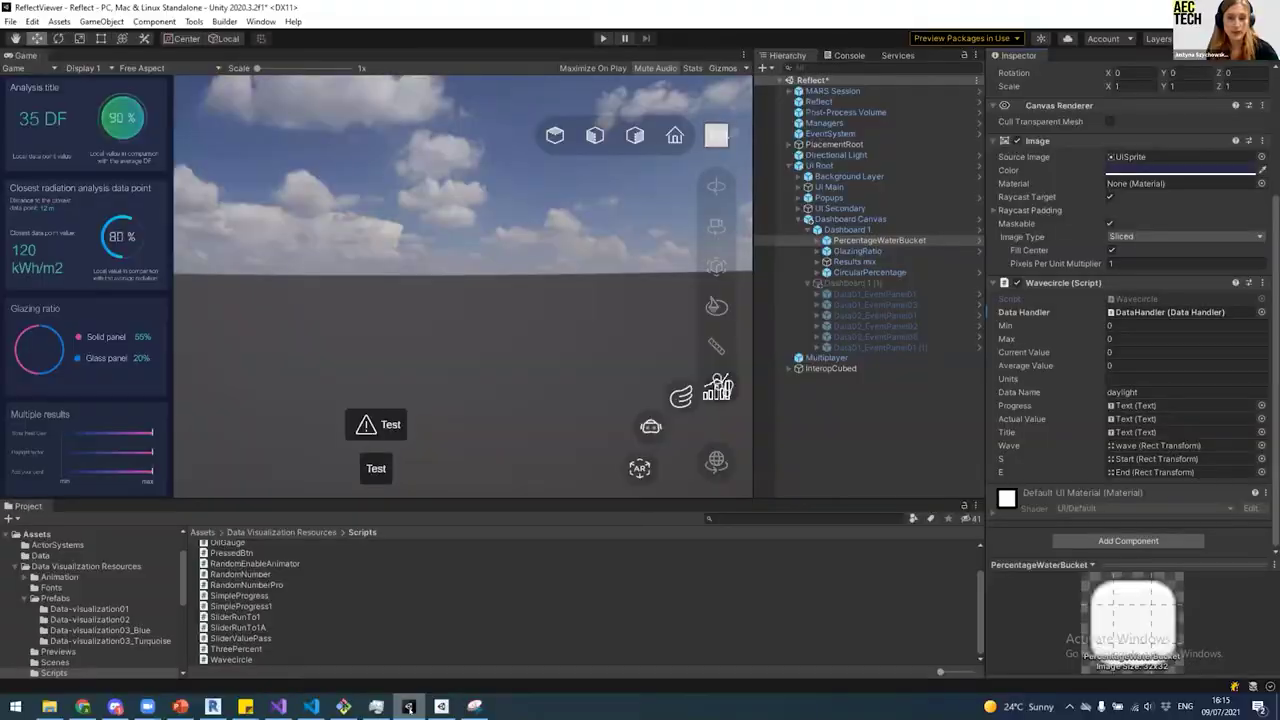
Step: Retype the Wavecircle Data Name as 'daylight', then switch back to Visual Studio
{"action": "left_click", "coordinate": [1122, 391]}
{"action": "left_click", "coordinate": [1137, 392]}
{"action": "double_click", "coordinate": [1137, 392]}
{"action": "type", "text": "da"}
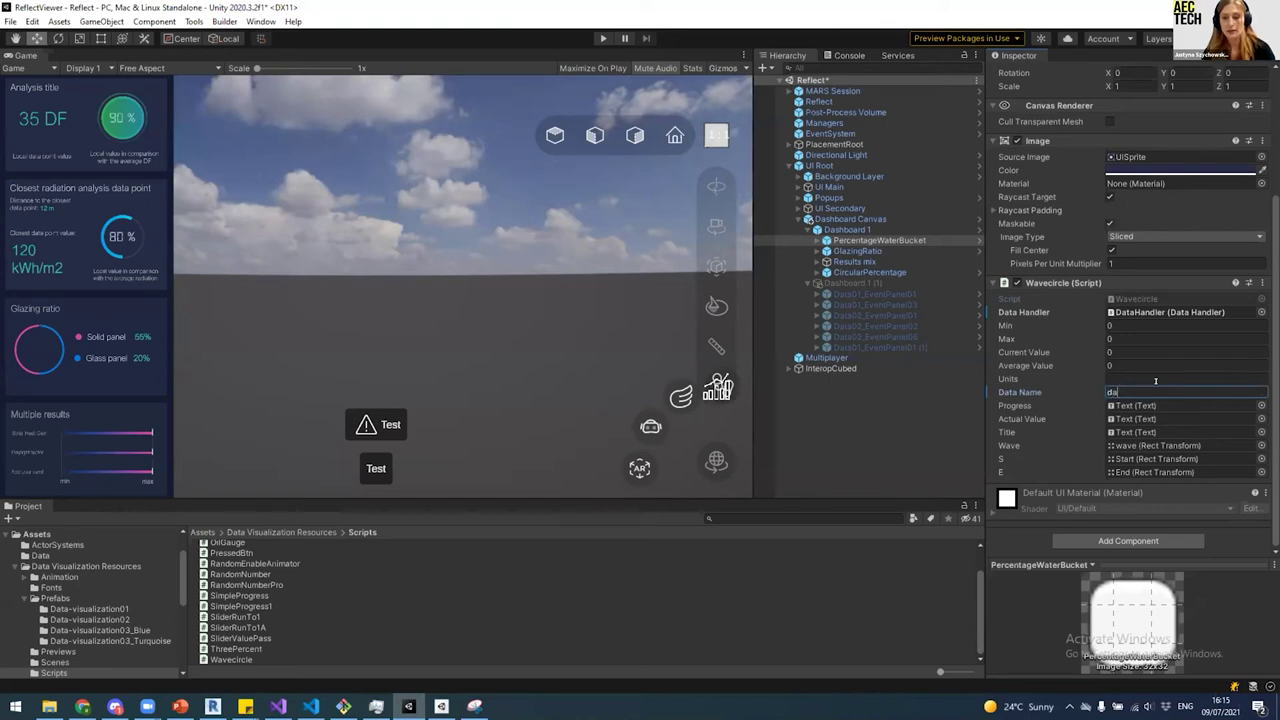
{"action": "type", "text": "ylight"}
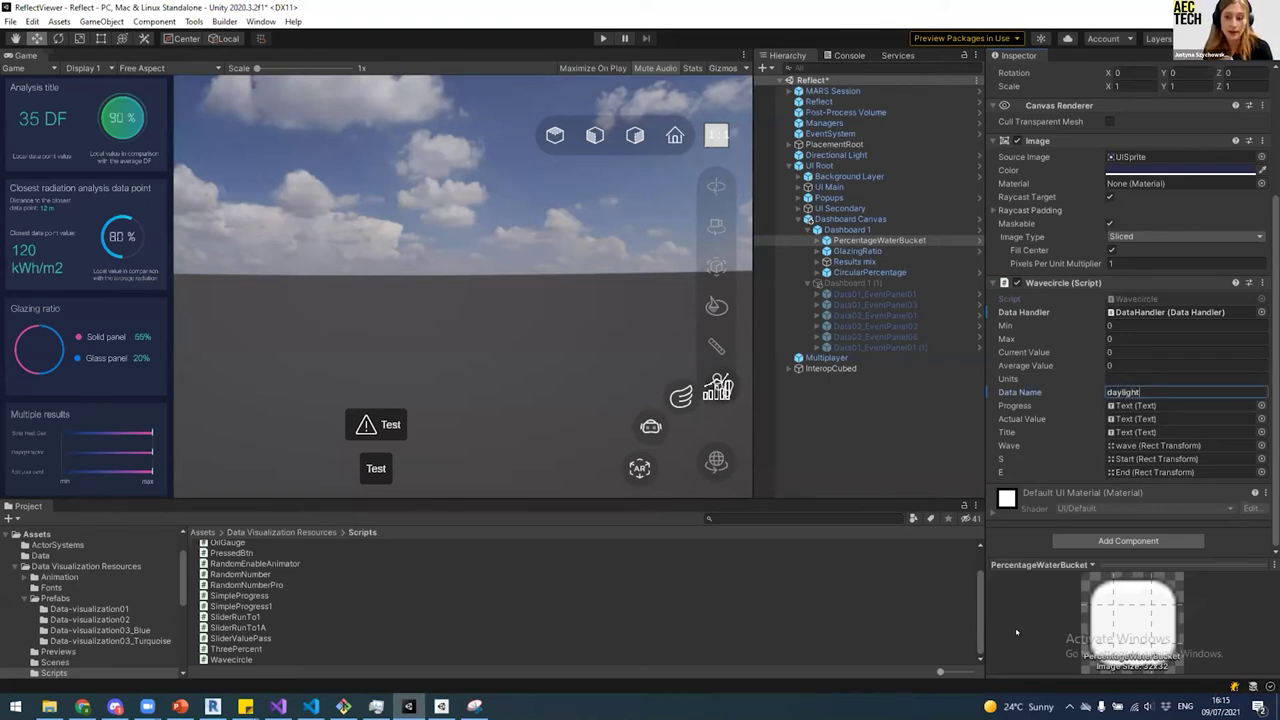
{"action": "key", "text": "Return"}
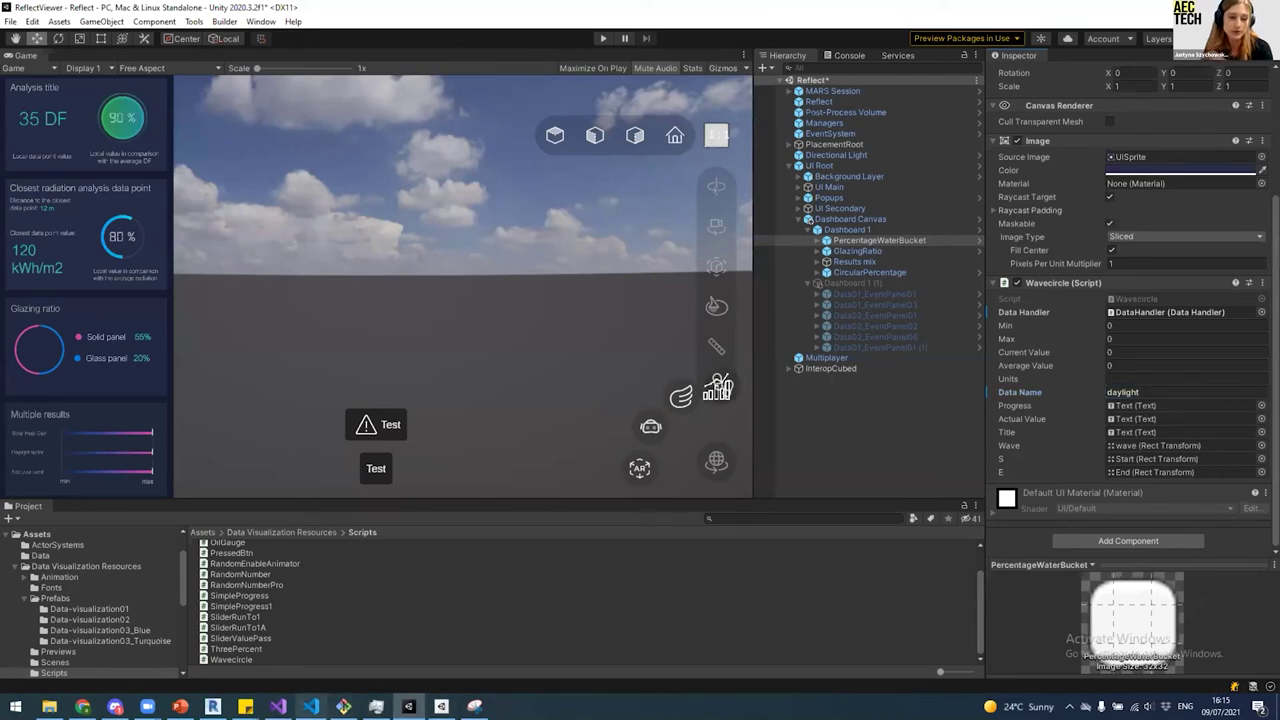
{"action": "left_click", "coordinate": [278, 706]}
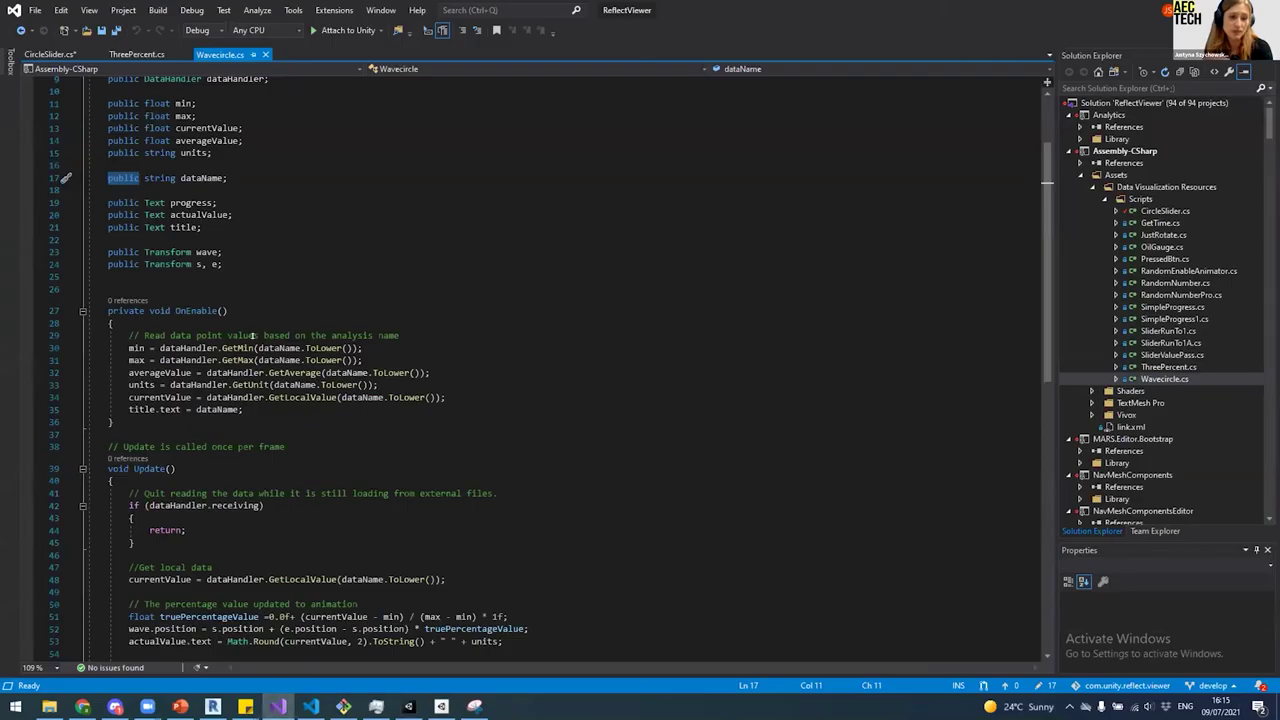
Step: Trace how OnEnable reads min, average, units and current value through dataName
{"action": "left_click", "coordinate": [300, 348]}
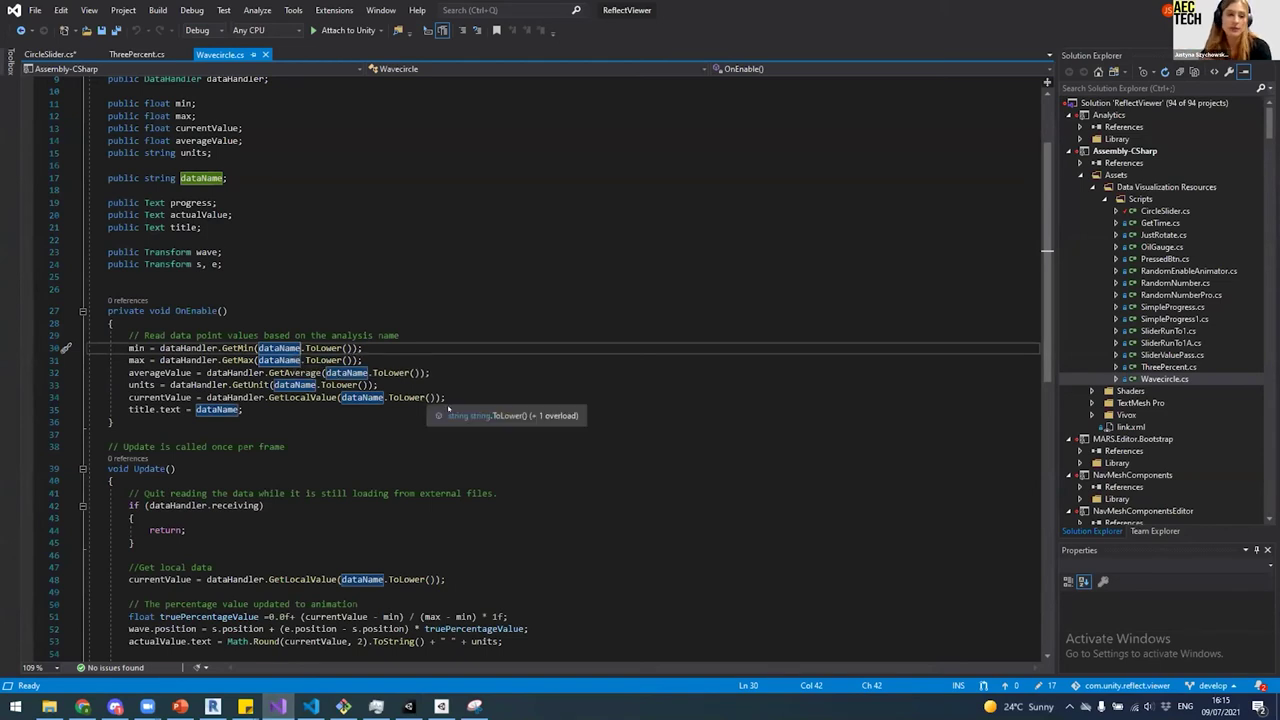
{"action": "scroll", "coordinate": [103, 271], "scroll_direction": "down", "scroll_amount": 2}
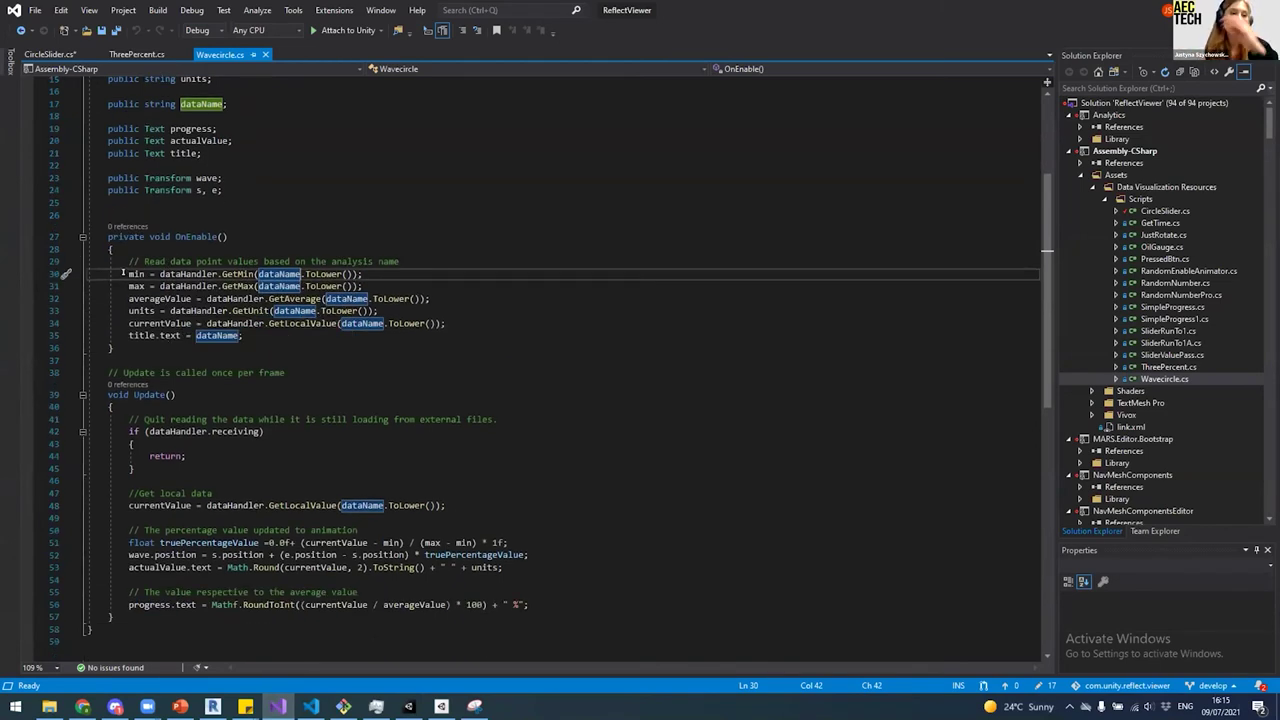
{"action": "left_click", "coordinate": [124, 273]}
{"action": "left_click", "coordinate": [157, 298]}
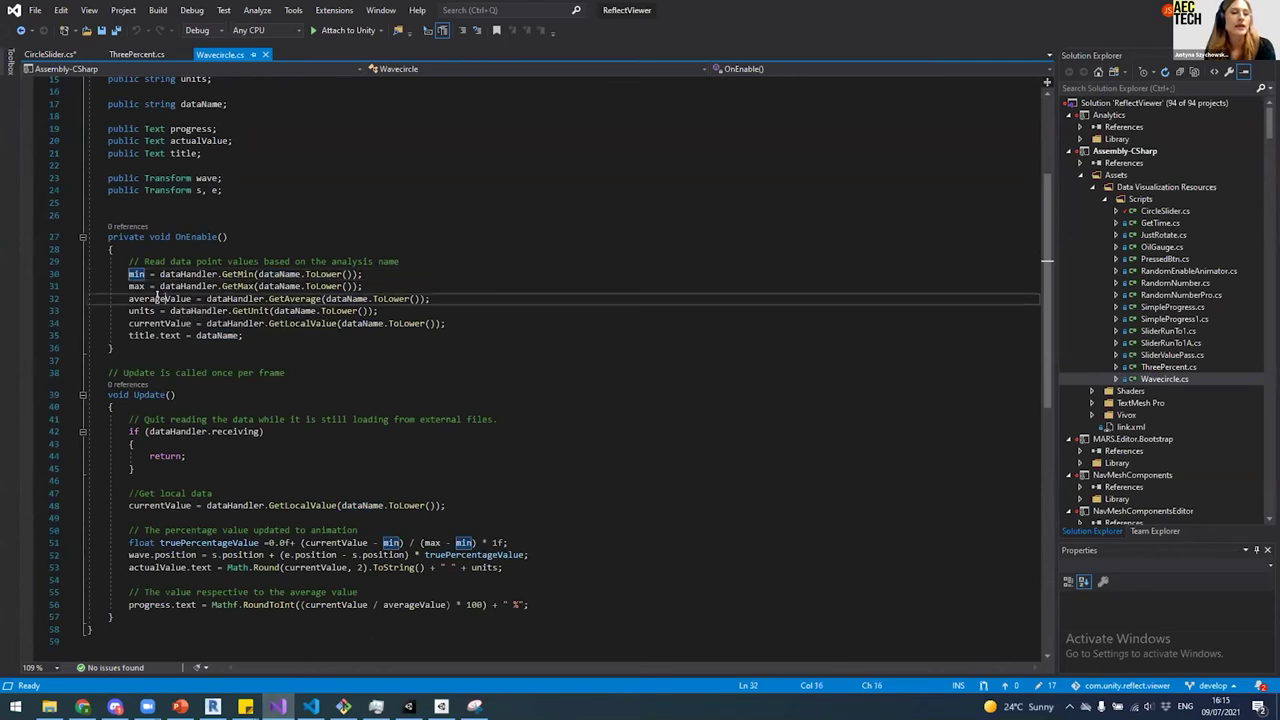
{"action": "left_click", "coordinate": [142, 311]}
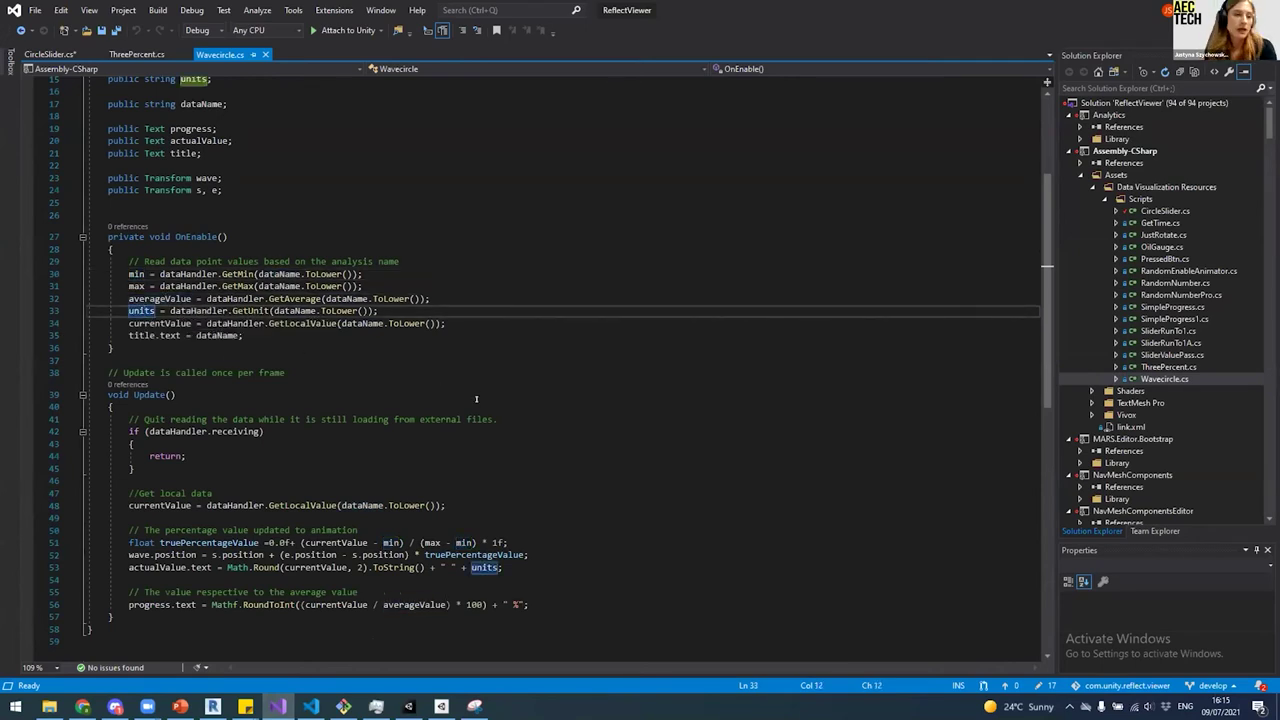
{"action": "left_click", "coordinate": [190, 323]}
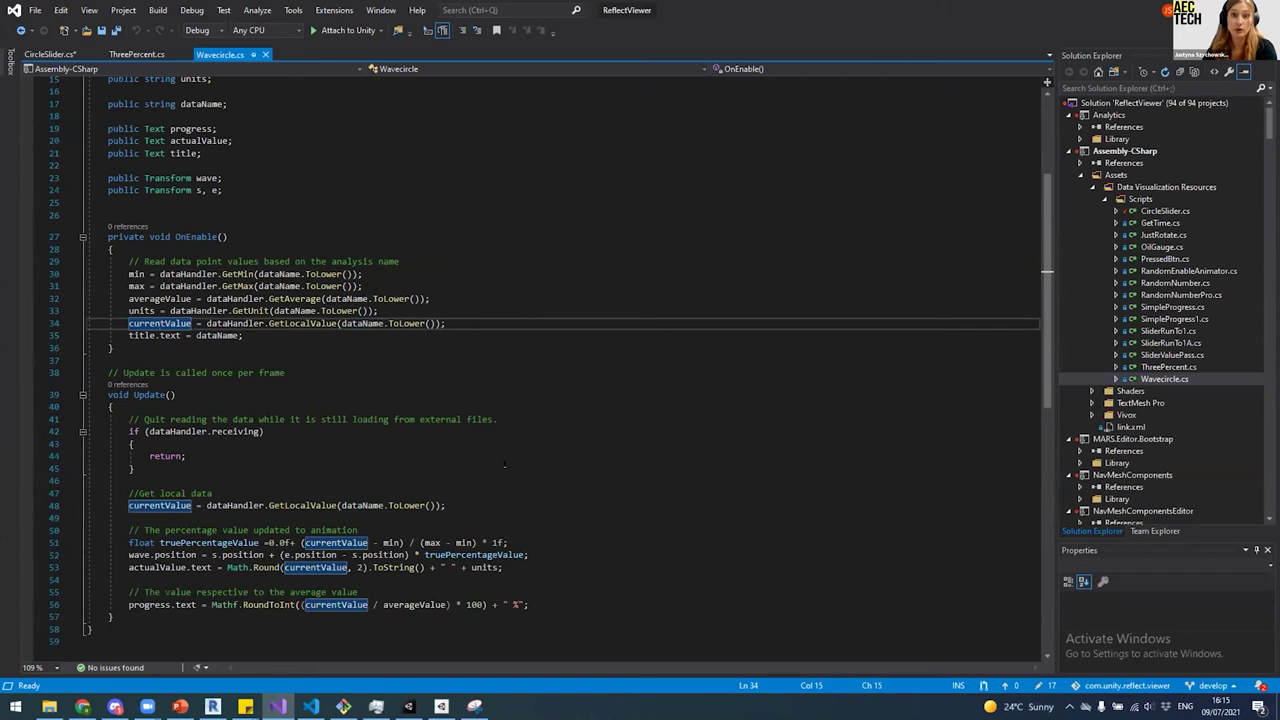
{"action": "scroll", "coordinate": [508, 463], "scroll_direction": "down", "scroll_amount": 3}
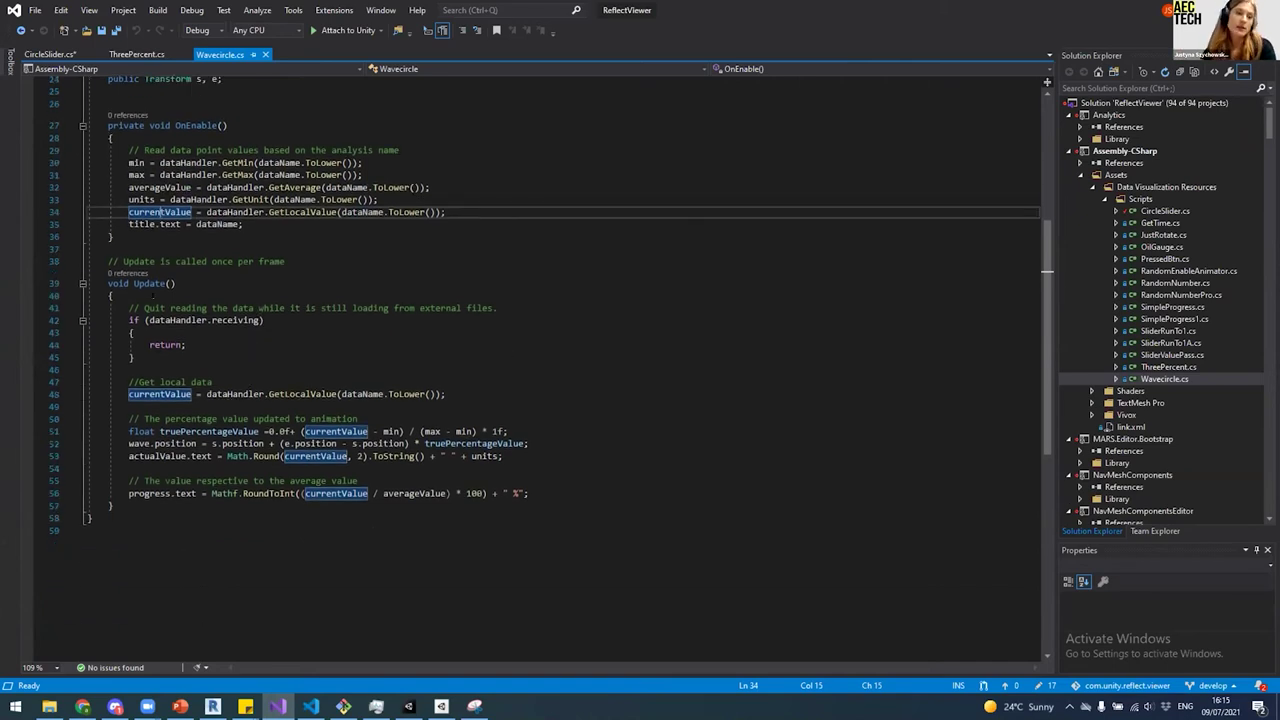
Step: Inspect Update's per-frame currentValue from GetLocalValue with the dataName argument
{"action": "left_click", "coordinate": [150, 284]}
{"action": "left_click", "coordinate": [258, 369]}
{"action": "left_click", "coordinate": [259, 382]}
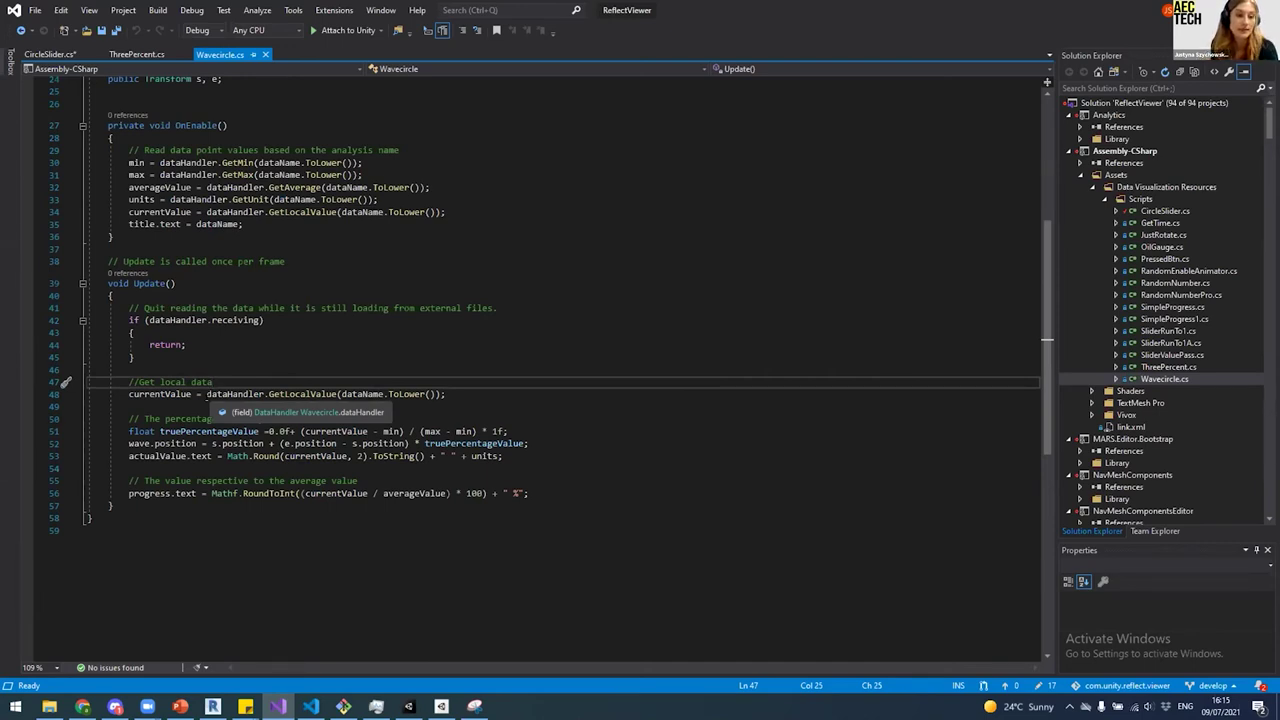
{"action": "left_click", "coordinate": [159, 394]}
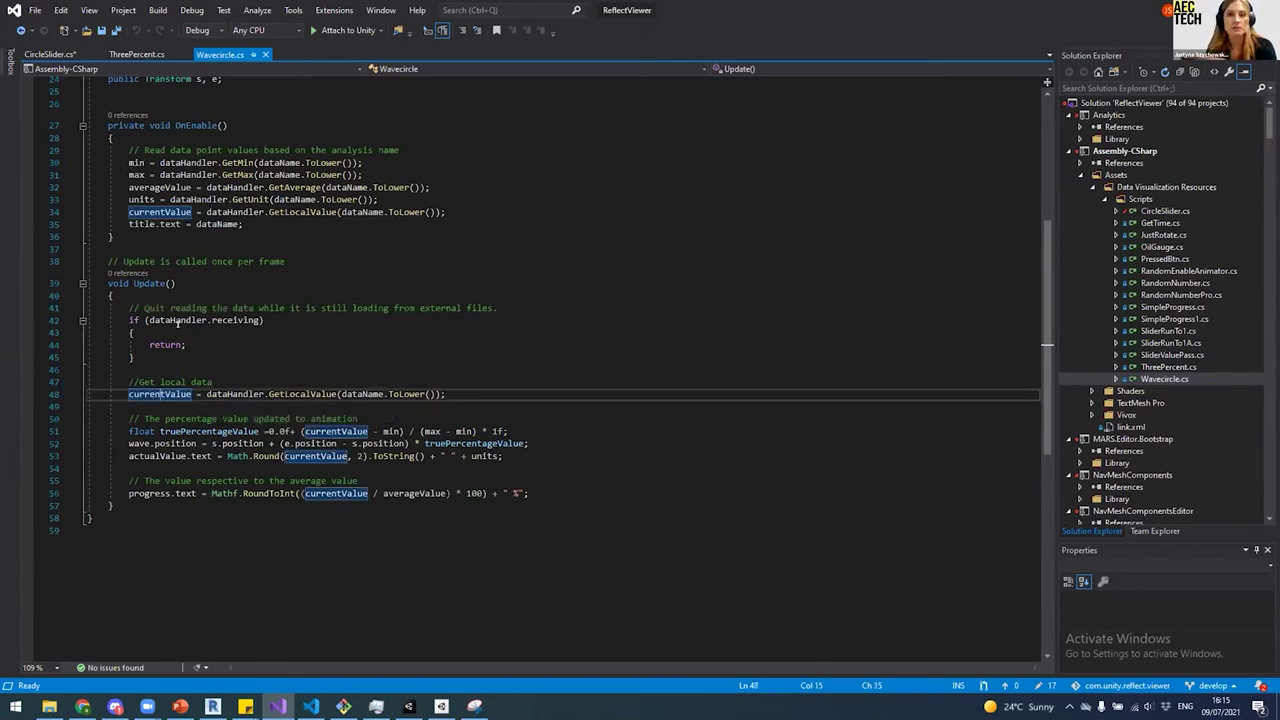
{"action": "left_click", "coordinate": [325, 394]}
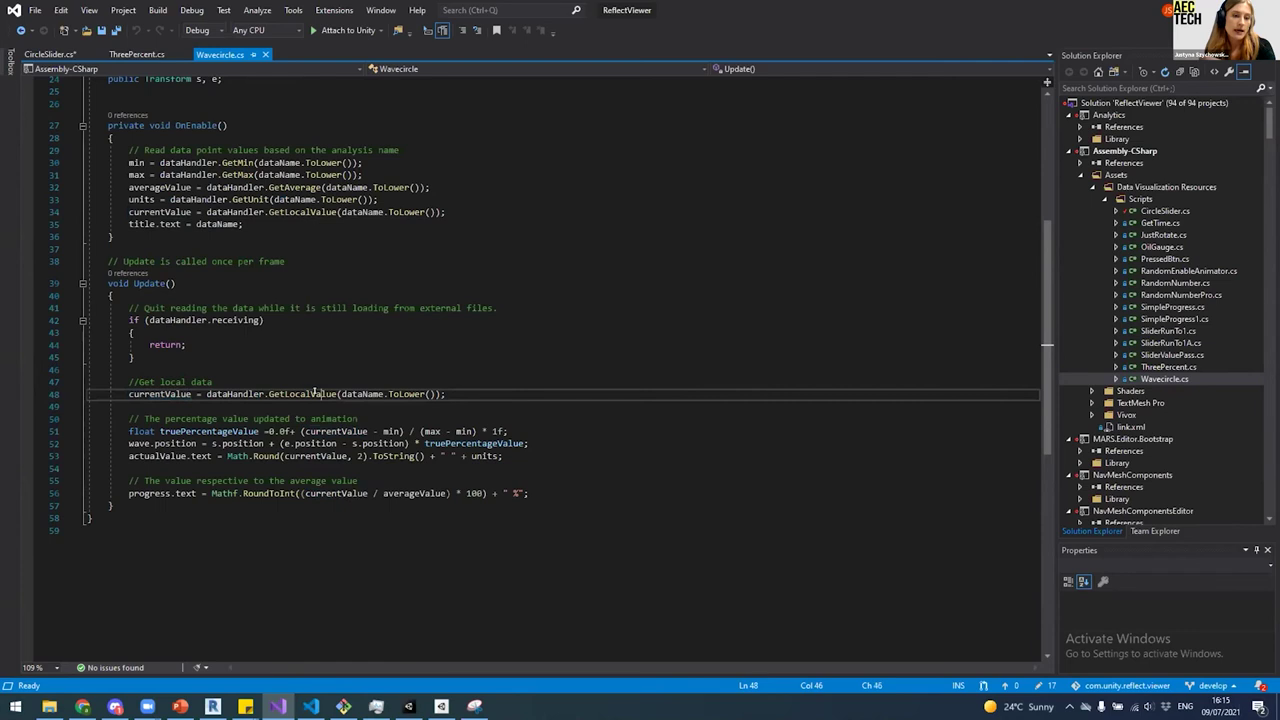
{"action": "left_click", "coordinate": [381, 394]}
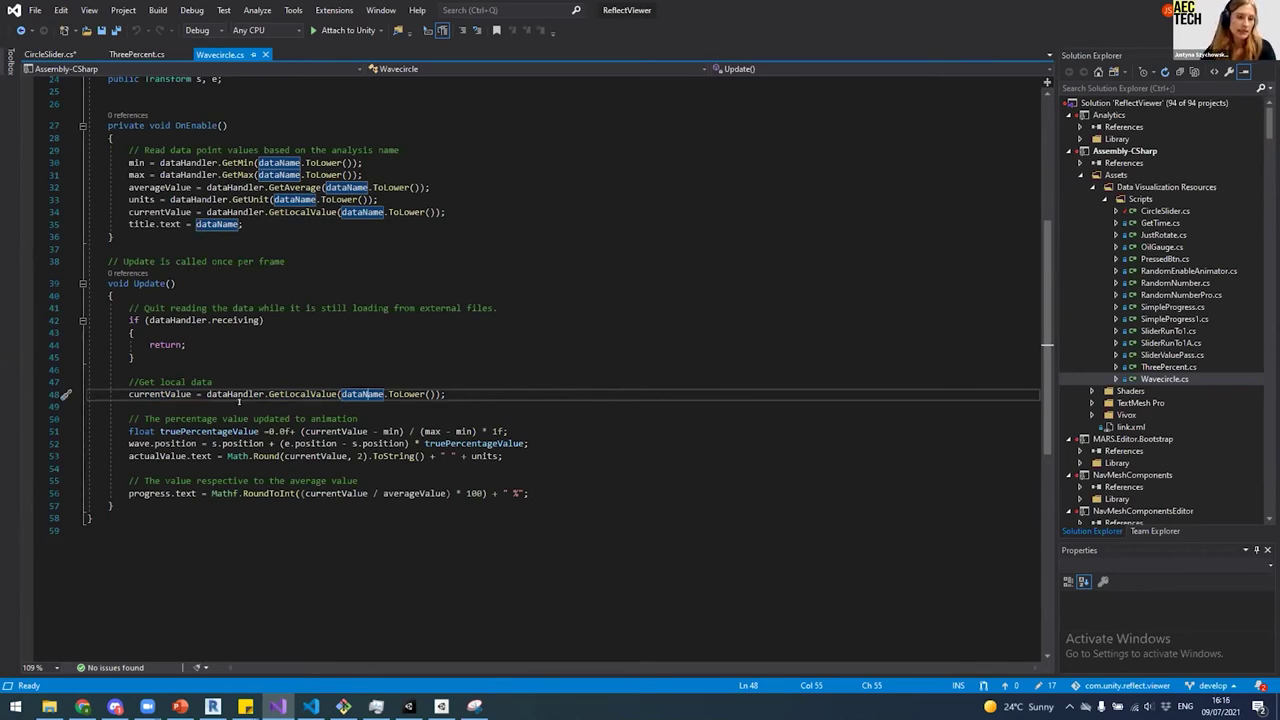
{"action": "left_click", "coordinate": [199, 368]}
Step: Inspect the truePercentageValue calculation and the wave field on line 52, then return to Unity
{"action": "left_click", "coordinate": [159, 418]}
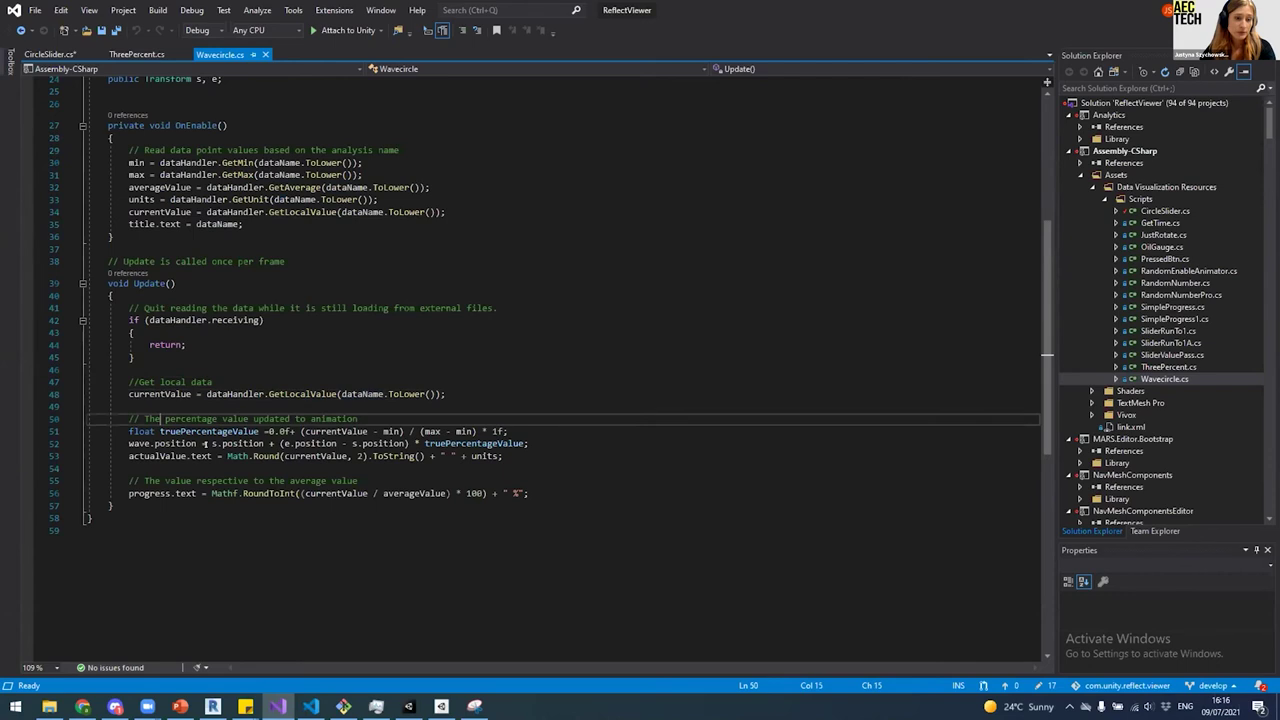
{"action": "scroll", "coordinate": [185, 420], "scroll_direction": "down", "scroll_amount": 2}
{"action": "left_click", "coordinate": [185, 357]}
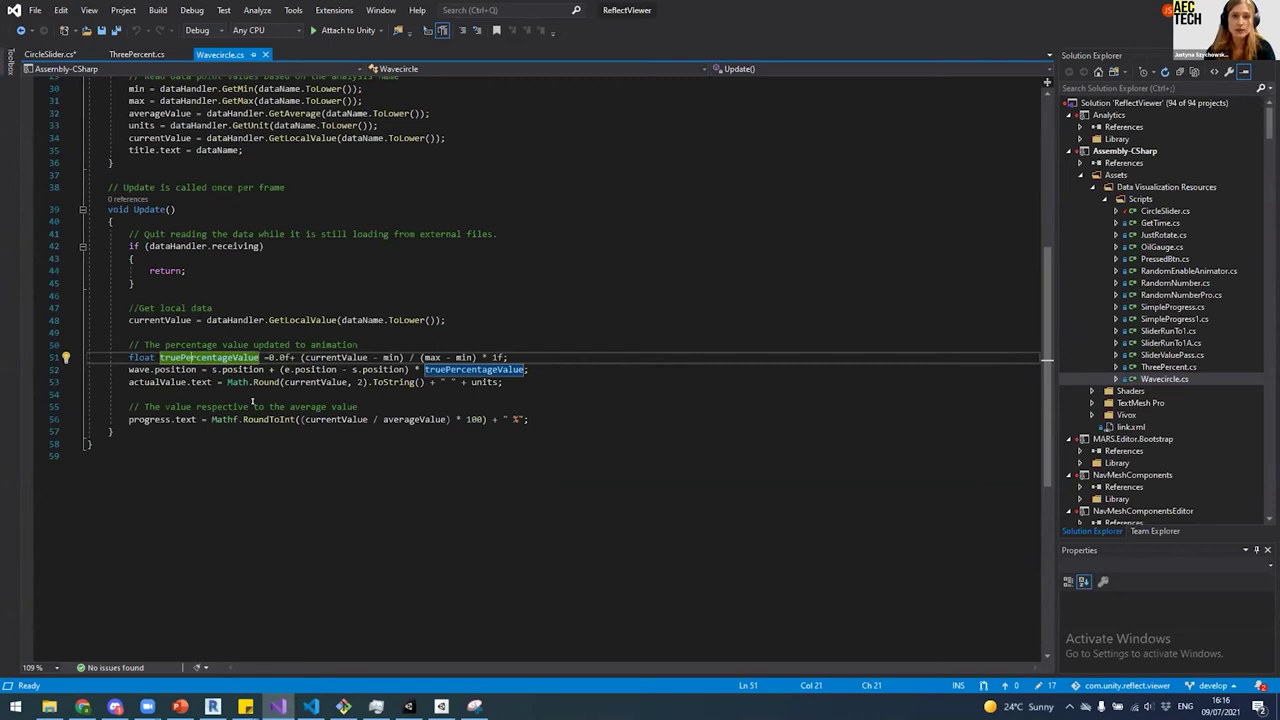
{"action": "left_click", "coordinate": [146, 320]}
{"action": "left_click", "coordinate": [141, 369]}
{"action": "double_click", "coordinate": [141, 369]}
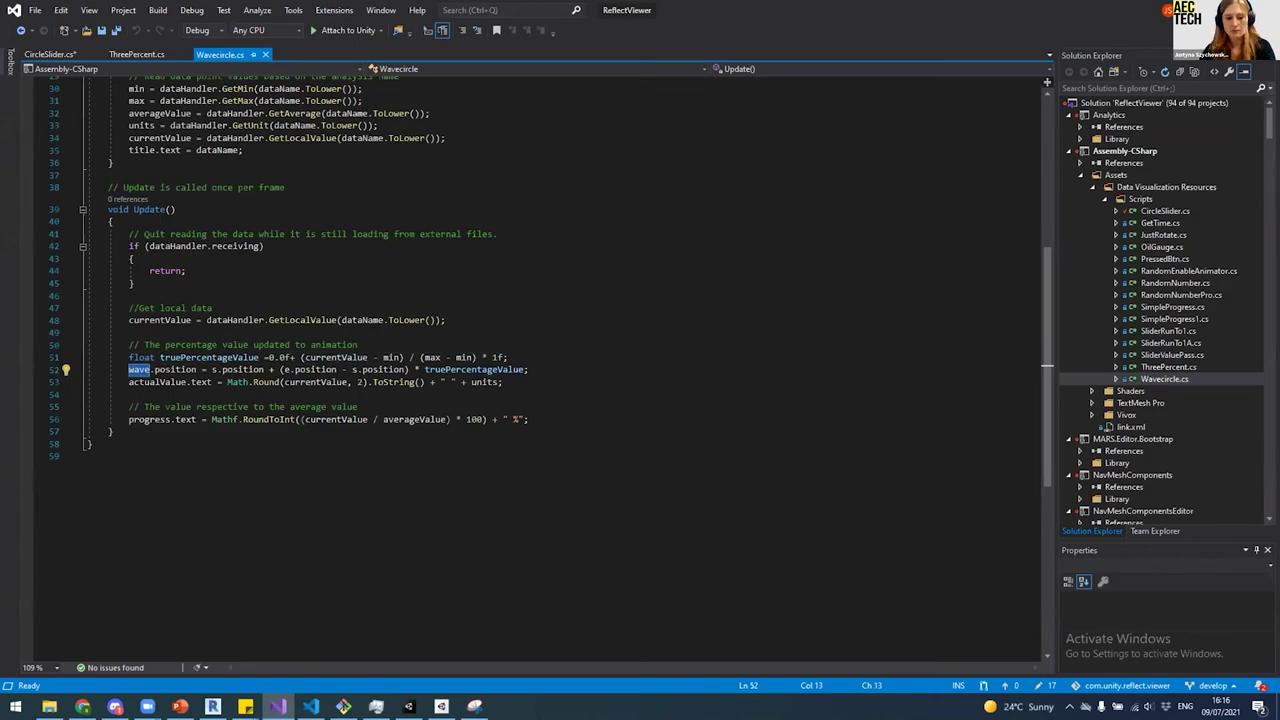
{"action": "left_click", "coordinate": [408, 706]}
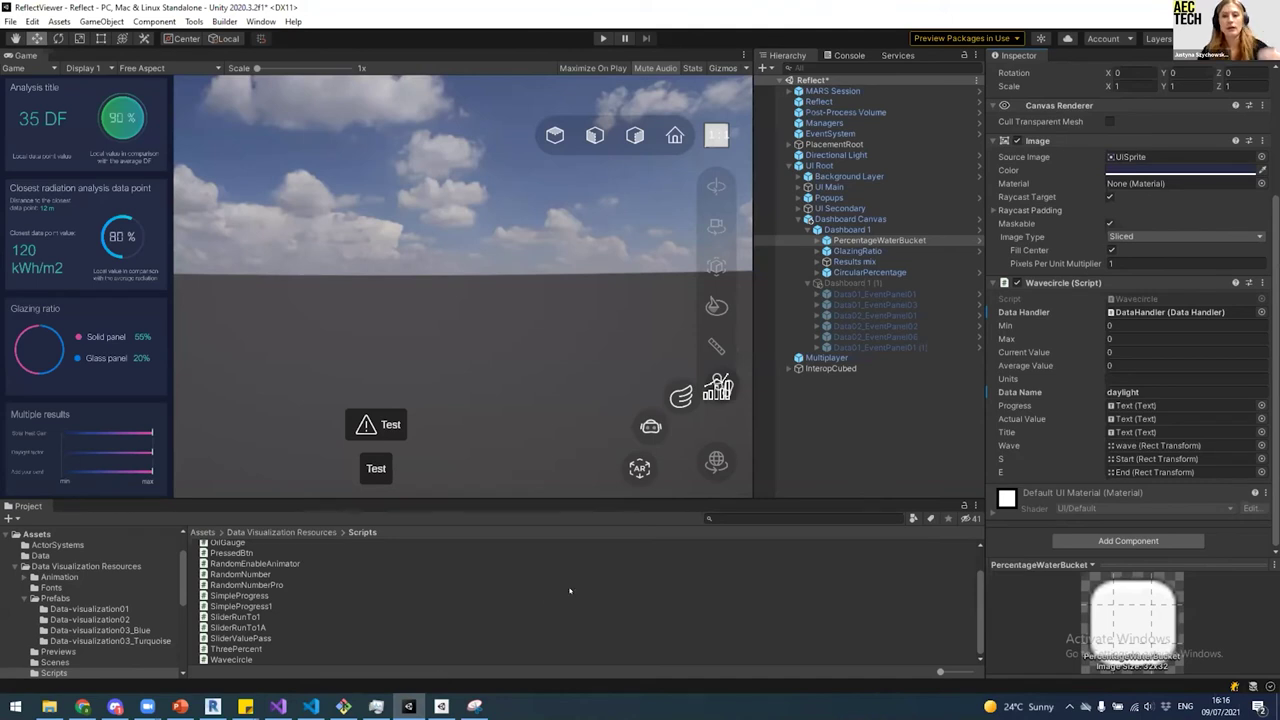
Step: Expand PercentageWaterBucket > Wavecircle1 > waveMask and select the wave image
{"action": "left_click", "coordinate": [817, 240]}
{"action": "left_click", "coordinate": [862, 261]}
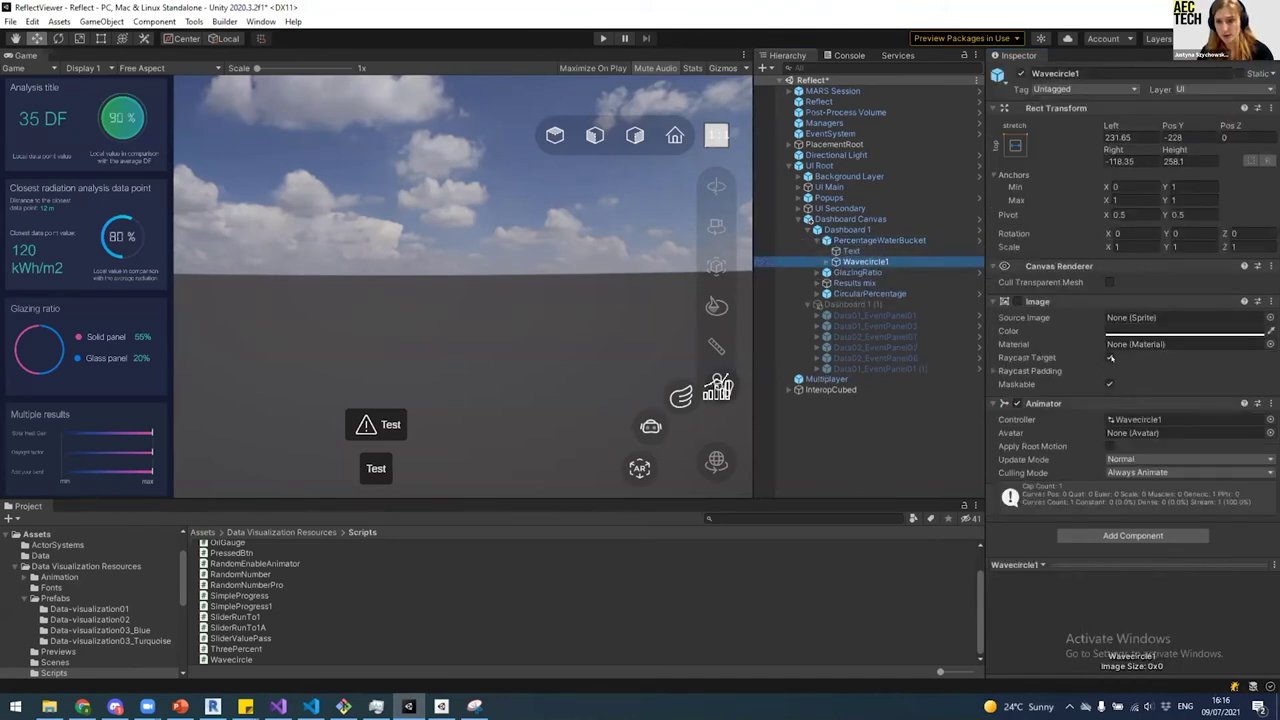
{"action": "left_click", "coordinate": [827, 261]}
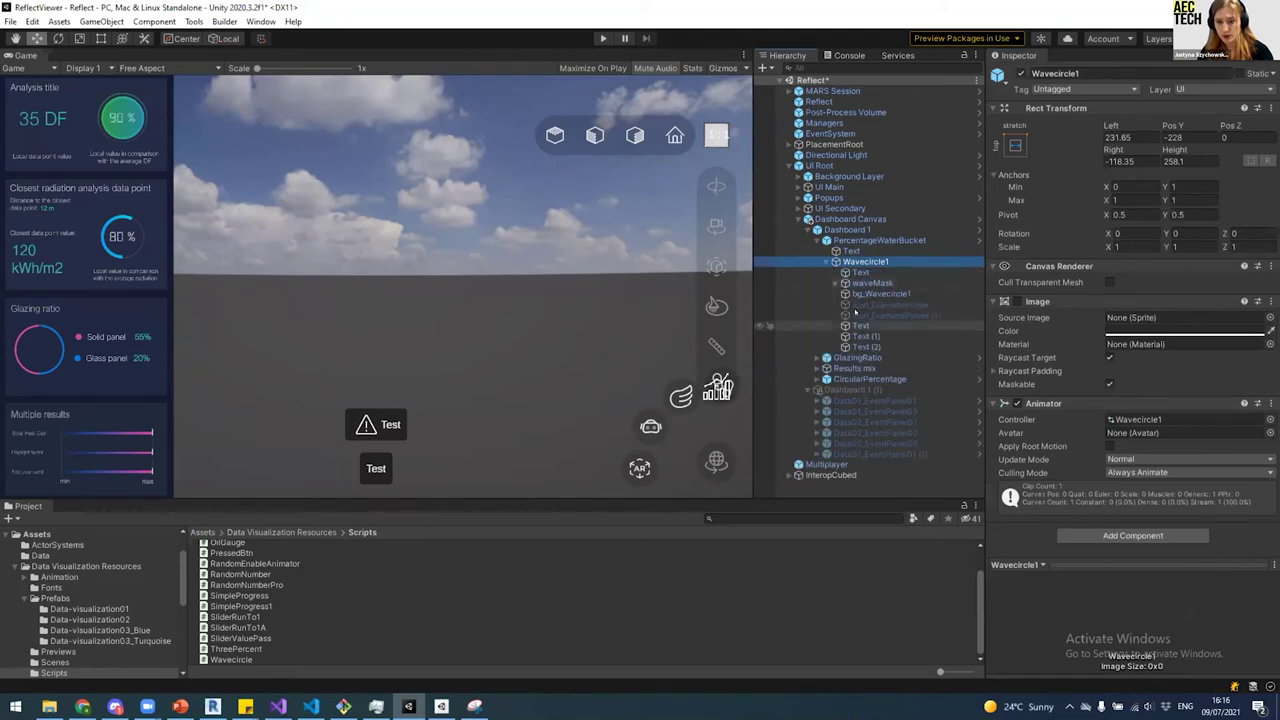
{"action": "left_click", "coordinate": [872, 283]}
{"action": "left_click", "coordinate": [880, 293]}
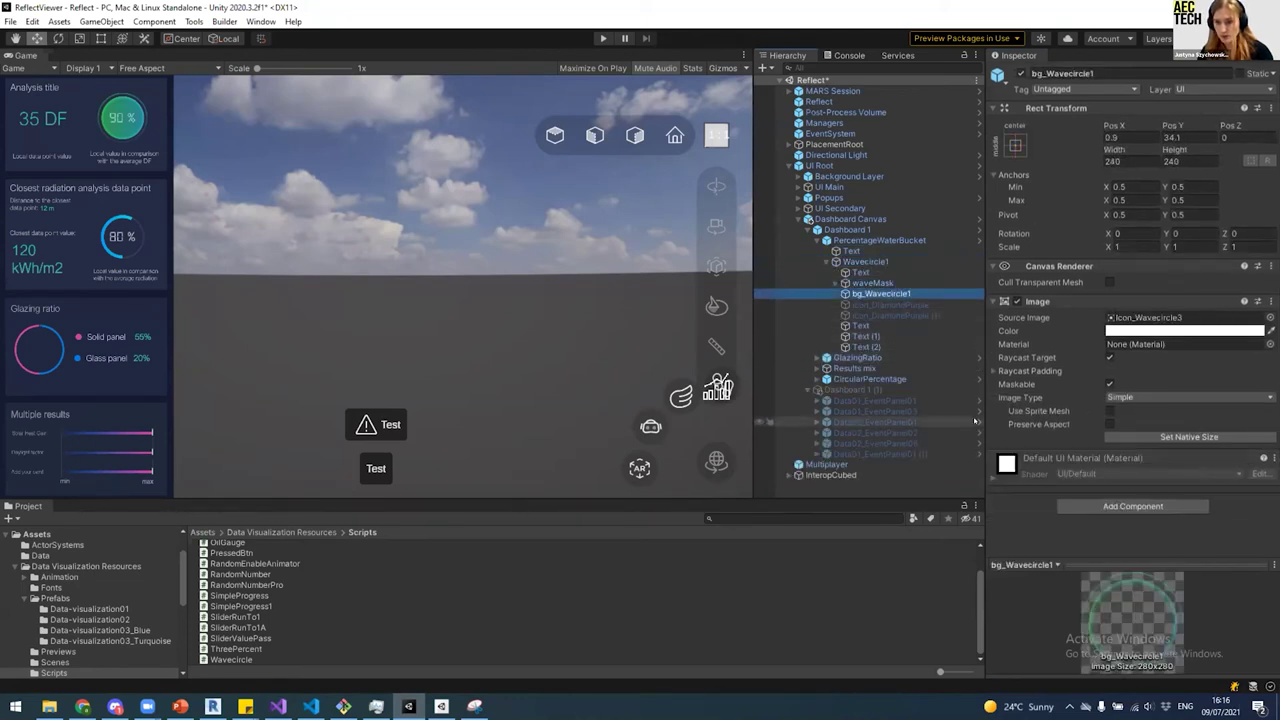
{"action": "left_click", "coordinate": [876, 284]}
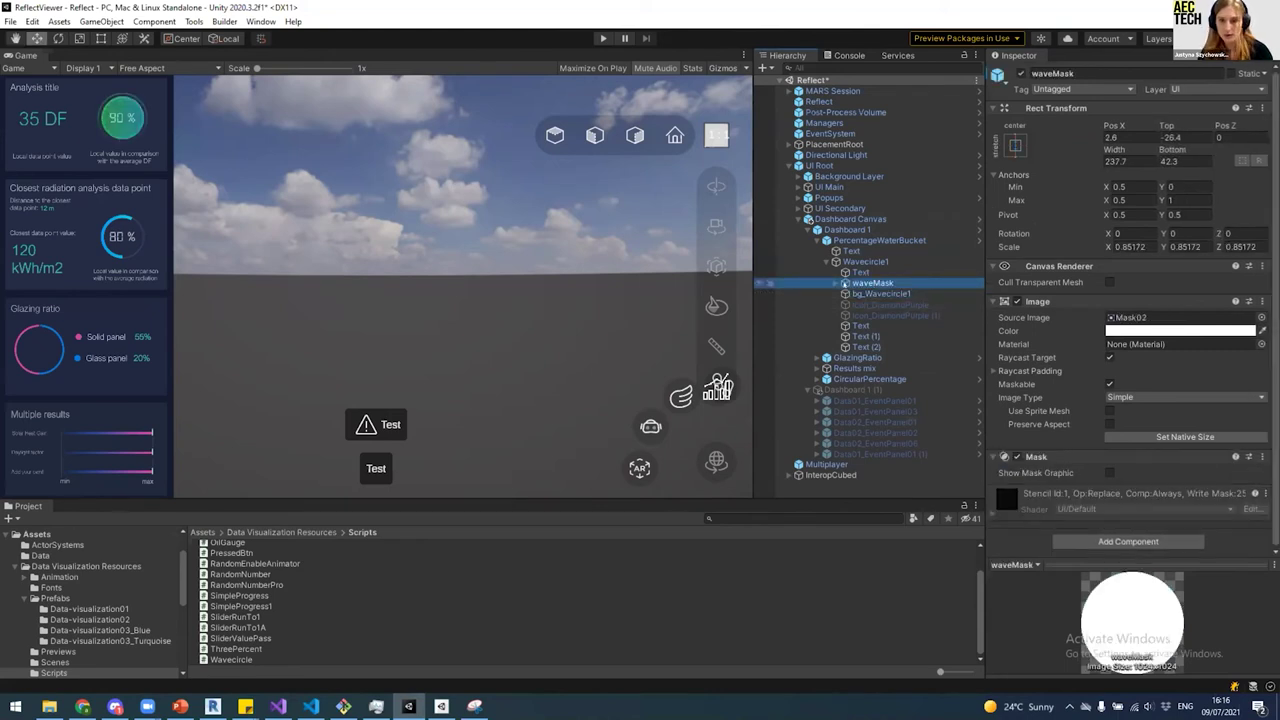
{"action": "left_click", "coordinate": [835, 284]}
{"action": "left_click", "coordinate": [871, 315]}
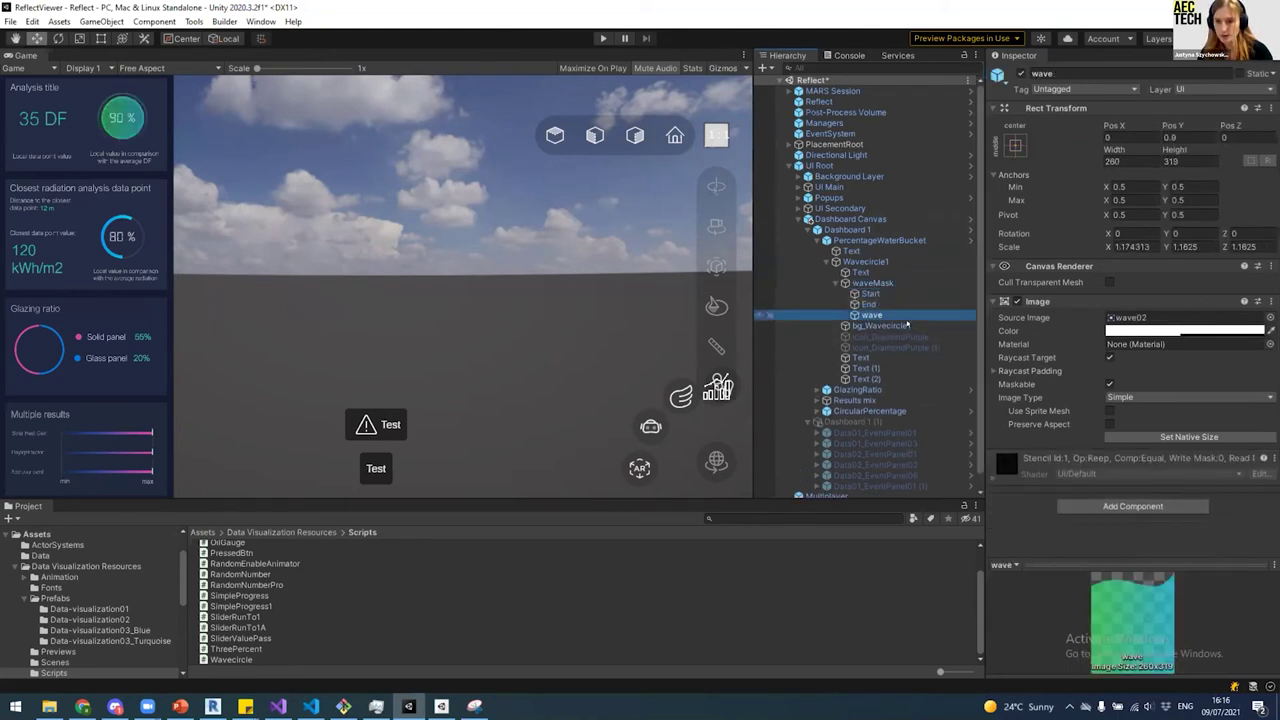
Step: Try wave Pos Y values -73, -87, -92, -142 and -145, then restore 0.9
{"action": "left_click", "coordinate": [1172, 137]}
{"action": "type", "text": "-73"}
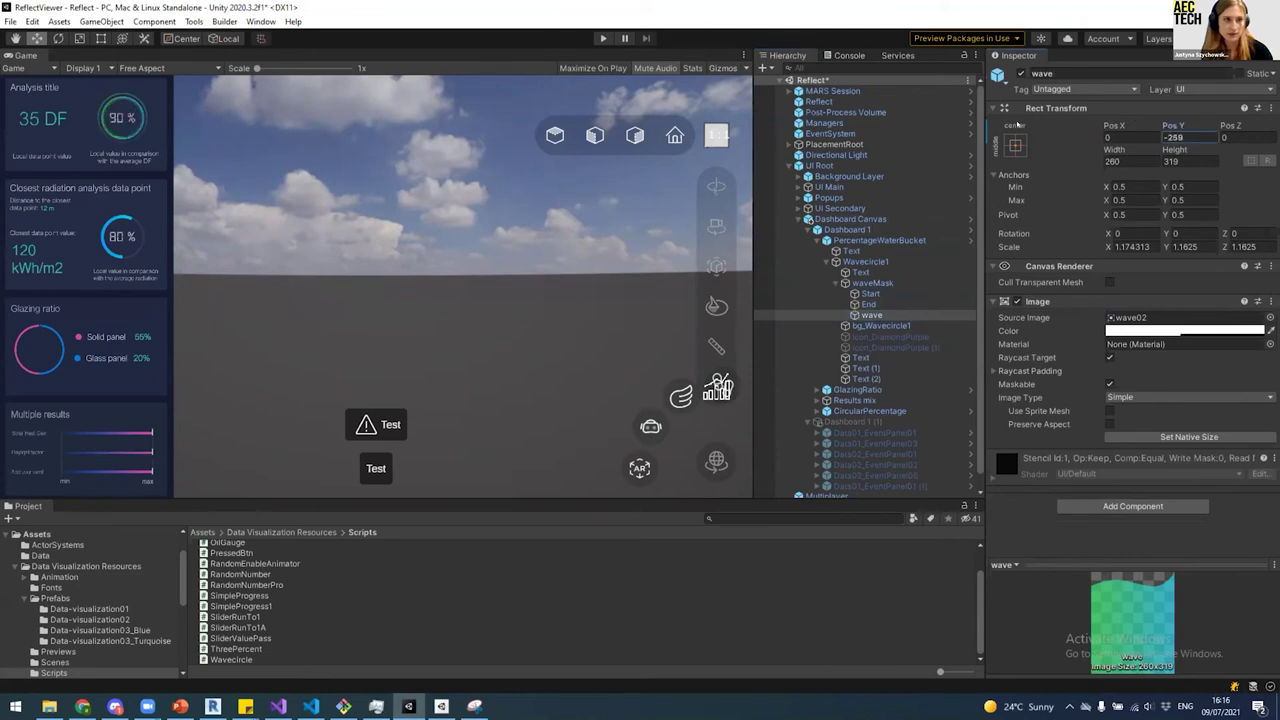
{"action": "key", "text": "BackSpace"}
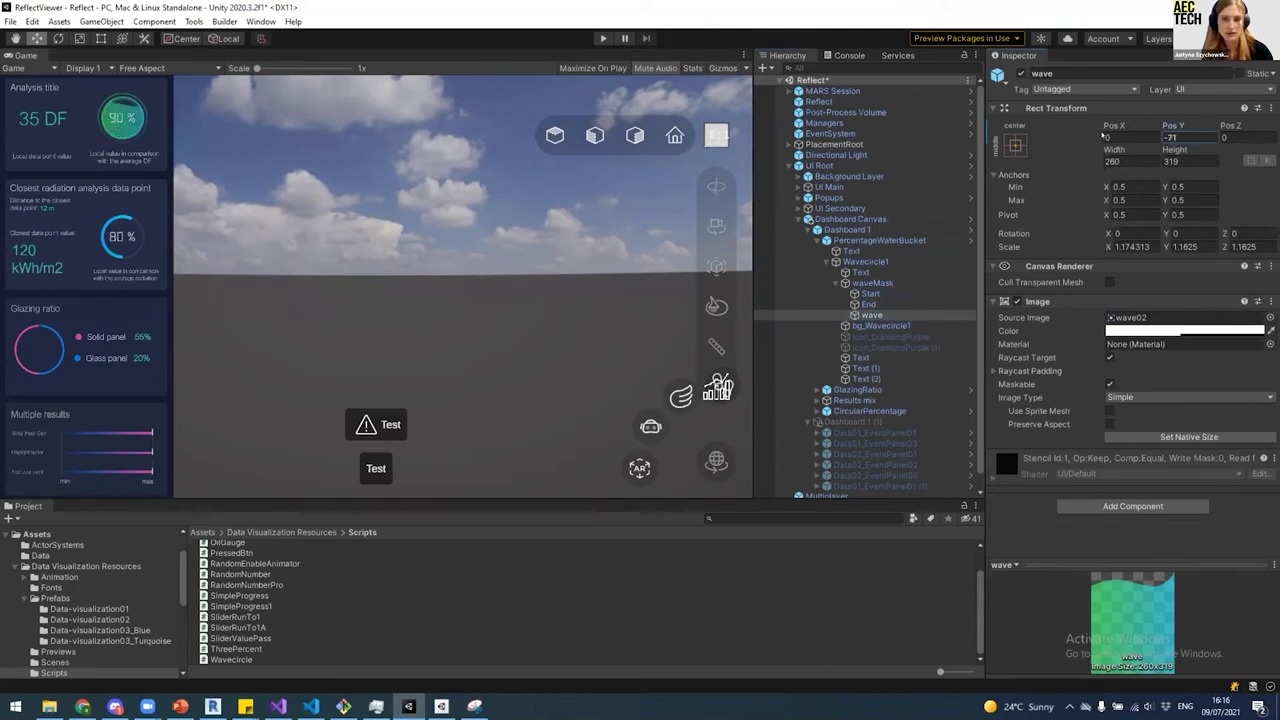
{"action": "key", "text": "BackSpace"}
{"action": "type", "text": "87"}
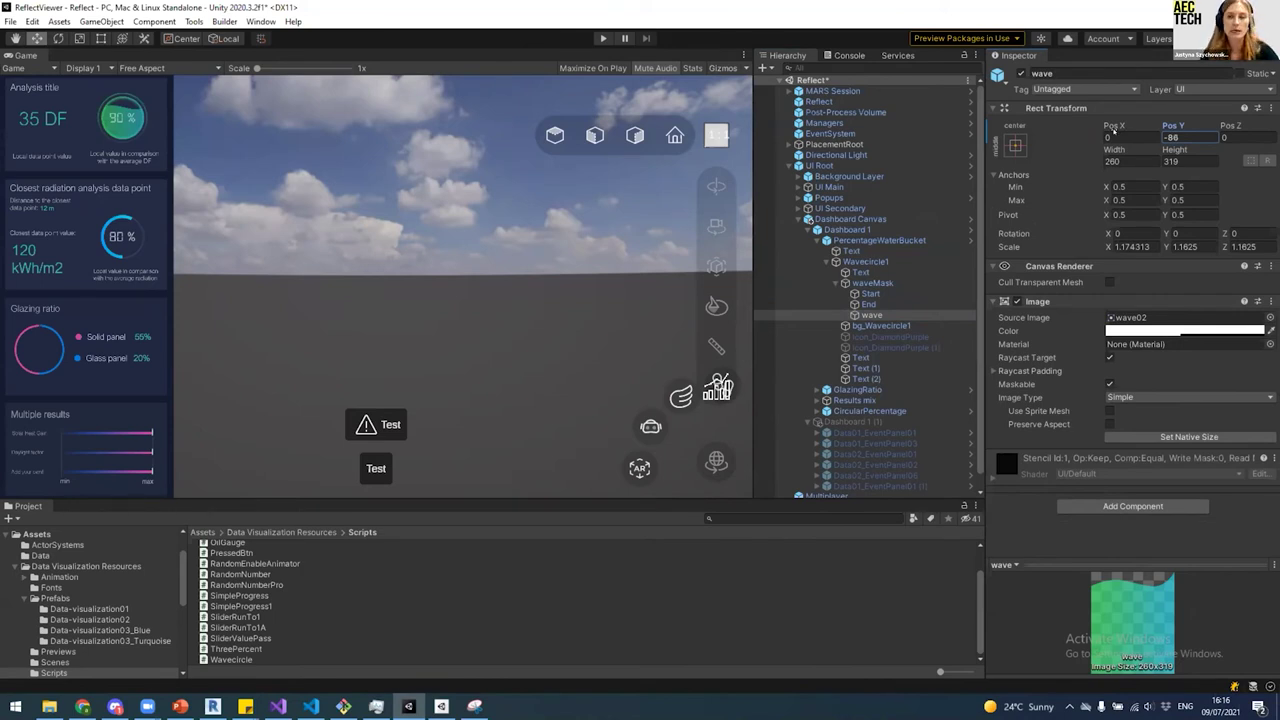
{"action": "key", "text": "BackSpace"}
{"action": "key", "text": "BackSpace"}
{"action": "type", "text": "92"}
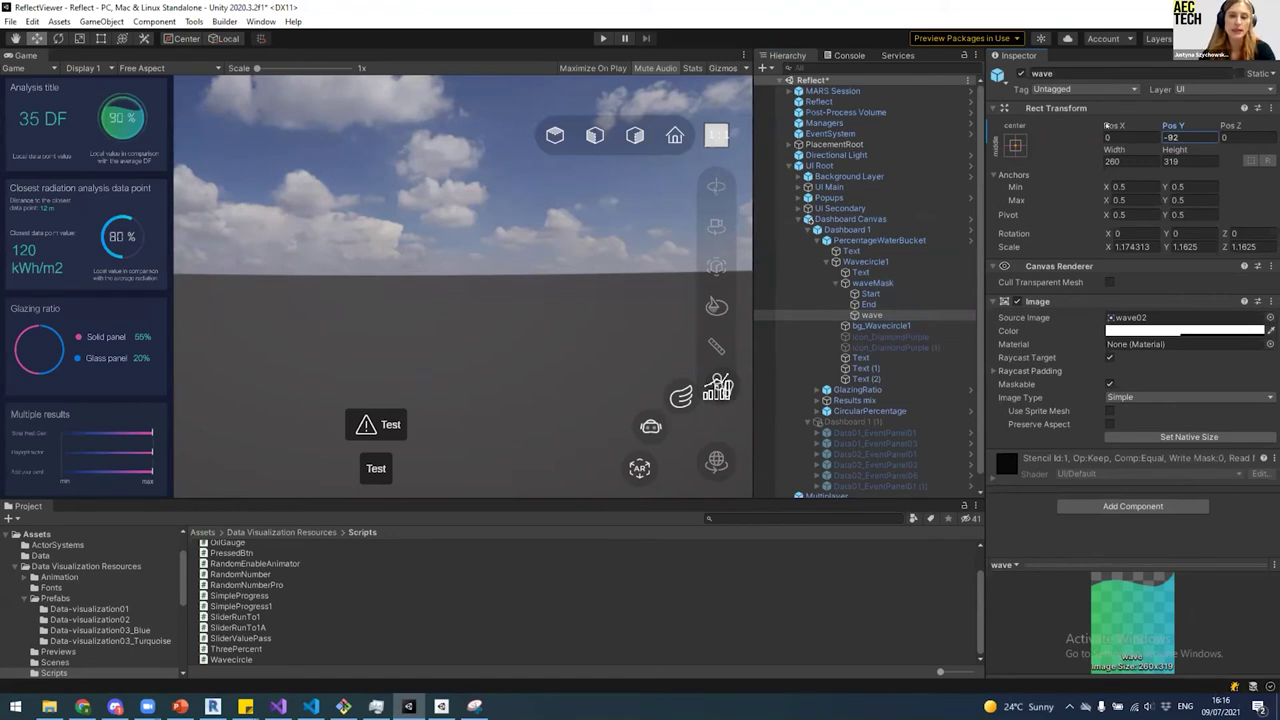
{"action": "key", "text": "BackSpace"}
{"action": "key", "text": "BackSpace"}
{"action": "type", "text": "142"}
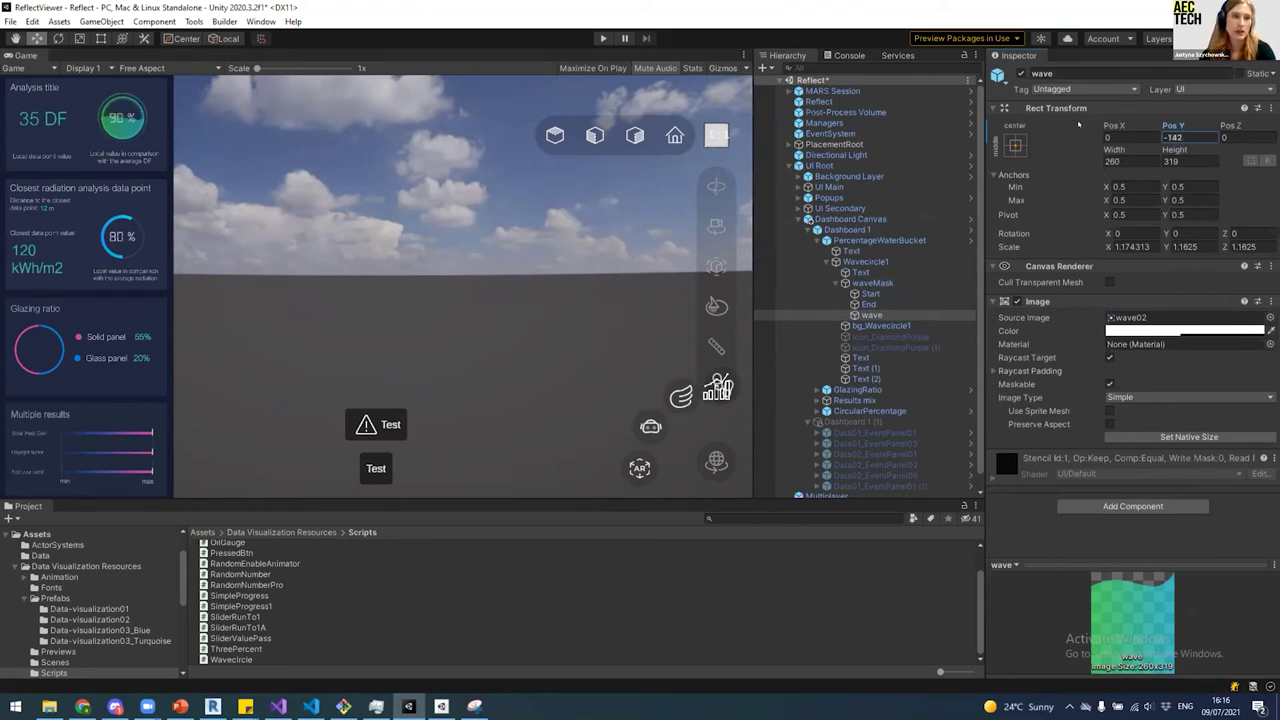
{"action": "key", "text": "BackSpace"}
{"action": "type", "text": "5"}
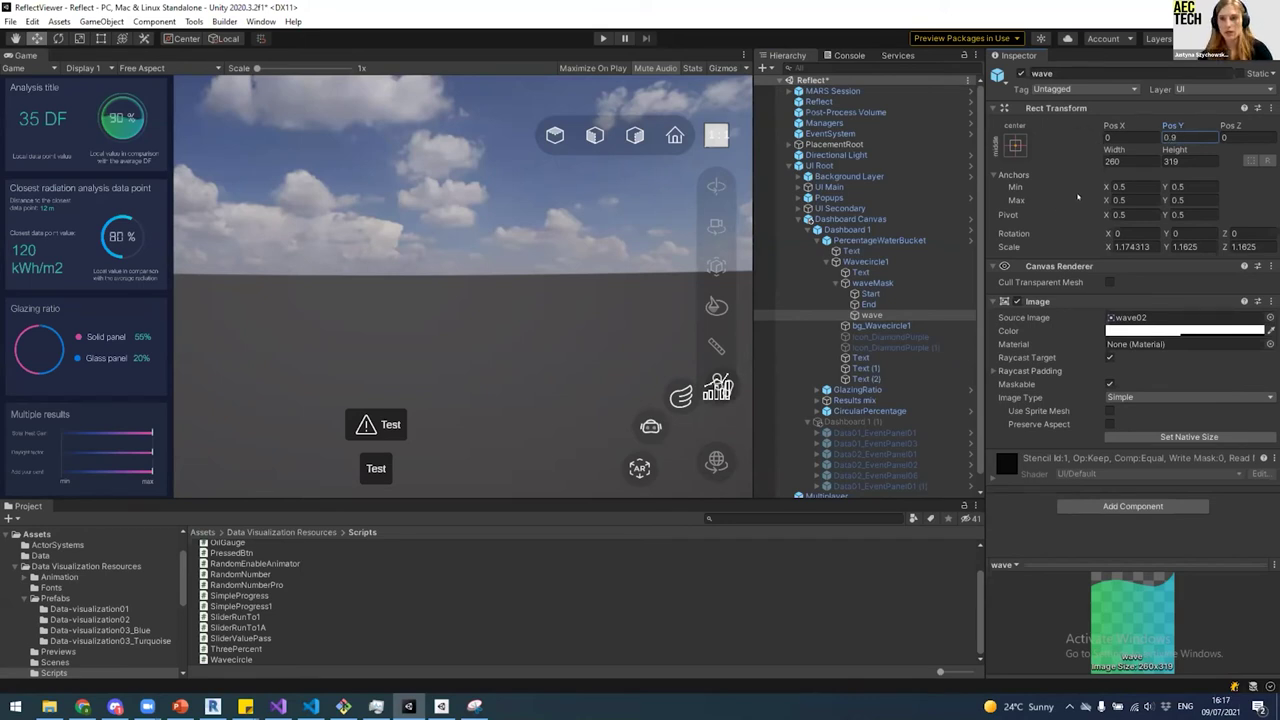
{"action": "key", "text": "BackSpace"}
{"action": "key", "text": "BackSpace"}
{"action": "key", "text": "BackSpace"}
{"action": "key", "text": "BackSpace"}
{"action": "type", "text": "0.9"}
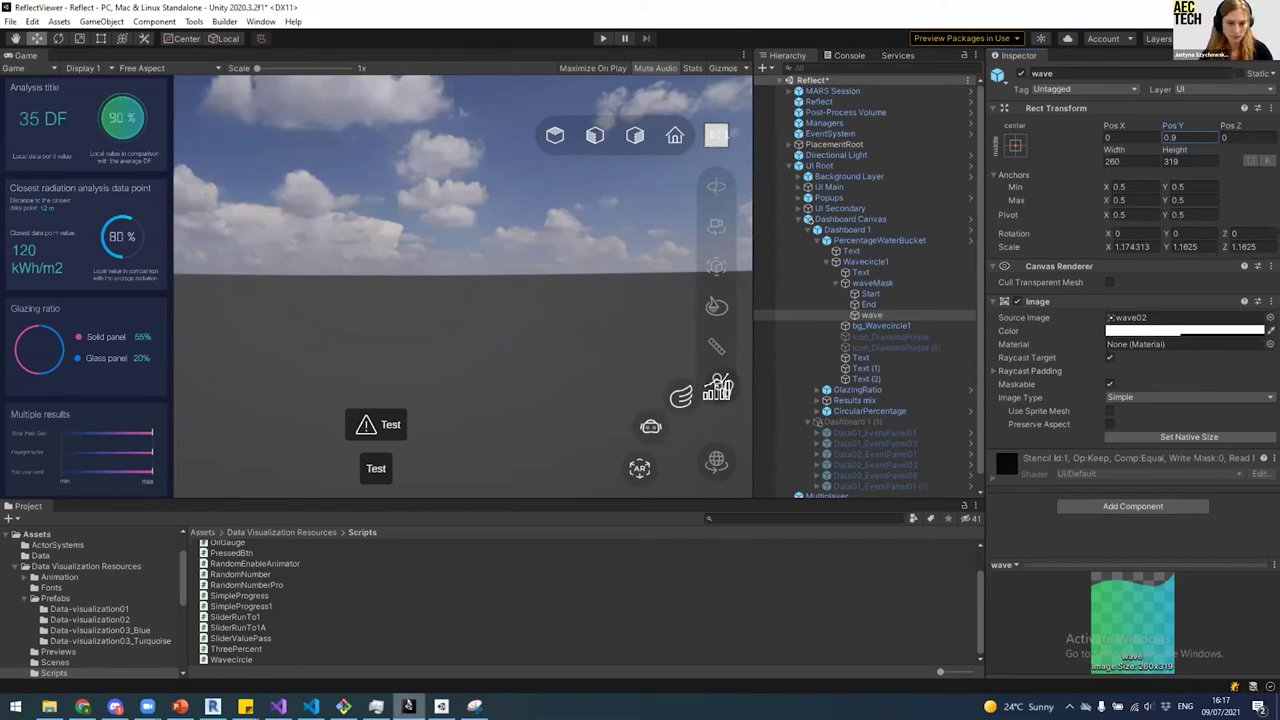
Step: Check the progress percentage line in Visual Studio, then return to Unity
{"action": "left_click", "coordinate": [278, 706]}
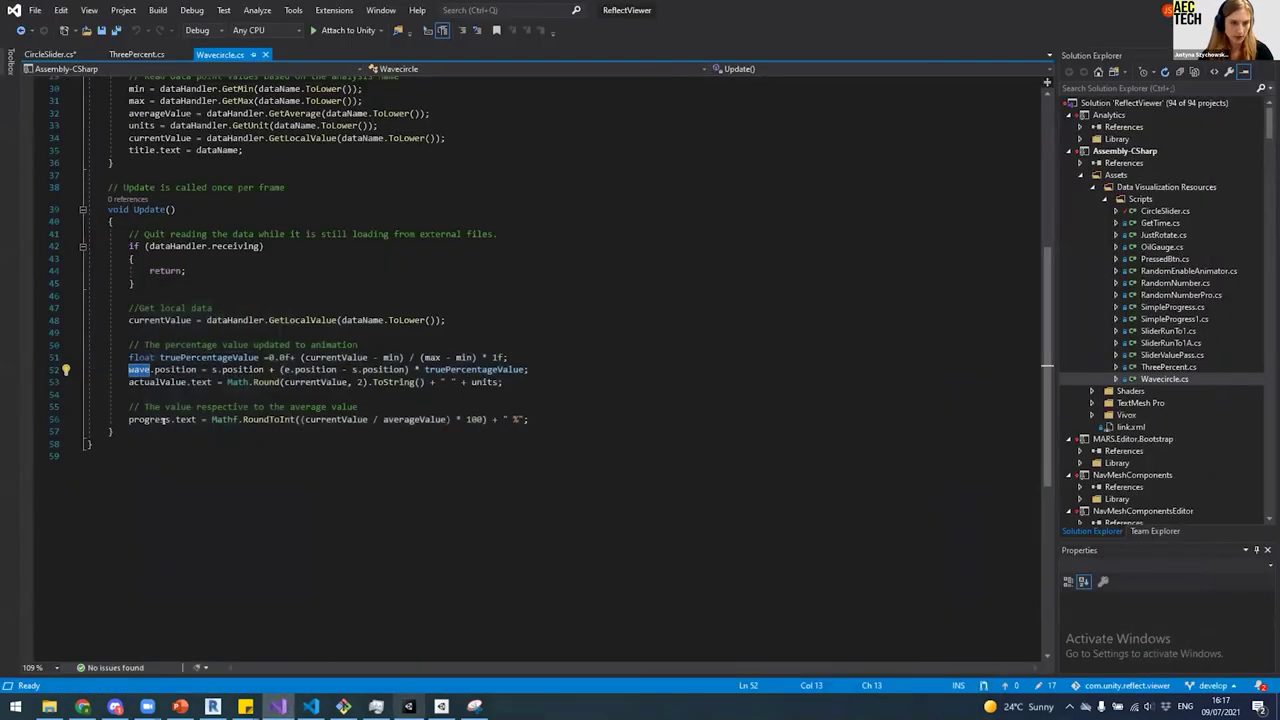
{"action": "left_click", "coordinate": [550, 418]}
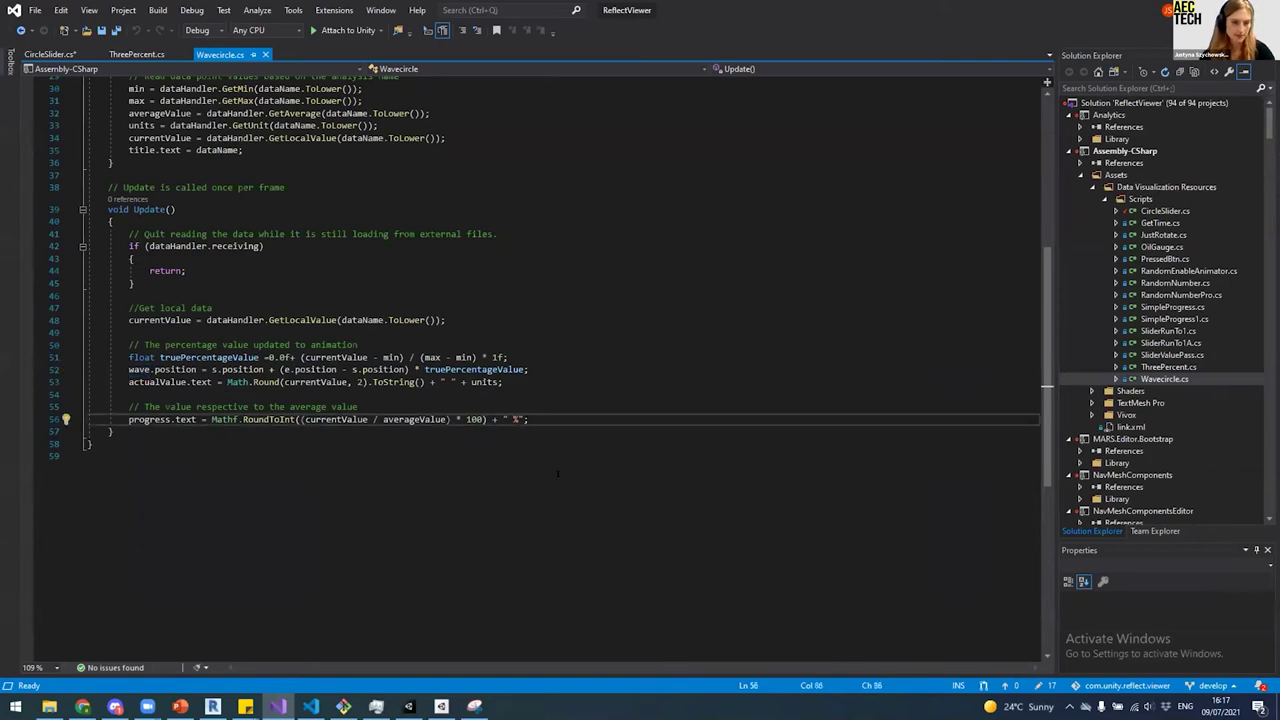
{"action": "left_click", "coordinate": [409, 706]}
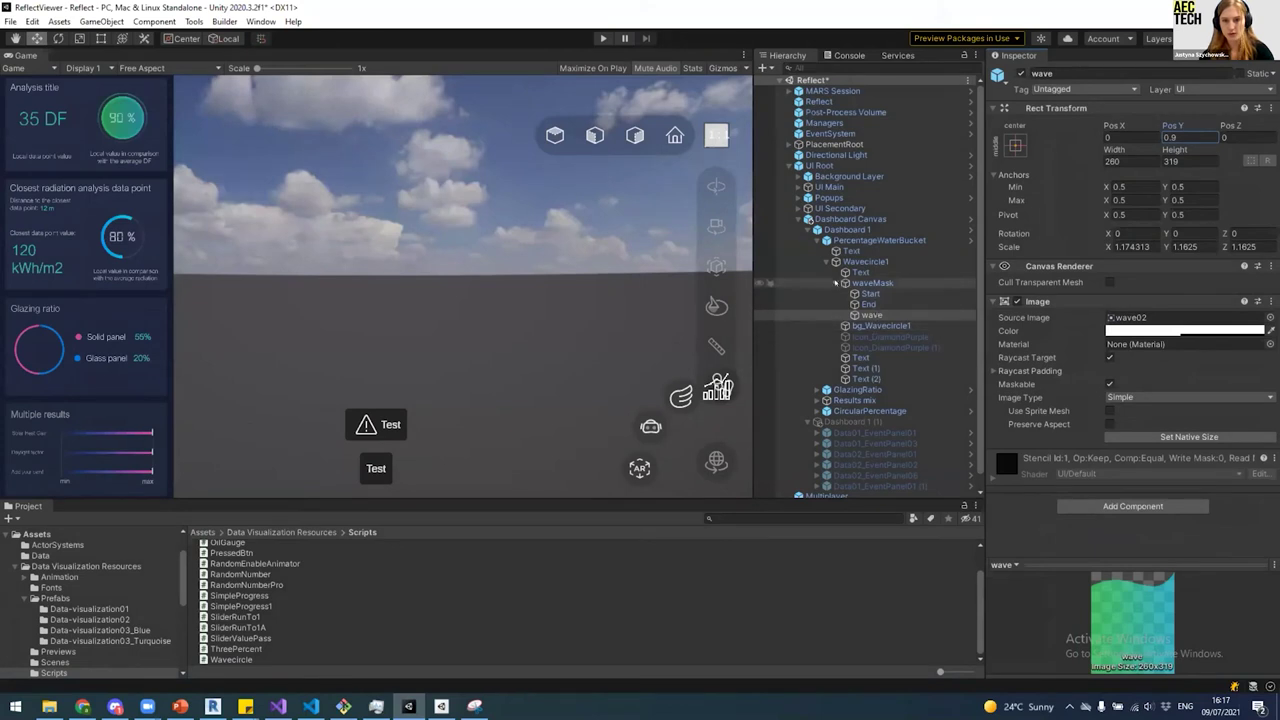
Step: Collapse PercentageWaterBucket and select Results mix to see daylight, radiation and random data names
{"action": "left_click", "coordinate": [826, 240]}
{"action": "left_click", "coordinate": [855, 241]}
{"action": "left_click", "coordinate": [854, 261]}
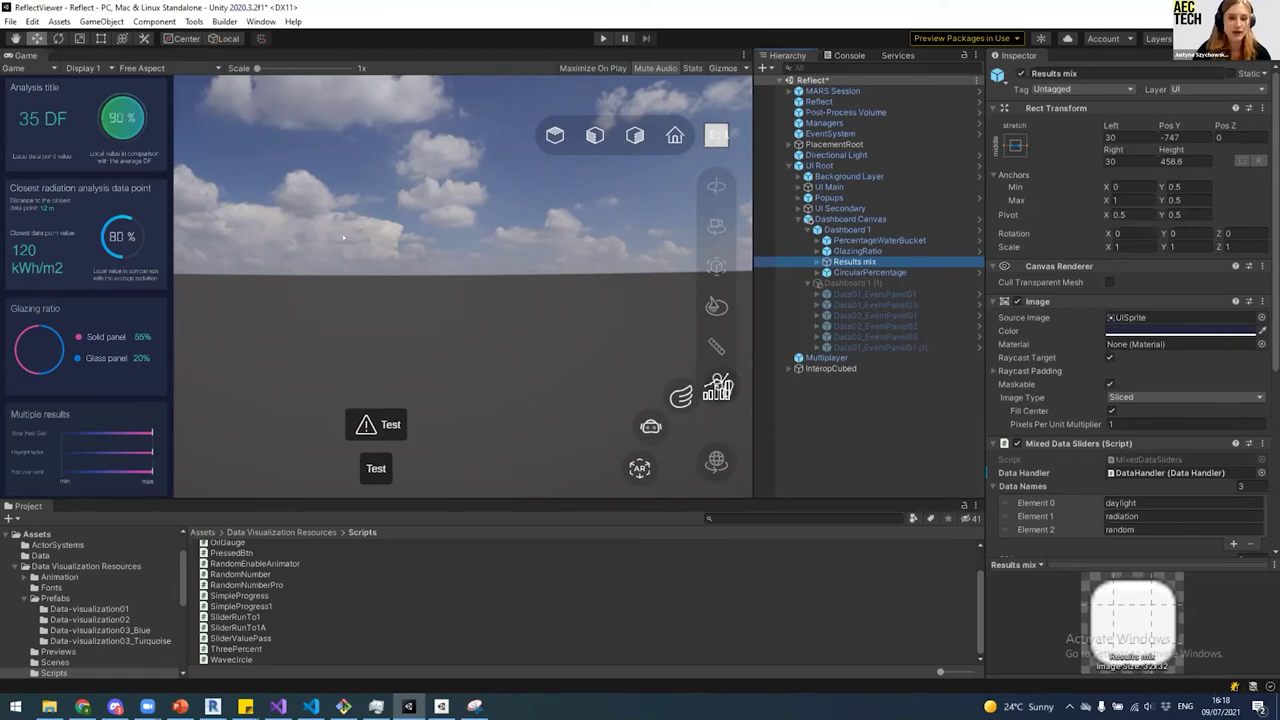
{"action": "left_click", "coordinate": [280, 706]}
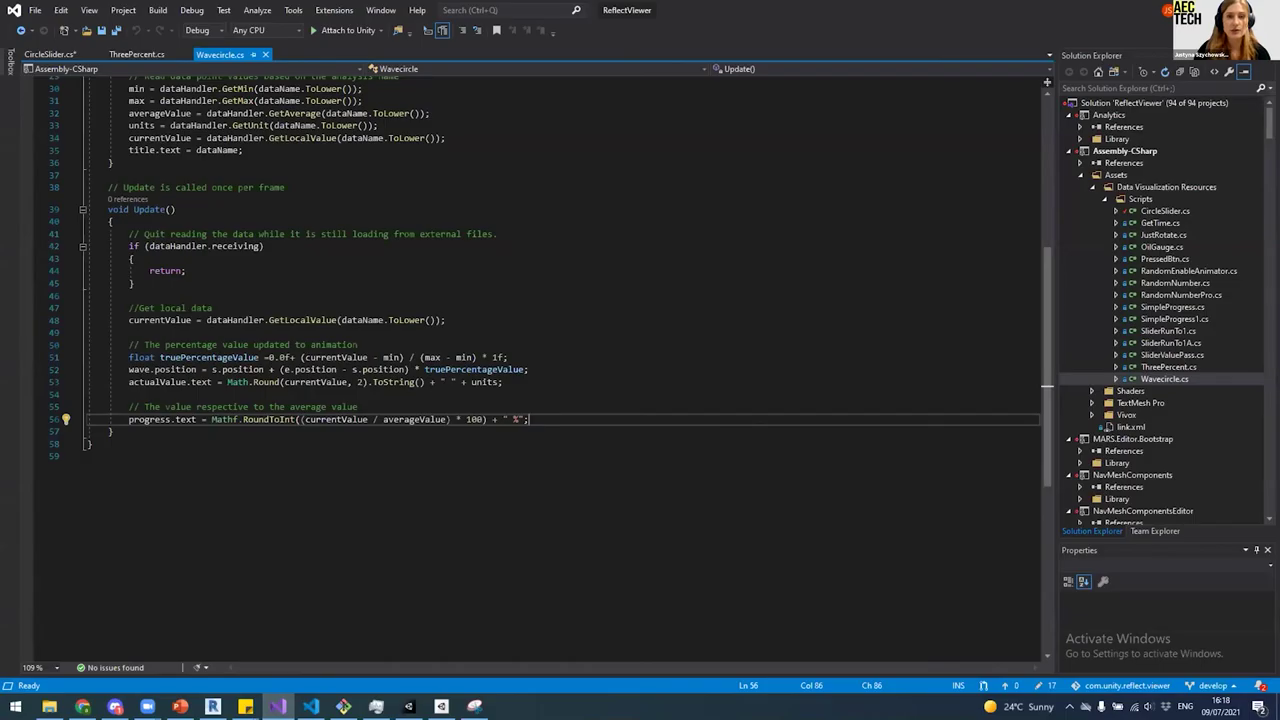
{"action": "key", "text": "alt+Tab"}
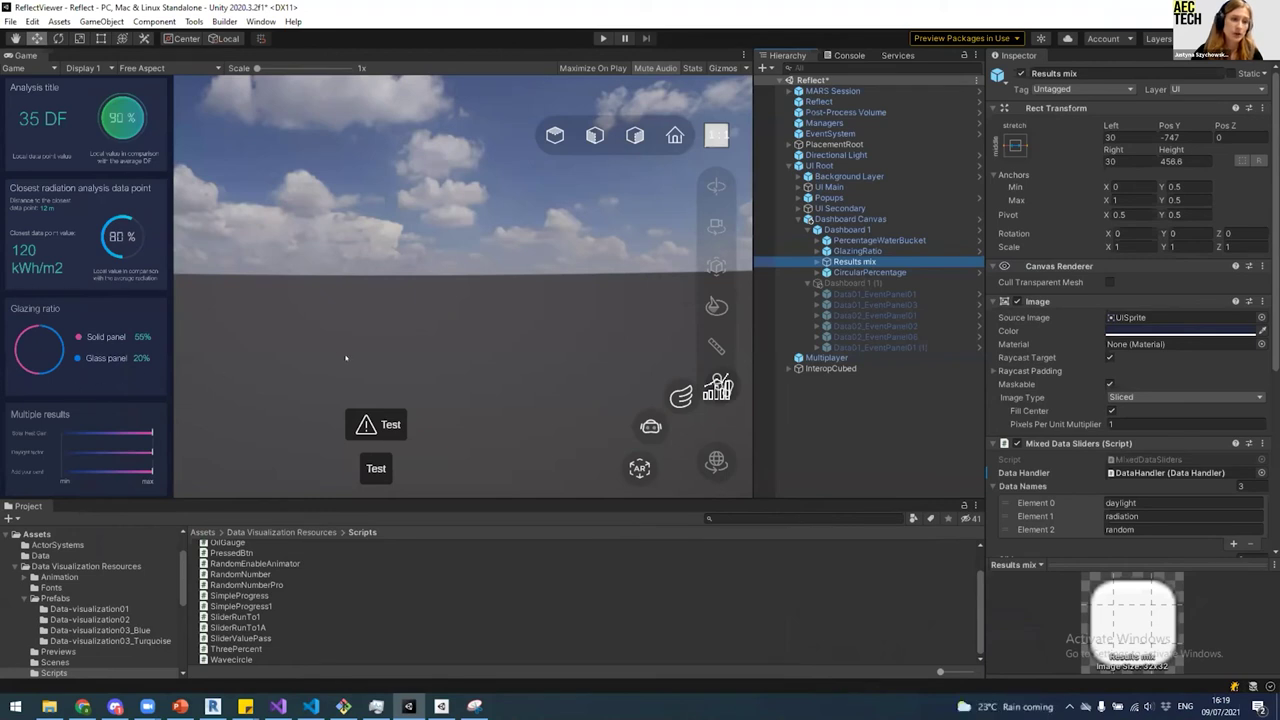
{"action": "left_click", "coordinate": [858, 251]}
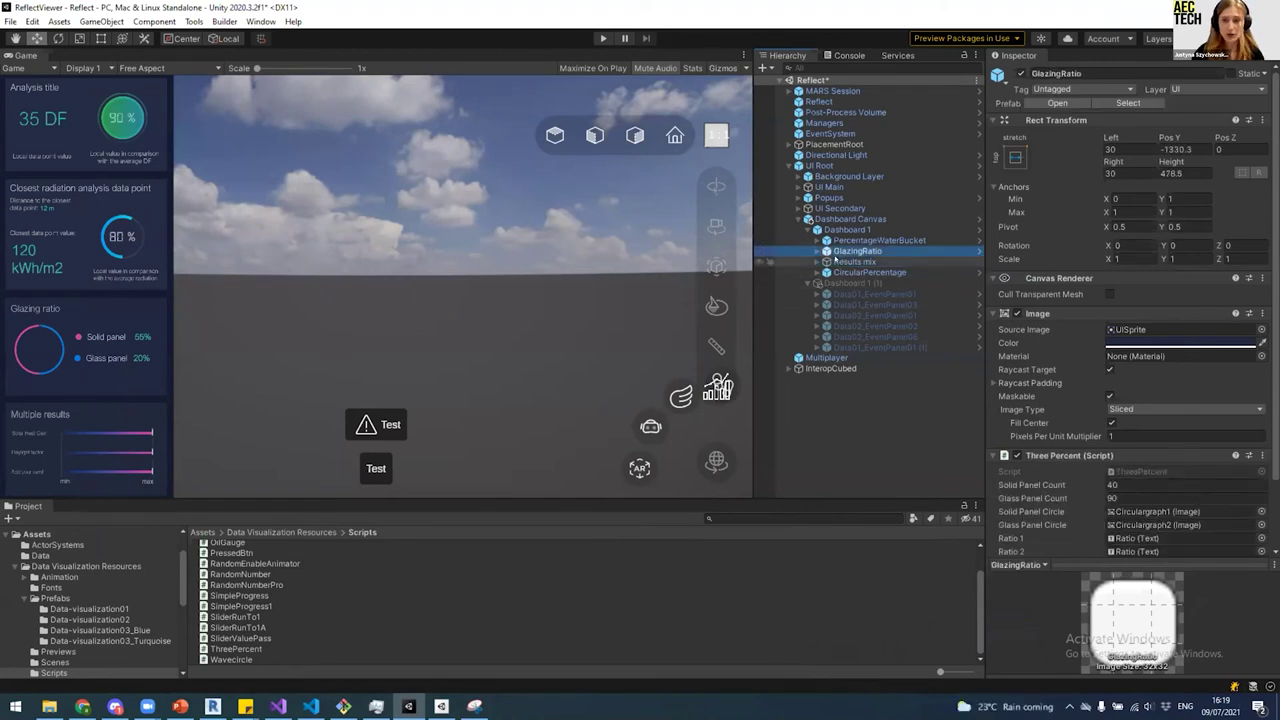
{"action": "scroll", "coordinate": [1085, 419], "scroll_direction": "down", "scroll_amount": 2}
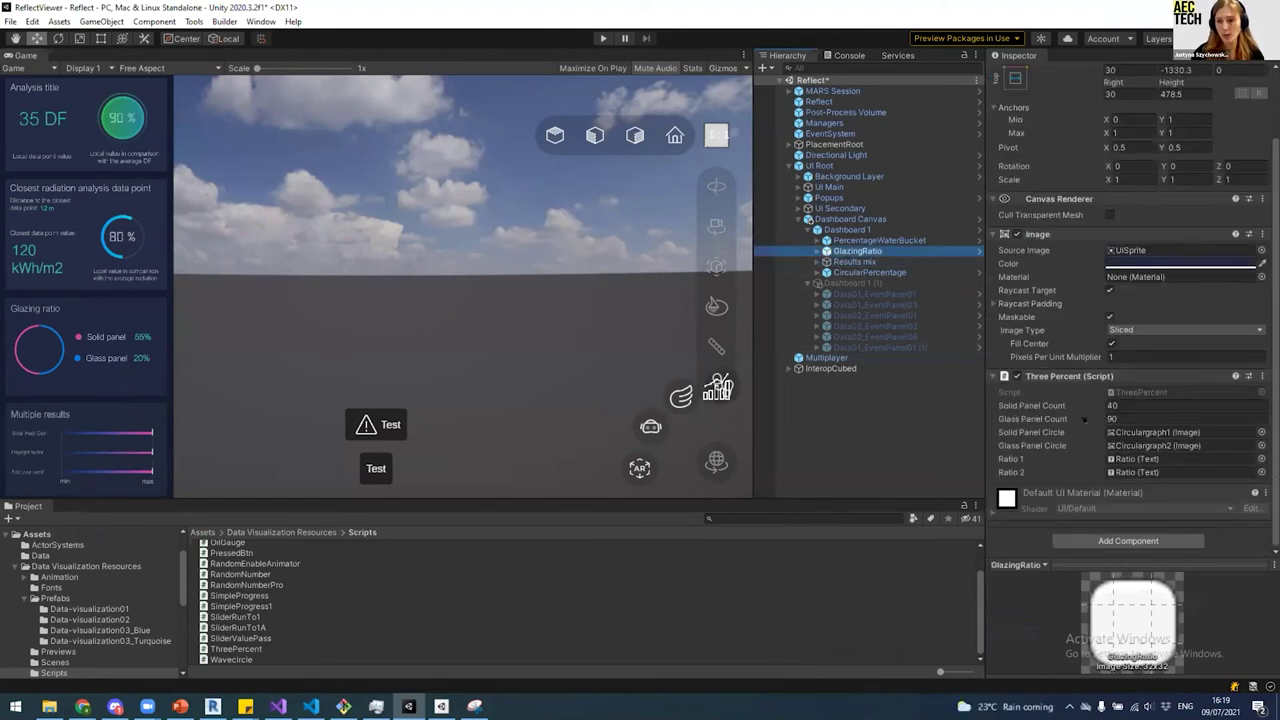
{"action": "left_click", "coordinate": [1071, 405]}
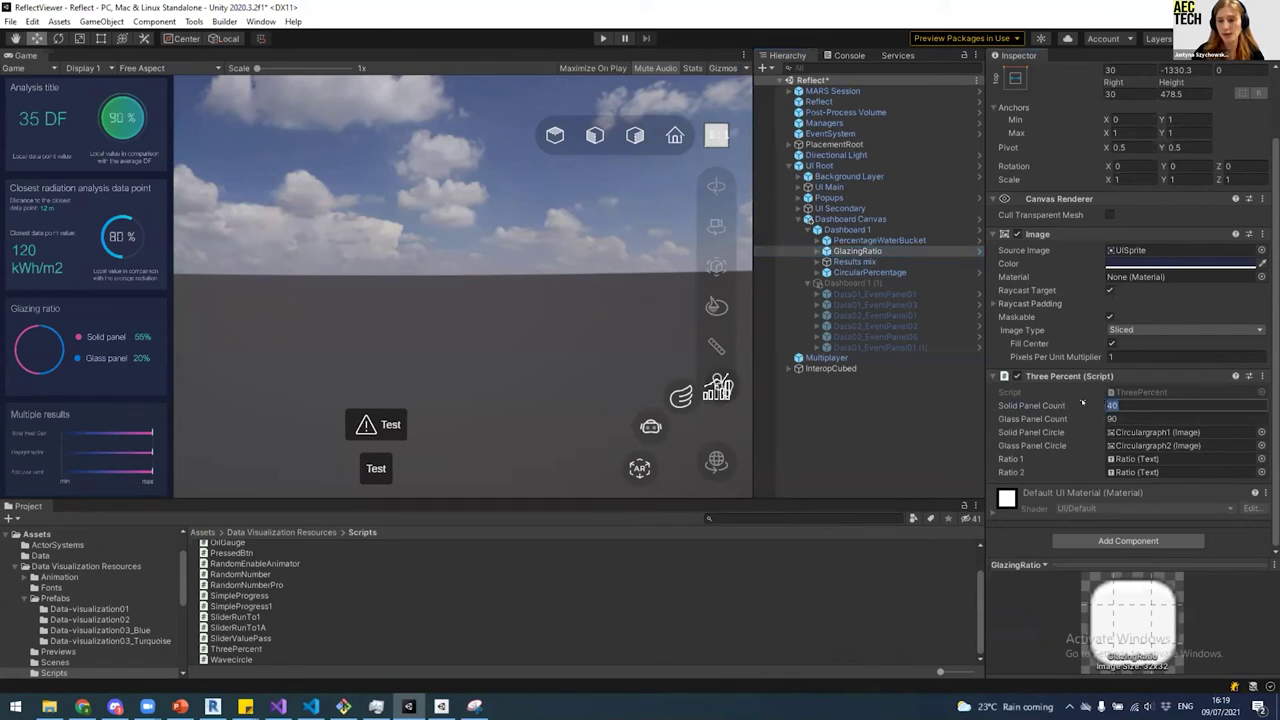
{"action": "scroll", "coordinate": [1127, 400], "scroll_direction": "up", "scroll_amount": 2}
{"action": "left_click", "coordinate": [858, 251]}
{"action": "scroll", "coordinate": [1006, 242], "scroll_direction": "down", "scroll_amount": 2}
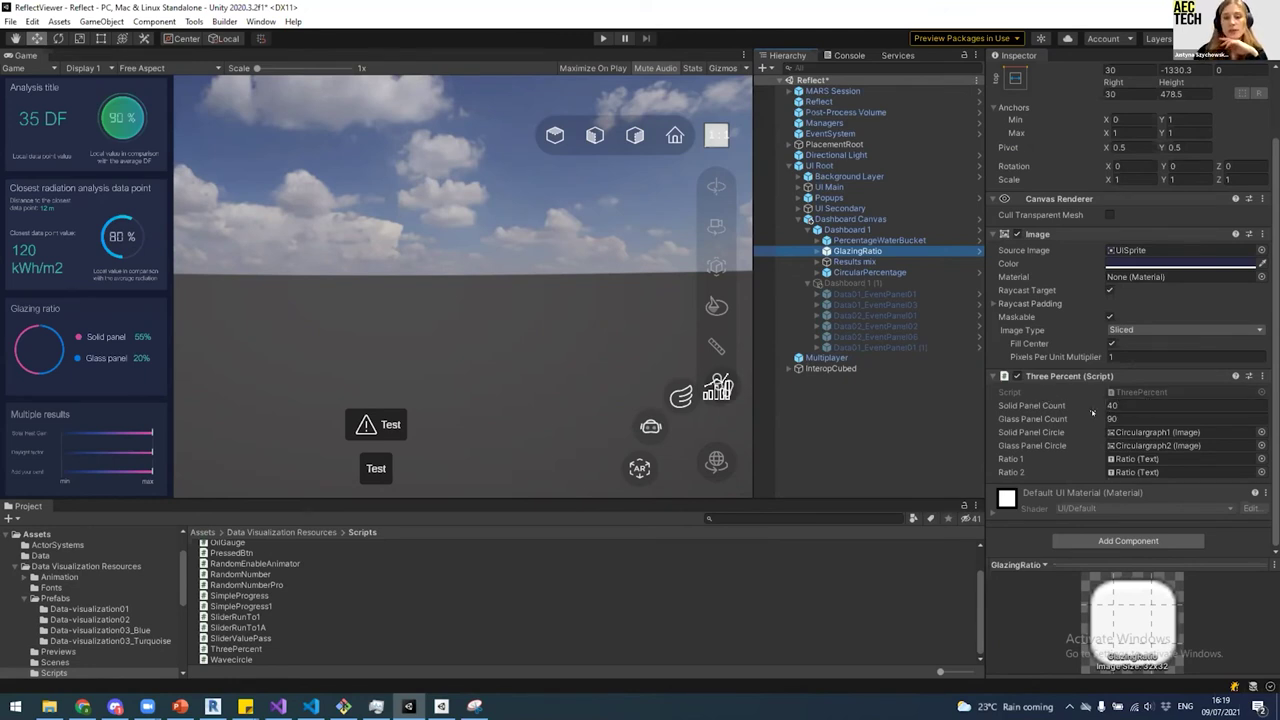
{"action": "left_click", "coordinate": [1125, 407]}
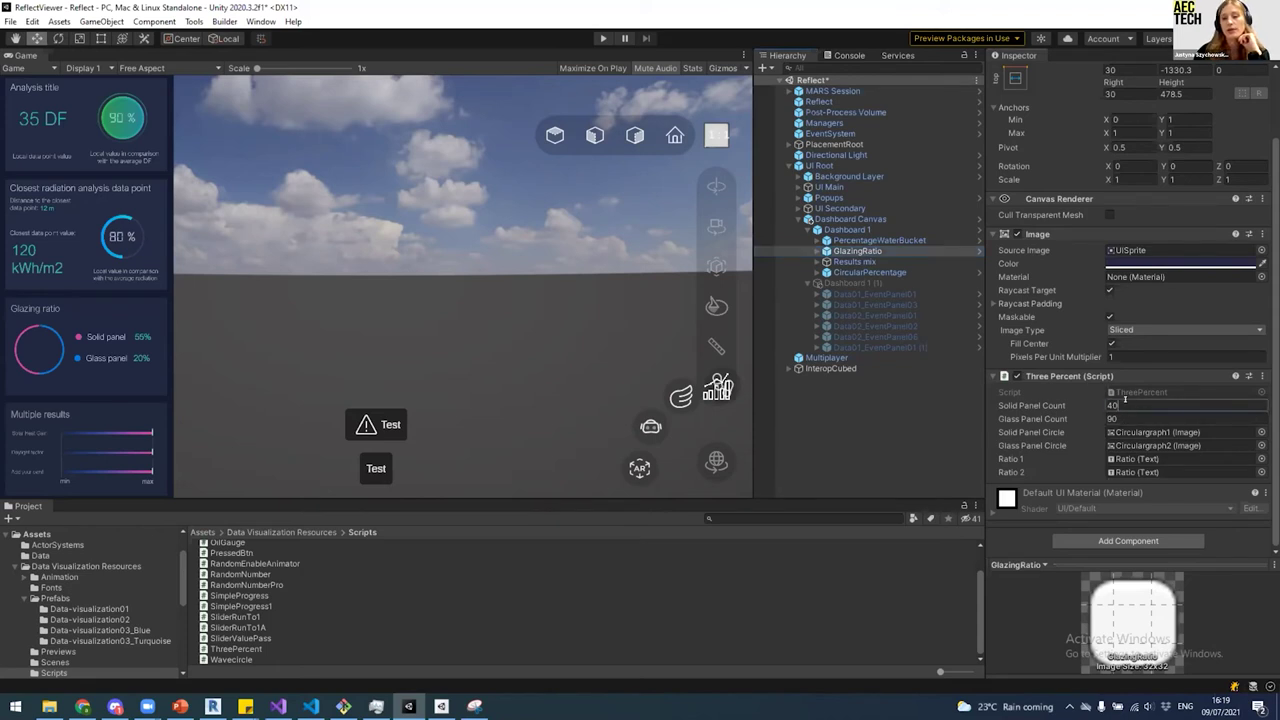
{"action": "left_click", "coordinate": [1160, 421]}
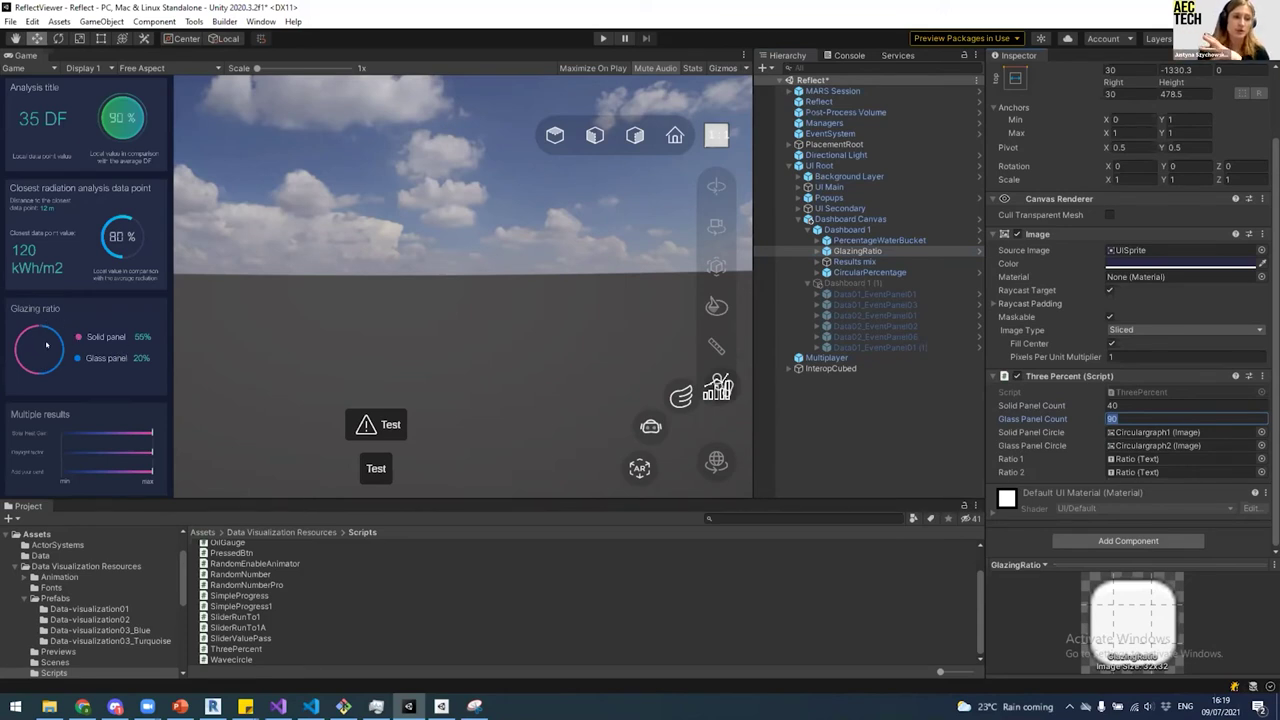
{"action": "left_click", "coordinate": [121, 487]}
Step: Add a Scene tab beside the Game view, widen it and orbit around the dashboard canvas
{"action": "scroll", "coordinate": [100, 490], "scroll_direction": "up", "scroll_amount": 3}
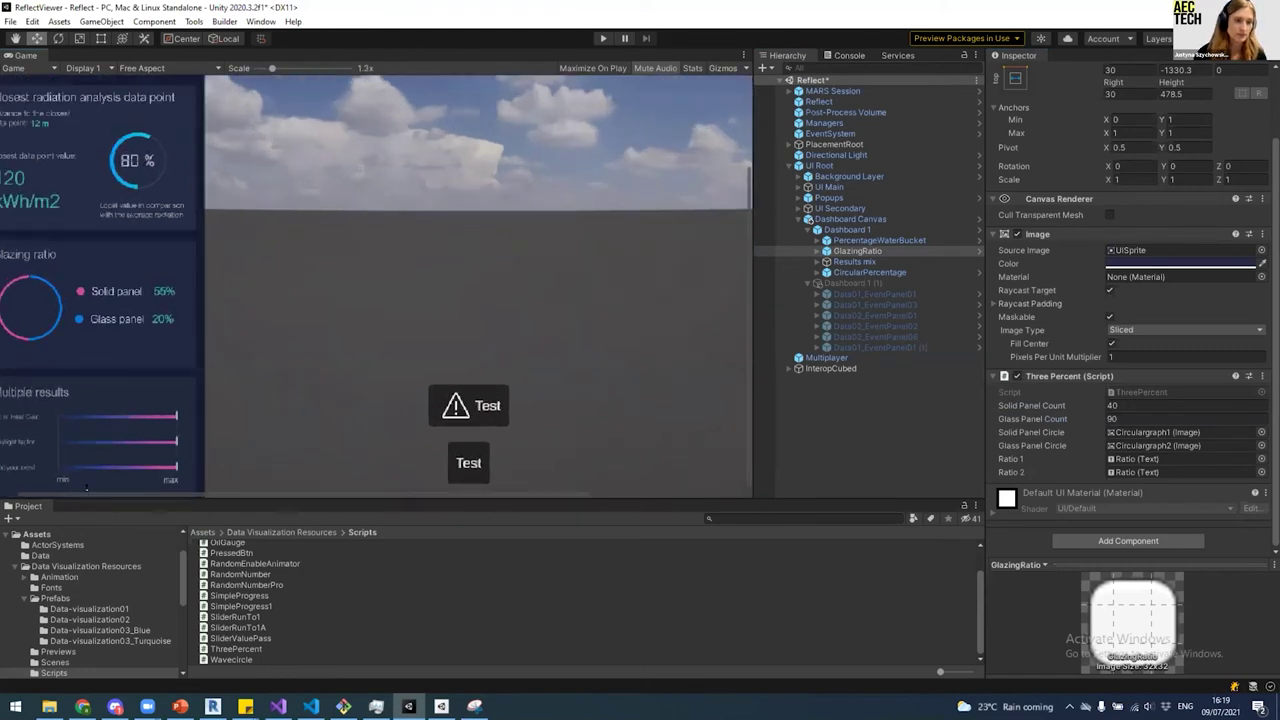
{"action": "scroll", "coordinate": [86, 494], "scroll_direction": "up", "scroll_amount": 2}
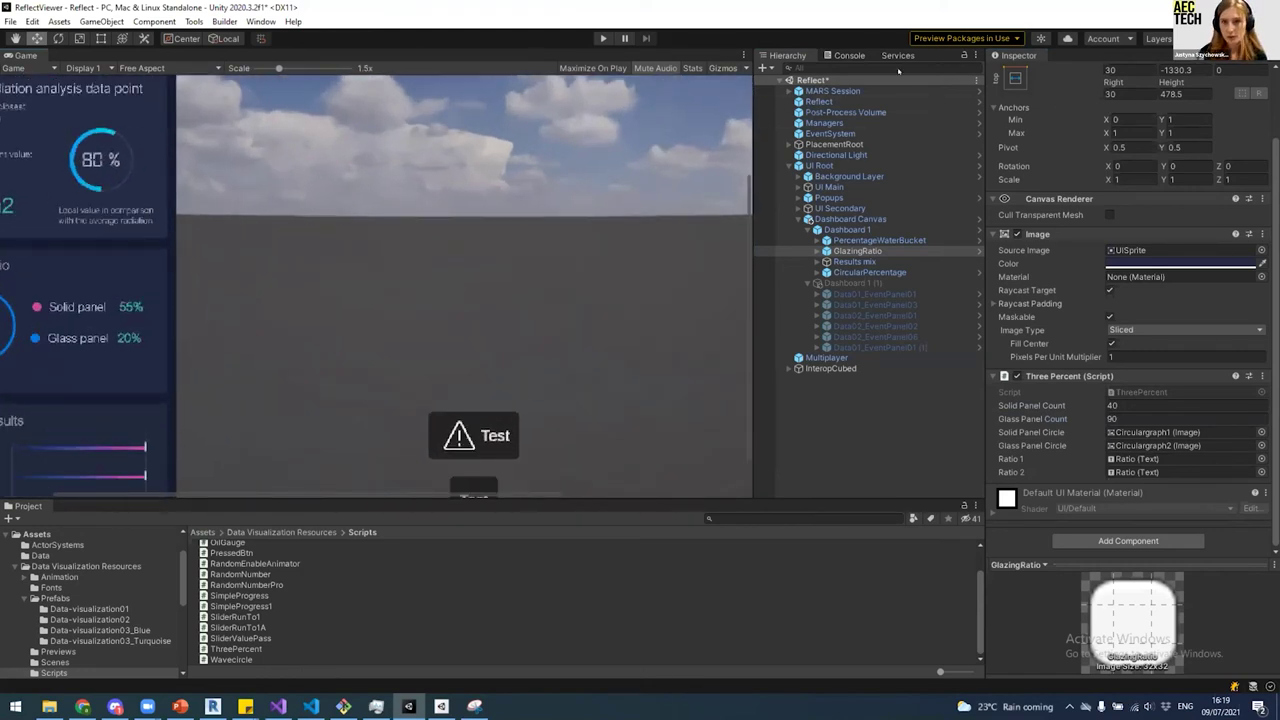
{"action": "left_click", "coordinate": [975, 55]}
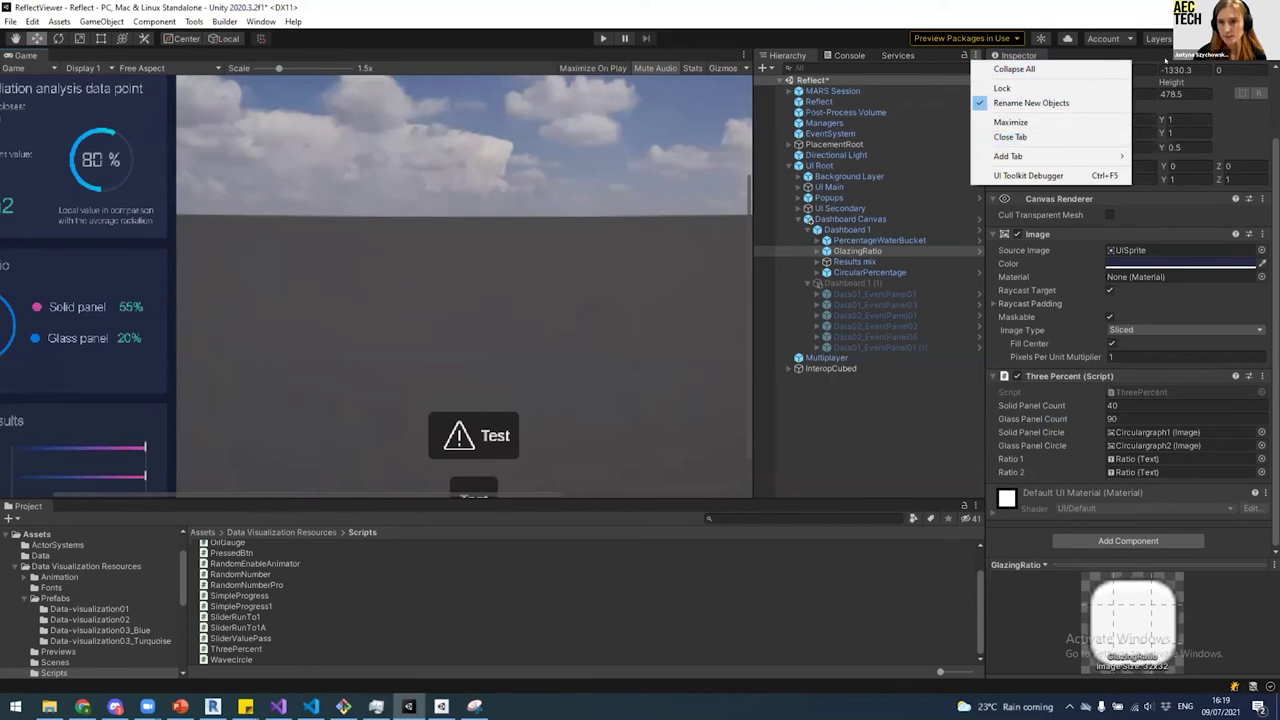
{"action": "mouse_move", "coordinate": [1056, 155]}
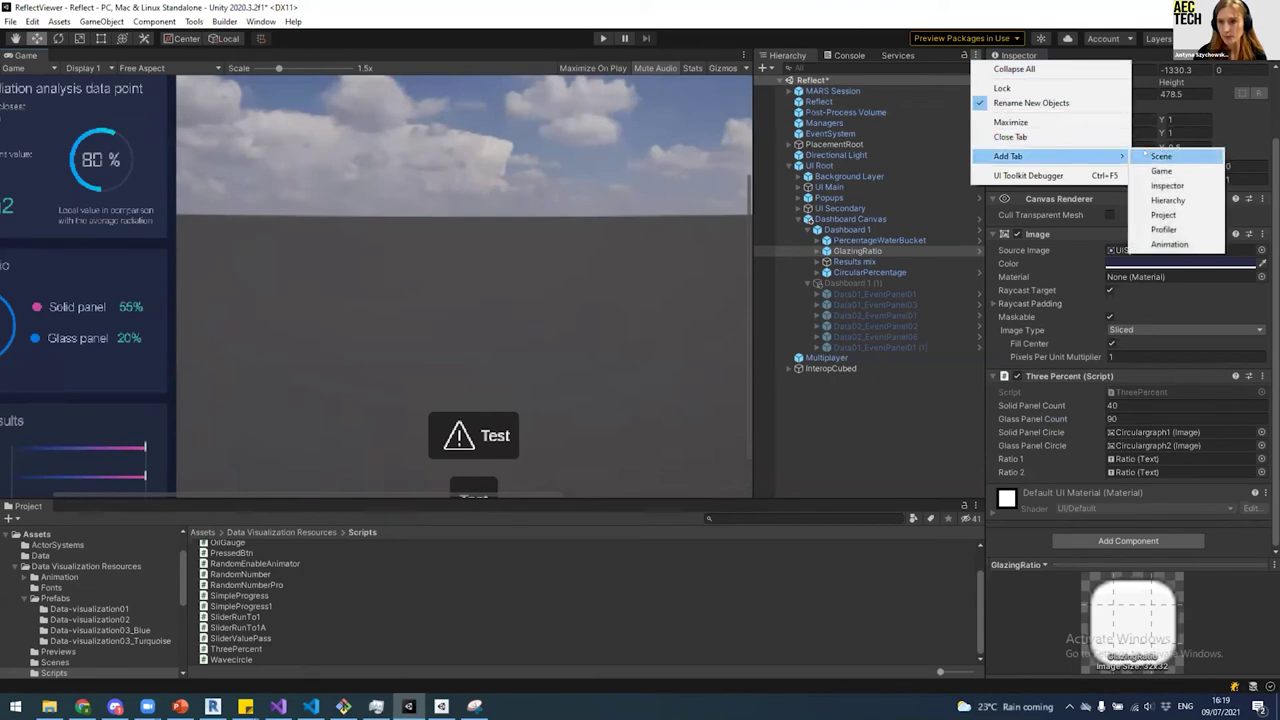
{"action": "left_click", "coordinate": [1161, 156]}
{"action": "scroll", "coordinate": [595, 315], "scroll_direction": "down", "scroll_amount": 2}
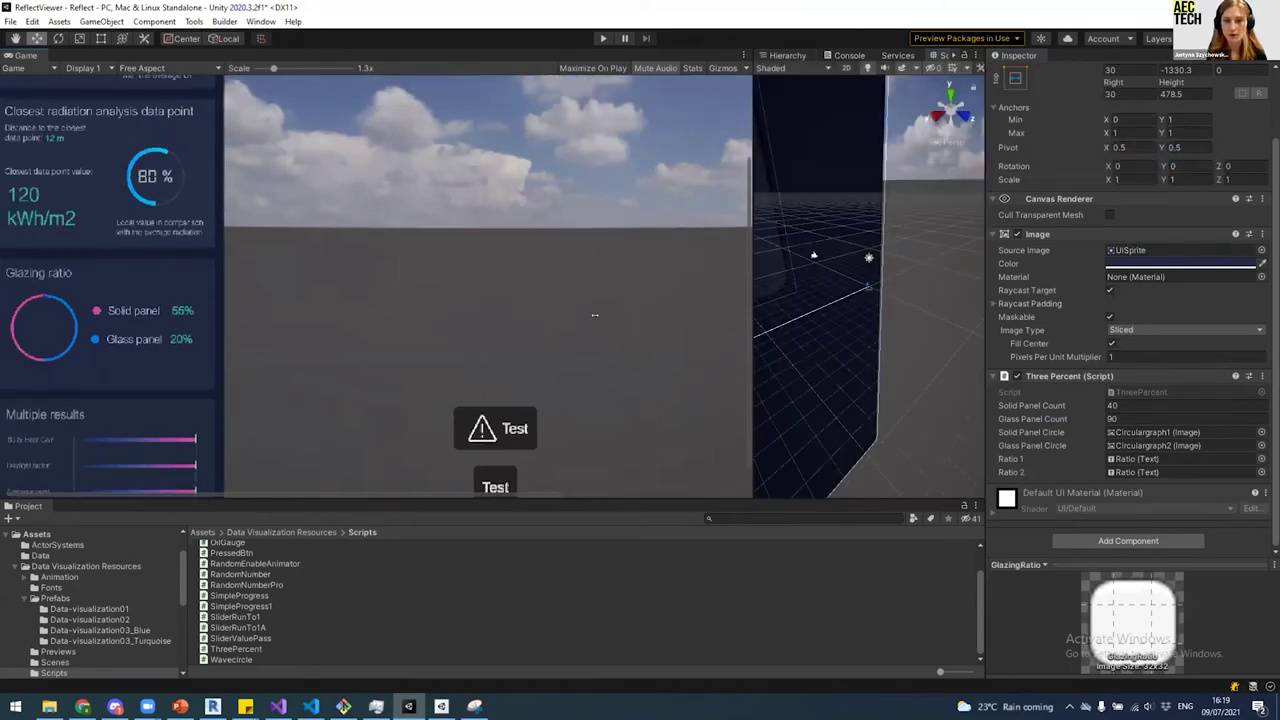
{"action": "left_click_drag", "start_coordinate": [595, 315], "coordinate": [498, 315]}
{"action": "scroll", "coordinate": [793, 325], "scroll_direction": "up", "scroll_amount": 5}
{"action": "right_click_drag", "start_coordinate": [793, 325], "coordinate": [720, 315]}
{"action": "scroll", "coordinate": [236, 483], "scroll_direction": "down", "scroll_amount": 2}
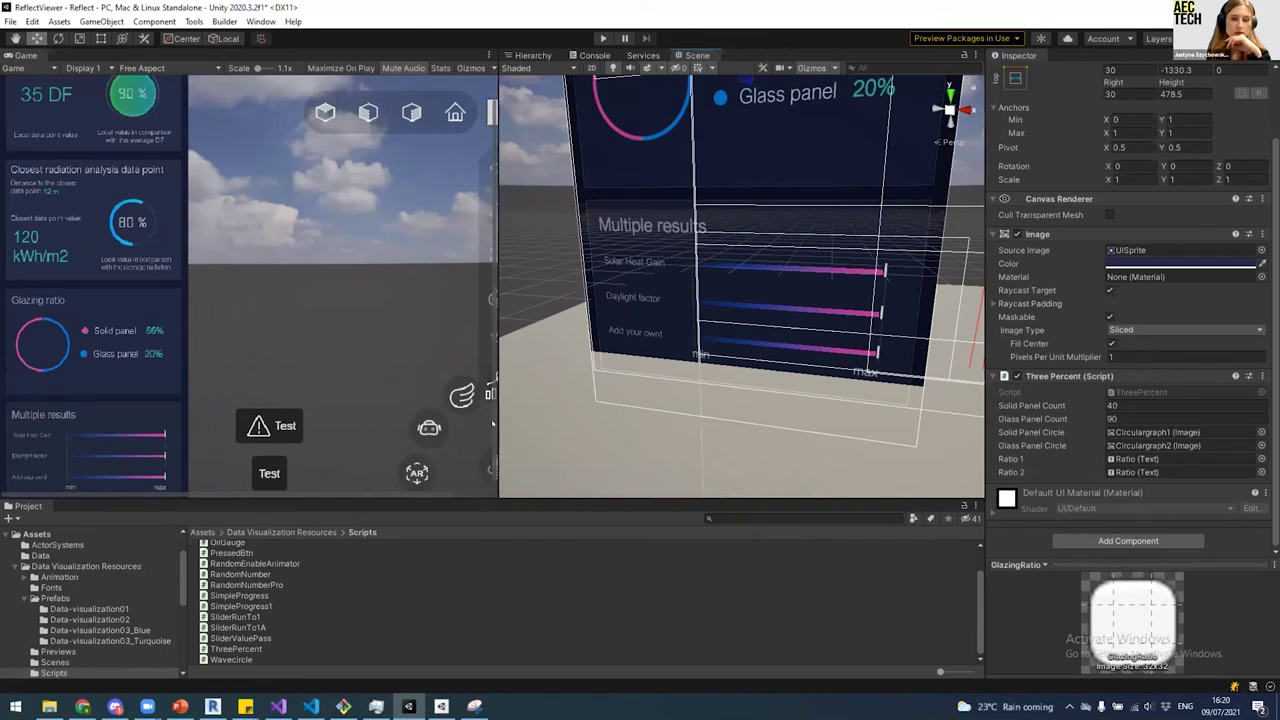
{"action": "left_click_drag", "start_coordinate": [488, 430], "coordinate": [488, 463]}
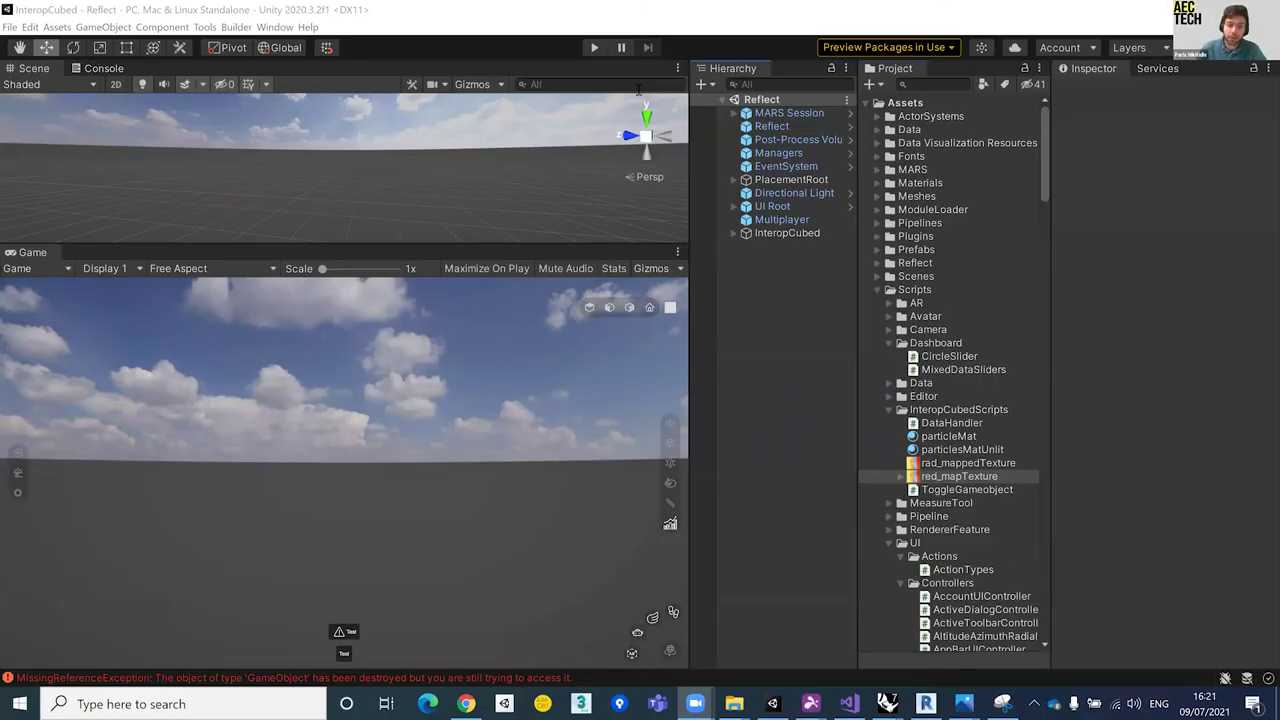
Step: Enter play mode with Ctrl+P, then bring up the Rhino BathUniDaylightAnalysis window
{"action": "left_click", "coordinate": [787, 447]}
{"action": "key", "text": "ctrl+p"}
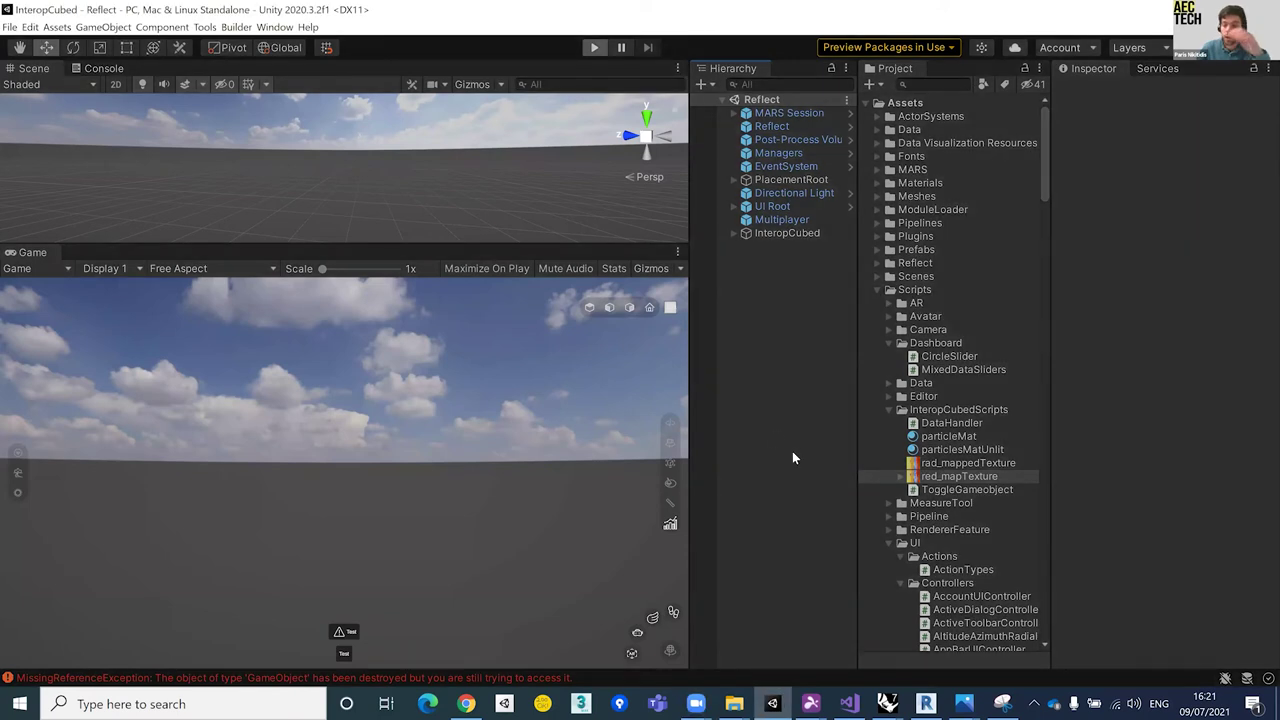
{"action": "mouse_move", "coordinate": [849, 704]}
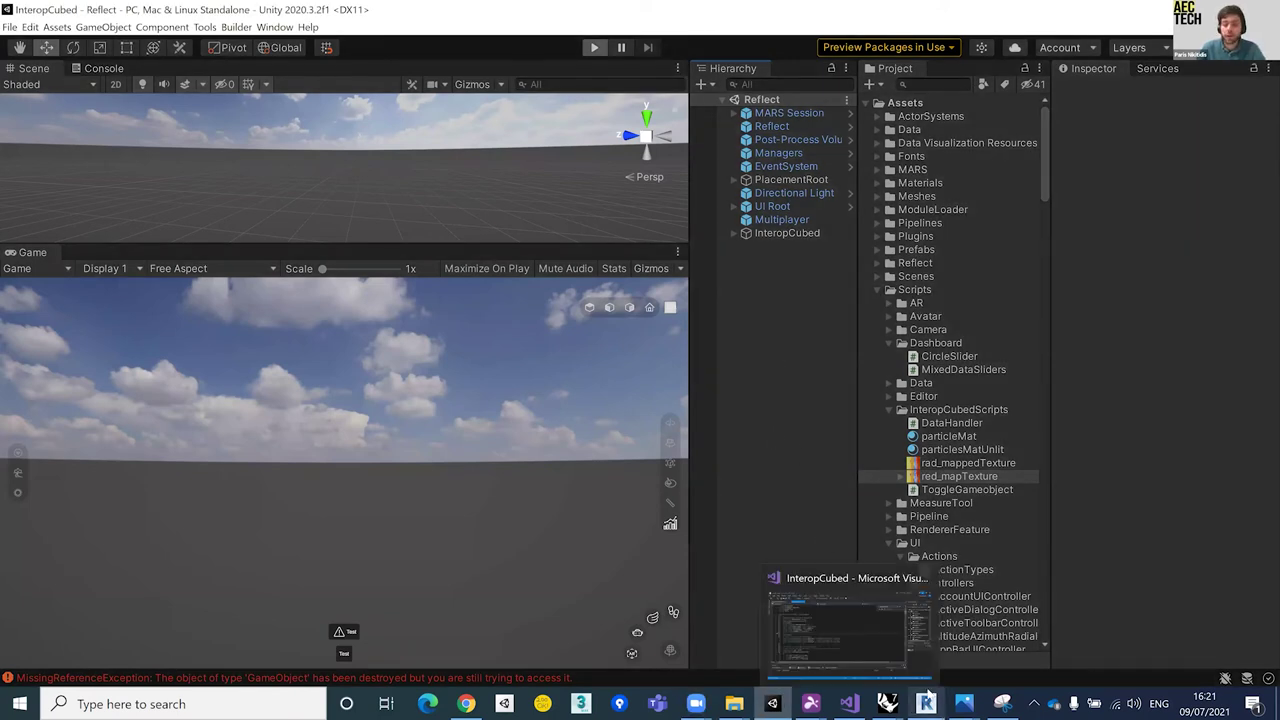
{"action": "left_click", "coordinate": [887, 704]}
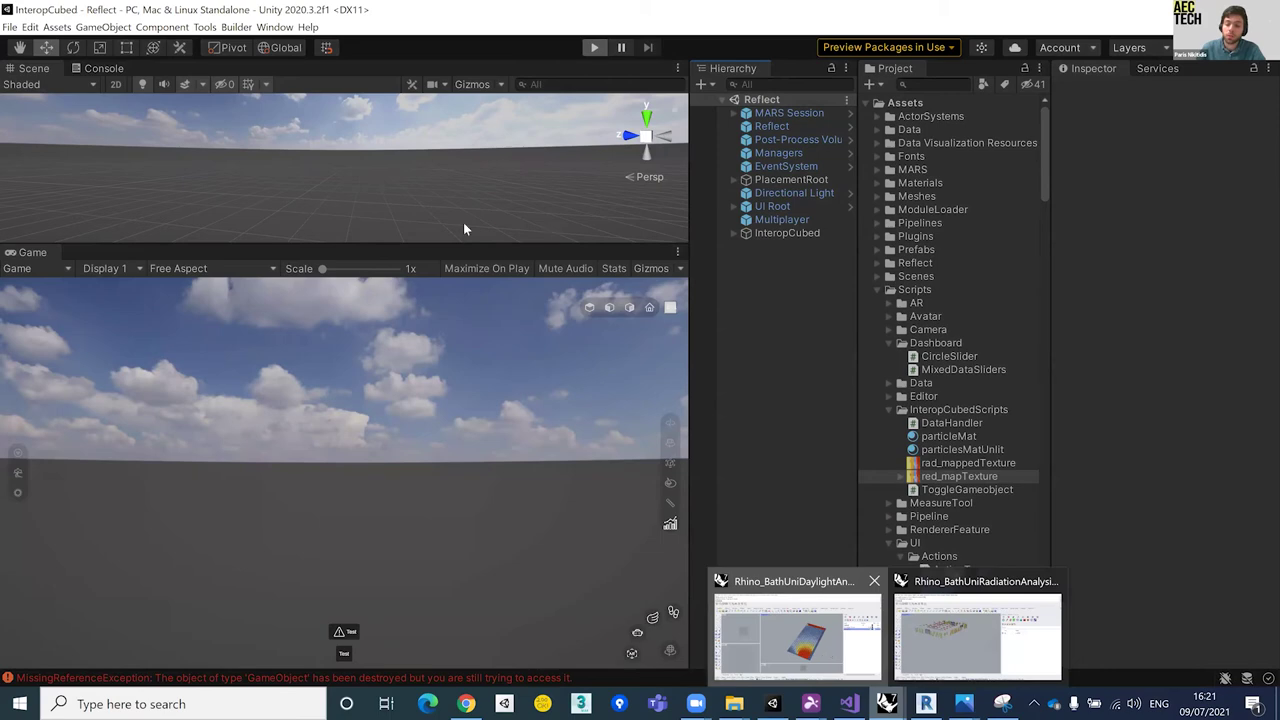
{"action": "left_click", "coordinate": [790, 630]}
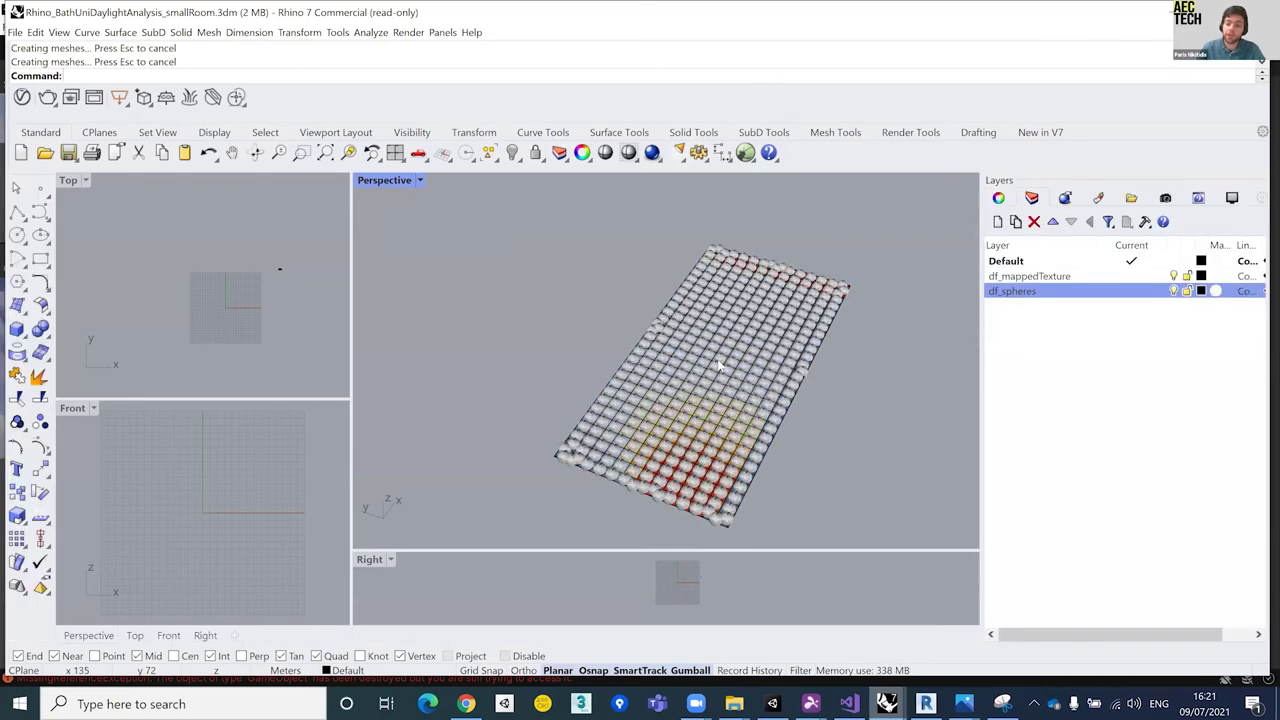
{"action": "scroll", "coordinate": [930, 252], "scroll_direction": "up", "scroll_amount": 5}
{"action": "left_click", "coordinate": [930, 252]}
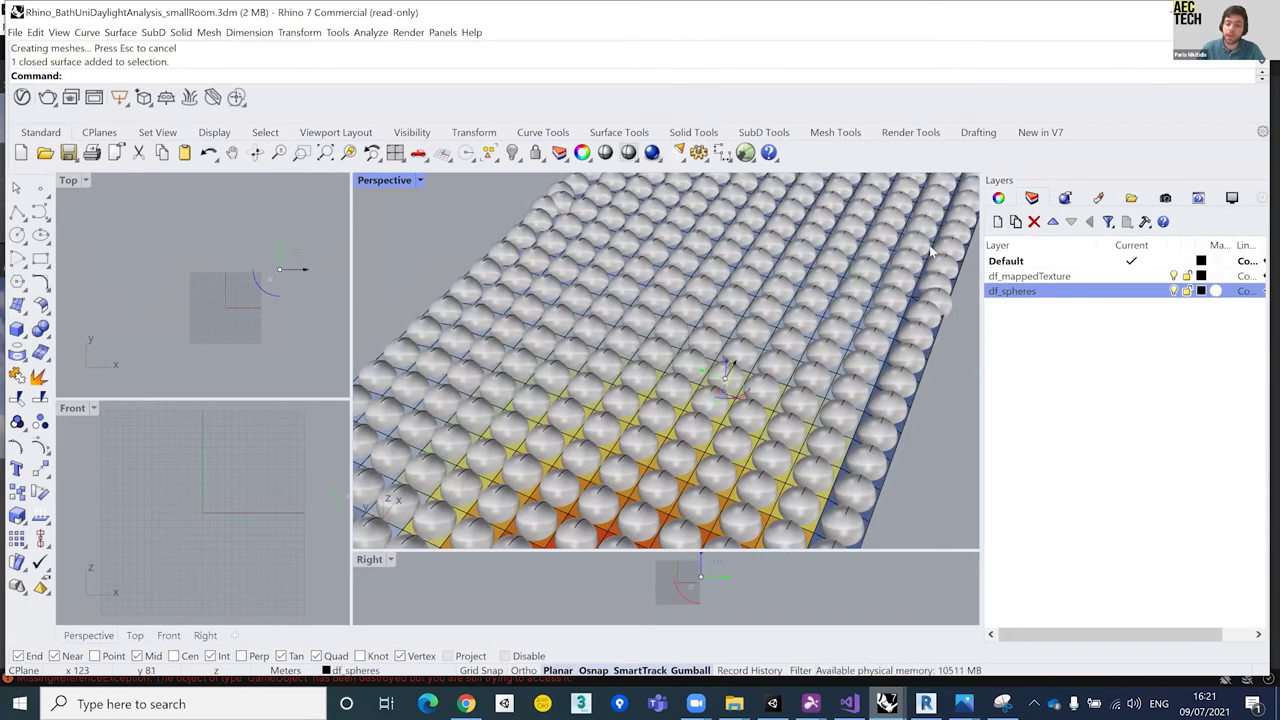
{"action": "left_click", "coordinate": [998, 197]}
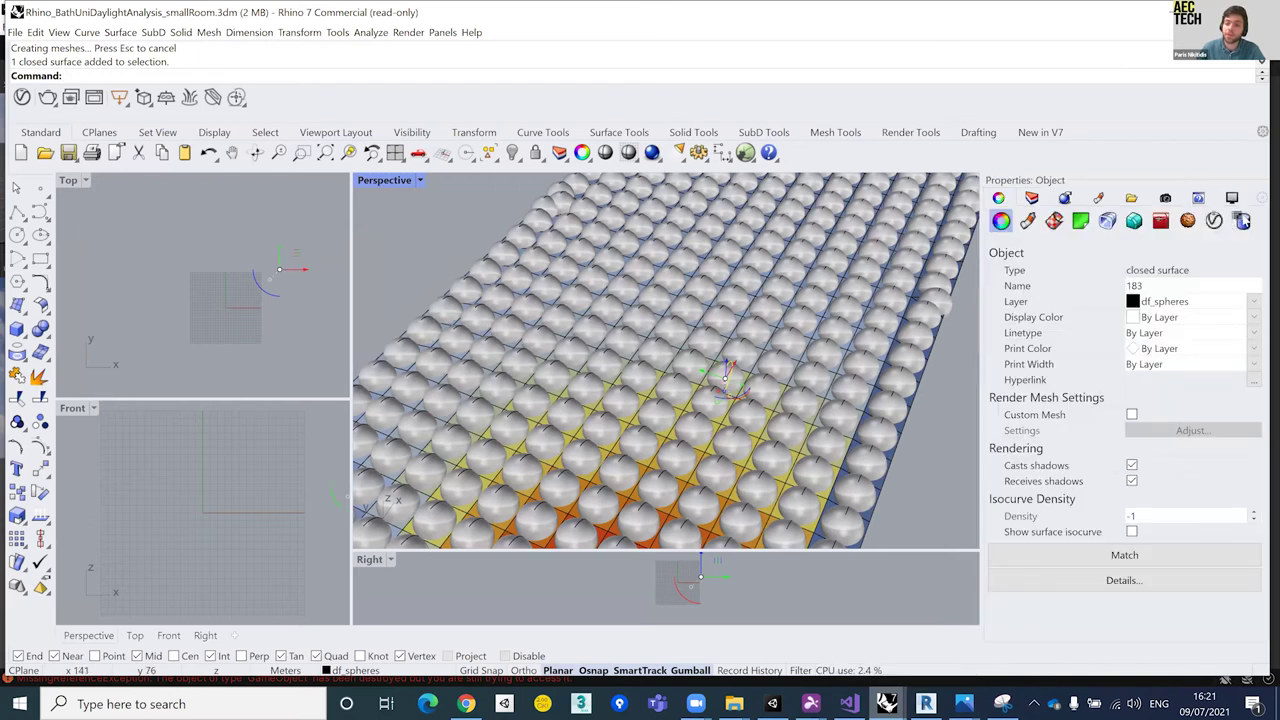
{"action": "left_click", "coordinate": [1241, 220]}
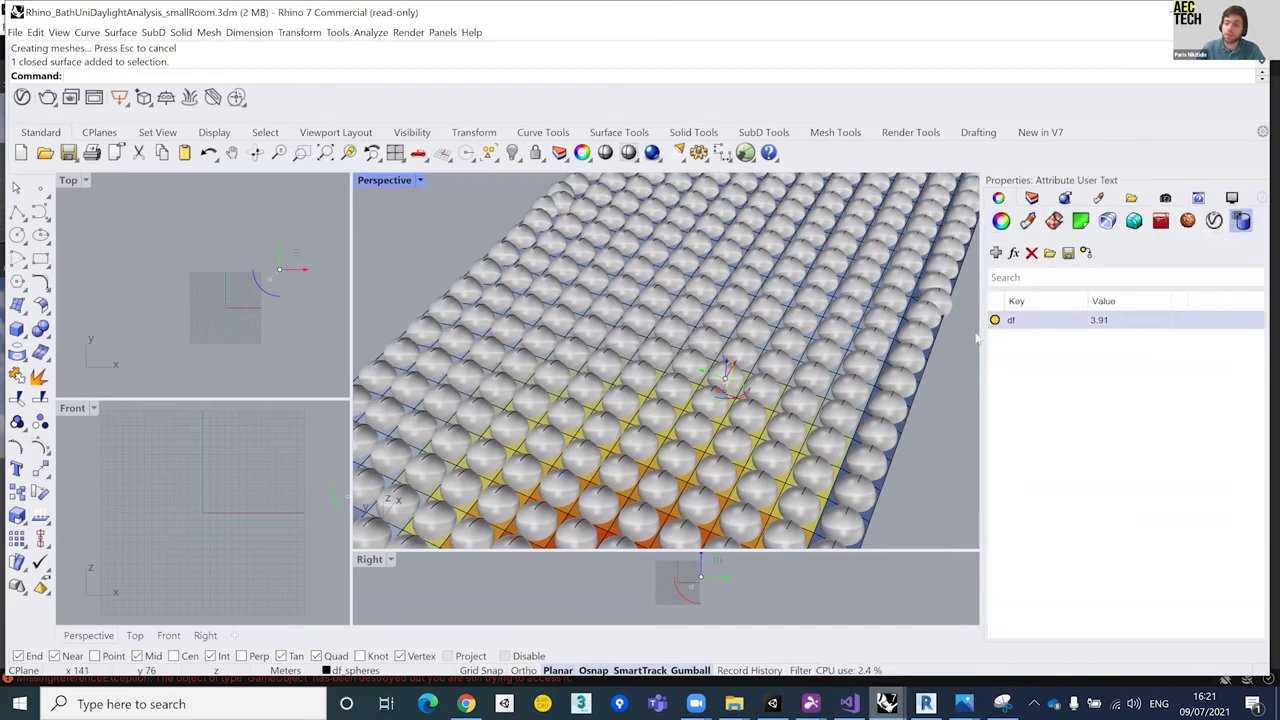
{"action": "left_click", "coordinate": [555, 385]}
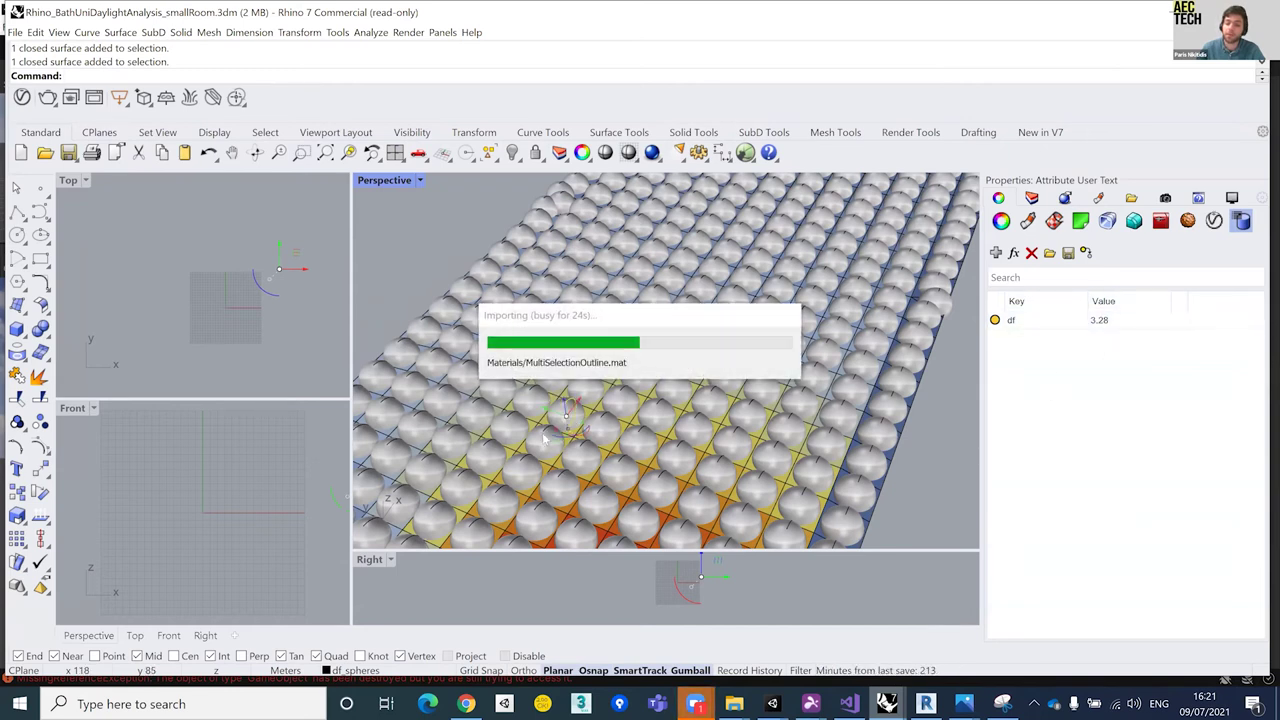
{"action": "left_click", "coordinate": [520, 466]}
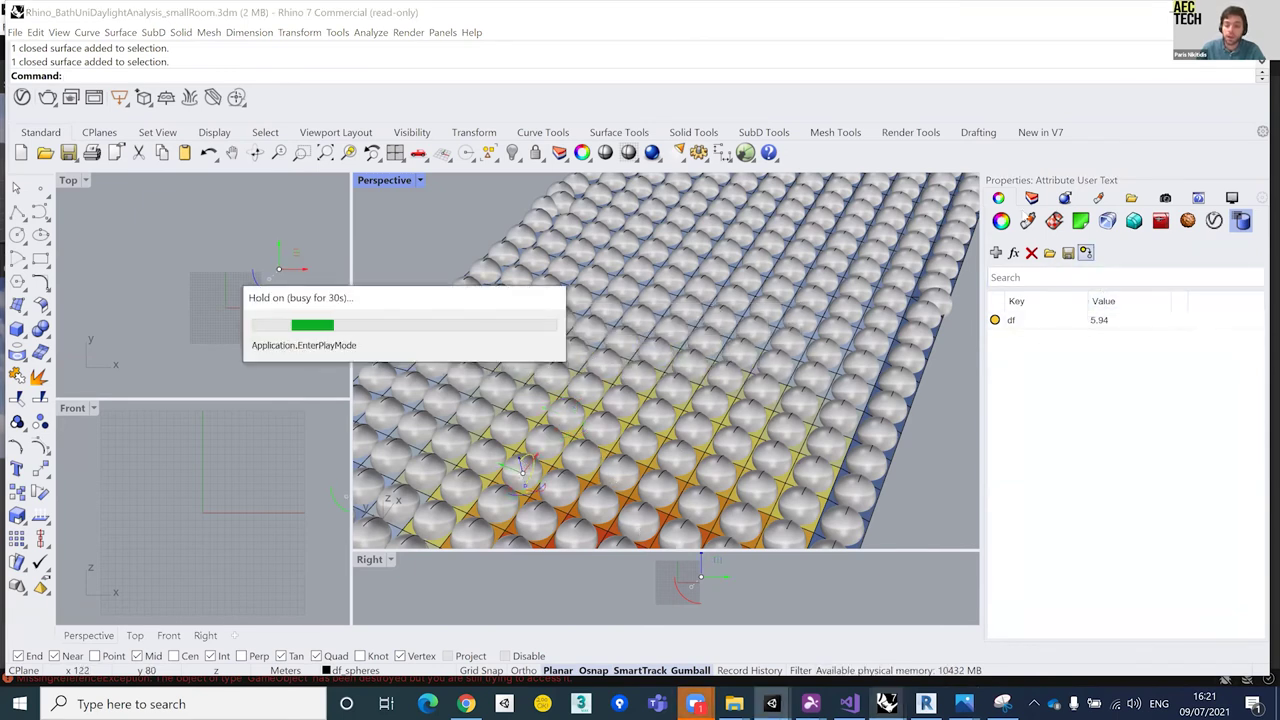
{"action": "left_click", "coordinate": [1031, 197]}
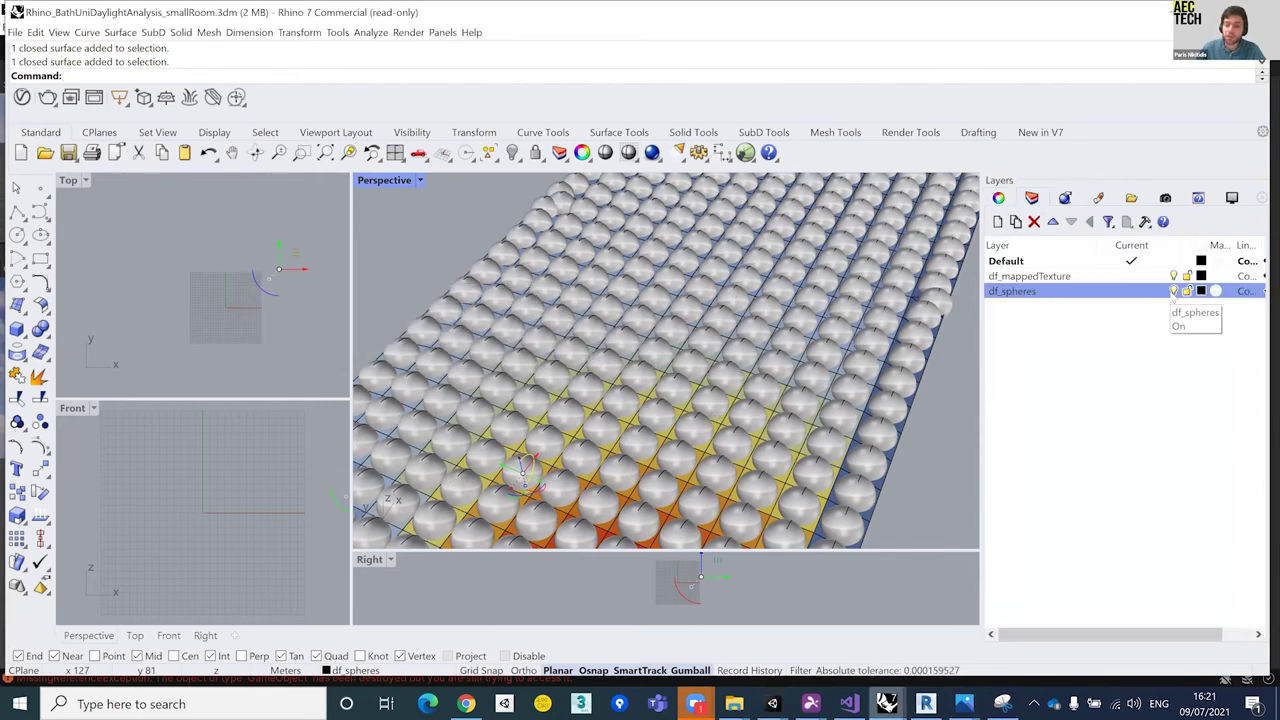
{"action": "left_click", "coordinate": [1173, 291]}
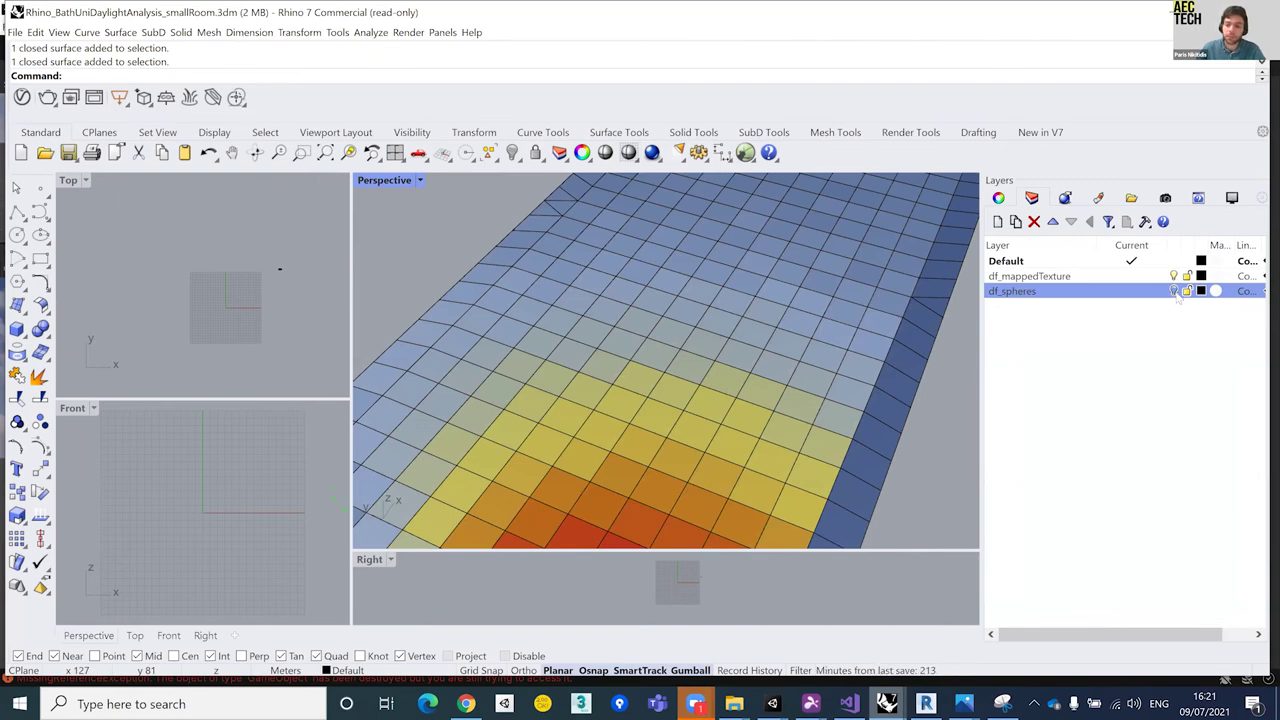
{"action": "left_click", "coordinate": [1174, 291]}
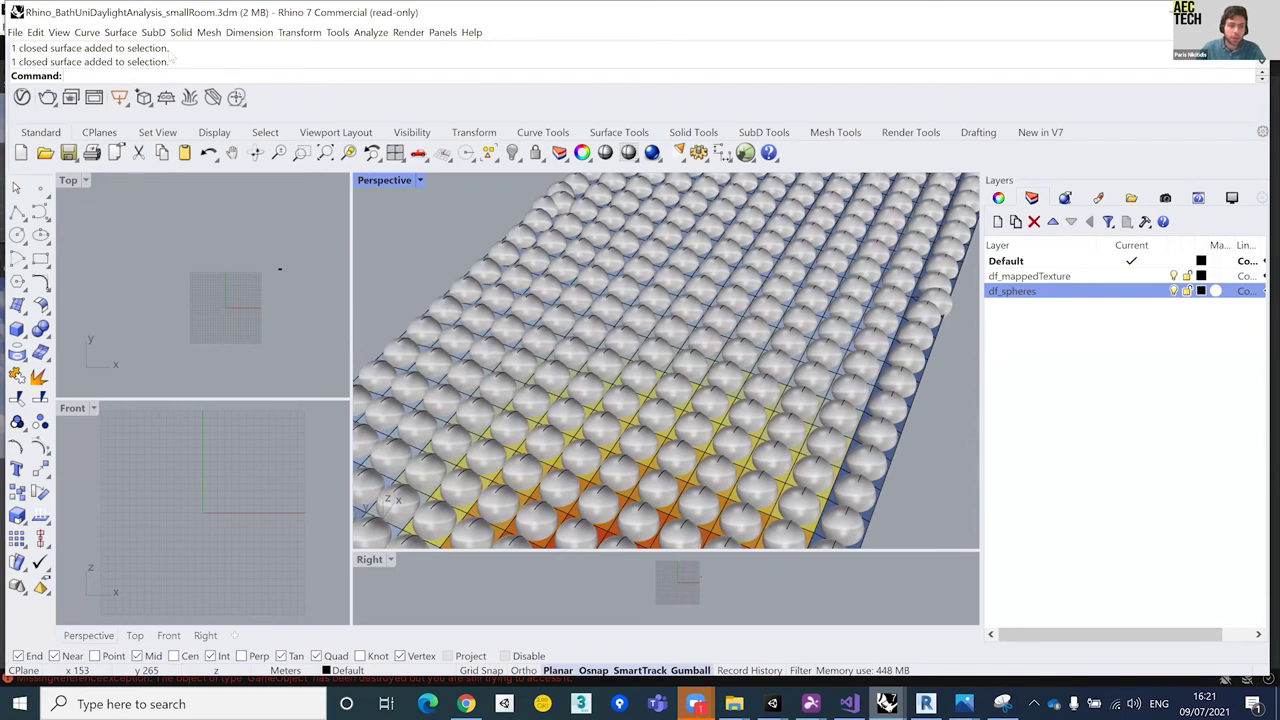
Step: Export the model via UnityReflectExport to the AEC Workshop Bath Uni_day 2 cloud project, then return to Unity
{"action": "type", "text": "Unity"}
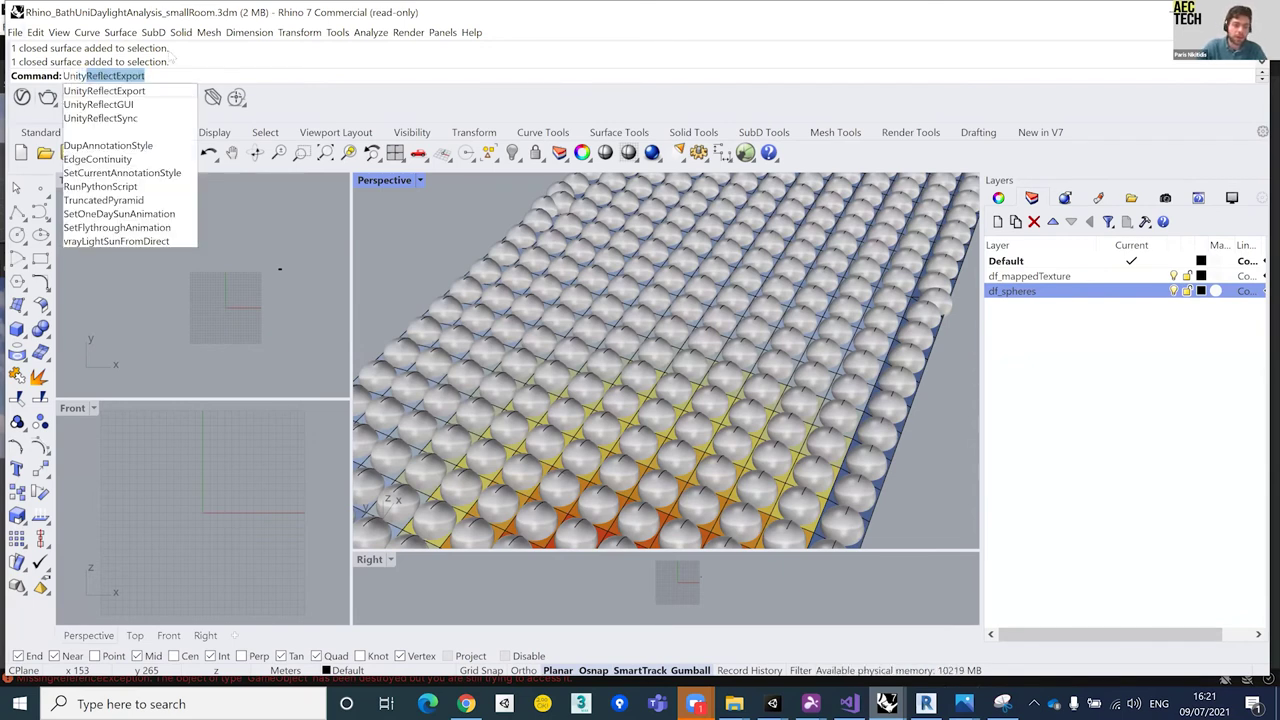
{"action": "key", "text": "Return"}
{"action": "key", "text": "Return"}
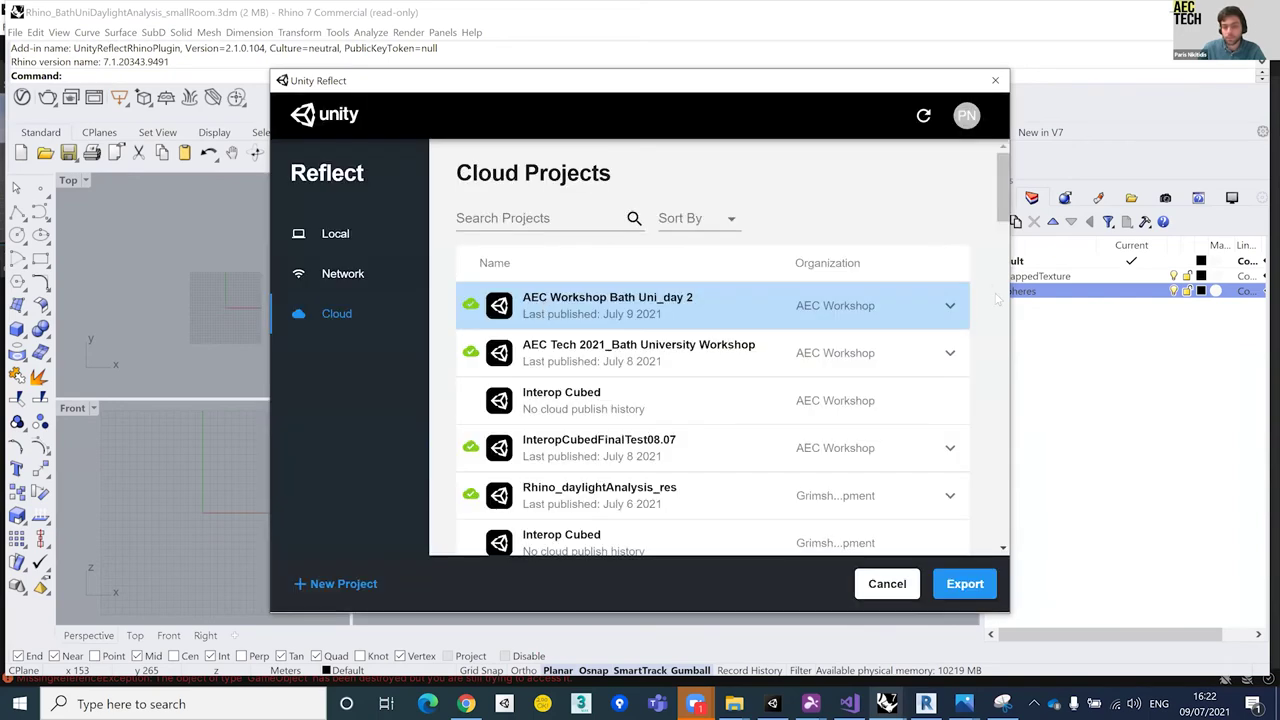
{"action": "left_click", "coordinate": [950, 310]}
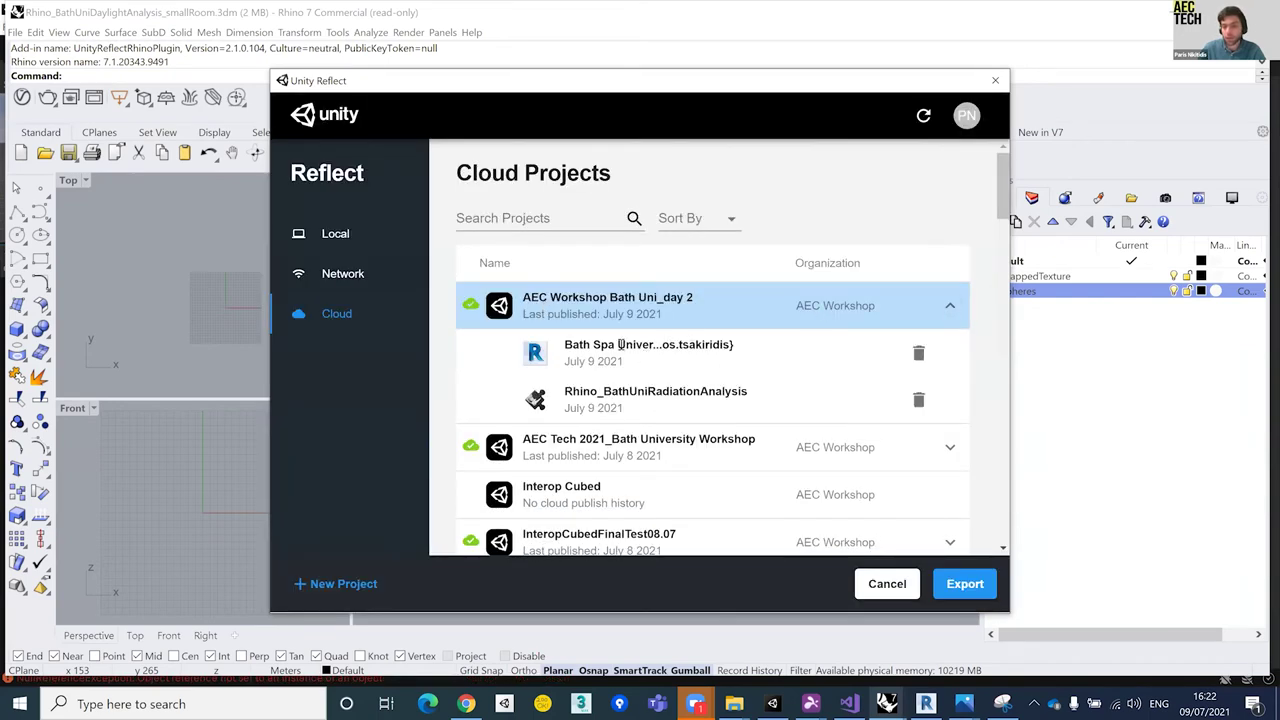
{"action": "left_click", "coordinate": [966, 585]}
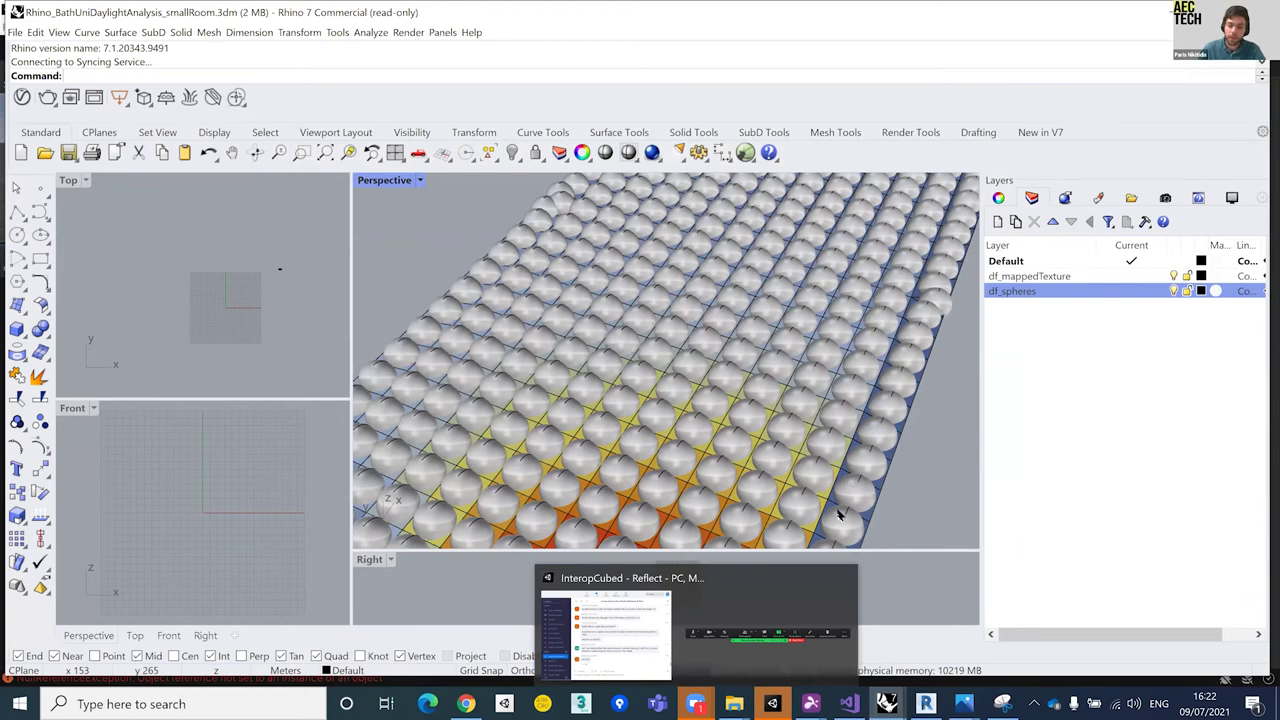
{"action": "key", "text": "alt+Tab"}
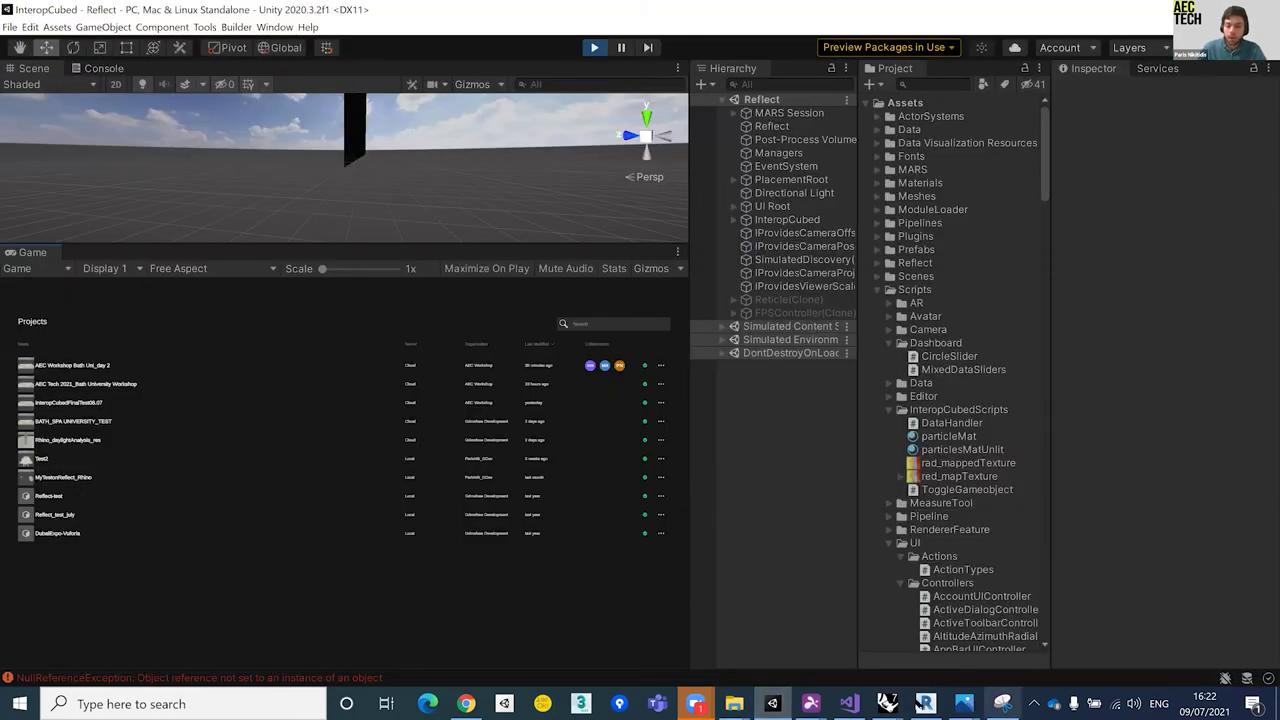
Step: Confirm the Rhino export finished, then open AEC Workshop Bath Uni_day 2 in the viewer
{"action": "left_click", "coordinate": [886, 703]}
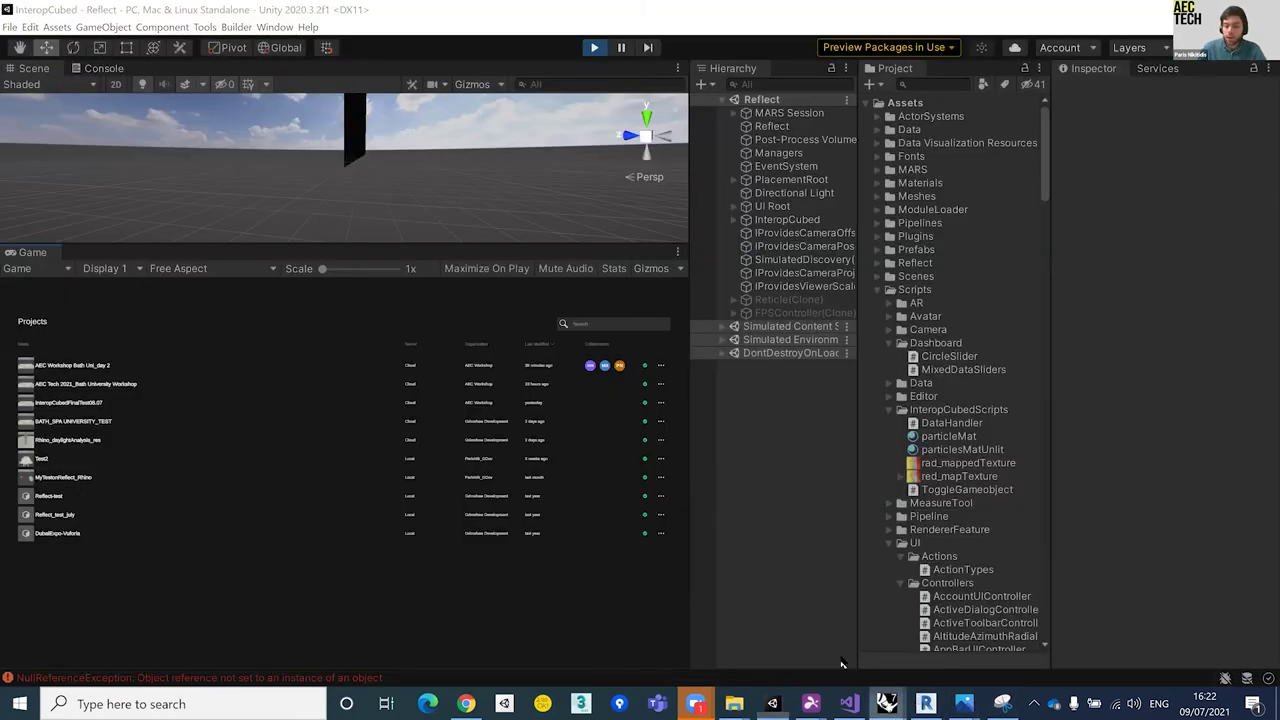
{"action": "left_click", "coordinate": [97, 72]}
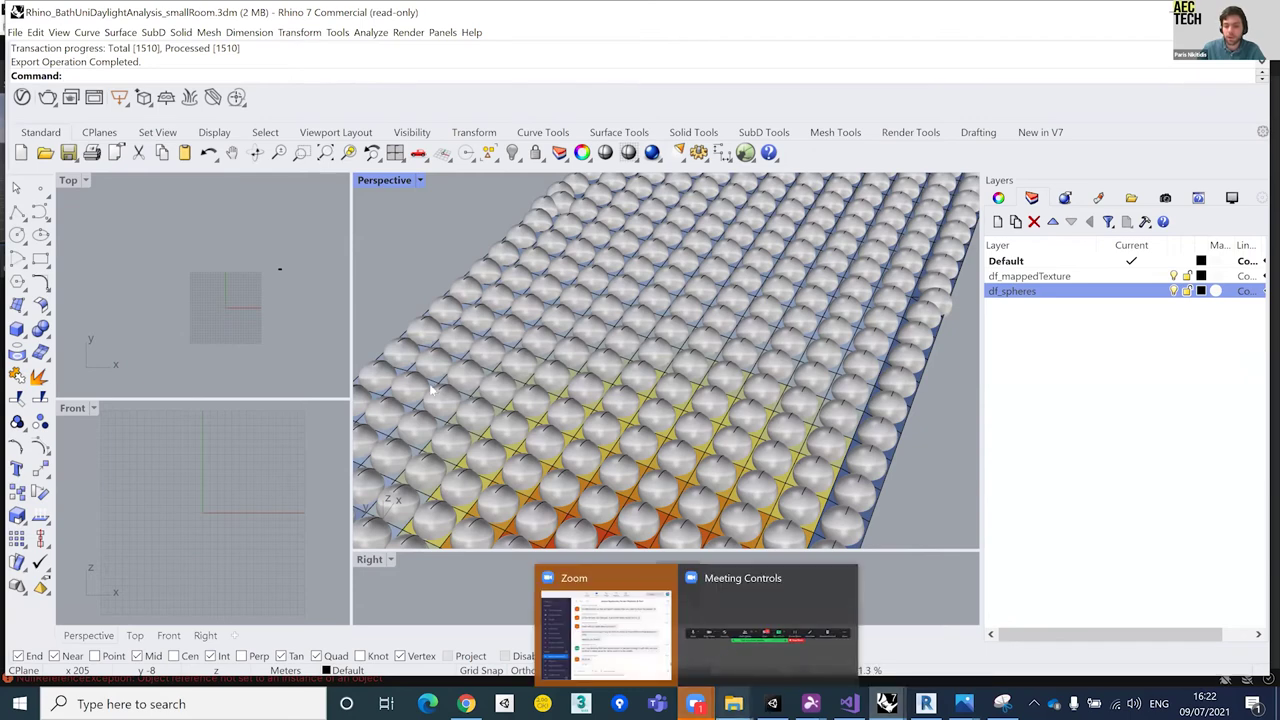
{"action": "key", "text": "alt+Tab"}
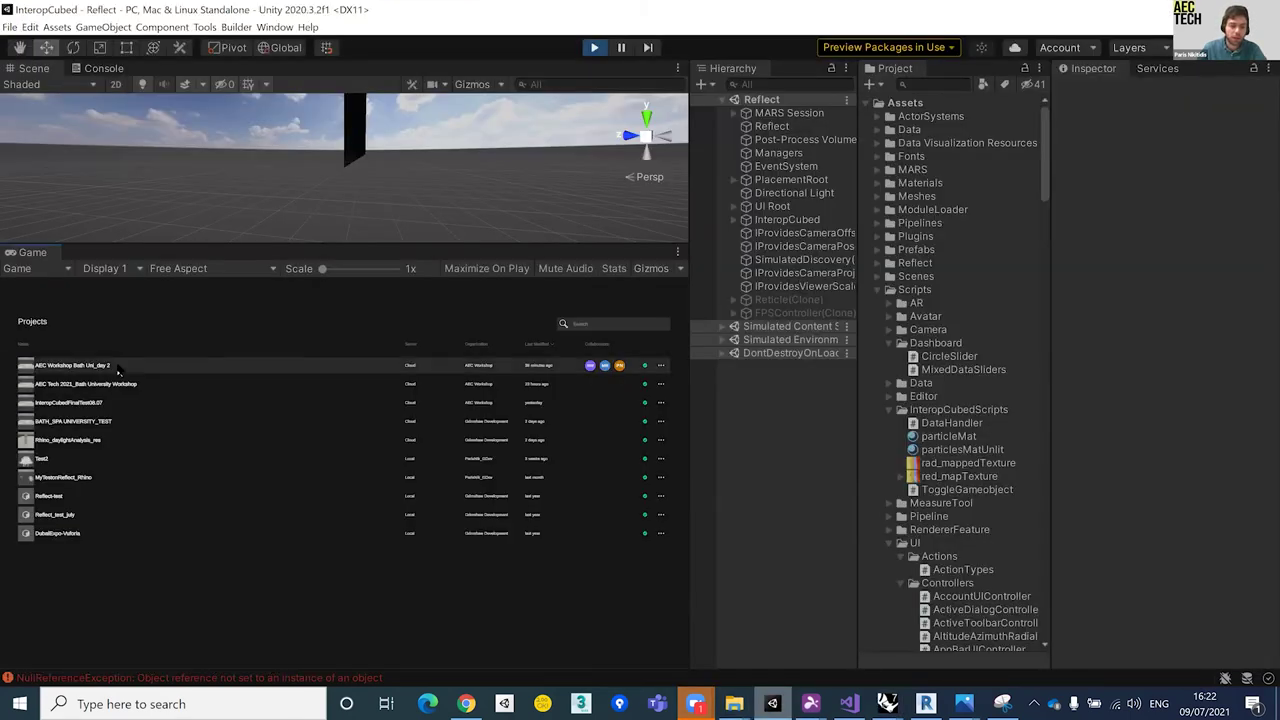
{"action": "left_click", "coordinate": [572, 364]}
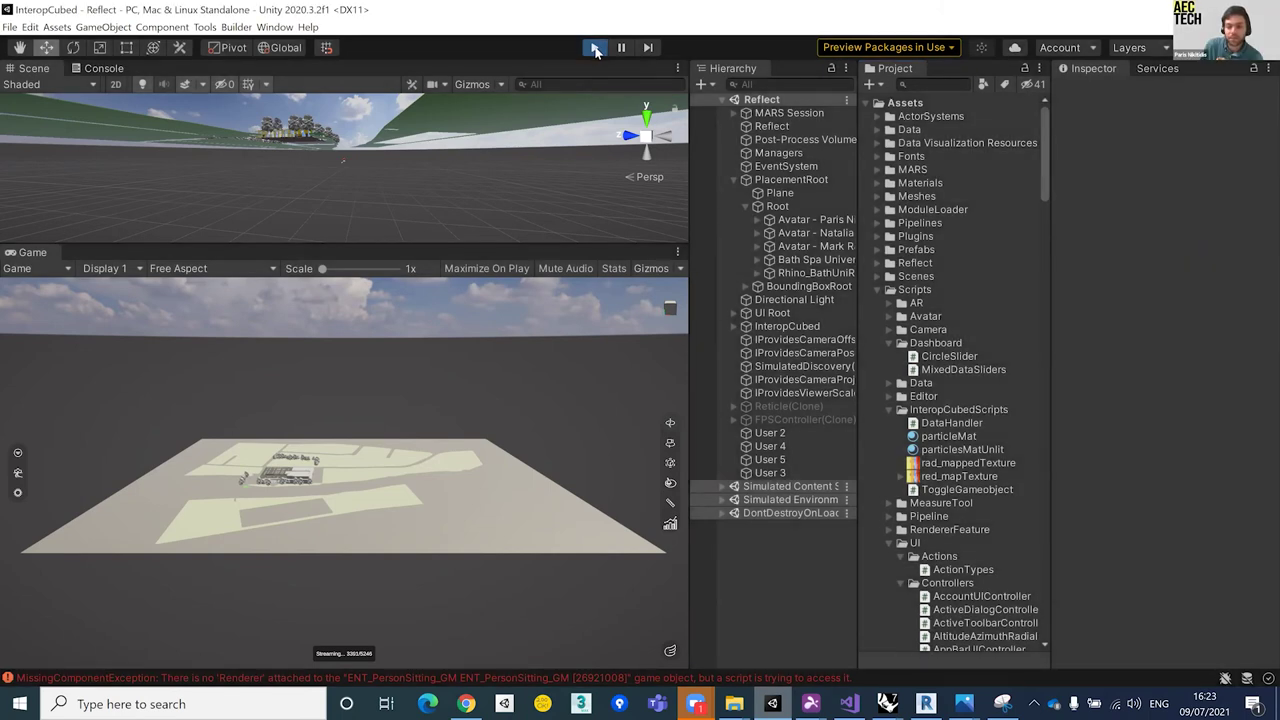
Step: Exit Play mode so the streamed Rhino_BathUni model leaves the scene
{"action": "left_click", "coordinate": [595, 48]}
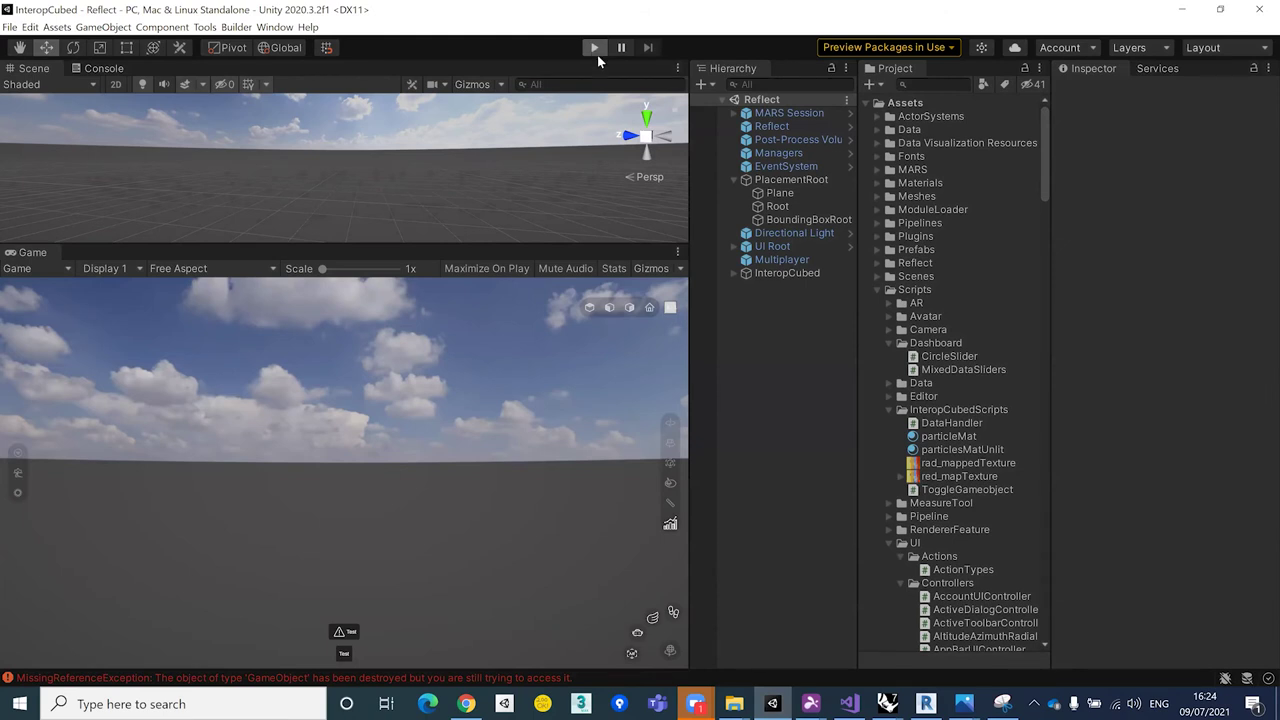
Step: Restart Play mode, log in, and open the first project to stream Rhino_BathUni
{"action": "left_click", "coordinate": [595, 50]}
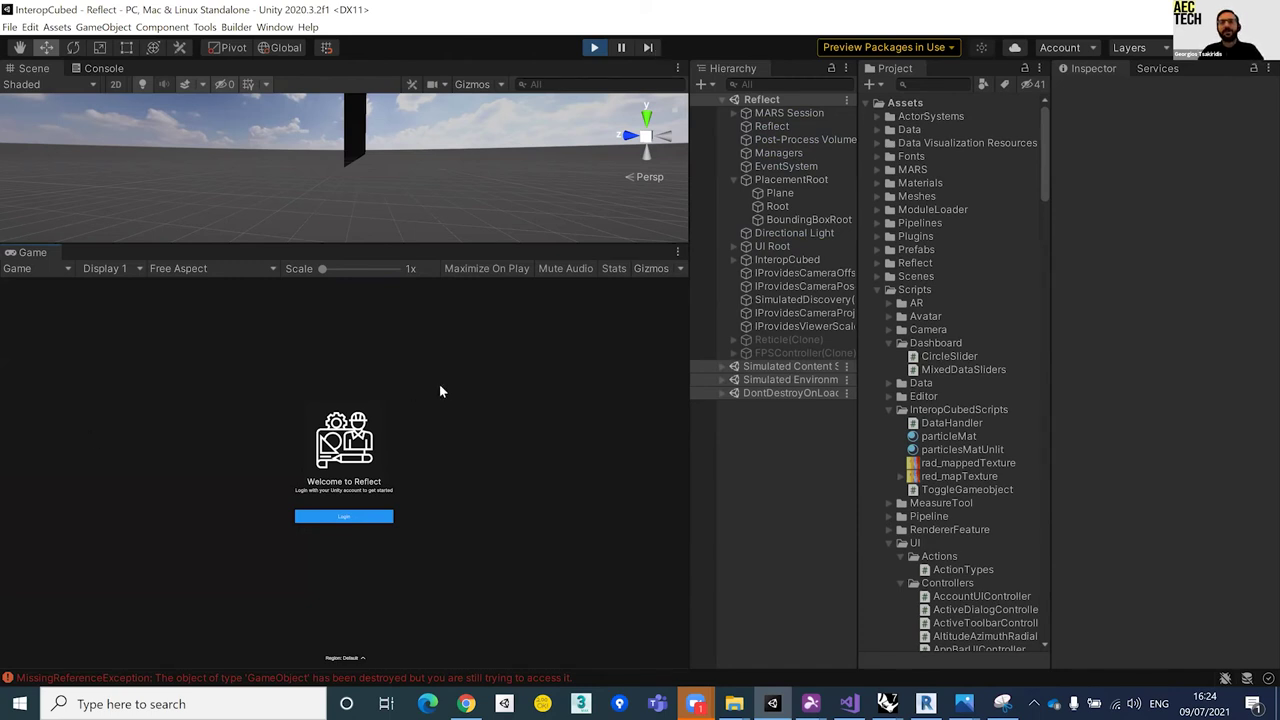
{"action": "left_click", "coordinate": [356, 516]}
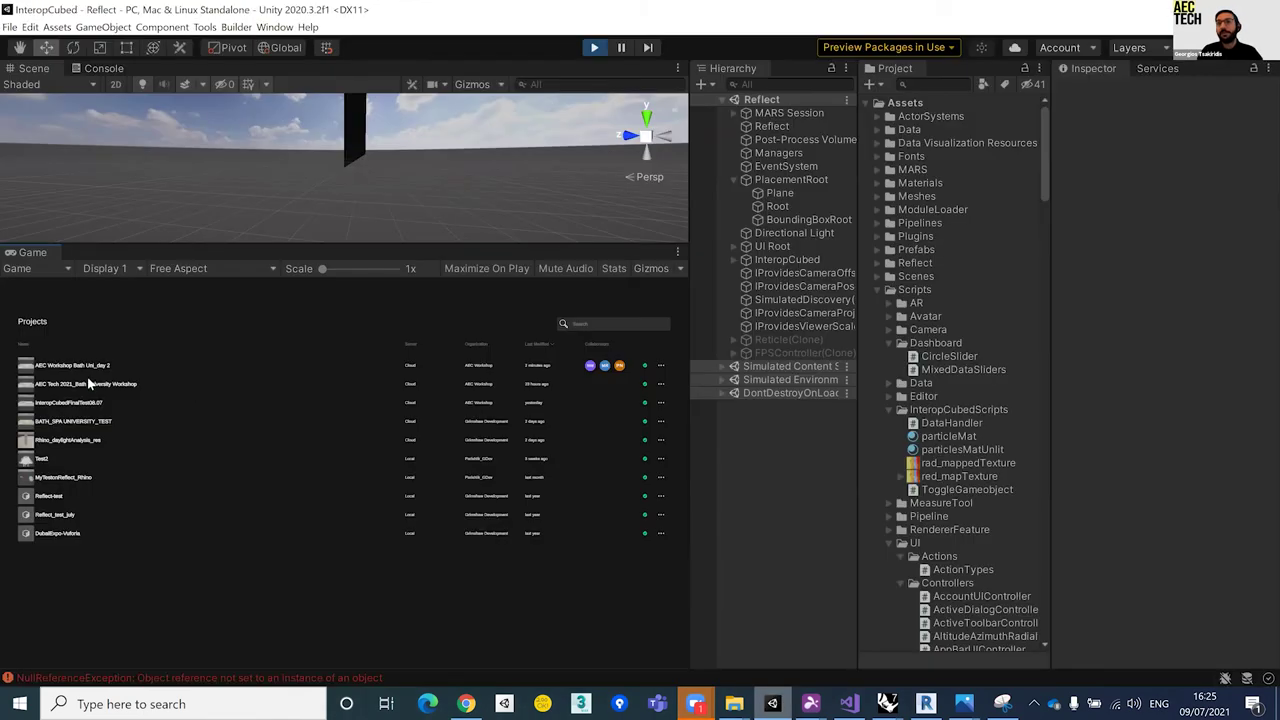
{"action": "left_click", "coordinate": [110, 367]}
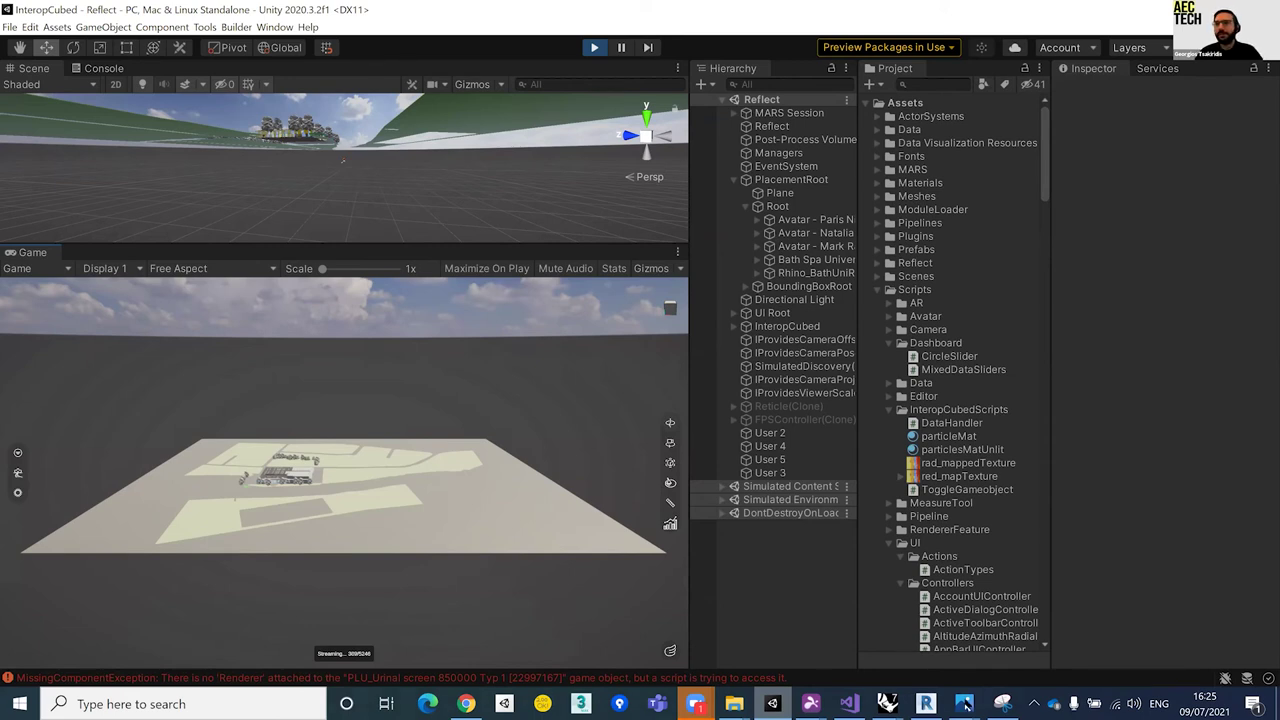
{"action": "mouse_move", "coordinate": [887, 703]}
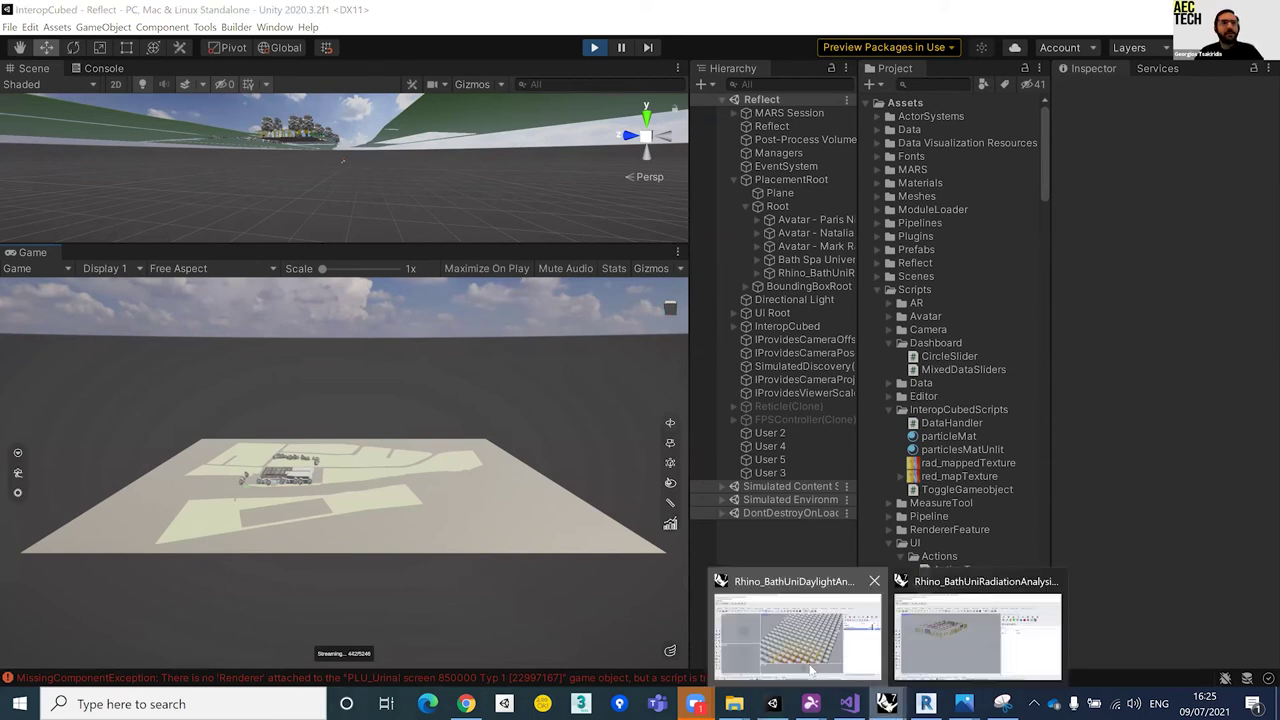
Step: Bring up the daylight-analysis Rhino file and review the first project's published models via Reflect export
{"action": "left_click", "coordinate": [797, 630]}
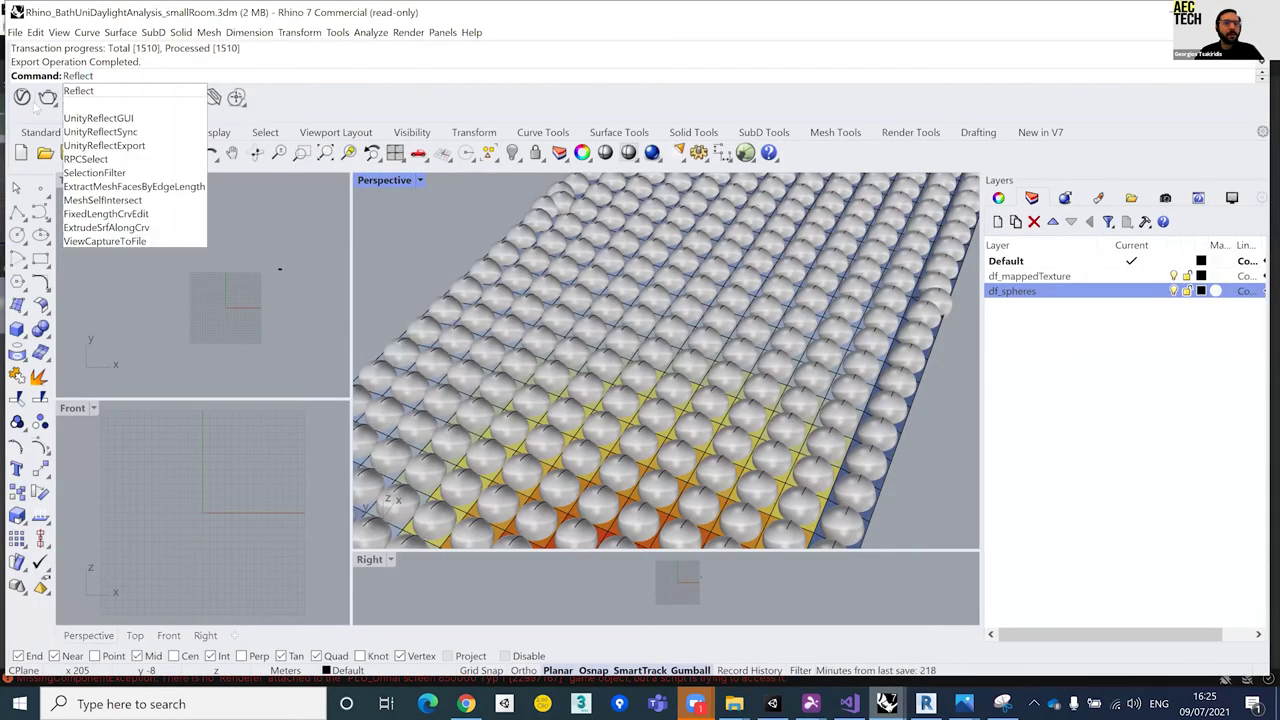
{"action": "left_click", "coordinate": [153, 122]}
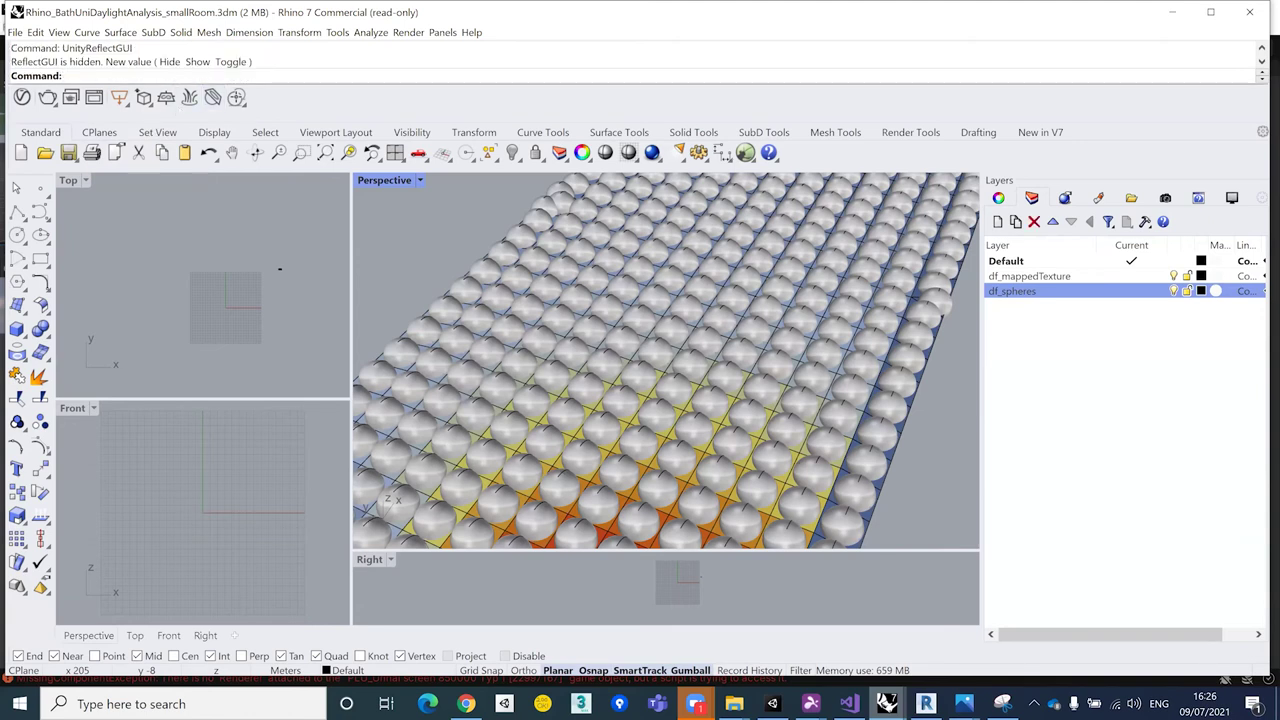
{"action": "type", "text": "Reflect"}
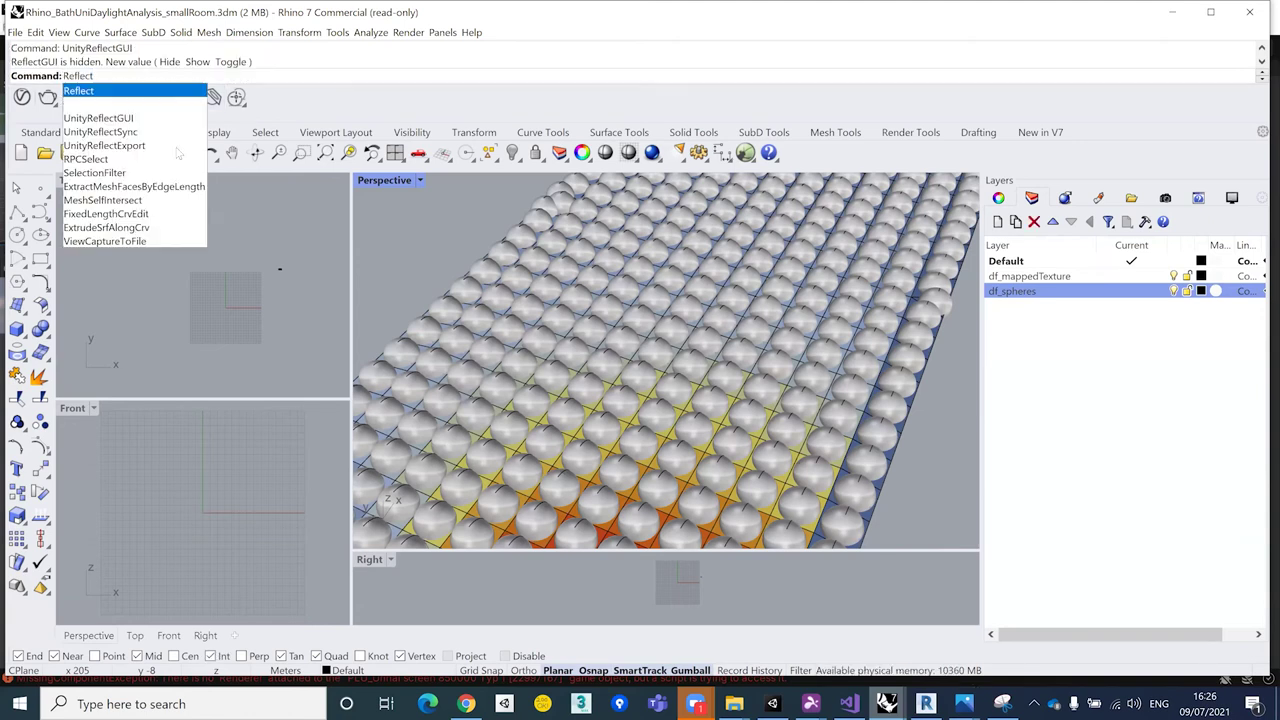
{"action": "key", "text": "Return"}
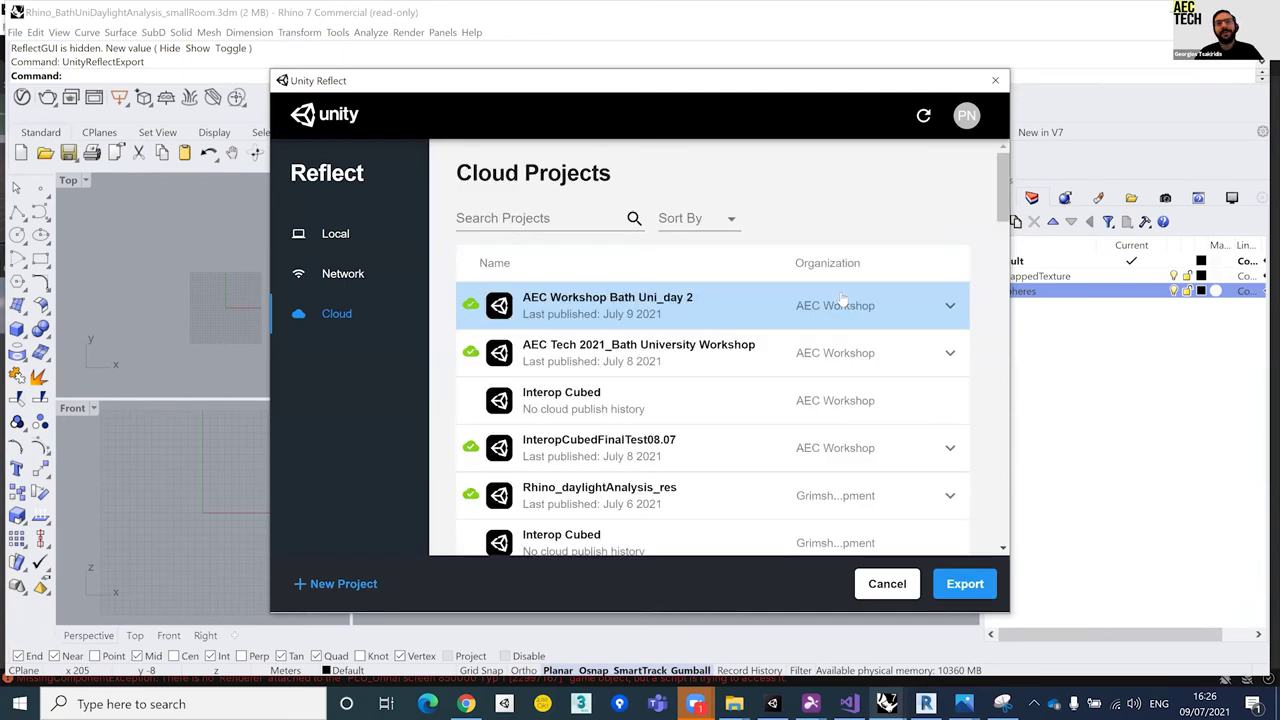
{"action": "left_click", "coordinate": [950, 307]}
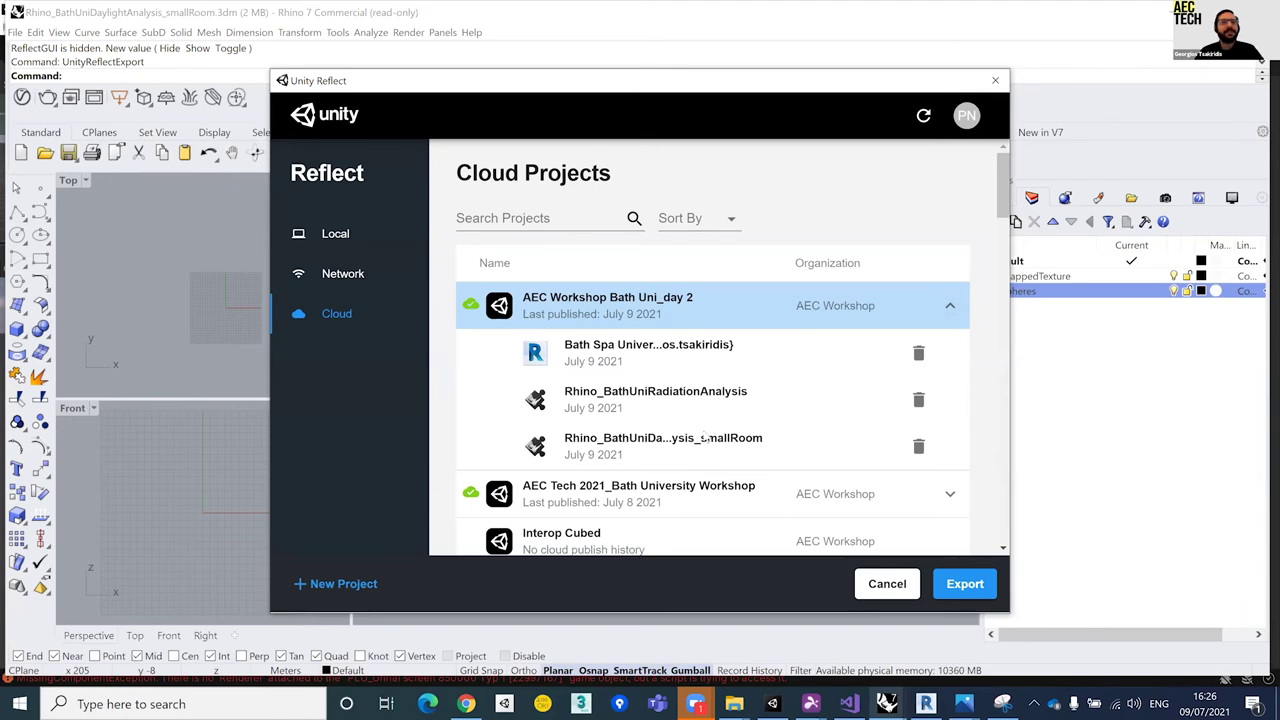
{"action": "left_click", "coordinate": [995, 80]}
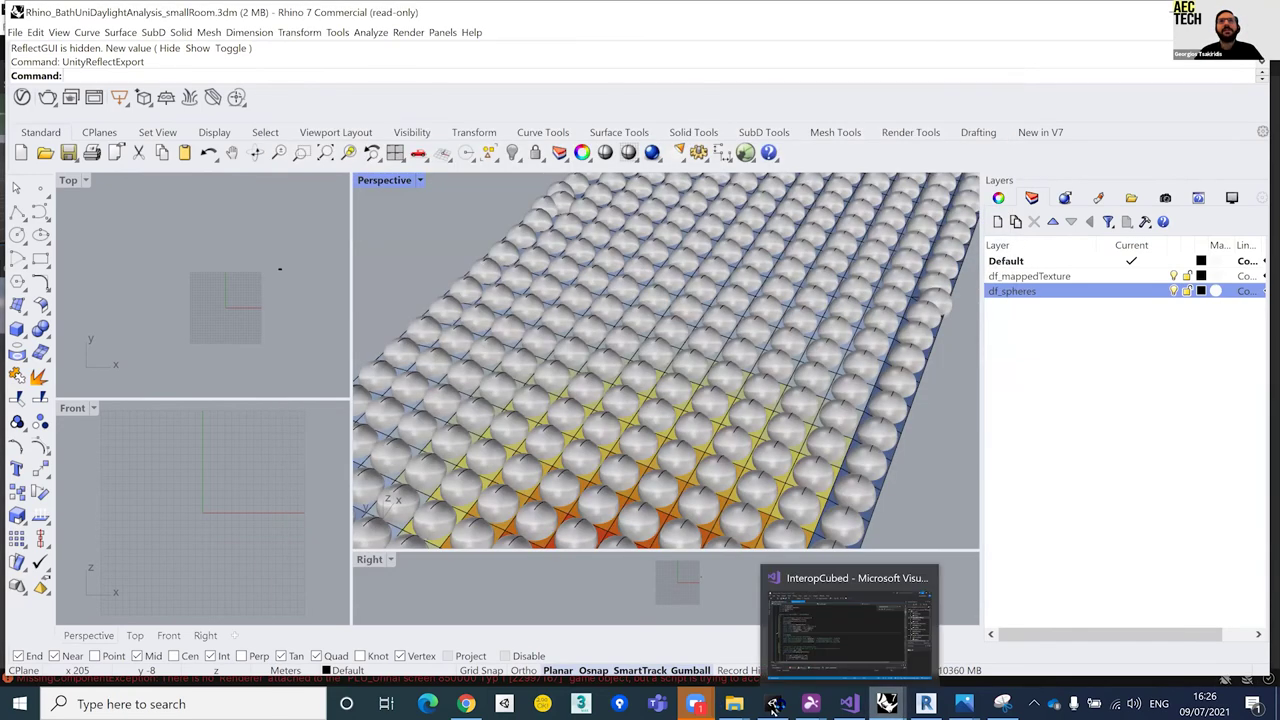
Step: Zoom the viewer camera in on the campus building and turn toward its white floor slab
{"action": "key", "text": "alt+Tab"}
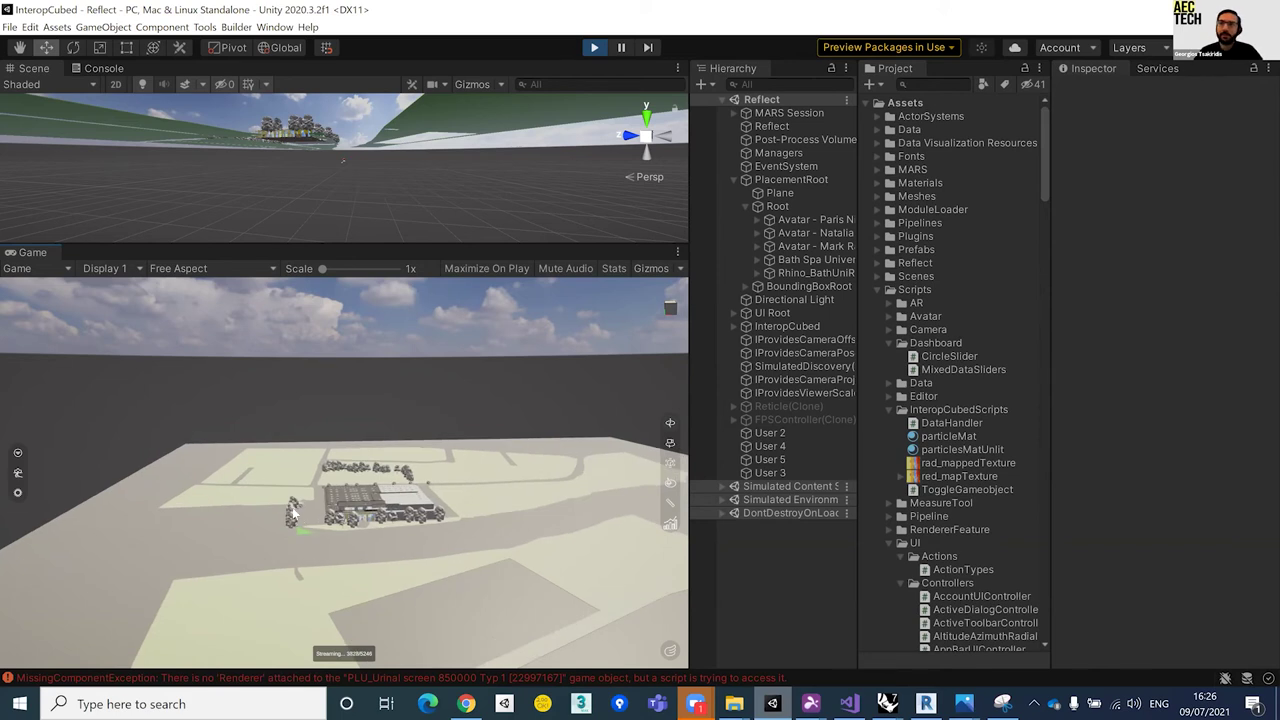
{"action": "scroll", "coordinate": [292, 511], "scroll_direction": "up", "scroll_amount": 3}
{"action": "scroll", "coordinate": [292, 511], "scroll_direction": "up", "scroll_amount": 2}
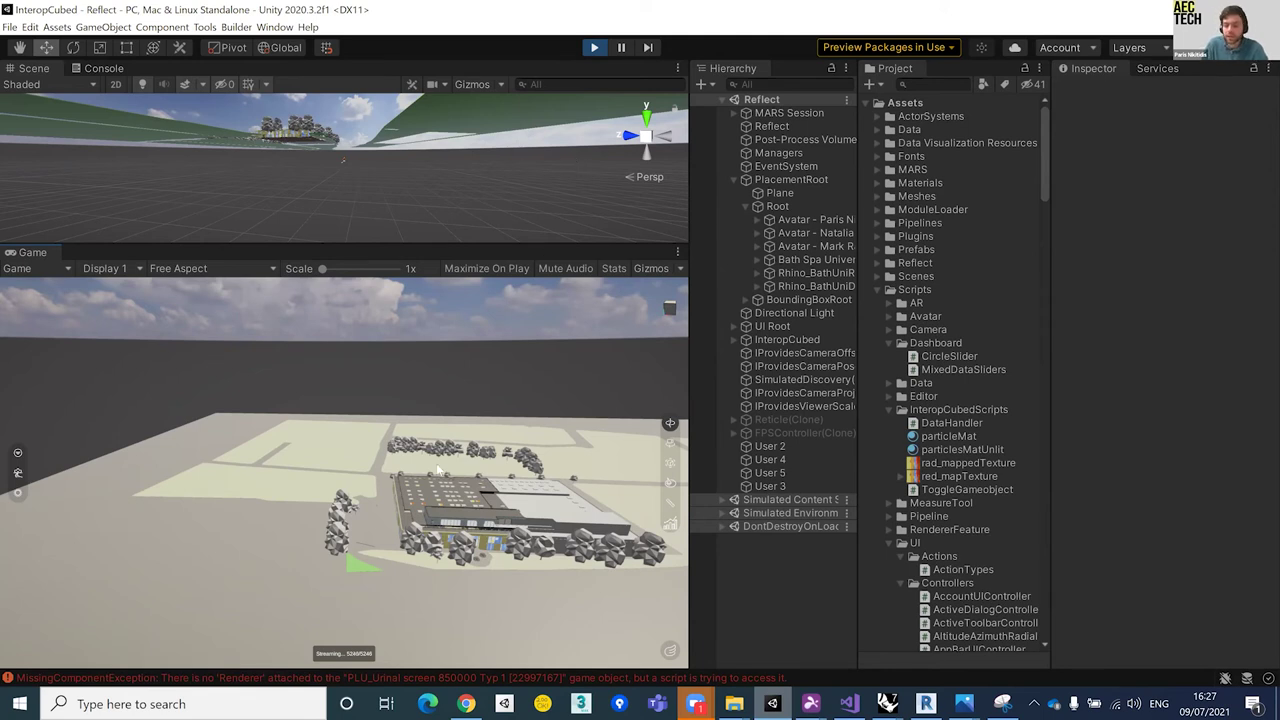
{"action": "scroll", "coordinate": [380, 561], "scroll_direction": "up", "scroll_amount": 2}
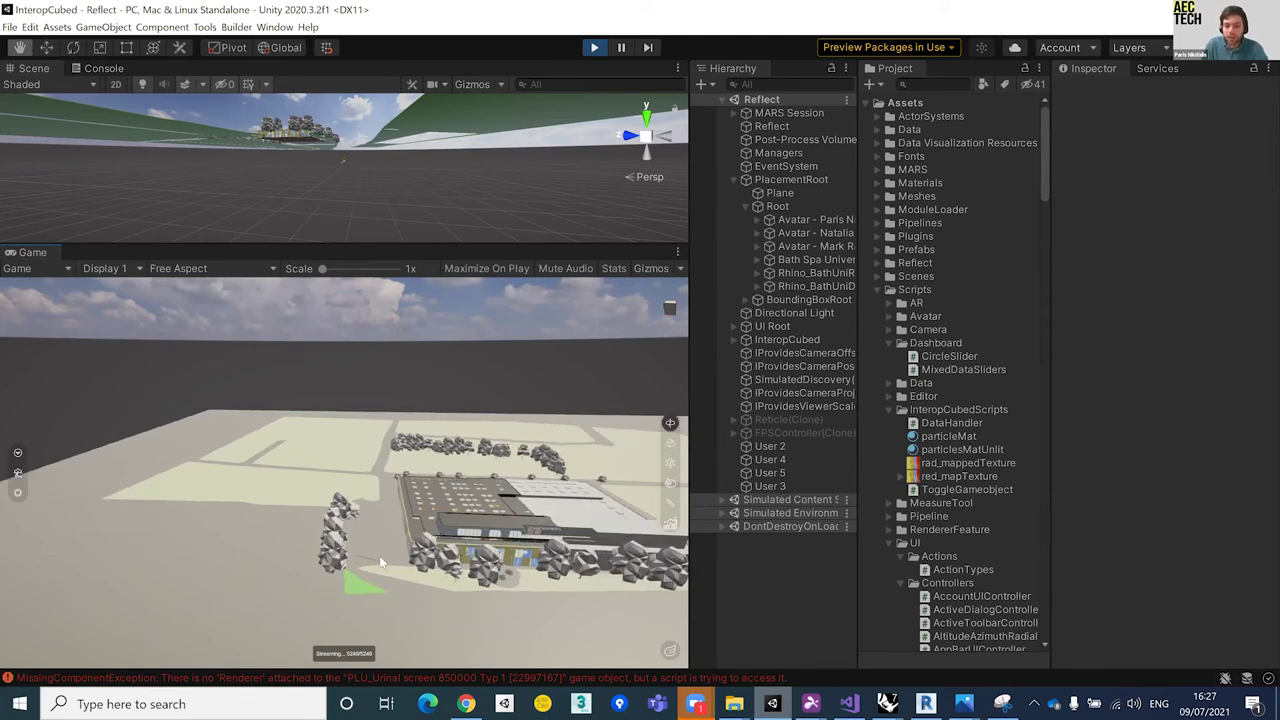
{"action": "scroll", "coordinate": [423, 555], "scroll_direction": "up", "scroll_amount": 2}
{"action": "scroll", "coordinate": [411, 507], "scroll_direction": "up", "scroll_amount": 2}
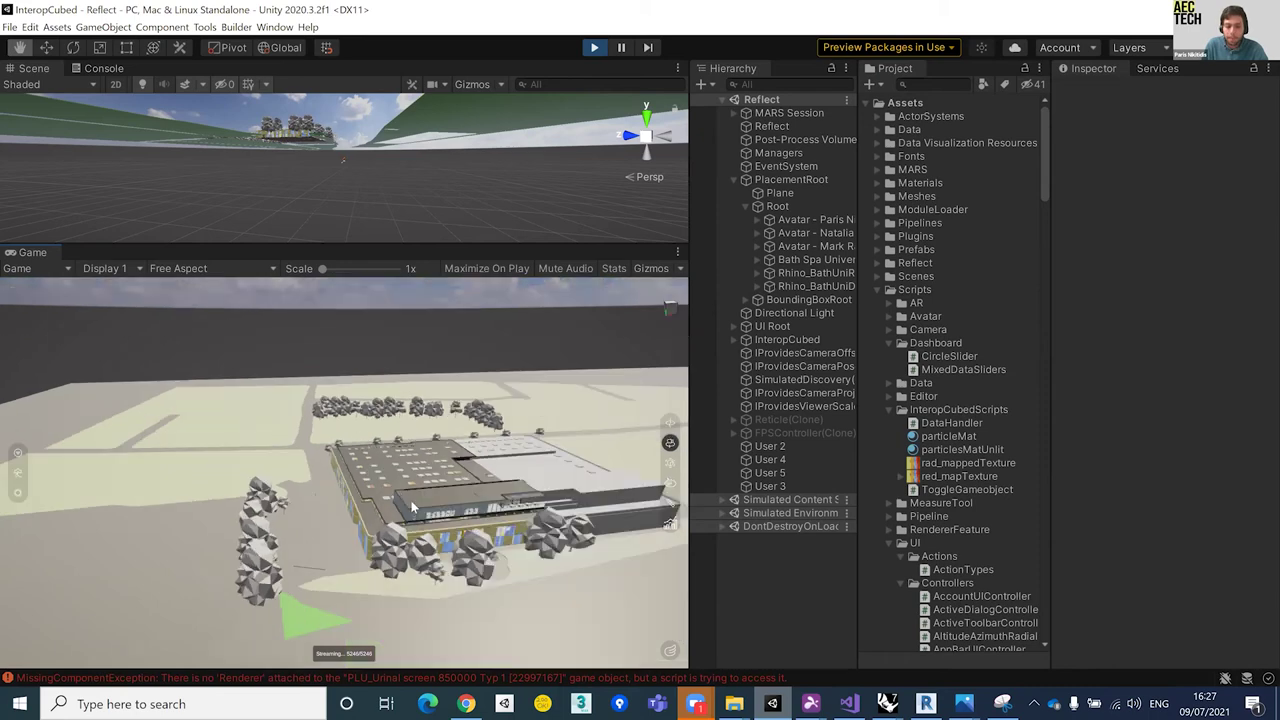
{"action": "scroll", "coordinate": [405, 504], "scroll_direction": "up", "scroll_amount": 2}
{"action": "key", "text": "w"}
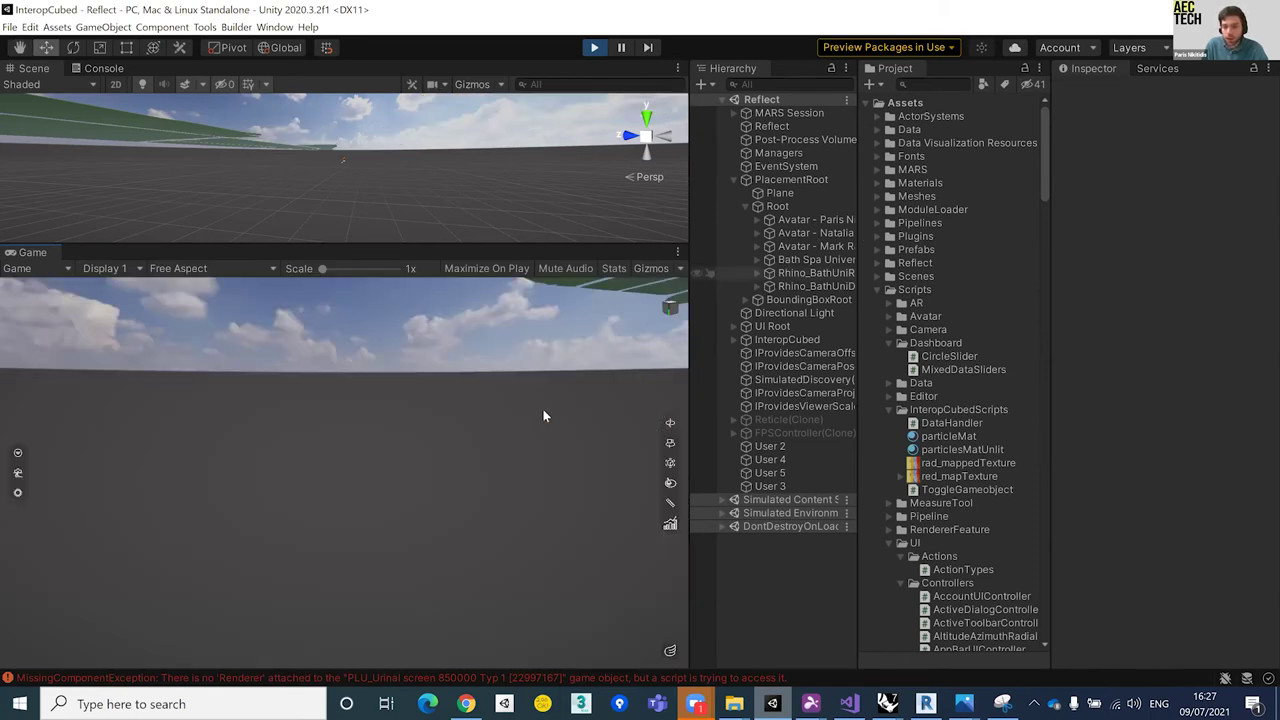
{"action": "scroll", "coordinate": [472, 459], "scroll_direction": "up", "scroll_amount": 1}
{"action": "scroll", "coordinate": [472, 459], "scroll_direction": "up", "scroll_amount": 2}
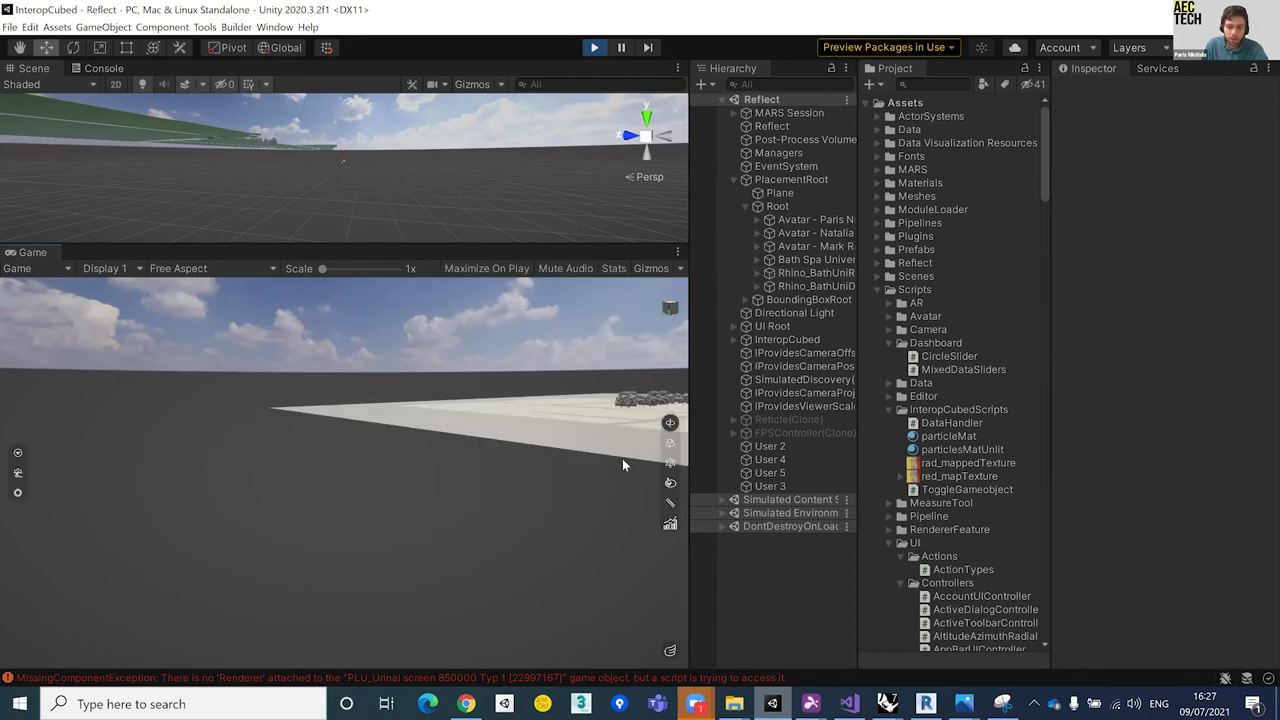
{"action": "left_click_drag", "start_coordinate": [454, 444], "coordinate": [379, 326]}
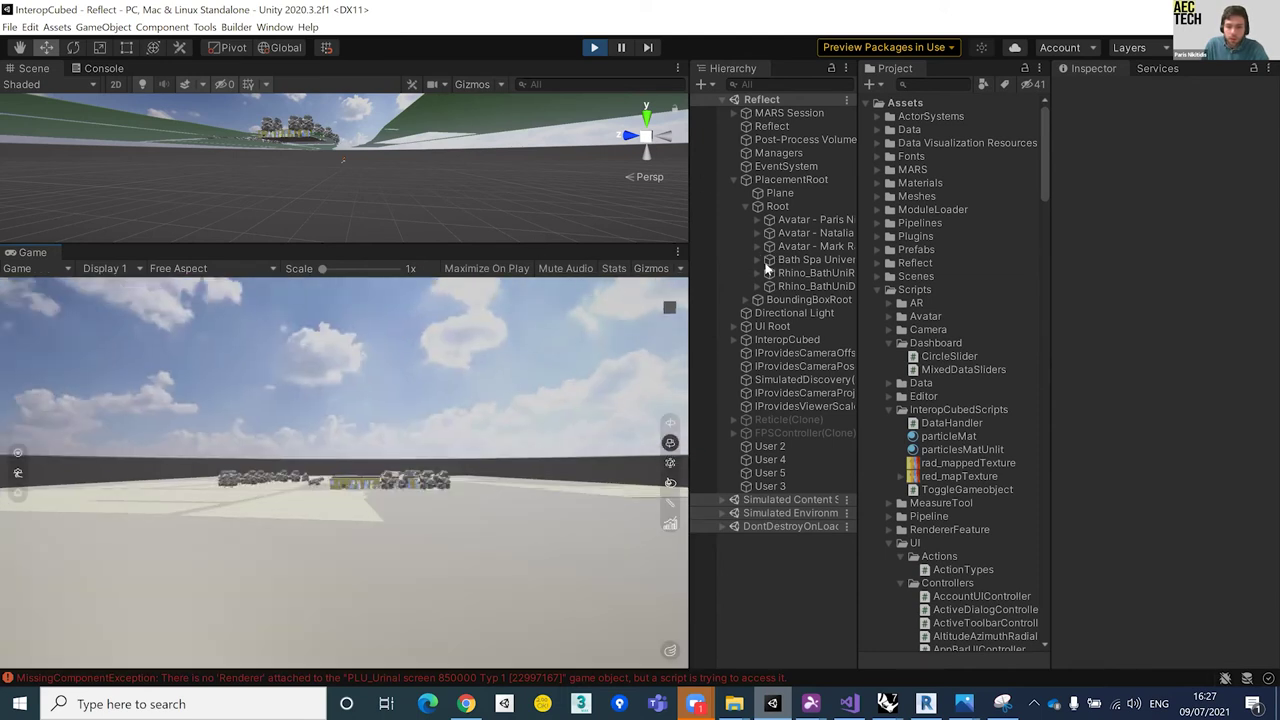
Step: Set red_mapTexture as Material 347's albedo map on the radiation model's first child
{"action": "left_click", "coordinate": [757, 259]}
{"action": "left_click", "coordinate": [756, 260]}
{"action": "left_click", "coordinate": [800, 273]}
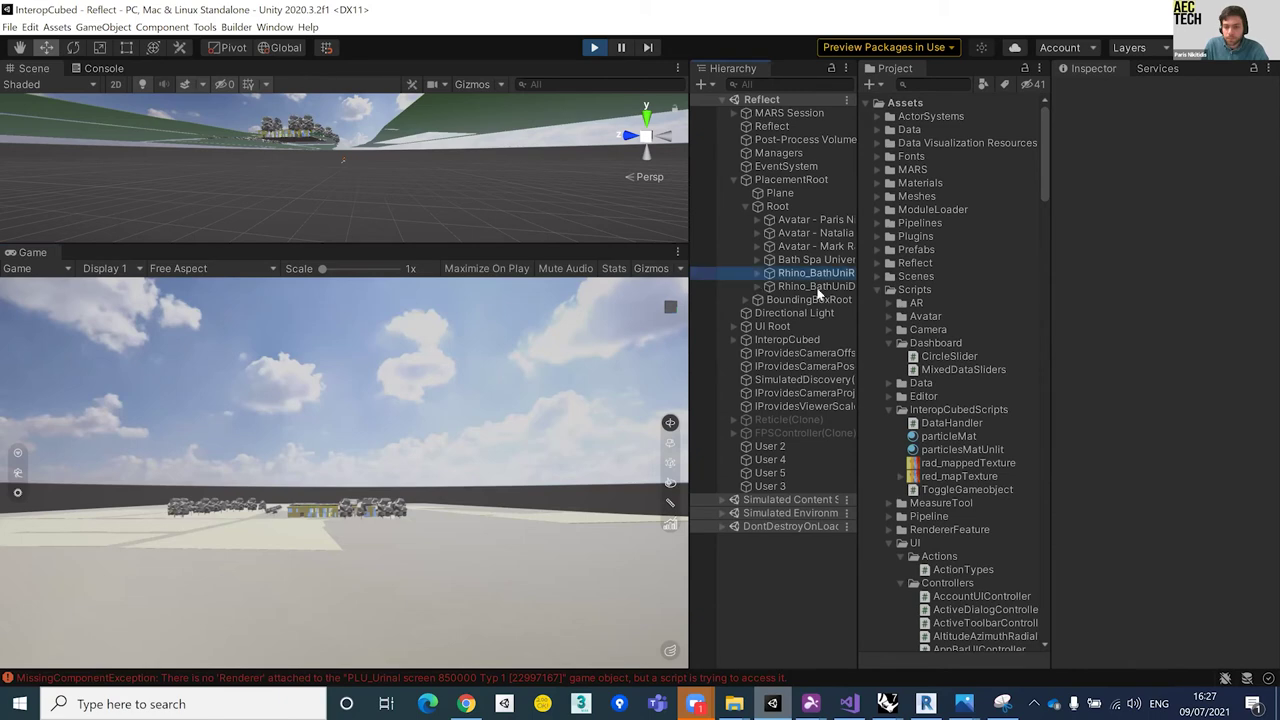
{"action": "key", "text": "Right"}
{"action": "left_click", "coordinate": [816, 287]}
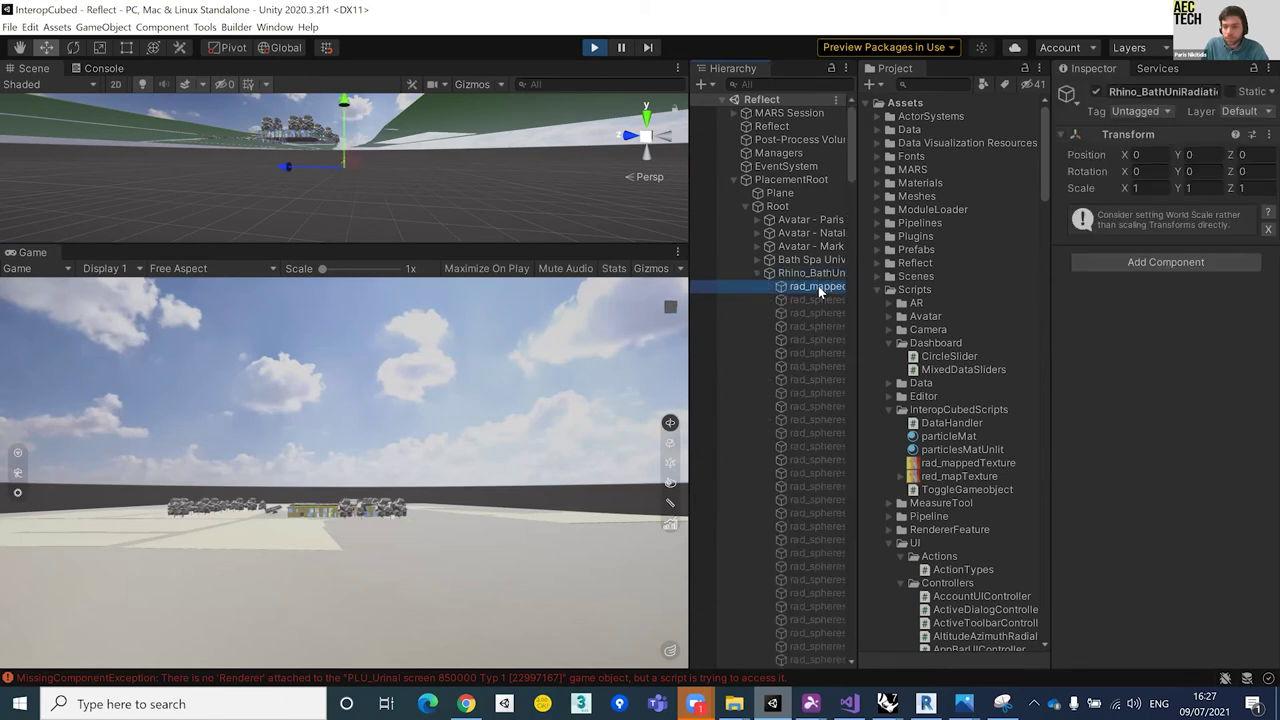
{"action": "scroll", "coordinate": [1058, 602], "scroll_direction": "down", "scroll_amount": 3}
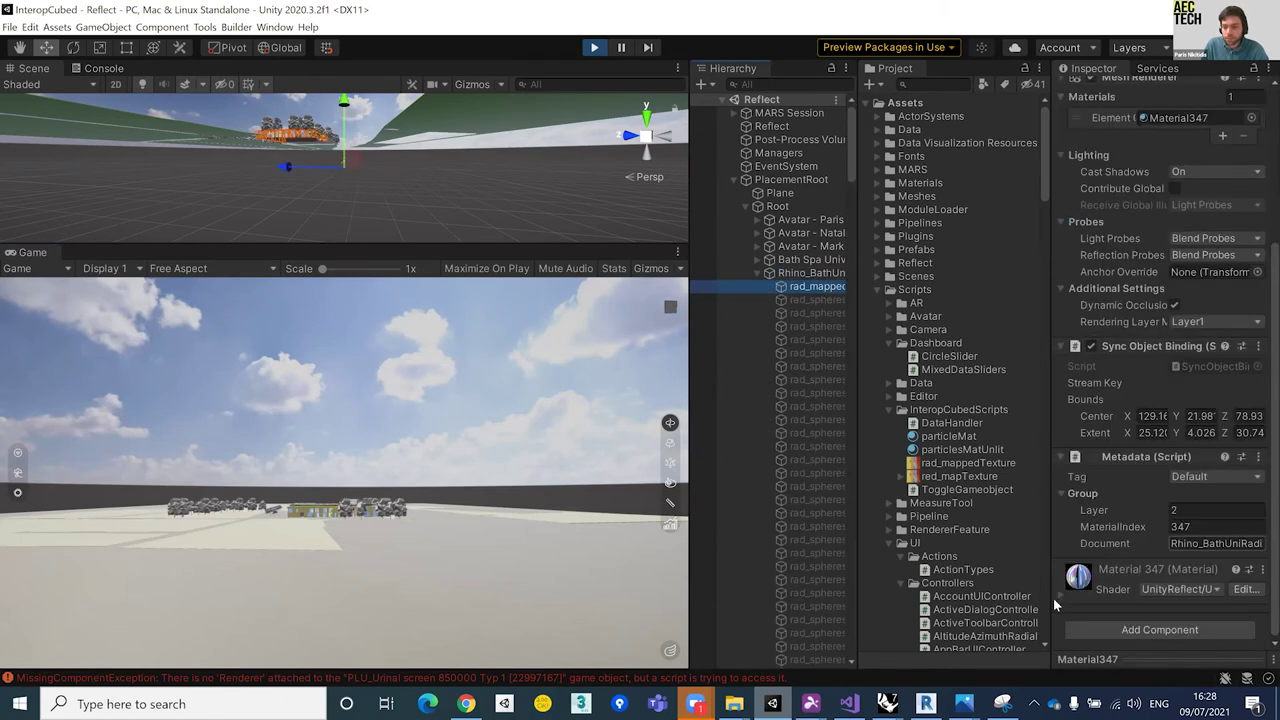
{"action": "left_click", "coordinate": [1060, 602]}
{"action": "scroll", "coordinate": [1050, 270], "scroll_direction": "down", "scroll_amount": 10}
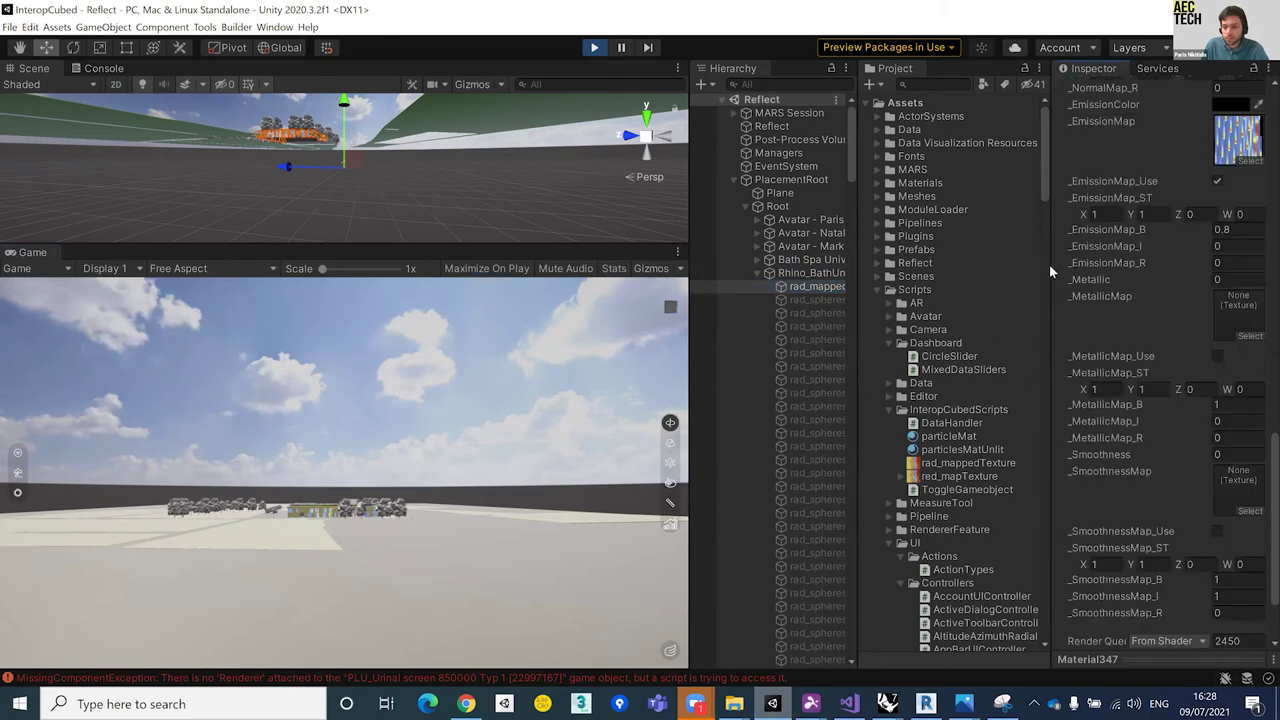
{"action": "scroll", "coordinate": [1182, 275], "scroll_direction": "up", "scroll_amount": 5}
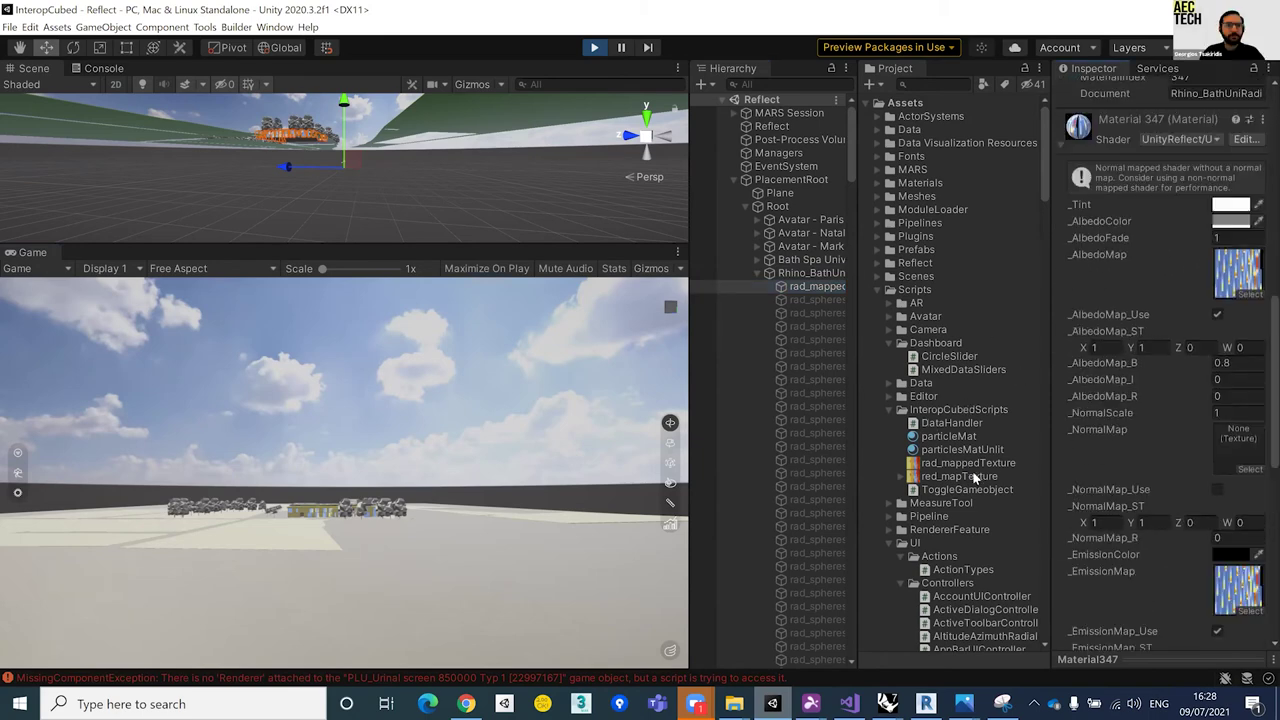
{"action": "left_click_drag", "start_coordinate": [975, 478], "coordinate": [1238, 272]}
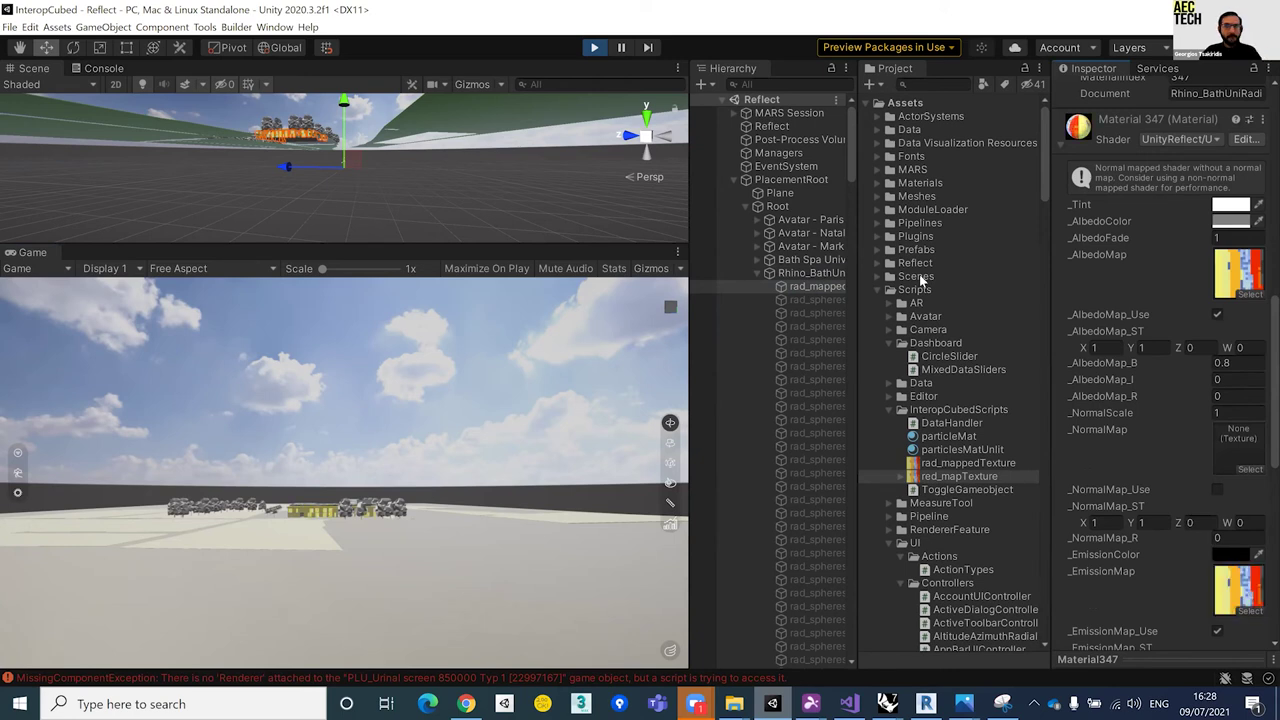
Step: Move the viewer close to the yellow building wall and collapse the radiation model
{"action": "scroll", "coordinate": [349, 497], "scroll_direction": "up", "scroll_amount": 1}
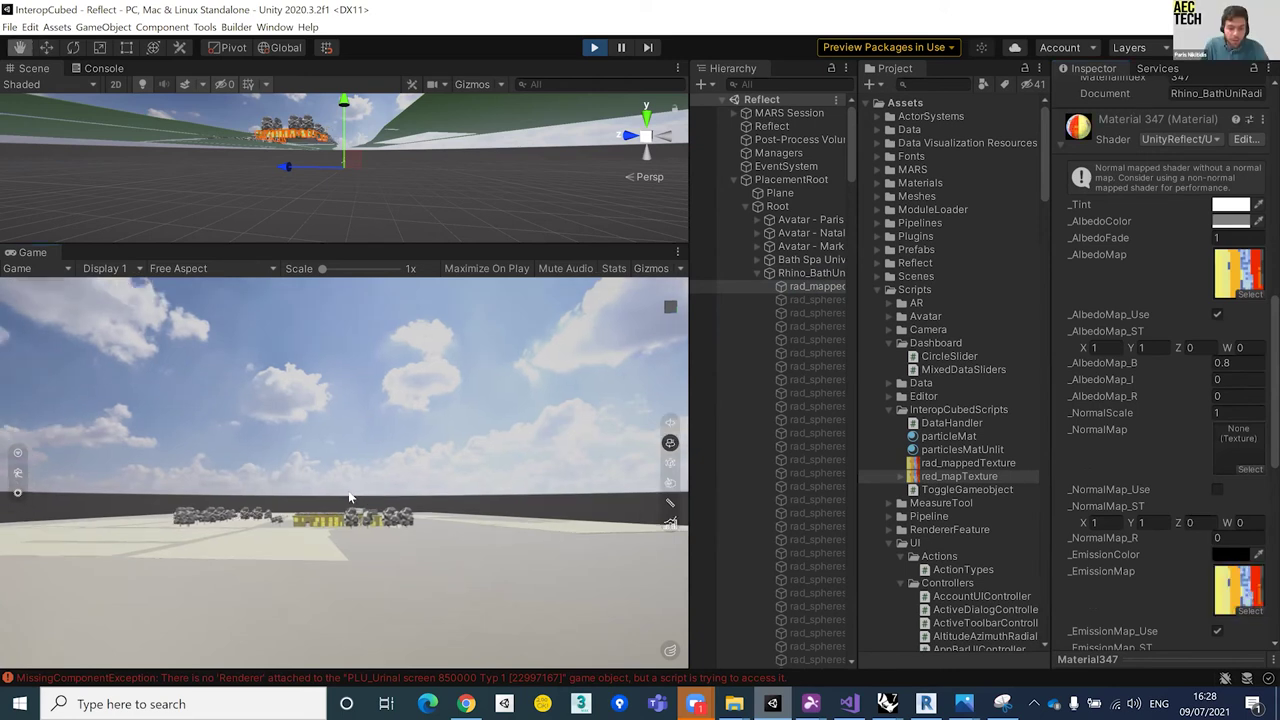
{"action": "scroll", "coordinate": [341, 497], "scroll_direction": "up", "scroll_amount": 1}
{"action": "scroll", "coordinate": [344, 516], "scroll_direction": "up", "scroll_amount": 1}
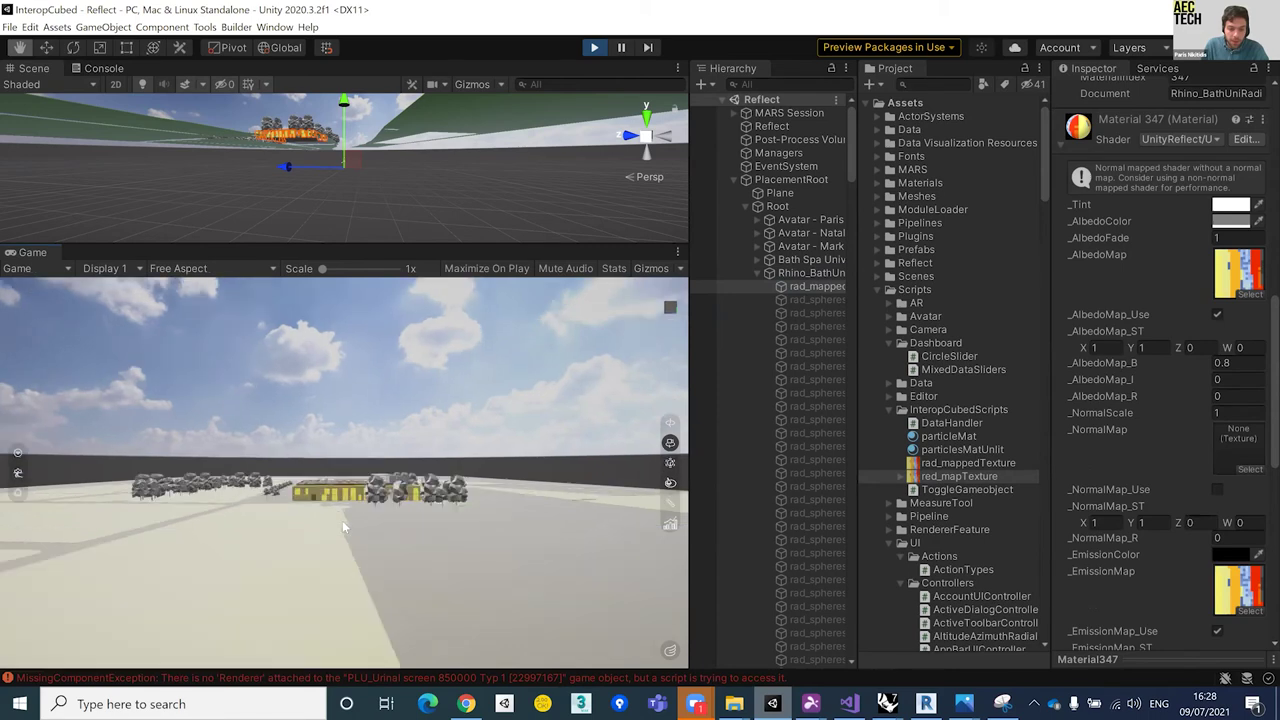
{"action": "scroll", "coordinate": [343, 521], "scroll_direction": "up", "scroll_amount": 1}
{"action": "left_click", "coordinate": [345, 517]}
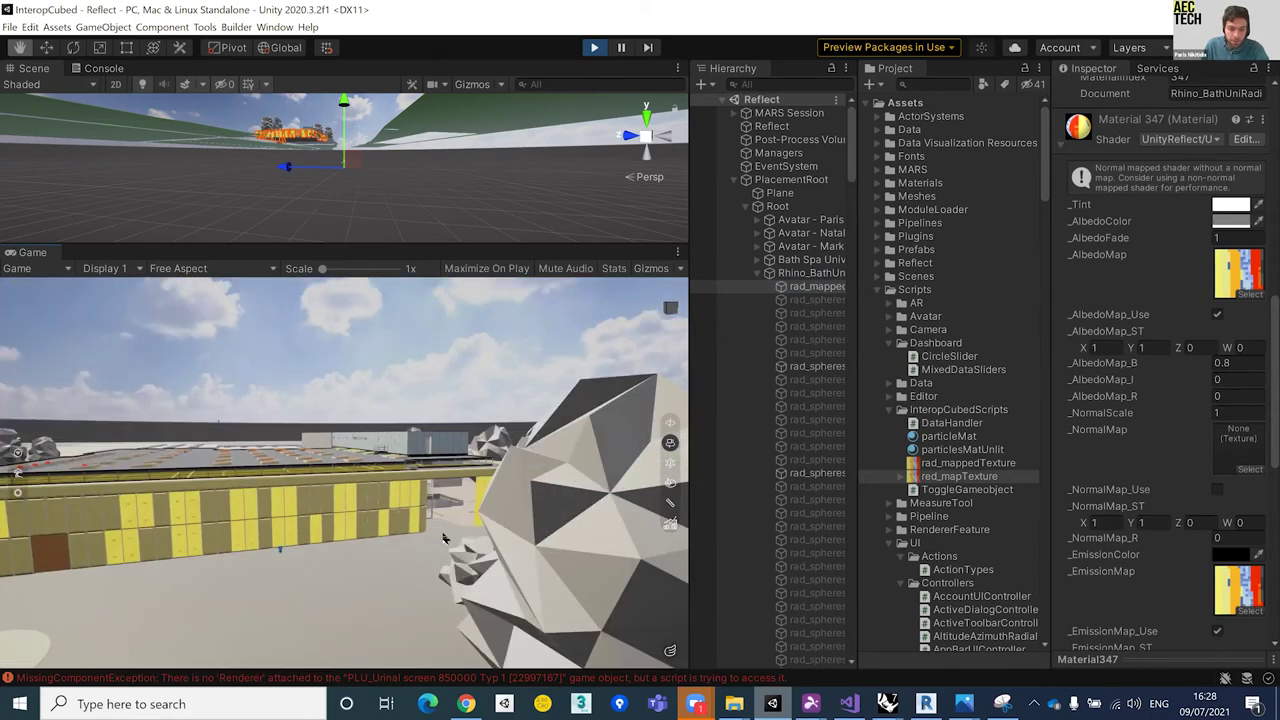
{"action": "left_click", "coordinate": [480, 531]}
{"action": "left_click", "coordinate": [338, 540]}
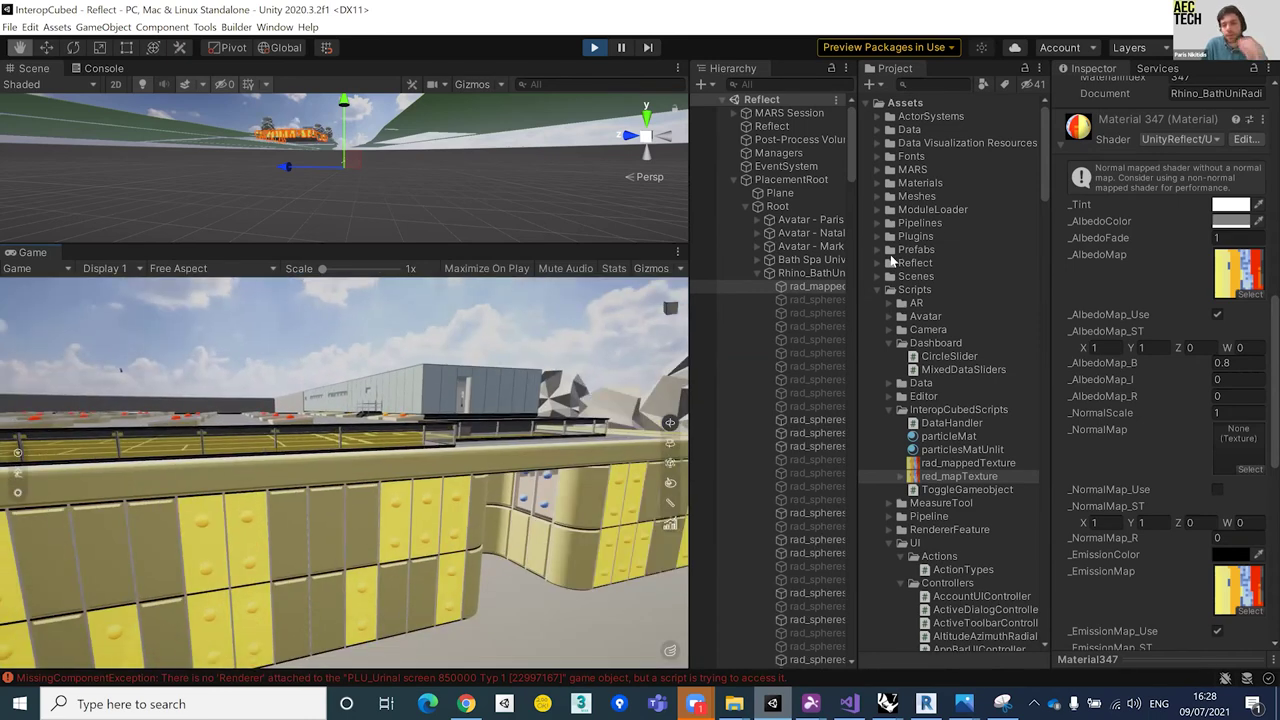
{"action": "left_click", "coordinate": [757, 272]}
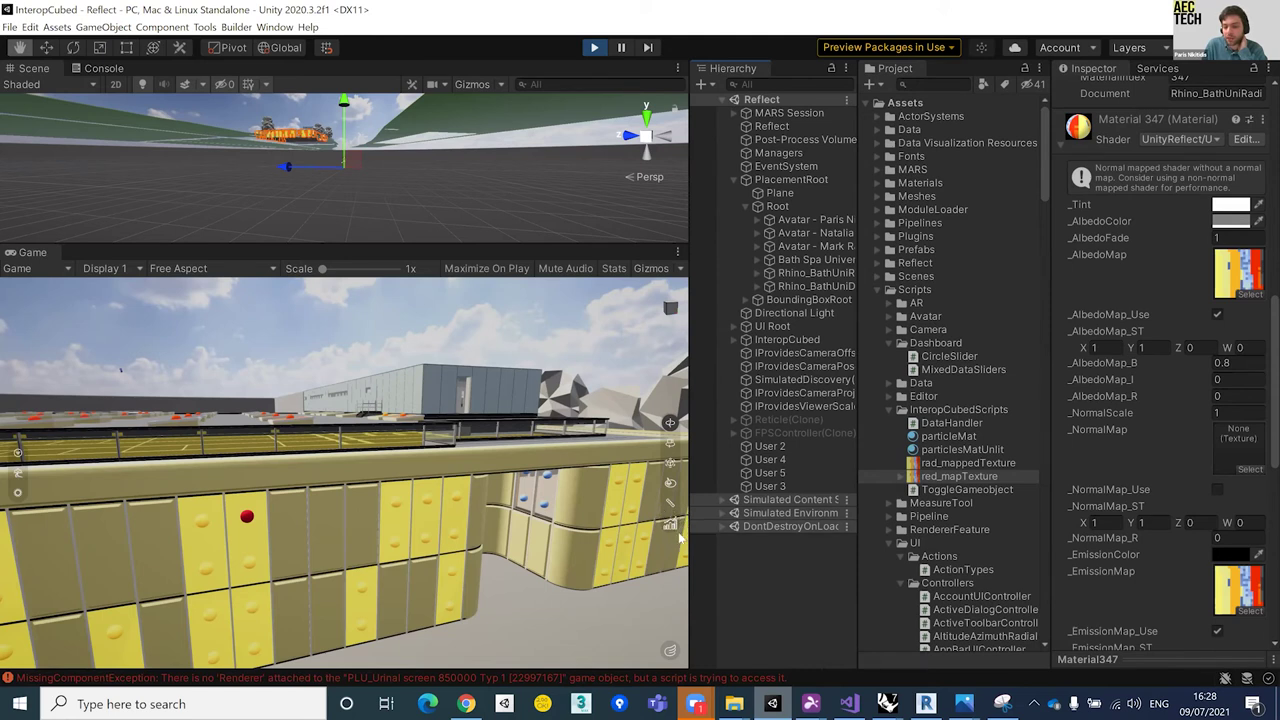
Step: Show the daylight and solar dashboard and move up close to the yellow panel wall
{"action": "left_click", "coordinate": [672, 526]}
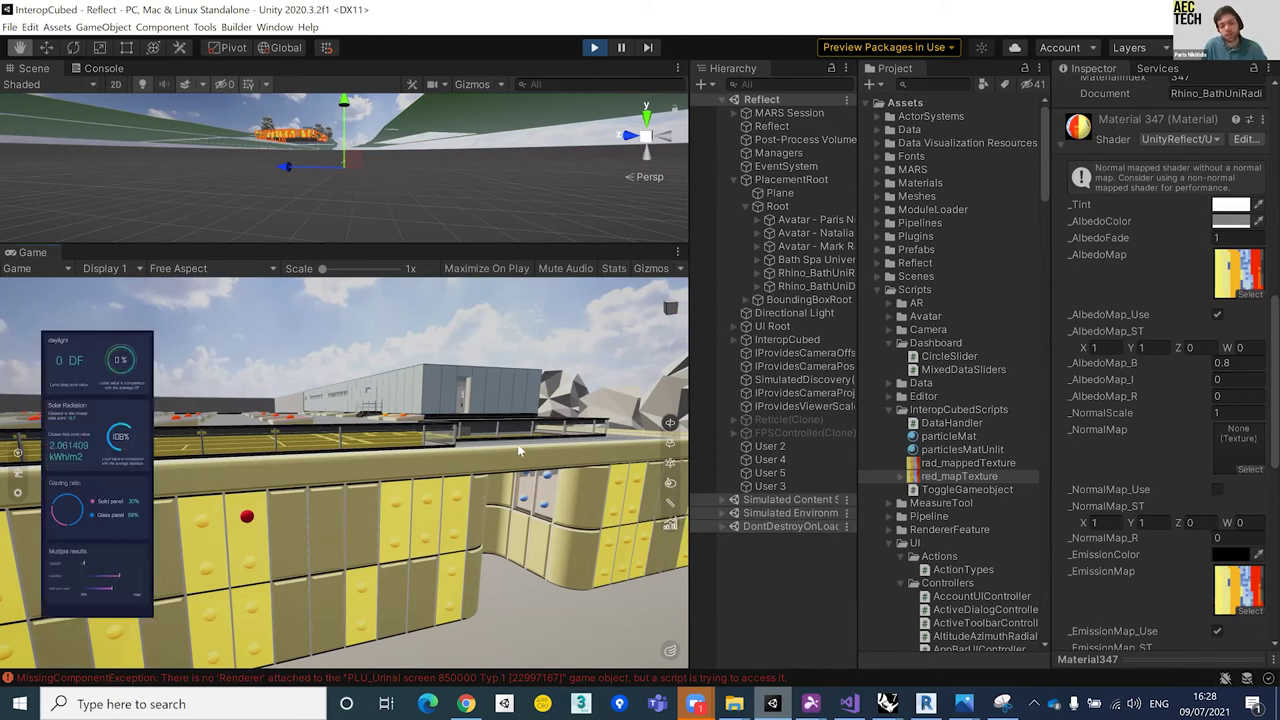
{"action": "left_click", "coordinate": [378, 498]}
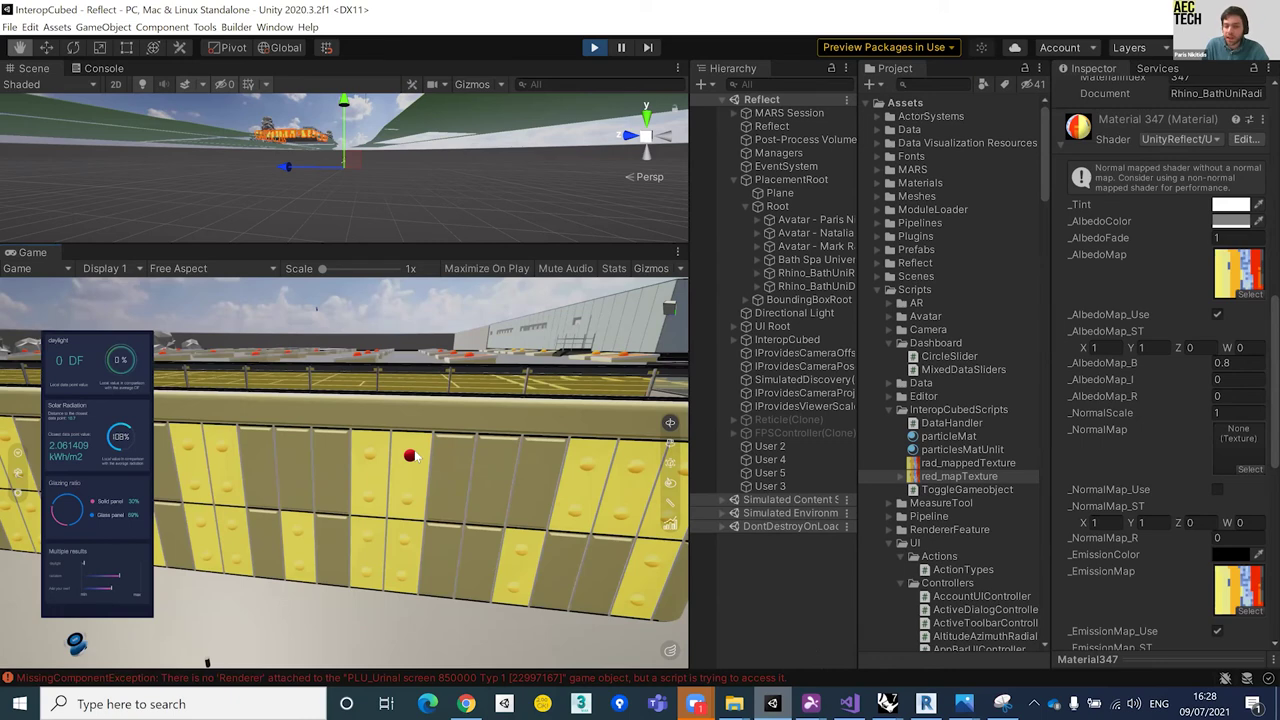
{"action": "left_click", "coordinate": [411, 456]}
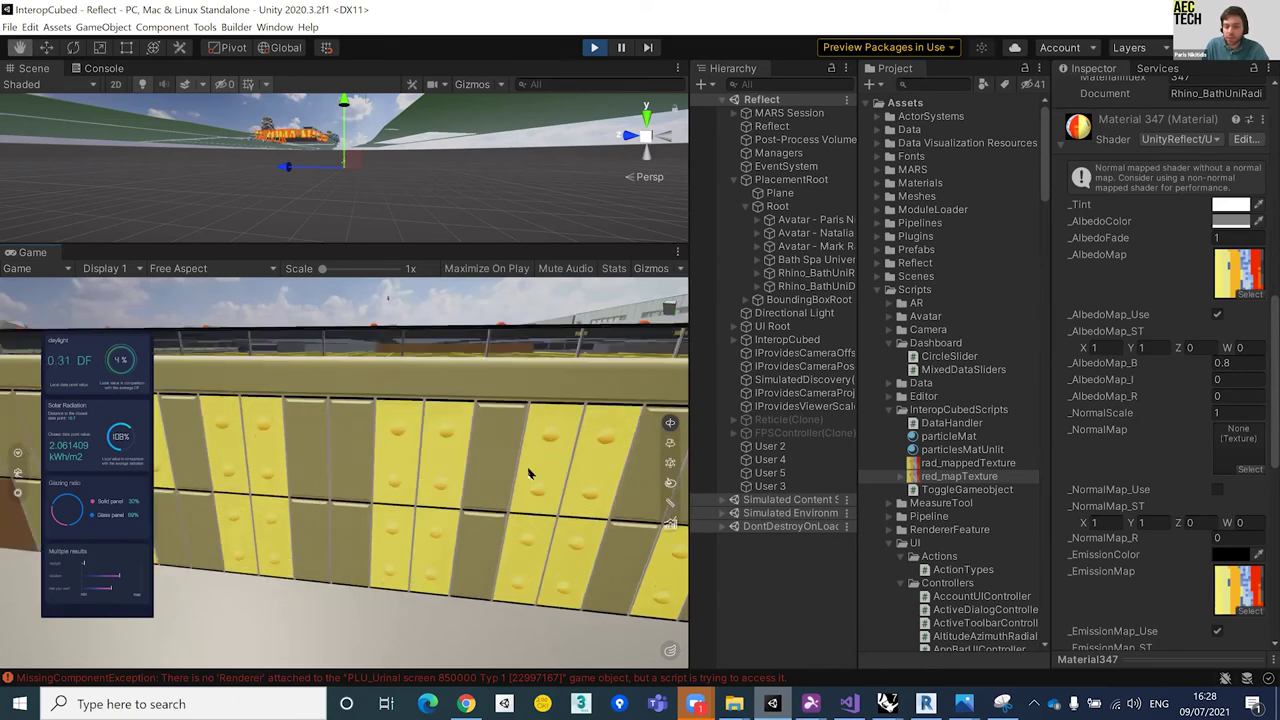
{"action": "left_click", "coordinate": [558, 474]}
{"action": "left_click", "coordinate": [558, 474]}
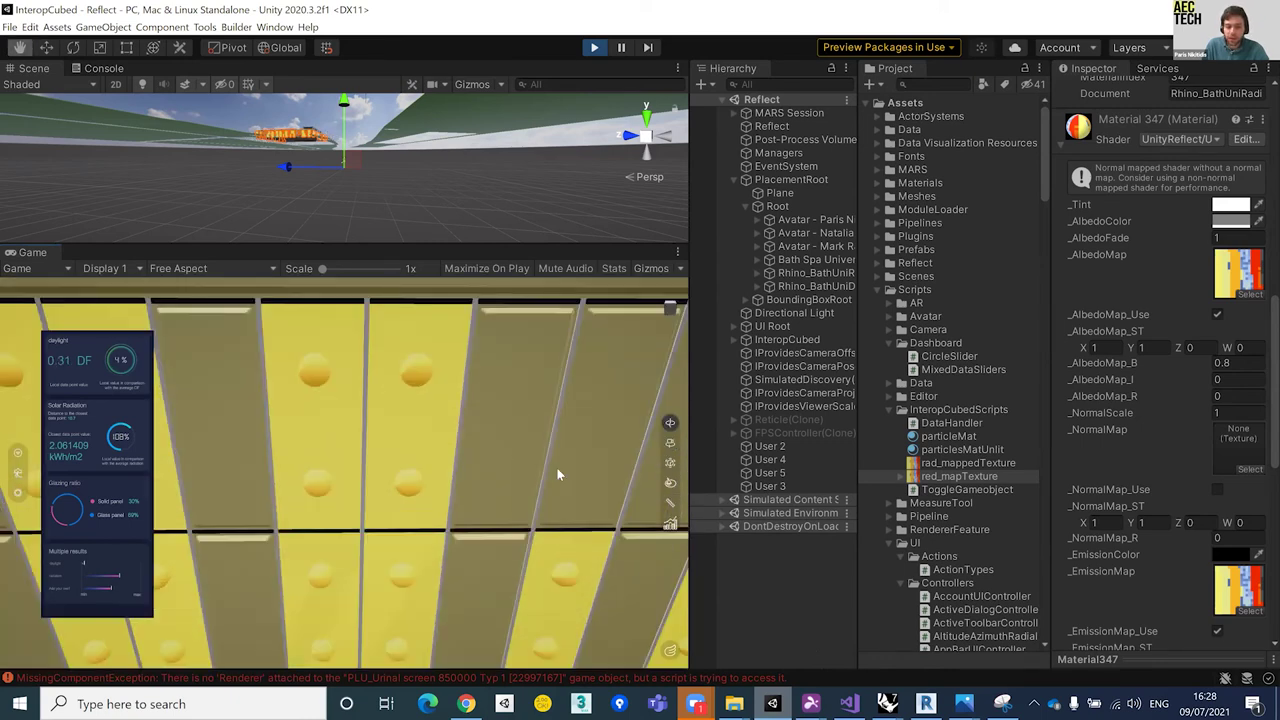
{"action": "scroll", "coordinate": [587, 462], "scroll_direction": "down", "scroll_amount": 3}
{"action": "scroll", "coordinate": [587, 462], "scroll_direction": "down", "scroll_amount": 3}
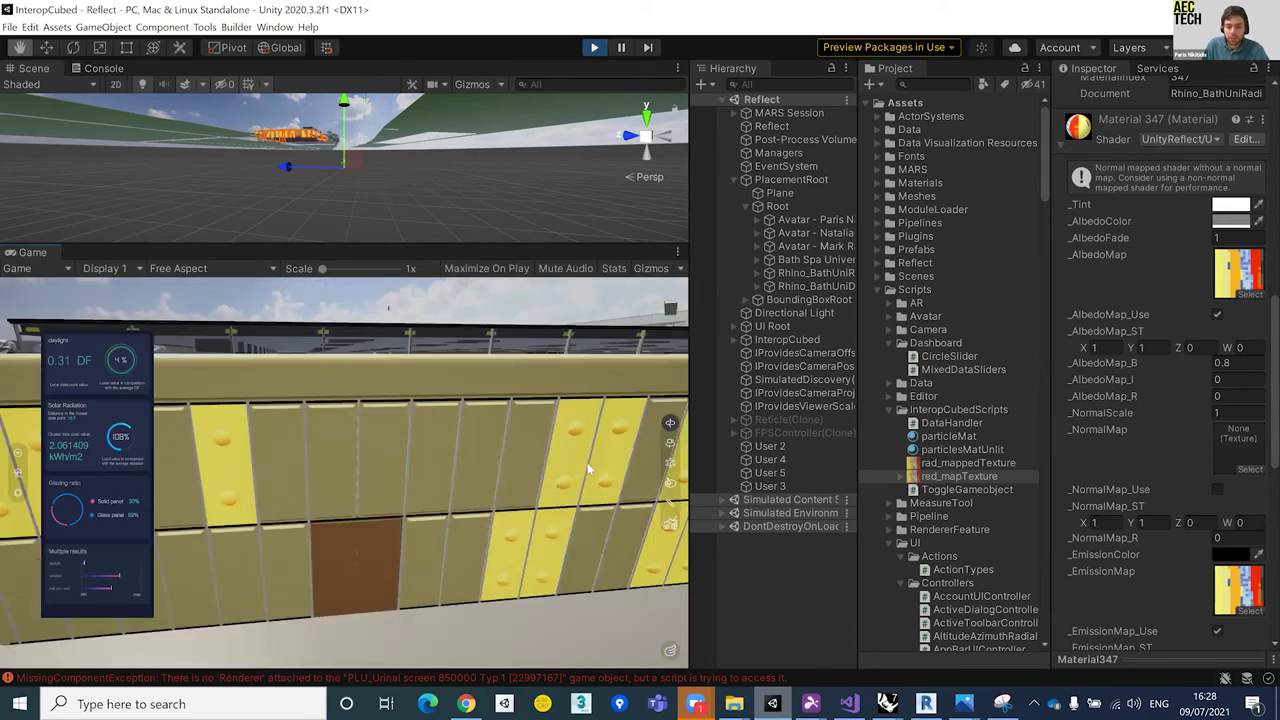
{"action": "scroll", "coordinate": [655, 461], "scroll_direction": "down", "scroll_amount": 5}
{"action": "scroll", "coordinate": [675, 460], "scroll_direction": "up", "scroll_amount": 5}
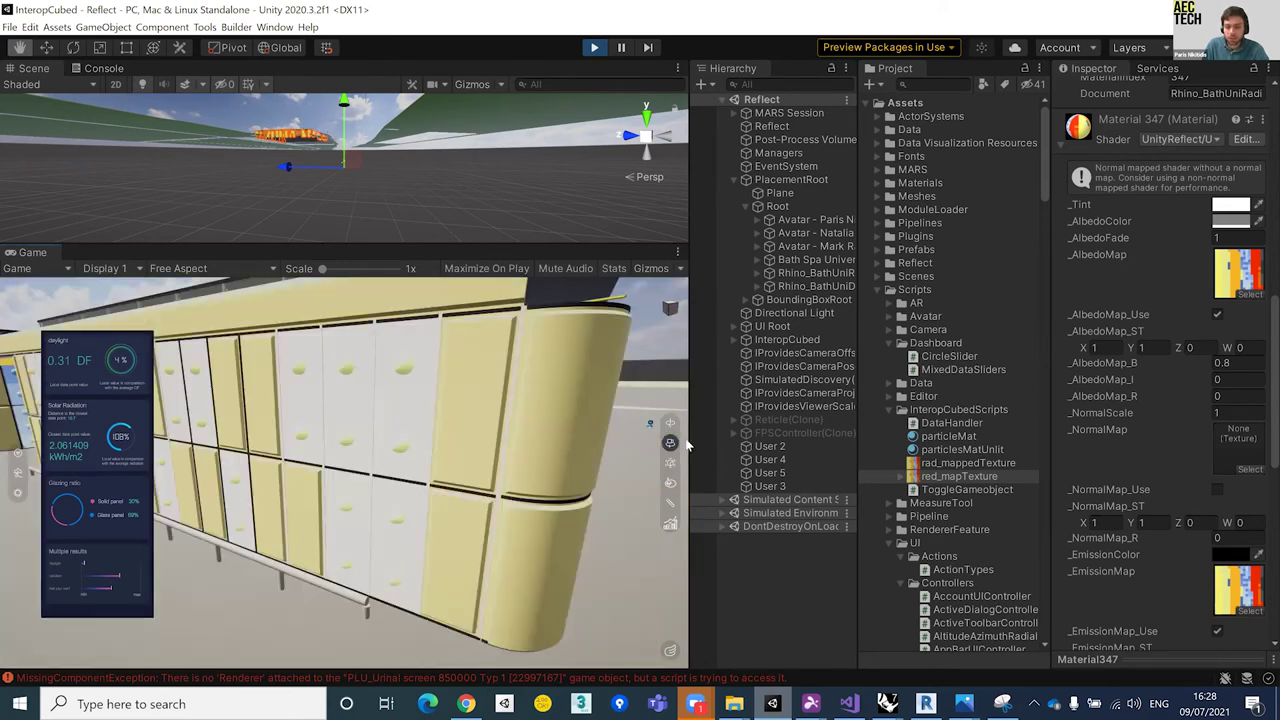
{"action": "scroll", "coordinate": [686, 447], "scroll_direction": "up", "scroll_amount": 2}
{"action": "scroll", "coordinate": [510, 417], "scroll_direction": "down", "scroll_amount": 3}
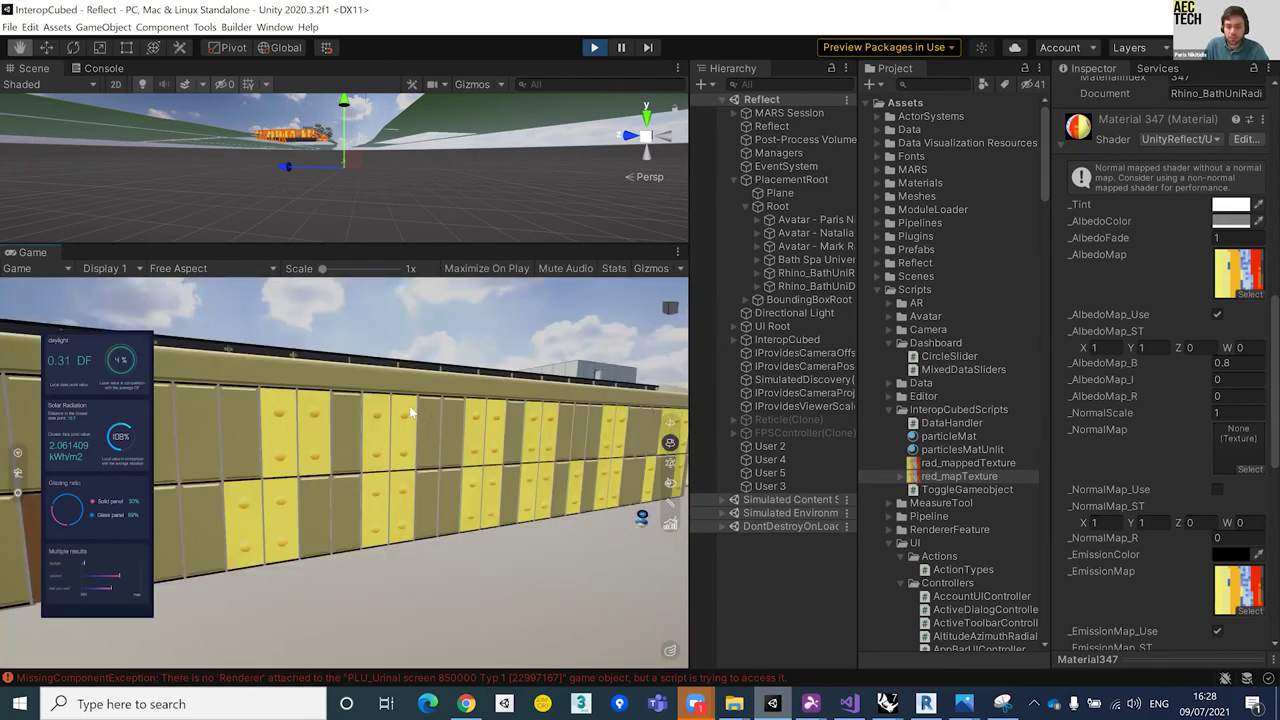
{"action": "scroll", "coordinate": [329, 413], "scroll_direction": "down", "scroll_amount": 3}
{"action": "scroll", "coordinate": [300, 414], "scroll_direction": "up", "scroll_amount": 3}
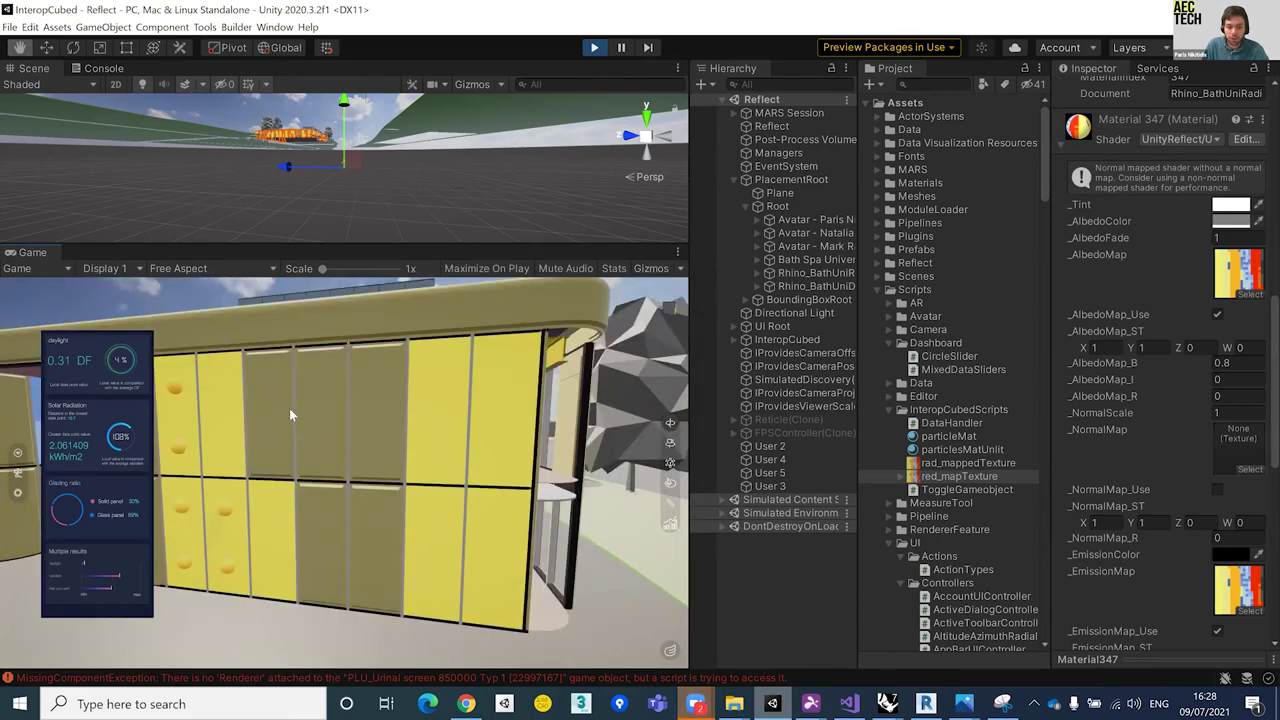
{"action": "scroll", "coordinate": [300, 420], "scroll_direction": "up", "scroll_amount": 3}
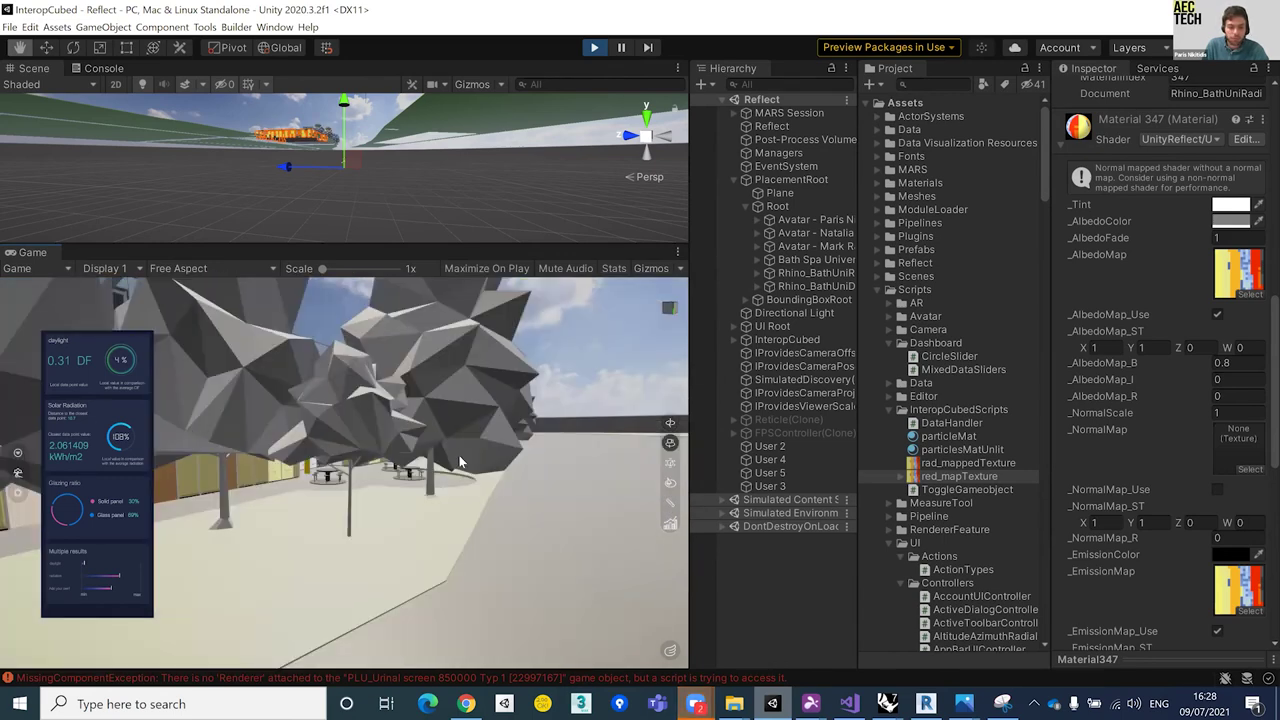
{"action": "scroll", "coordinate": [613, 431], "scroll_direction": "up", "scroll_amount": 3}
{"action": "scroll", "coordinate": [613, 431], "scroll_direction": "up", "scroll_amount": 3}
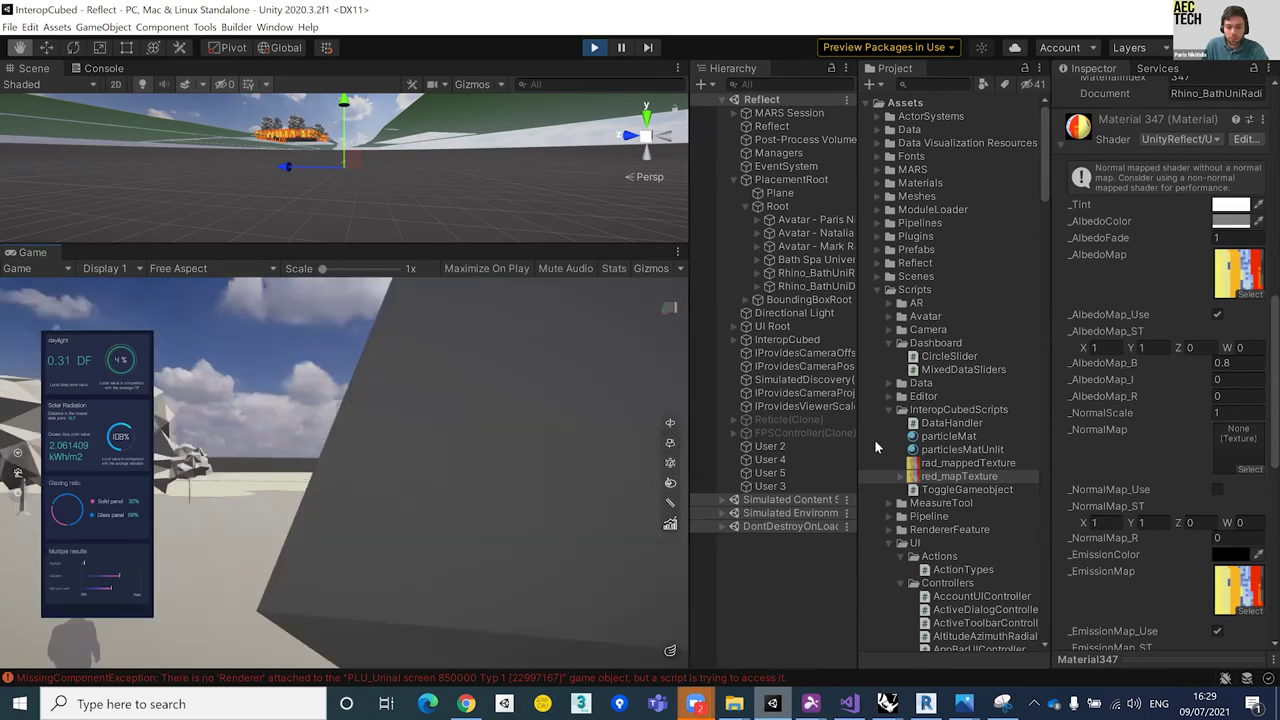
{"action": "scroll", "coordinate": [560, 487], "scroll_direction": "up", "scroll_amount": 3}
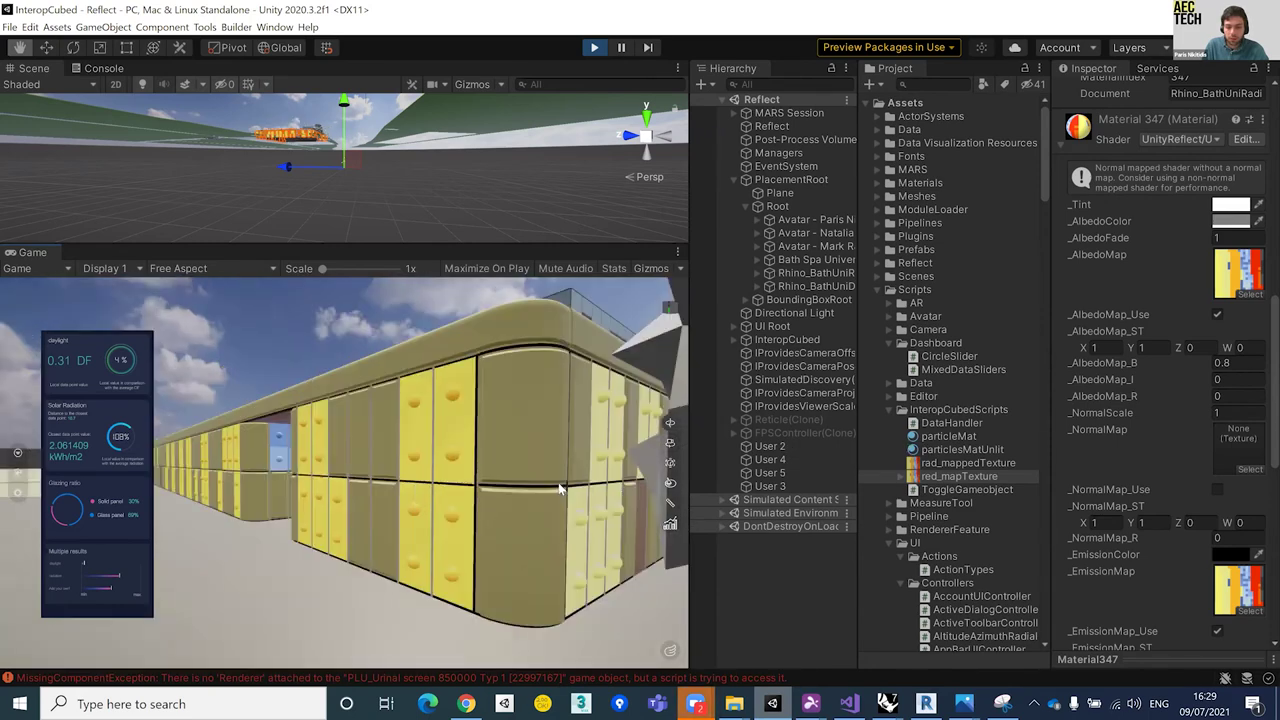
{"action": "scroll", "coordinate": [558, 487], "scroll_direction": "down", "scroll_amount": 2}
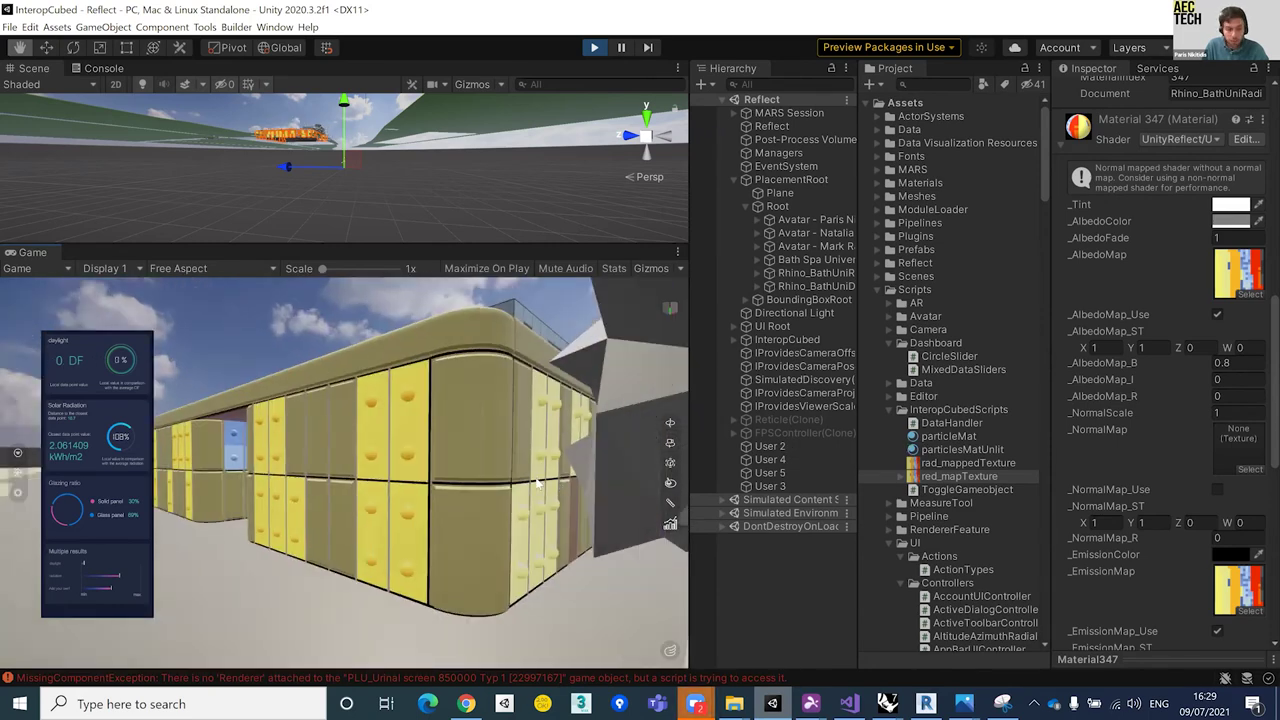
{"action": "scroll", "coordinate": [486, 446], "scroll_direction": "up", "scroll_amount": 1}
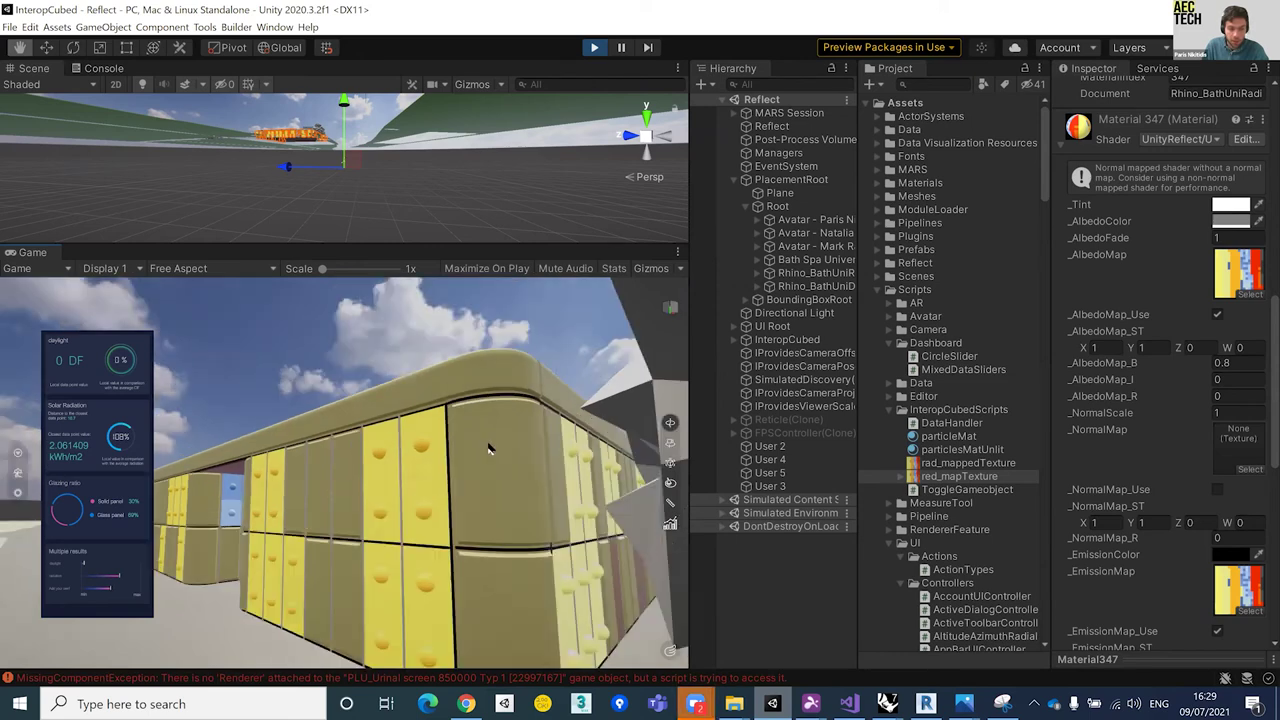
{"action": "scroll", "coordinate": [600, 505], "scroll_direction": "up", "scroll_amount": 2}
{"action": "scroll", "coordinate": [566, 508], "scroll_direction": "down", "scroll_amount": 1}
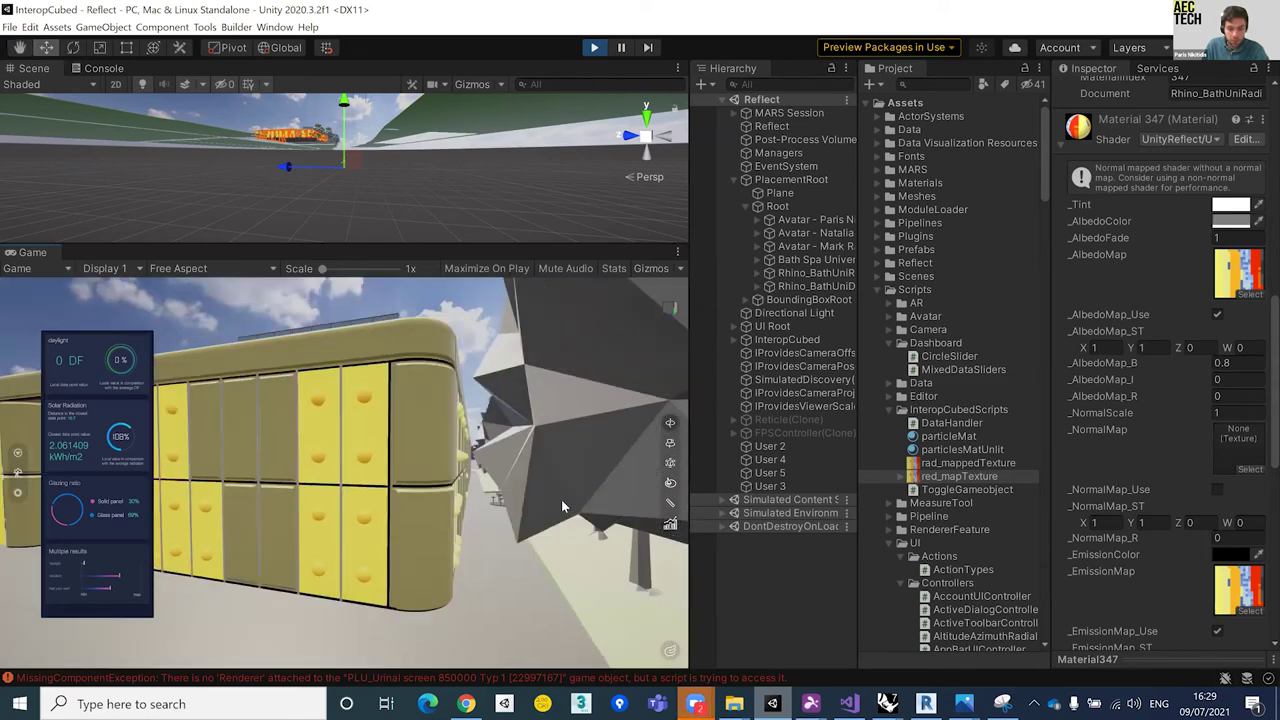
{"action": "scroll", "coordinate": [557, 499], "scroll_direction": "down", "scroll_amount": 1}
{"action": "scroll", "coordinate": [380, 485], "scroll_direction": "down", "scroll_amount": 1}
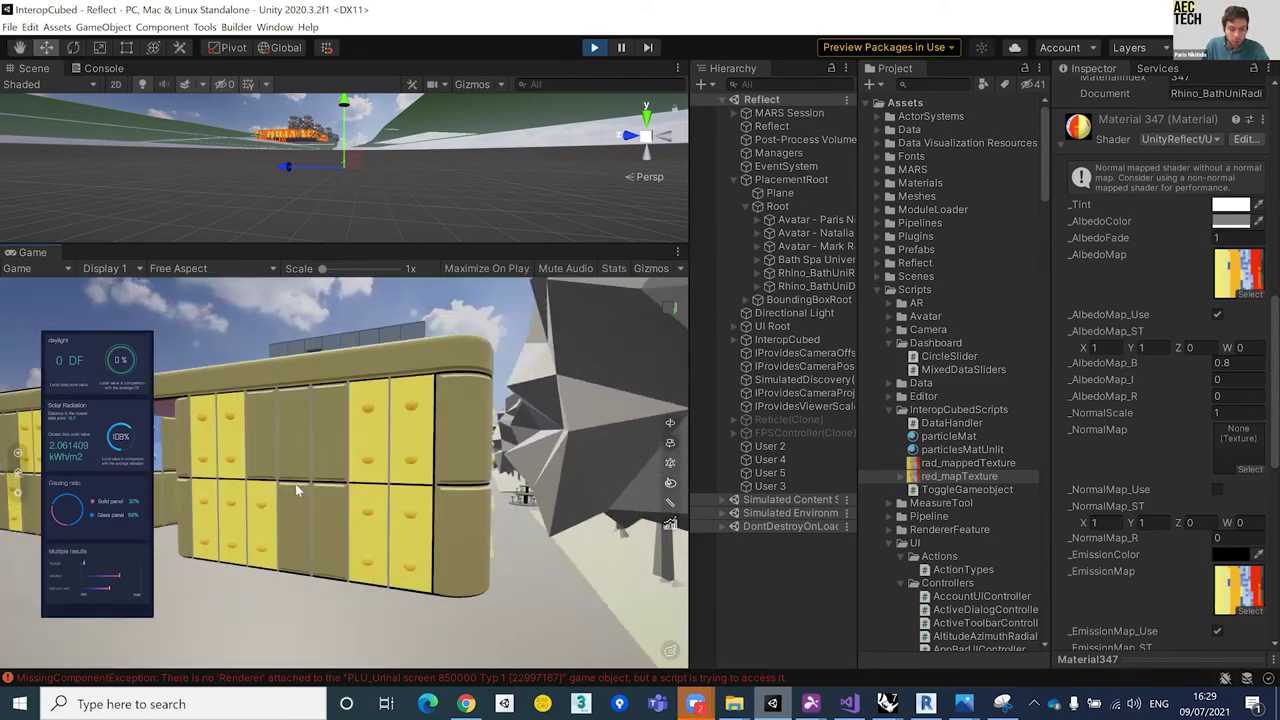
{"action": "scroll", "coordinate": [289, 485], "scroll_direction": "up", "scroll_amount": 3}
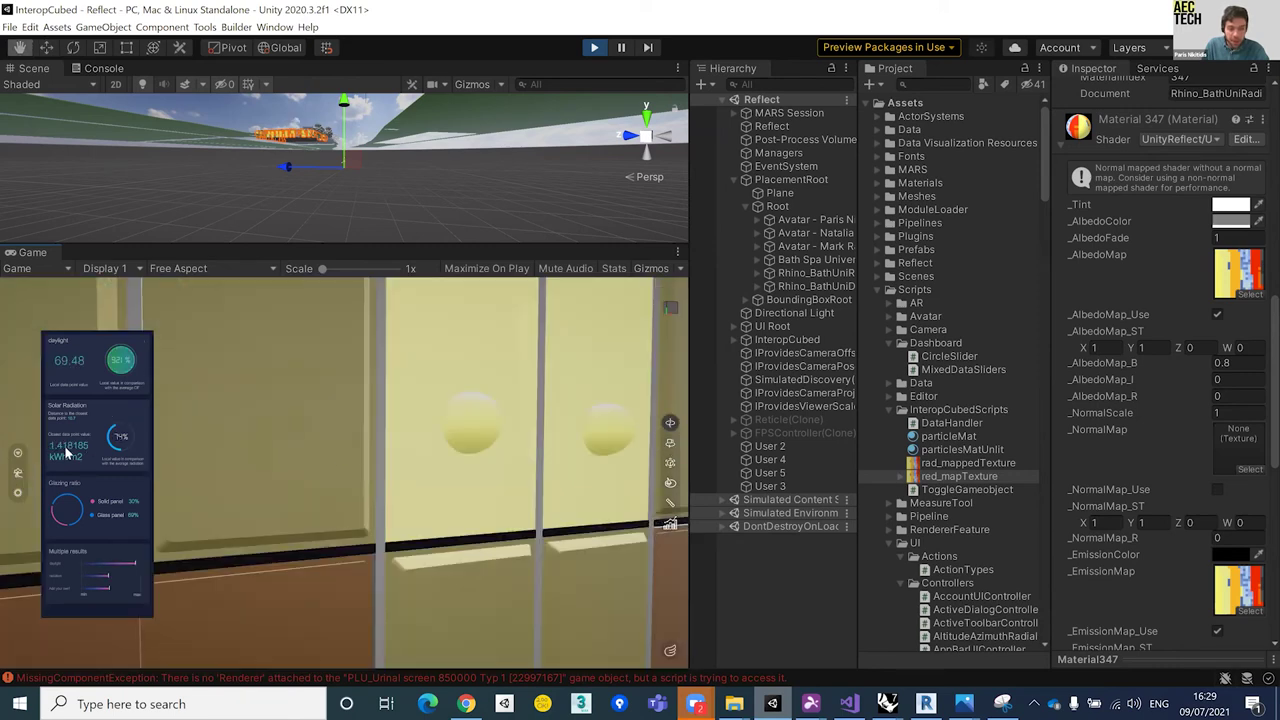
{"action": "scroll", "coordinate": [110, 443], "scroll_direction": "down", "scroll_amount": 1}
{"action": "scroll", "coordinate": [160, 455], "scroll_direction": "down", "scroll_amount": 1}
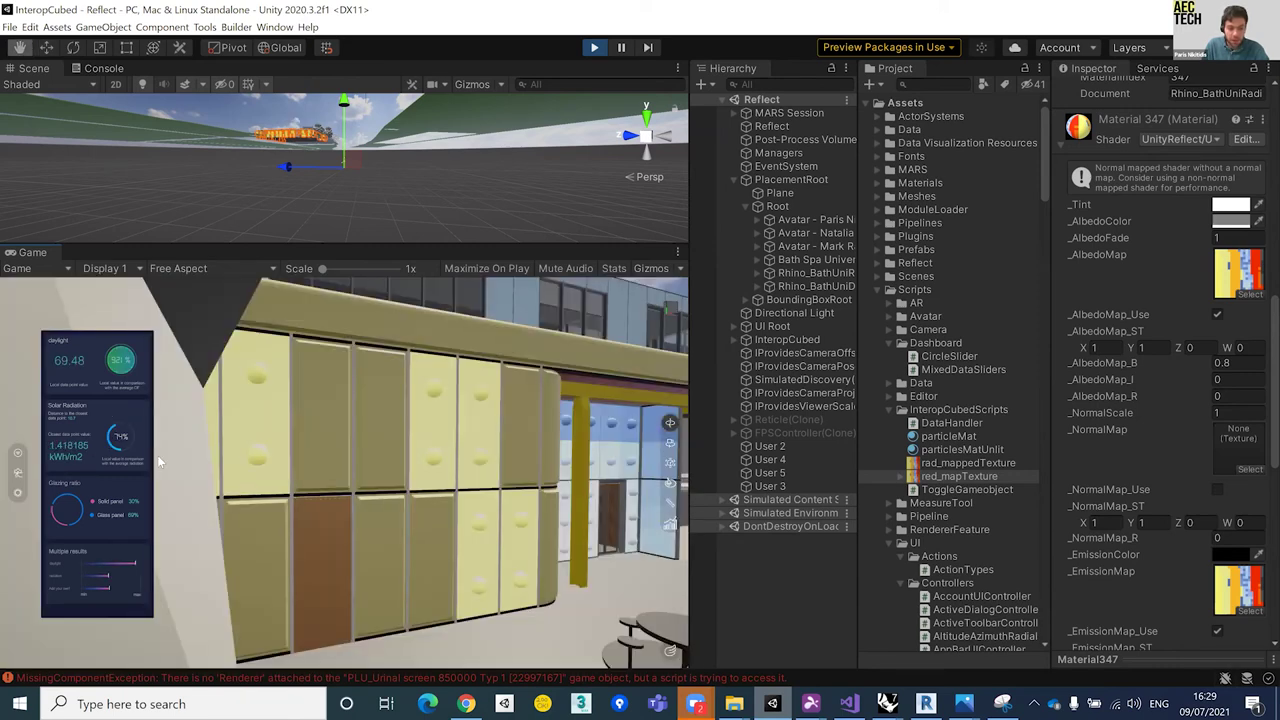
{"action": "scroll", "coordinate": [160, 455], "scroll_direction": "down", "scroll_amount": 1}
{"action": "scroll", "coordinate": [468, 470], "scroll_direction": "down", "scroll_amount": 1}
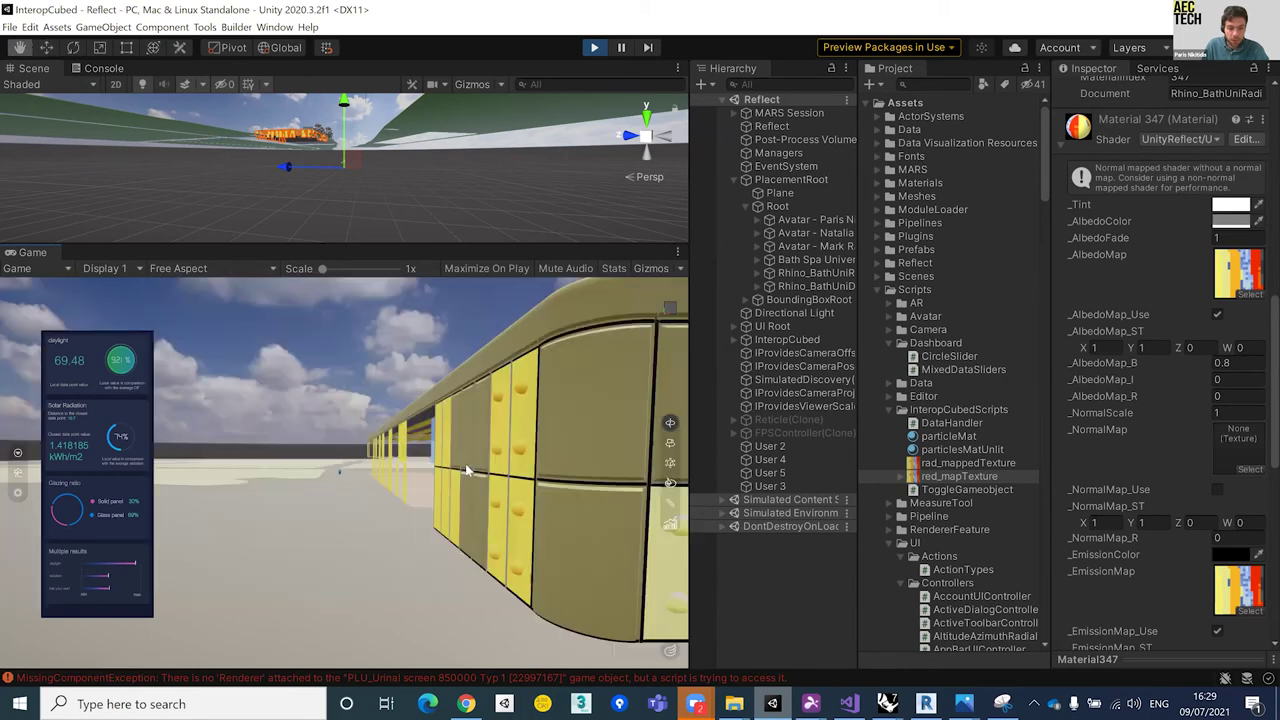
{"action": "scroll", "coordinate": [478, 492], "scroll_direction": "down", "scroll_amount": 1}
{"action": "scroll", "coordinate": [530, 486], "scroll_direction": "up", "scroll_amount": 1}
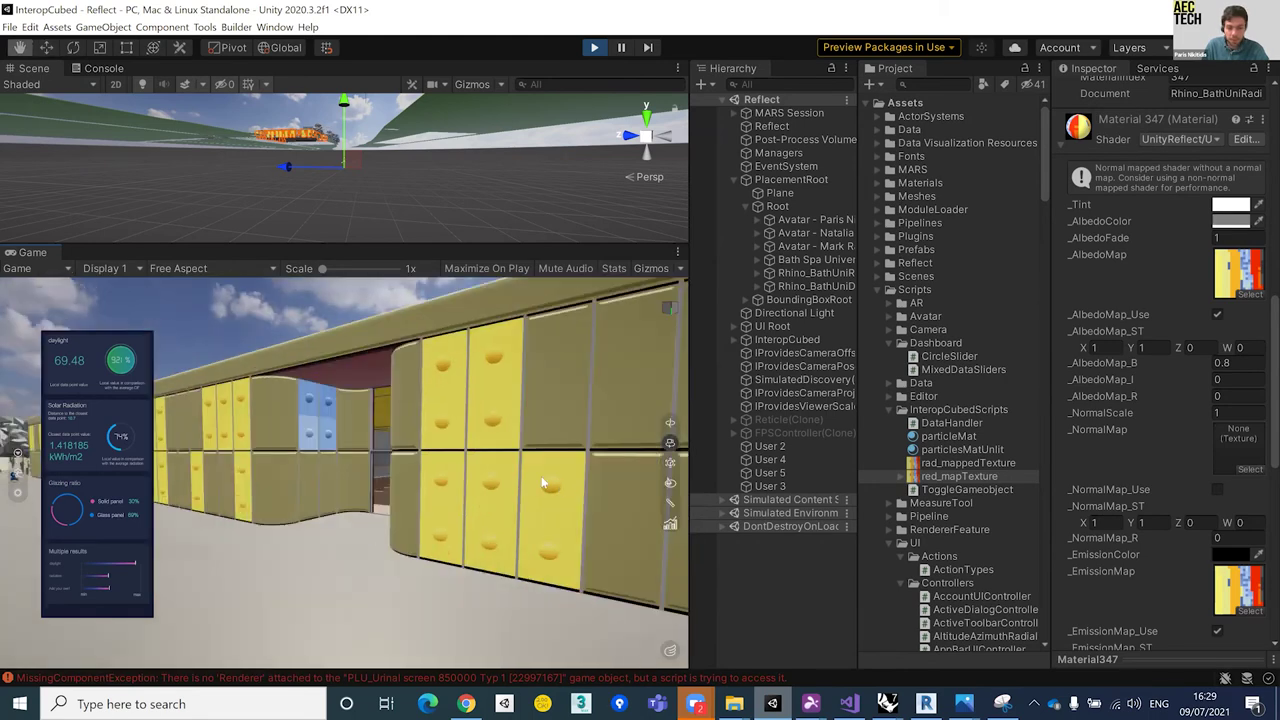
{"action": "scroll", "coordinate": [584, 467], "scroll_direction": "up", "scroll_amount": 1}
{"action": "scroll", "coordinate": [52, 434], "scroll_direction": "down", "scroll_amount": 1}
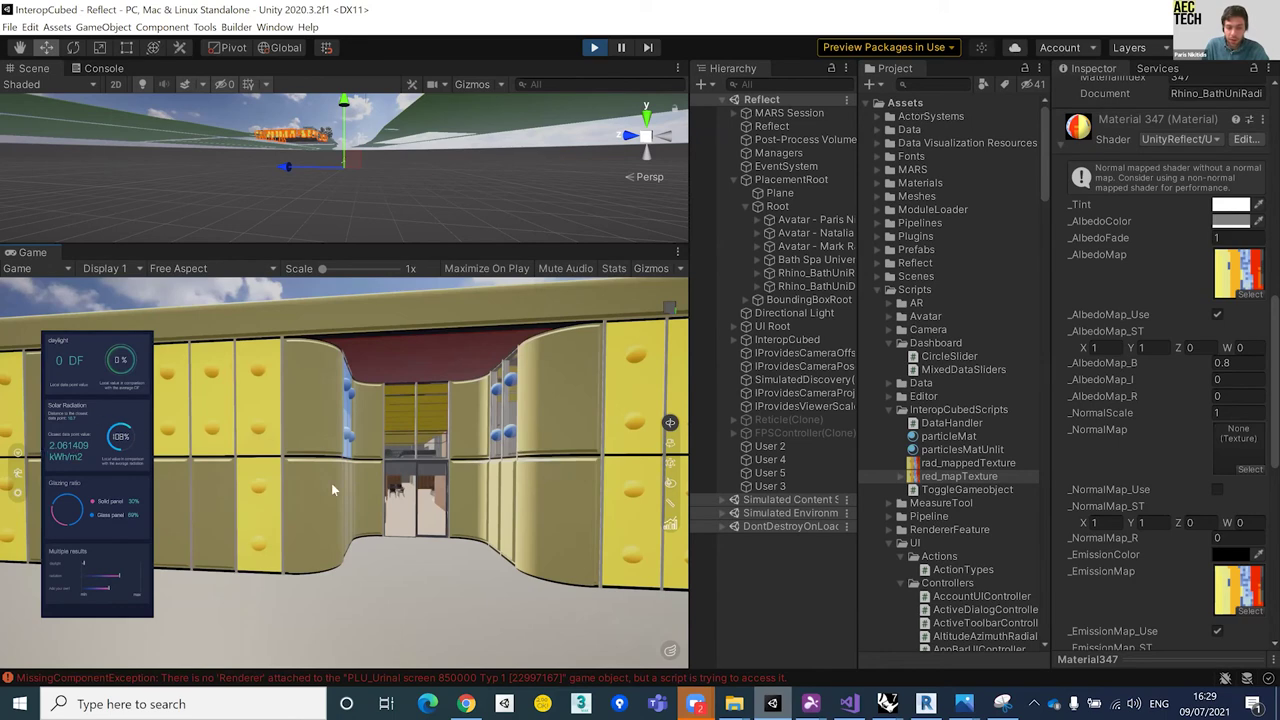
Step: Fly through the wall into the meeting room and orbit its table among the analysis spheres
{"action": "left_click_drag", "start_coordinate": [331, 483], "coordinate": [435, 455]}
{"action": "scroll", "coordinate": [486, 468], "scroll_direction": "up", "scroll_amount": 2}
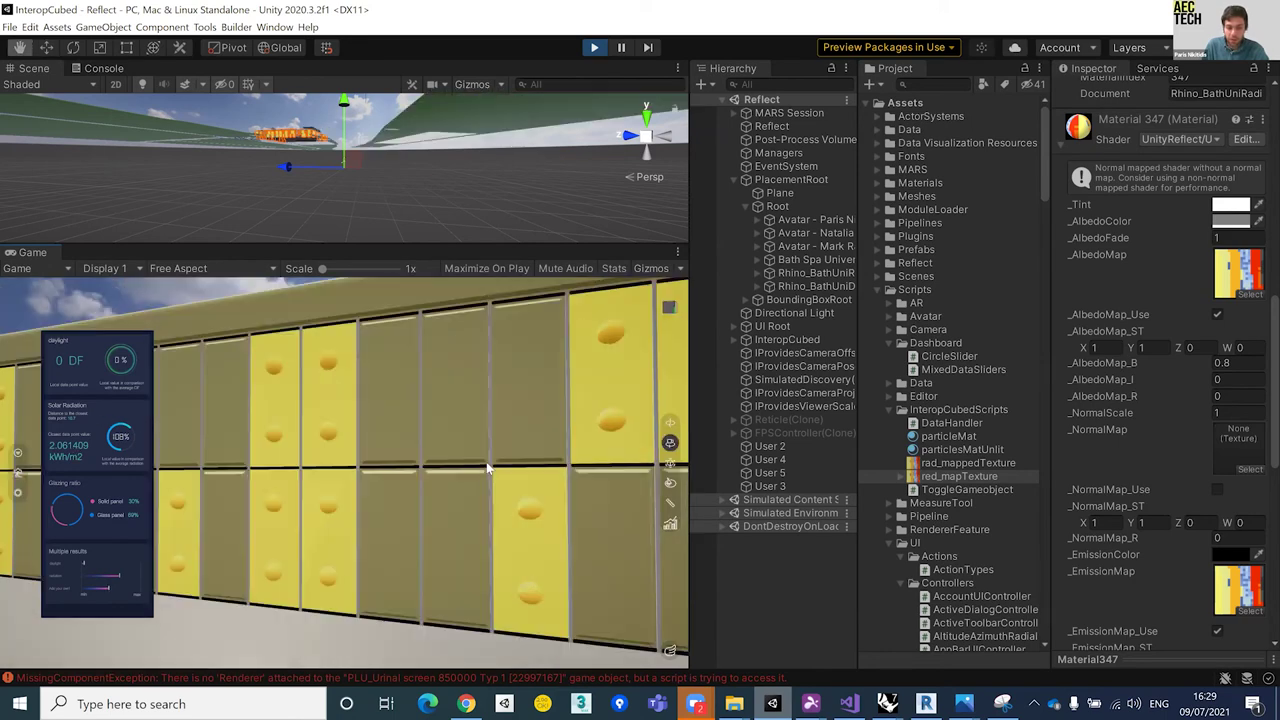
{"action": "scroll", "coordinate": [522, 482], "scroll_direction": "up", "scroll_amount": 3}
{"action": "left_click_drag", "start_coordinate": [609, 594], "coordinate": [515, 596]}
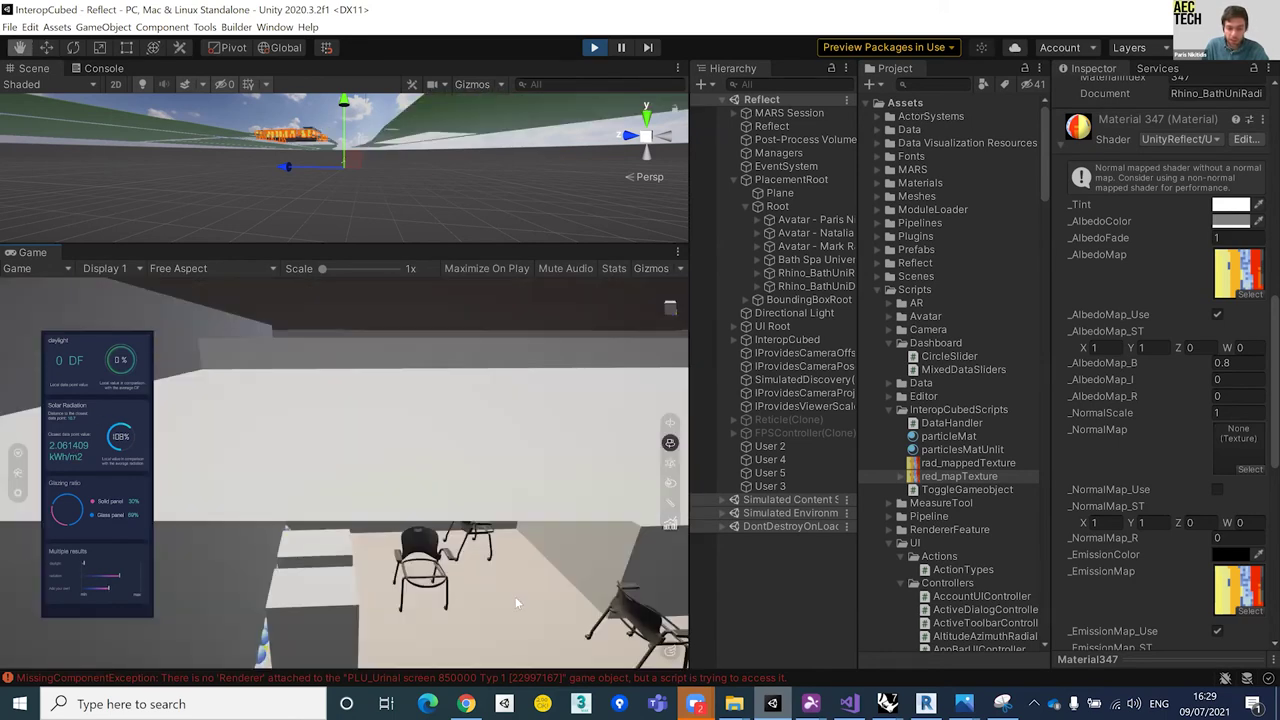
{"action": "scroll", "coordinate": [342, 564], "scroll_direction": "up", "scroll_amount": 2}
{"action": "left_click_drag", "start_coordinate": [562, 597], "coordinate": [477, 585]}
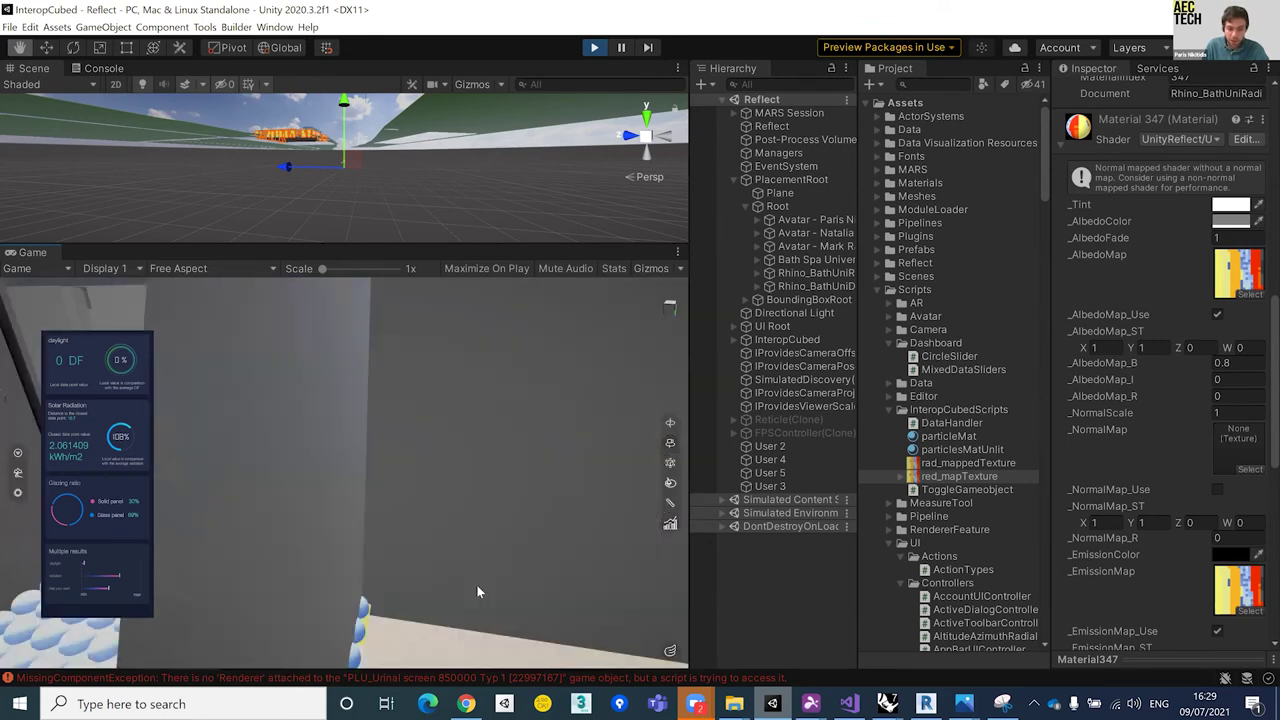
{"action": "scroll", "coordinate": [458, 588], "scroll_direction": "up", "scroll_amount": 2}
{"action": "scroll", "coordinate": [458, 588], "scroll_direction": "up", "scroll_amount": 2}
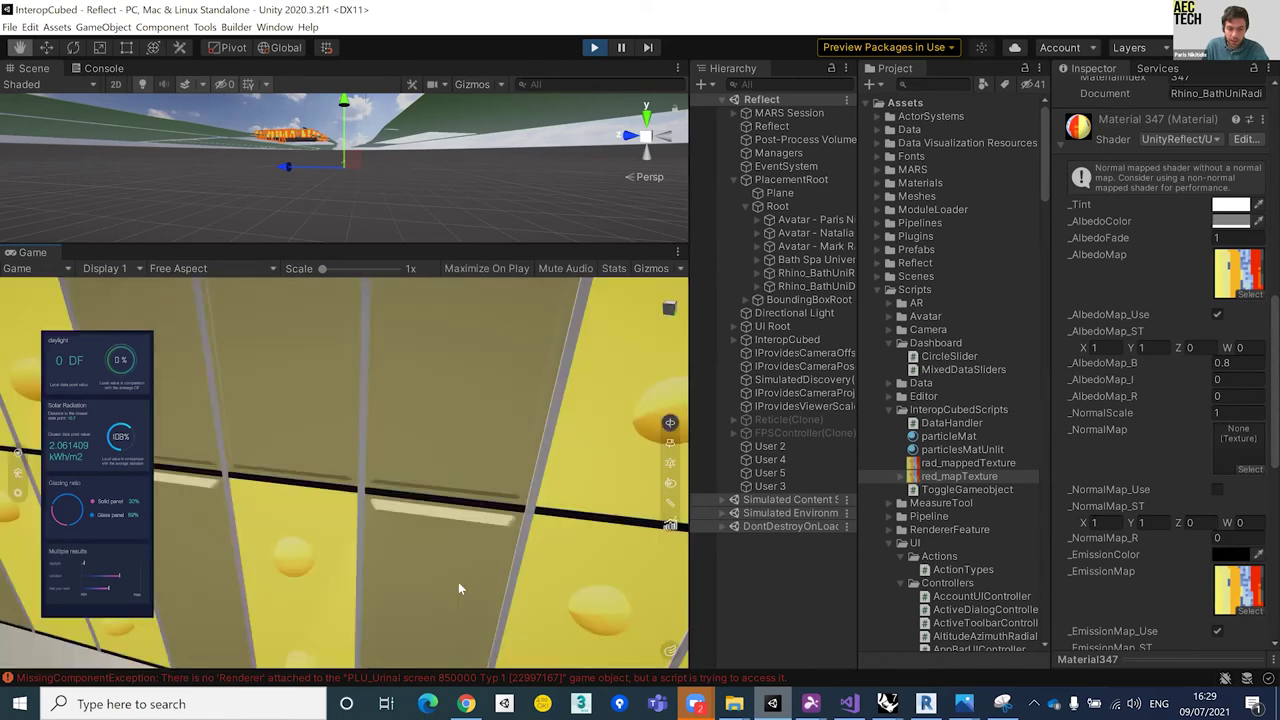
{"action": "left_click_drag", "start_coordinate": [430, 627], "coordinate": [466, 614]}
{"action": "scroll", "coordinate": [485, 610], "scroll_direction": "down", "scroll_amount": 2}
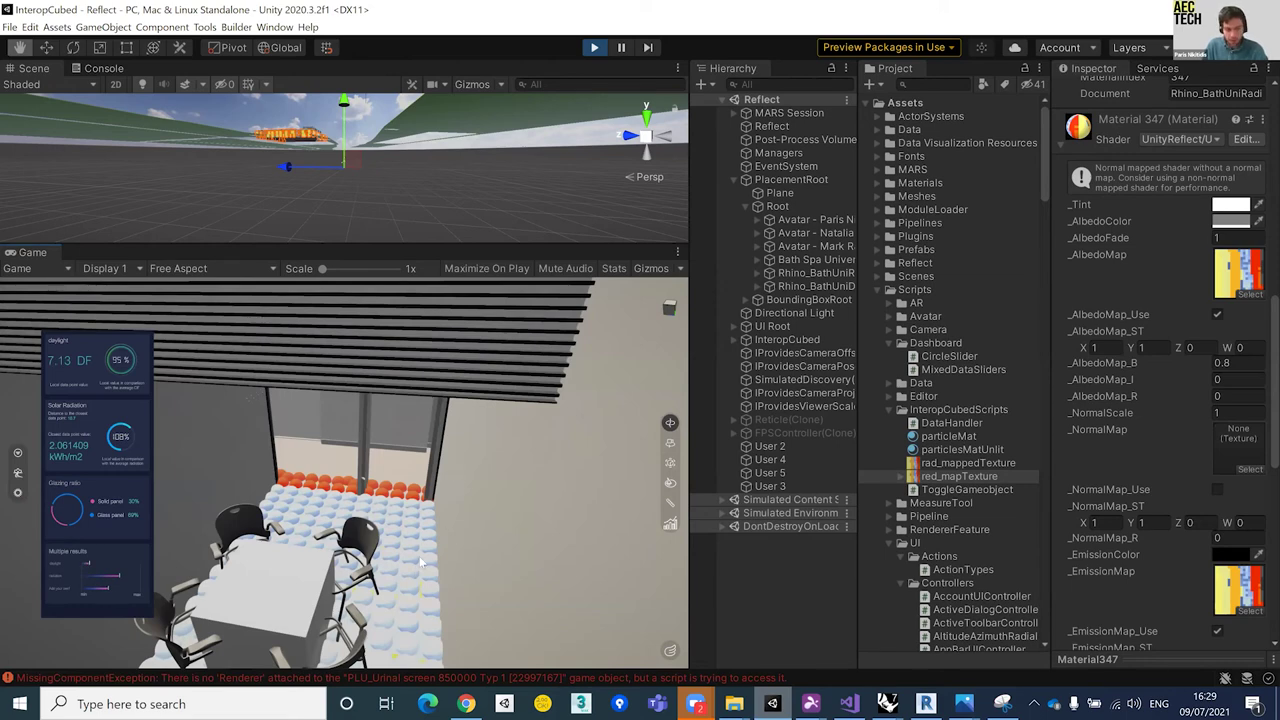
{"action": "left_click_drag", "start_coordinate": [399, 635], "coordinate": [392, 636]}
{"action": "scroll", "coordinate": [411, 594], "scroll_direction": "up", "scroll_amount": 2}
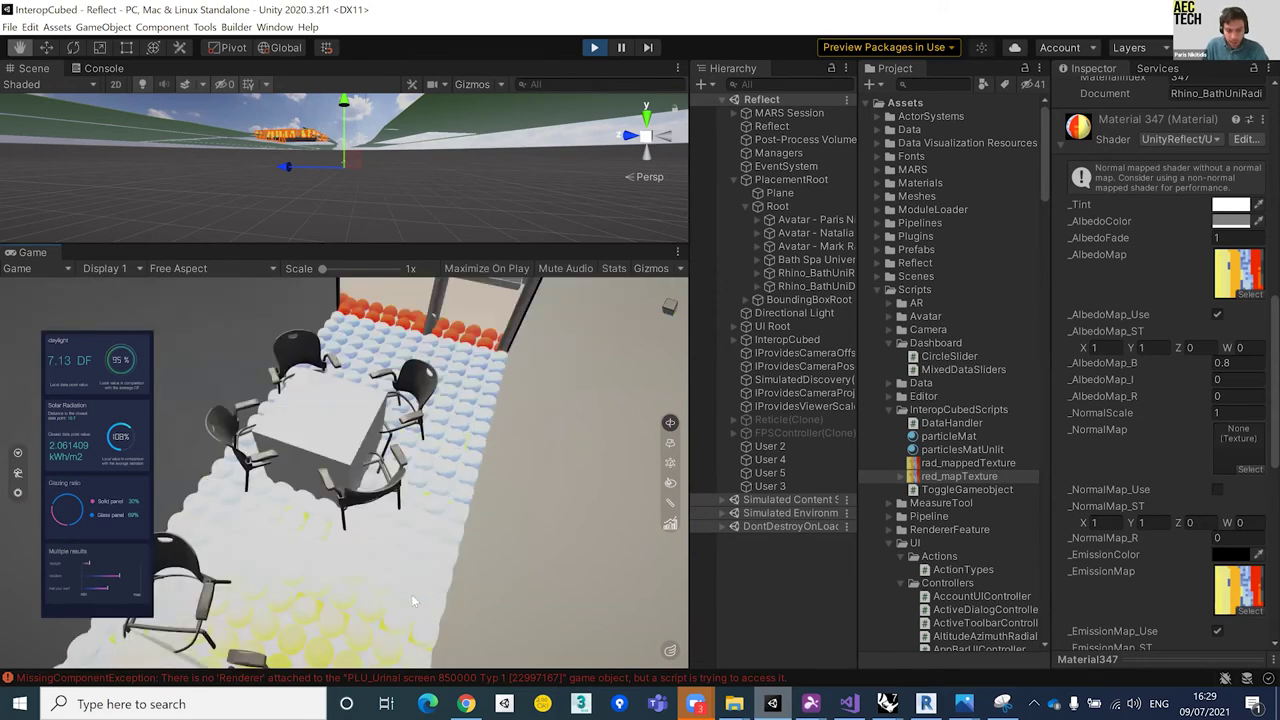
{"action": "scroll", "coordinate": [391, 601], "scroll_direction": "up", "scroll_amount": 3}
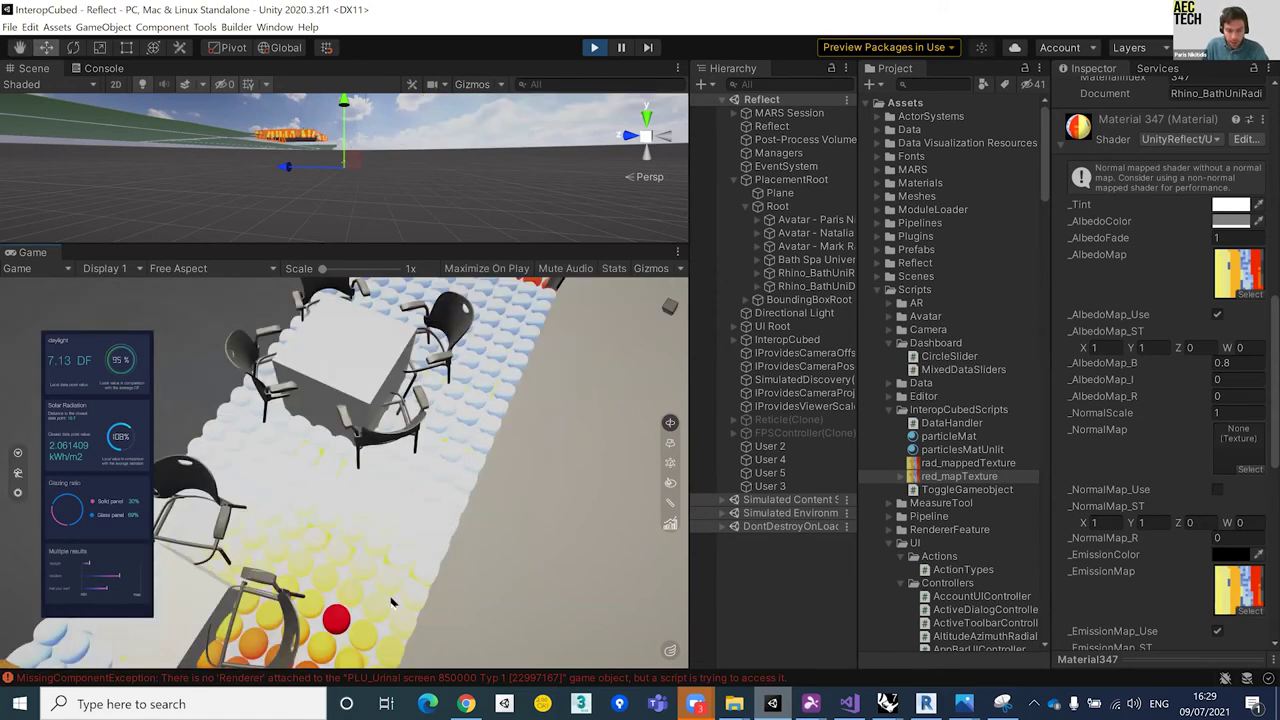
{"action": "left_click_drag", "start_coordinate": [431, 602], "coordinate": [364, 646]}
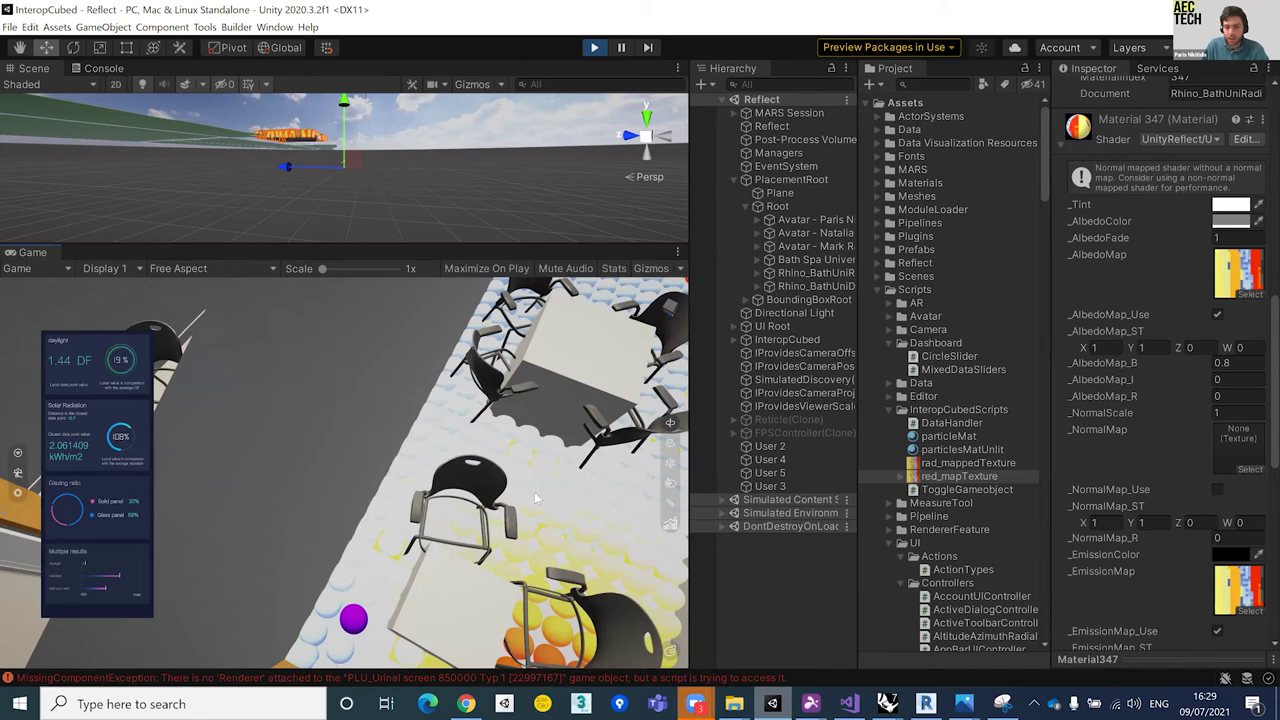
{"action": "left_click_drag", "start_coordinate": [583, 476], "coordinate": [370, 624]}
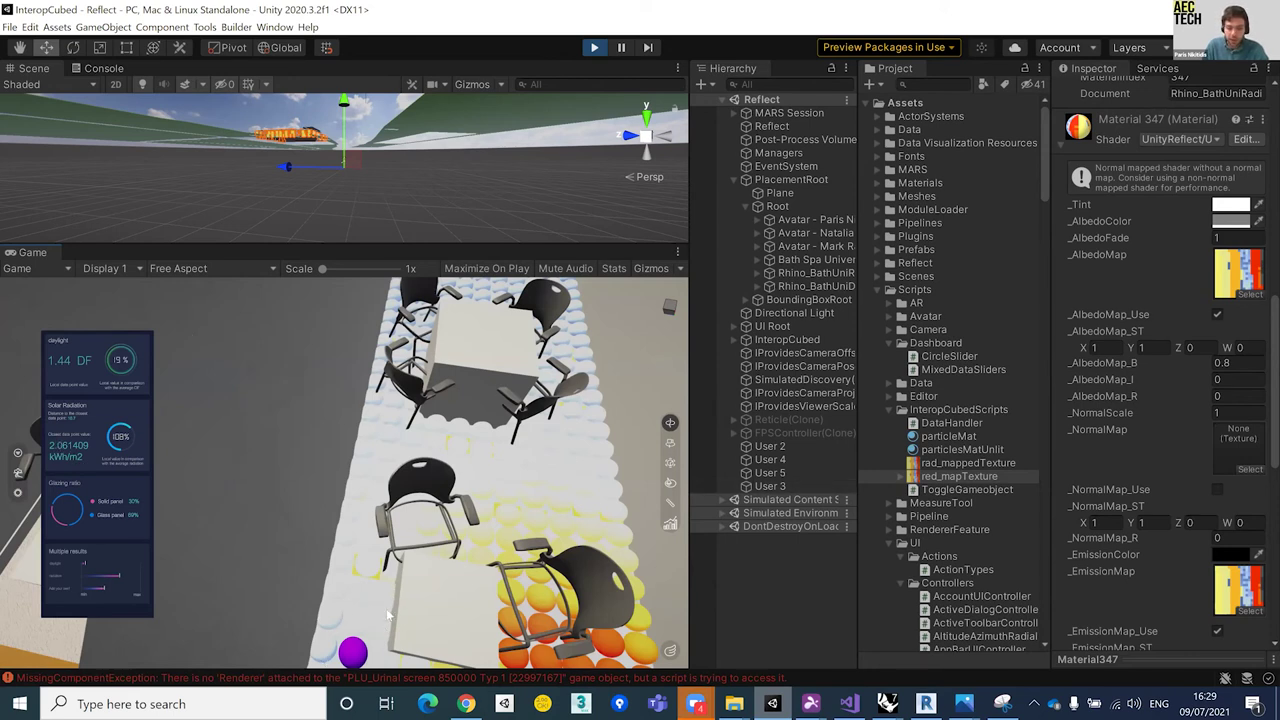
{"action": "scroll", "coordinate": [404, 616], "scroll_direction": "up", "scroll_amount": 1}
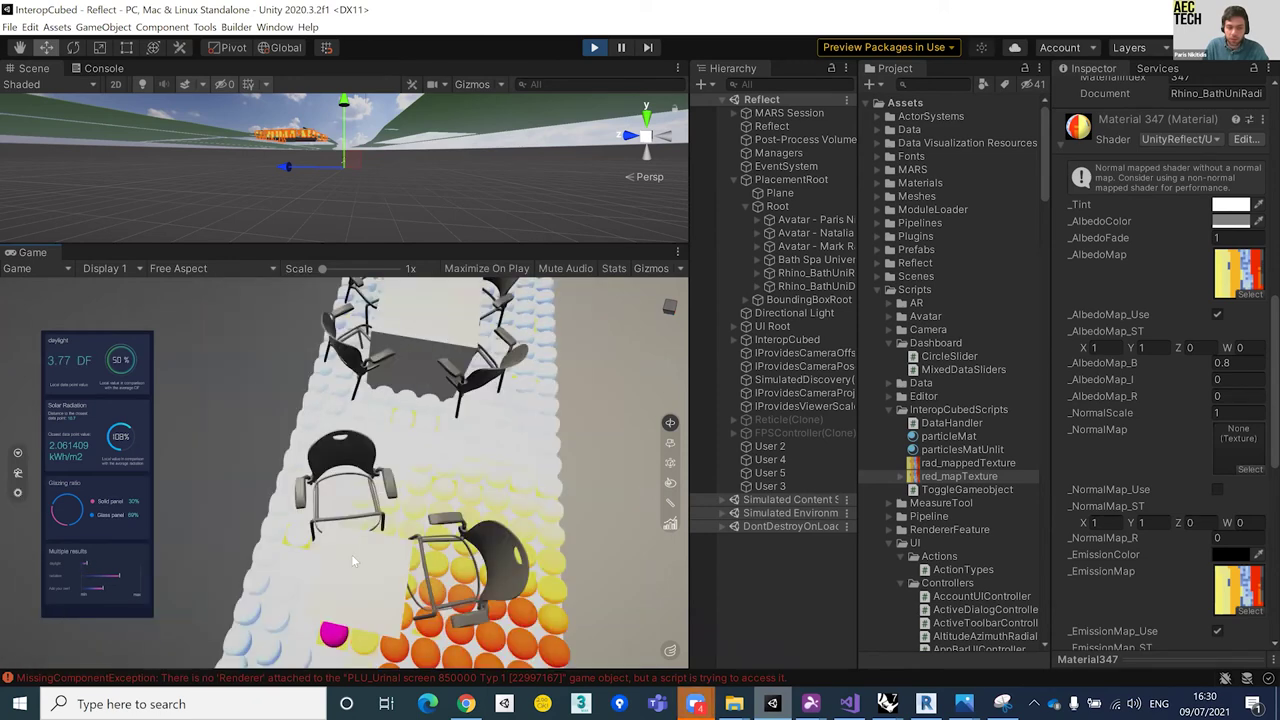
{"action": "scroll", "coordinate": [449, 455], "scroll_direction": "down", "scroll_amount": 1}
{"action": "scroll", "coordinate": [441, 408], "scroll_direction": "down", "scroll_amount": 1}
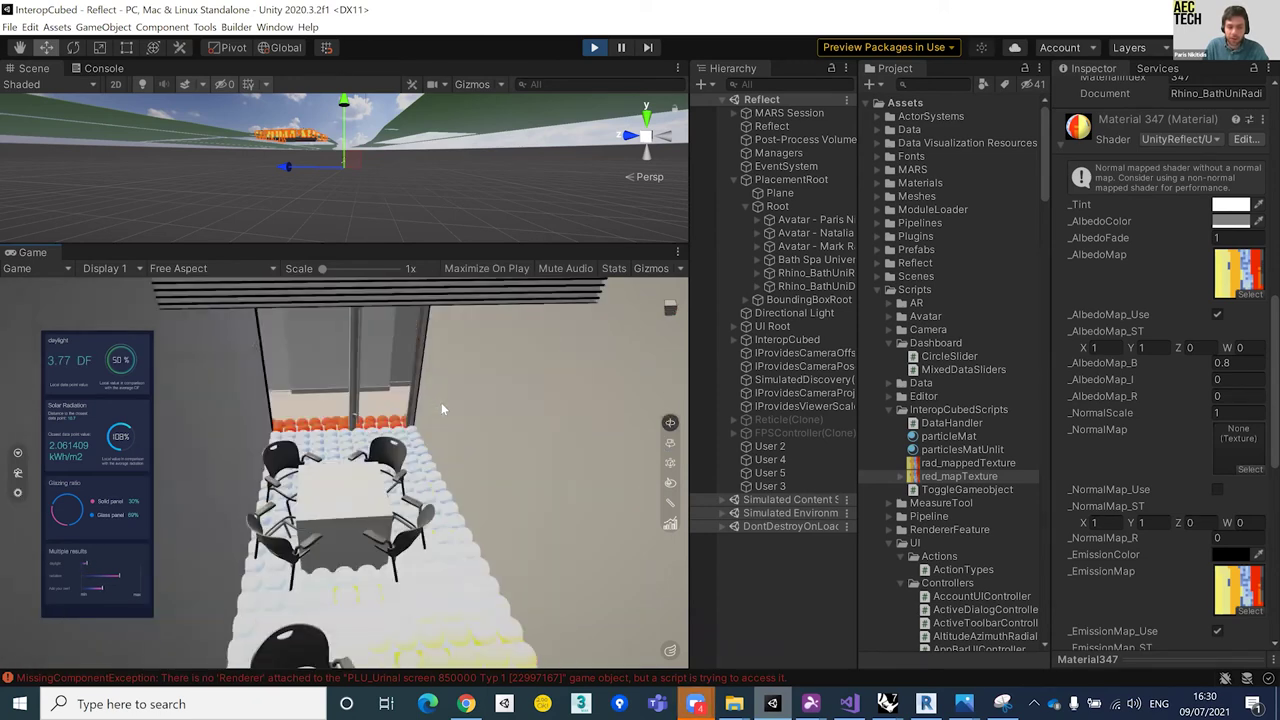
{"action": "scroll", "coordinate": [322, 455], "scroll_direction": "up", "scroll_amount": 2}
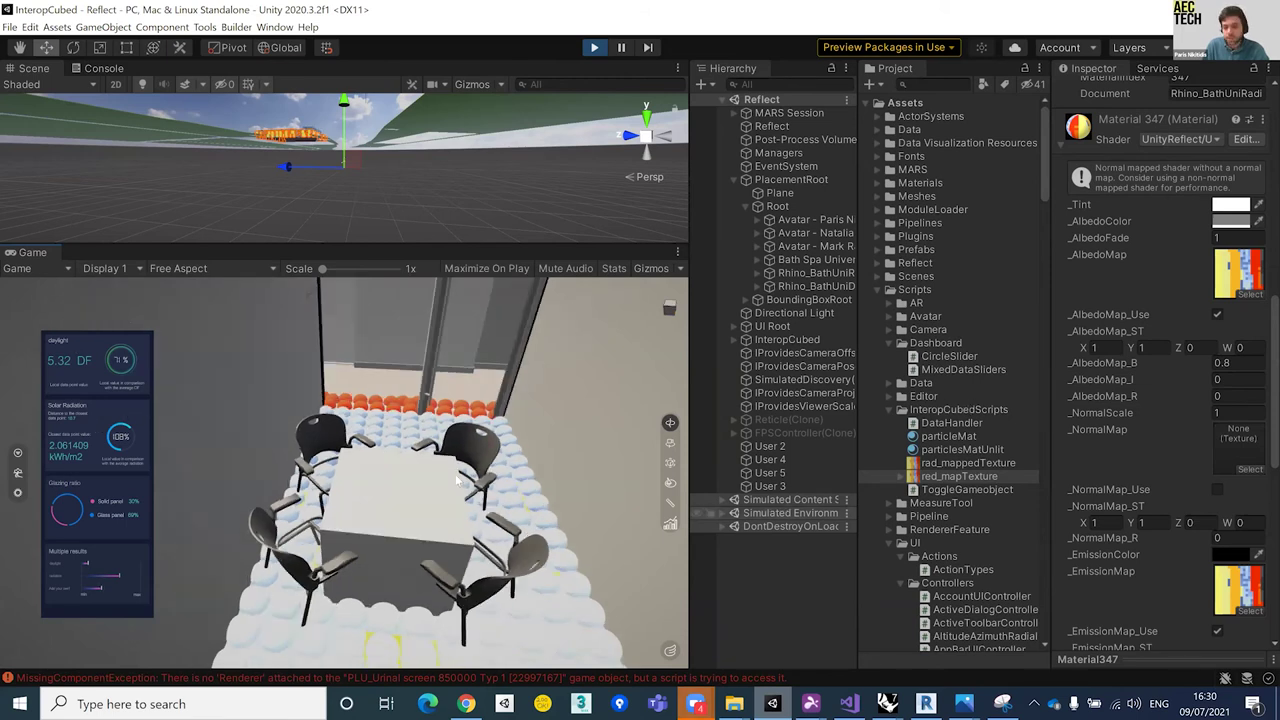
{"action": "left_click_drag", "start_coordinate": [512, 450], "coordinate": [483, 406]}
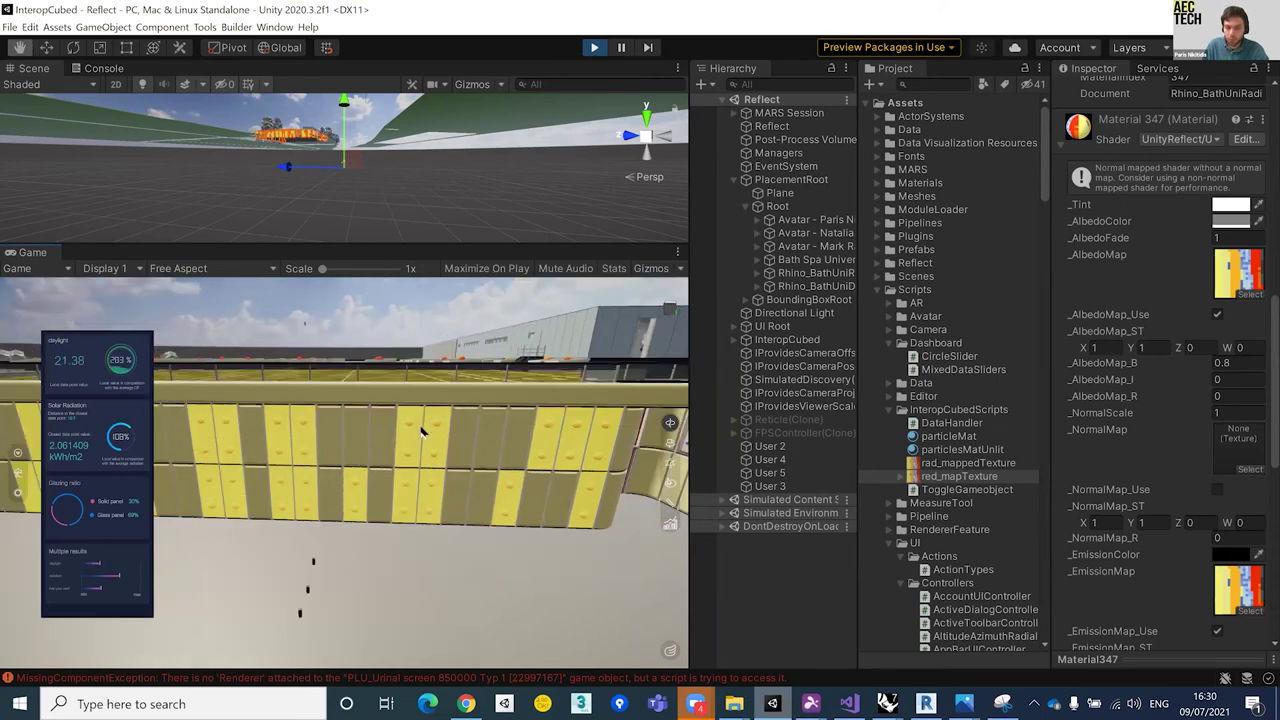
Step: Fly low over the roof's orange analysis panels until the dashboard reads 1.33 DF
{"action": "key", "text": "w"}
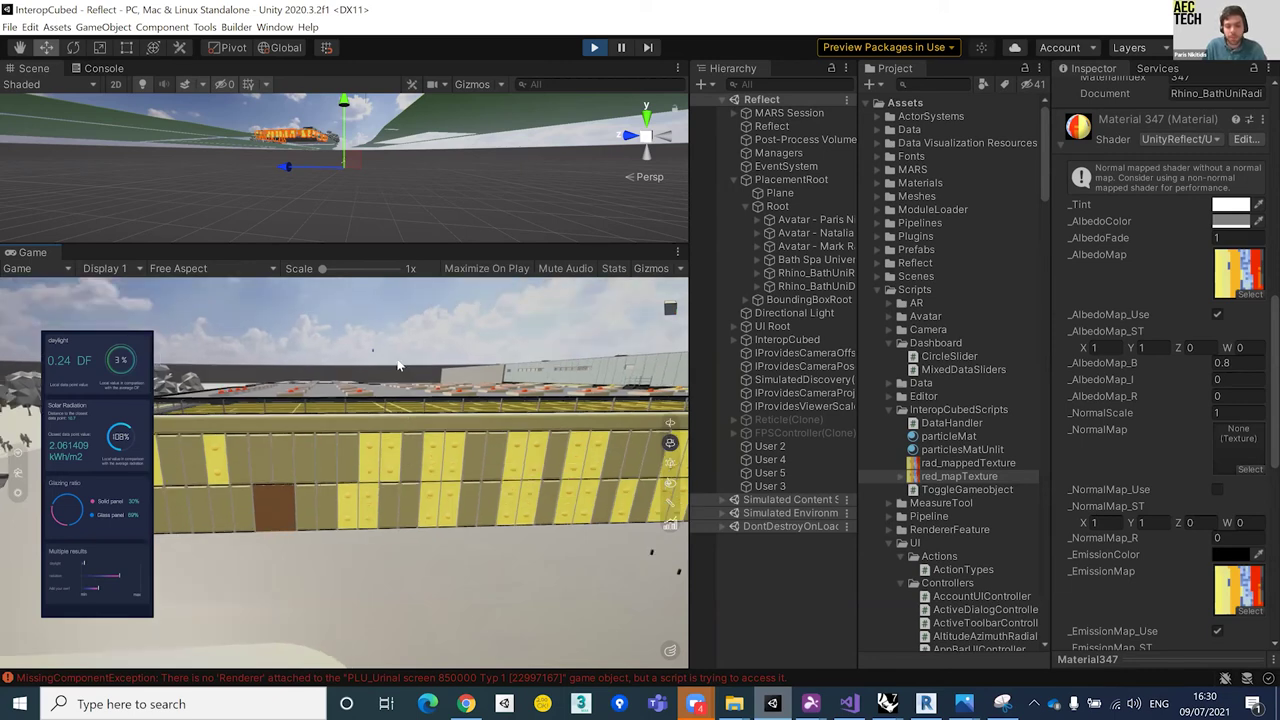
{"action": "key", "text": "q"}
{"action": "scroll", "coordinate": [399, 346], "scroll_direction": "down", "scroll_amount": 5}
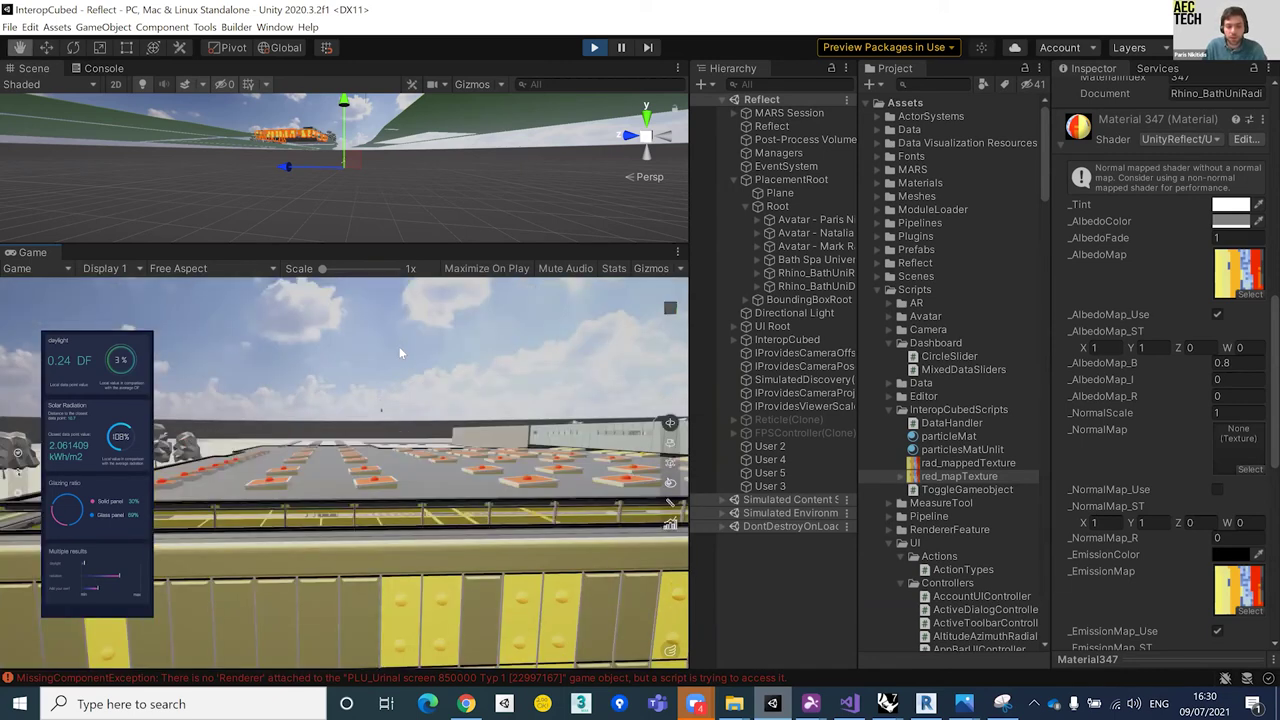
{"action": "scroll", "coordinate": [420, 380], "scroll_direction": "up", "scroll_amount": 2}
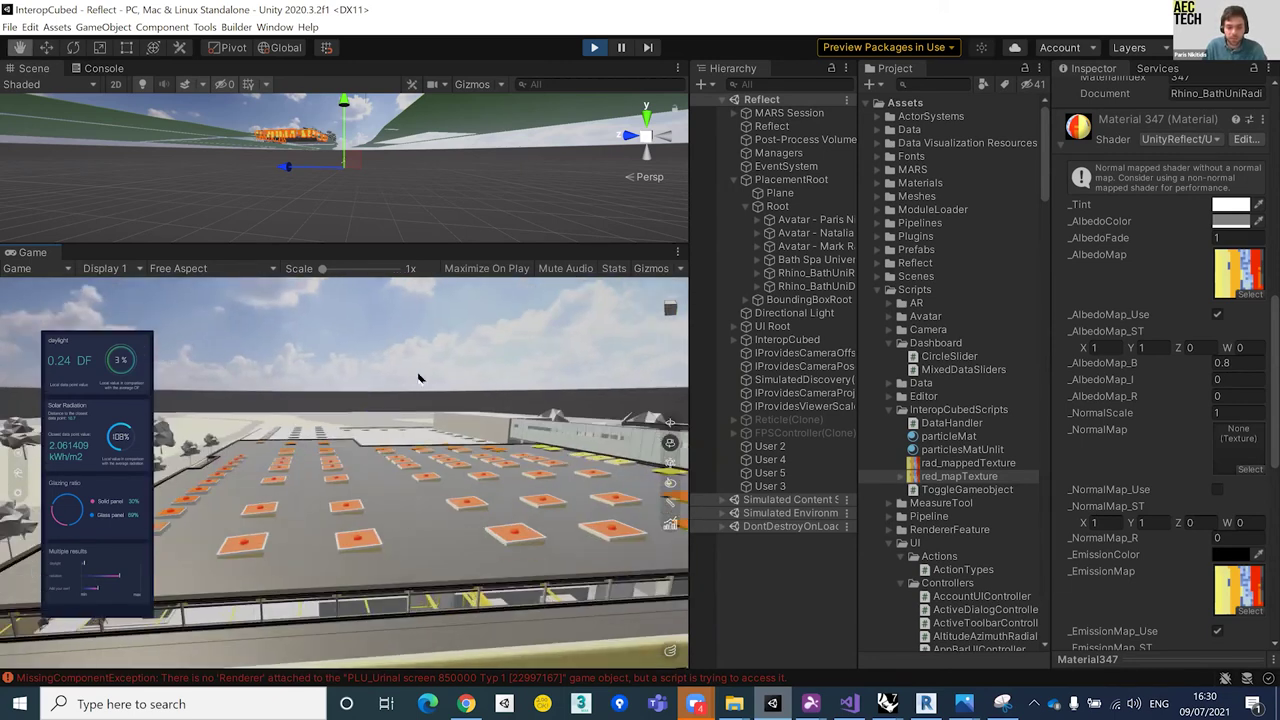
{"action": "scroll", "coordinate": [421, 450], "scroll_direction": "up", "scroll_amount": 2}
{"action": "scroll", "coordinate": [445, 484], "scroll_direction": "up", "scroll_amount": 2}
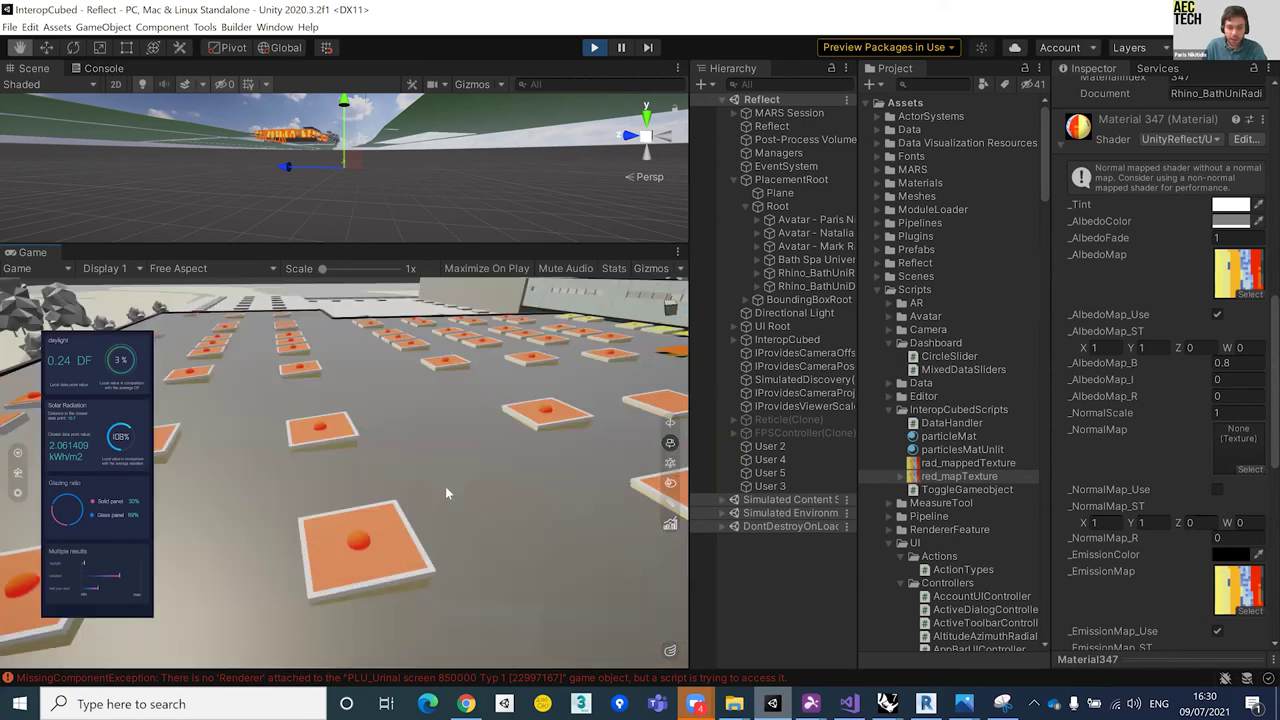
{"action": "scroll", "coordinate": [349, 453], "scroll_direction": "up", "scroll_amount": 2}
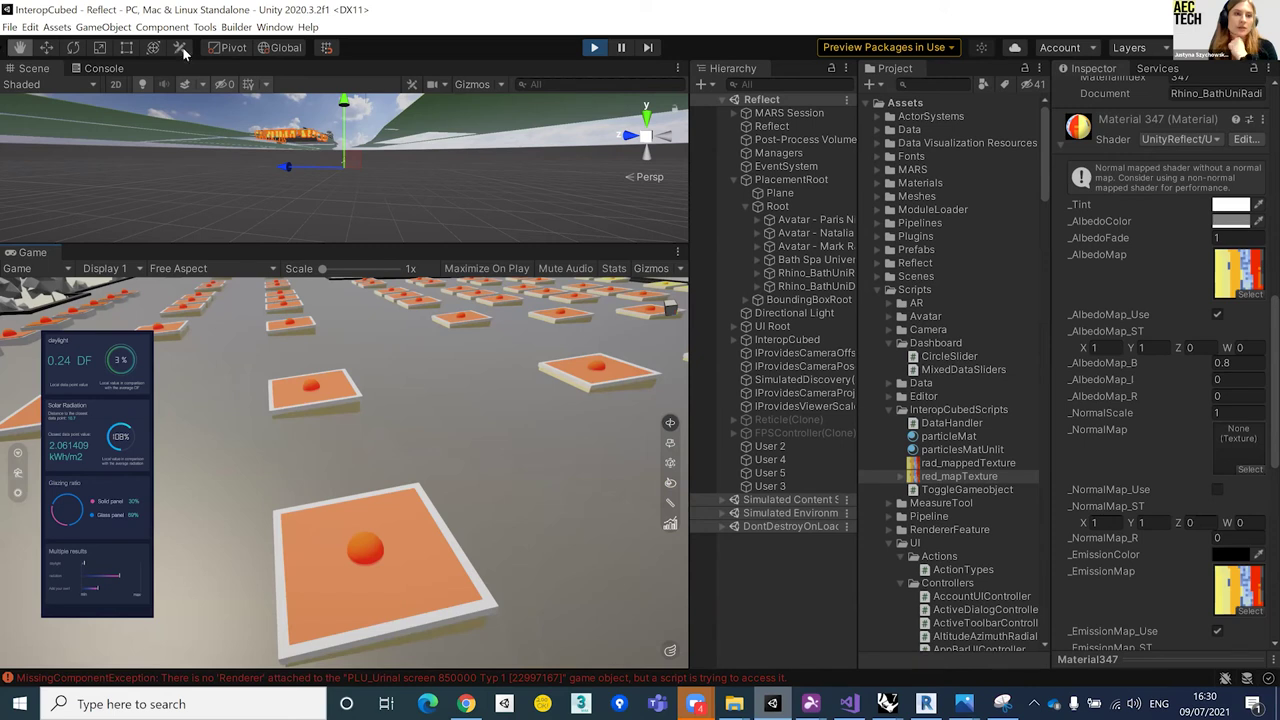
{"action": "key", "text": "w"}
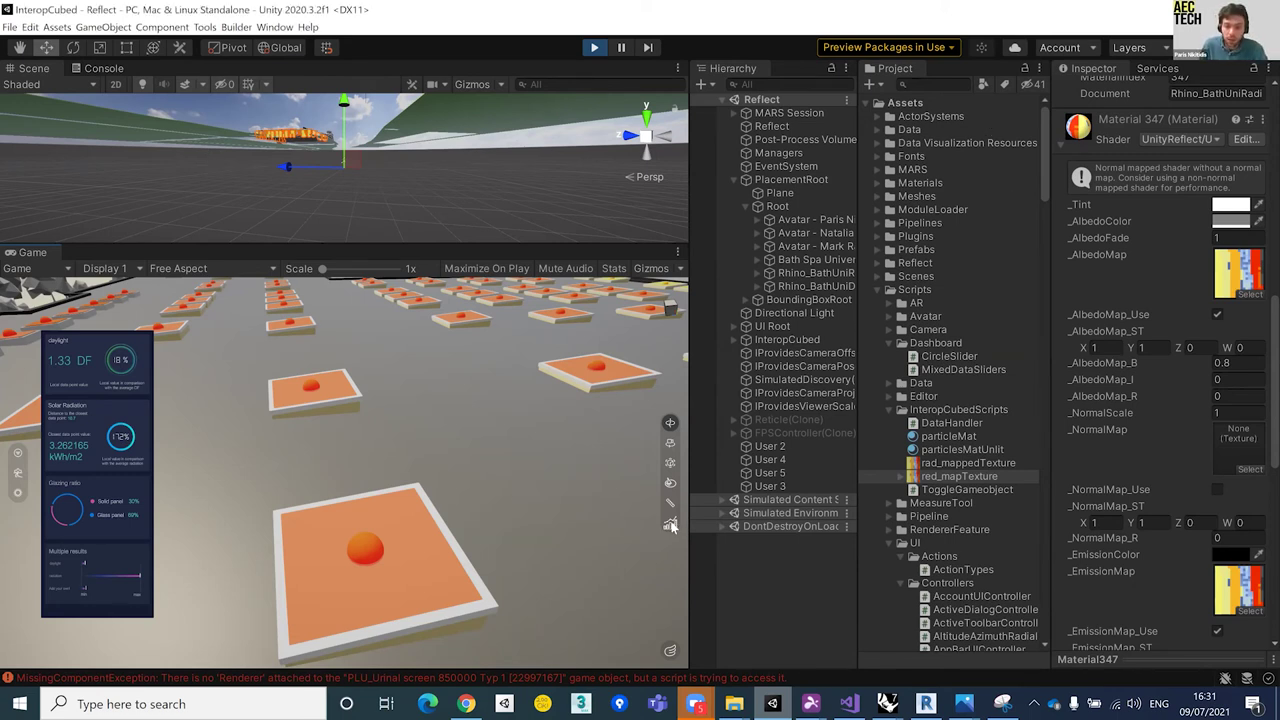
Step: Hide the dashboard and assign particleMat to rad_mappedTexture's Mesh Renderer
{"action": "left_click", "coordinate": [168, 463]}
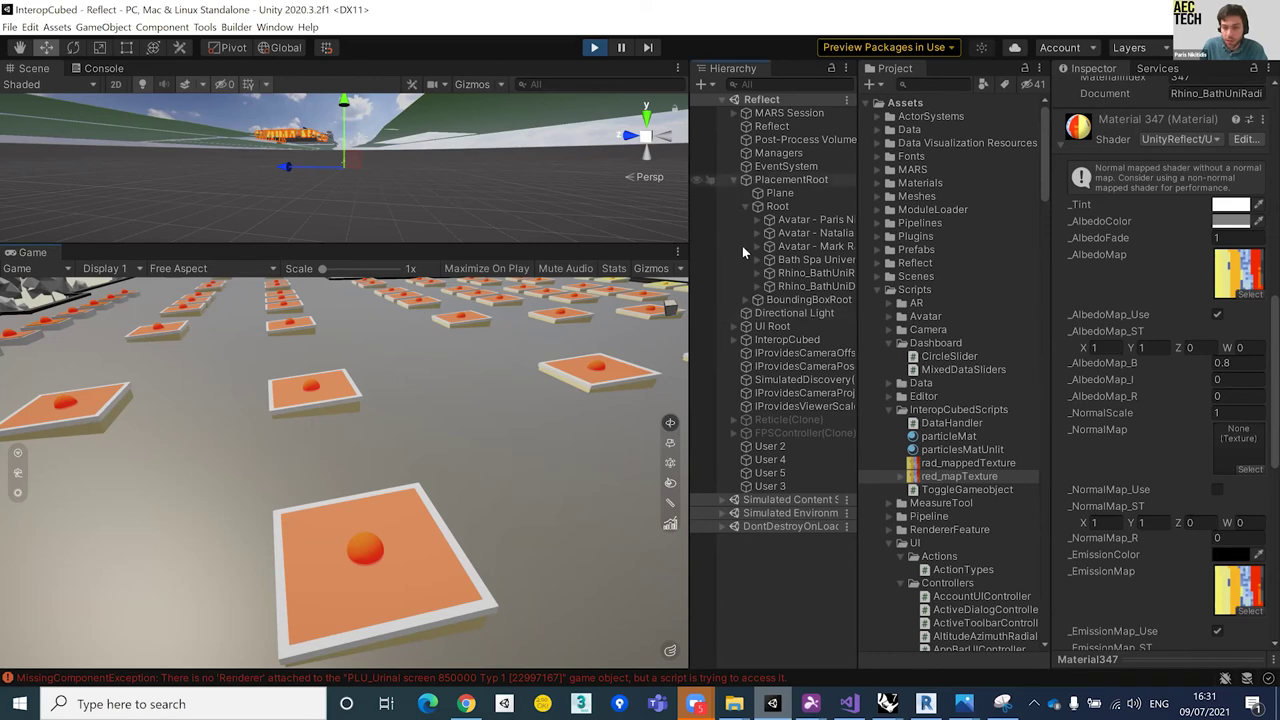
{"action": "left_click", "coordinate": [733, 179]}
{"action": "left_click", "coordinate": [733, 219]}
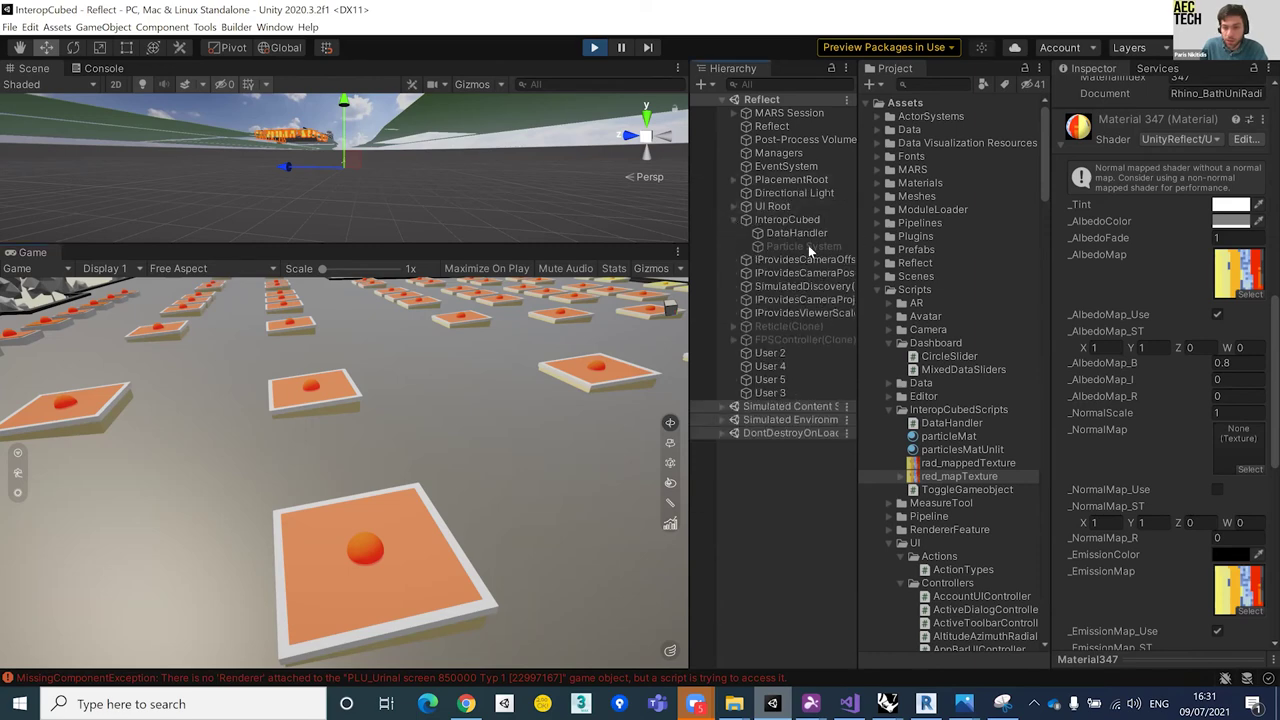
{"action": "left_click", "coordinate": [828, 246]}
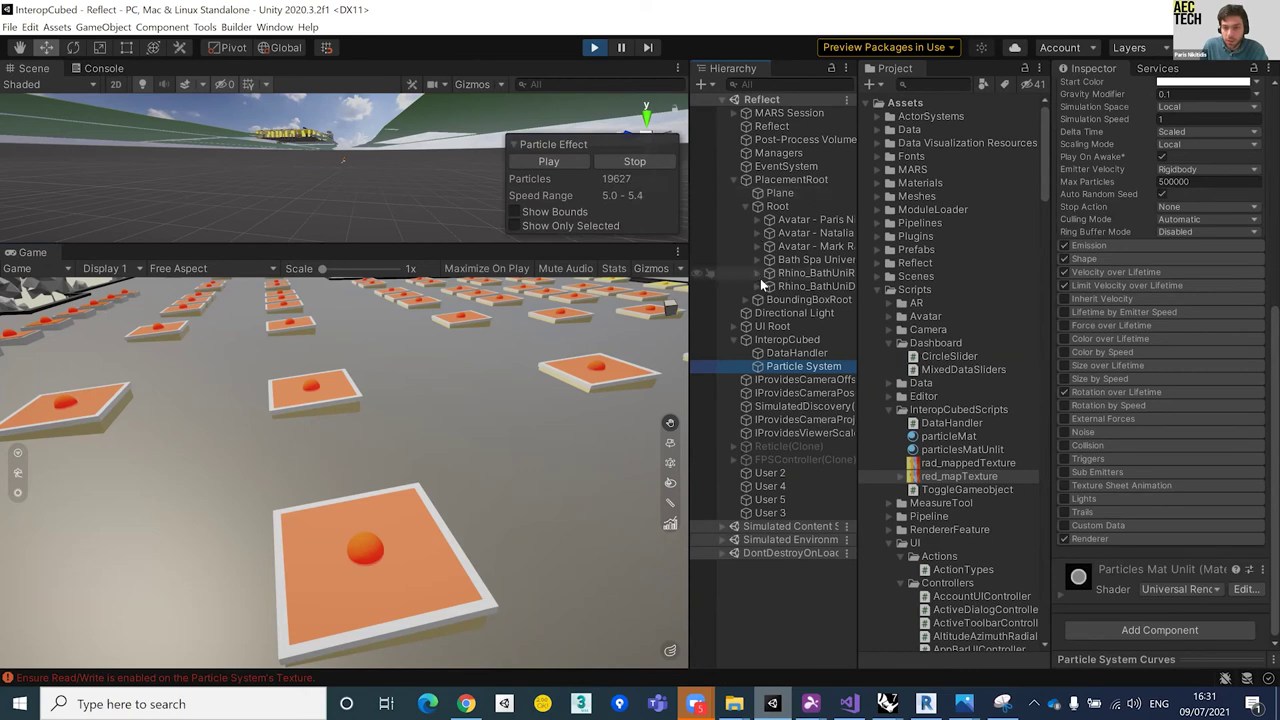
{"action": "left_click", "coordinate": [815, 287]}
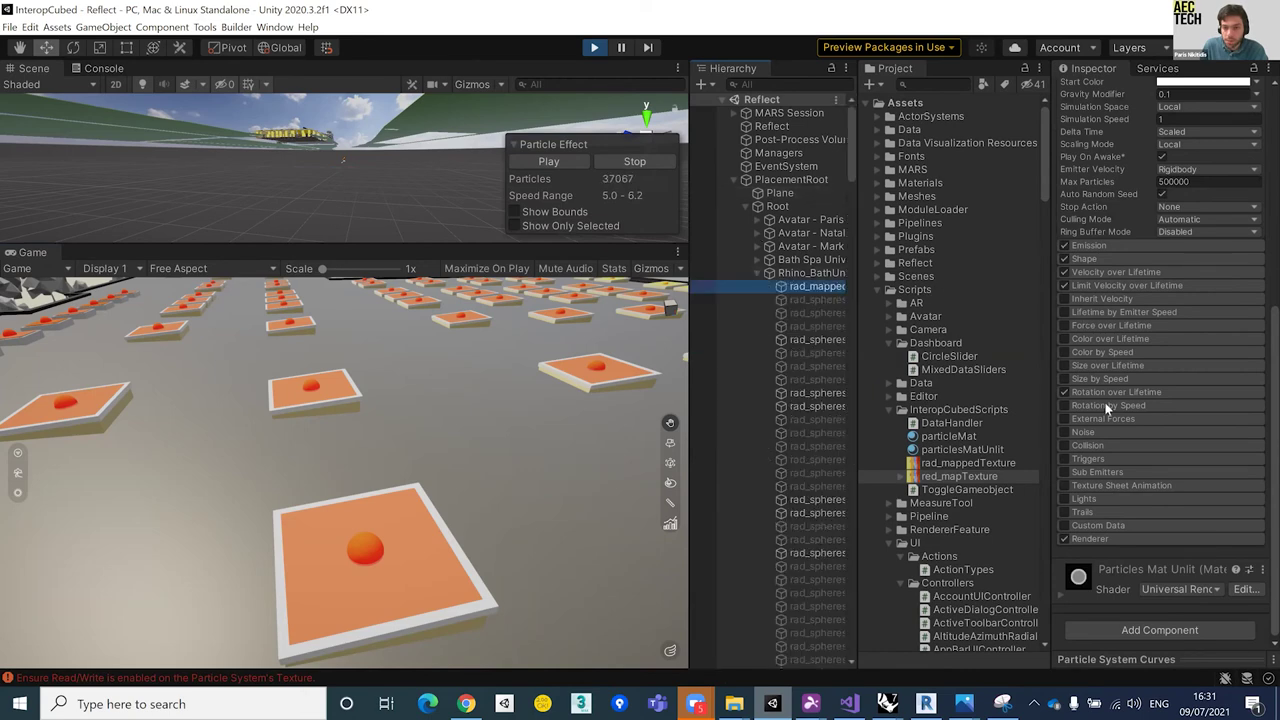
{"action": "scroll", "coordinate": [1190, 340], "scroll_direction": "up", "scroll_amount": 5}
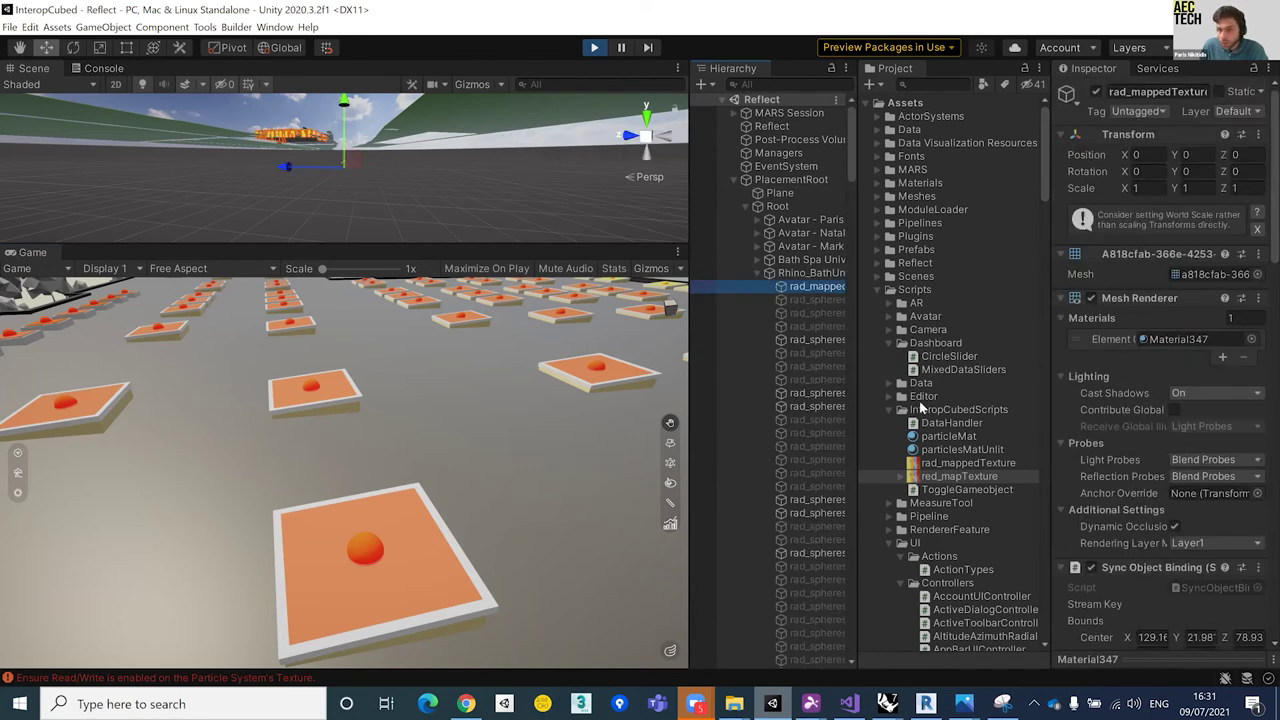
{"action": "left_click", "coordinate": [1200, 340]}
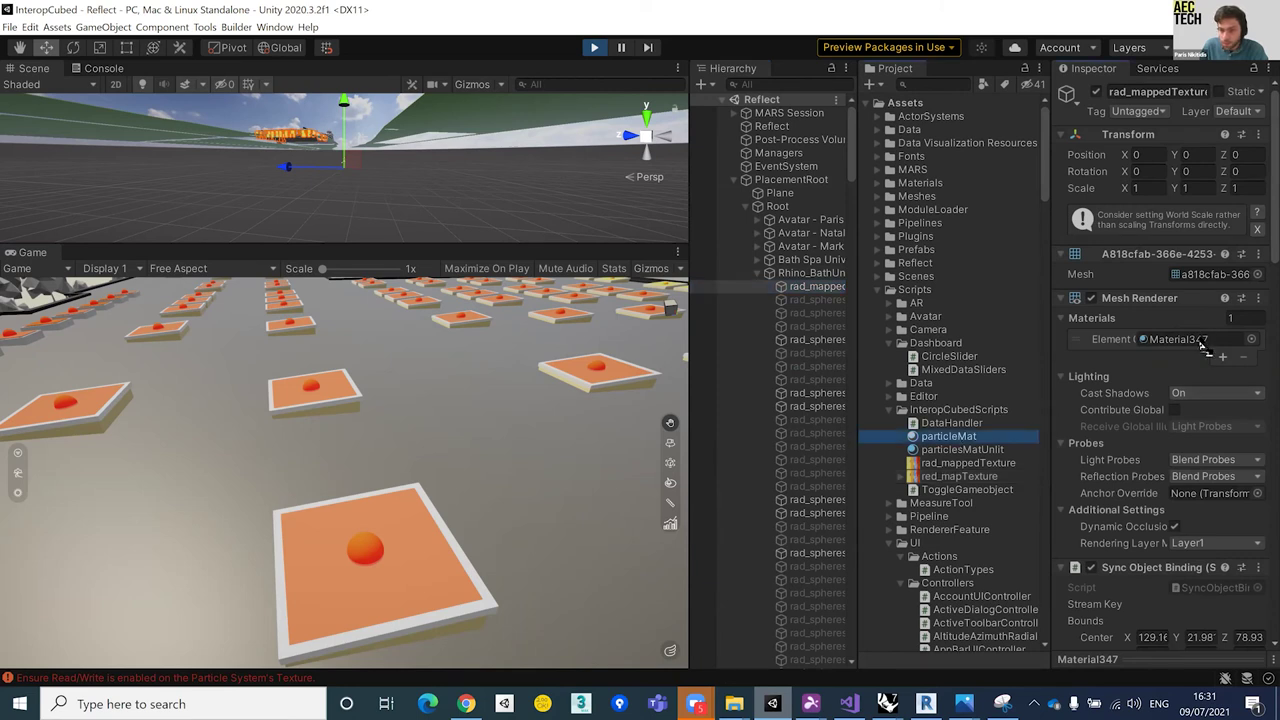
{"action": "left_click_drag", "start_coordinate": [763, 232], "coordinate": [818, 287]}
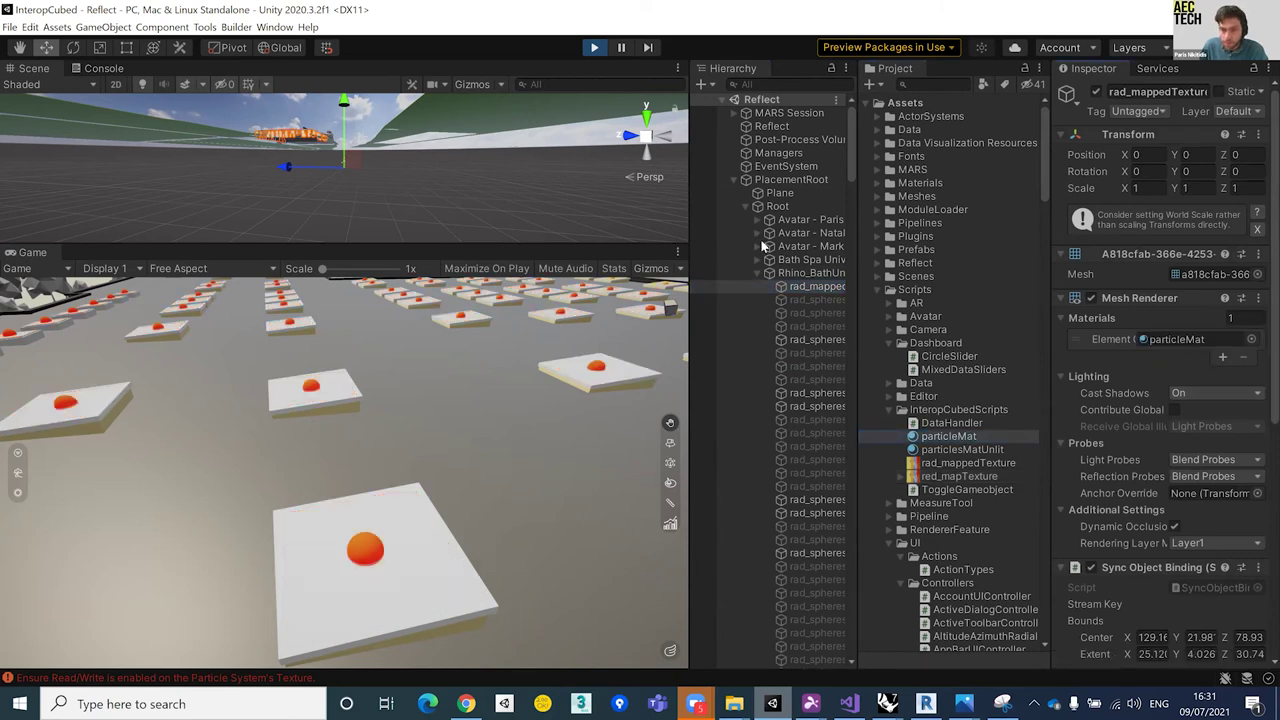
Step: Set the Particle System's Shape mesh to rad_mappedTexture, then select DataHandler
{"action": "left_click", "coordinate": [735, 180]}
{"action": "left_click", "coordinate": [800, 246]}
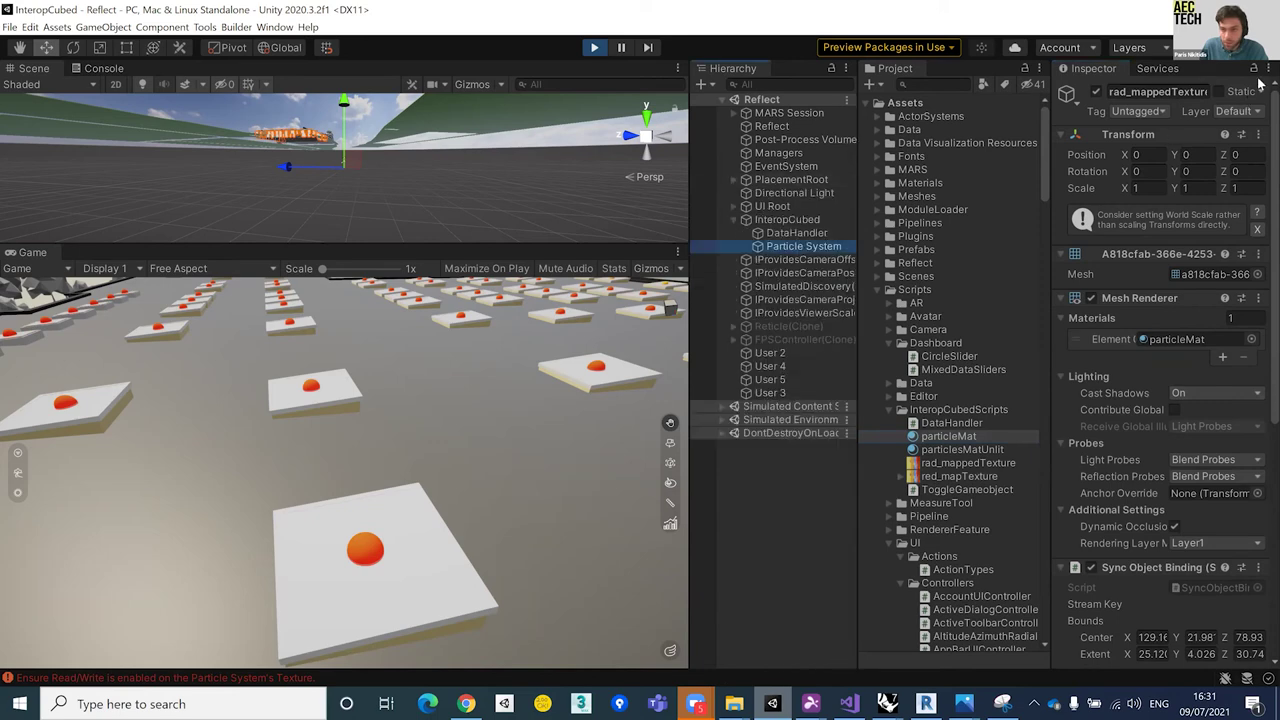
{"action": "left_click", "coordinate": [732, 179]}
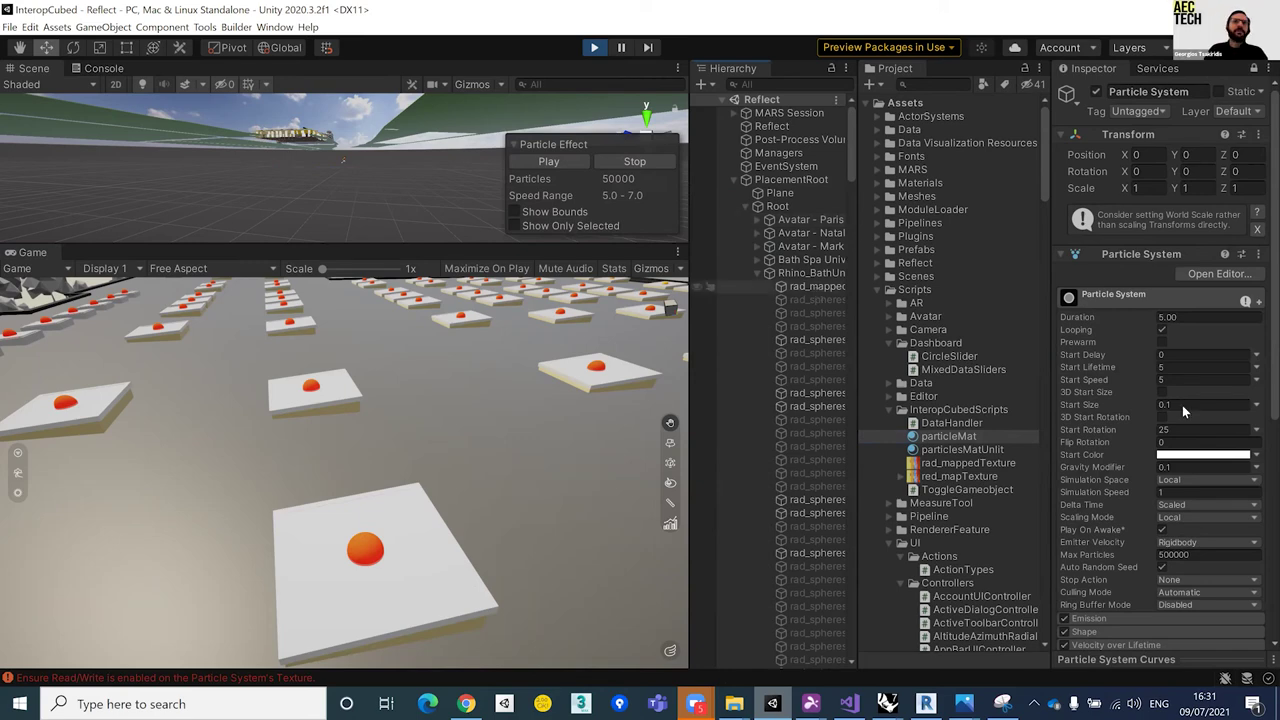
{"action": "scroll", "coordinate": [1125, 325], "scroll_direction": "down", "scroll_amount": 5}
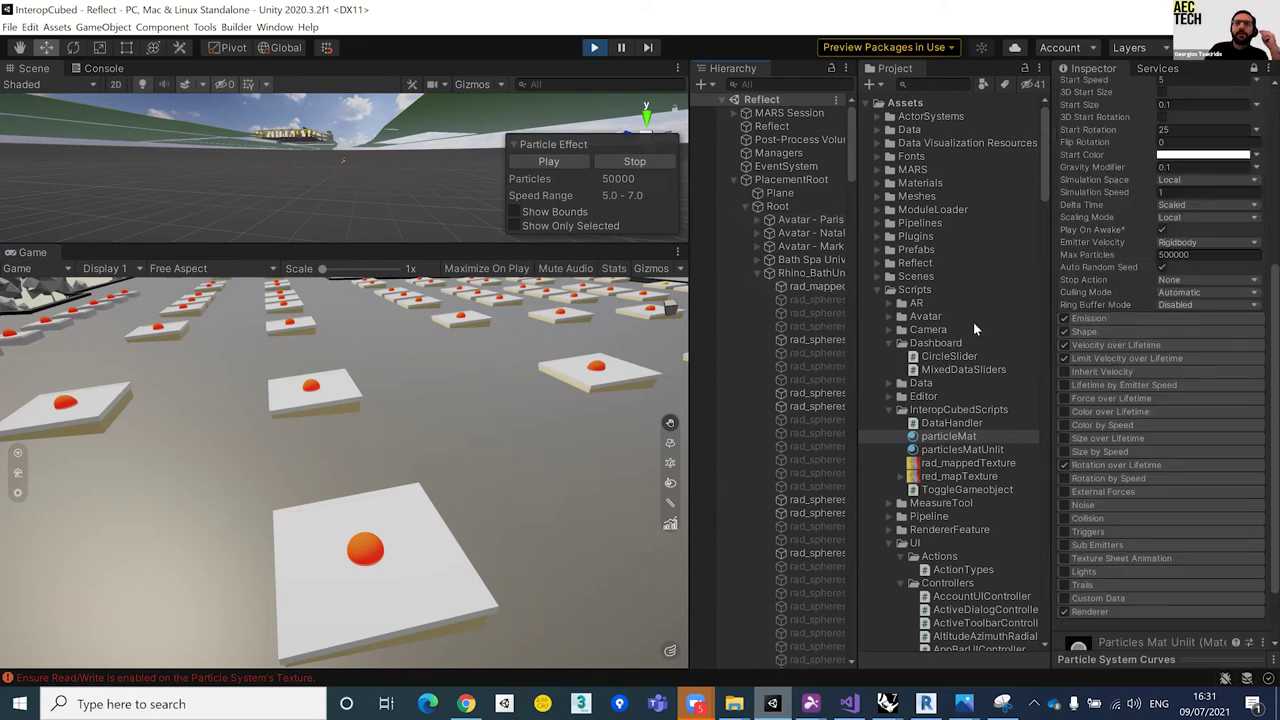
{"action": "left_click", "coordinate": [1100, 331]}
{"action": "left_click_drag", "start_coordinate": [1218, 380], "coordinate": [1218, 378]}
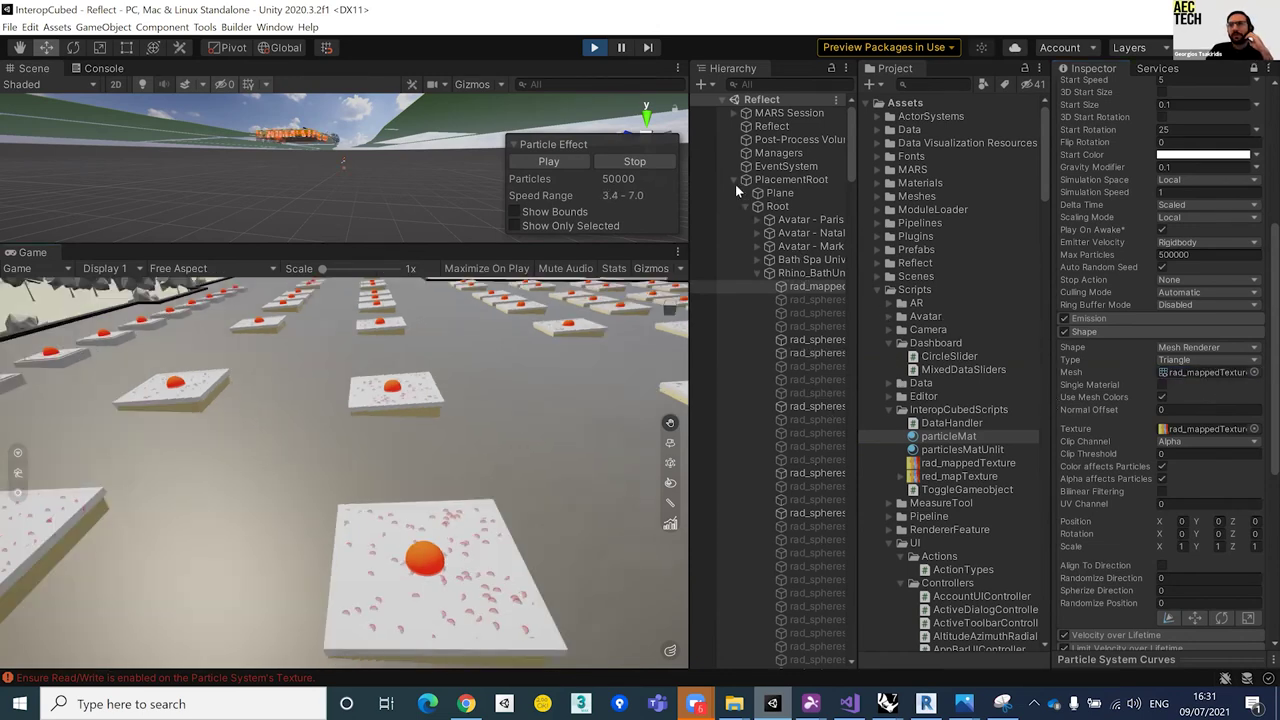
{"action": "left_click", "coordinate": [735, 181]}
{"action": "left_click", "coordinate": [796, 232]}
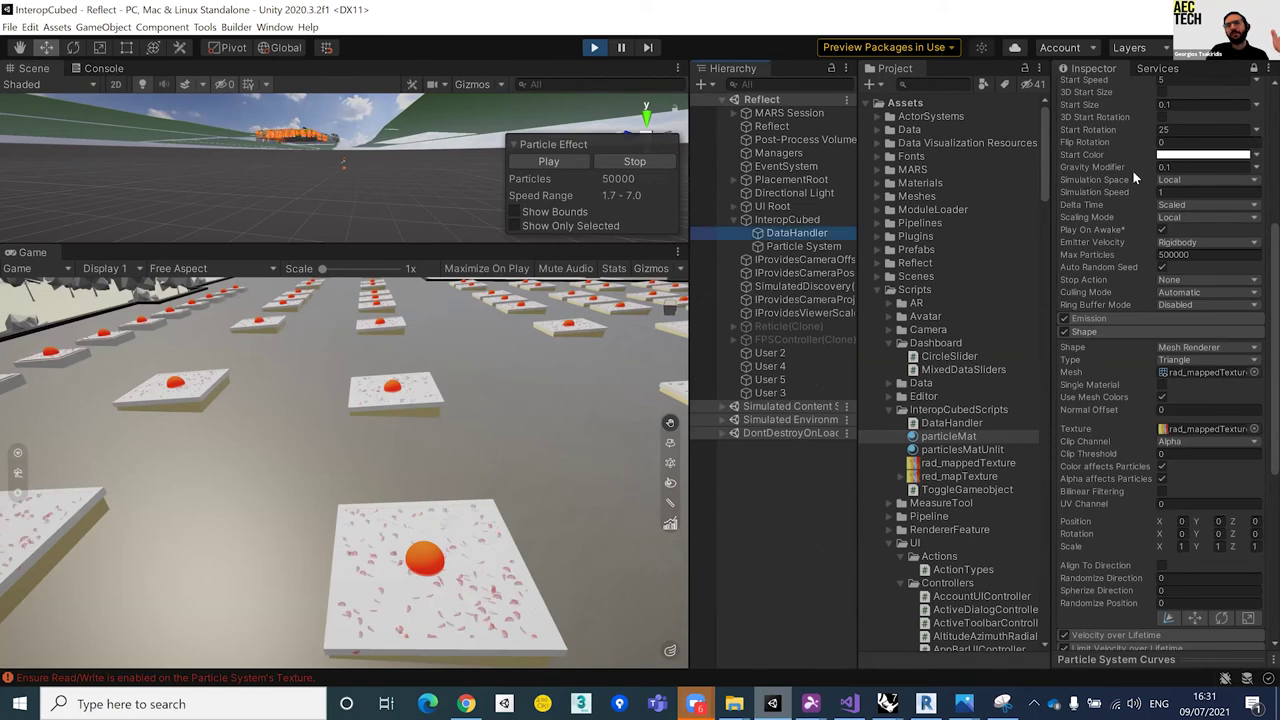
{"action": "left_click", "coordinate": [1253, 74]}
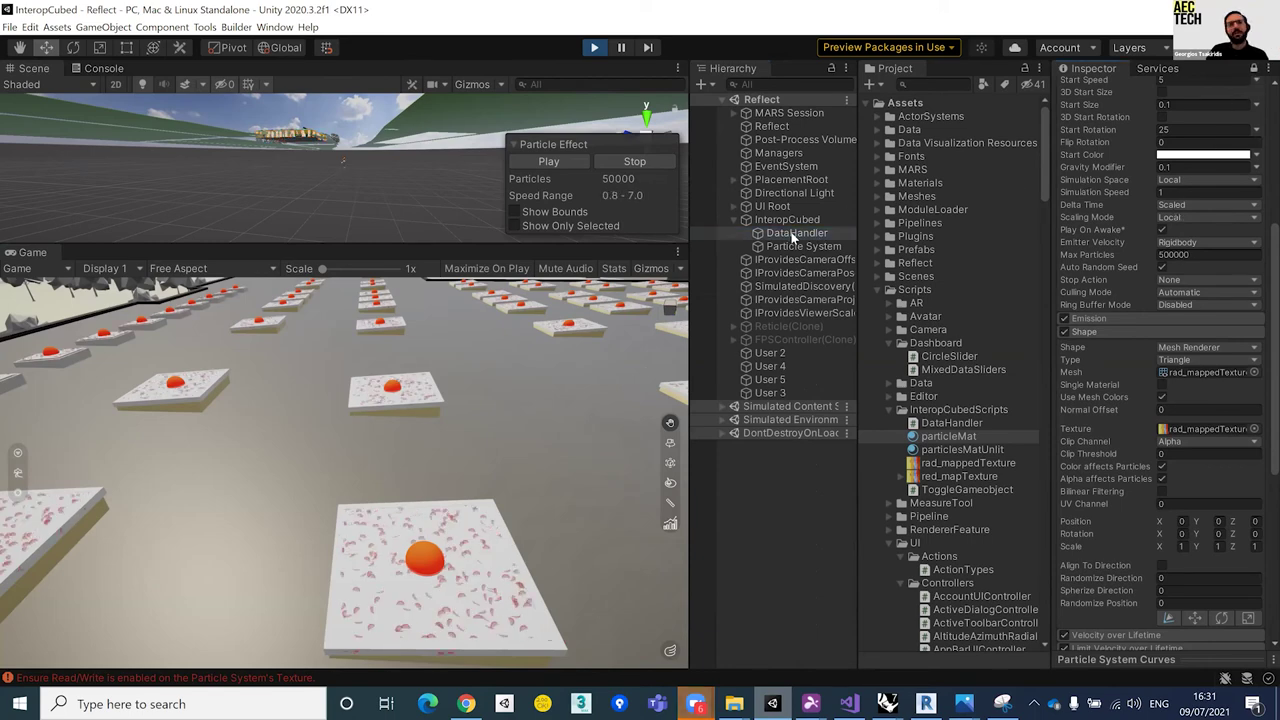
Step: Toggle Hide Spheres on DataHandler and jump between viewpoints along the roof and glazed facade
{"action": "scroll", "coordinate": [1166, 273], "scroll_direction": "up", "scroll_amount": 5}
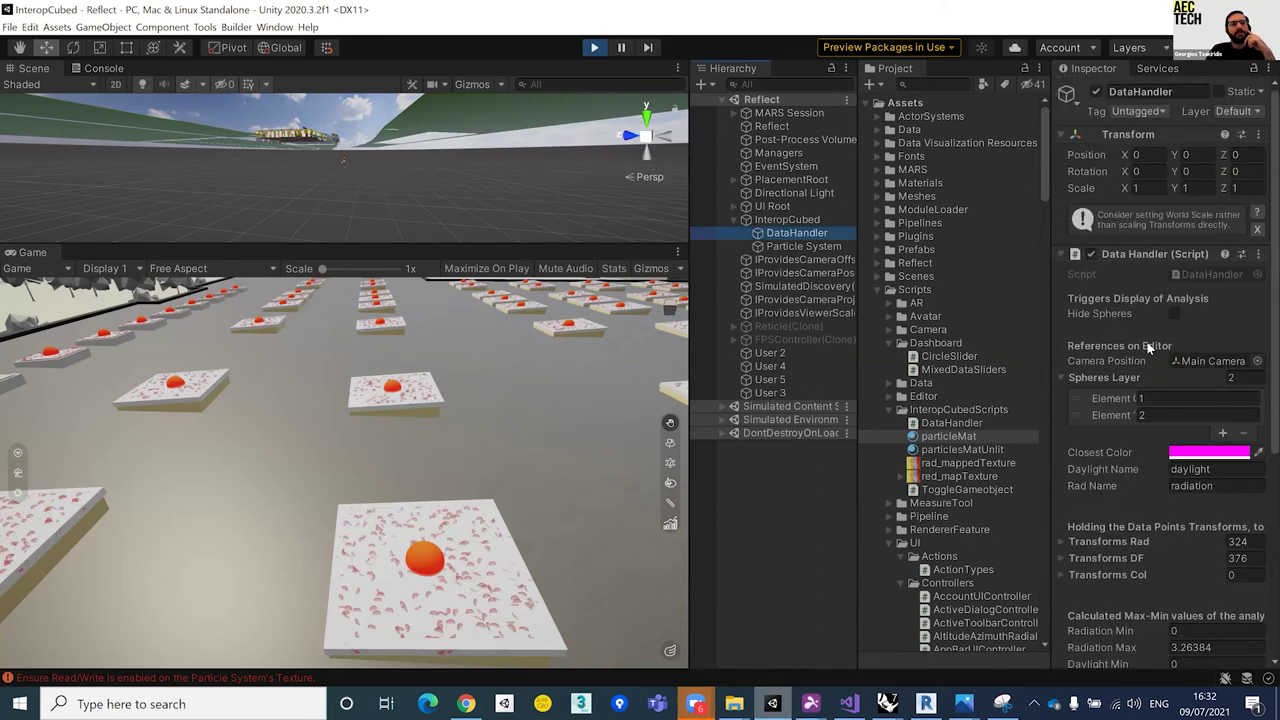
{"action": "left_click", "coordinate": [1176, 315]}
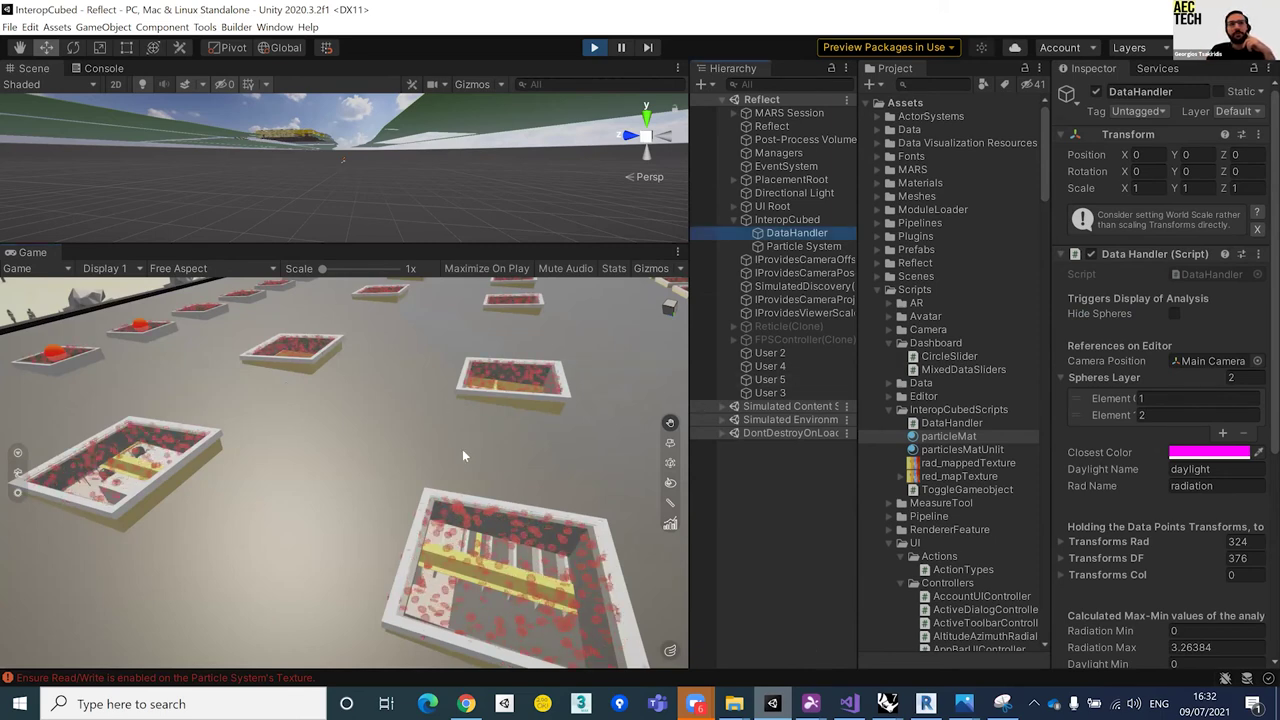
{"action": "left_click", "coordinate": [213, 454]}
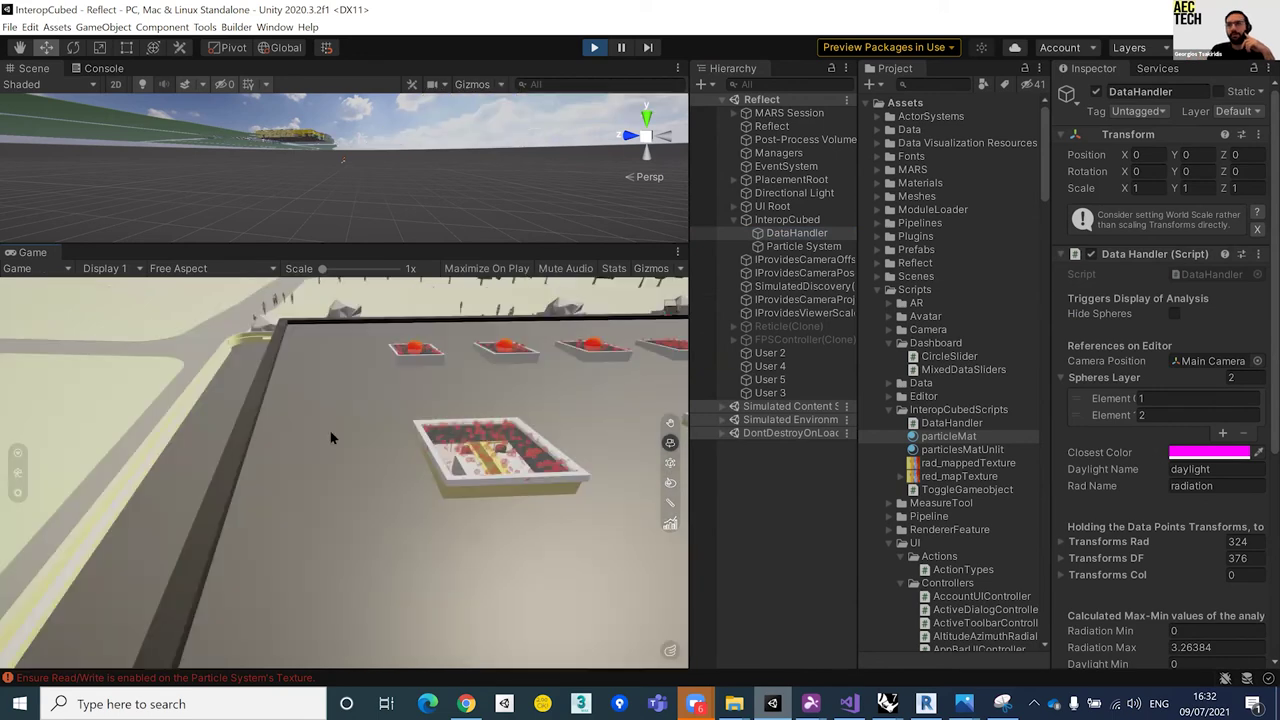
{"action": "left_click", "coordinate": [600, 455]}
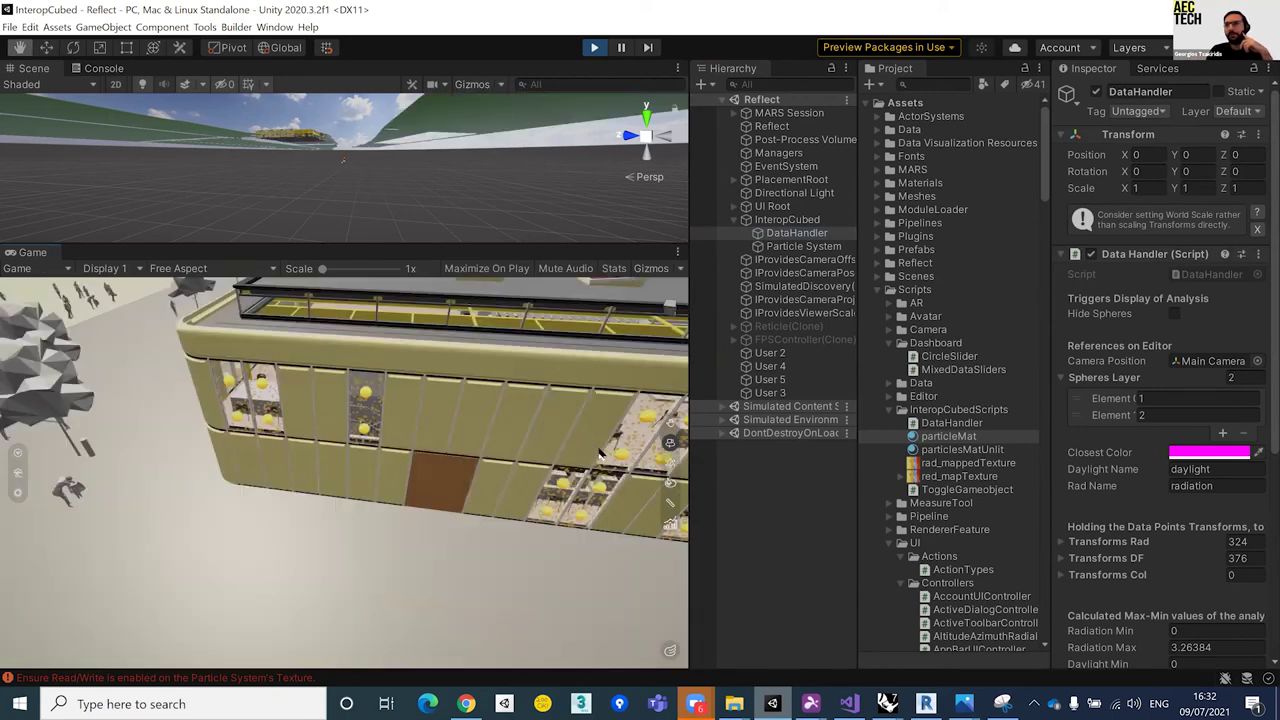
{"action": "left_click", "coordinate": [631, 353]}
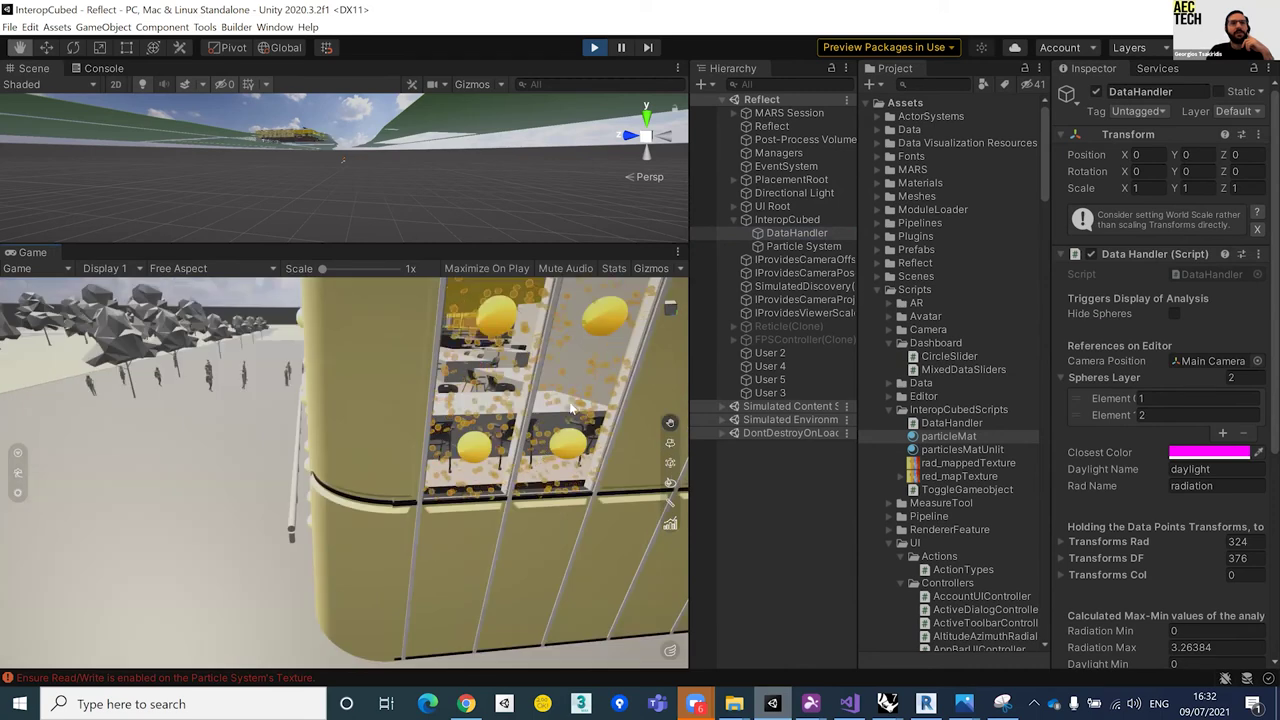
{"action": "left_click", "coordinate": [608, 428]}
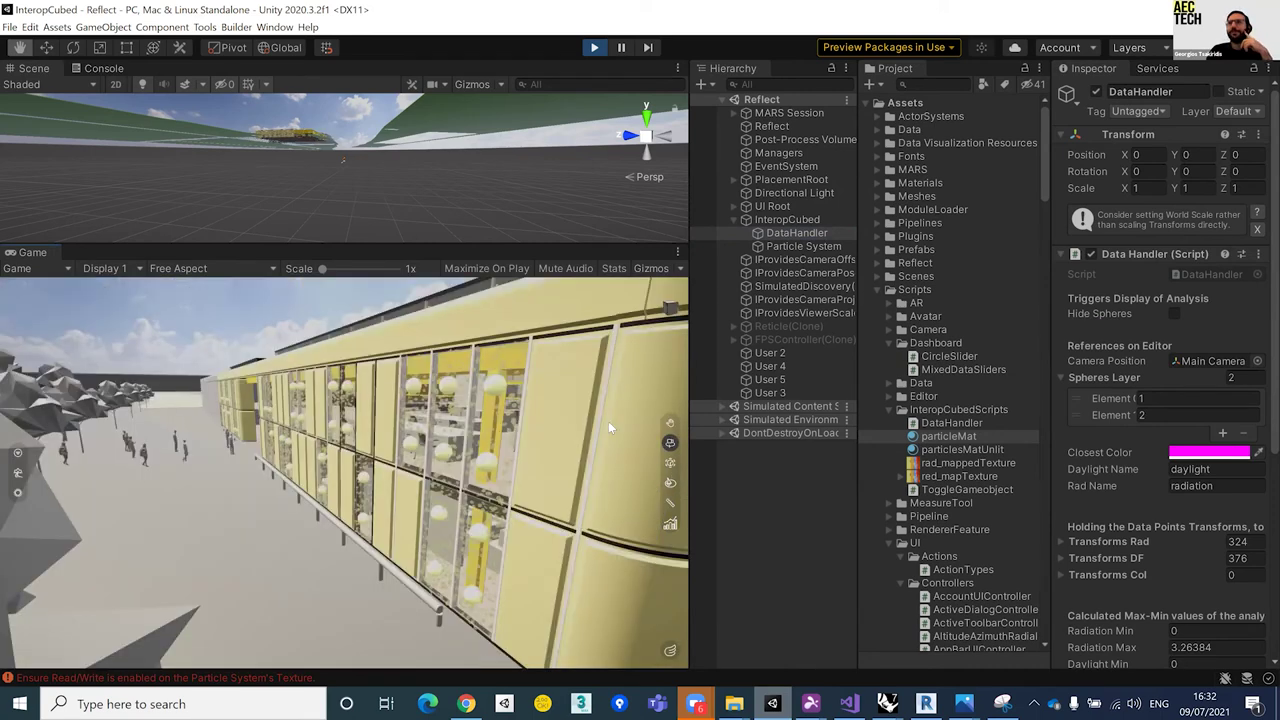
{"action": "left_click", "coordinate": [608, 421]}
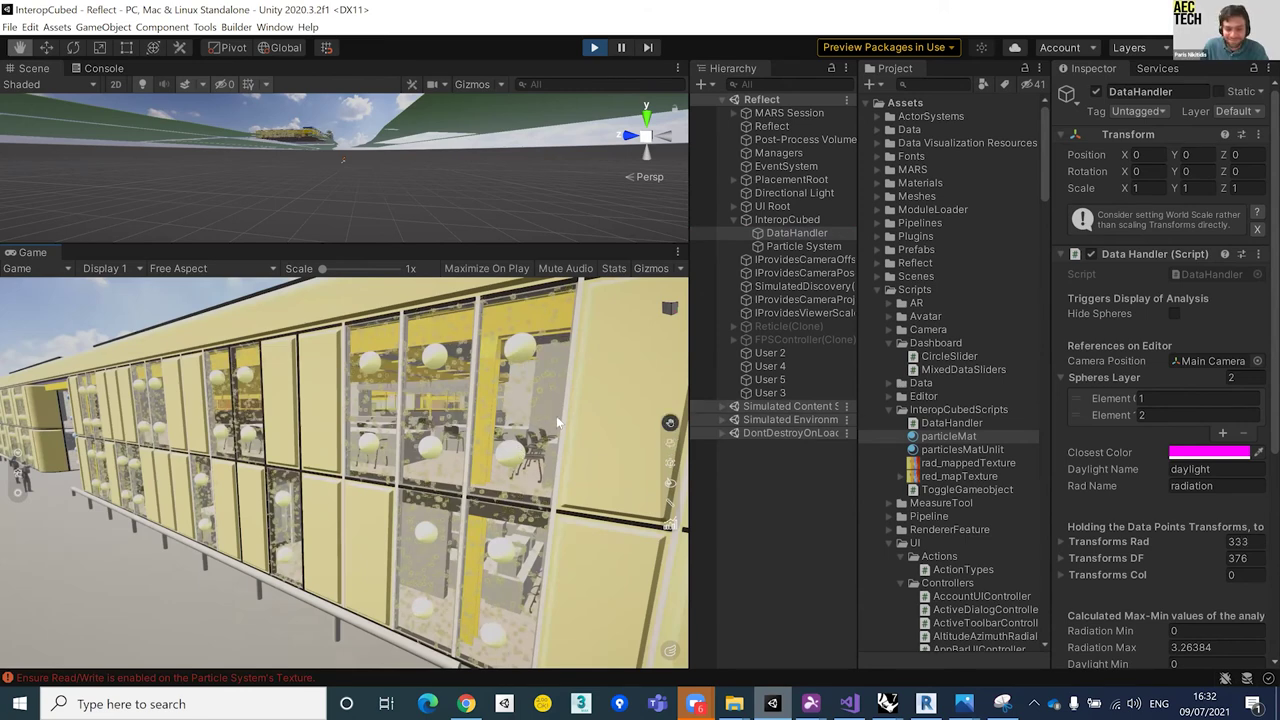
{"action": "left_click", "coordinate": [556, 416]}
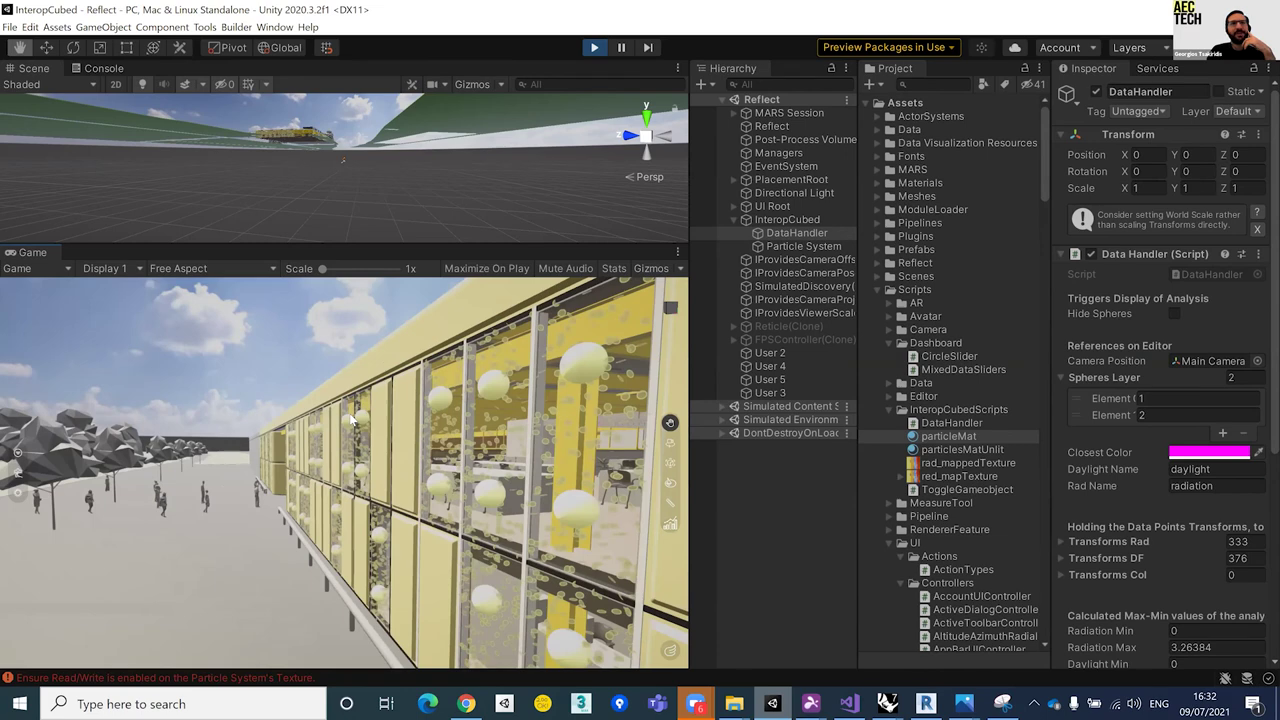
{"action": "left_click", "coordinate": [281, 417]}
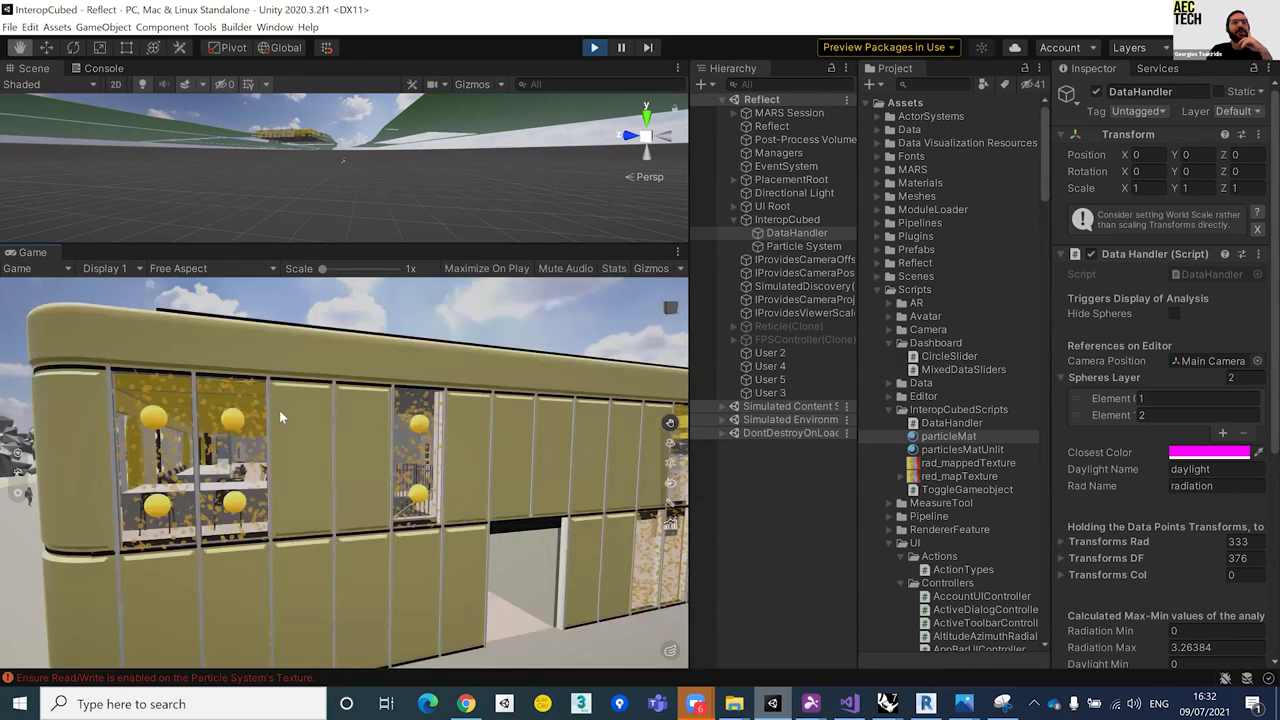
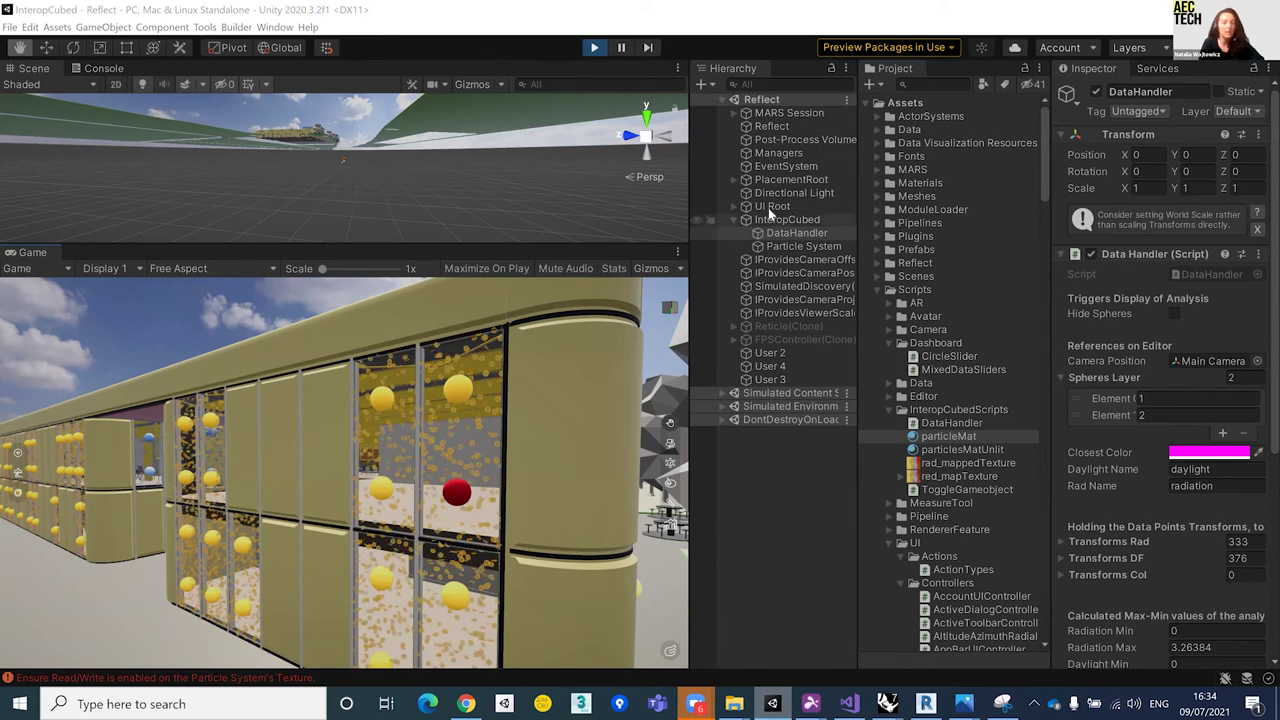
Step: Expand the radiation results object under Root and inspect its rad_mappedTexture mesh
{"action": "left_click", "coordinate": [796, 232]}
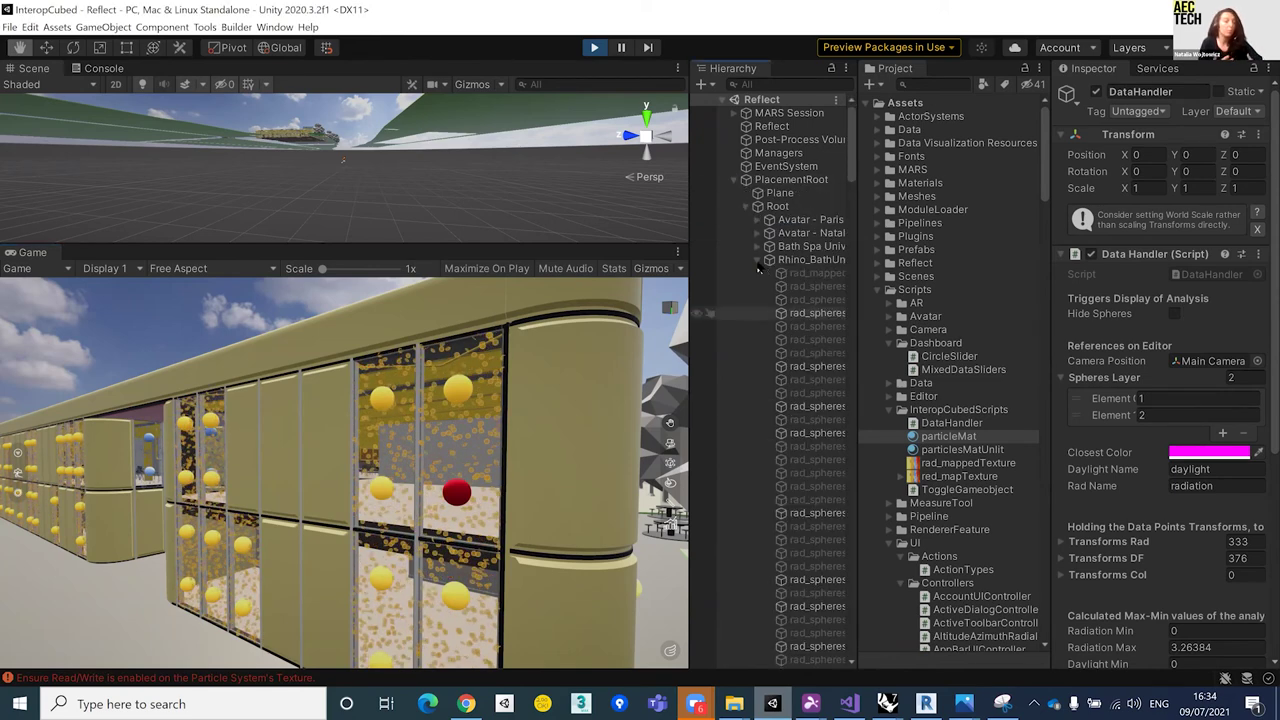
{"action": "left_click", "coordinate": [755, 260]}
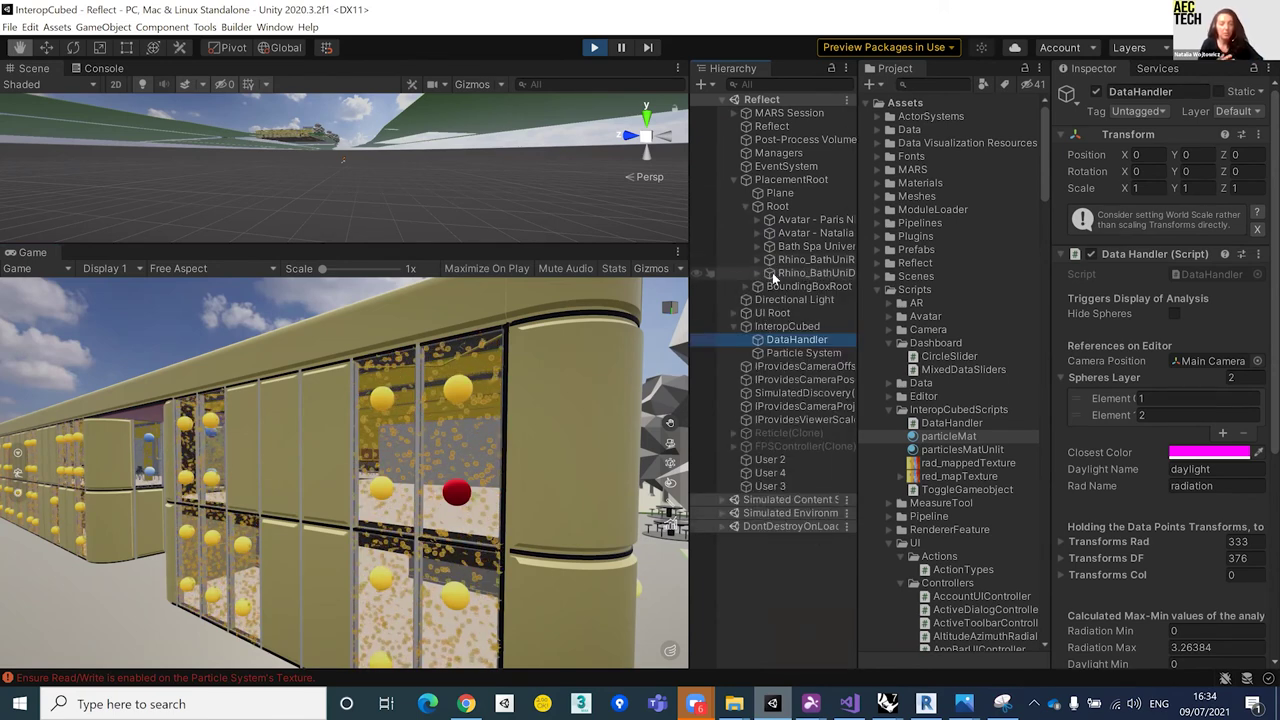
{"action": "left_click", "coordinate": [765, 260]}
{"action": "left_click", "coordinate": [755, 259]}
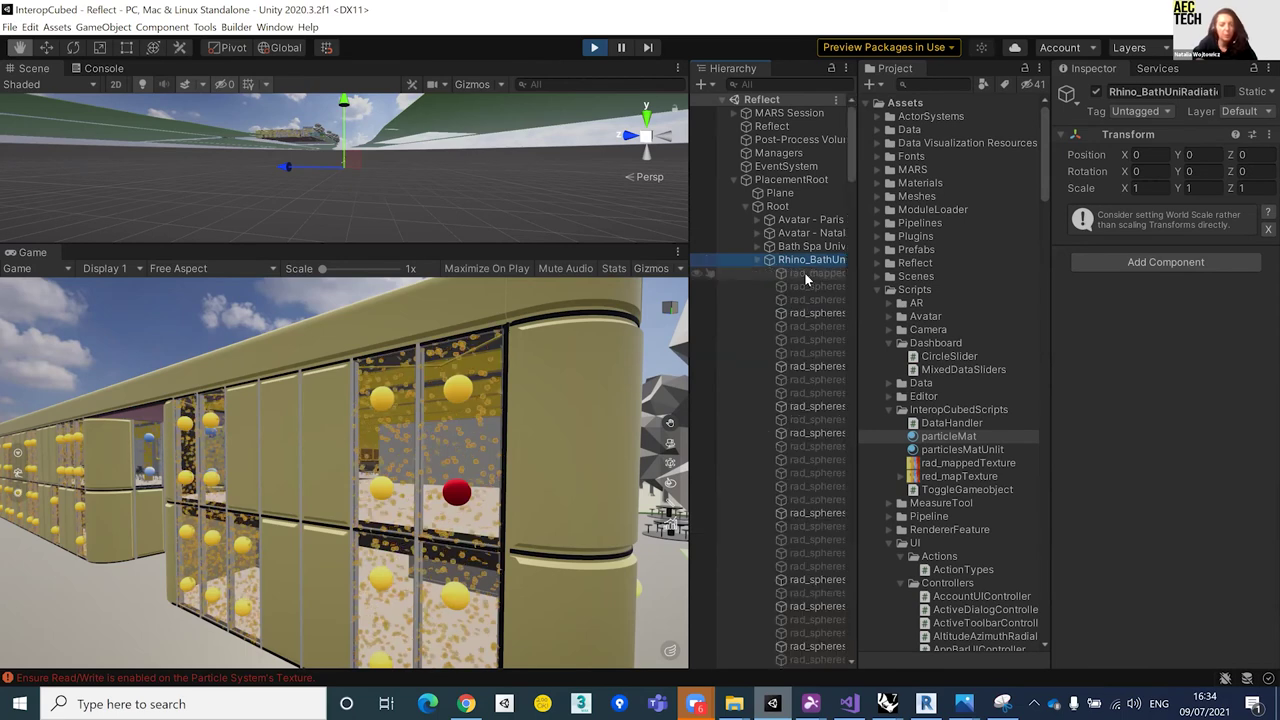
{"action": "left_click", "coordinate": [806, 275]}
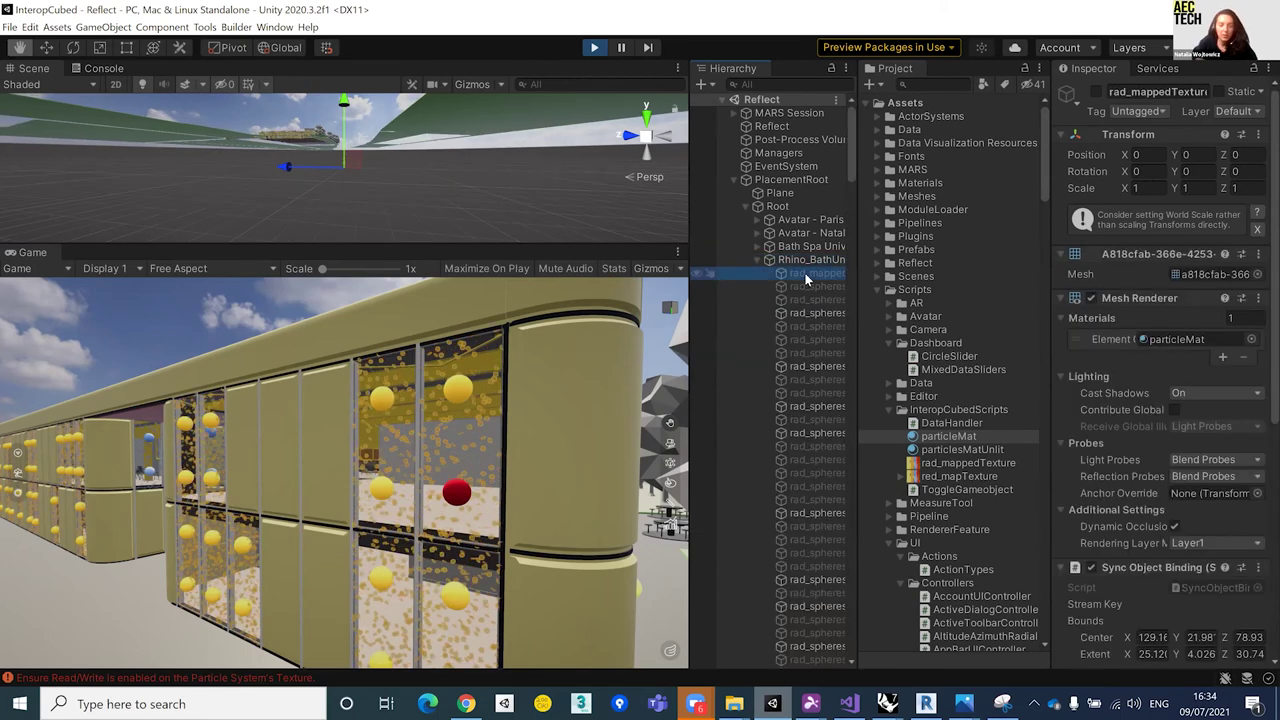
{"action": "left_click", "coordinate": [768, 260]}
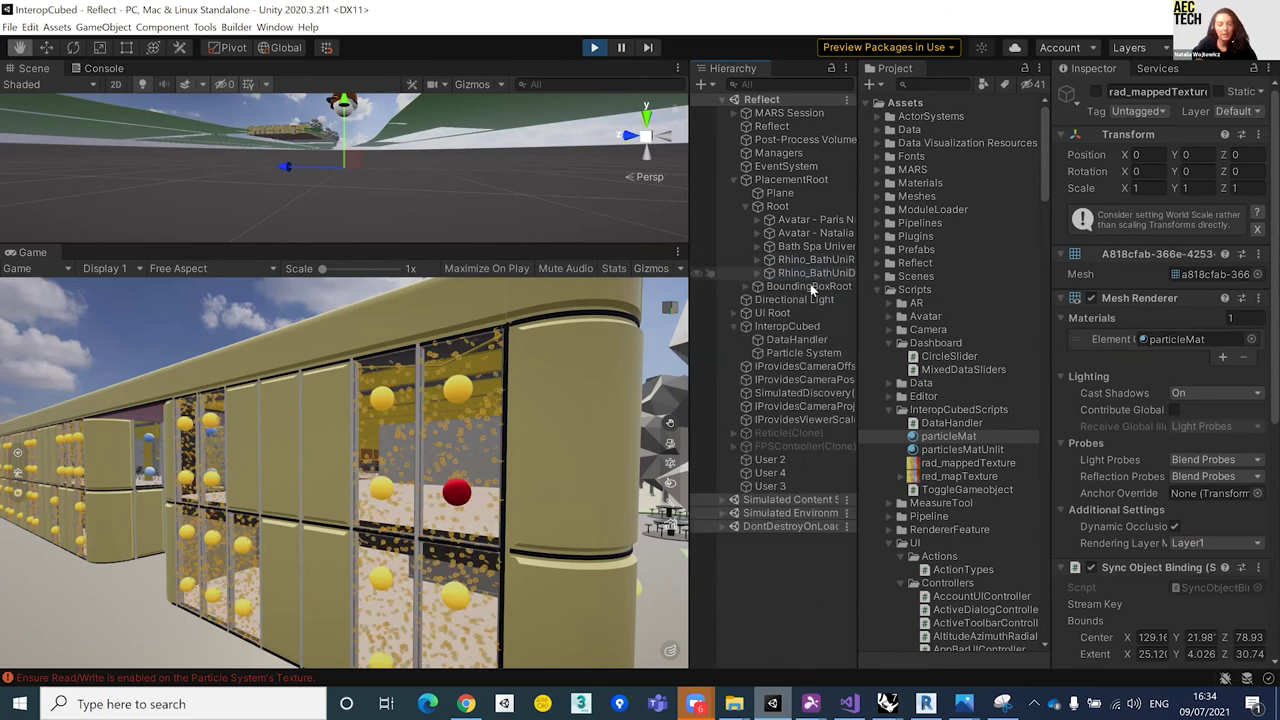
Step: Frame the df_mappedTexture daylight-factor mesh and pan the Scene view along the wall
{"action": "key", "text": "Right"}
{"action": "key", "text": "f"}
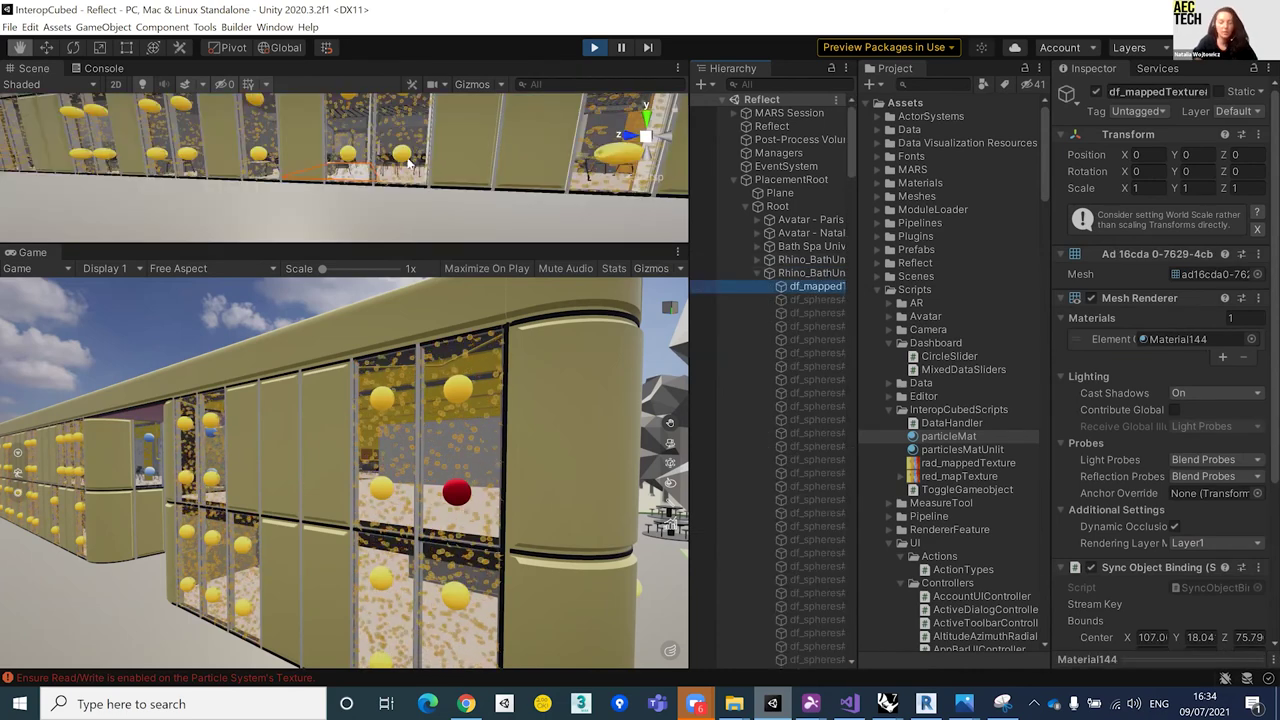
{"action": "middle_click_drag", "start_coordinate": [589, 201], "coordinate": [758, 274]}
{"action": "left_click", "coordinate": [769, 272]}
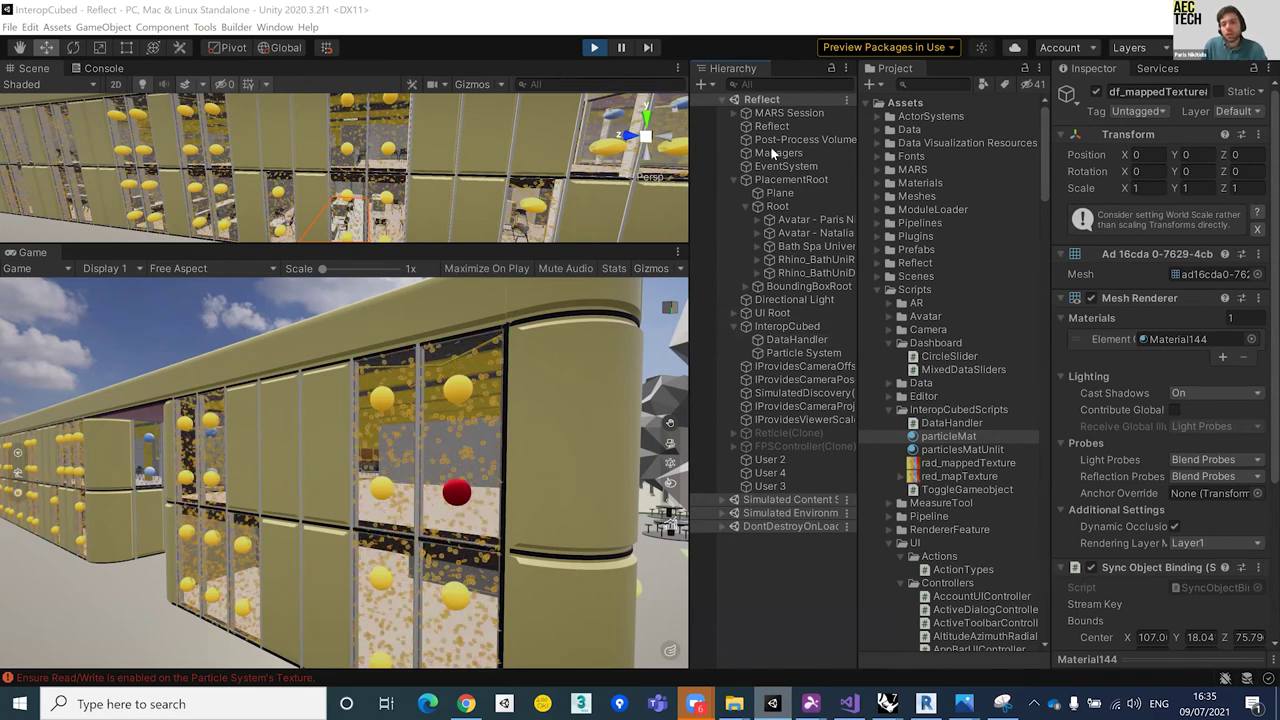
Step: With InteropCubed selected, exit Play mode with Ctrl+P and collapse PlacementRoot
{"action": "left_click", "coordinate": [779, 326]}
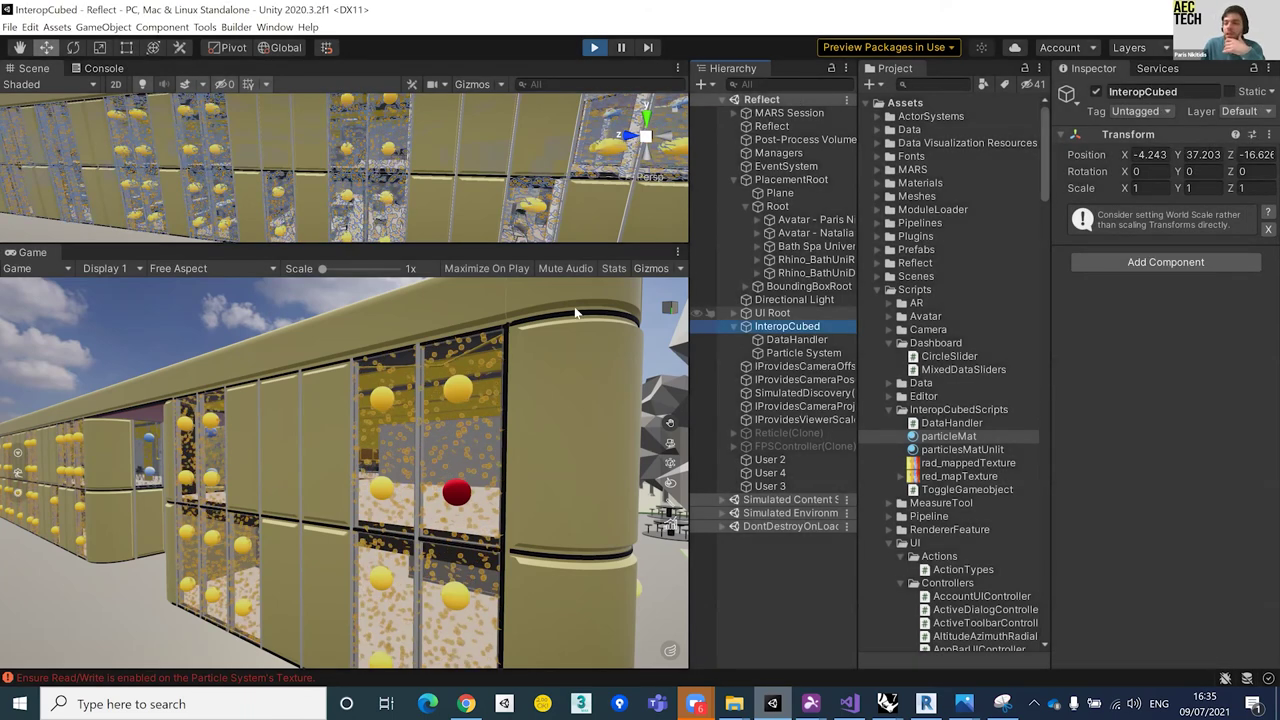
{"action": "key", "text": "ctrl+p"}
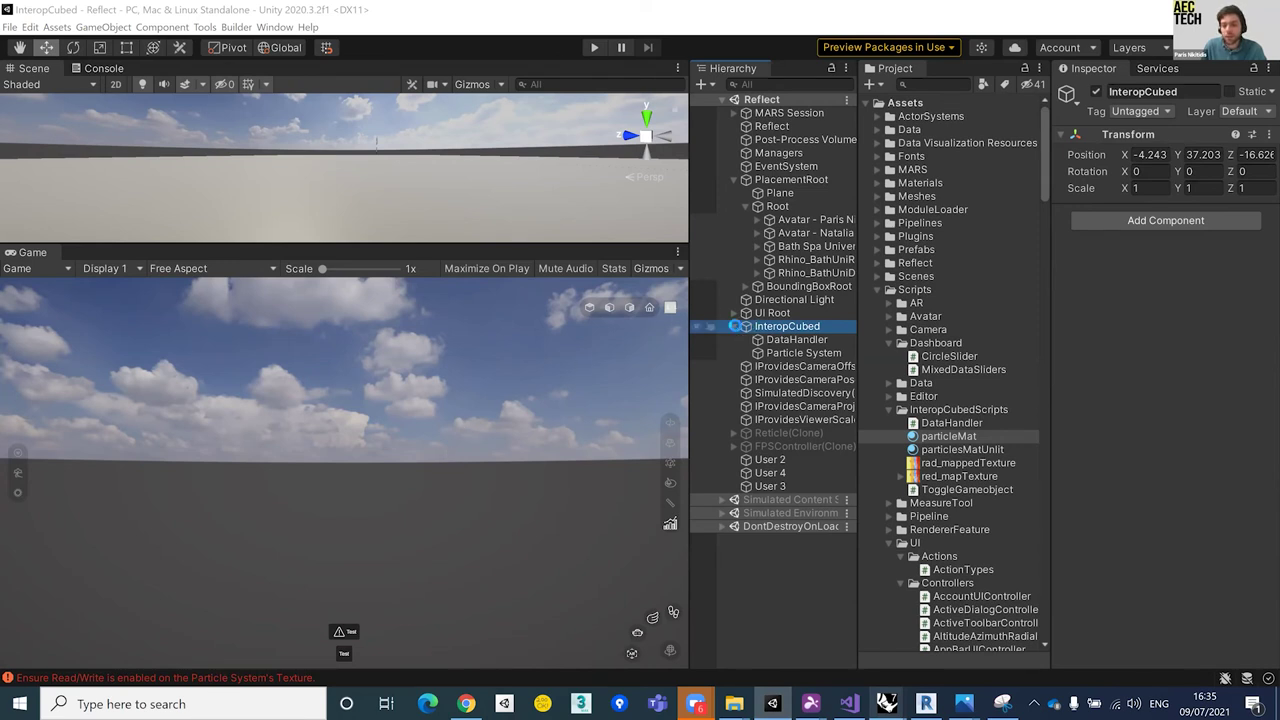
{"action": "left_click", "coordinate": [733, 179]}
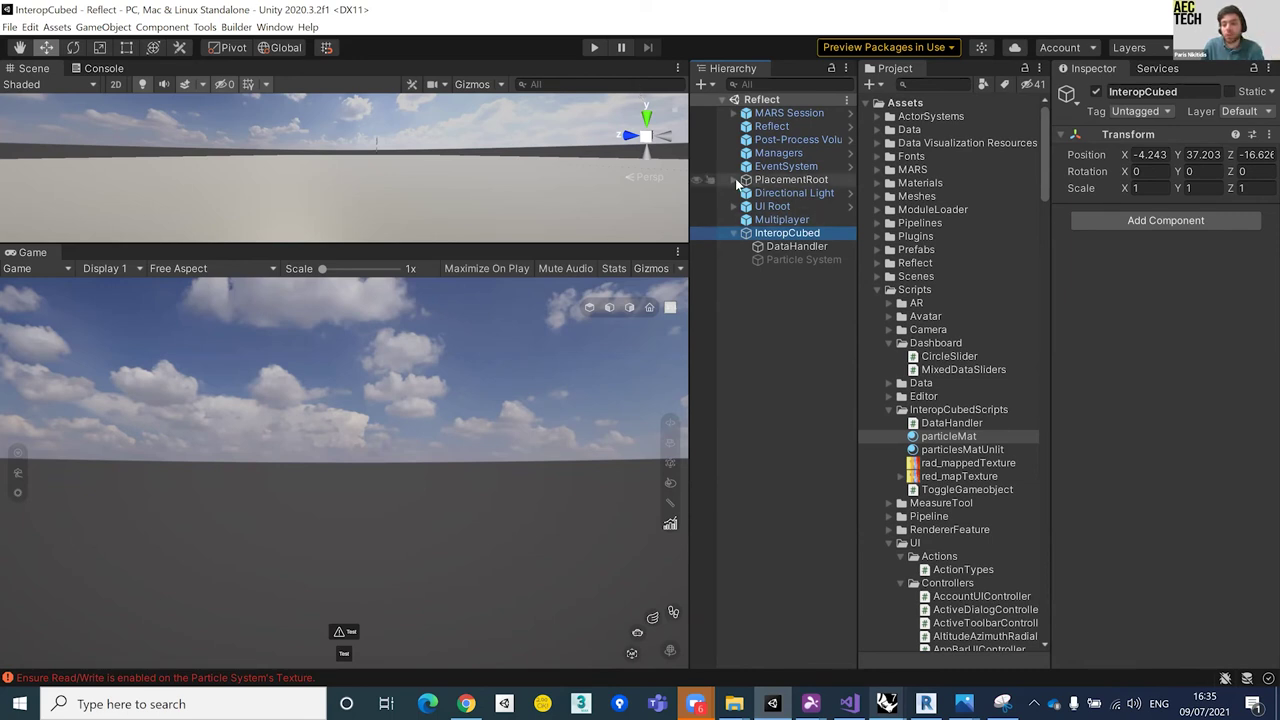
{"action": "left_click", "coordinate": [767, 84]}
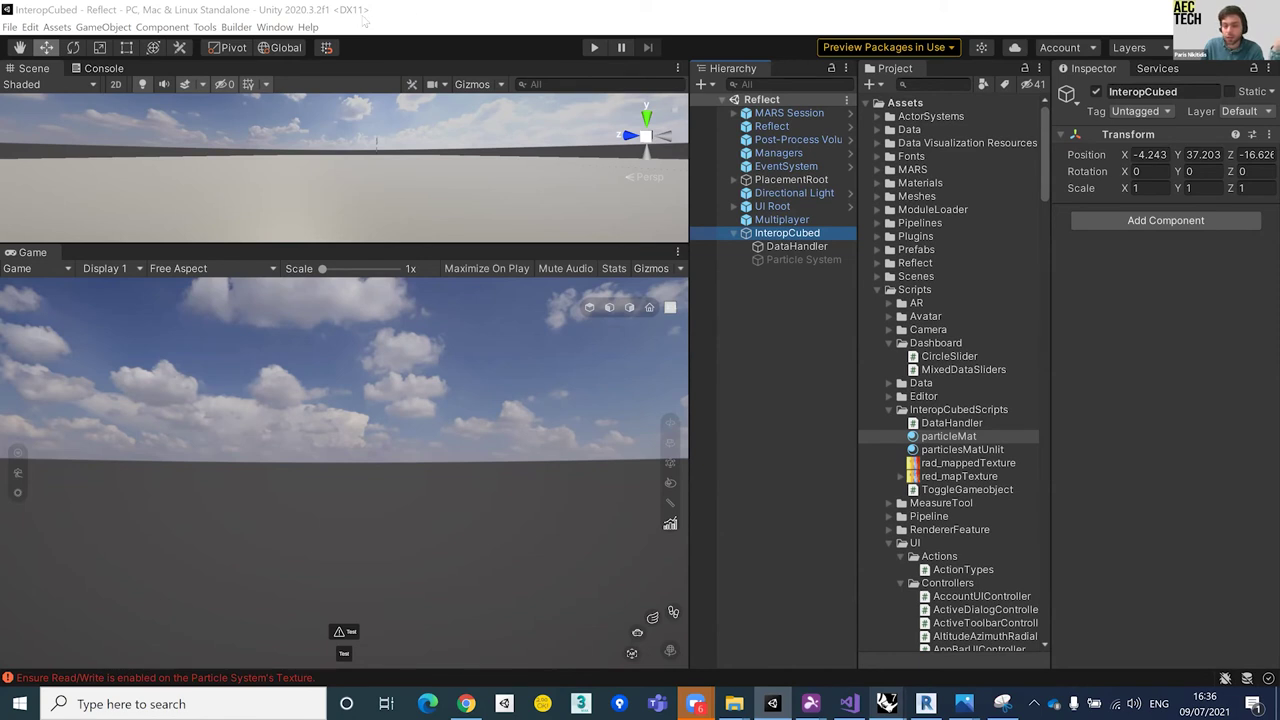
Step: From Window > Reflect, open the projects list and import 'AEC Workshop Bath Uni_day 2'
{"action": "left_click", "coordinate": [276, 27]}
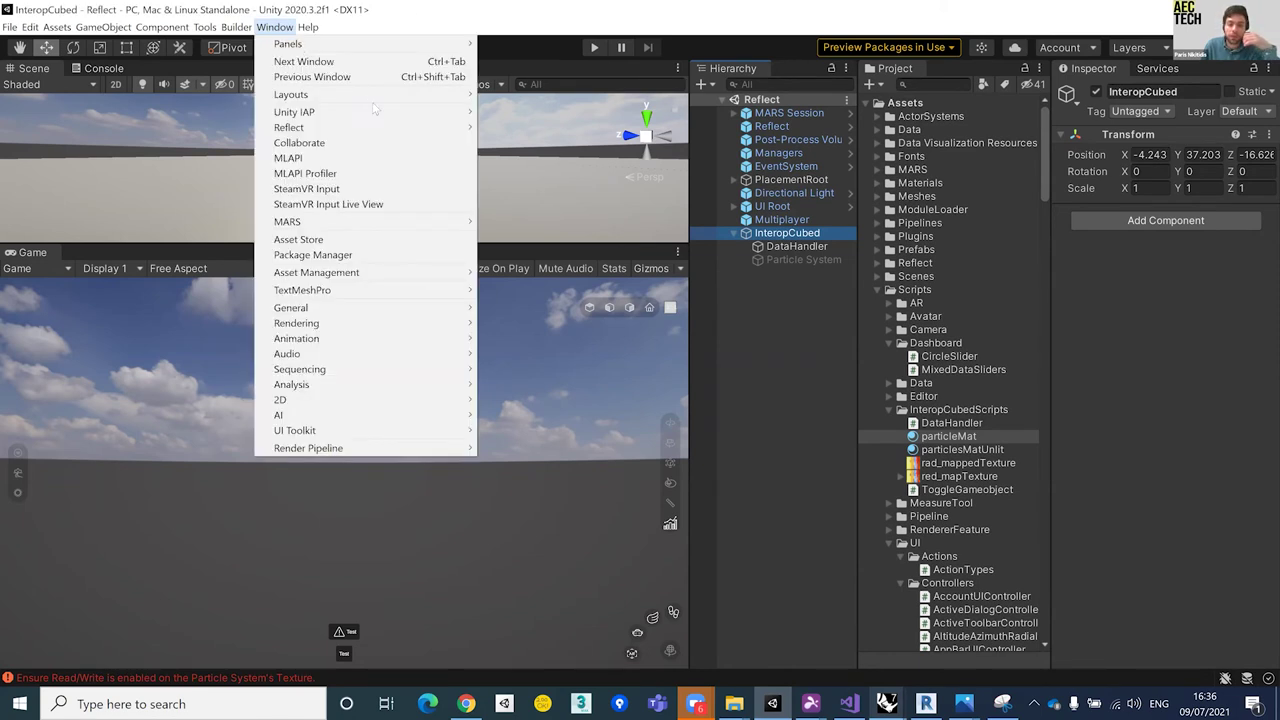
{"action": "mouse_move", "coordinate": [405, 133]}
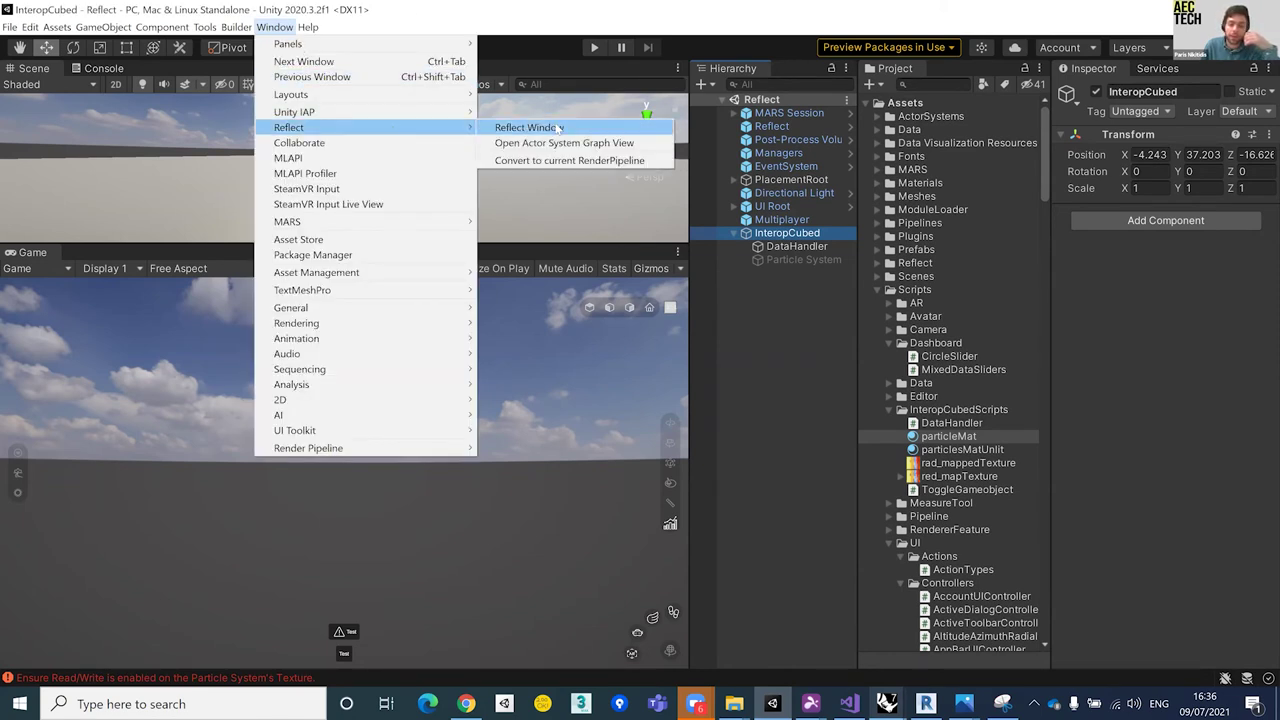
{"action": "left_click", "coordinate": [555, 128]}
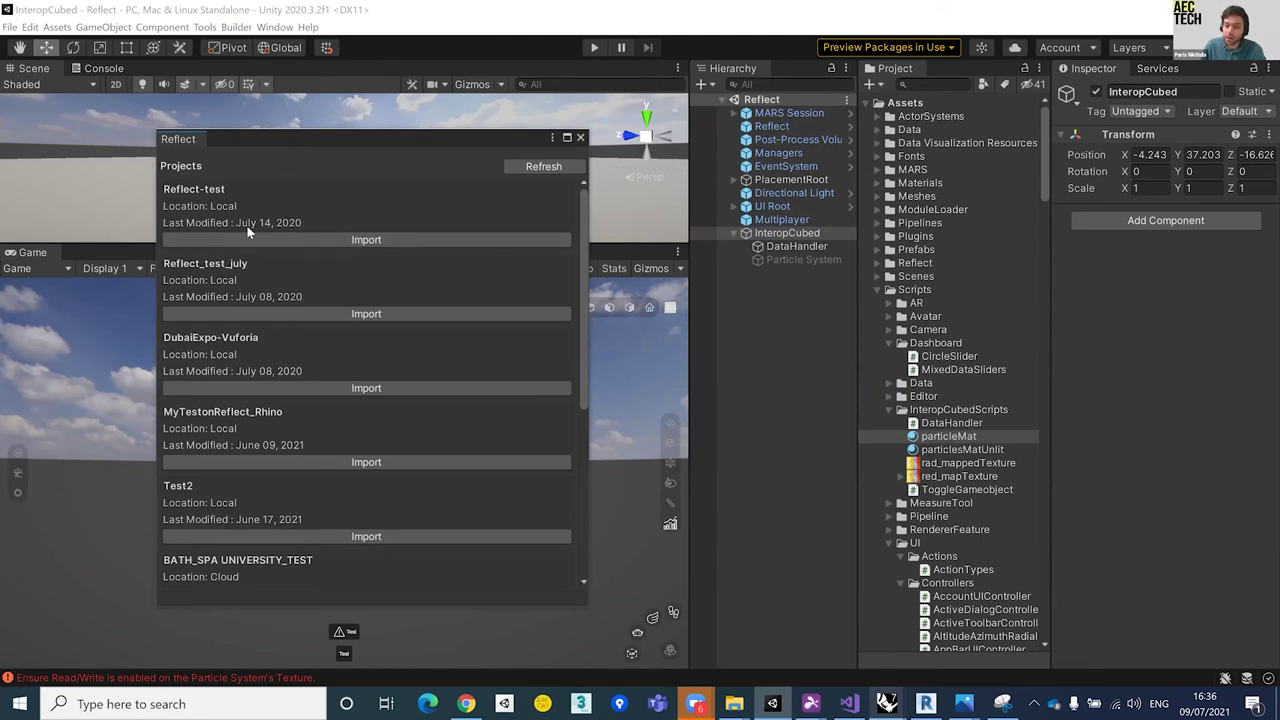
{"action": "scroll", "coordinate": [293, 360], "scroll_direction": "down", "scroll_amount": 3}
{"action": "scroll", "coordinate": [293, 370], "scroll_direction": "down", "scroll_amount": 1}
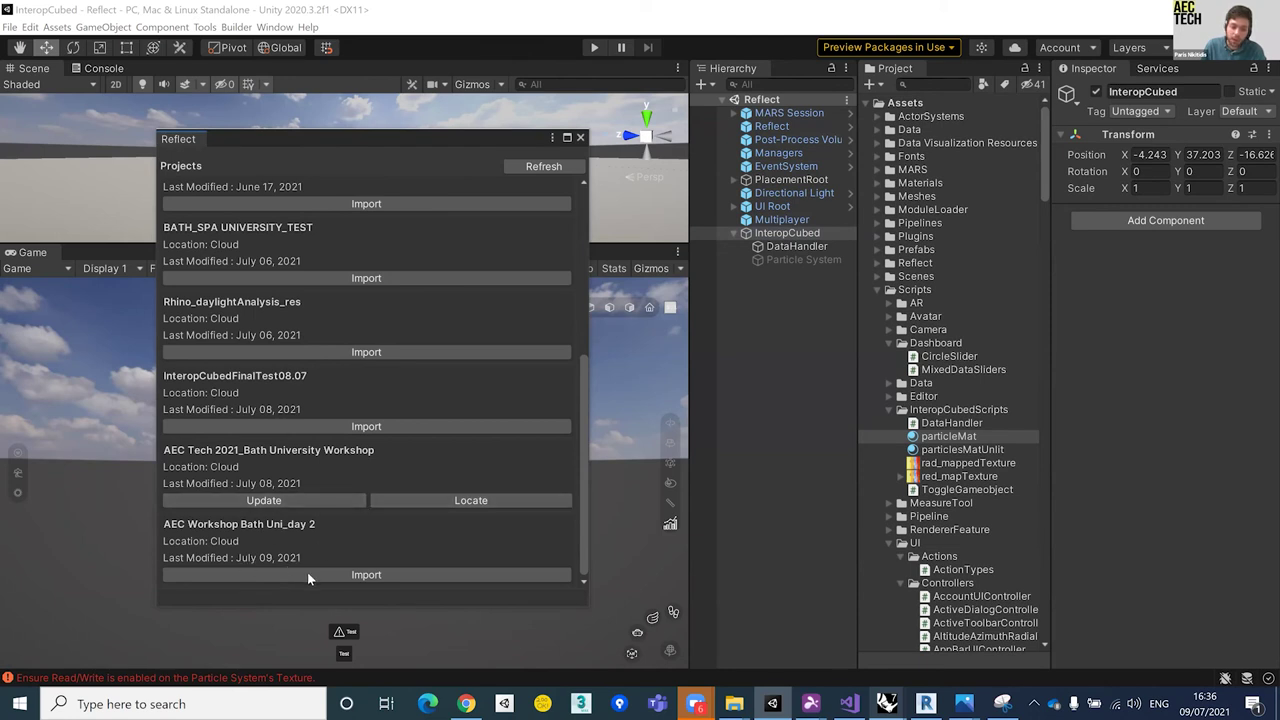
{"action": "left_click", "coordinate": [425, 575]}
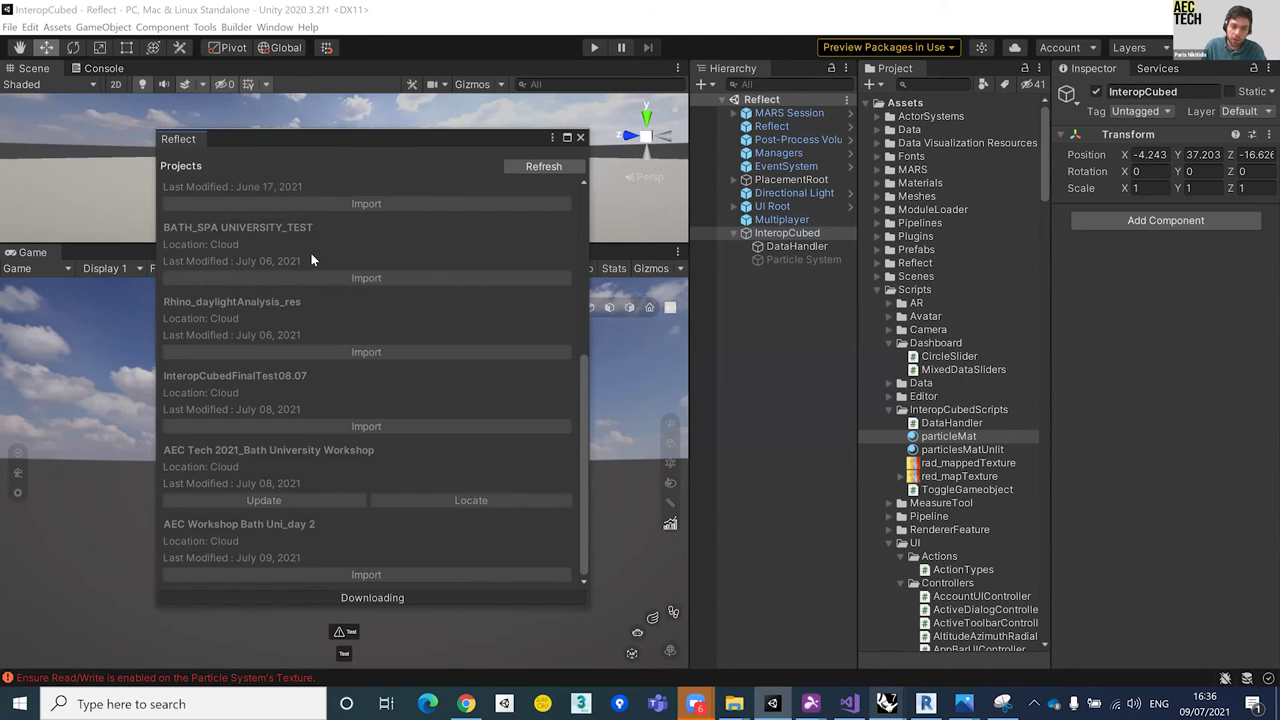
Step: Shift the Reflect projects window slightly right and dismiss the Window menu unused
{"action": "left_click_drag", "start_coordinate": [390, 141], "coordinate": [453, 144]}
{"action": "left_click", "coordinate": [276, 27]}
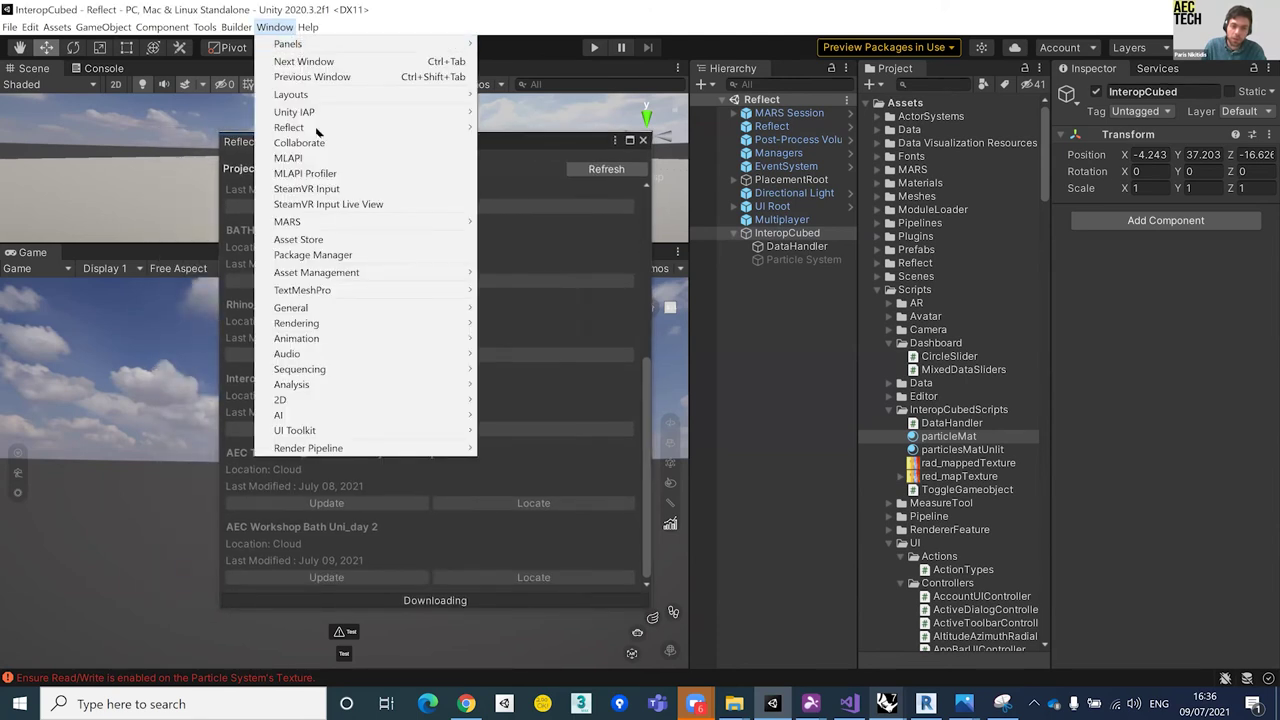
{"action": "mouse_move", "coordinate": [450, 131]}
{"action": "left_click", "coordinate": [486, 441]}
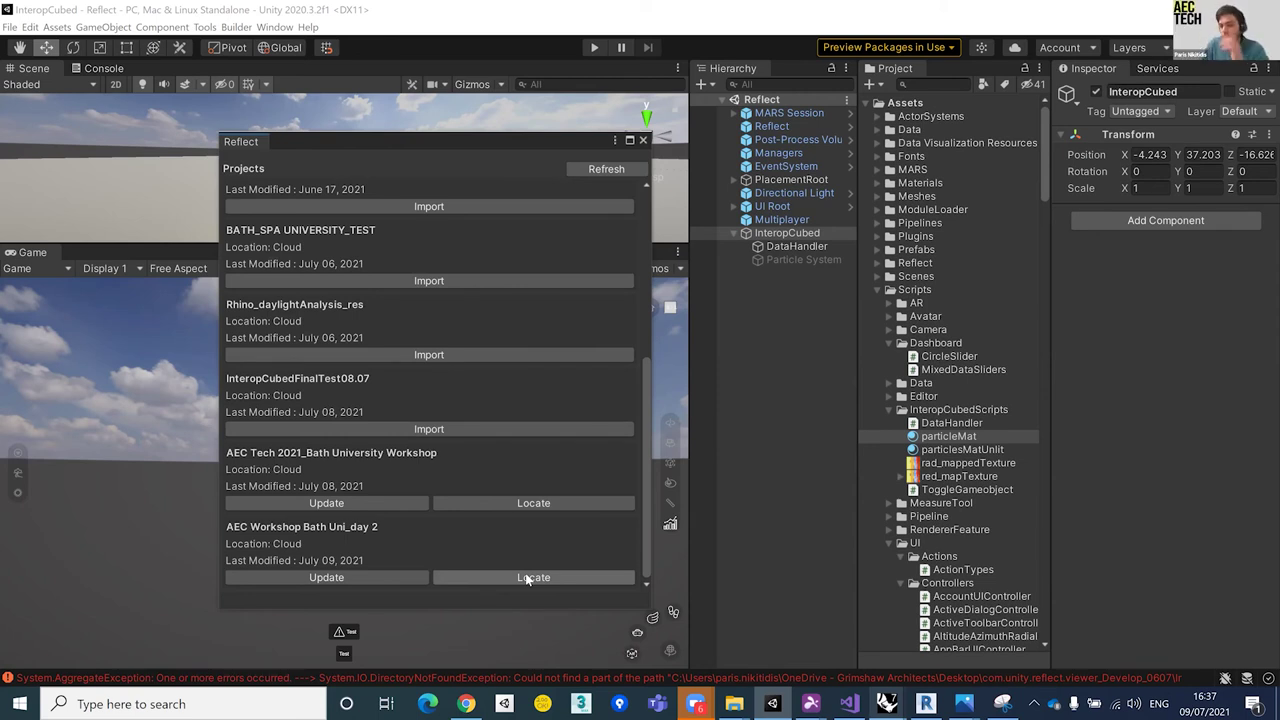
Step: Locate the day 2 project in the cache, expand to its Bath Spa folder, and close the Reflect window
{"action": "left_click", "coordinate": [515, 577]}
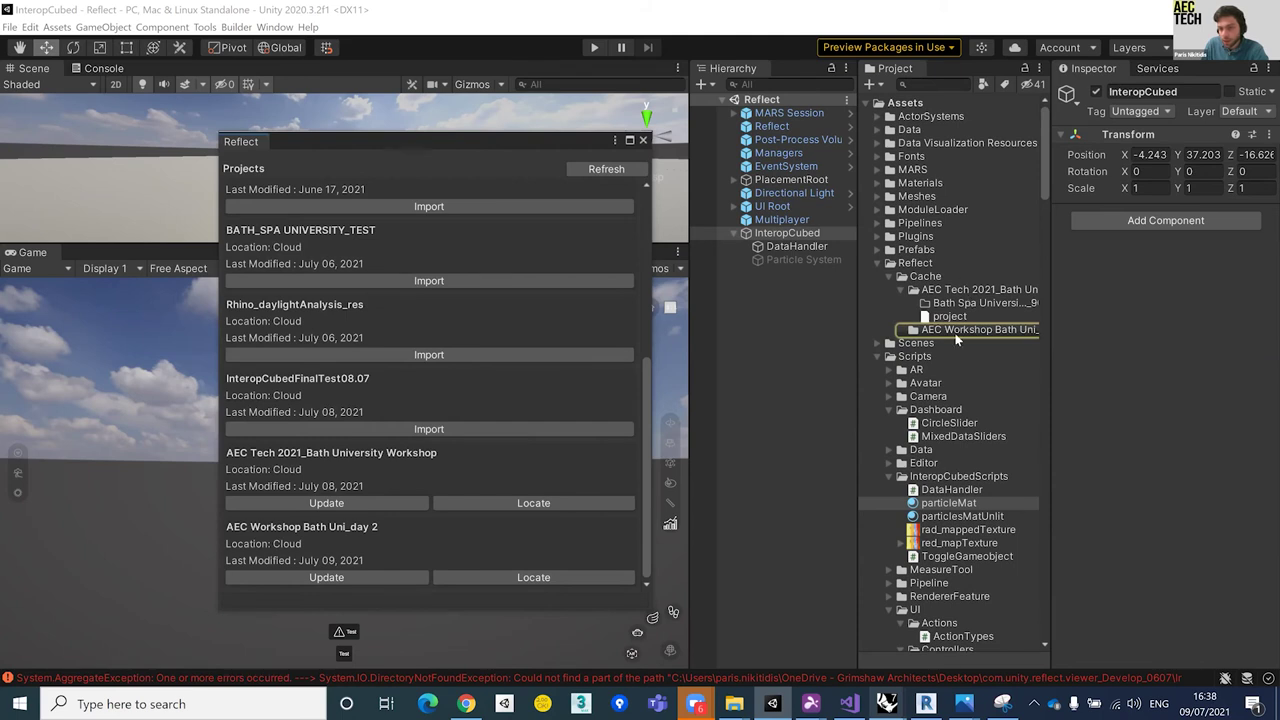
{"action": "left_click", "coordinate": [890, 333]}
{"action": "left_click", "coordinate": [913, 329]}
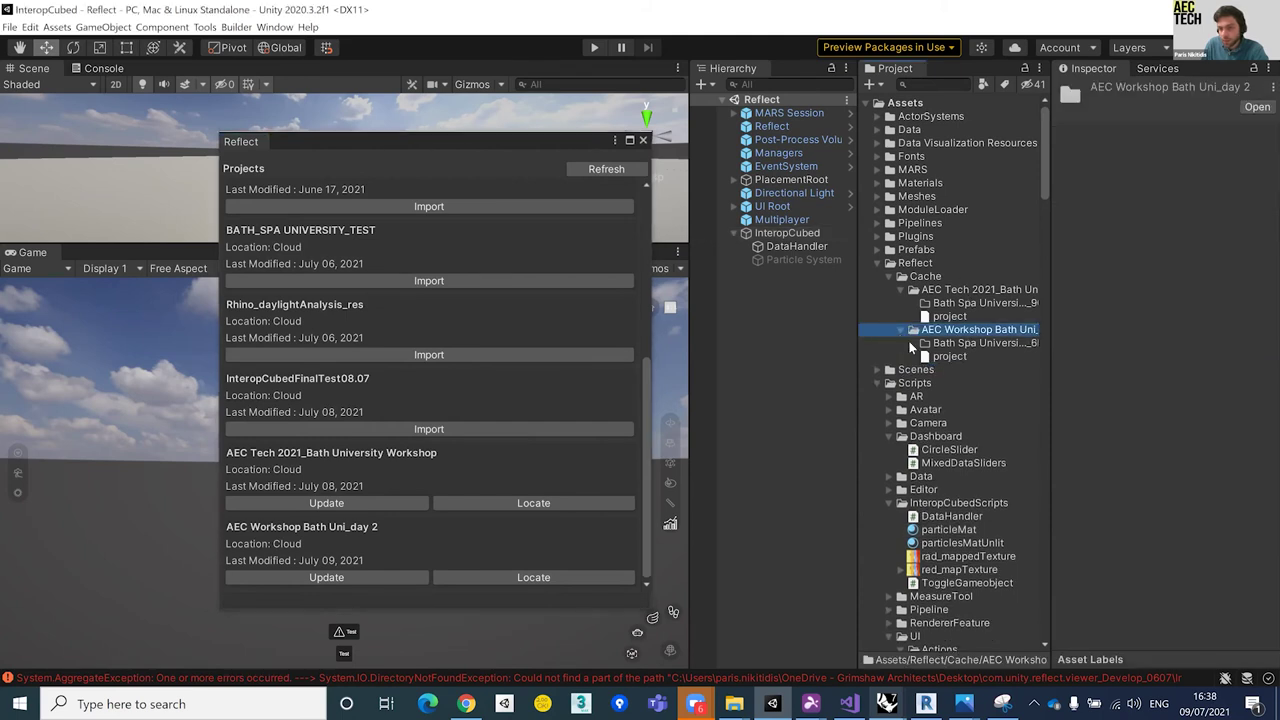
{"action": "left_click", "coordinate": [968, 343]}
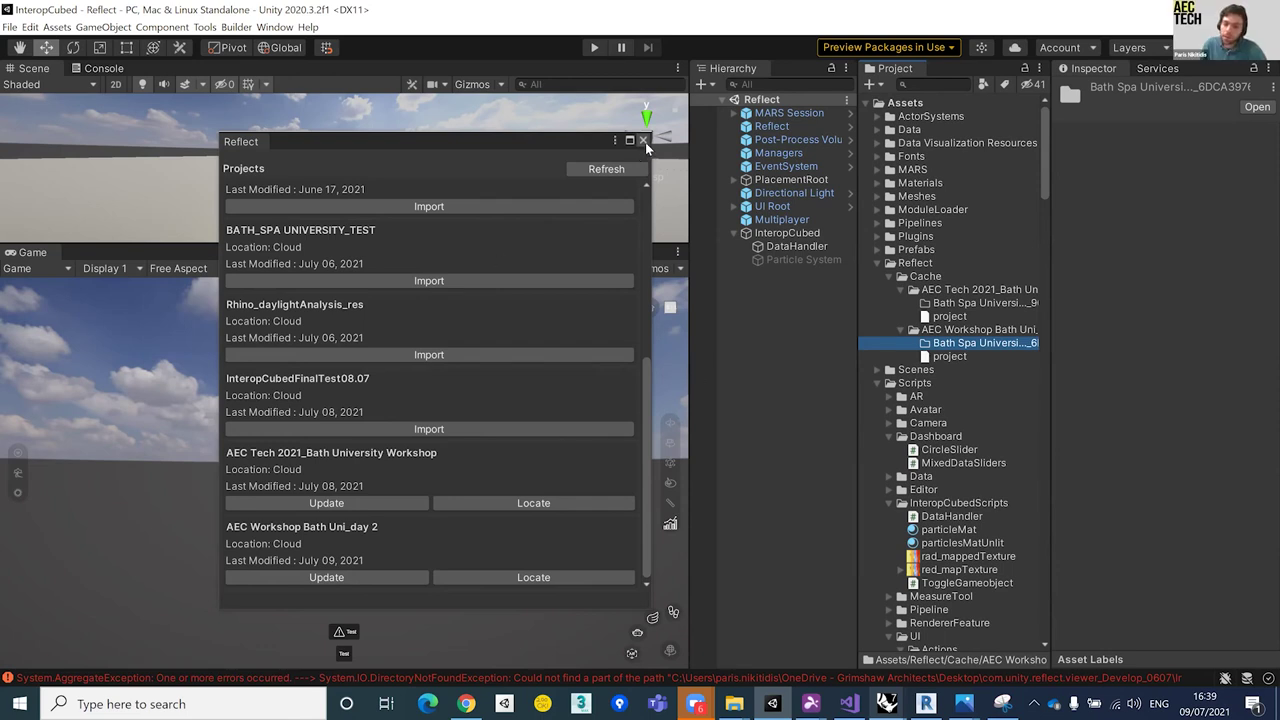
{"action": "left_click", "coordinate": [643, 140]}
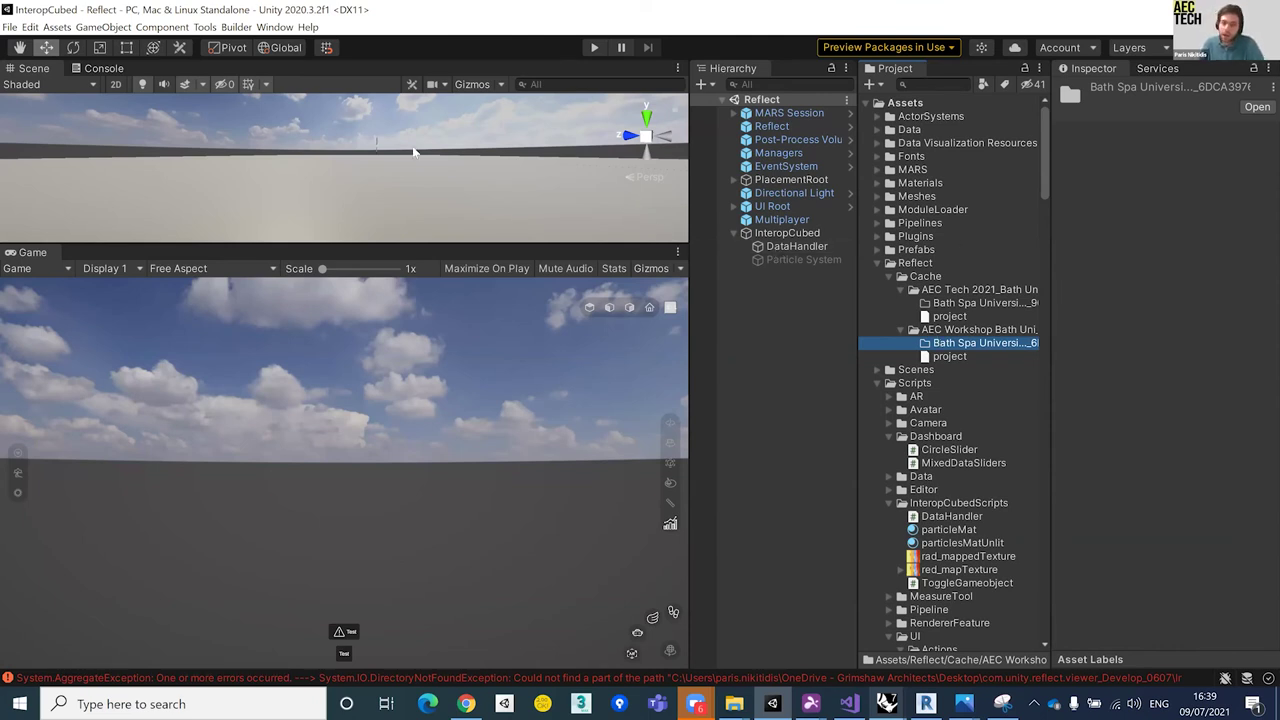
{"action": "left_click", "coordinate": [10, 27]}
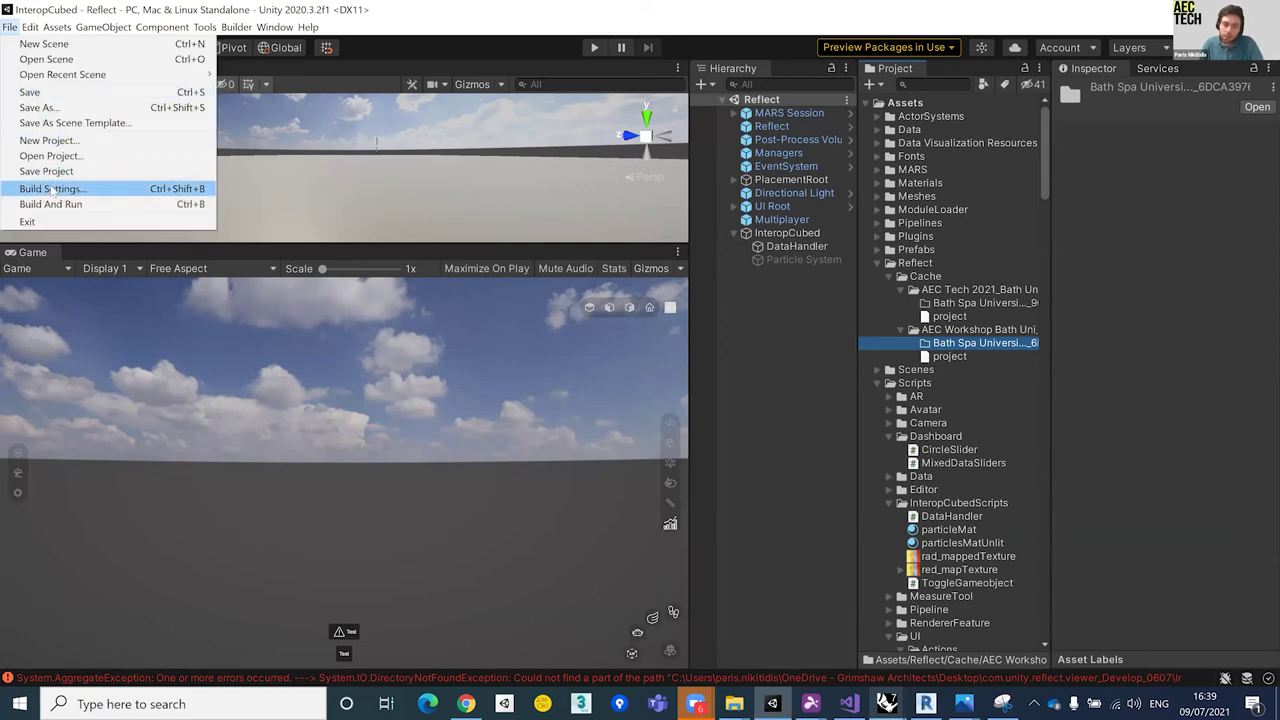
{"action": "left_click", "coordinate": [52, 189]}
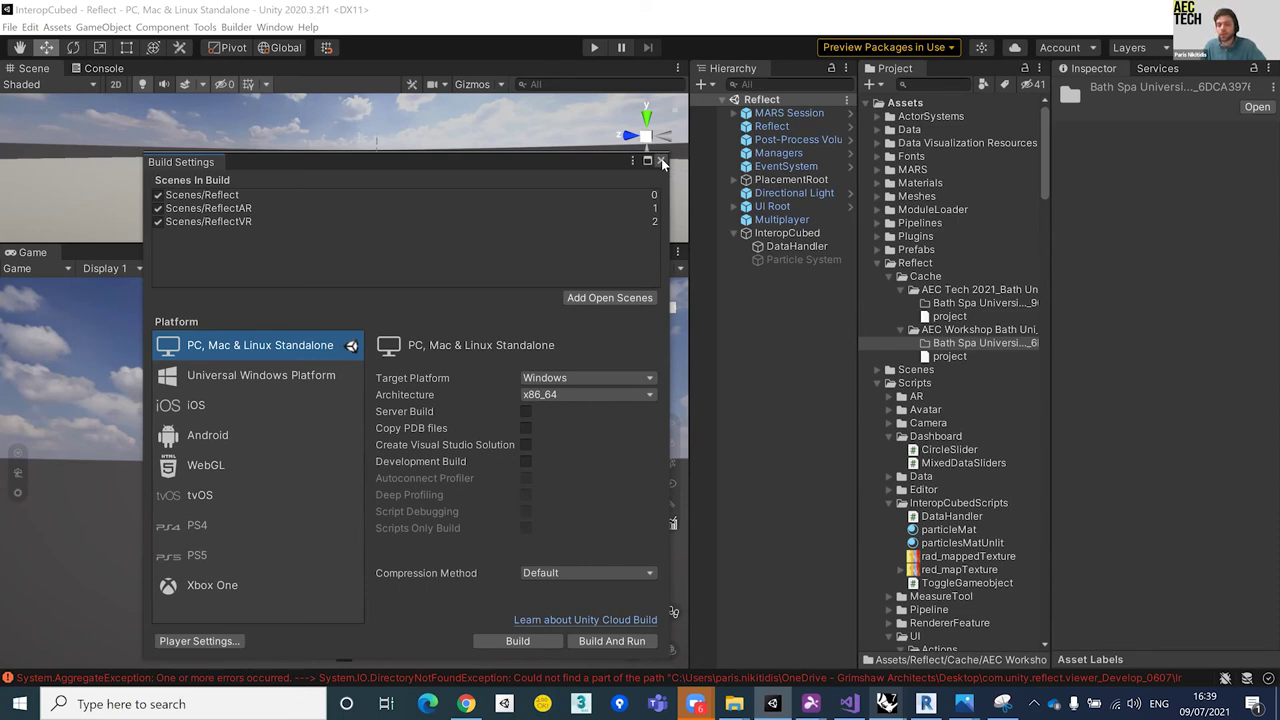
{"action": "left_click", "coordinate": [661, 162]}
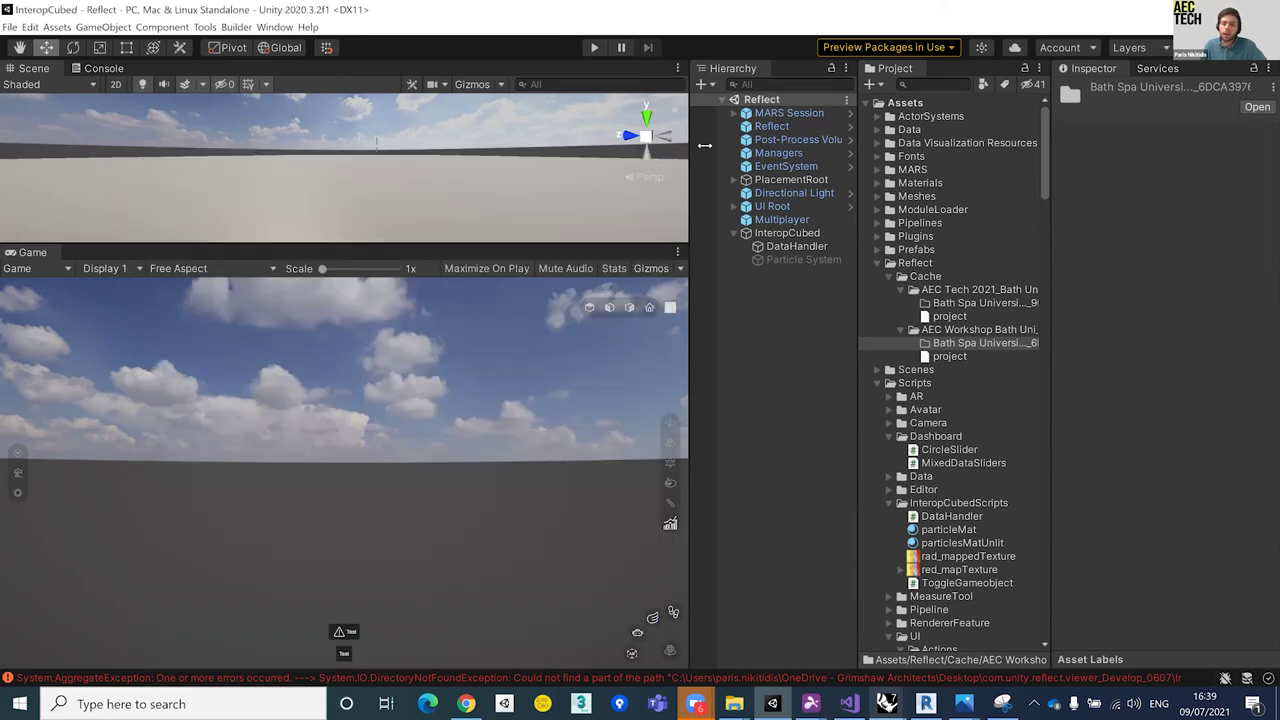